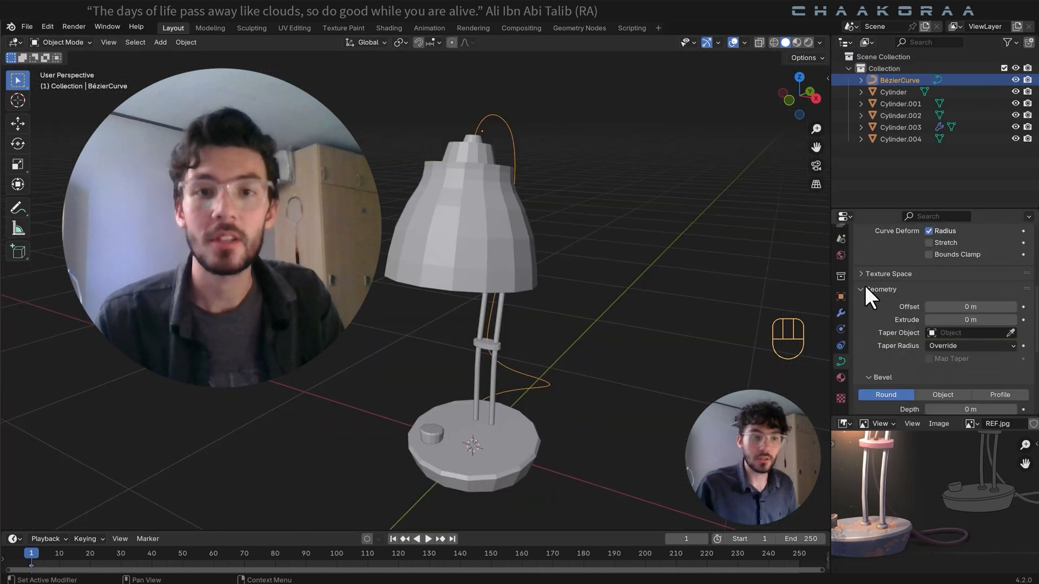
Increase the round bevel depth of the lamp cord's Bézier curve.
{"action": "scroll", "coordinate": [915, 301], "scroll_direction": "down", "scroll_amount": 3}
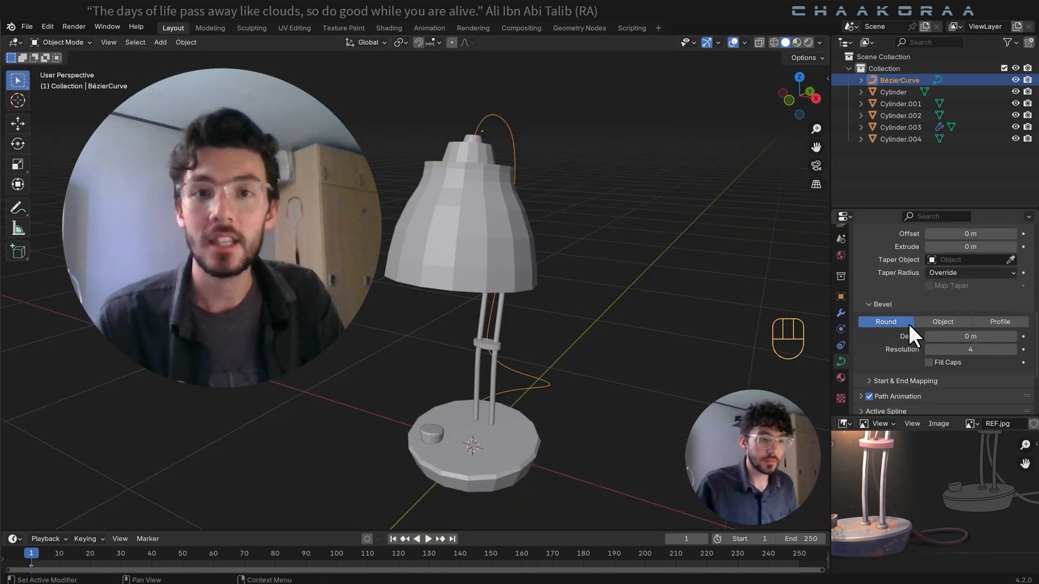
{"action": "left_click", "coordinate": [1012, 336]}
{"action": "middle_click_drag", "start_coordinate": [687, 295], "coordinate": [443, 310]}
{"action": "left_click", "coordinate": [601, 317]}
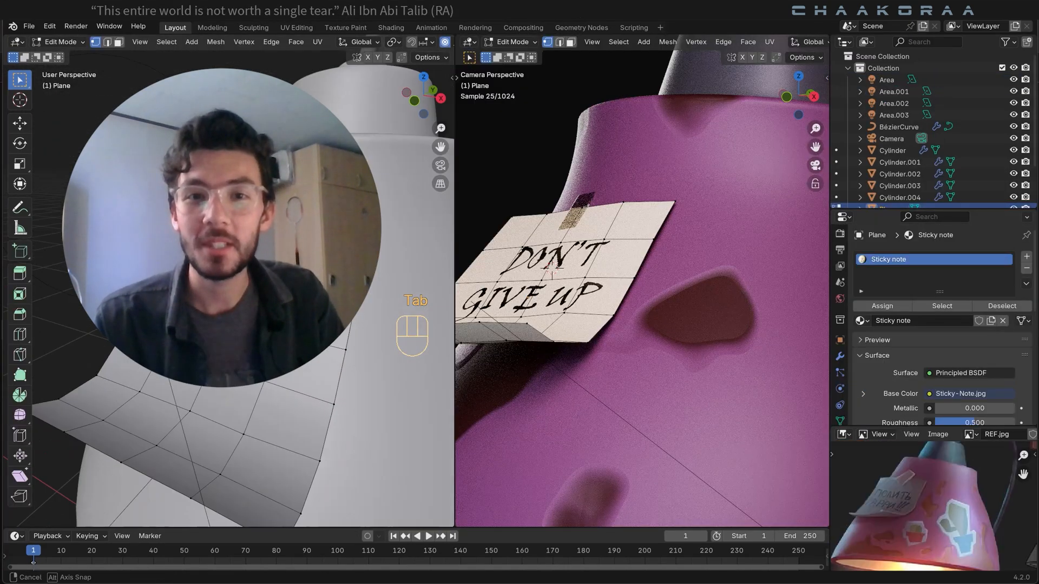
Add loop cuts close to the edges of the sticky note plane, sliding the first by a factor of about -0.808.
{"action": "key", "text": "ctrl+r"}
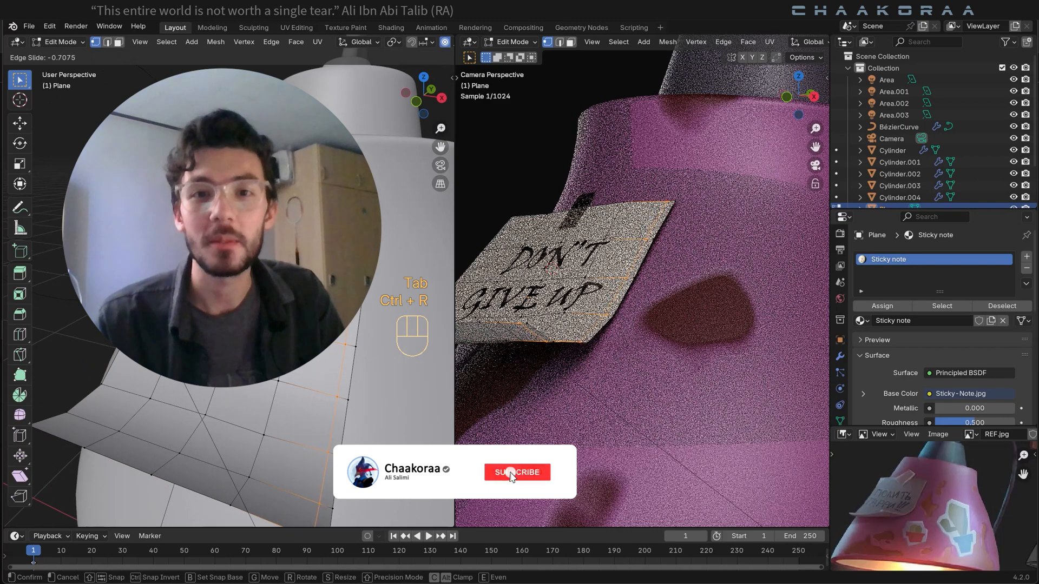
{"action": "left_click", "coordinate": [319, 346]}
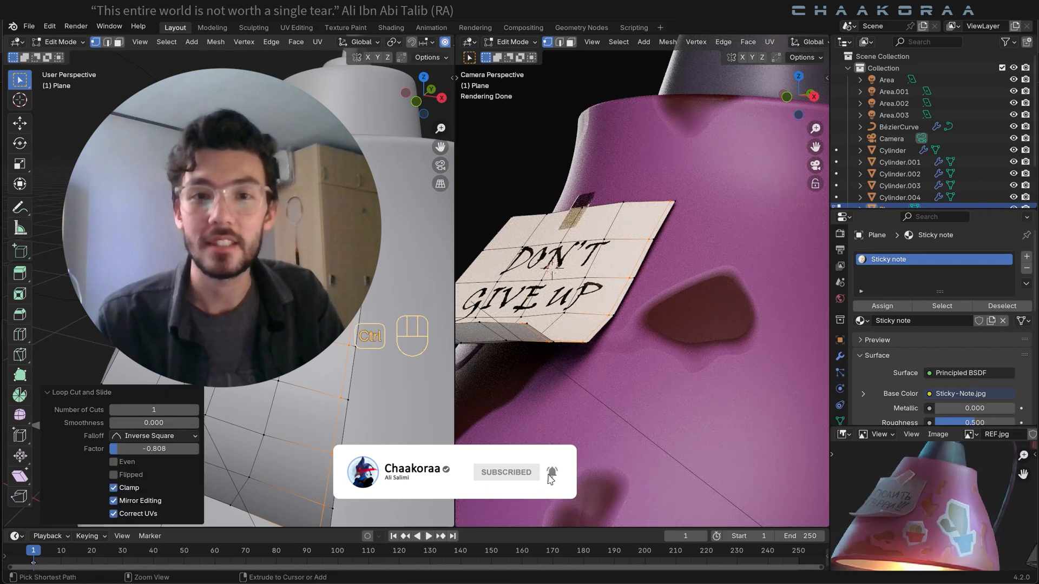
{"action": "key", "text": "ctrl+r"}
{"action": "left_click", "coordinate": [152, 346]}
{"action": "left_click", "coordinate": [146, 341]}
Subdivide the Cactus-01 plane with eight evenly spaced loop cuts and return to Object Mode.
{"action": "key", "text": "ctrl+r"}
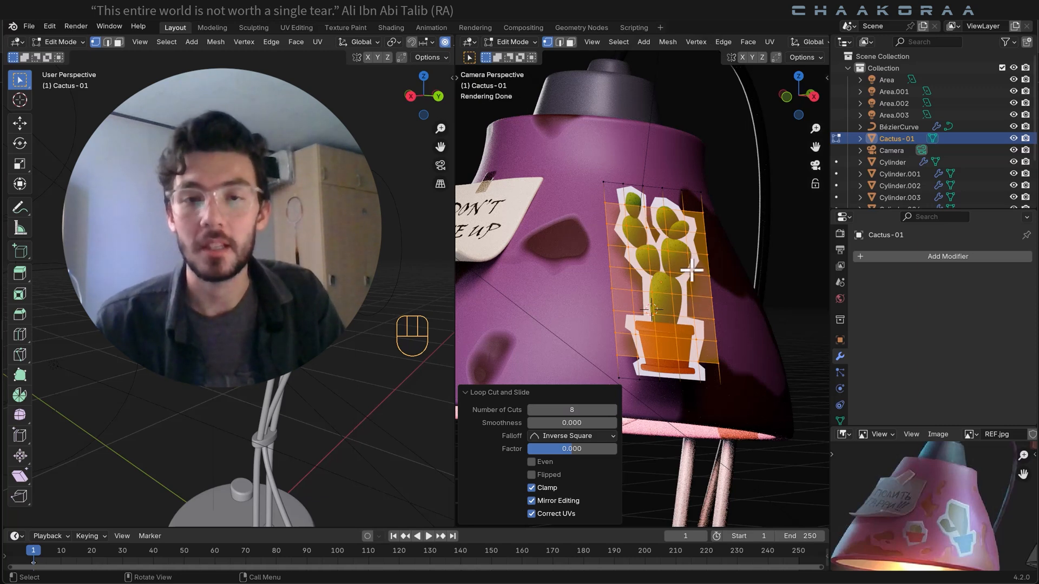
{"action": "key", "text": "Tab"}
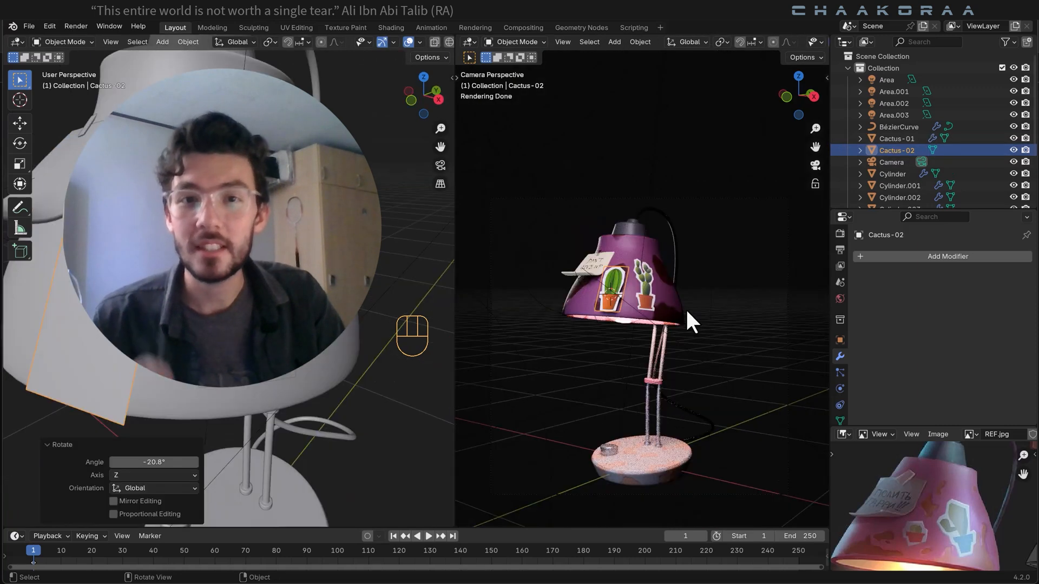
Scale Cactus-02 uniformly by about 0.838 and open the choice of modifiers to add to it.
{"action": "key", "text": "s"}
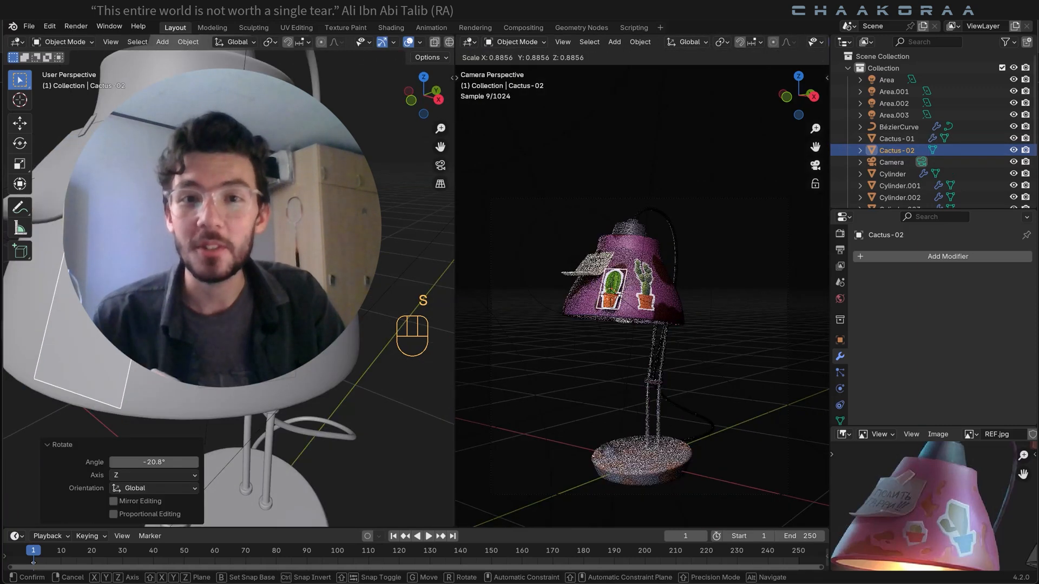
{"action": "left_click", "coordinate": [675, 303]}
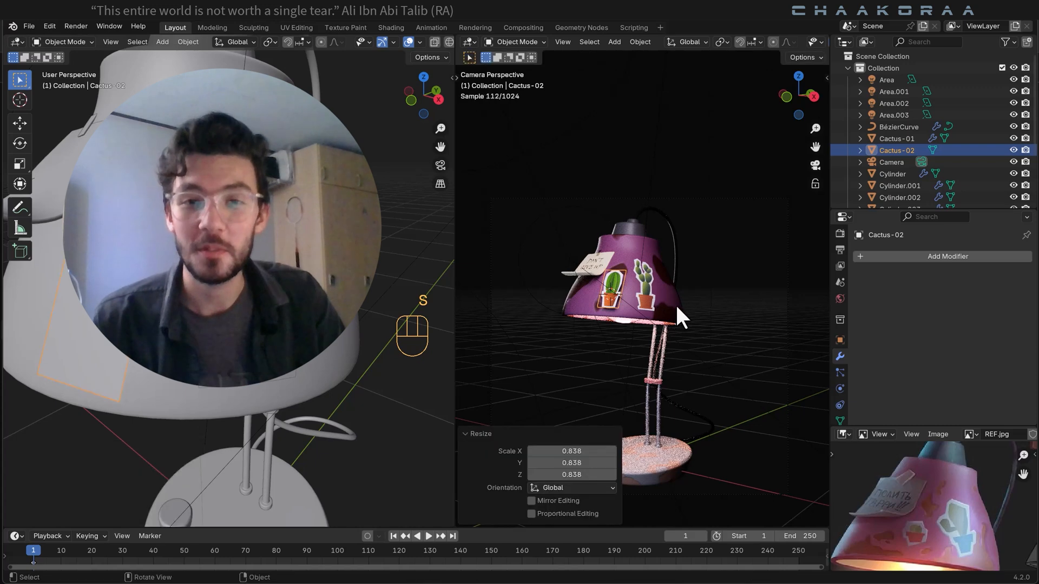
{"action": "left_click", "coordinate": [907, 256]}
{"action": "mouse_move", "coordinate": [898, 258]}
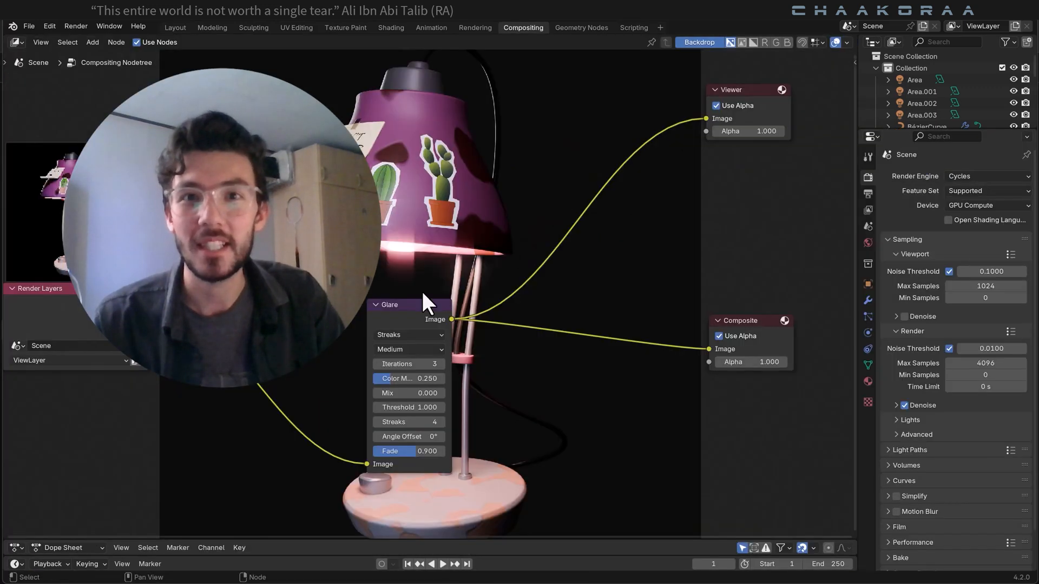
Move the Glare node closer to the Viewer and Composite nodes in the compositing node tree.
{"action": "left_click_drag", "start_coordinate": [422, 291], "coordinate": [568, 286]}
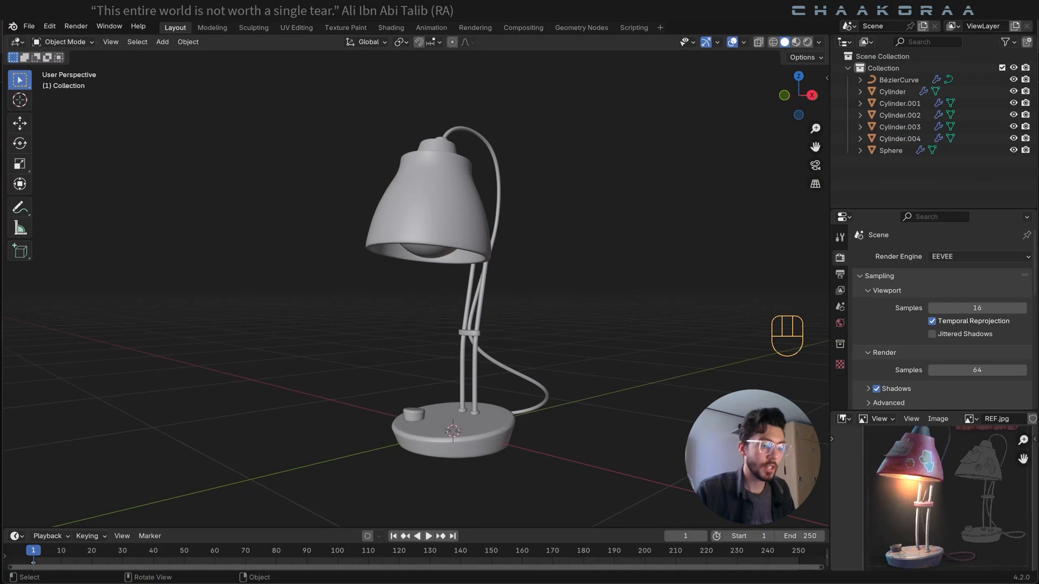
Split the 3D viewport into two side-by-side views and hide the toolbar in the new one.
{"action": "left_click_drag", "start_coordinate": [822, 519], "coordinate": [433, 507]}
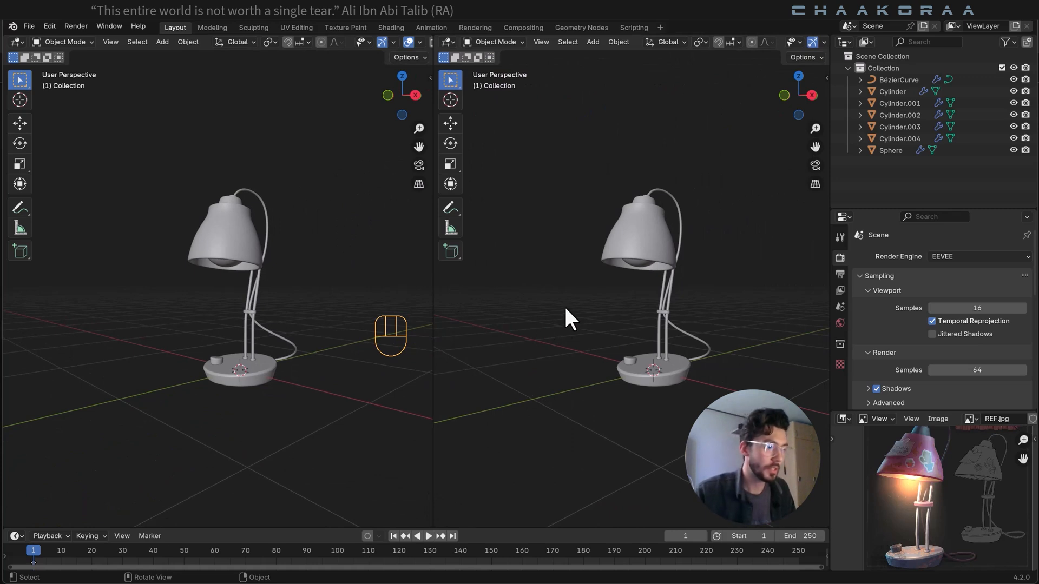
{"action": "key", "text": "t"}
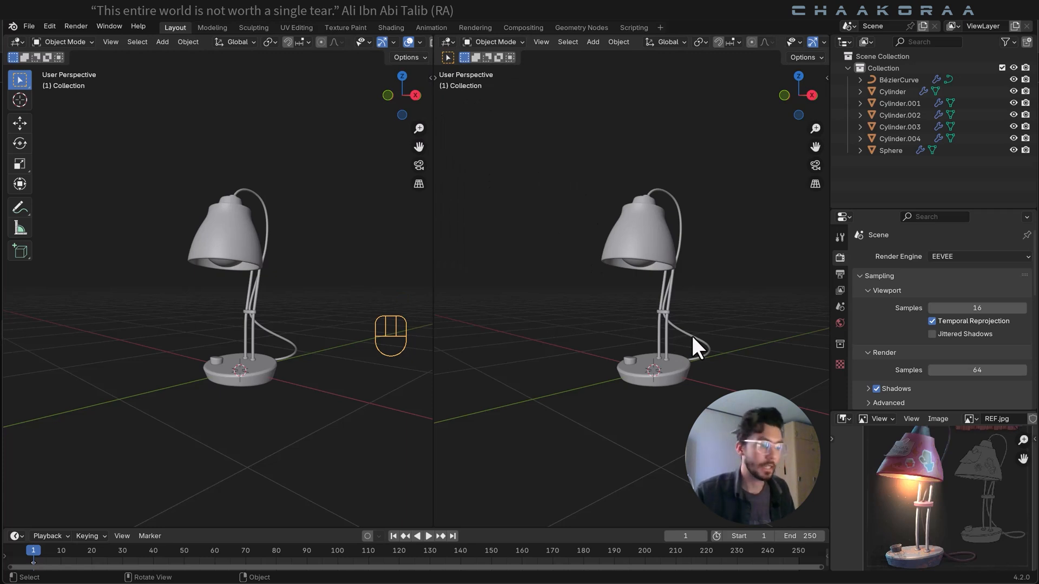
Add a camera and align it to the second viewport's current view of the lamp.
{"action": "key", "text": "shift+a"}
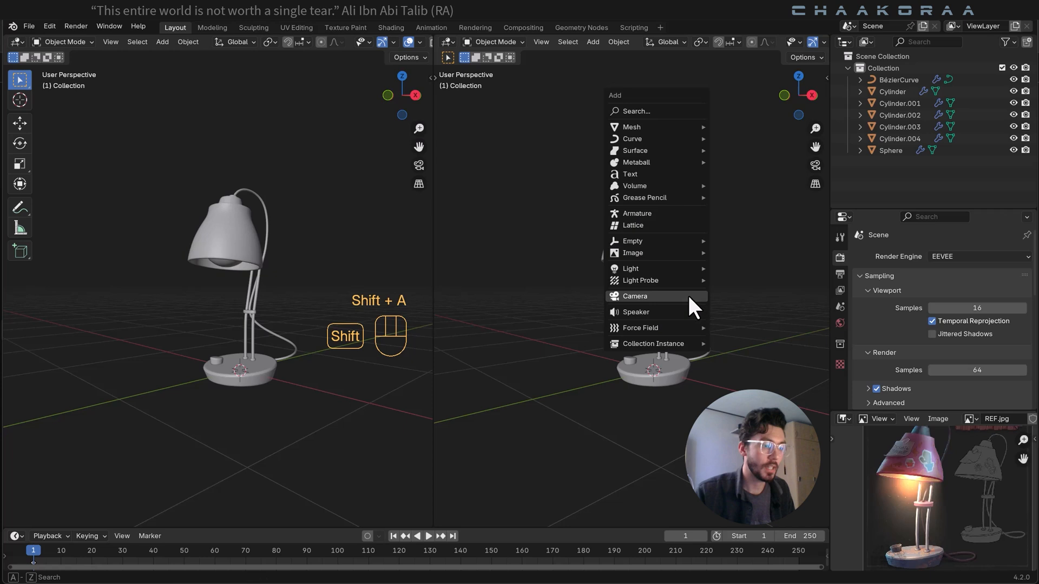
{"action": "left_click", "coordinate": [641, 296]}
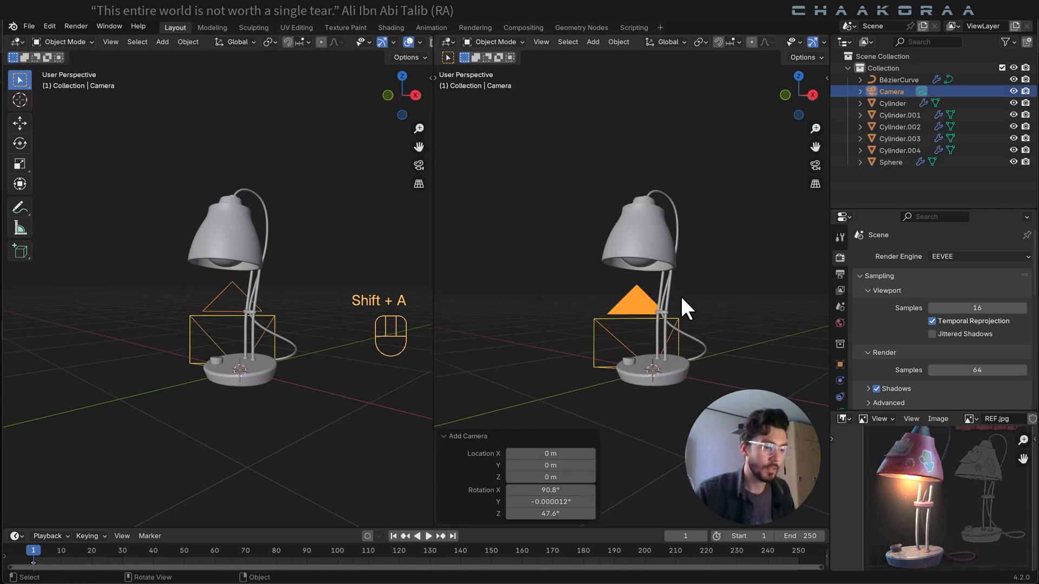
{"action": "scroll", "coordinate": [680, 294], "scroll_direction": "up", "scroll_amount": 2}
{"action": "scroll", "coordinate": [721, 320], "scroll_direction": "up", "scroll_amount": 1}
{"action": "middle_click_drag", "start_coordinate": [723, 325], "coordinate": [692, 326]}
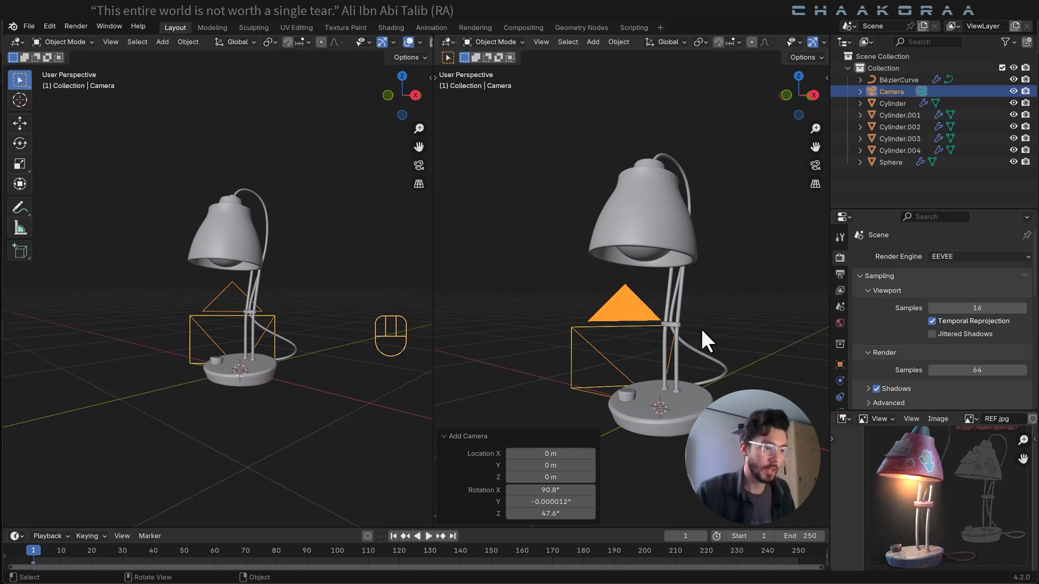
{"action": "middle_click_drag", "start_coordinate": [461, 257], "coordinate": [770, 285]}
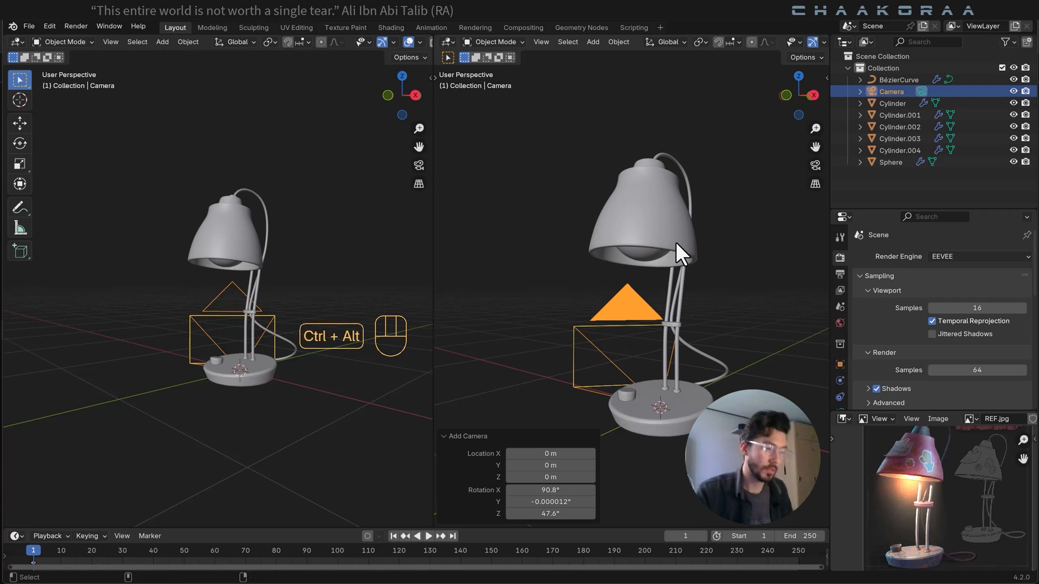
{"action": "key", "text": "ctrl+alt+KP_0"}
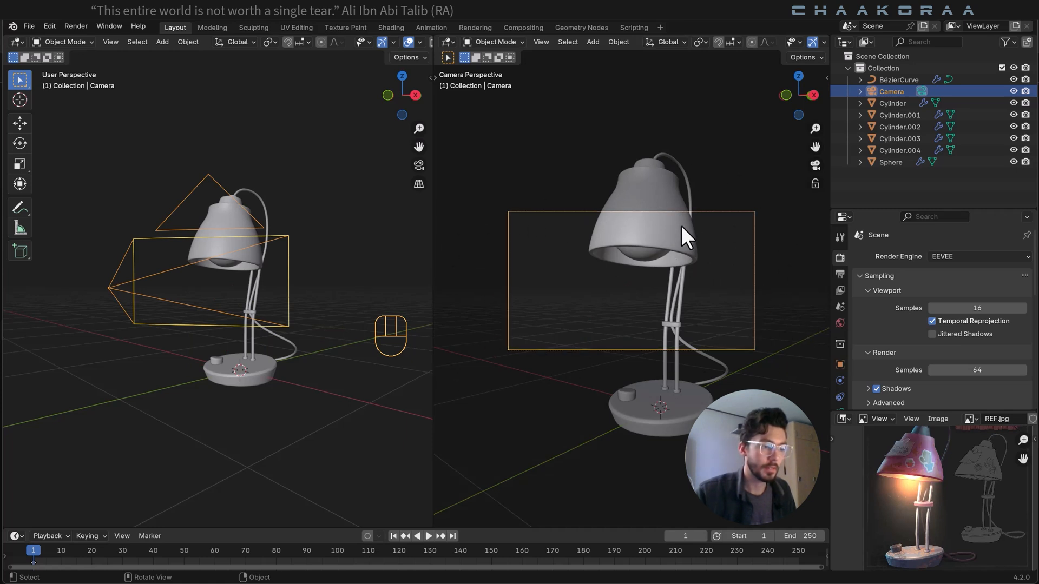
Join the two viewports back into a single one and delete the camera.
{"action": "right_click", "coordinate": [432, 507]}
{"action": "left_click", "coordinate": [432, 509]}
{"action": "left_click", "coordinate": [595, 422]}
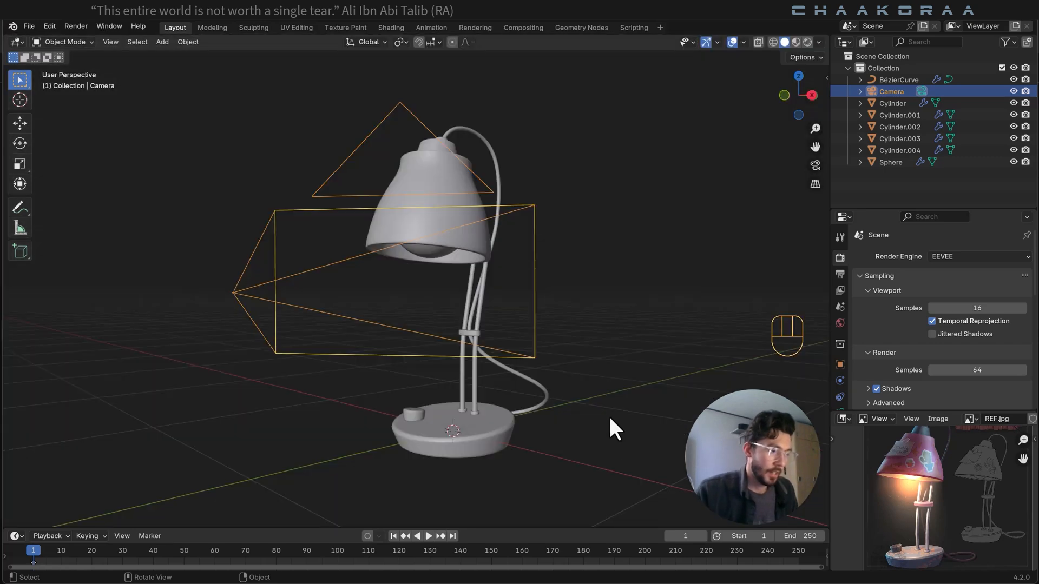
{"action": "key", "text": "x"}
{"action": "left_click", "coordinate": [506, 316]}
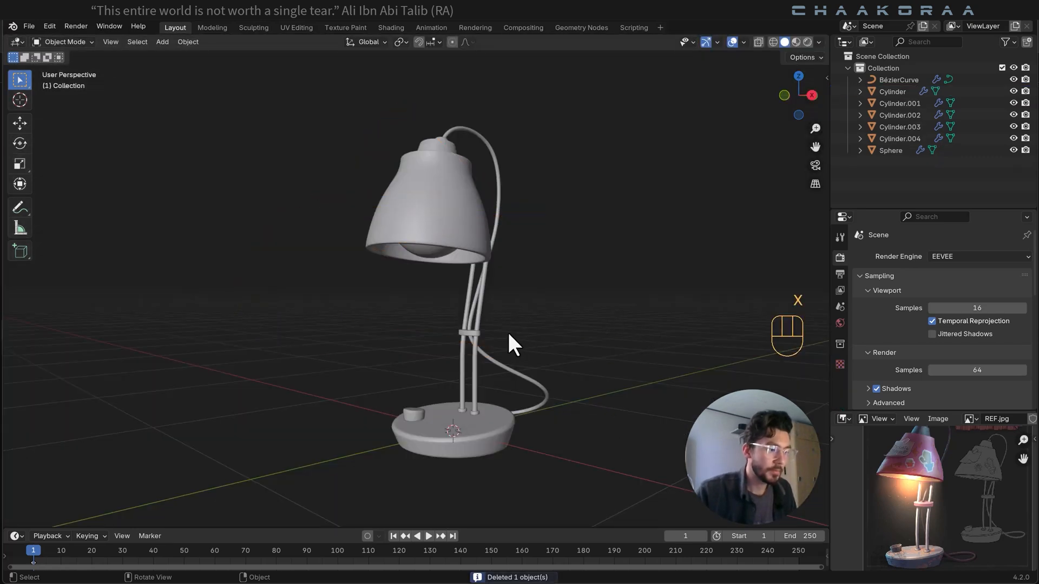
Split the single 3D viewport vertically near its middle again and hide the toolbar in the new view.
{"action": "middle_click_drag", "start_coordinate": [507, 330], "coordinate": [550, 326], "text": "shift"}
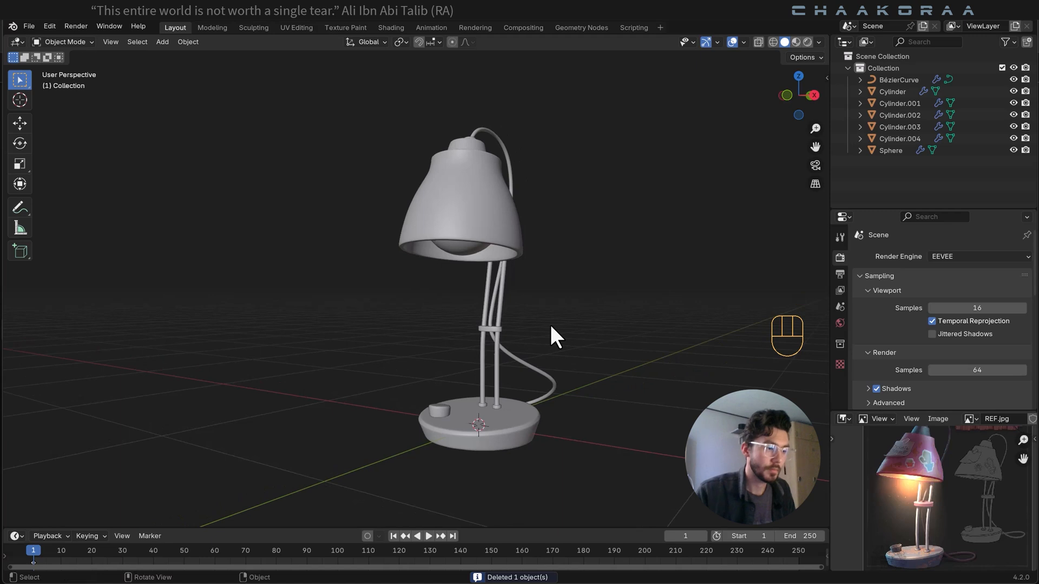
{"action": "scroll", "coordinate": [551, 326], "scroll_direction": "up", "scroll_amount": 1}
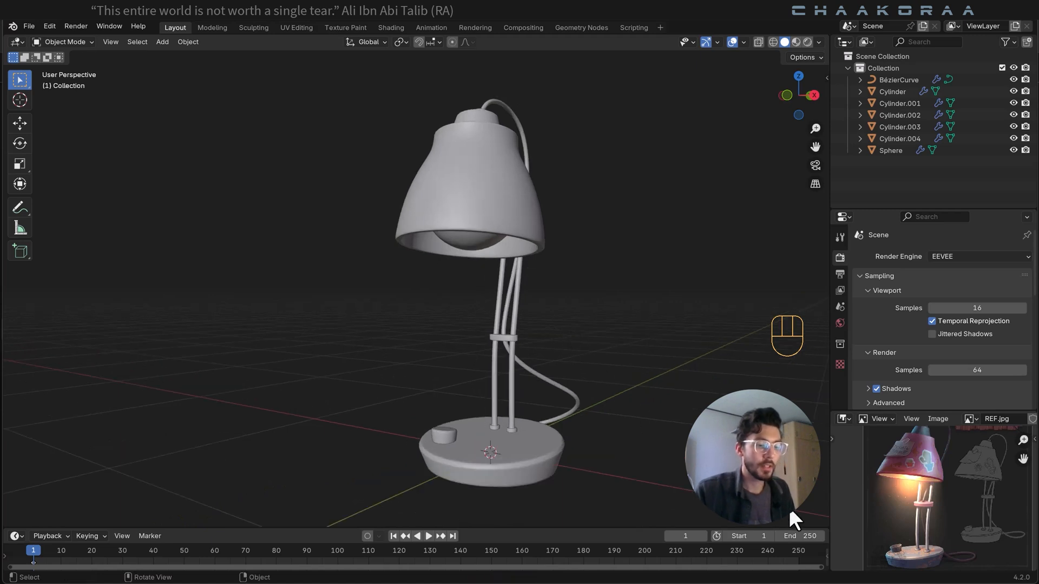
{"action": "left_click_drag", "start_coordinate": [826, 522], "coordinate": [456, 522]}
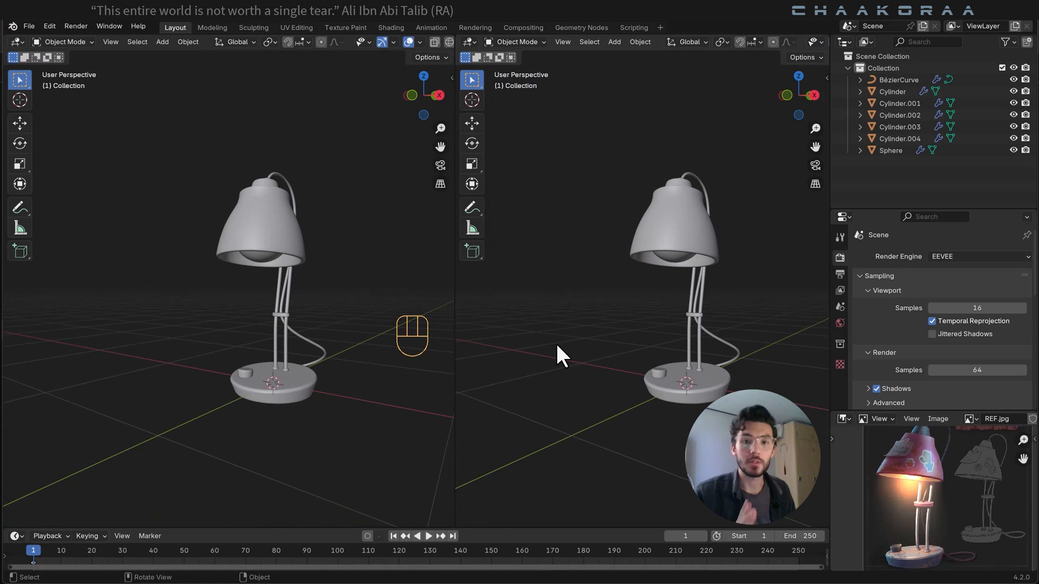
{"action": "key", "text": "t"}
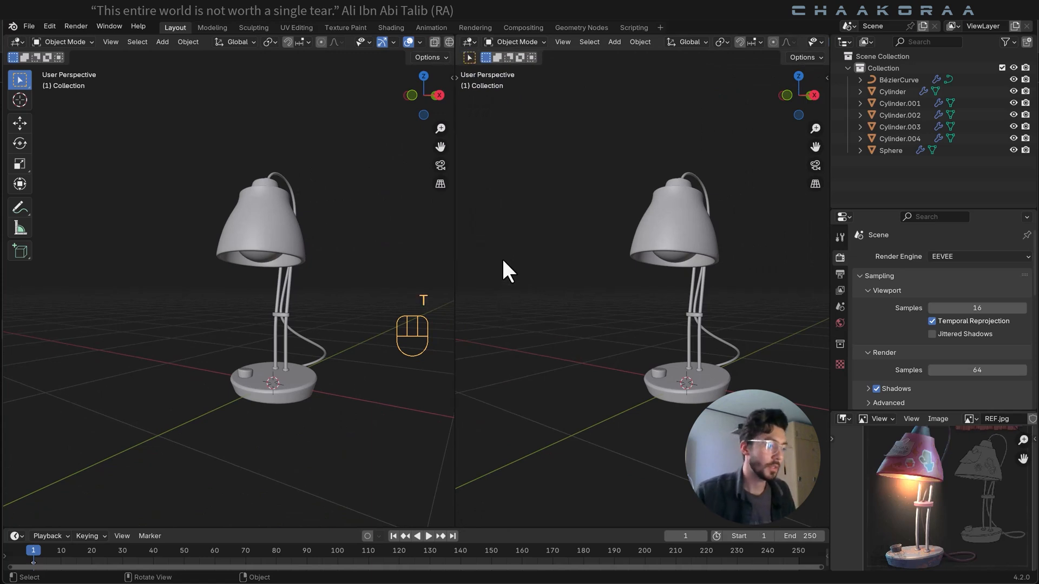
Frame the whole lamp in the second viewport, add a camera, and align the camera to that view.
{"action": "middle_click_drag", "start_coordinate": [691, 318], "coordinate": [646, 315]}
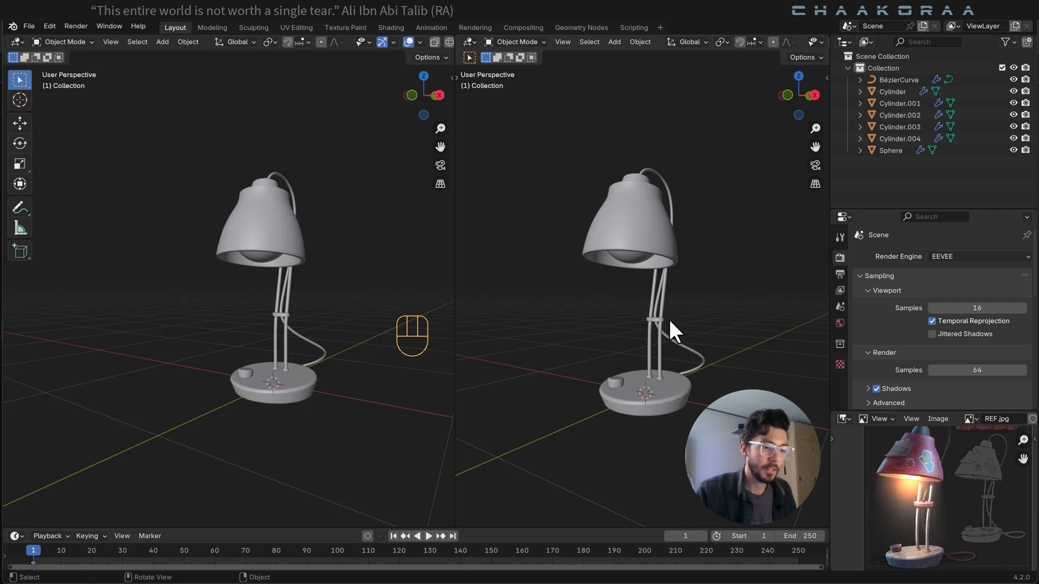
{"action": "scroll", "coordinate": [667, 317], "scroll_direction": "up", "scroll_amount": 2}
{"action": "middle_click_drag", "start_coordinate": [666, 307], "coordinate": [666, 309]}
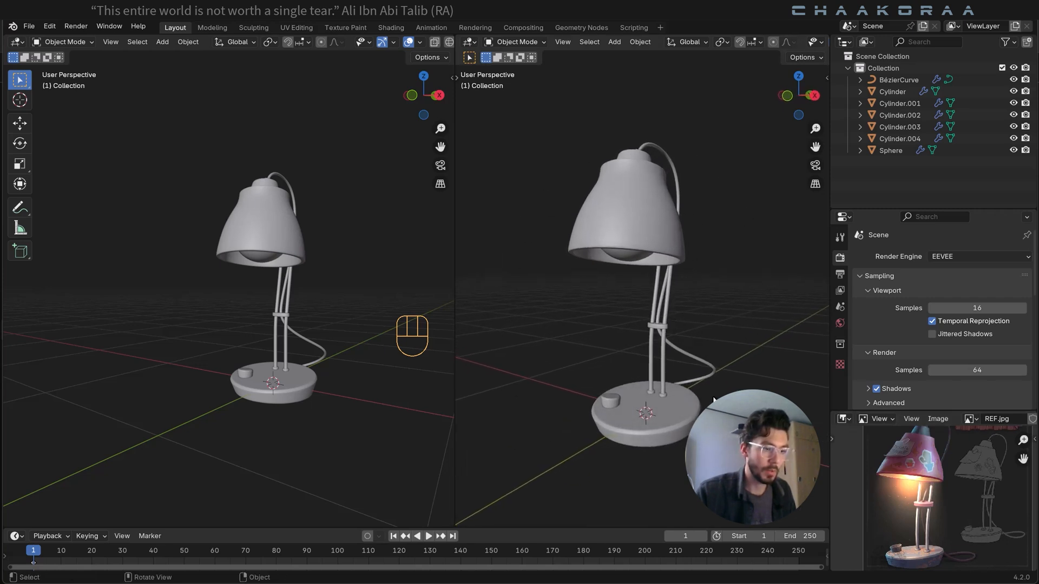
{"action": "middle_click_drag", "start_coordinate": [641, 262], "coordinate": [677, 273]}
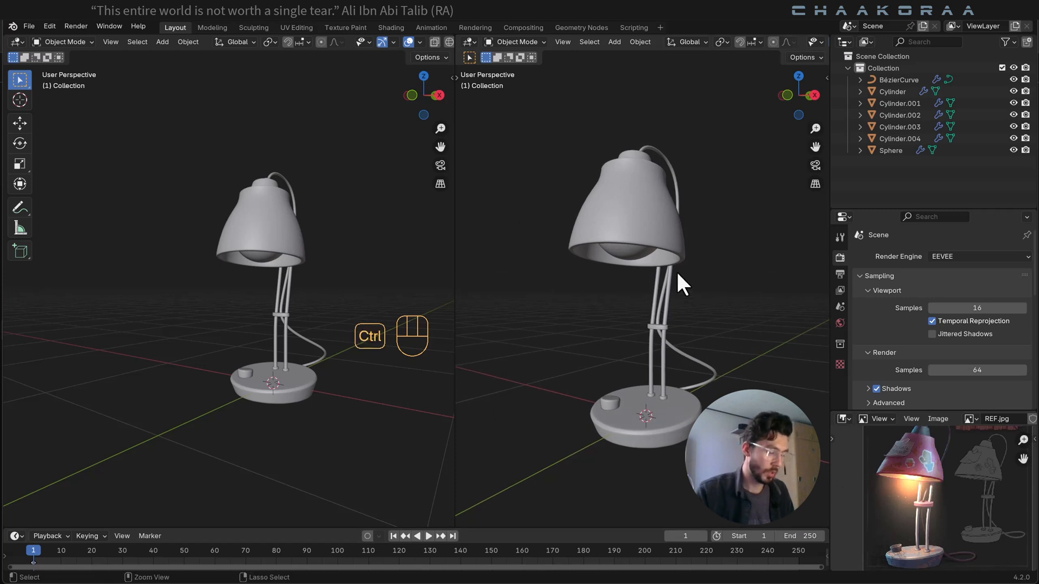
{"action": "key", "text": "ctrl+alt+KP_0"}
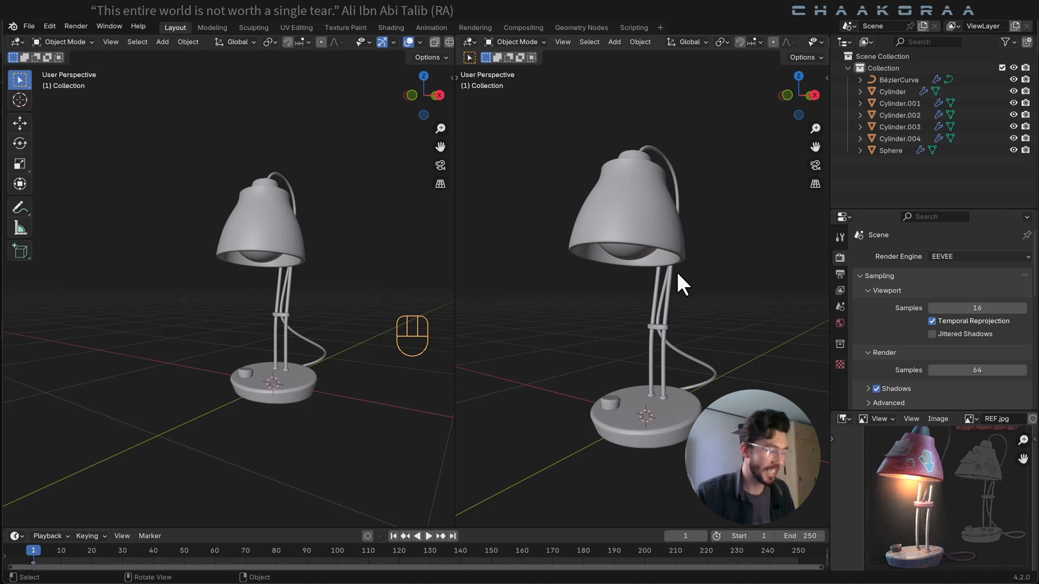
{"action": "key", "text": "shift+a"}
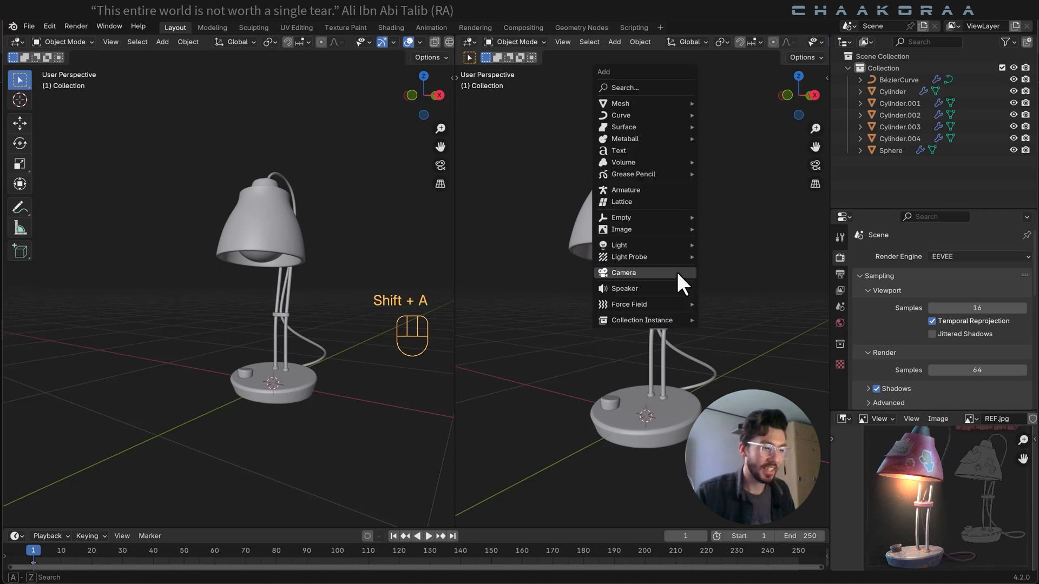
{"action": "left_click", "coordinate": [676, 272]}
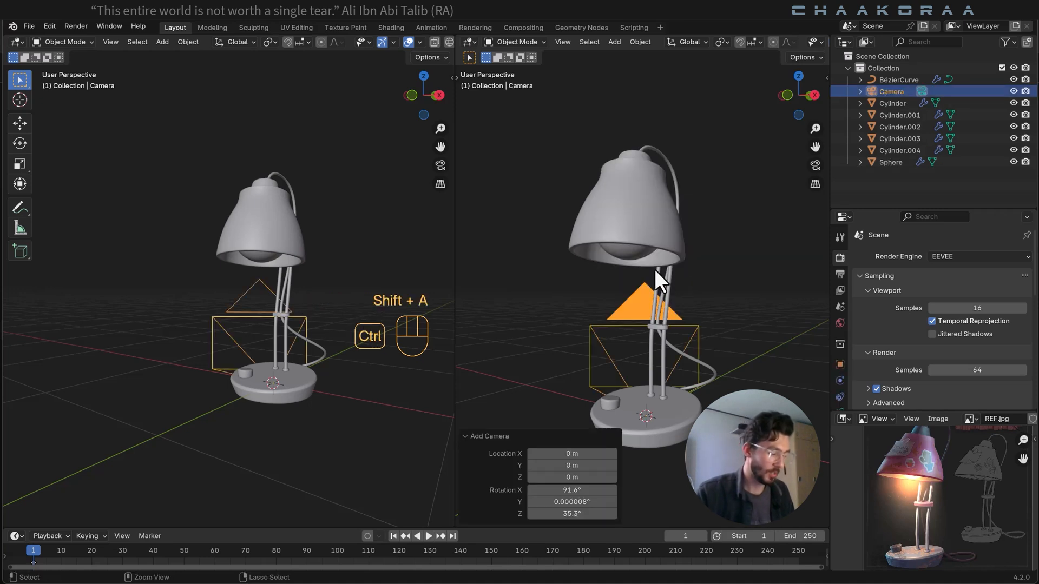
{"action": "key", "text": "ctrl+alt+KP_0"}
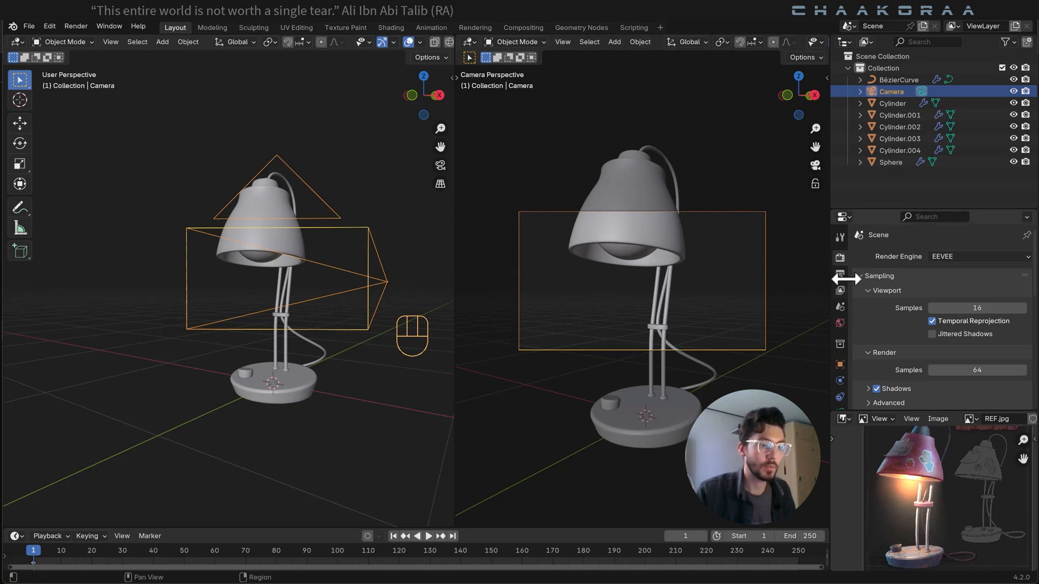
Set the output resolution's Y value to 1920 px for a square camera frame.
{"action": "left_click", "coordinate": [839, 273]}
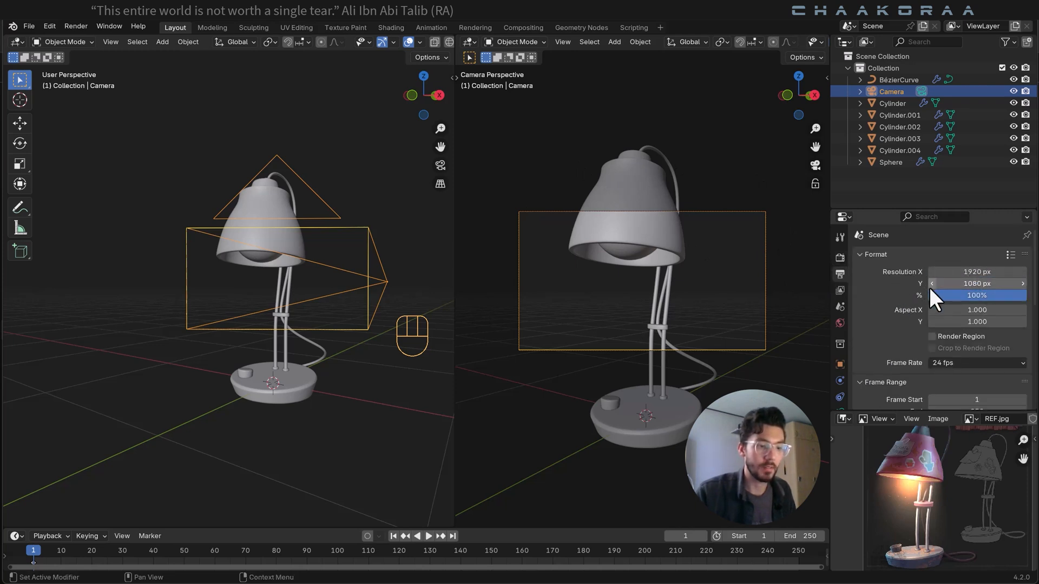
{"action": "left_click", "coordinate": [993, 283]}
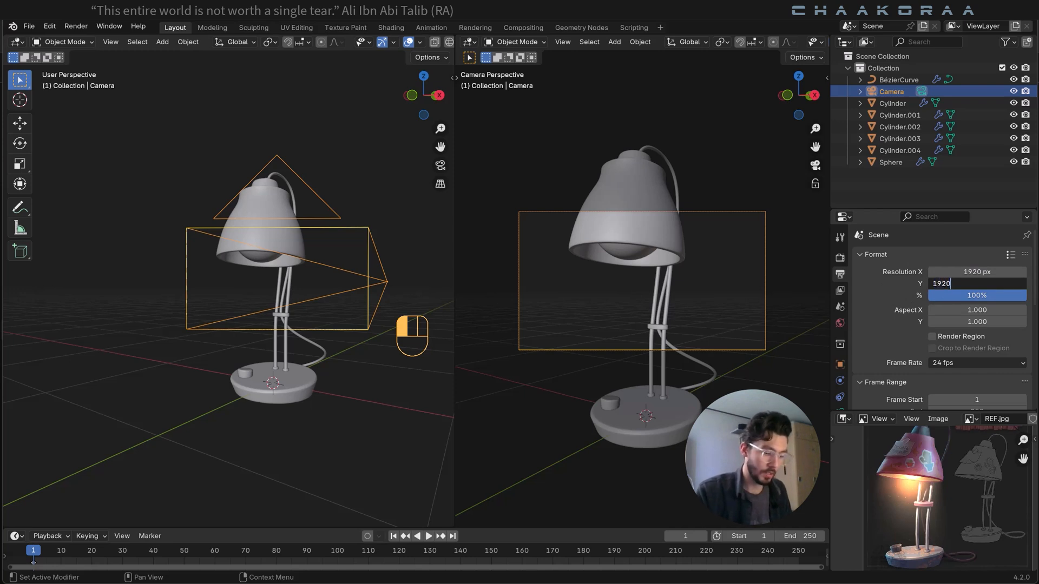
{"action": "type", "text": "1920"}
{"action": "key", "text": "Return"}
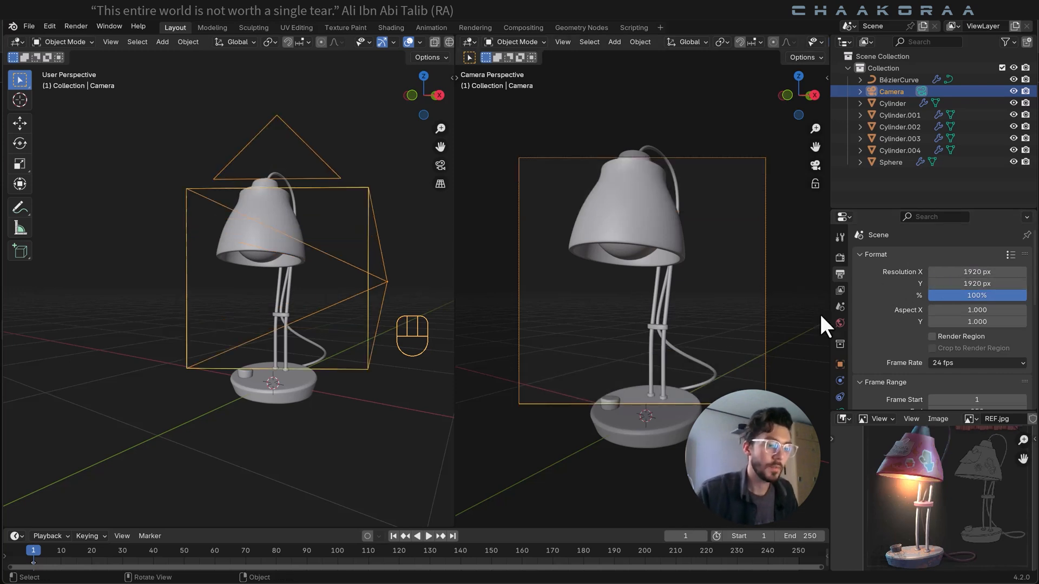
Set the camera's focal length to 70 mm.
{"action": "scroll", "coordinate": [836, 359], "scroll_direction": "down", "scroll_amount": 2}
{"action": "left_click", "coordinate": [842, 374]}
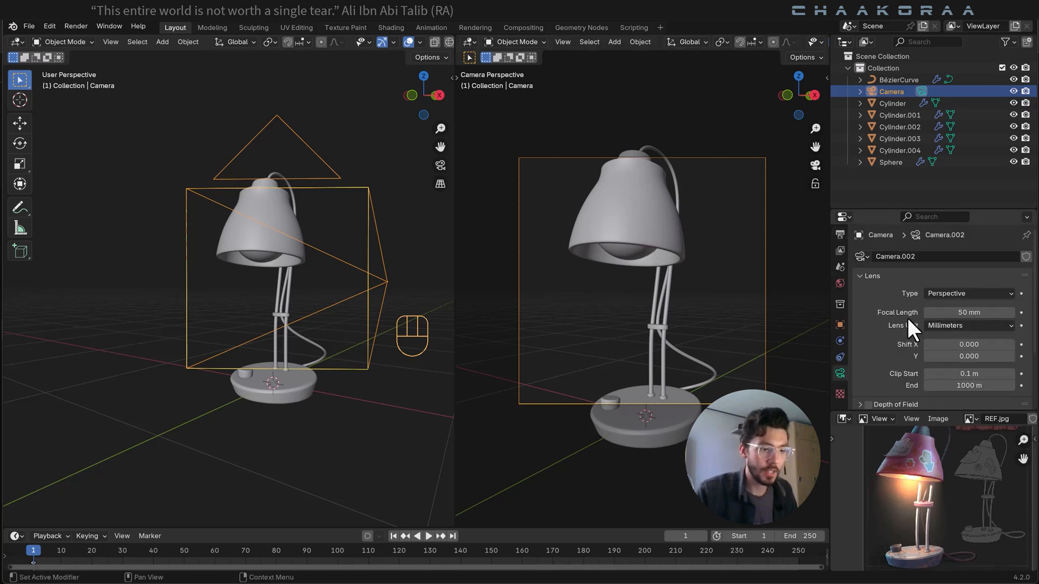
{"action": "left_click", "coordinate": [982, 312]}
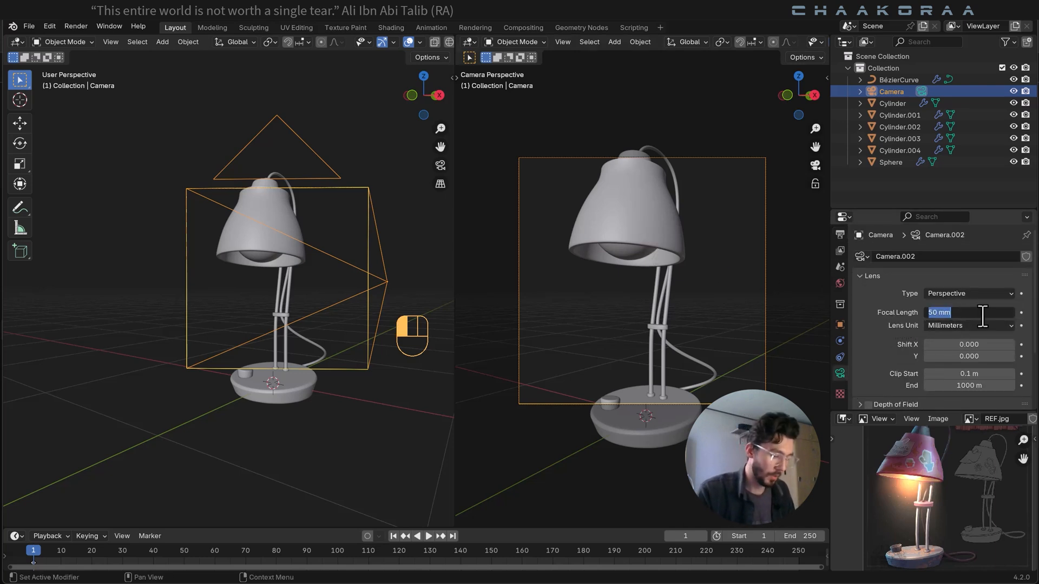
{"action": "type", "text": "70"}
{"action": "key", "text": "Return"}
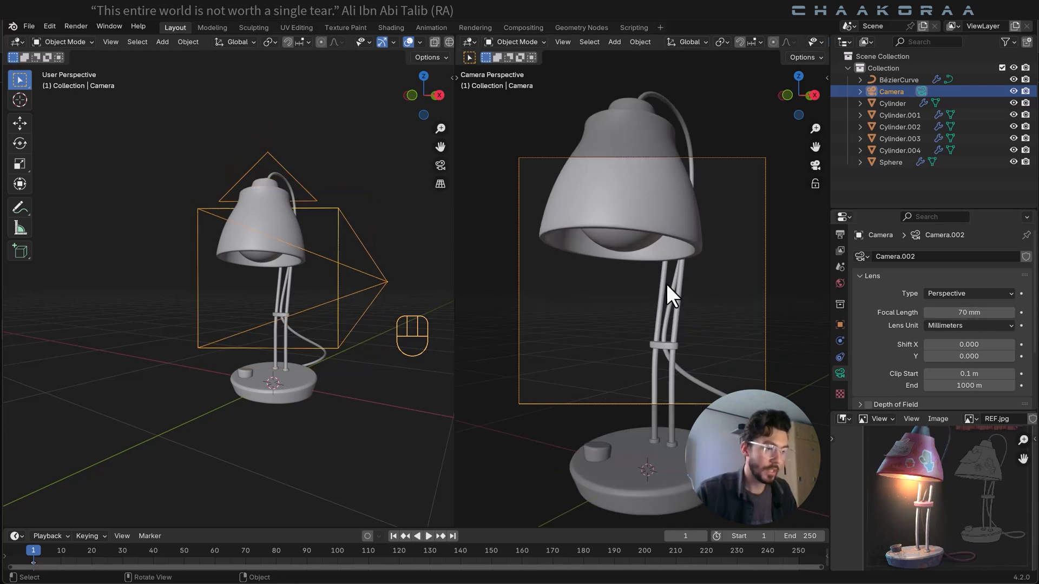
Lock the camera to the view in the second viewport so that navigating moves the camera.
{"action": "key", "text": "n"}
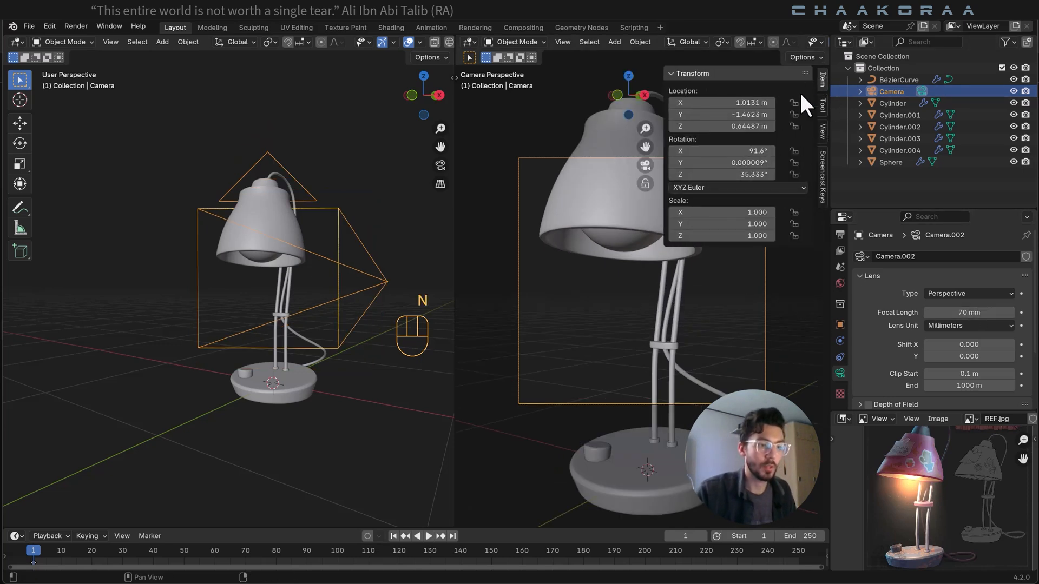
{"action": "left_click", "coordinate": [820, 129]}
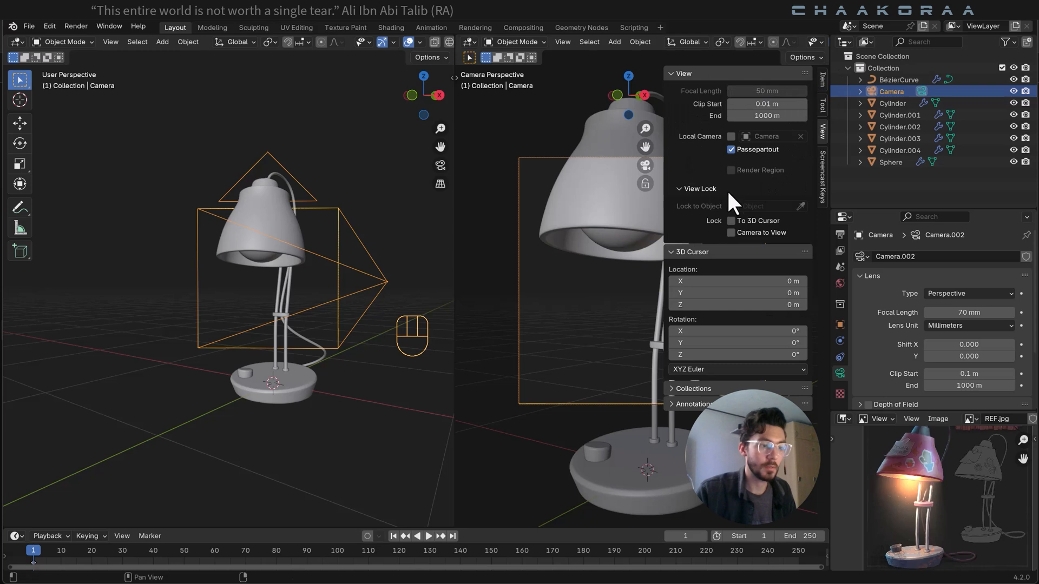
{"action": "left_click", "coordinate": [736, 233]}
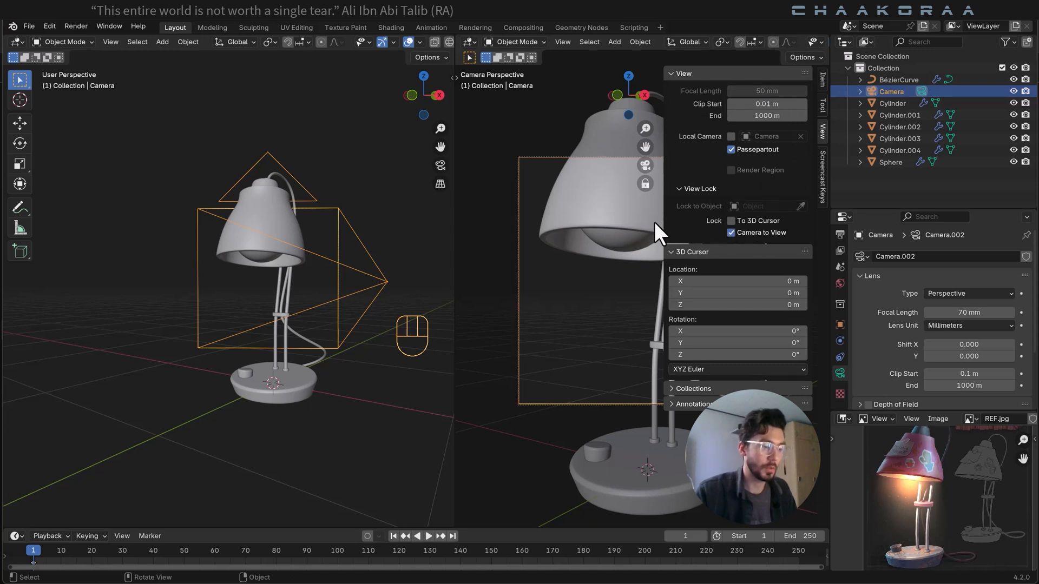
{"action": "key", "text": "n"}
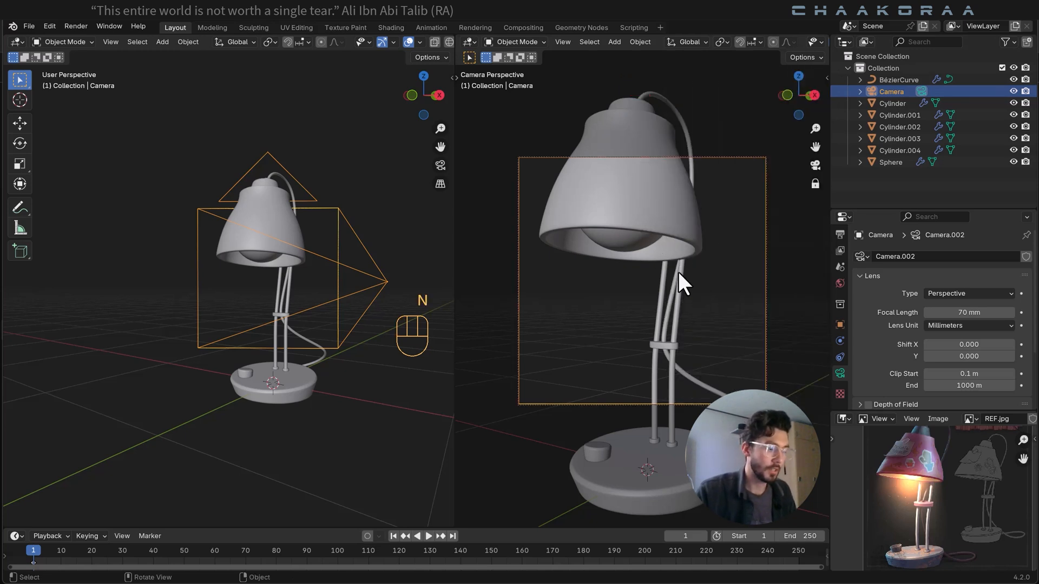
Reposition the camera so the whole lamp fits centred inside the square frame, and unlock the camera from the view.
{"action": "mouse_move", "coordinate": [678, 272]}
{"action": "middle_mouse_down", "text": "ctrl"}
{"action": "mouse_move", "coordinate": [668, 247]}
{"action": "mouse_move", "coordinate": [664, 262]}
{"action": "mouse_move", "coordinate": [676, 252]}
{"action": "mouse_move", "coordinate": [674, 268]}
{"action": "mouse_move", "coordinate": [661, 271]}
{"action": "middle_mouse_up", "text": "ctrl"}
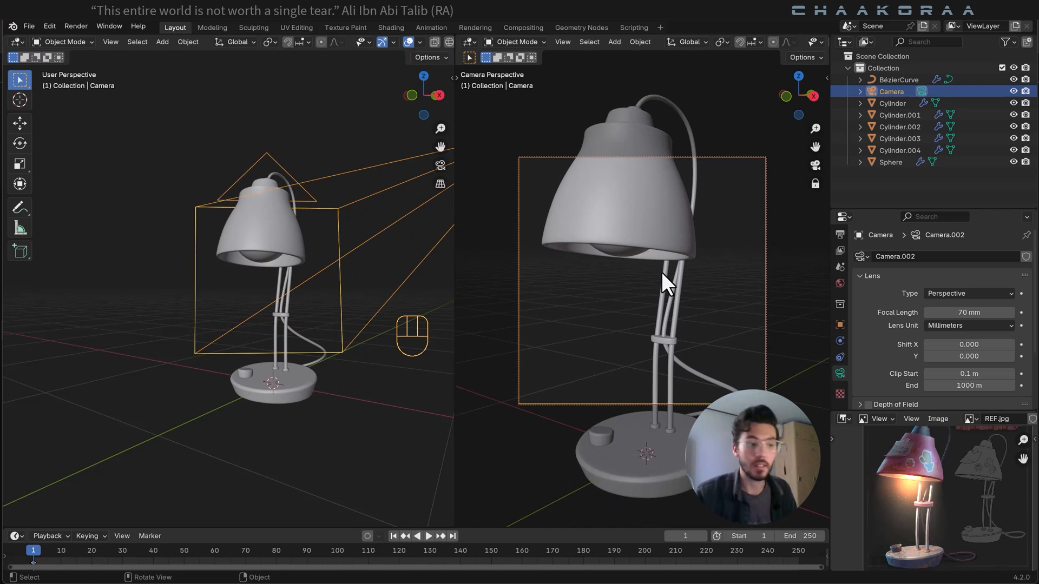
{"action": "scroll", "coordinate": [661, 271], "scroll_direction": "down", "scroll_amount": 5}
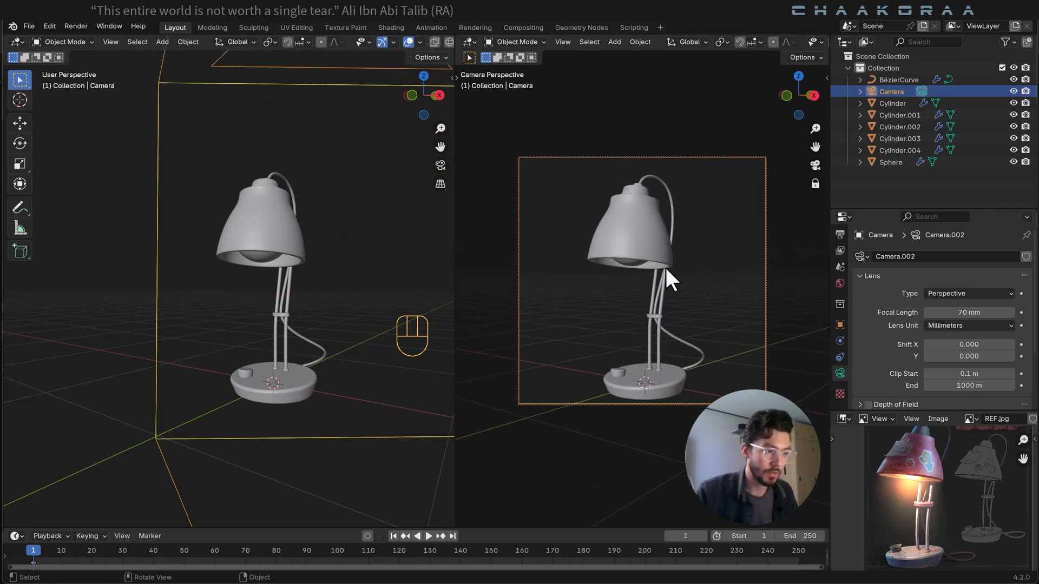
{"action": "middle_click_drag", "start_coordinate": [671, 311], "coordinate": [674, 283]}
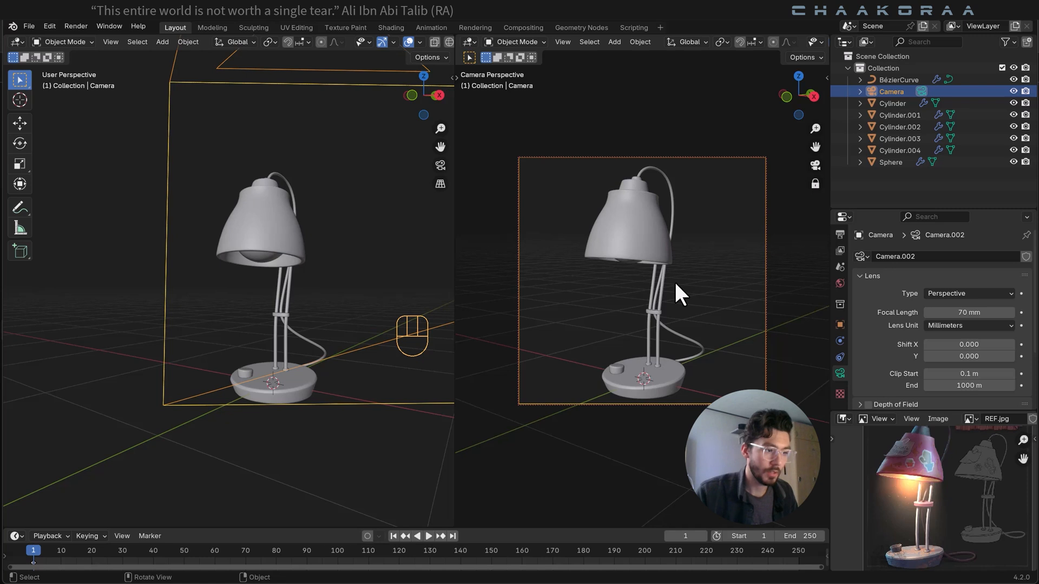
{"action": "middle_click_drag", "start_coordinate": [685, 277], "coordinate": [683, 271], "text": "shift"}
{"action": "key", "text": "n"}
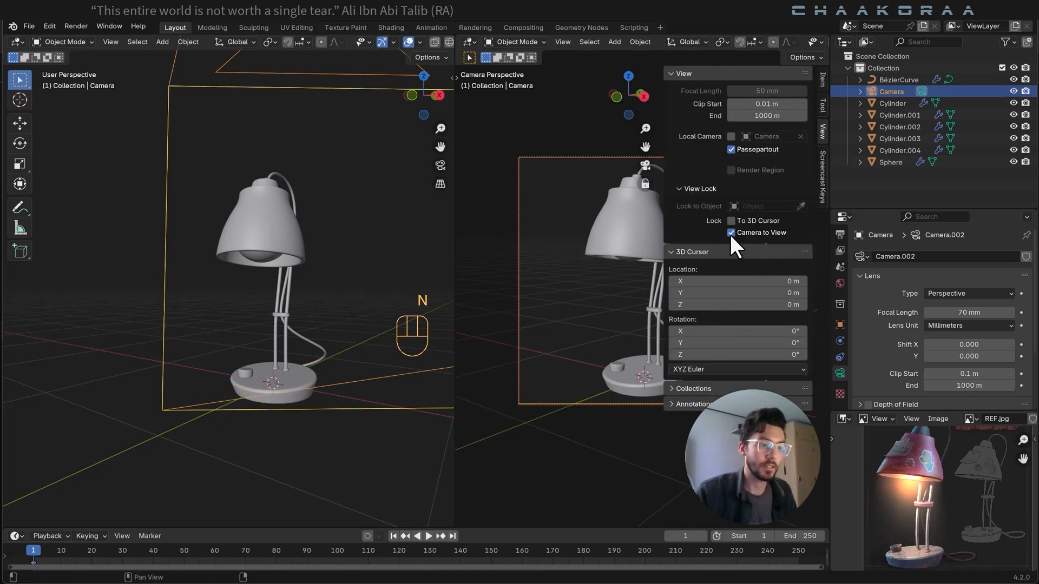
{"action": "left_click", "coordinate": [731, 232]}
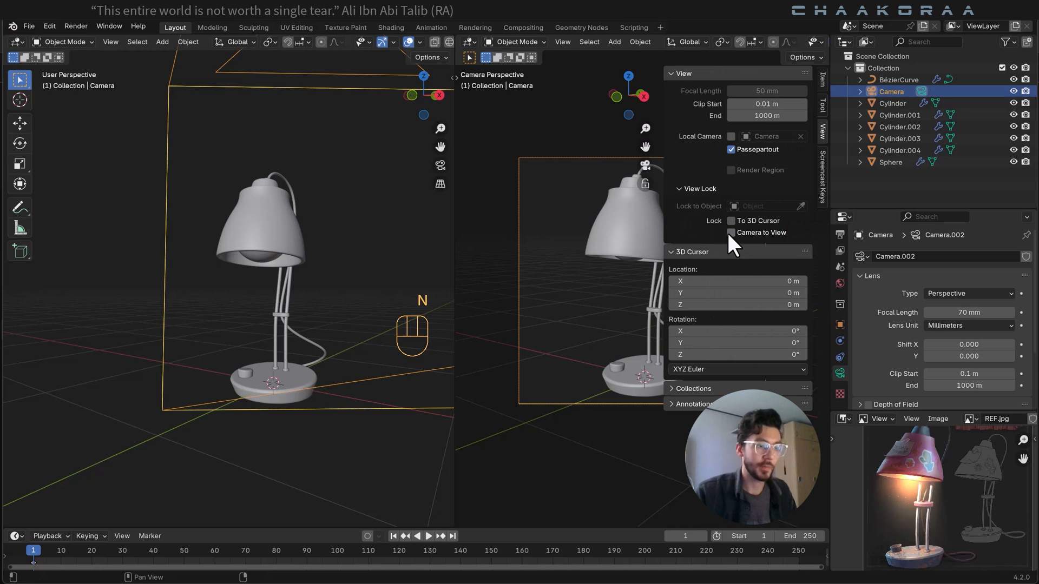
{"action": "key", "text": "n"}
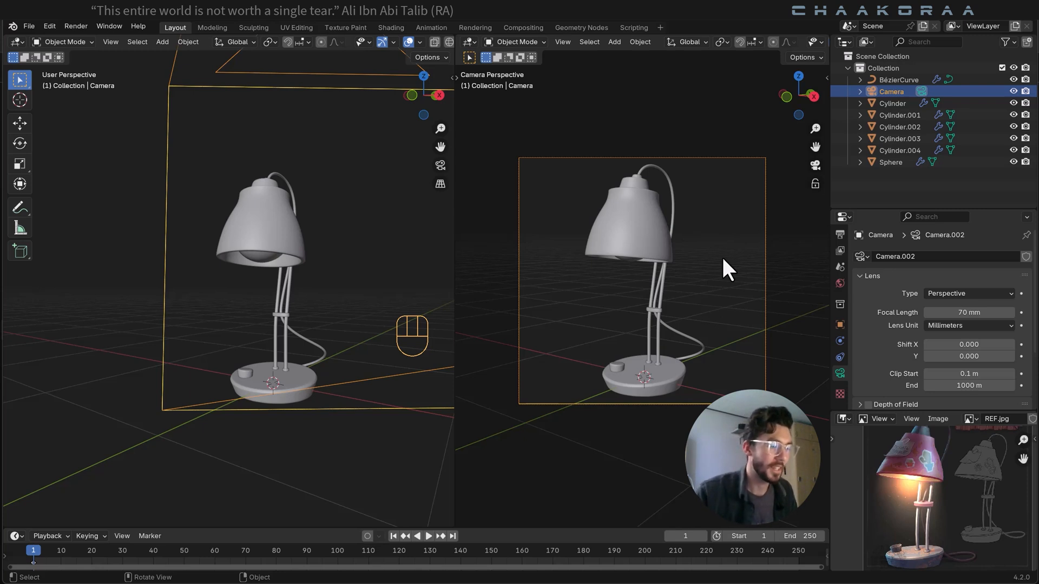
Enter Edit Mode on the lampshade and select the edge loop around its bottom rim.
{"action": "left_click", "coordinate": [639, 254]}
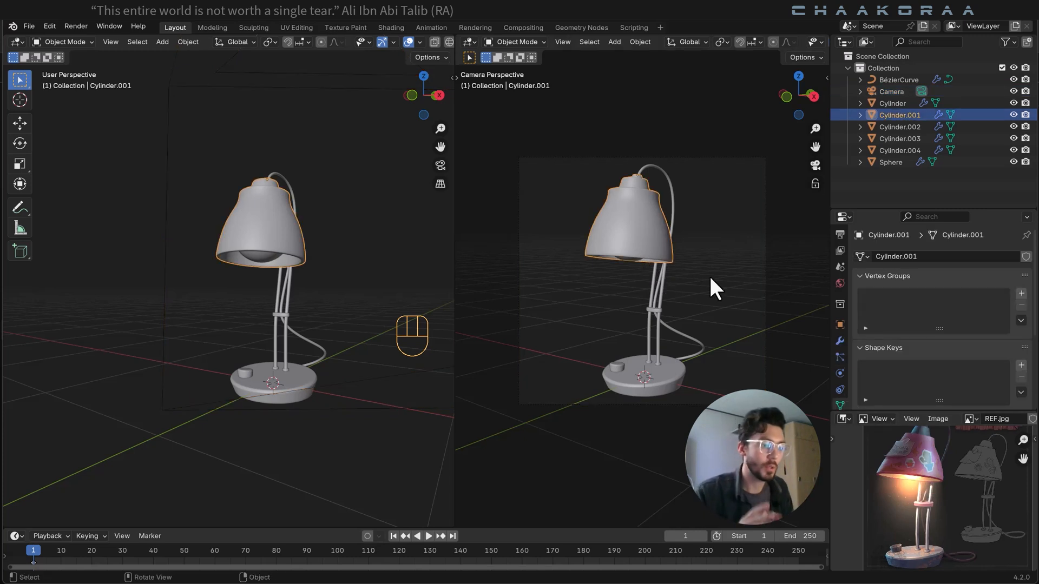
{"action": "key", "text": "Tab"}
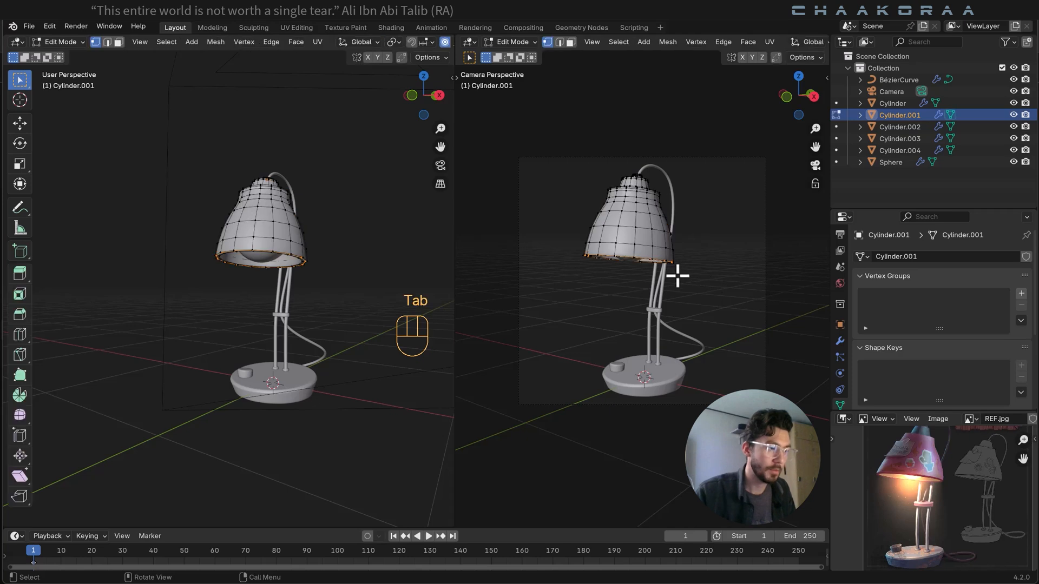
{"action": "scroll", "coordinate": [640, 43], "scroll_direction": "down", "scroll_amount": 5}
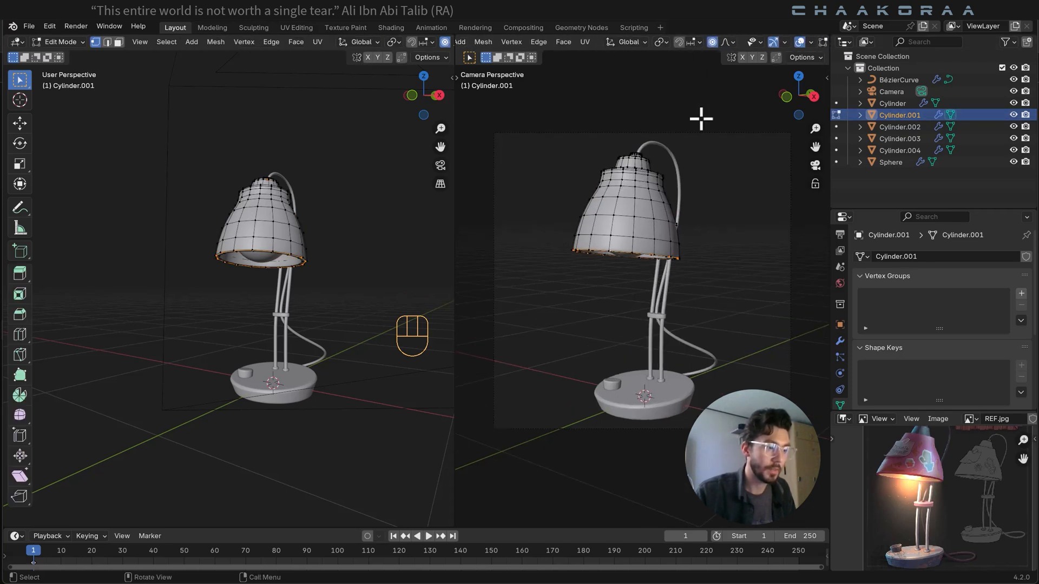
{"action": "scroll", "coordinate": [635, 258], "scroll_direction": "up", "scroll_amount": 2}
{"action": "left_click", "coordinate": [628, 248], "text": "alt"}
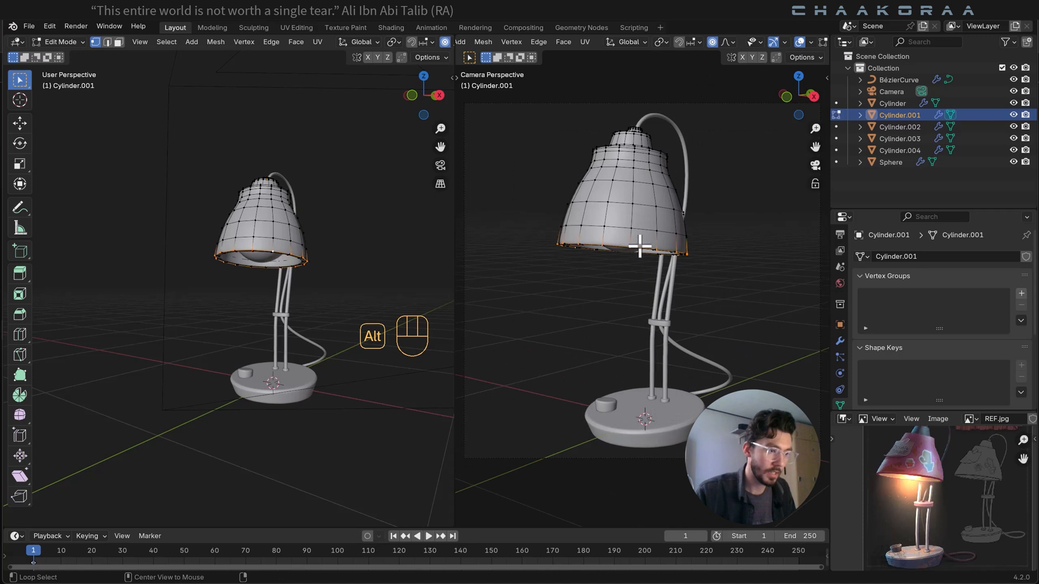
{"action": "key", "text": "g"}
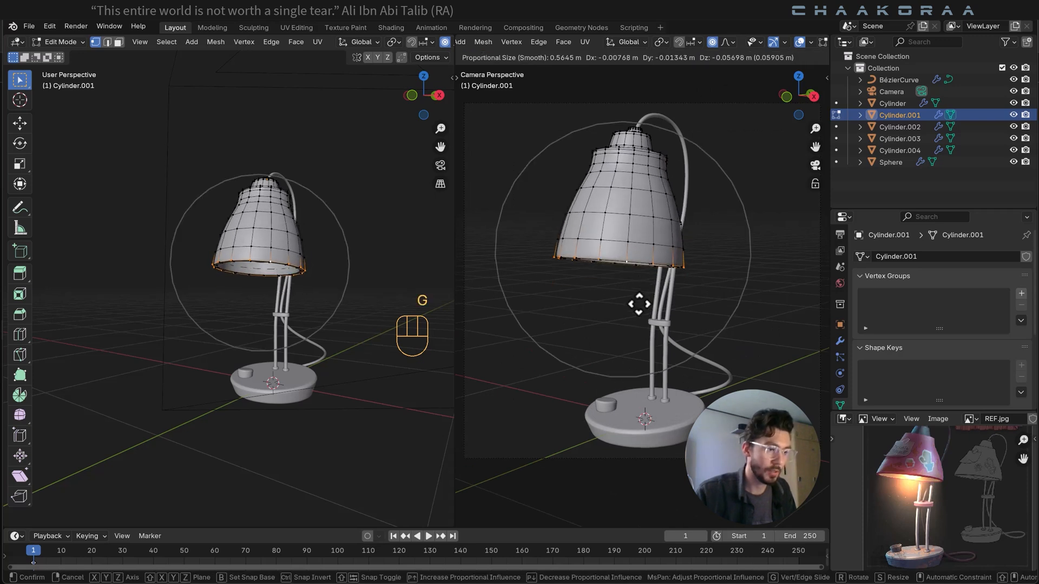
{"action": "right_click", "coordinate": [634, 259]}
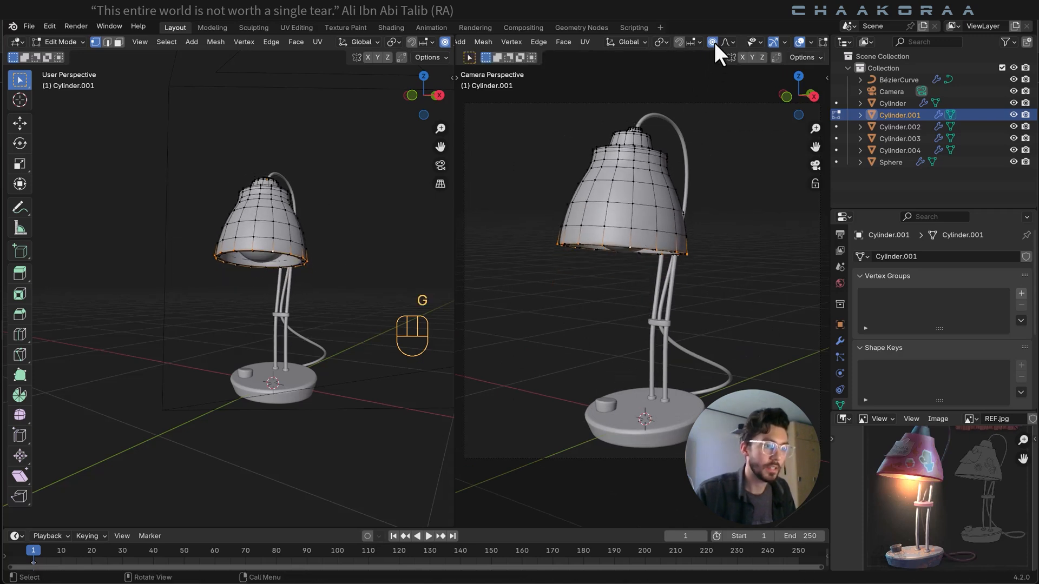
{"action": "left_click", "coordinate": [712, 42]}
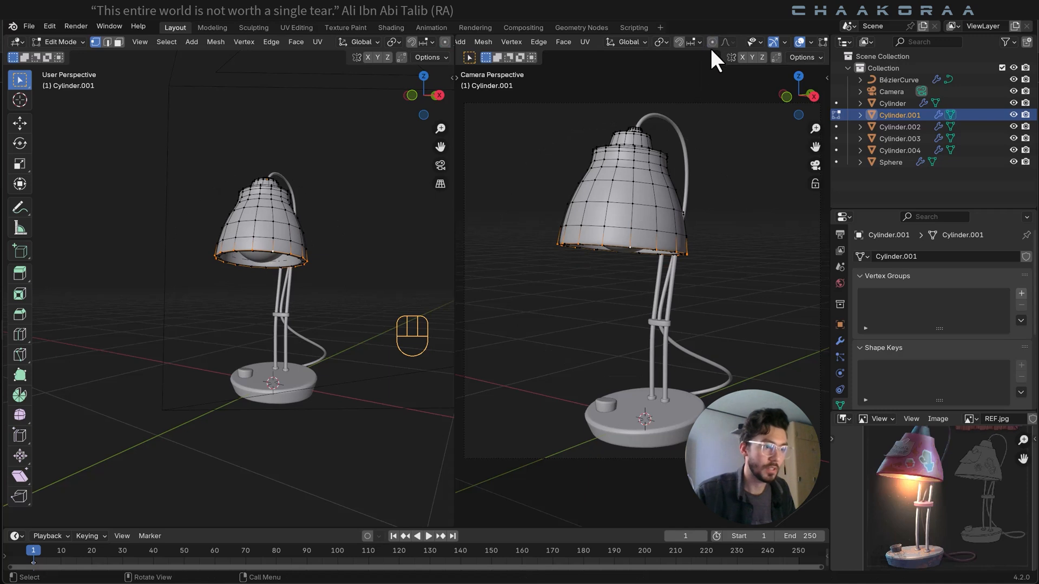
{"action": "left_click", "coordinate": [713, 42]}
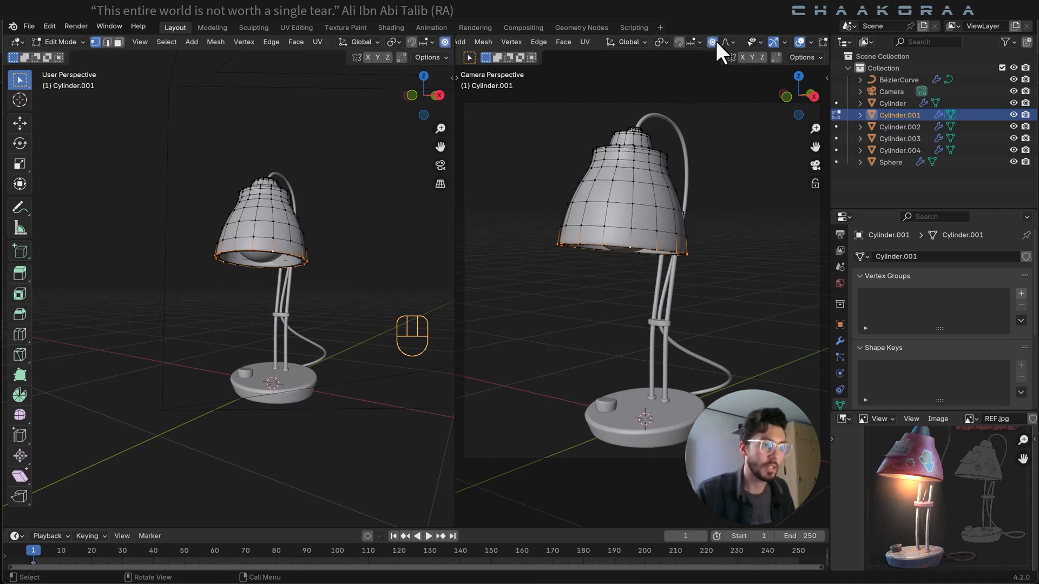
{"action": "key", "text": "o"}
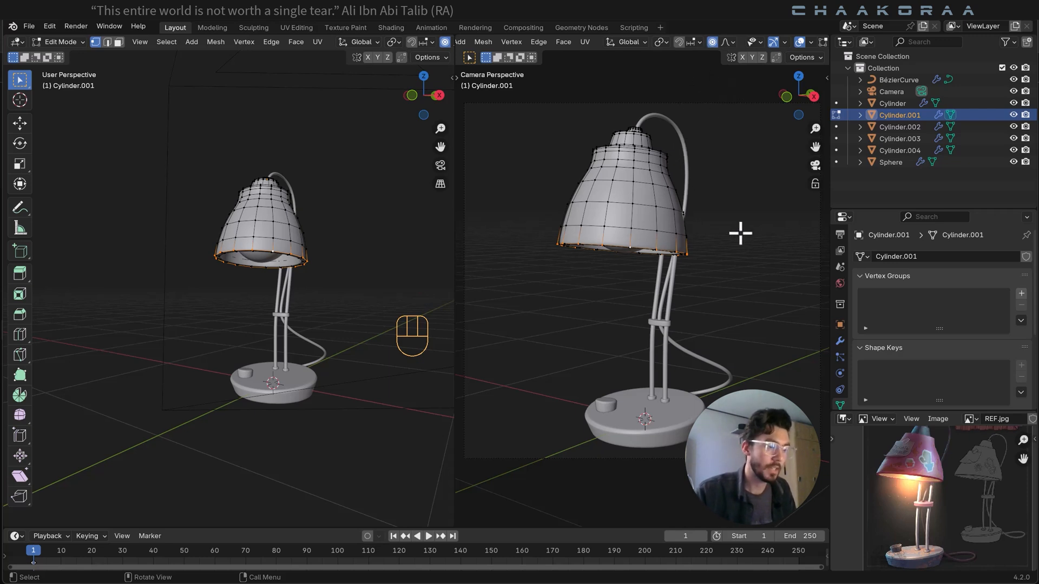
Scale the lampshade's bottom rim up to about 1.17 with smooth proportional editing of size about 0.32, and return to Object Mode.
{"action": "key", "text": "s"}
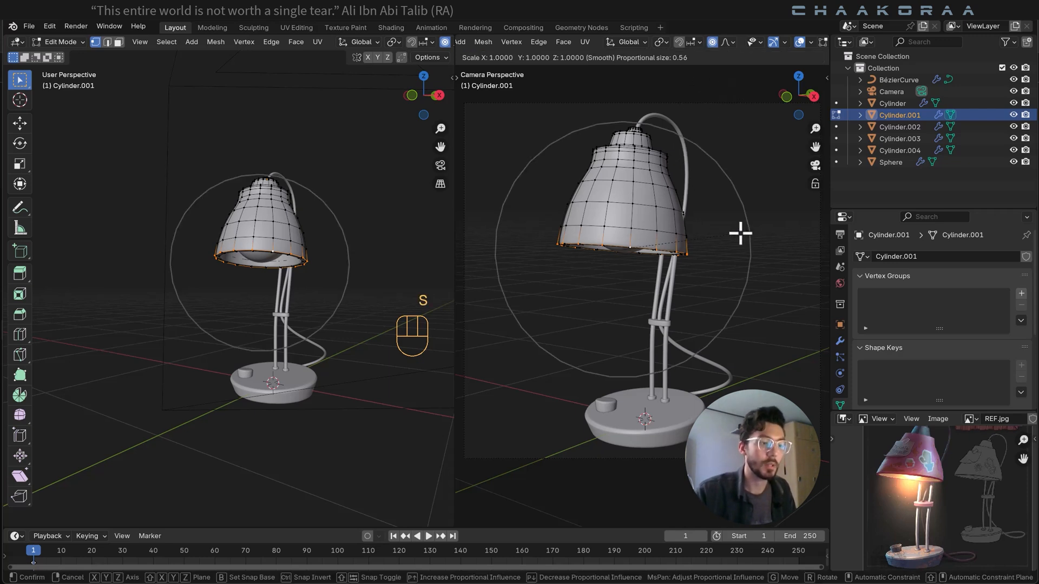
{"action": "scroll", "coordinate": [740, 233], "scroll_direction": "up", "scroll_amount": 9}
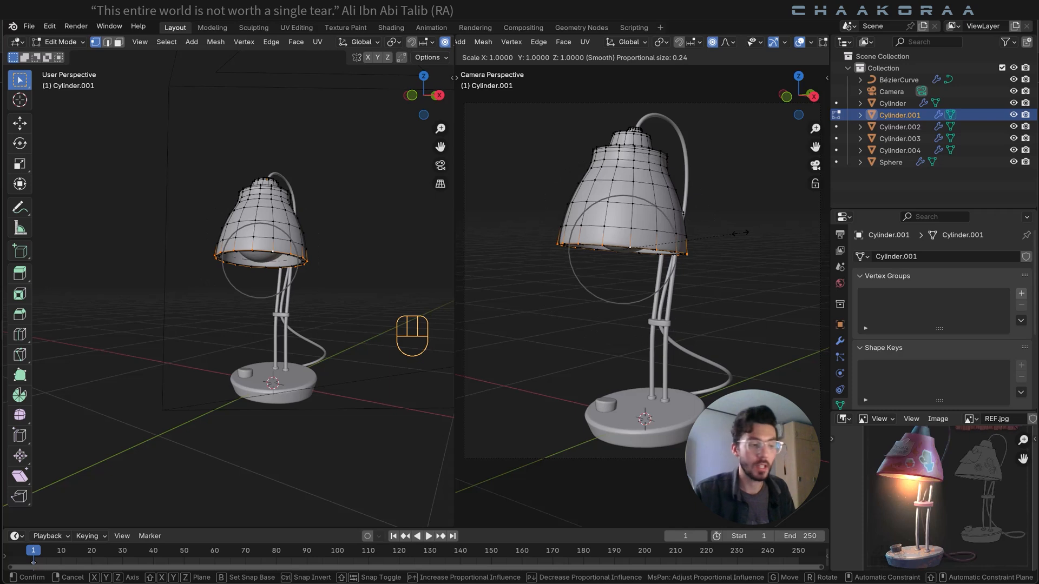
{"action": "scroll", "coordinate": [740, 233], "scroll_direction": "down", "scroll_amount": 4}
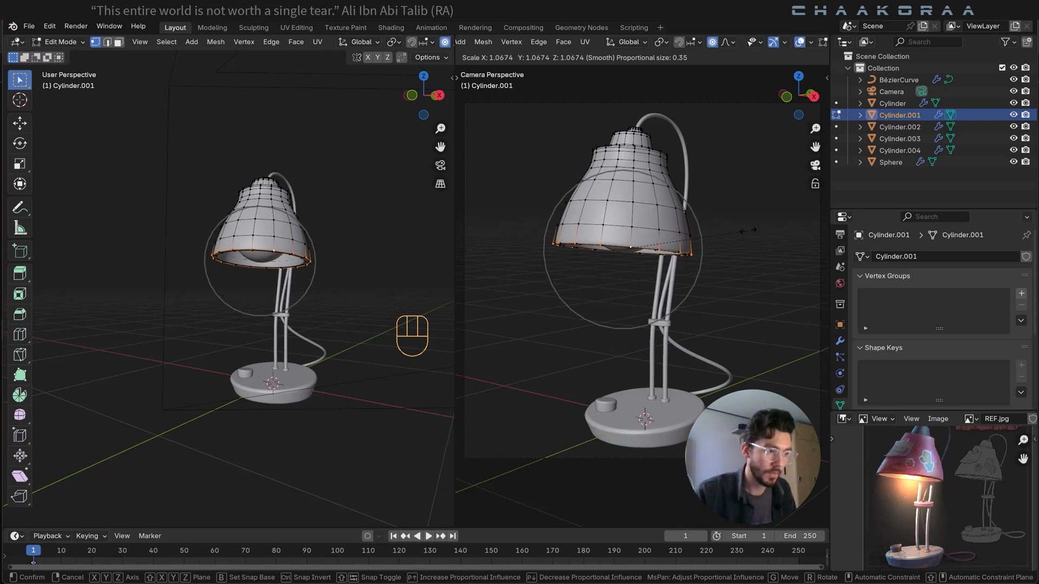
{"action": "scroll", "coordinate": [758, 225], "scroll_direction": "up", "scroll_amount": 1}
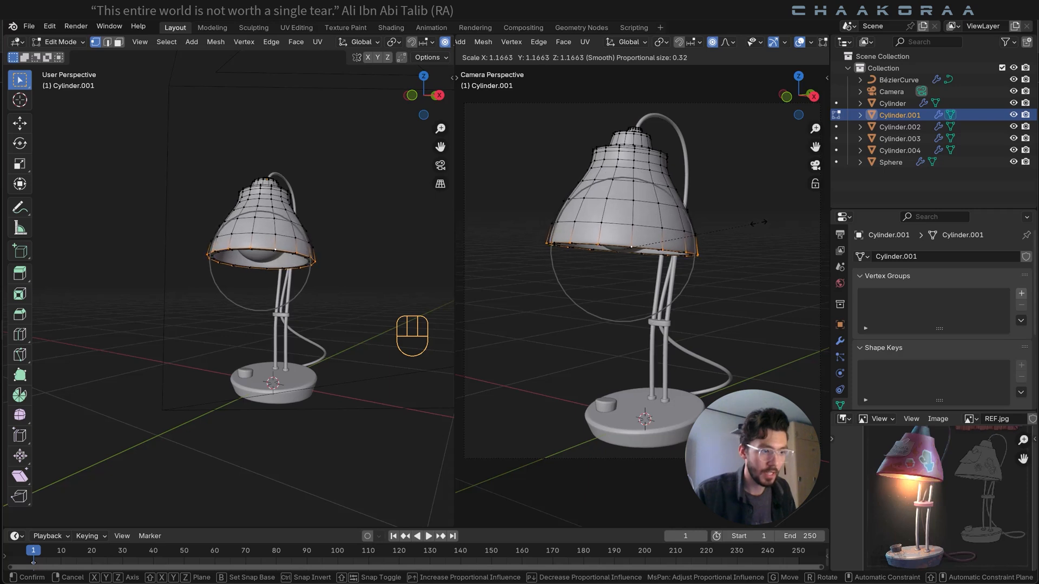
{"action": "left_click", "coordinate": [757, 223]}
{"action": "key", "text": "Tab"}
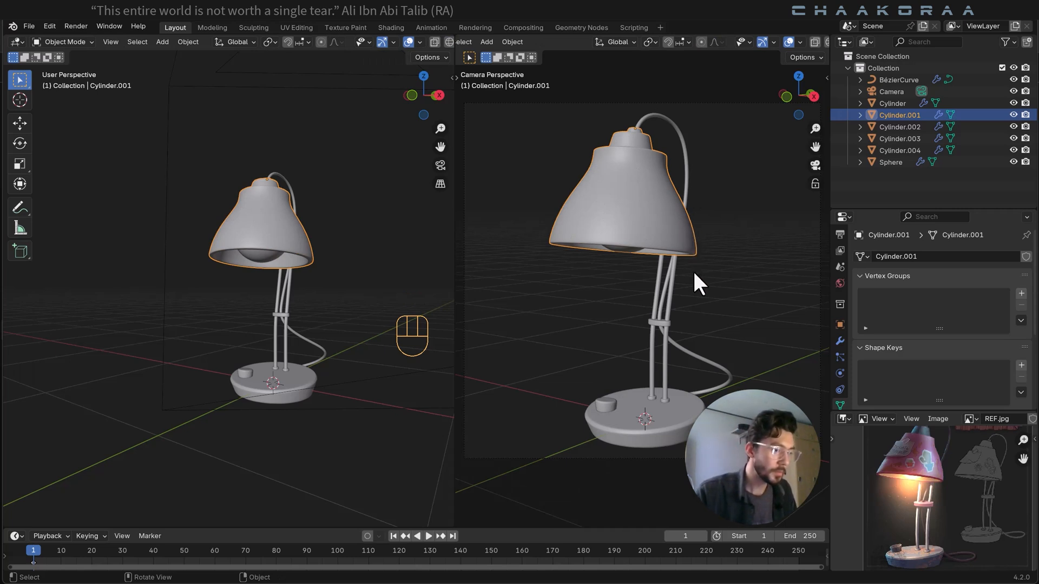
Set the render engine to Cycles with GPU Compute as the device.
{"action": "scroll", "coordinate": [833, 252], "scroll_direction": "up", "scroll_amount": 2}
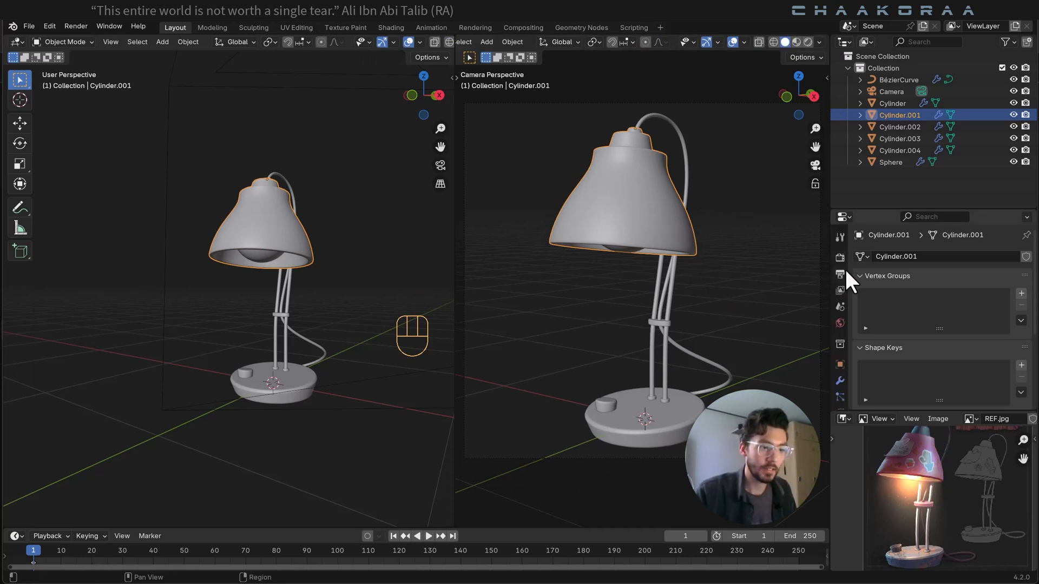
{"action": "left_click", "coordinate": [842, 264]}
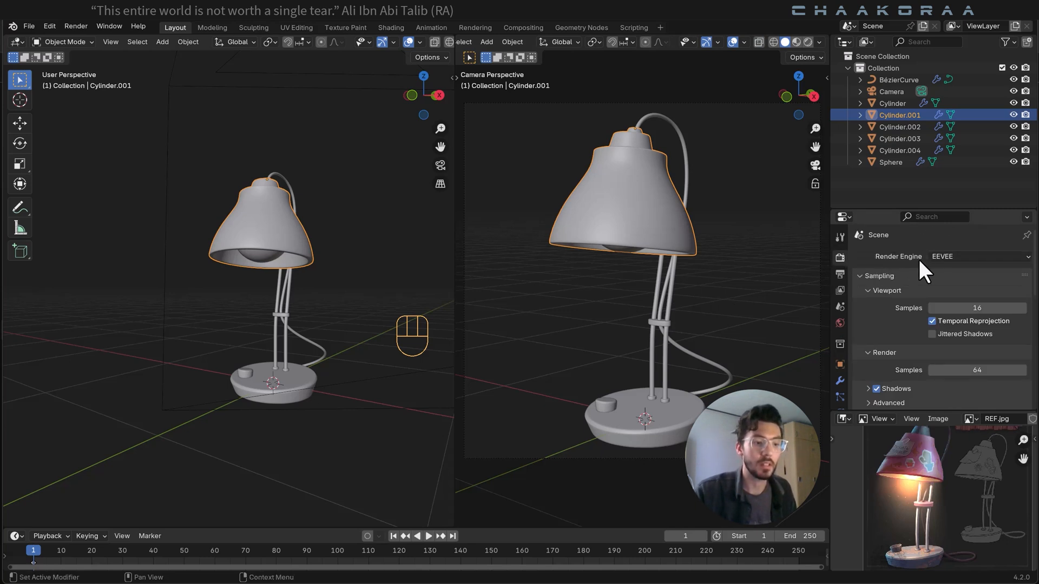
{"action": "left_click", "coordinate": [943, 257]}
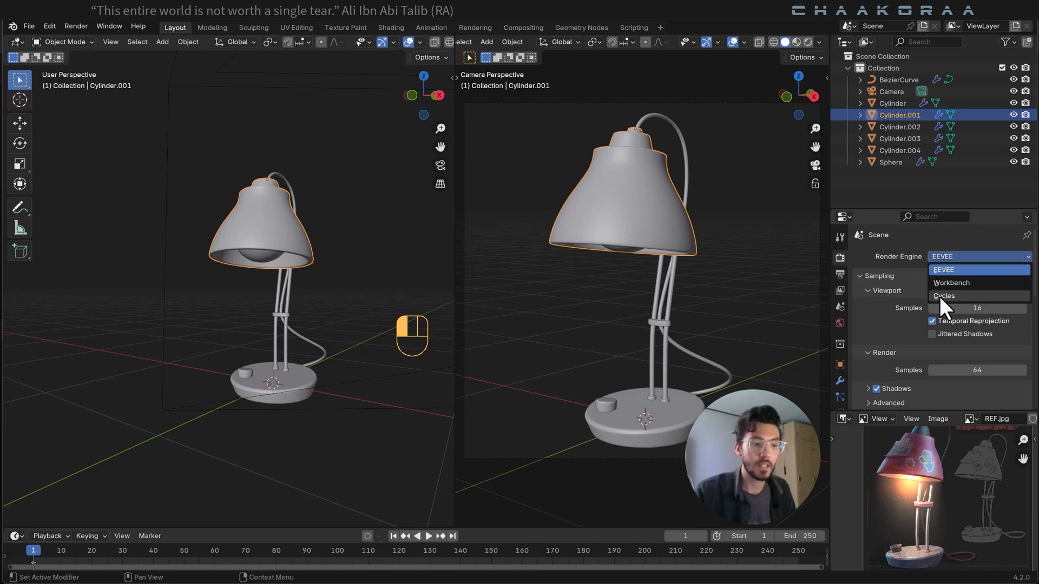
{"action": "left_click", "coordinate": [939, 296]}
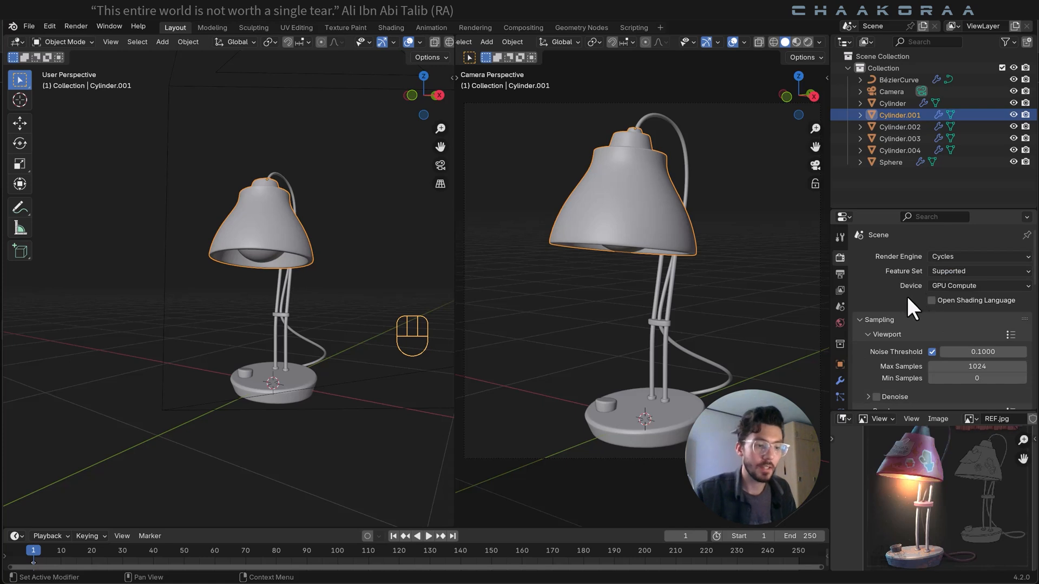
{"action": "left_click", "coordinate": [980, 286]}
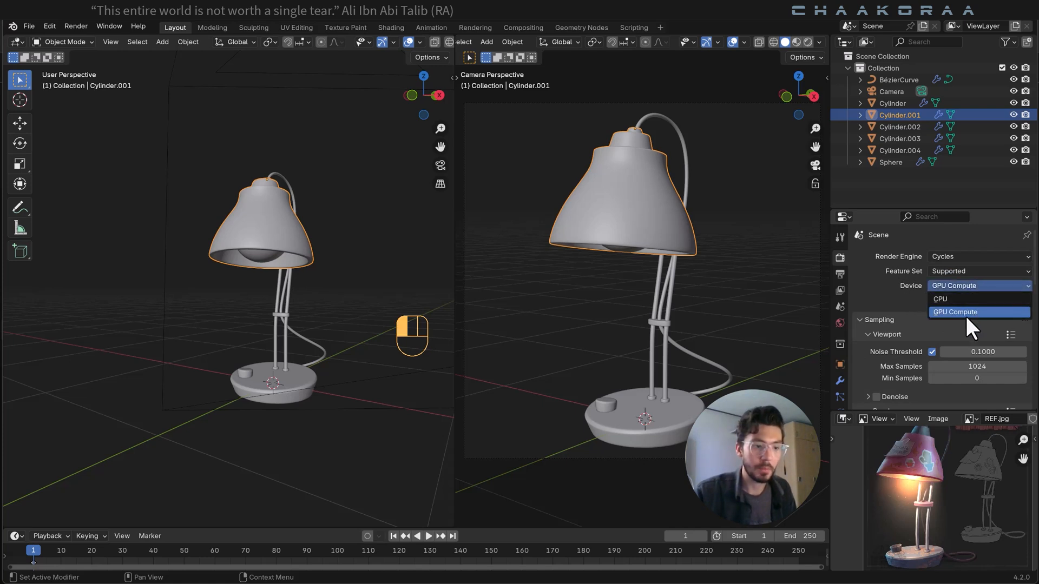
{"action": "left_click", "coordinate": [943, 298]}
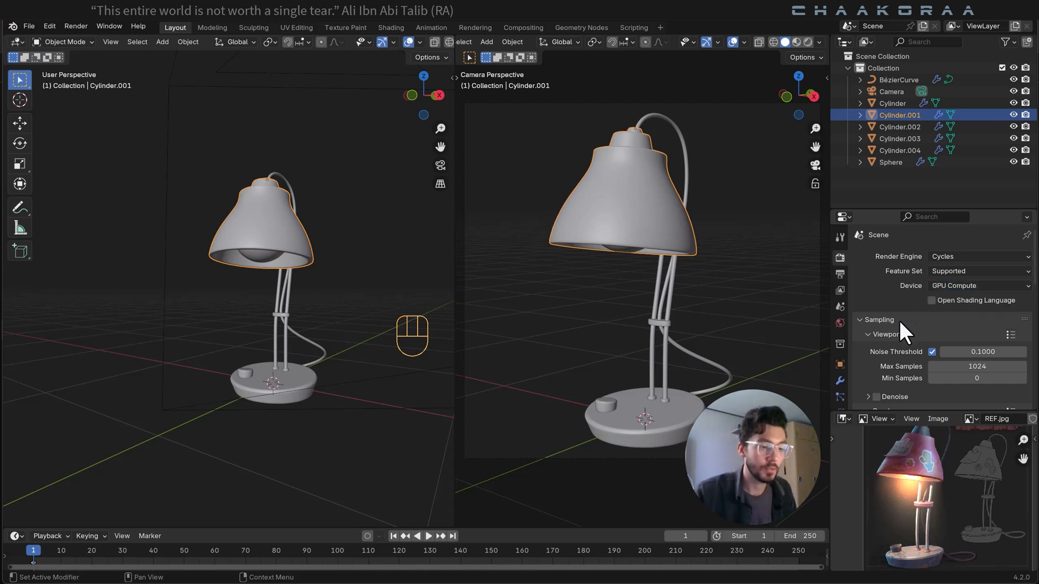
Set the Color Management look to Very High Contrast.
{"action": "scroll", "coordinate": [899, 320], "scroll_direction": "down", "scroll_amount": 5}
{"action": "scroll", "coordinate": [898, 332], "scroll_direction": "down", "scroll_amount": 12}
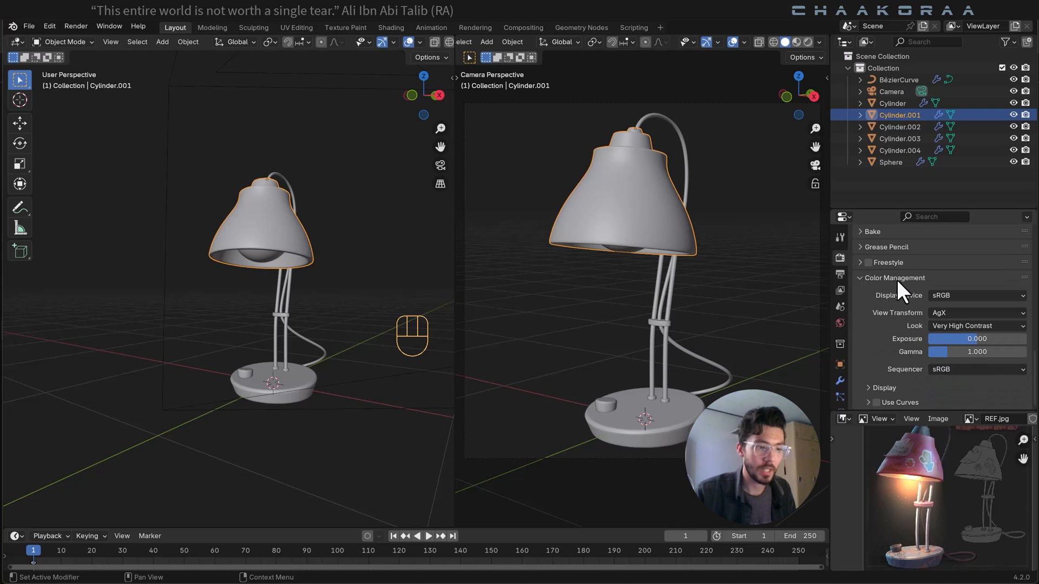
{"action": "left_click", "coordinate": [959, 326]}
{"action": "left_click", "coordinate": [936, 325]}
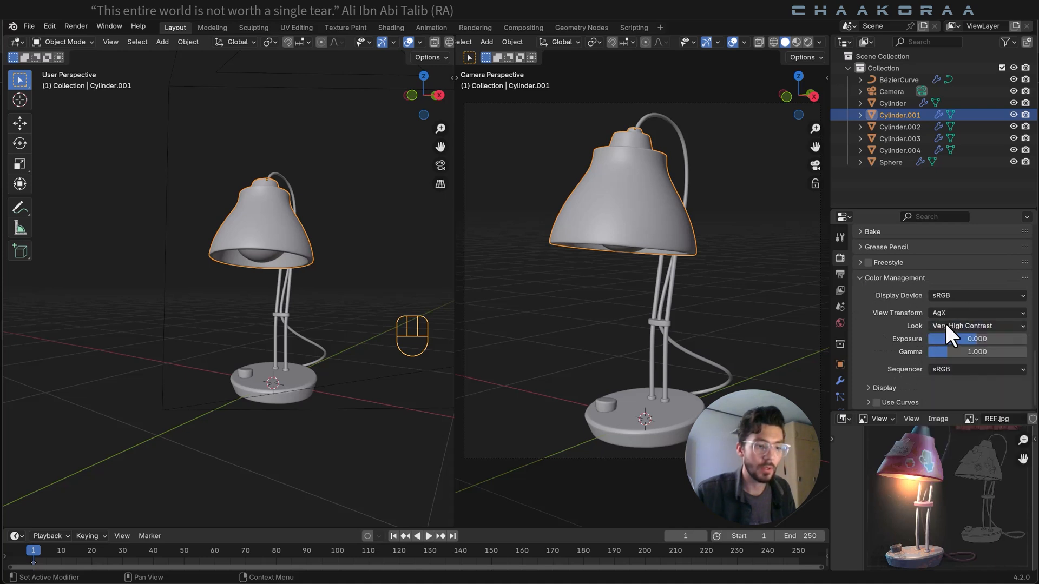
{"action": "left_click", "coordinate": [947, 325]}
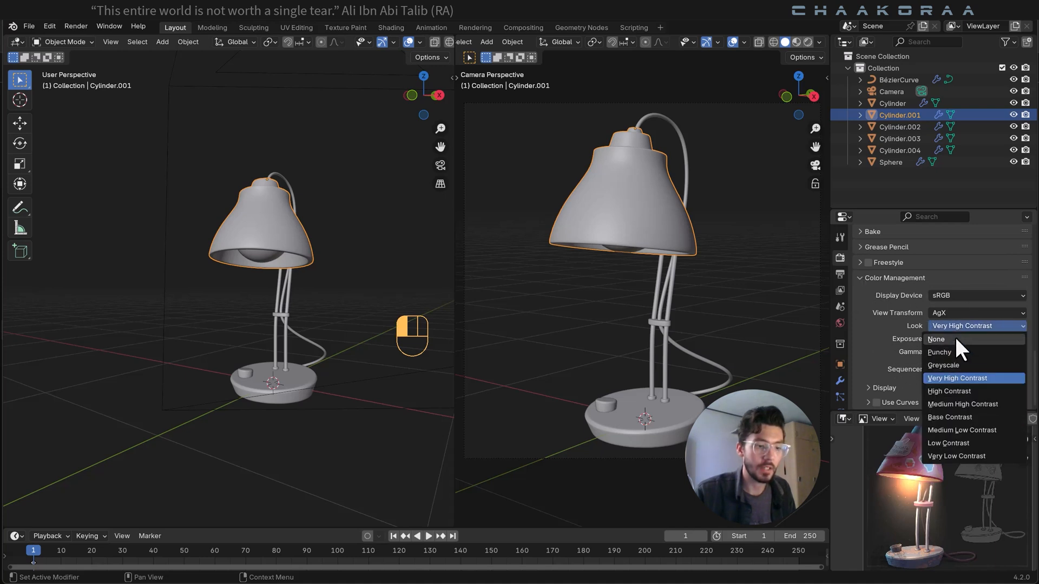
{"action": "left_click", "coordinate": [973, 378]}
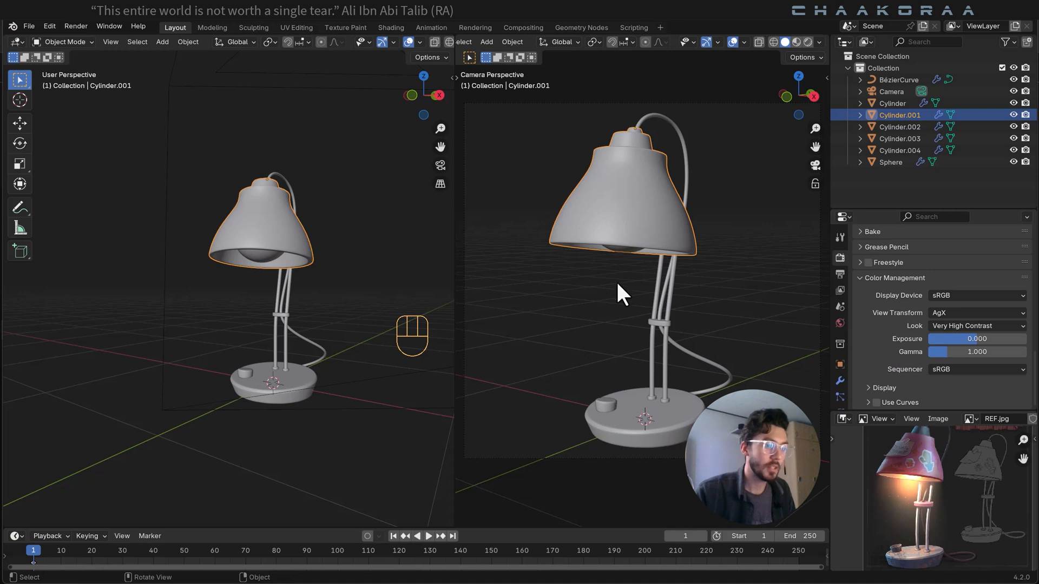
Darken the world background color to a value of about 0.021 and show the camera view in Rendered shading.
{"action": "left_click", "coordinate": [840, 323]}
{"action": "left_click", "coordinate": [961, 307]}
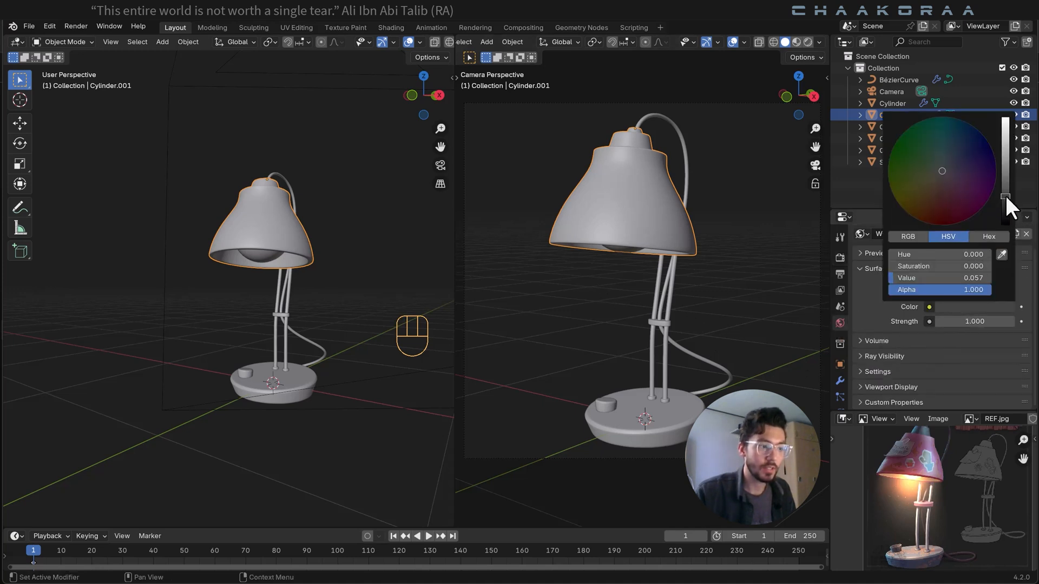
{"action": "left_click_drag", "start_coordinate": [1005, 198], "coordinate": [1005, 204]}
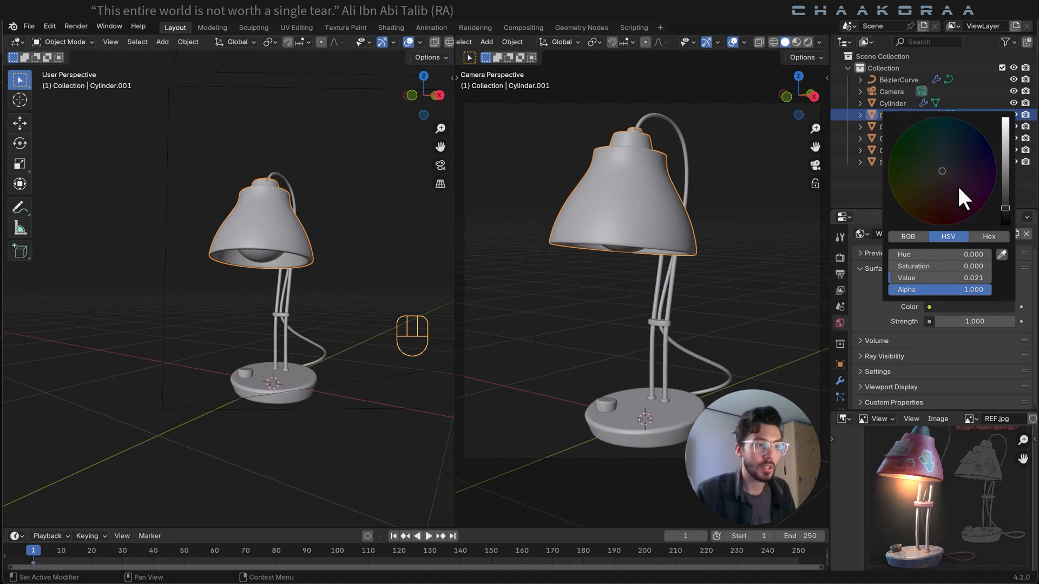
{"action": "left_click", "coordinate": [807, 41]}
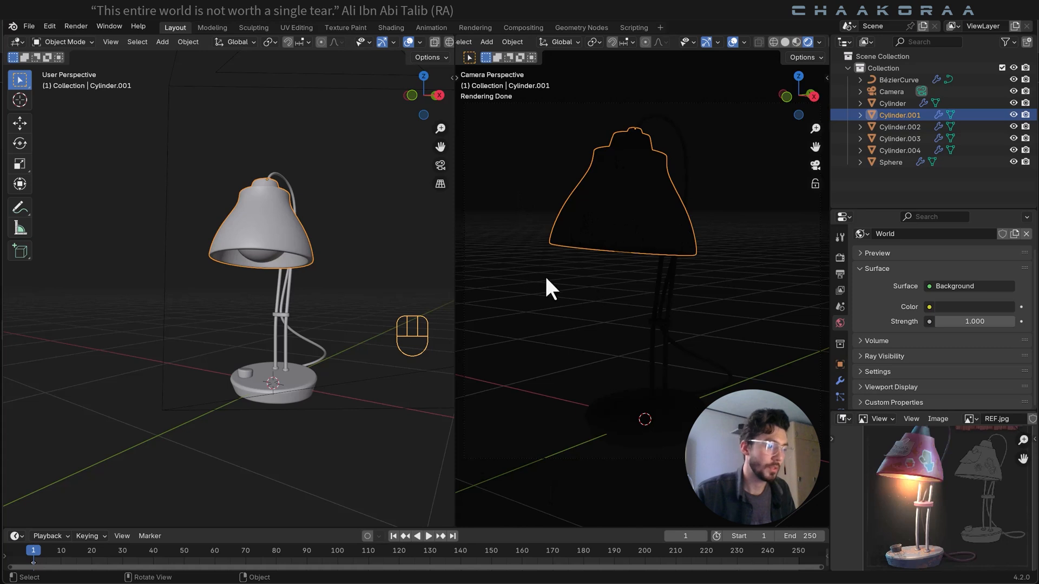
Add an area light and raise it about 2.07 m along global Z, above the desk lamp.
{"action": "scroll", "coordinate": [292, 323], "scroll_direction": "down", "scroll_amount": 3}
{"action": "middle_click_drag", "start_coordinate": [301, 304], "coordinate": [265, 304]}
{"action": "scroll", "coordinate": [229, 328], "scroll_direction": "down", "scroll_amount": 2}
{"action": "key", "text": "shift+a"}
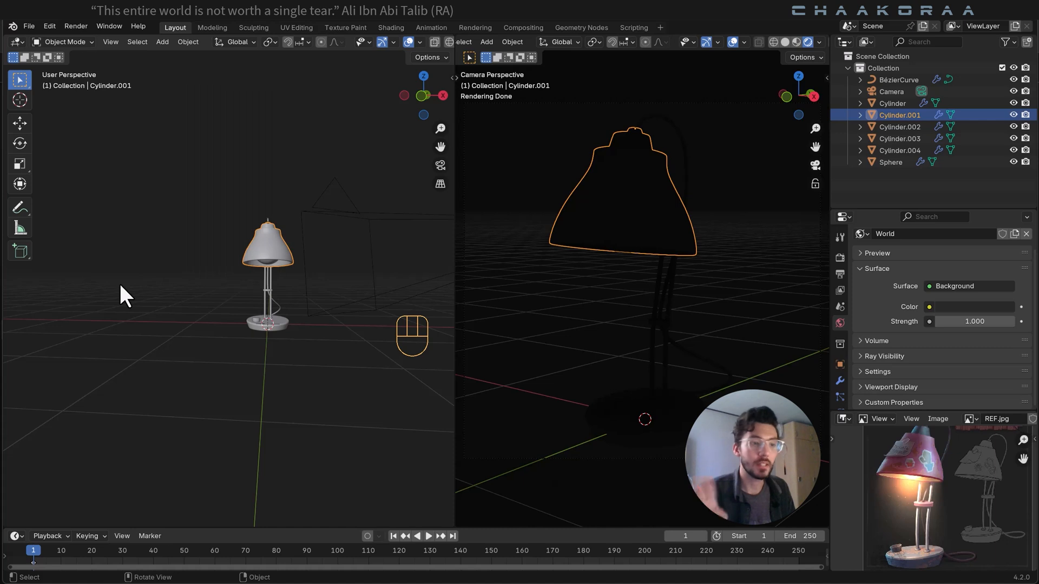
{"action": "key", "text": "shift+a"}
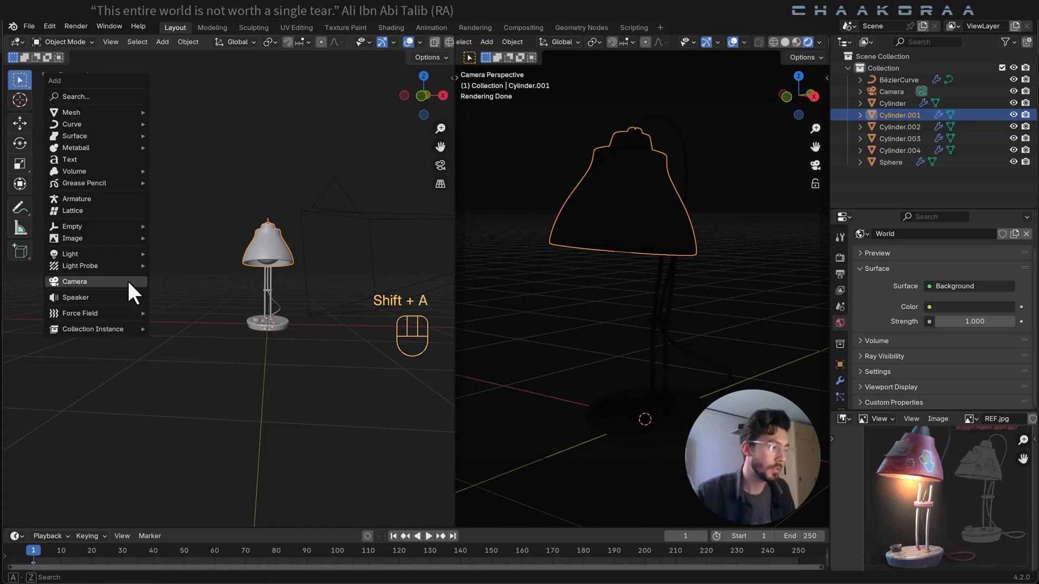
{"action": "mouse_move", "coordinate": [116, 254]}
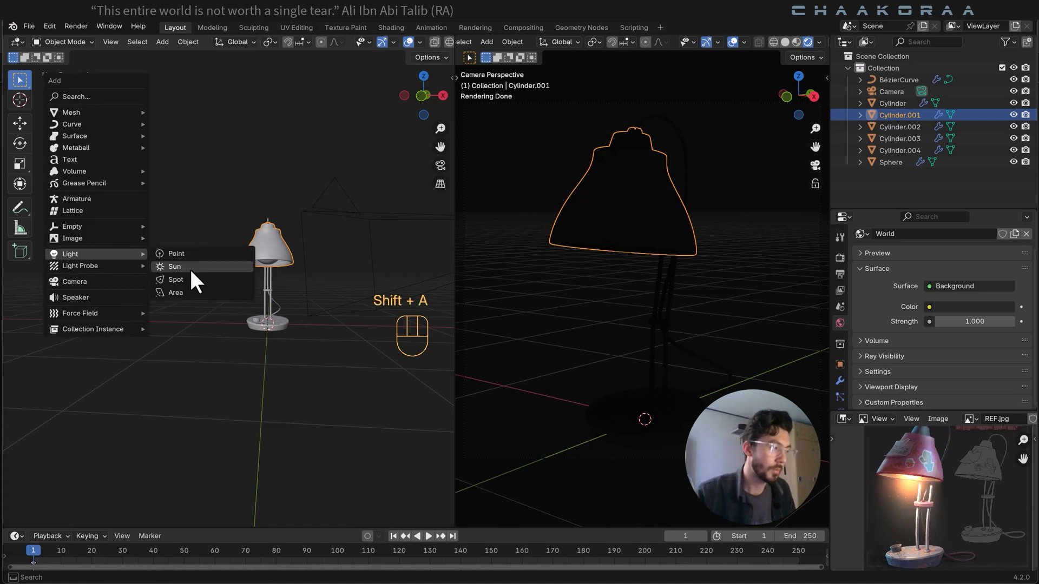
{"action": "left_click", "coordinate": [172, 291]}
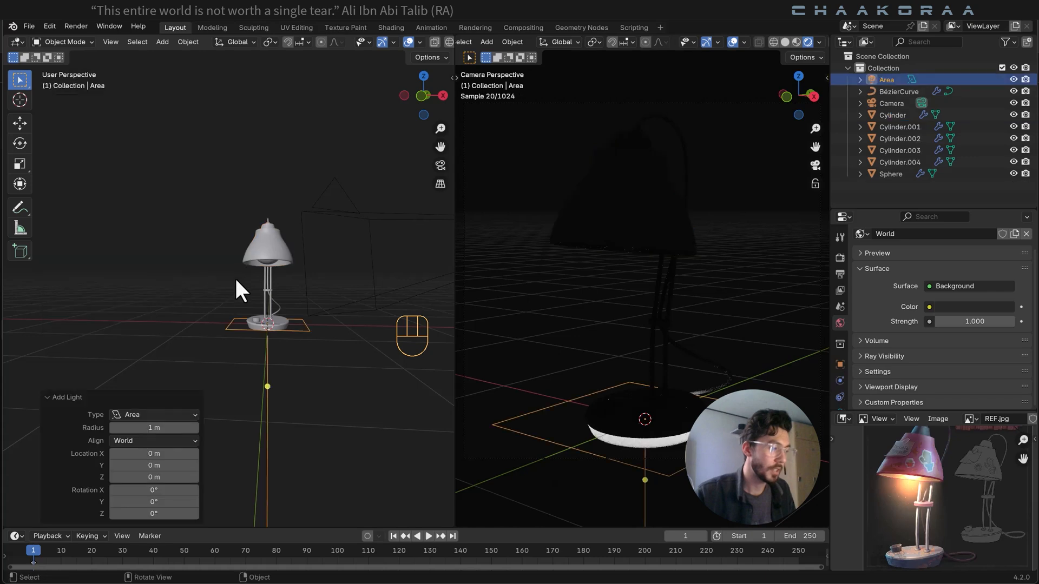
{"action": "key", "text": "g"}
{"action": "key", "text": "z"}
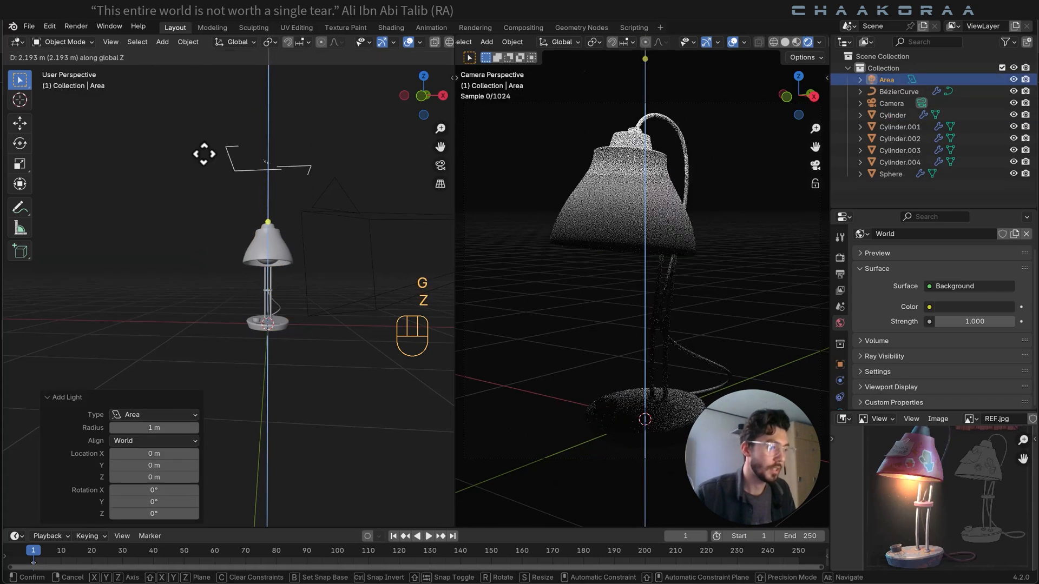
{"action": "left_click", "coordinate": [203, 164]}
Enlarge the properties area and set the area light's power to 20 W.
{"action": "scroll", "coordinate": [294, 233], "scroll_direction": "down", "scroll_amount": 2}
{"action": "middle_click_drag", "start_coordinate": [294, 233], "coordinate": [305, 266]}
{"action": "scroll", "coordinate": [836, 346], "scroll_direction": "down", "scroll_amount": 1}
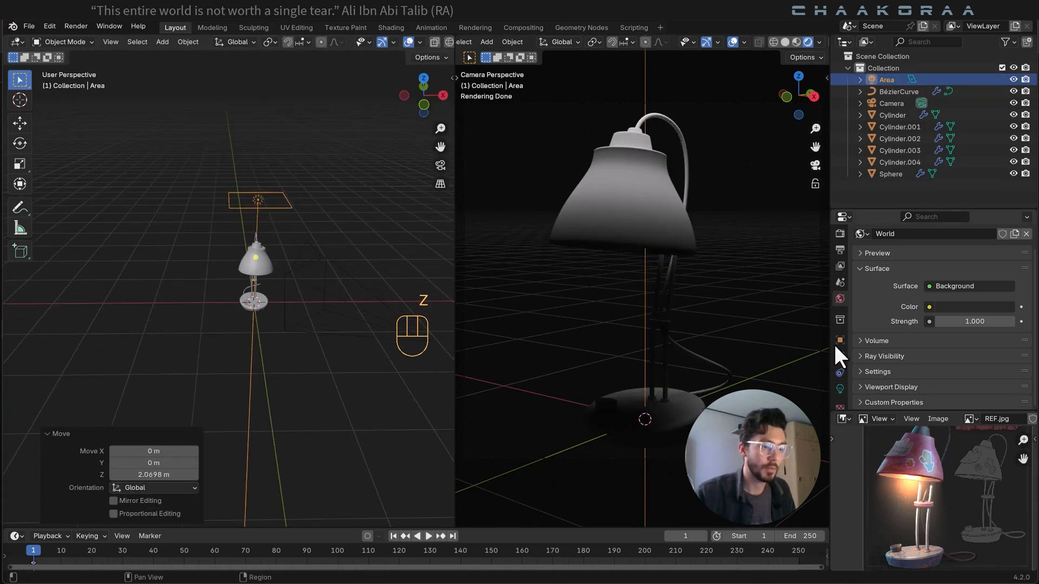
{"action": "scroll", "coordinate": [835, 346], "scroll_direction": "down", "scroll_amount": 1}
{"action": "left_click_drag", "start_coordinate": [895, 411], "coordinate": [906, 510]}
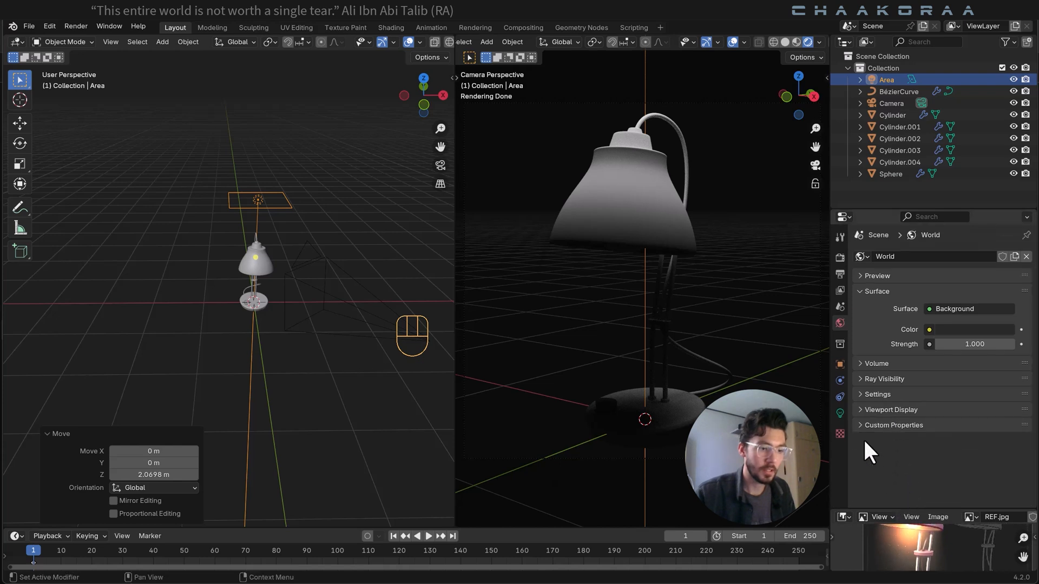
{"action": "left_click", "coordinate": [844, 407]}
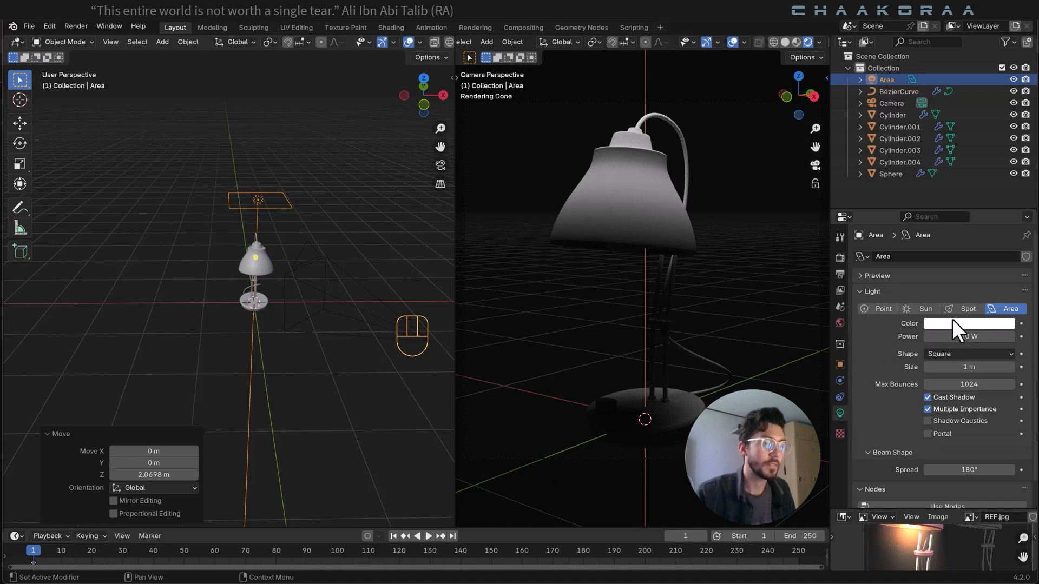
{"action": "left_click", "coordinate": [966, 337]}
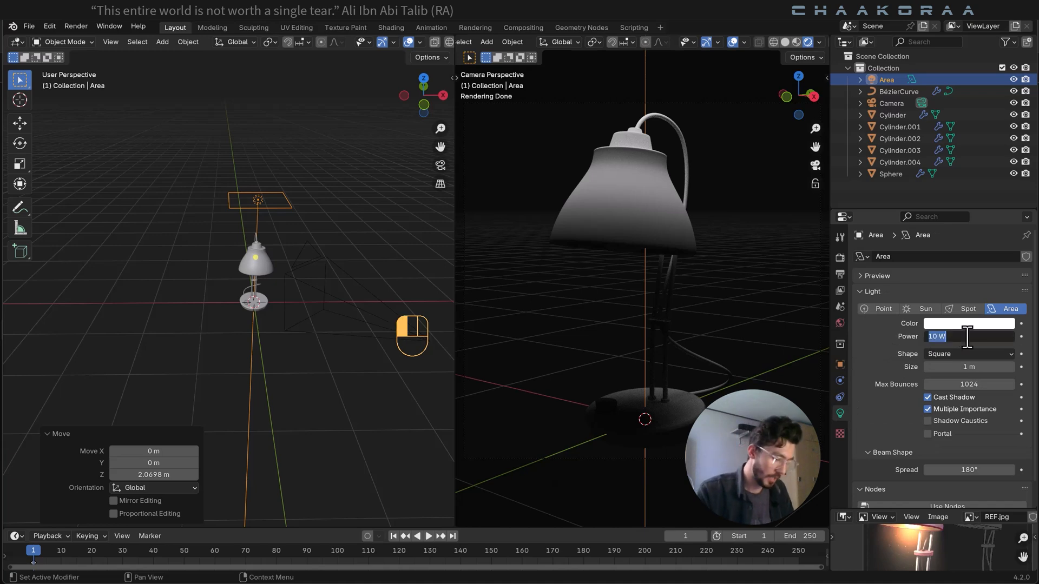
{"action": "type", "text": "20"}
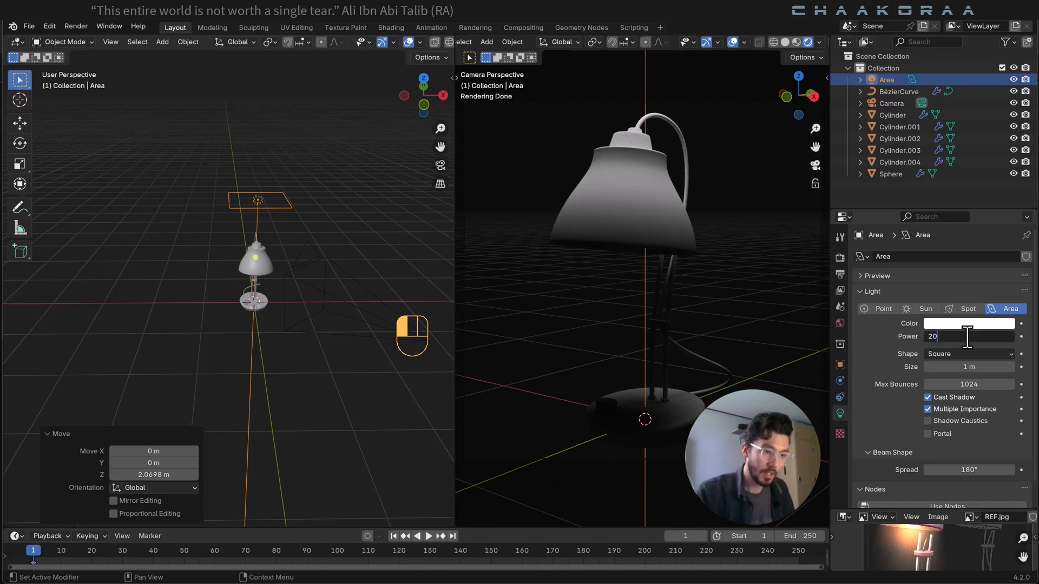
{"action": "key", "text": "Return"}
Raise the area light another 0.37 m or so along global Z and set its shape to Disk.
{"action": "middle_click_drag", "start_coordinate": [255, 288], "coordinate": [314, 264]}
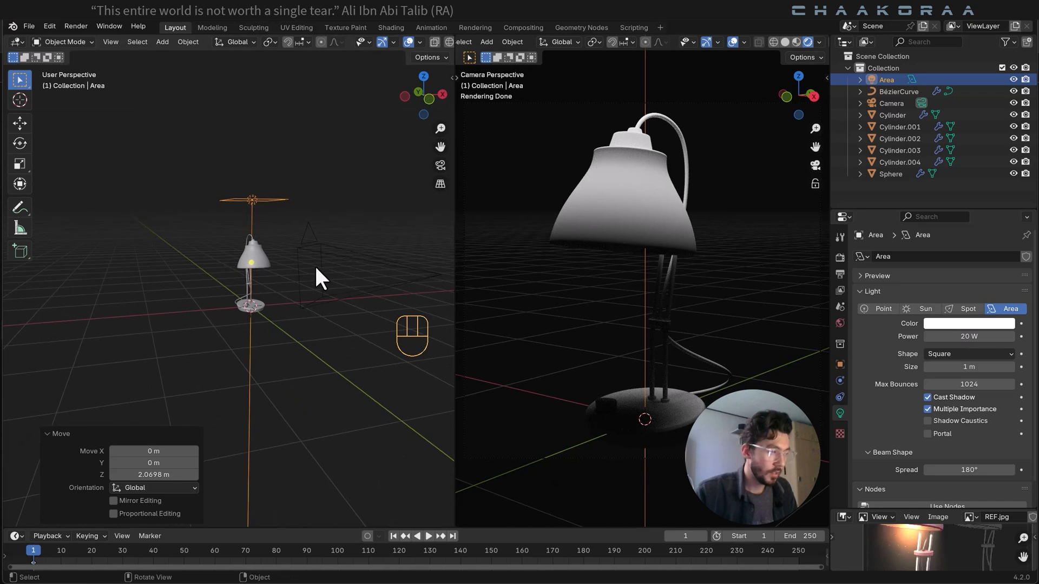
{"action": "key", "text": "g"}
{"action": "key", "text": "z"}
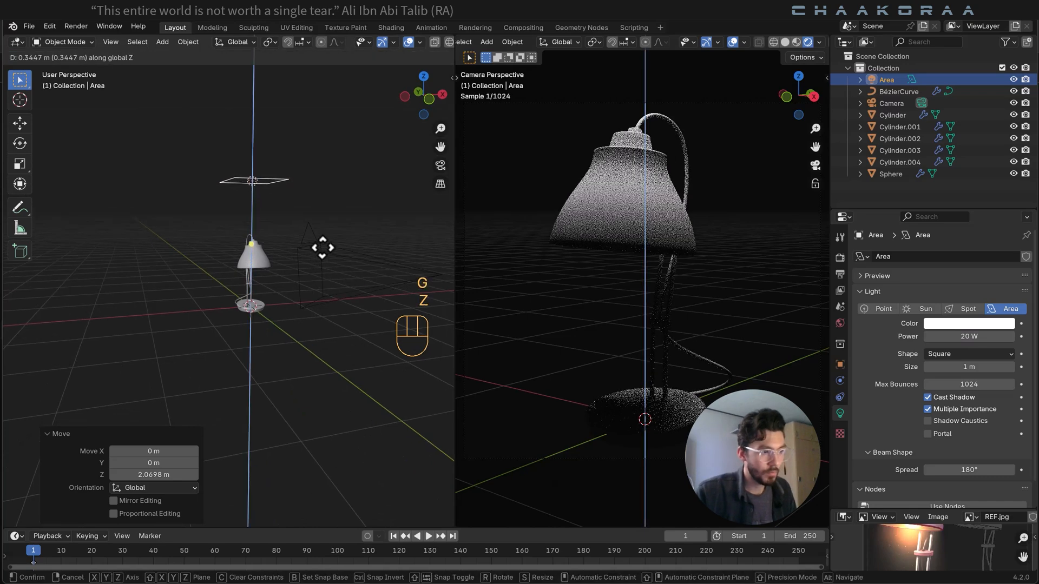
{"action": "left_click", "coordinate": [322, 246]}
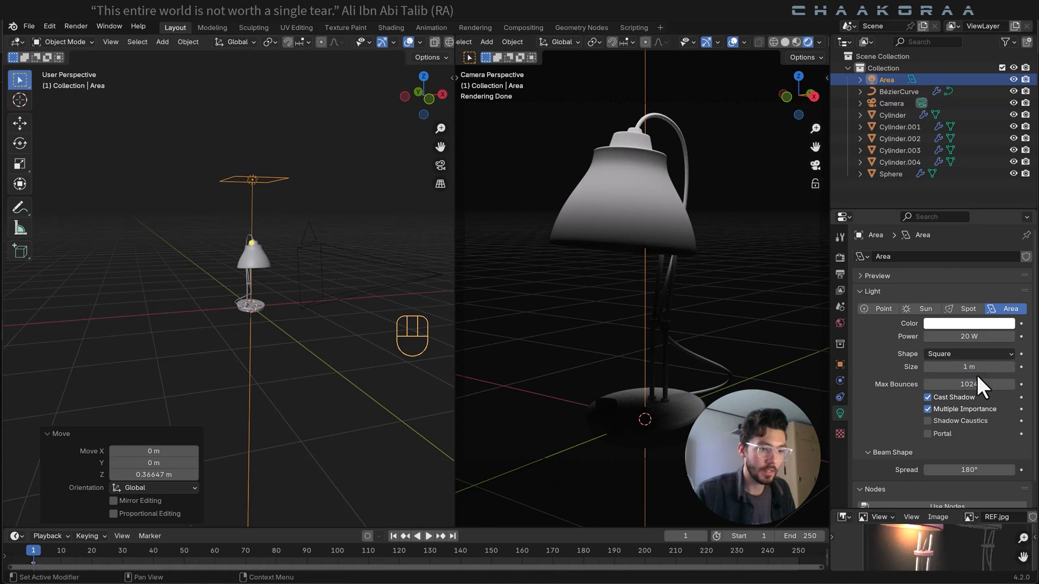
{"action": "left_click", "coordinate": [951, 352]}
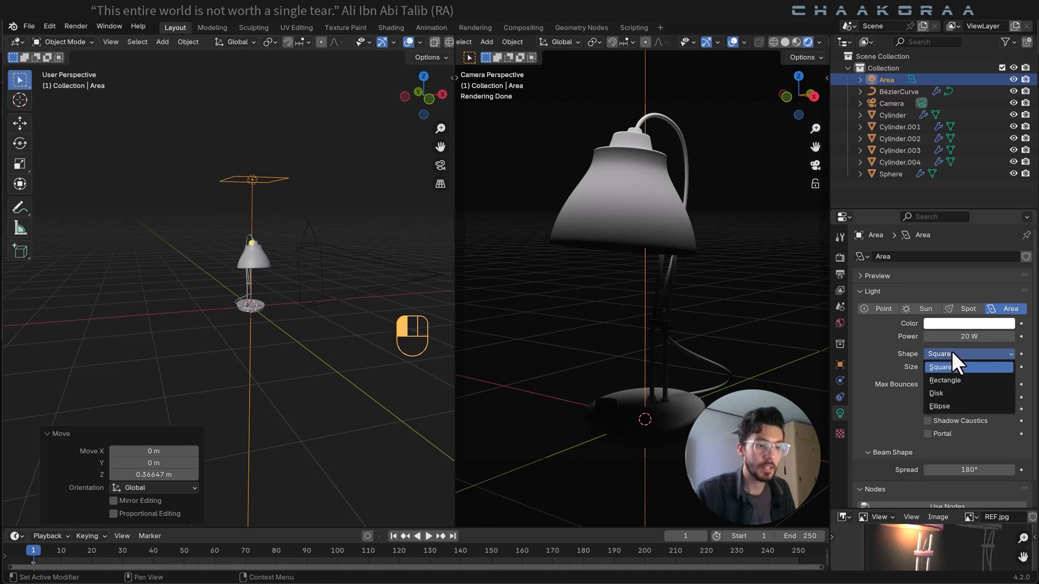
{"action": "left_click", "coordinate": [957, 392]}
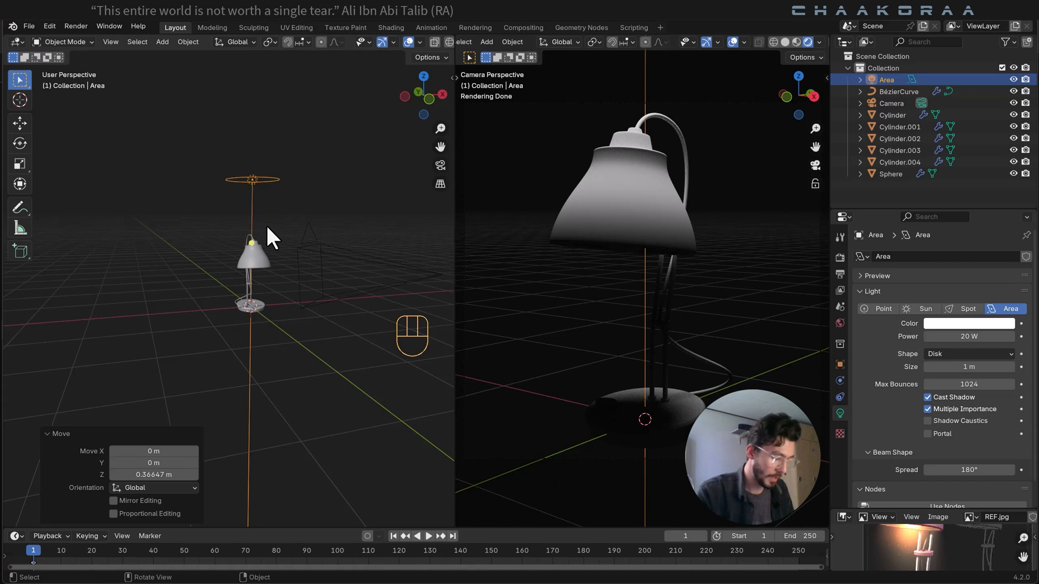
In front view, rotate the area light 45° and move it about 1.37 m along X and 0.07 m up.
{"action": "key", "text": "KP_1"}
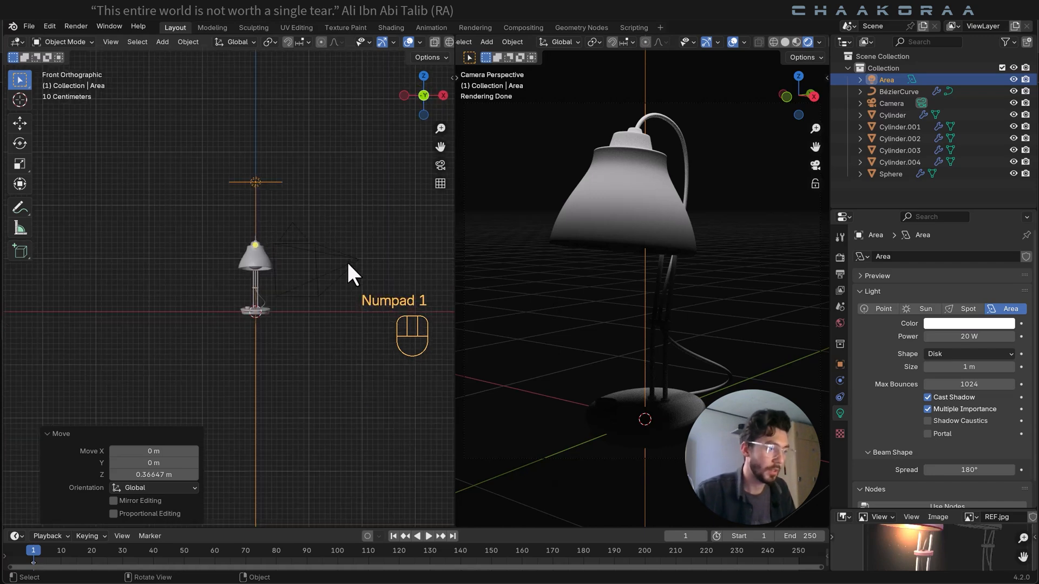
{"action": "key", "text": "r"}
{"action": "key", "text": "KP_4"}
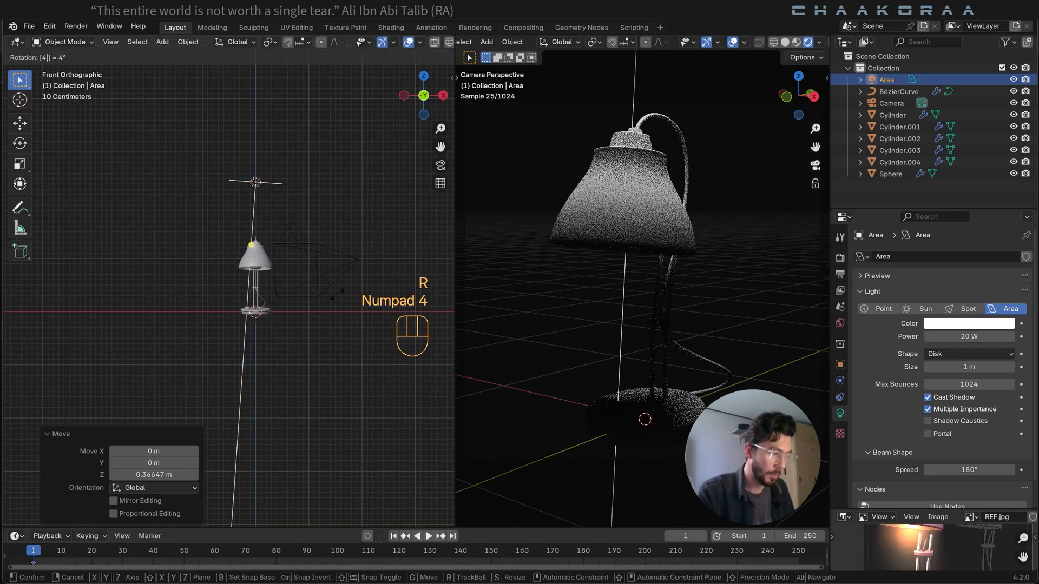
{"action": "key", "text": "KP_5"}
{"action": "key", "text": "KP_Enter"}
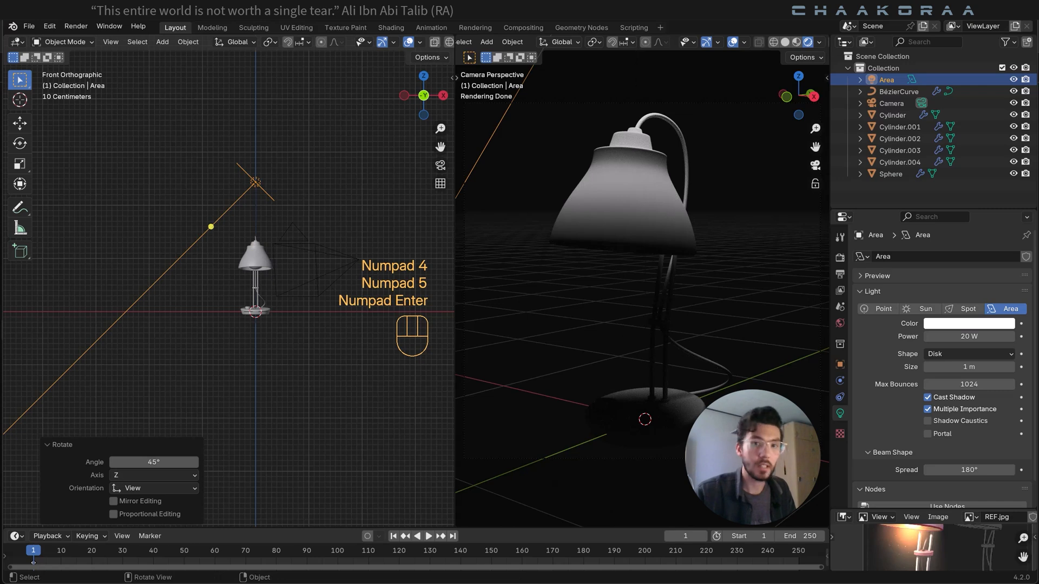
{"action": "key", "text": "g"}
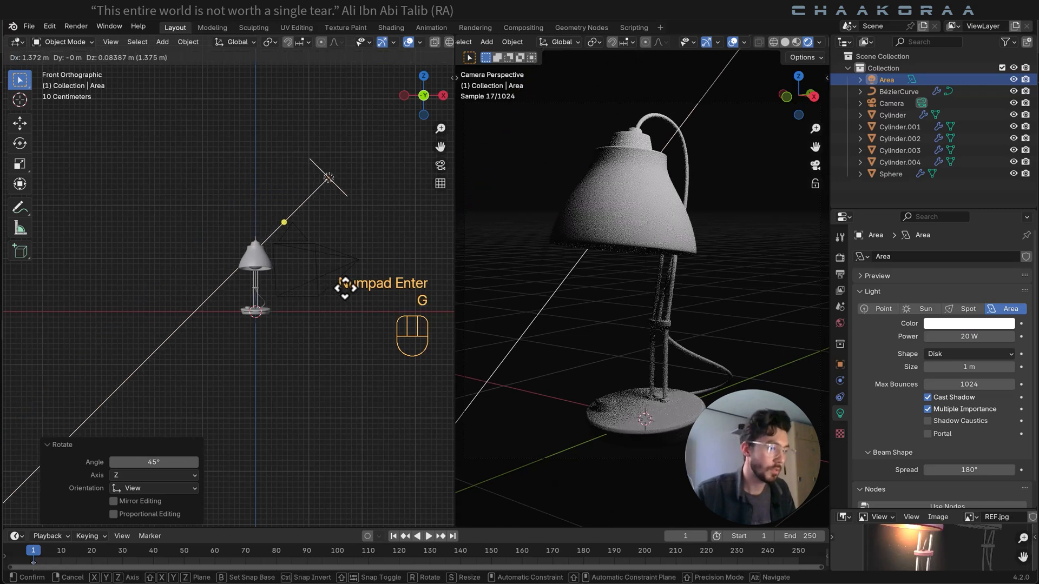
{"action": "left_click", "coordinate": [344, 287]}
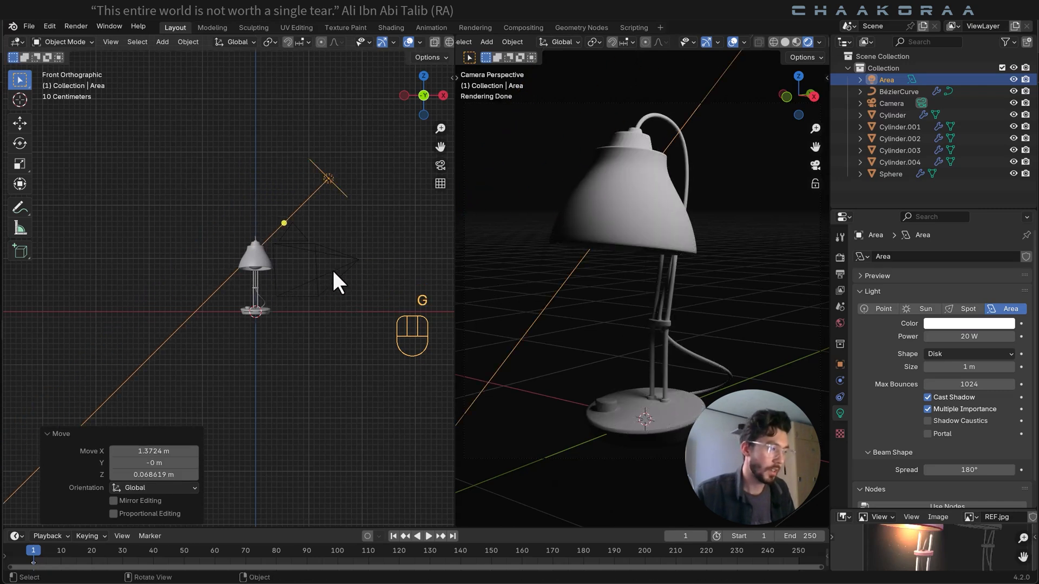
In top view, rotate the area light 45° and move it about -0.10 m in X and -1.11 m in Y.
{"action": "middle_click_drag", "start_coordinate": [334, 278], "coordinate": [301, 297]}
{"action": "key", "text": "KP_7"}
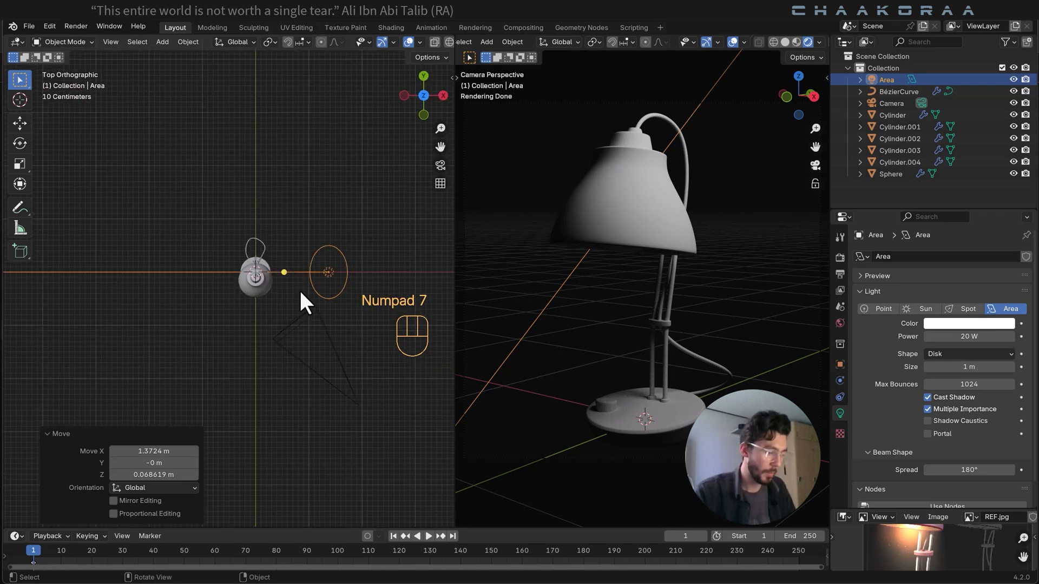
{"action": "key", "text": "r"}
{"action": "key", "text": "KP_4"}
{"action": "key", "text": "KP_5"}
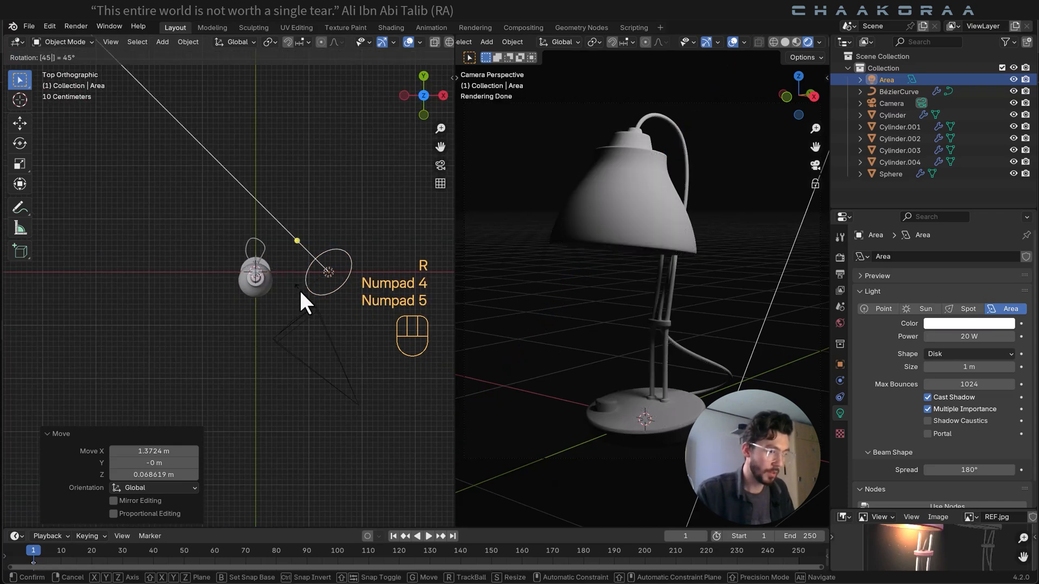
{"action": "key", "text": "KP_Enter"}
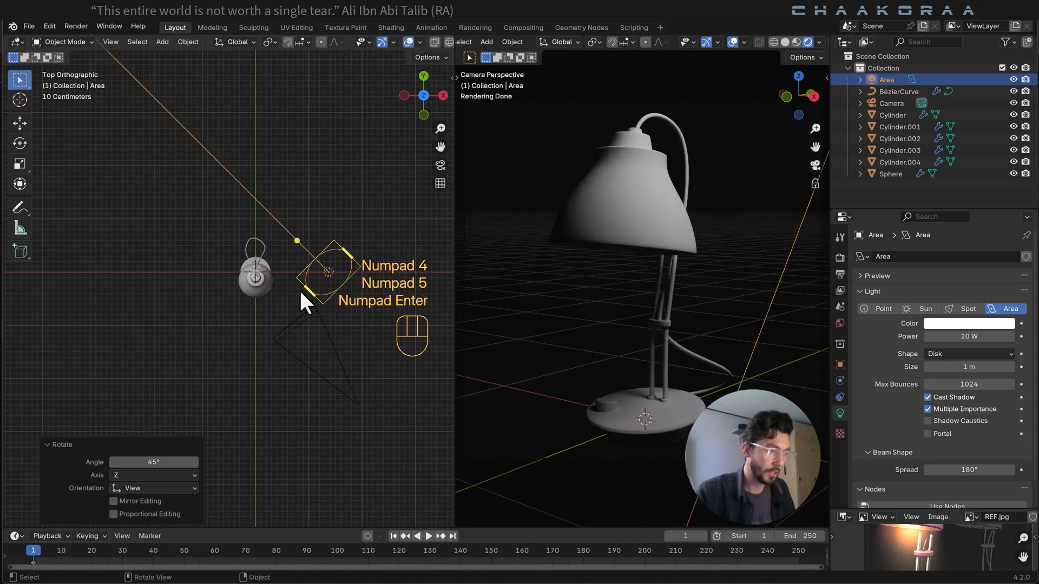
{"action": "key", "text": "g"}
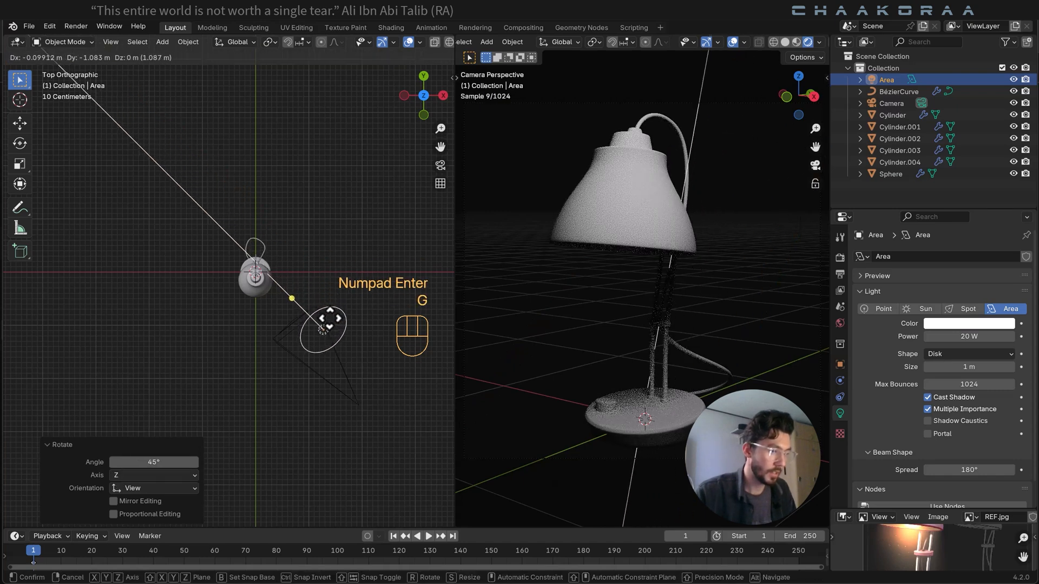
{"action": "left_click", "coordinate": [328, 327]}
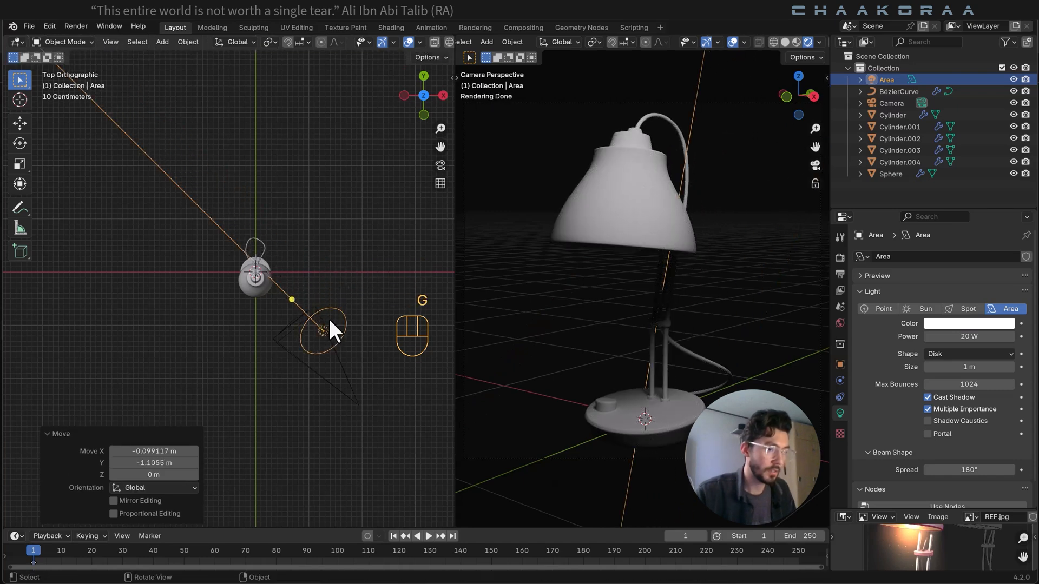
Nudge the area light about -0.08 m in X and -0.14 m in Y in top view, and enlarge the reference image area.
{"action": "middle_click_drag", "start_coordinate": [299, 310], "coordinate": [281, 265]}
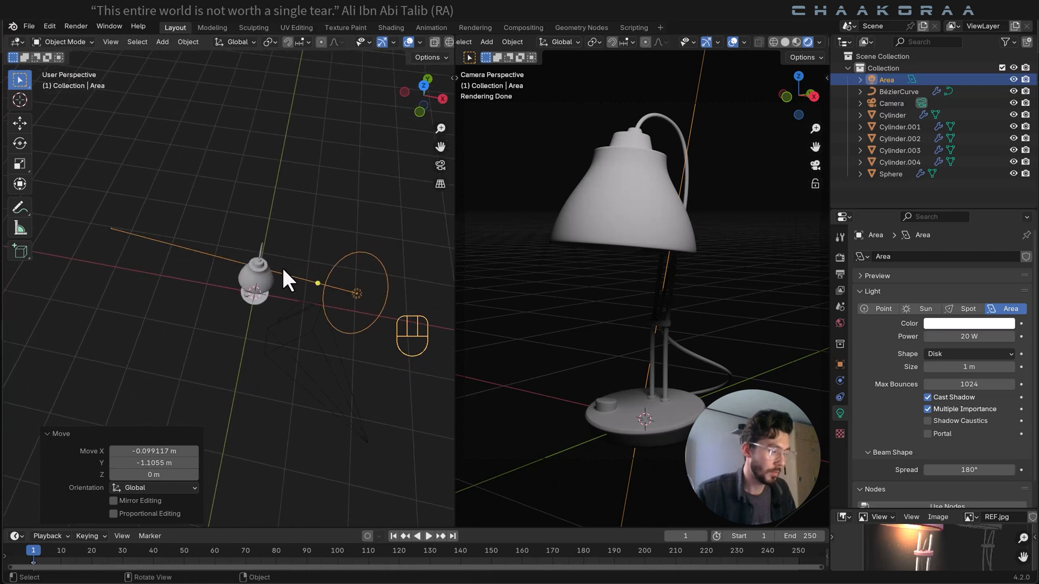
{"action": "key", "text": "KP_7"}
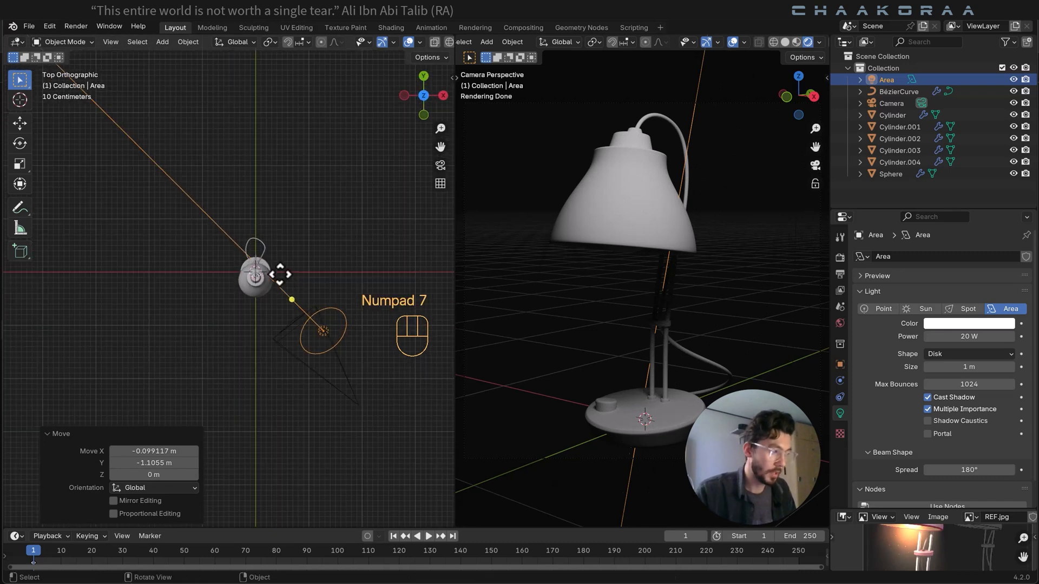
{"action": "key", "text": "g"}
{"action": "left_click", "coordinate": [277, 280]}
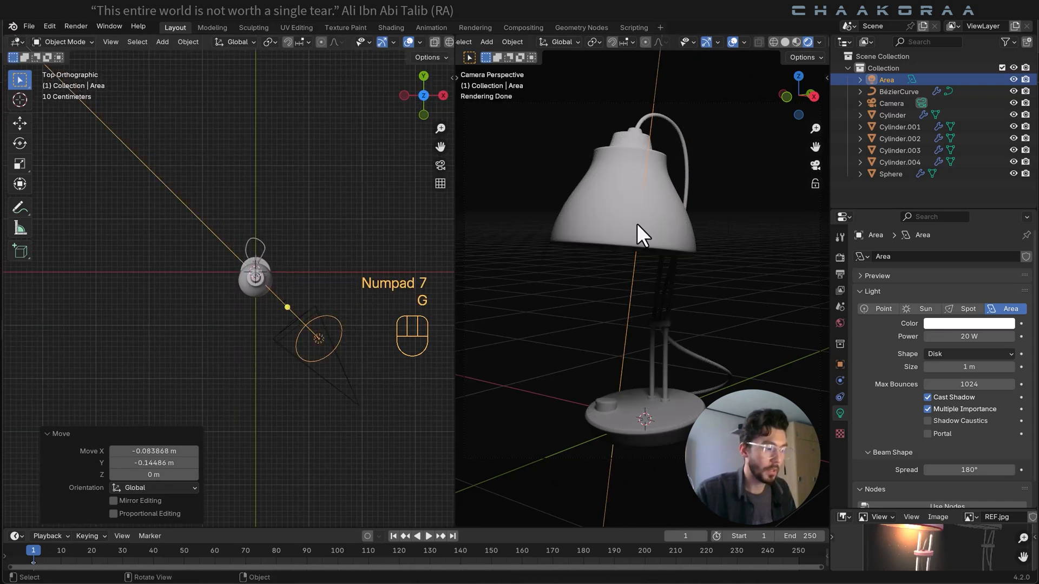
{"action": "middle_click_drag", "start_coordinate": [259, 282], "coordinate": [324, 284]}
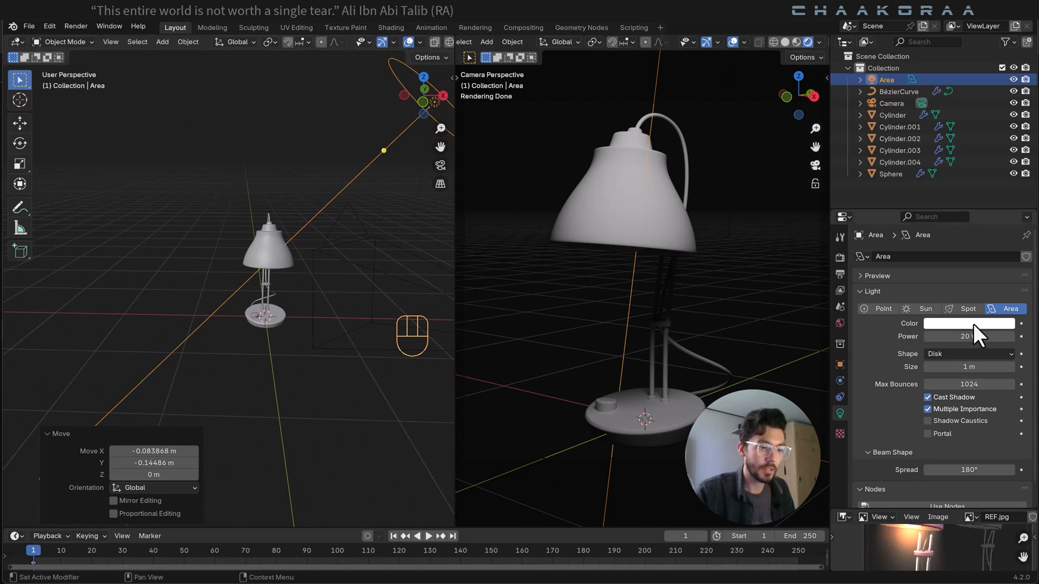
{"action": "left_click_drag", "start_coordinate": [946, 511], "coordinate": [964, 471]}
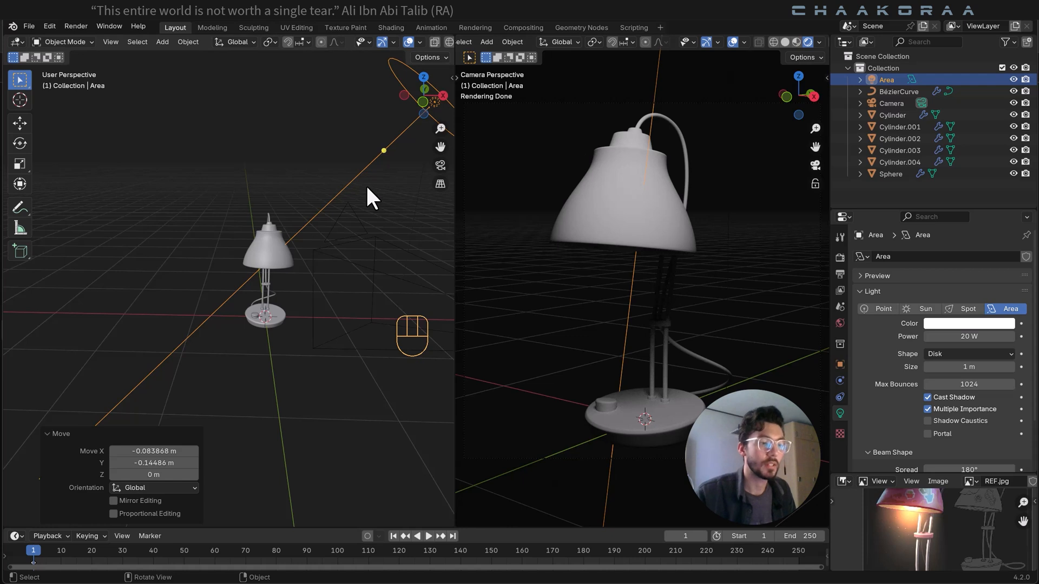
Select the lampshade and enlarge the reference image area, framing the shade in the reference.
{"action": "left_click", "coordinate": [279, 261]}
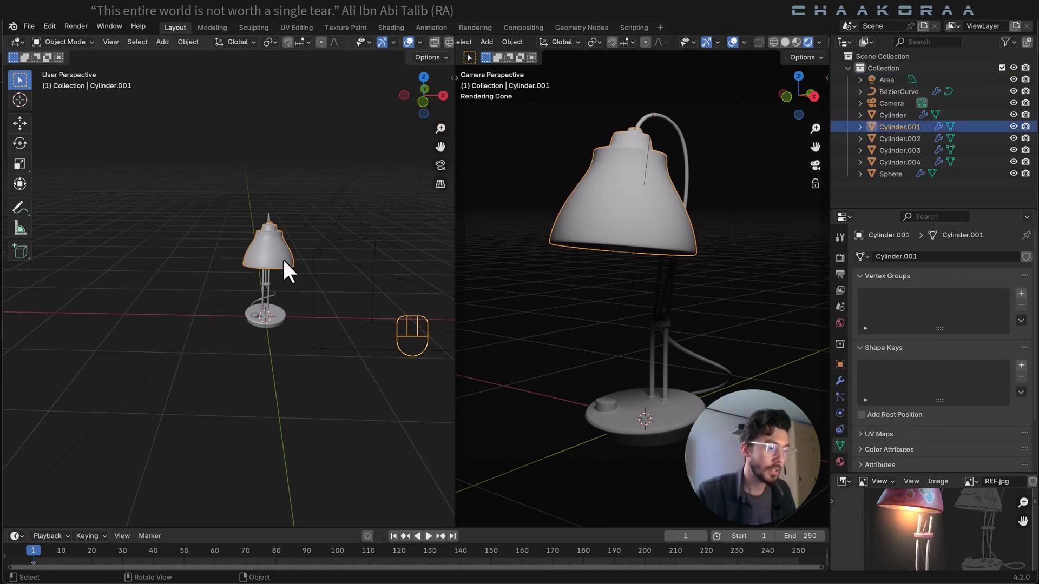
{"action": "left_click_drag", "start_coordinate": [942, 471], "coordinate": [942, 426]}
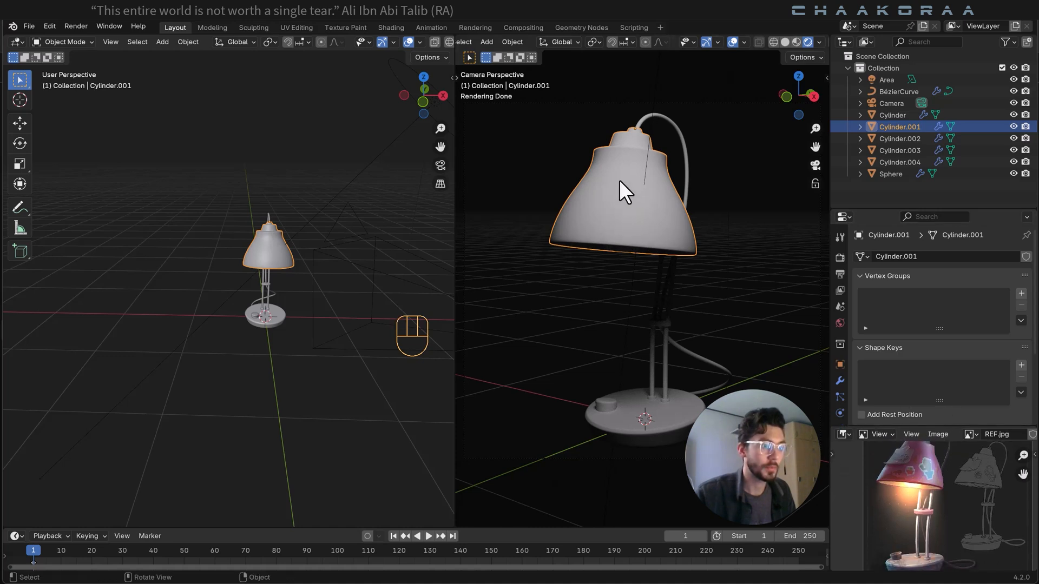
{"action": "scroll", "coordinate": [963, 541], "scroll_direction": "up", "scroll_amount": 3}
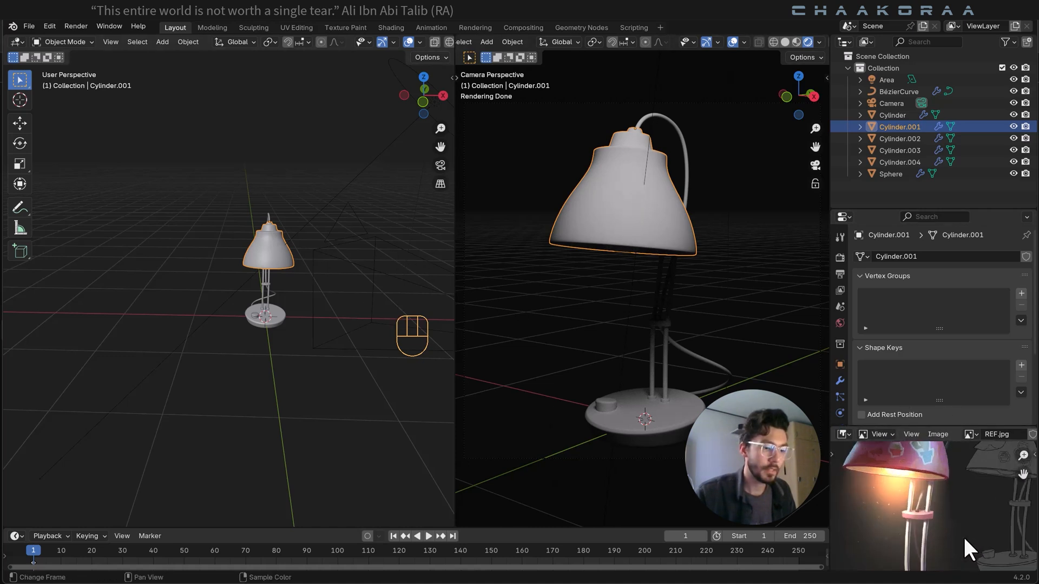
{"action": "scroll", "coordinate": [963, 537], "scroll_direction": "up", "scroll_amount": 5}
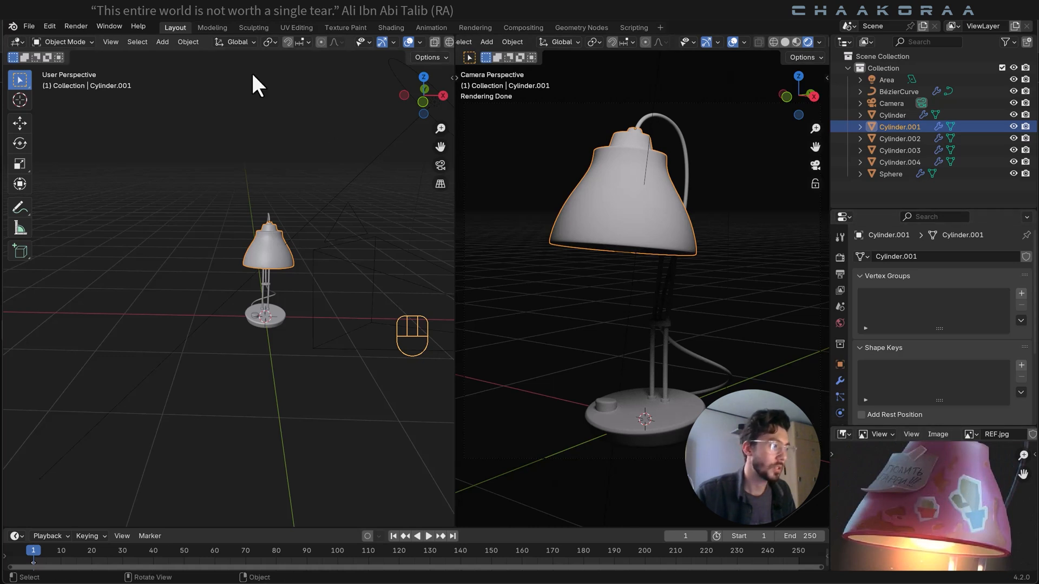
Change the plain 3D viewport beside the camera view into a Shader Editor.
{"action": "left_click", "coordinate": [15, 41]}
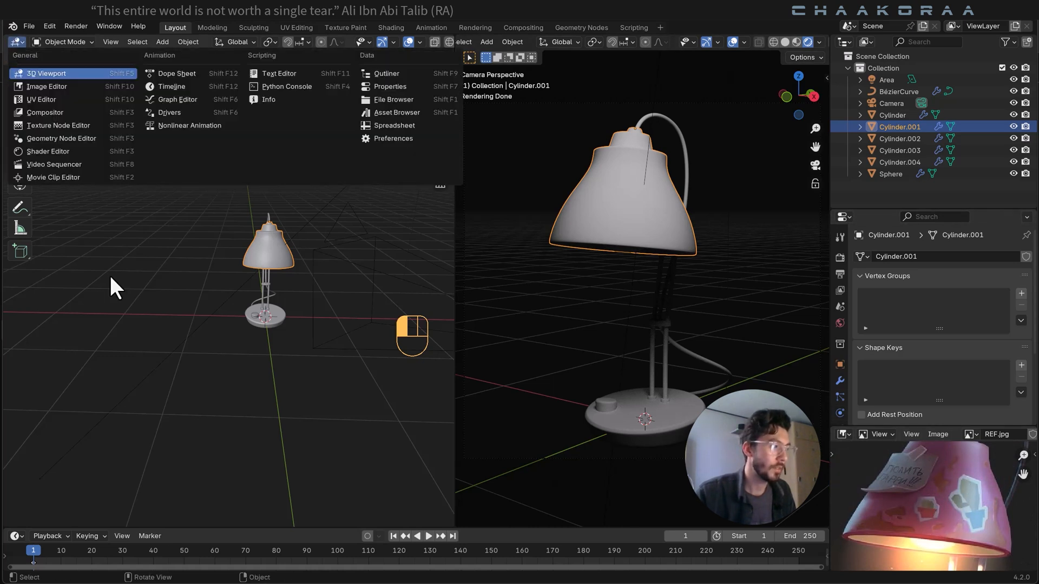
{"action": "left_click", "coordinate": [23, 43]}
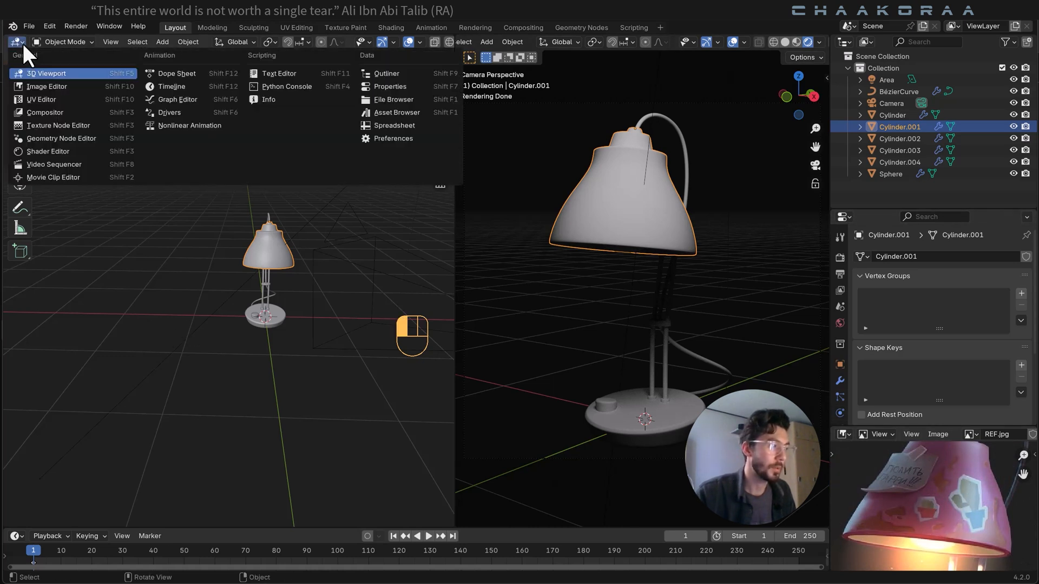
{"action": "left_click", "coordinate": [43, 152]}
{"action": "middle_click_drag", "start_coordinate": [262, 225], "coordinate": [229, 215]}
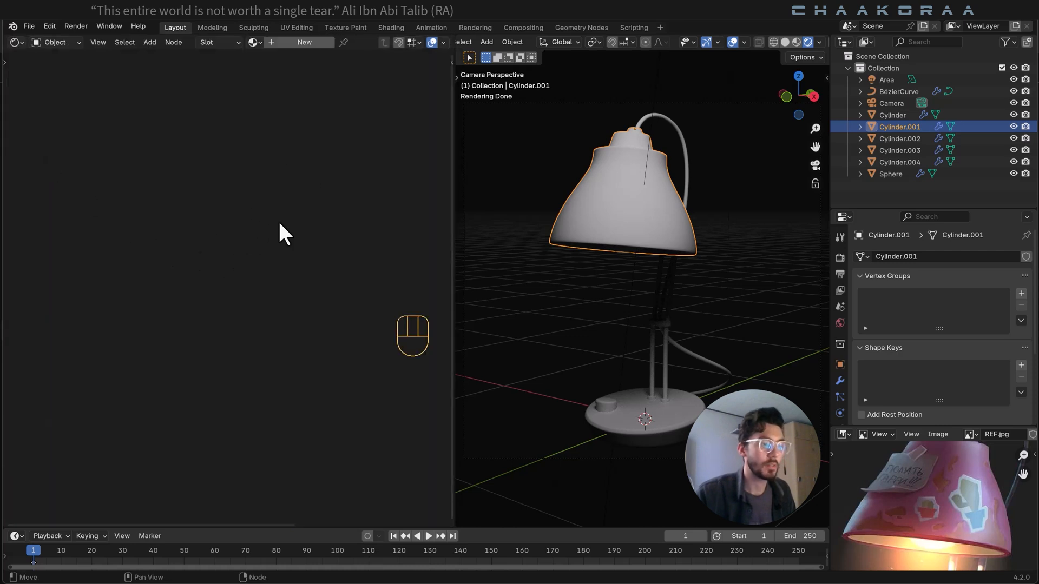
Create a new material for the lampshade and name it Lid.
{"action": "left_click", "coordinate": [301, 42]}
{"action": "left_click", "coordinate": [342, 42]}
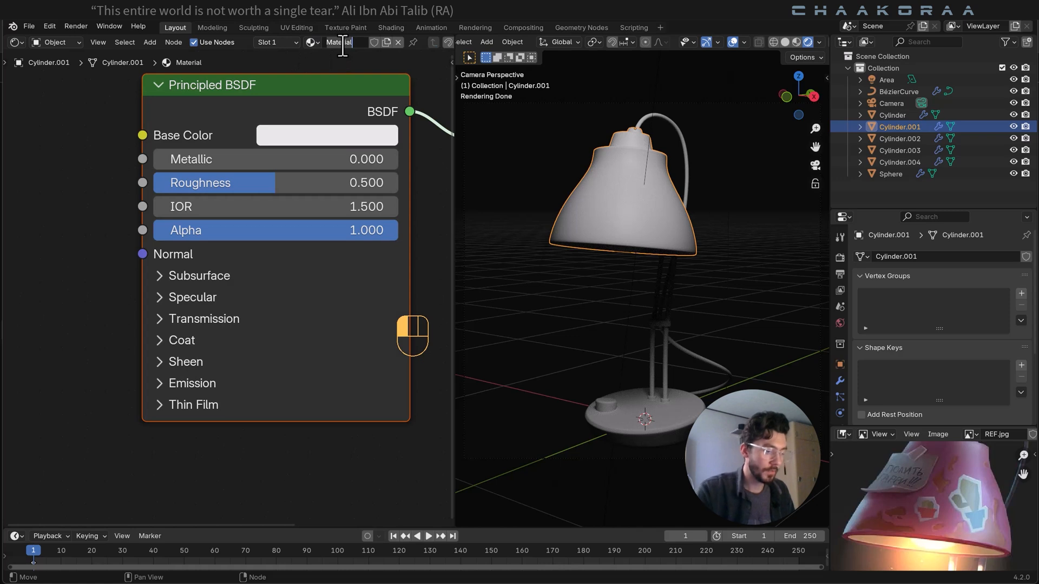
{"action": "type", "text": "Lid"}
{"action": "key", "text": "Return"}
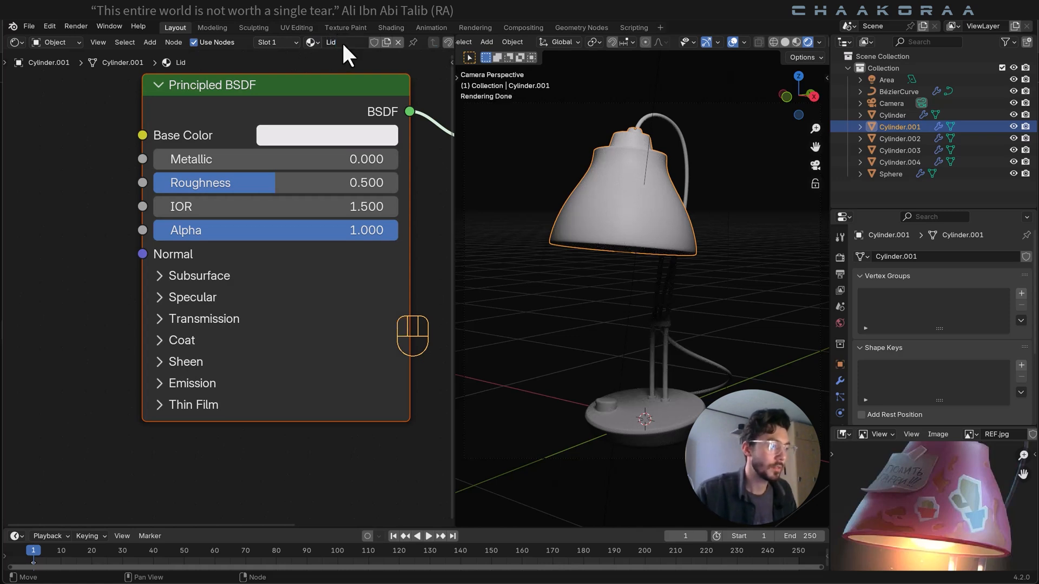
Add a Noise Texture node in the empty space before the Principled BSDF.
{"action": "middle_click_drag", "start_coordinate": [104, 200], "coordinate": [235, 247]}
{"action": "scroll", "coordinate": [429, 331], "scroll_direction": "down", "scroll_amount": 2}
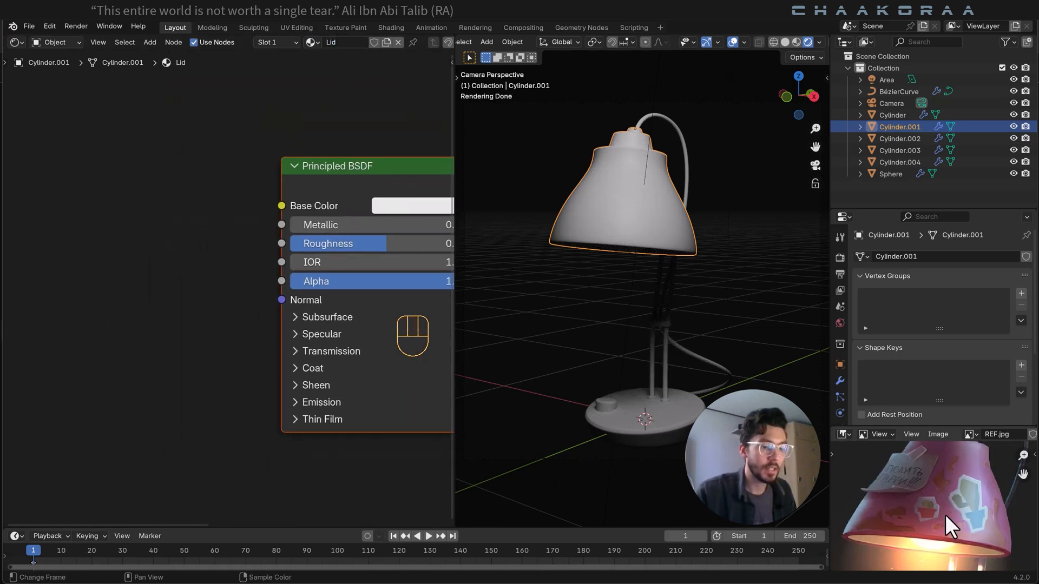
{"action": "scroll", "coordinate": [952, 498], "scroll_direction": "up", "scroll_amount": 3}
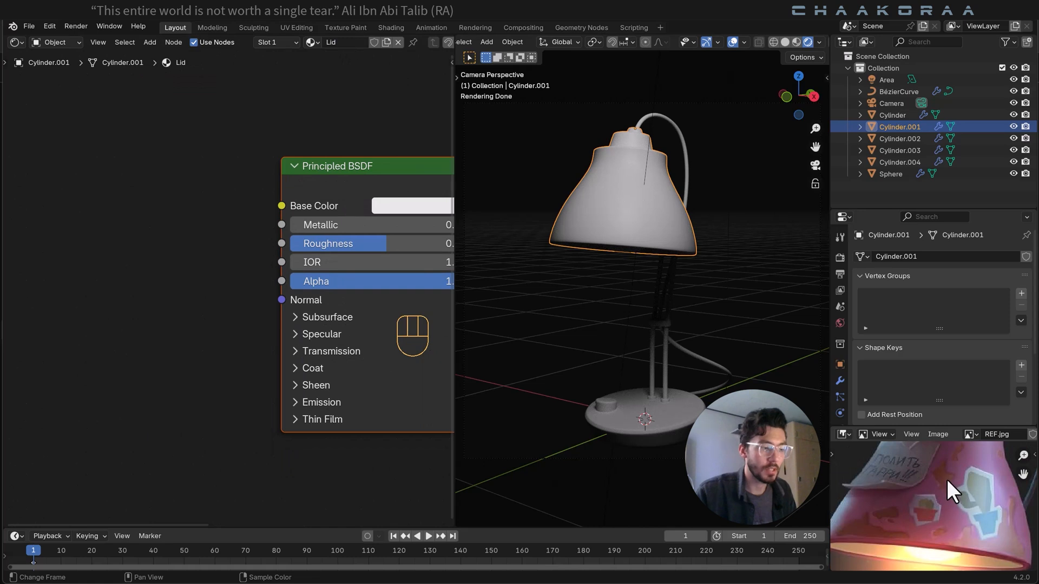
{"action": "middle_click_drag", "start_coordinate": [74, 311], "coordinate": [229, 299]}
{"action": "key", "text": "shift+a"}
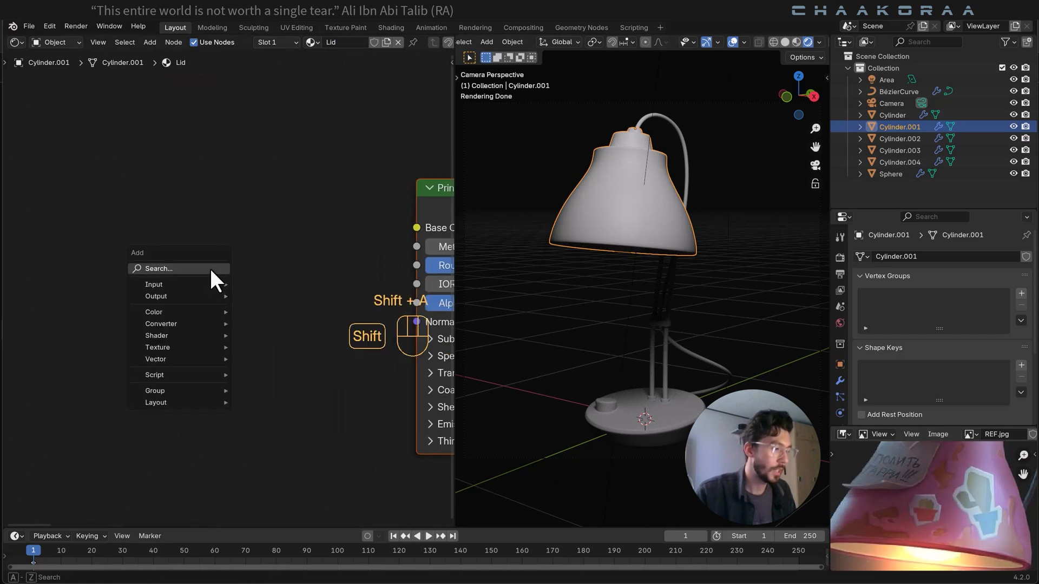
{"action": "left_click", "coordinate": [210, 268]}
{"action": "type", "text": "noise"}
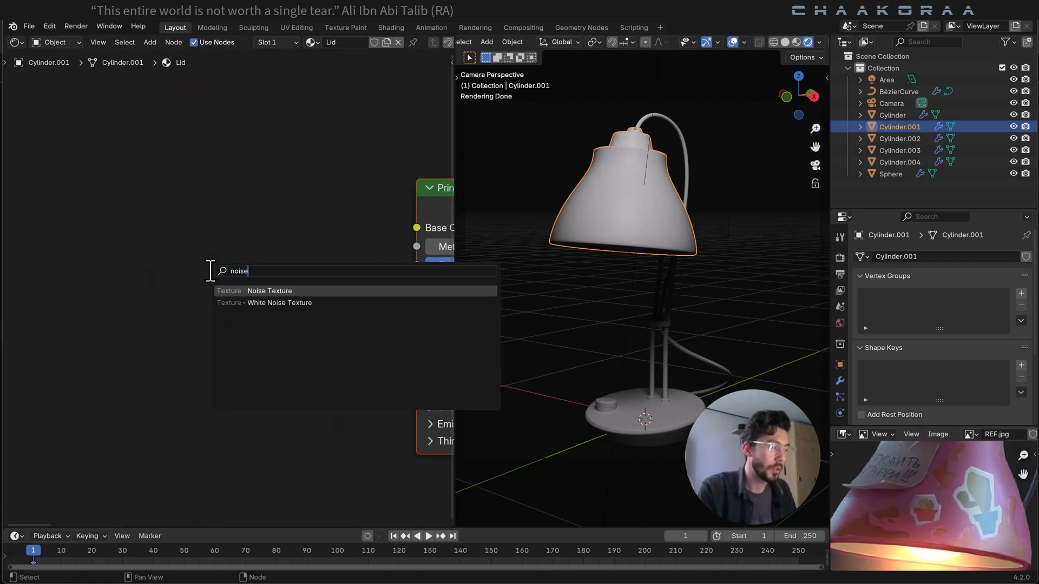
{"action": "key", "text": "Return"}
{"action": "left_click", "coordinate": [105, 222]}
{"action": "scroll", "coordinate": [210, 269], "scroll_direction": "down", "scroll_amount": 1}
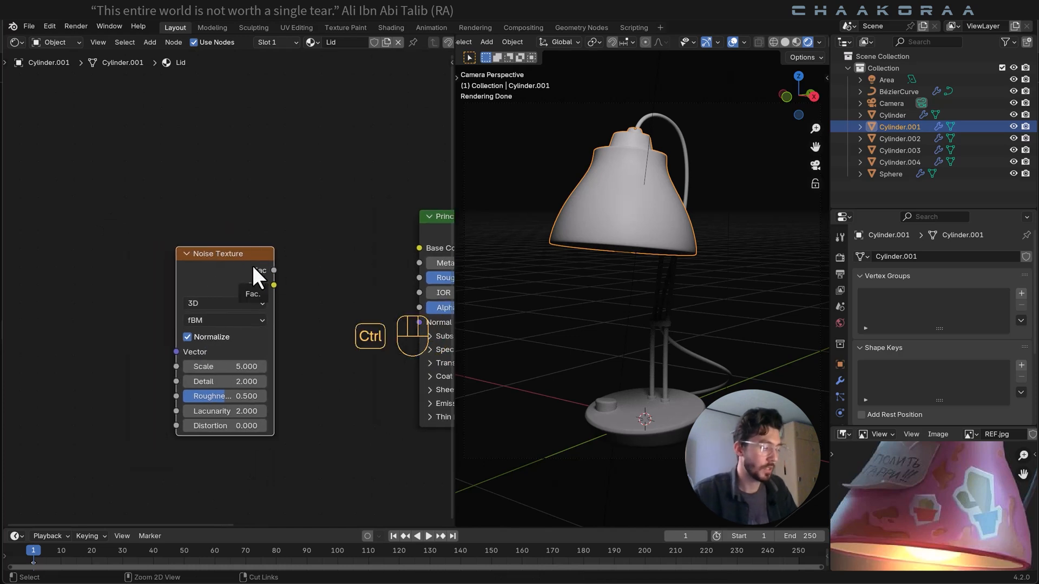
Add Mapping and Texture Coordinate nodes to the Noise Texture, feed Mapping from the Object output, and reposition the three nodes.
{"action": "key", "text": "ctrl+t"}
{"action": "middle_click_drag", "start_coordinate": [242, 280], "coordinate": [287, 305]}
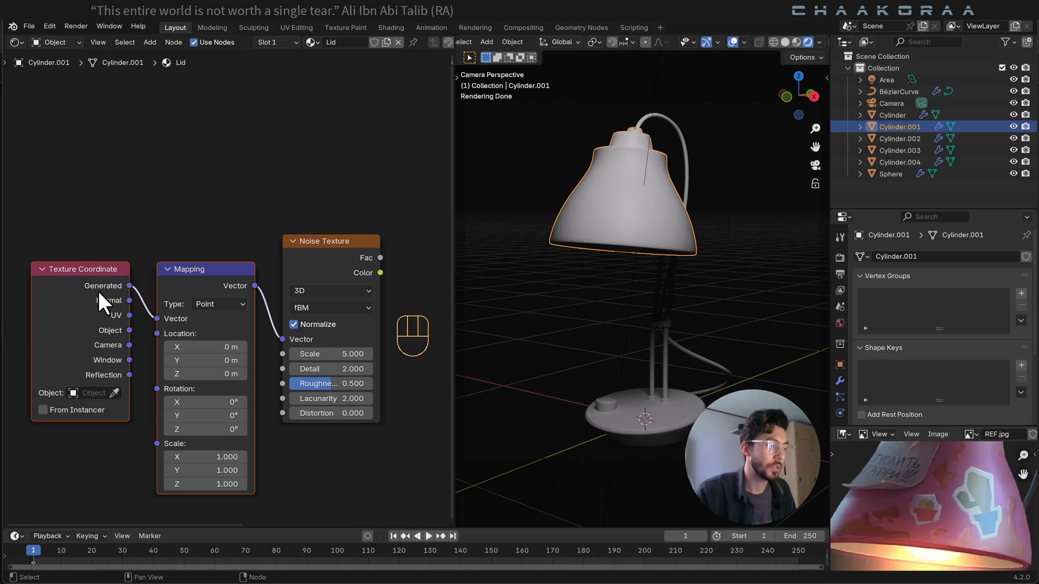
{"action": "left_click_drag", "start_coordinate": [128, 329], "coordinate": [157, 318]}
{"action": "scroll", "coordinate": [238, 300], "scroll_direction": "down", "scroll_amount": 3}
{"action": "left_click_drag", "start_coordinate": [231, 206], "coordinate": [58, 341]}
{"action": "key", "text": "g"}
{"action": "left_click", "coordinate": [207, 284]}
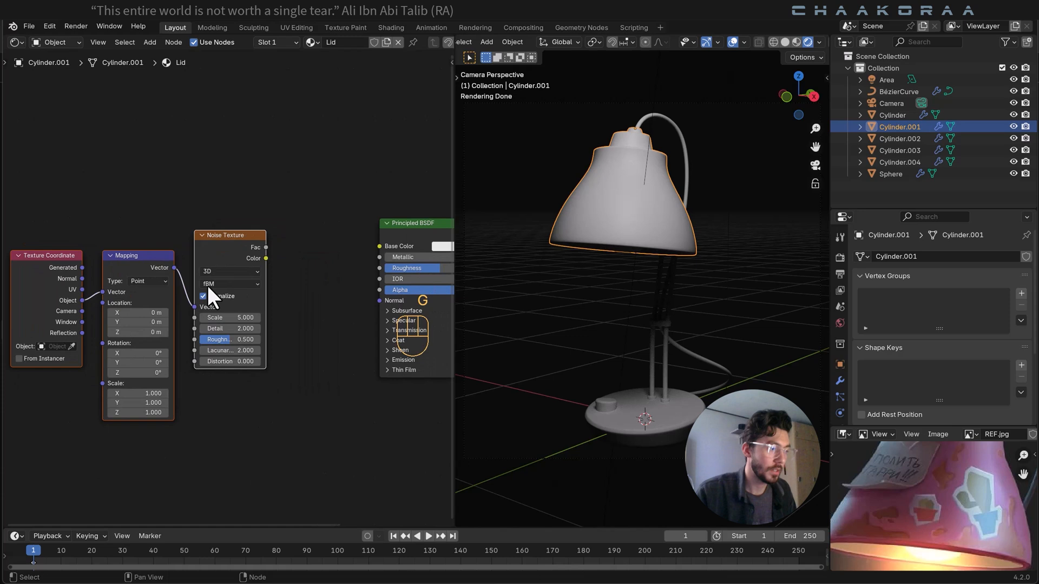
{"action": "left_click", "coordinate": [258, 238]}
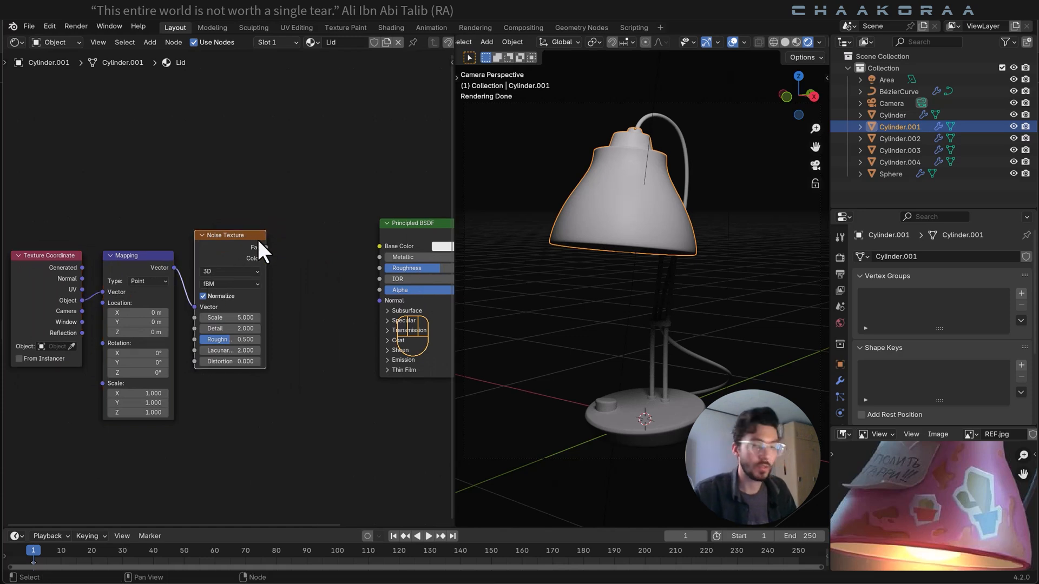
Search the add-ons in Preferences for "node" to check whether Node Wrangler is enabled, and close Preferences.
{"action": "left_click", "coordinate": [45, 27]}
{"action": "left_click", "coordinate": [71, 174]}
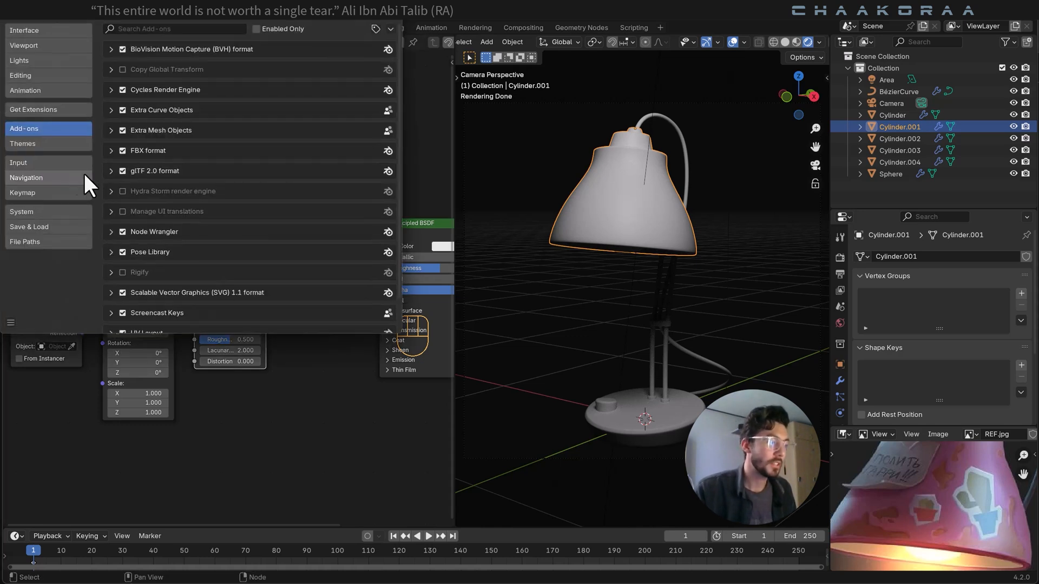
{"action": "left_click", "coordinate": [181, 29]}
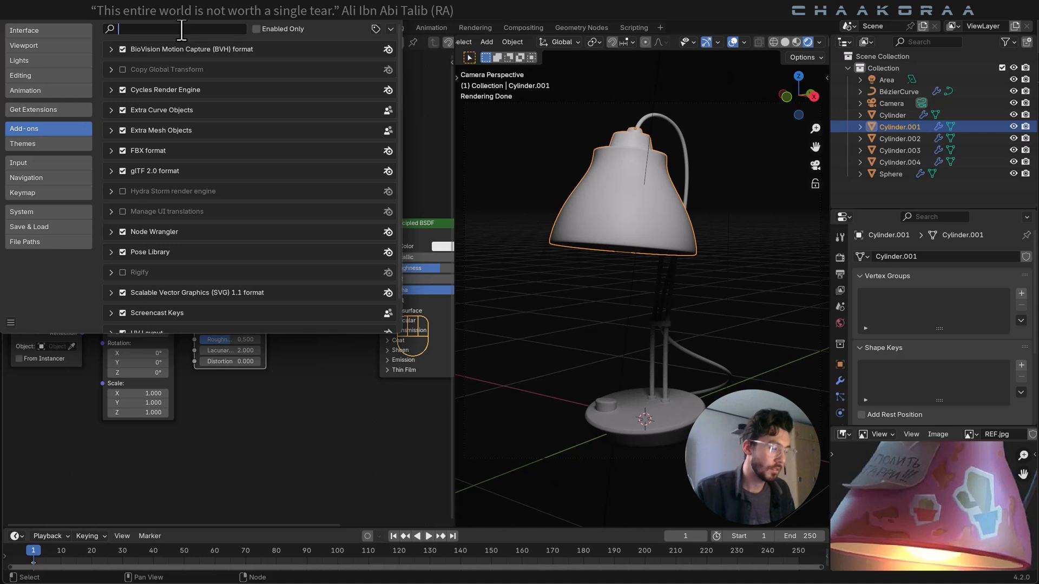
{"action": "type", "text": "node"}
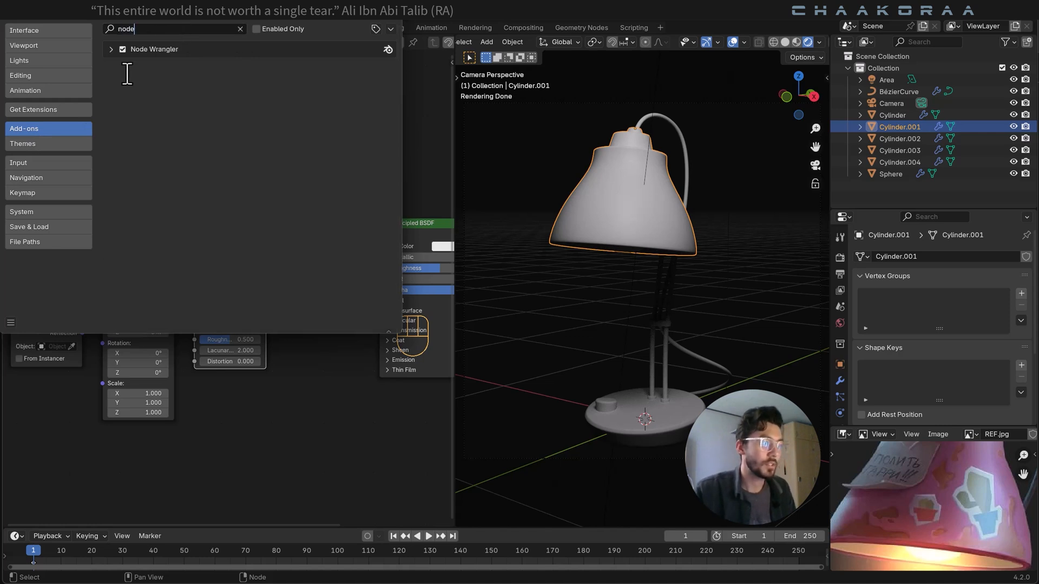
{"action": "left_click", "coordinate": [391, 14]}
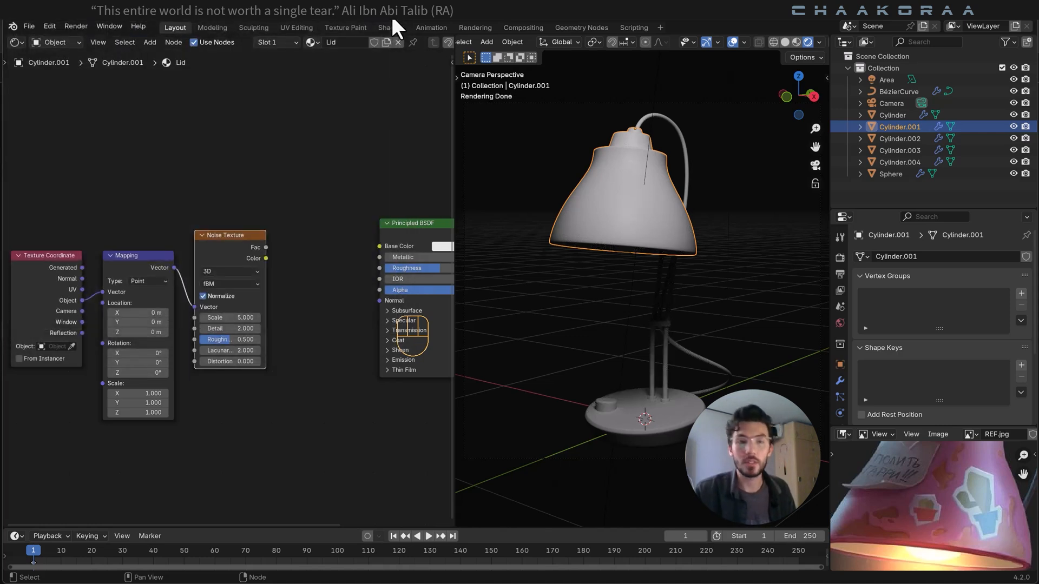
Link the Noise Texture's Color output to Base Color and move the three texture nodes farther away from the Principled BSDF.
{"action": "middle_click_drag", "start_coordinate": [324, 234], "coordinate": [327, 227]}
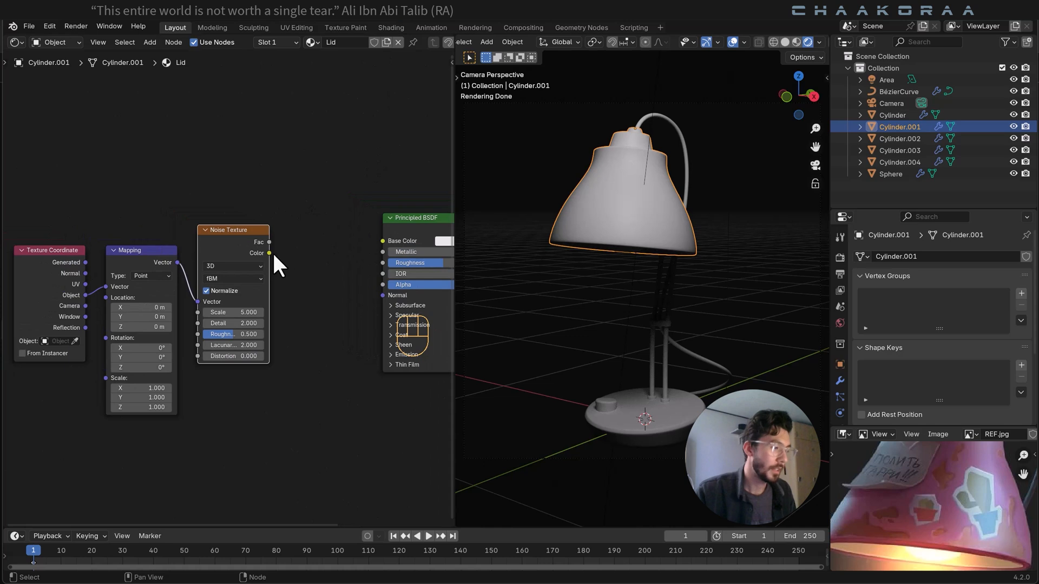
{"action": "left_click_drag", "start_coordinate": [269, 252], "coordinate": [322, 140]}
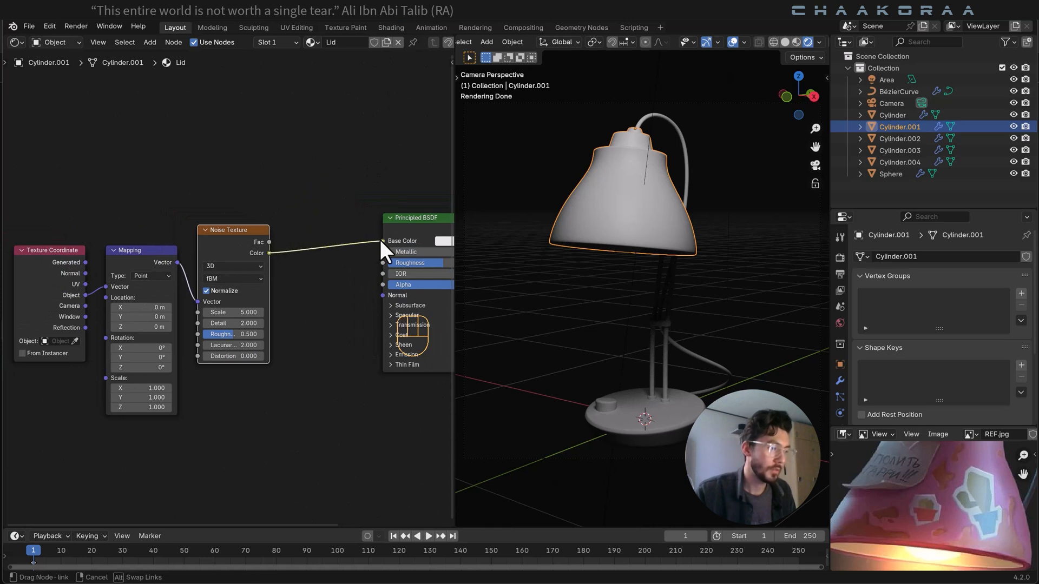
{"action": "left_click_drag", "start_coordinate": [380, 241], "coordinate": [382, 241]}
{"action": "scroll", "coordinate": [228, 244], "scroll_direction": "down", "scroll_amount": 1}
{"action": "middle_click_drag", "start_coordinate": [211, 244], "coordinate": [260, 240]}
{"action": "left_click_drag", "start_coordinate": [287, 199], "coordinate": [118, 321]}
{"action": "key", "text": "g"}
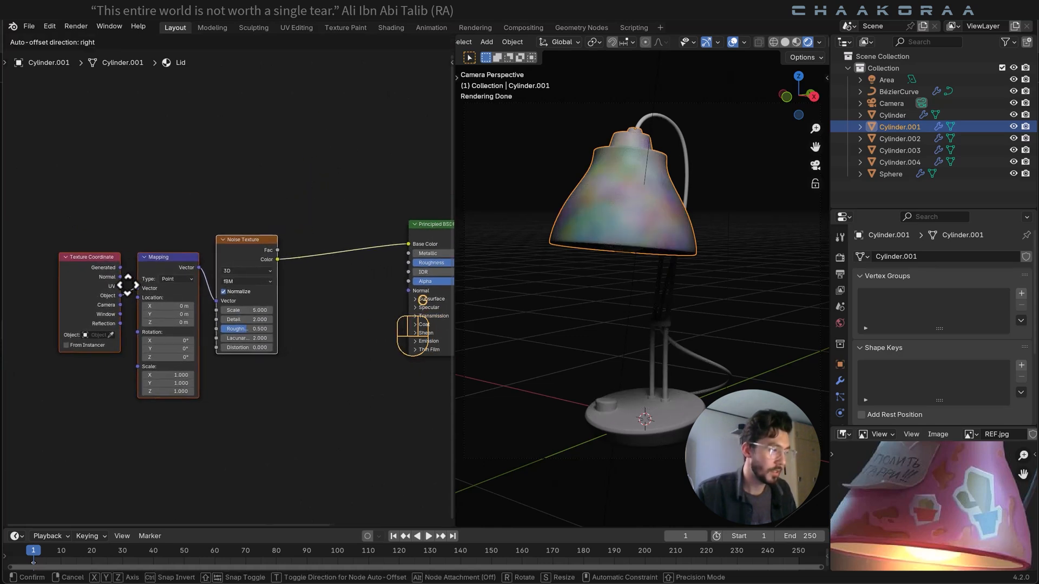
{"action": "left_click", "coordinate": [129, 285]}
{"action": "key", "text": "g"}
{"action": "left_click", "coordinate": [127, 282]}
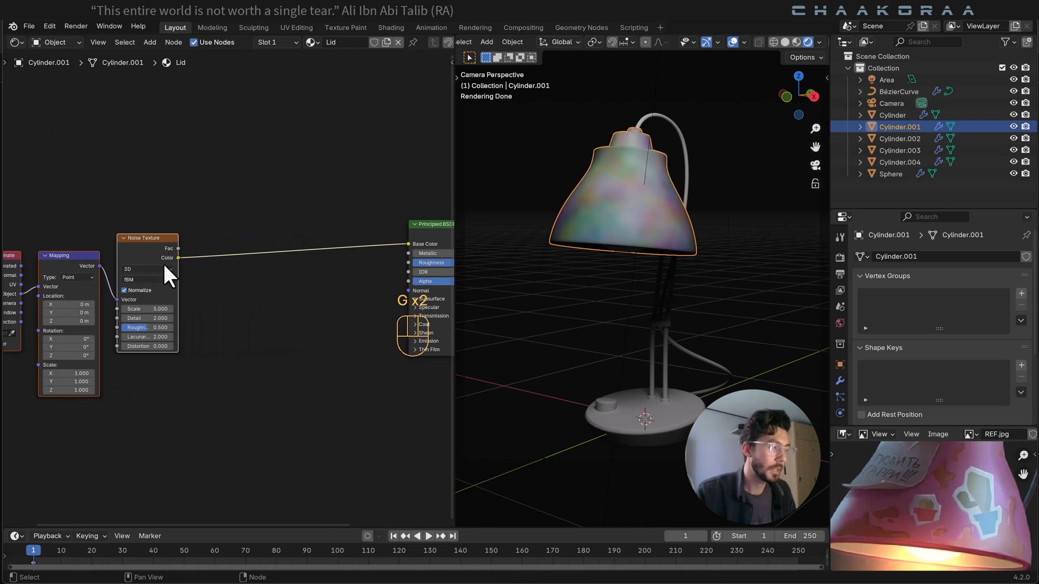
Insert a Color Ramp node on the link between the Noise Texture and the Principled BSDF's Base Color.
{"action": "key", "text": "shift+a"}
{"action": "left_click", "coordinate": [258, 193]}
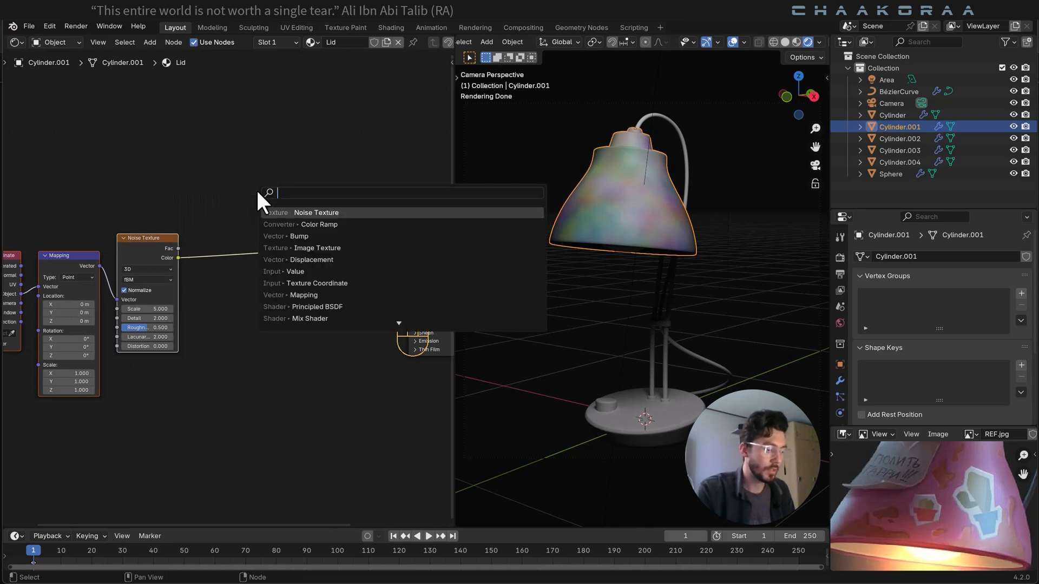
{"action": "type", "text": "colo"}
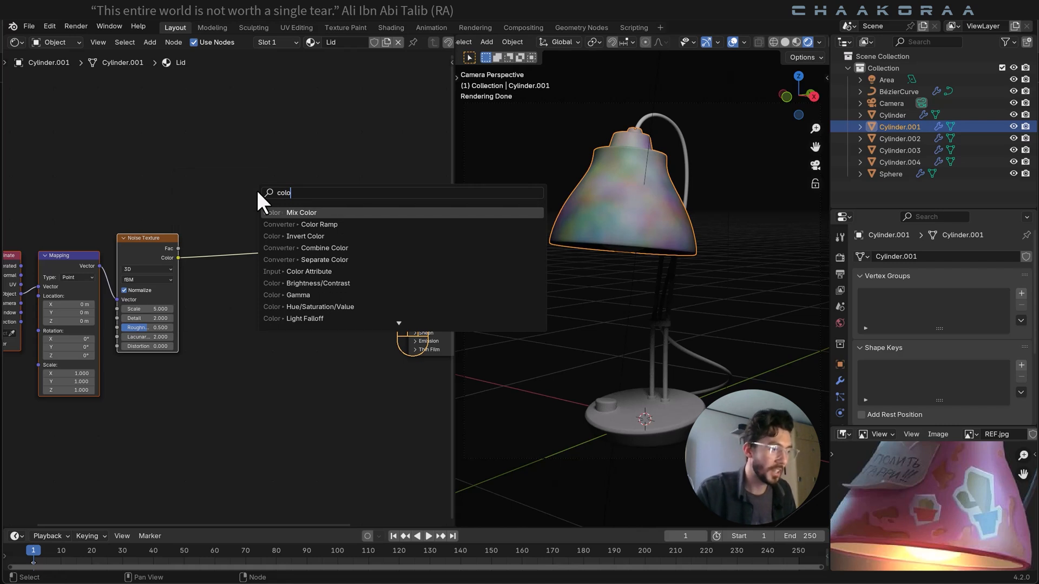
{"action": "key", "text": "Down"}
{"action": "key", "text": "Return"}
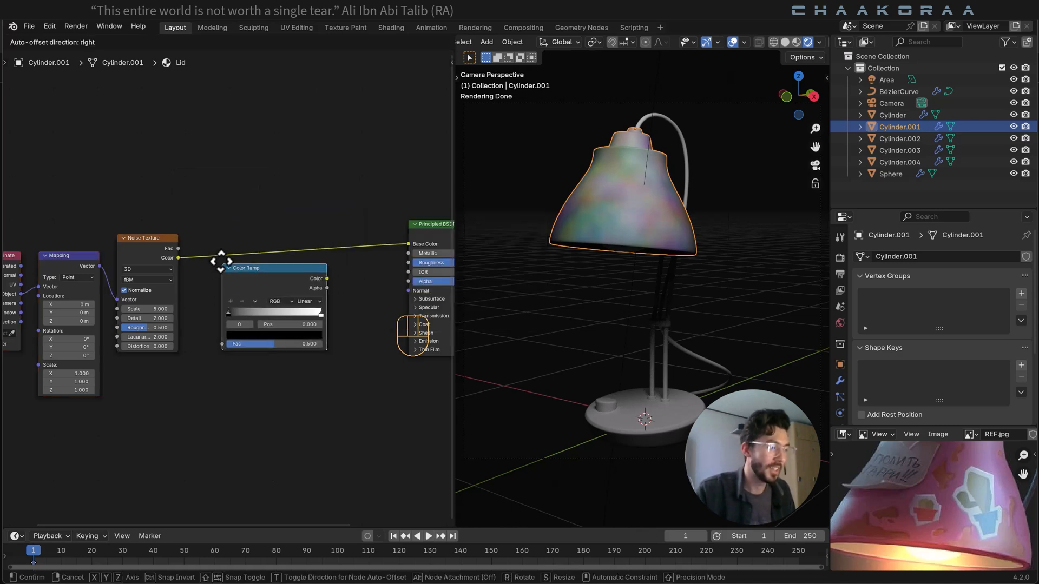
{"action": "left_click", "coordinate": [235, 243]}
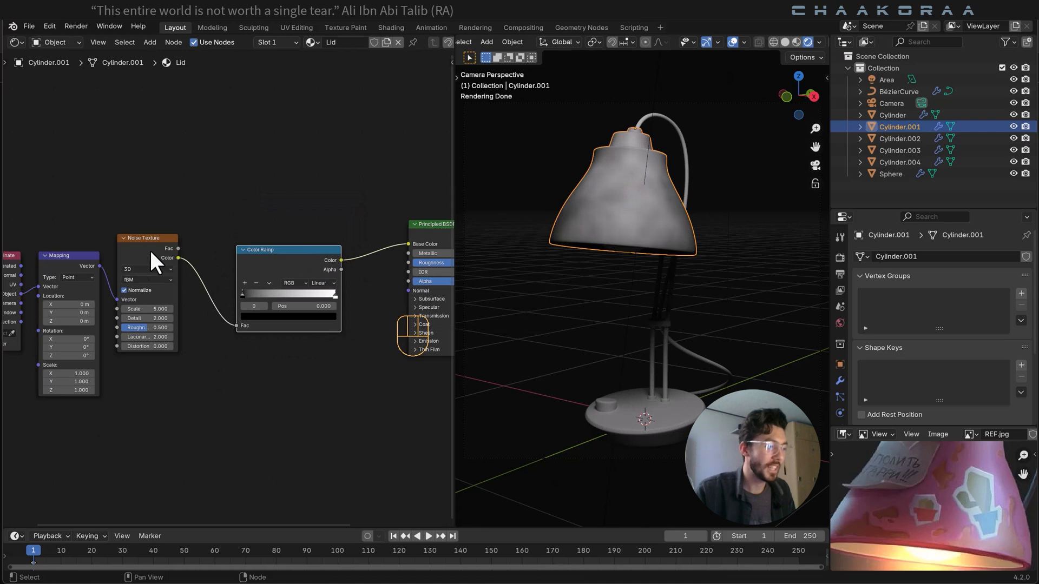
Set the Color Ramp's white end stop to a pink sampled from the lampshade in the reference image.
{"action": "middle_click_drag", "start_coordinate": [310, 265], "coordinate": [246, 264]}
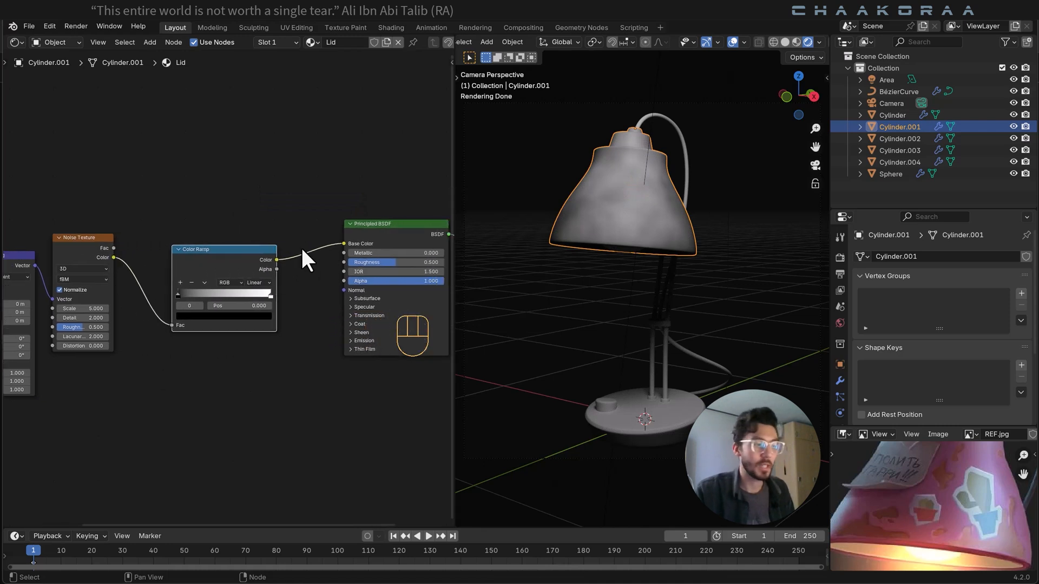
{"action": "scroll", "coordinate": [292, 267], "scroll_direction": "up", "scroll_amount": 1}
{"action": "left_click_drag", "start_coordinate": [282, 302], "coordinate": [281, 297]}
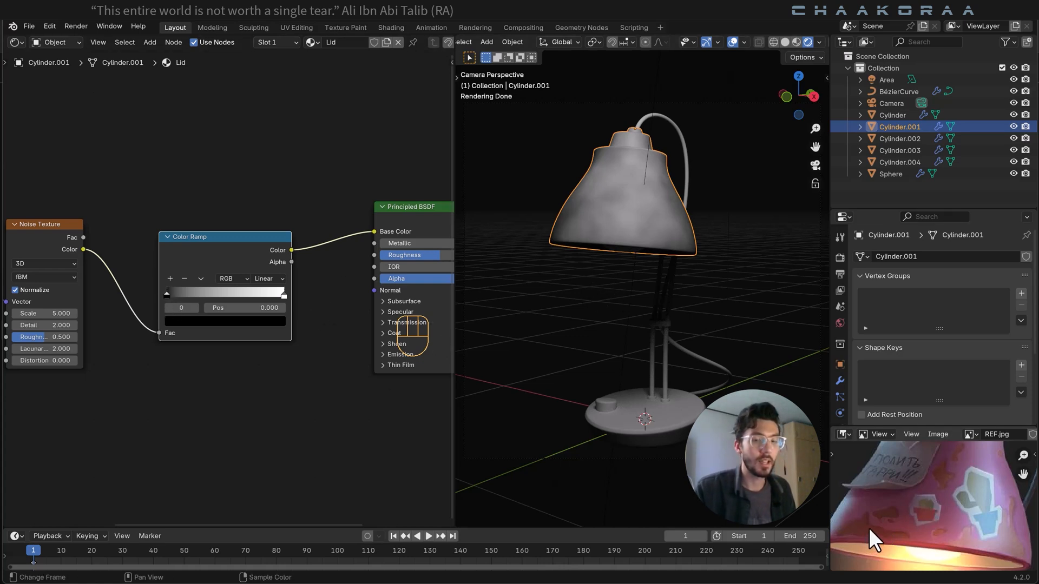
{"action": "left_click", "coordinate": [283, 296]}
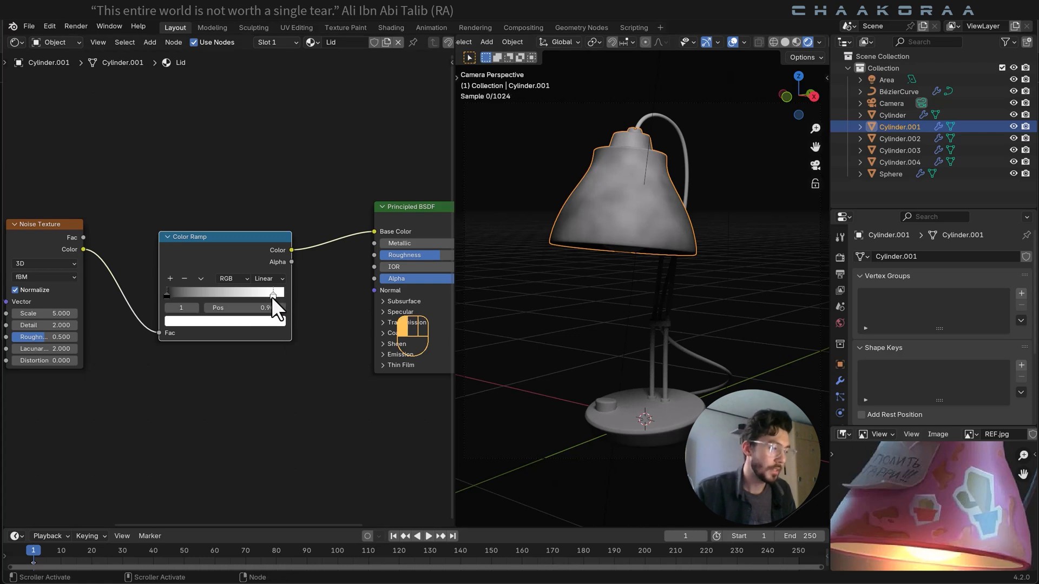
{"action": "left_click", "coordinate": [259, 322]}
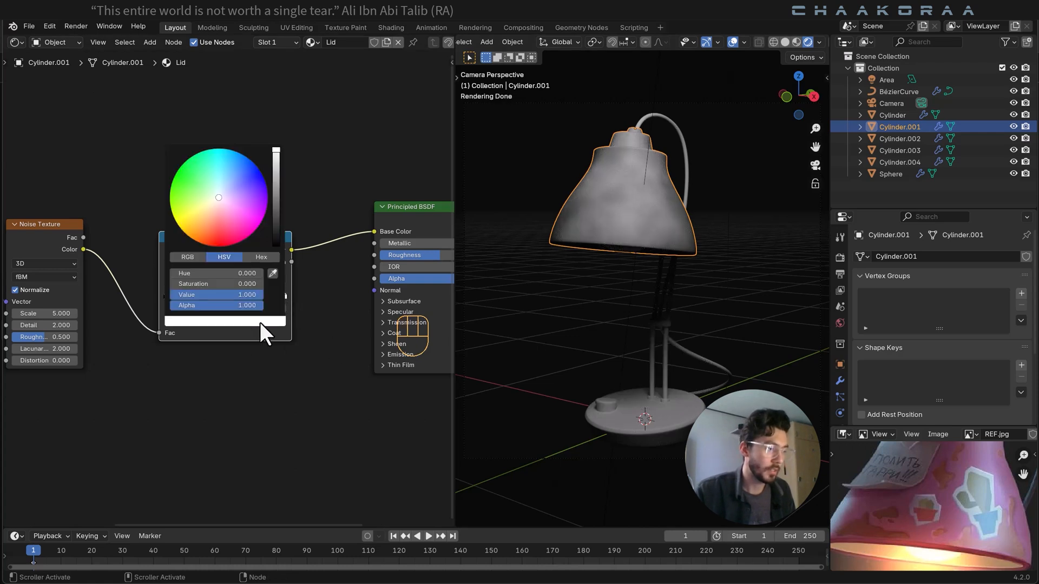
{"action": "left_click", "coordinate": [271, 274]}
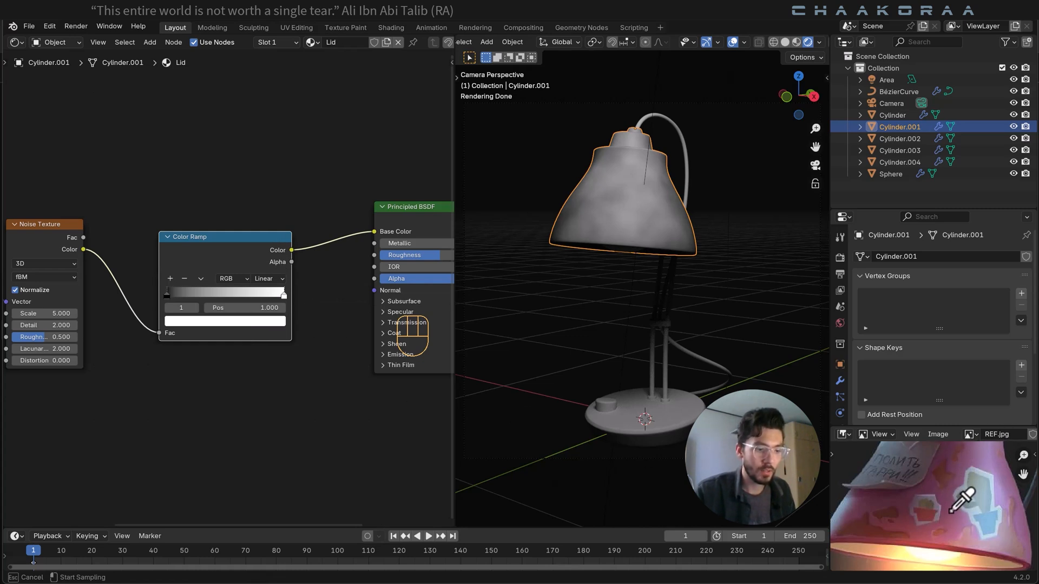
{"action": "left_click", "coordinate": [952, 511]}
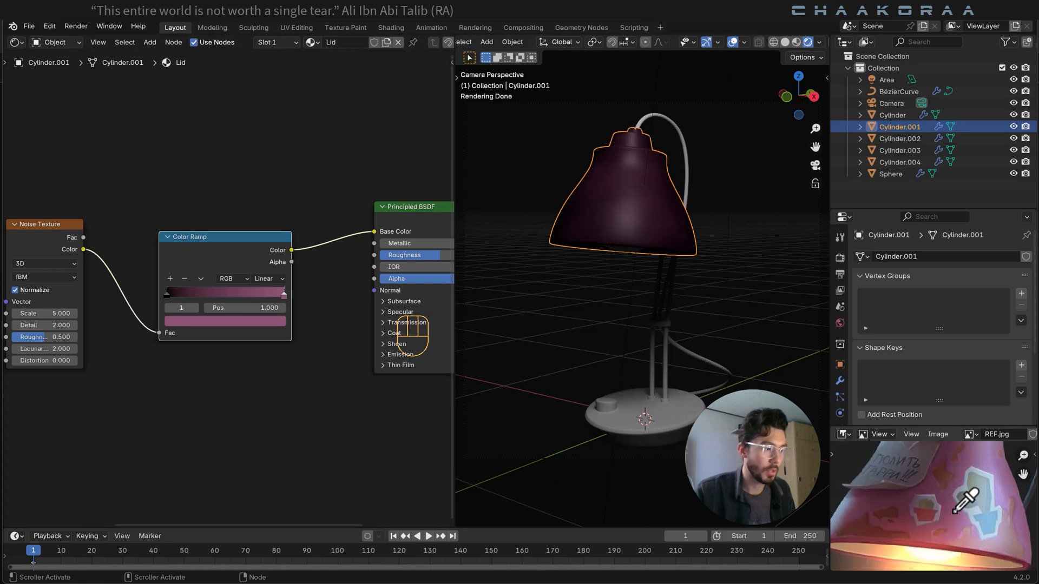
Resample the Color Ramp's end stop color from the pink area of the lampshade in the reference image.
{"action": "left_click", "coordinate": [265, 323]}
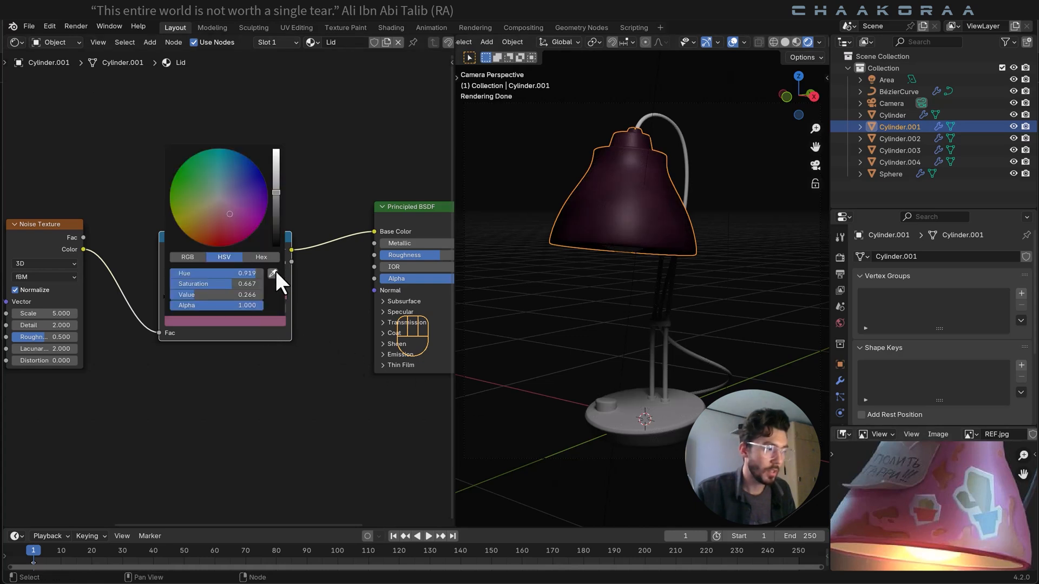
{"action": "left_click", "coordinate": [272, 273]}
{"action": "left_click", "coordinate": [970, 461]}
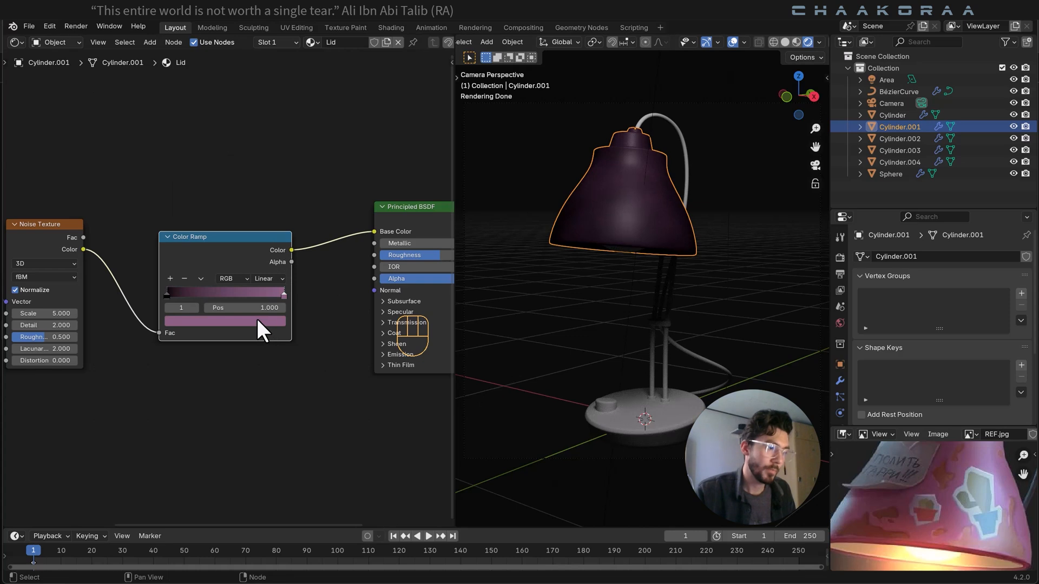
Move the Color Ramp's black stop to about 0.054 and set it to a reddish brown sampled from the reference lampshade.
{"action": "key", "text": "g"}
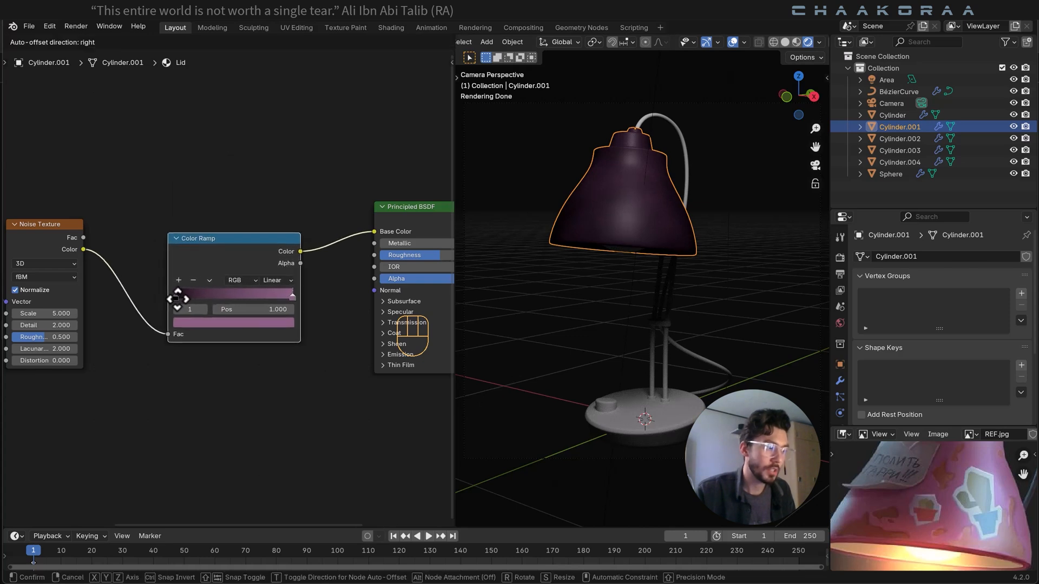
{"action": "right_click", "coordinate": [173, 297]}
{"action": "left_click", "coordinate": [173, 295]}
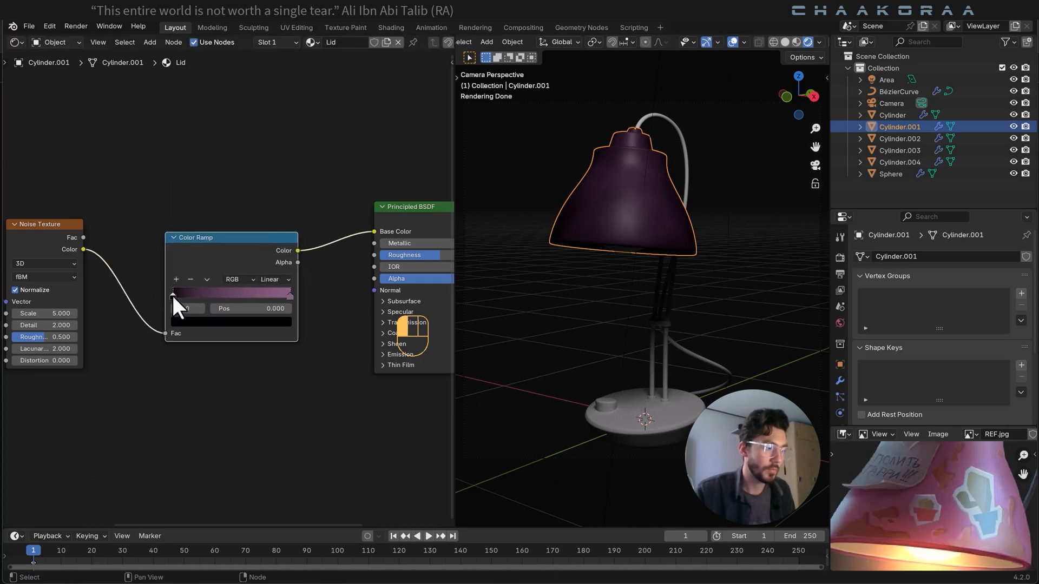
{"action": "left_click", "coordinate": [195, 311]}
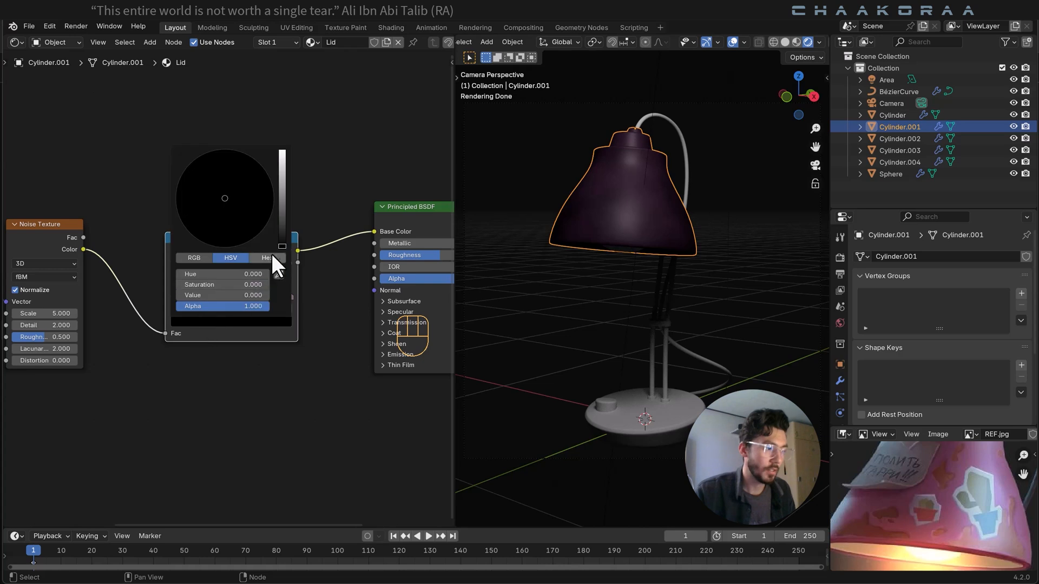
{"action": "left_click", "coordinate": [279, 274]}
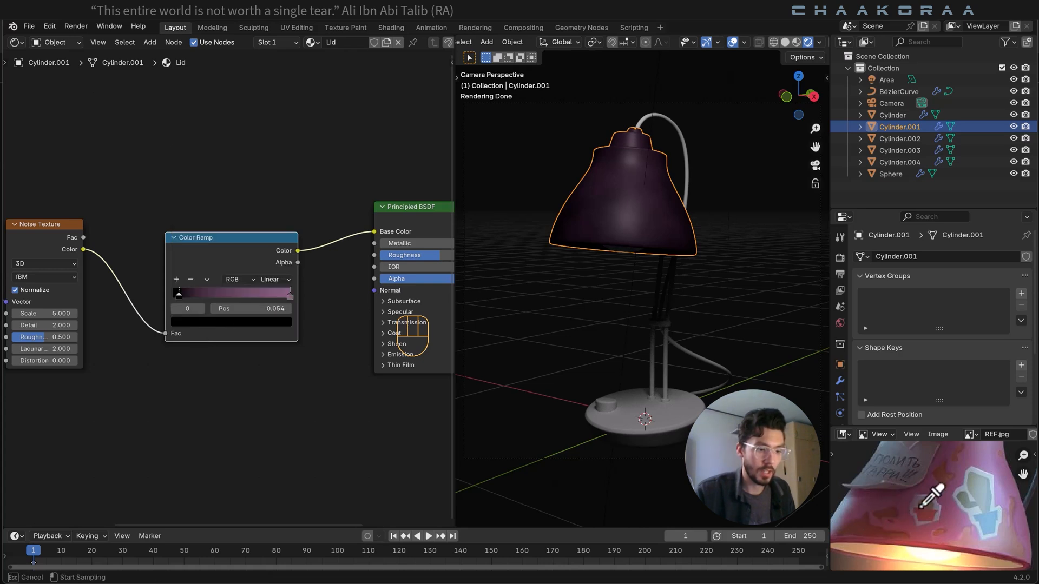
{"action": "left_click", "coordinate": [942, 471]}
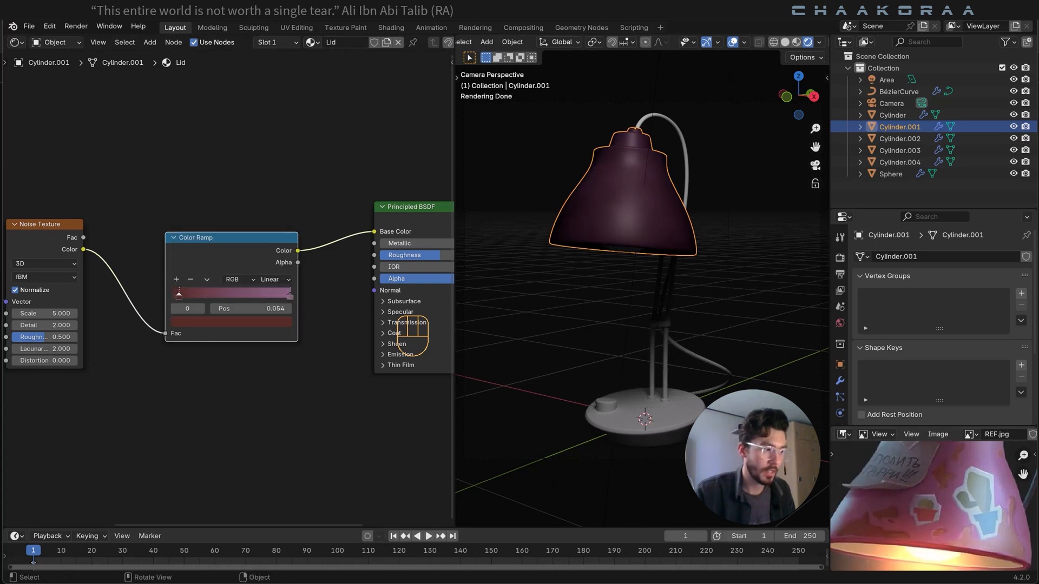
Set the Color Ramp's end stop to a more saturated pink sampled from the lower part of the reference lampshade.
{"action": "left_click", "coordinate": [290, 295]}
{"action": "left_click", "coordinate": [254, 323]}
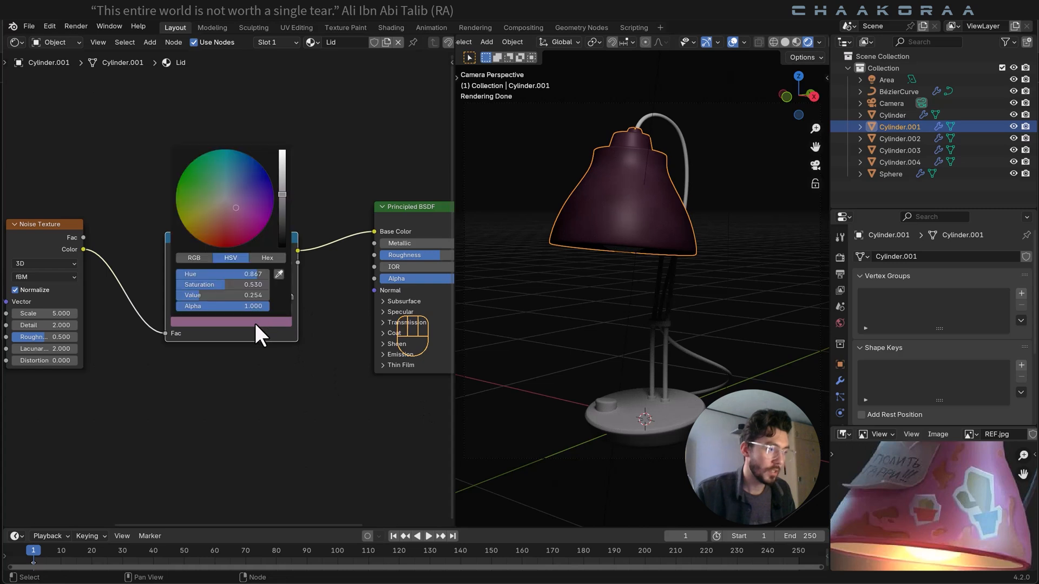
{"action": "left_click", "coordinate": [278, 275]}
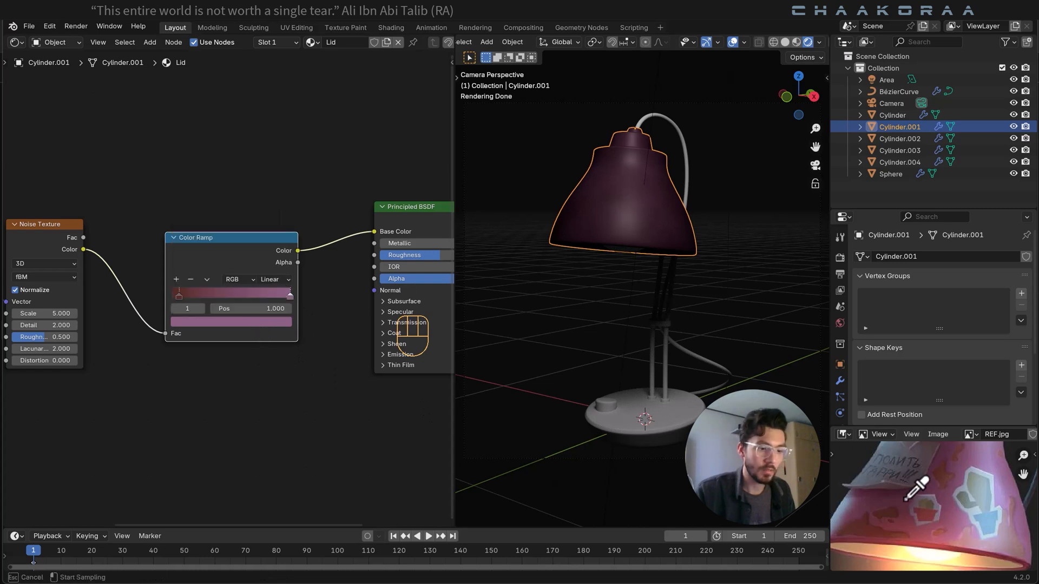
{"action": "left_click", "coordinate": [955, 510]}
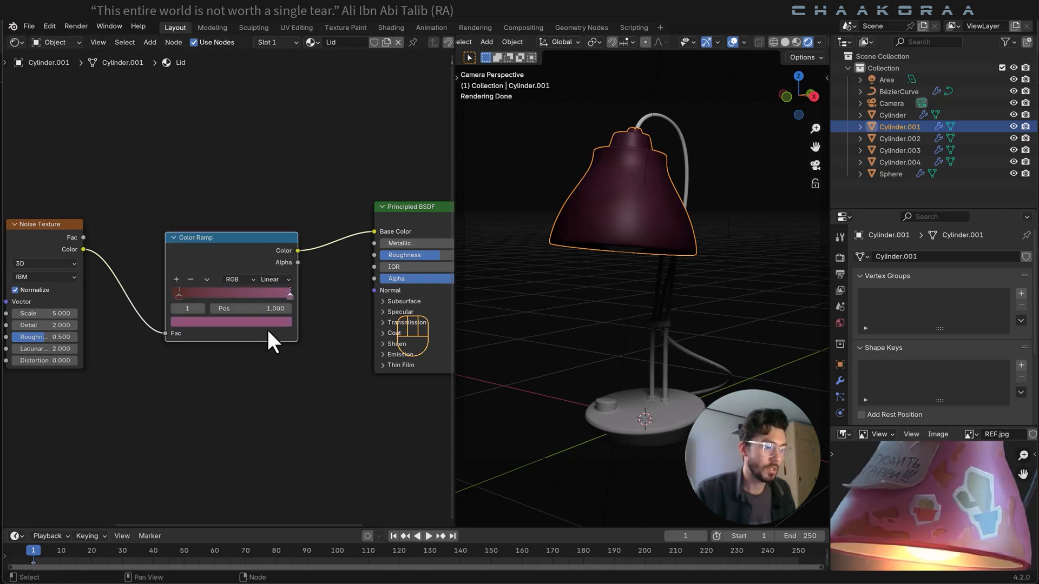
Bring the Color Ramp's brown and pink stops close together, with the pink stop at about 0.462, for sharp-edged patches.
{"action": "left_click_drag", "start_coordinate": [289, 302], "coordinate": [228, 300]}
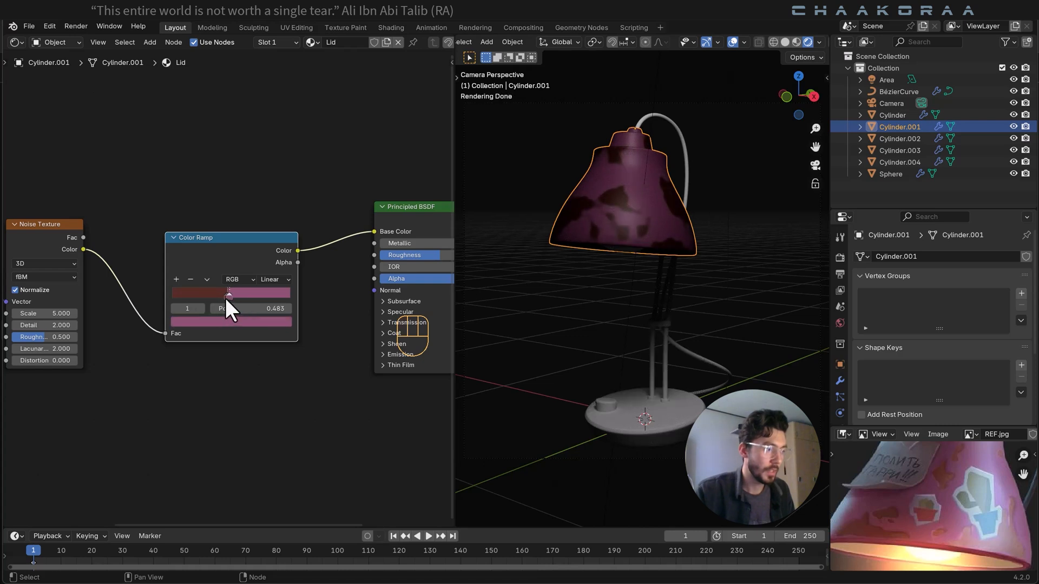
{"action": "scroll", "coordinate": [216, 301], "scroll_direction": "up", "scroll_amount": 5}
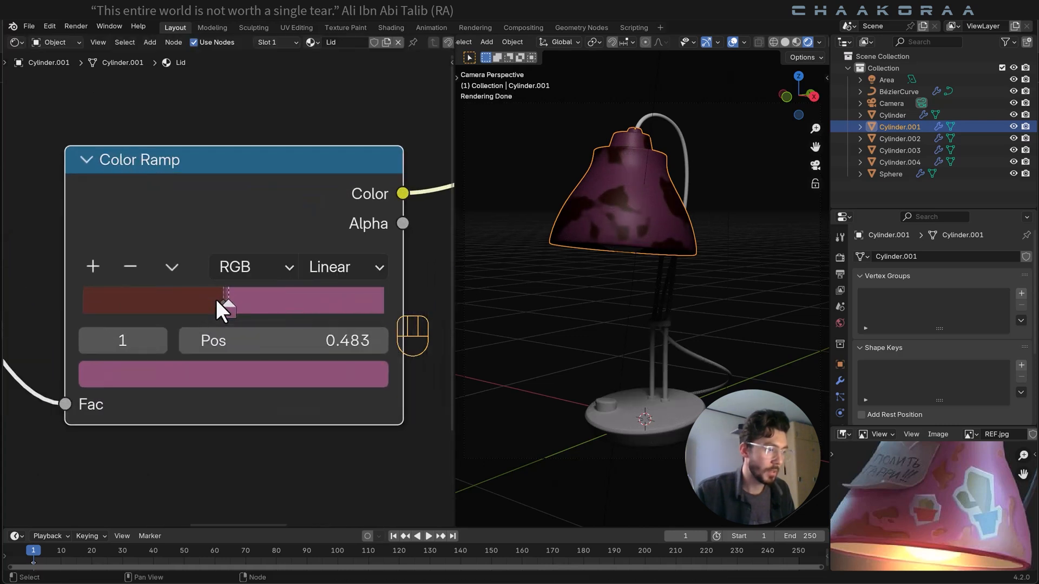
{"action": "mouse_move", "coordinate": [216, 299]}
{"action": "left_mouse_down"}
{"action": "mouse_move", "coordinate": [206, 310]}
{"action": "mouse_move", "coordinate": [225, 312]}
{"action": "left_mouse_up"}
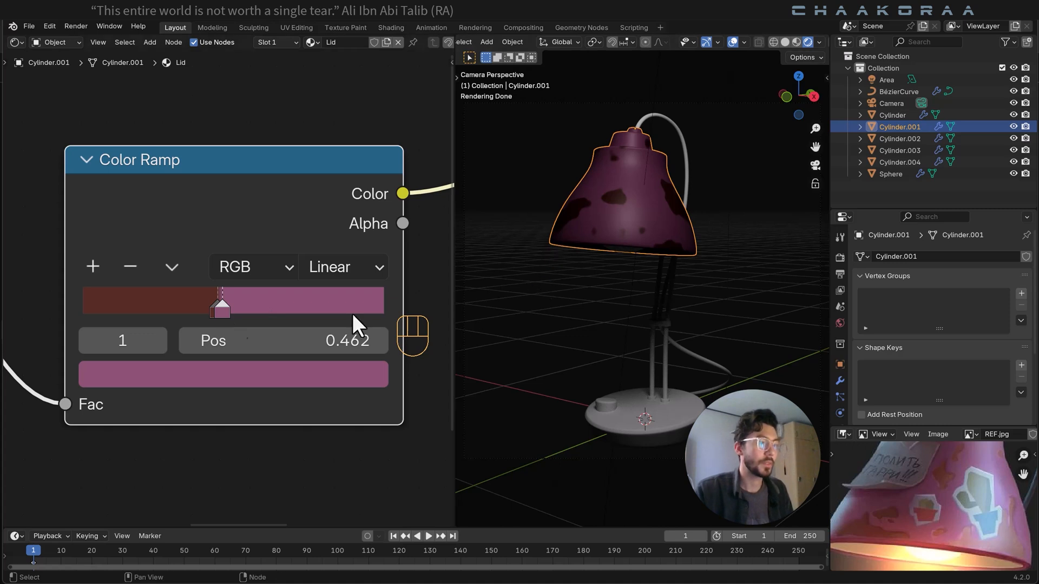
Set the Noise Texture's Detail to about 1.510 and its Roughness to about 0.488.
{"action": "scroll", "coordinate": [325, 315], "scroll_direction": "down", "scroll_amount": 6}
{"action": "middle_click_drag", "start_coordinate": [48, 315], "coordinate": [262, 287]}
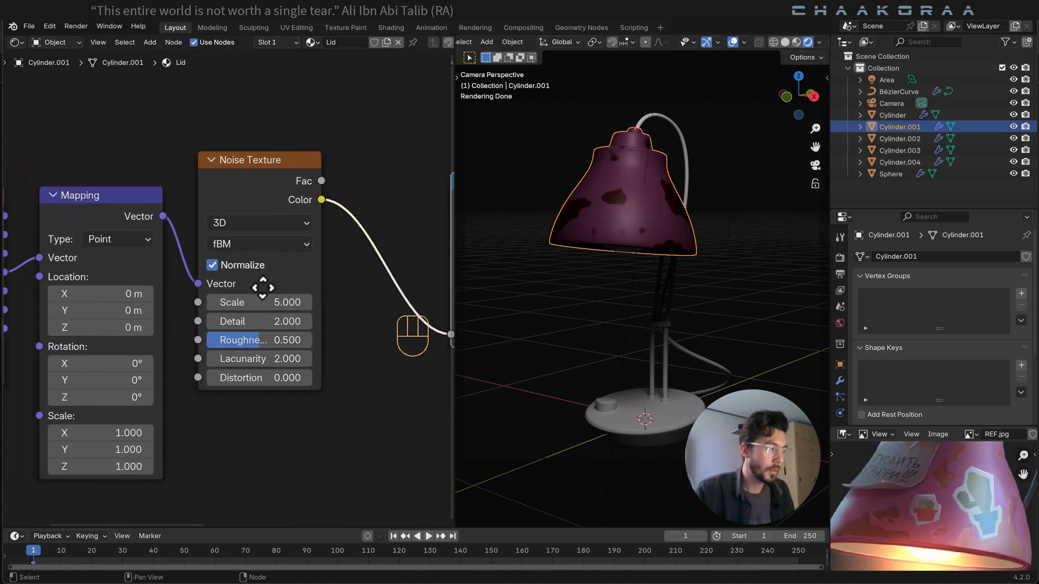
{"action": "scroll", "coordinate": [252, 299], "scroll_direction": "up", "scroll_amount": 3}
{"action": "middle_click_drag", "start_coordinate": [272, 354], "coordinate": [249, 329]}
{"action": "scroll", "coordinate": [250, 329], "scroll_direction": "up", "scroll_amount": 2}
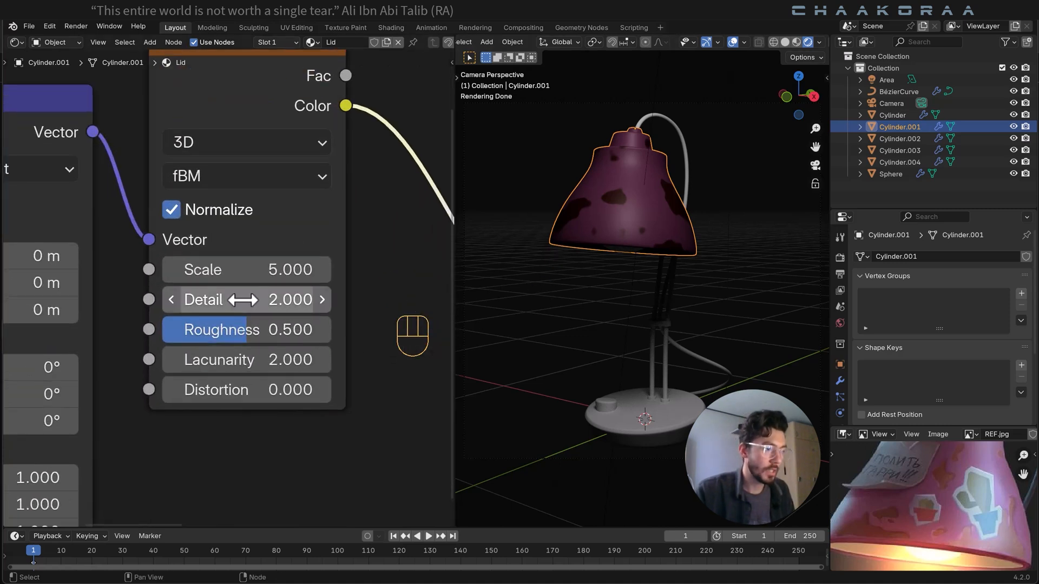
{"action": "left_click_drag", "start_coordinate": [222, 298], "coordinate": [208, 298], "text": "shift"}
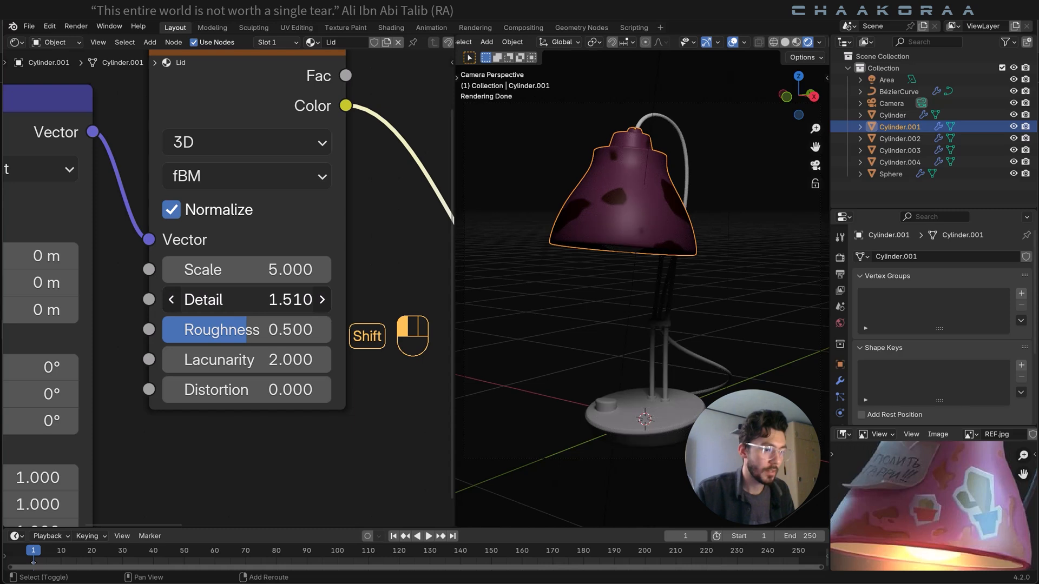
{"action": "left_click_drag", "start_coordinate": [266, 322], "coordinate": [233, 329], "text": "shift"}
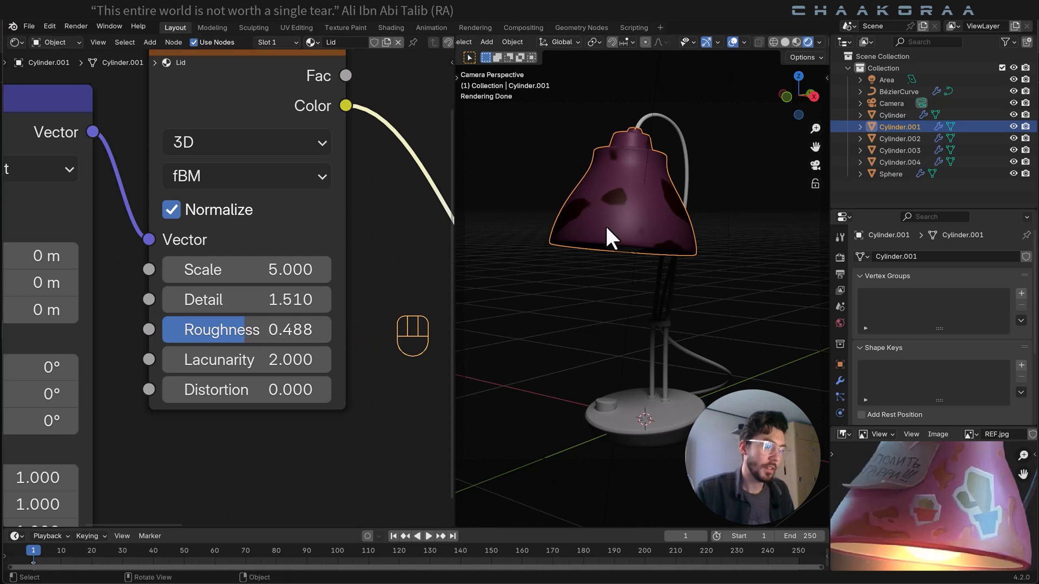
Shift the noise pattern by setting the Mapping node's Z location to 32.5 m.
{"action": "scroll", "coordinate": [365, 302], "scroll_direction": "down", "scroll_amount": 2}
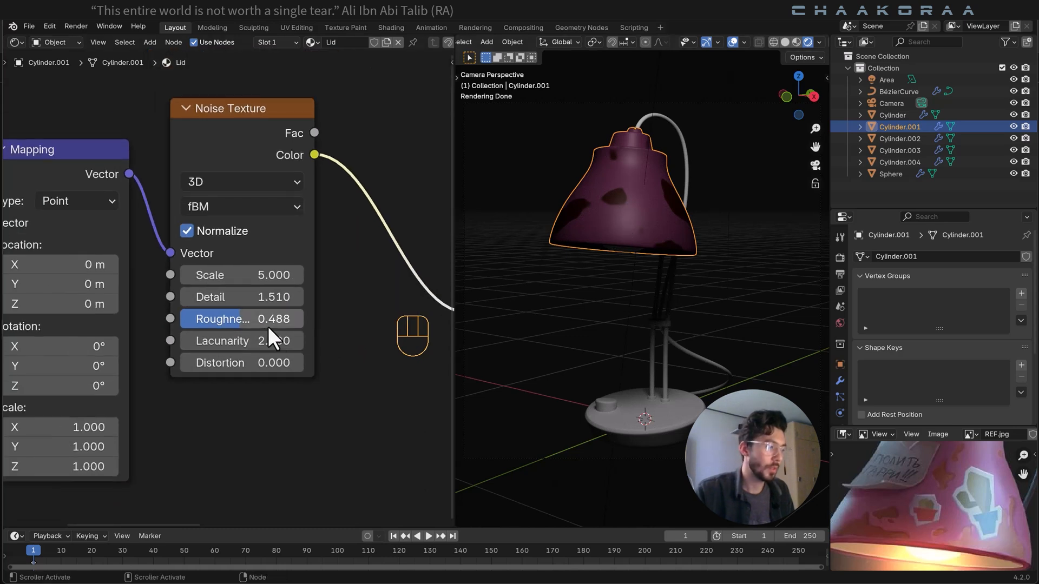
{"action": "scroll", "coordinate": [318, 343], "scroll_direction": "down", "scroll_amount": 2}
{"action": "middle_click_drag", "start_coordinate": [314, 347], "coordinate": [240, 313]}
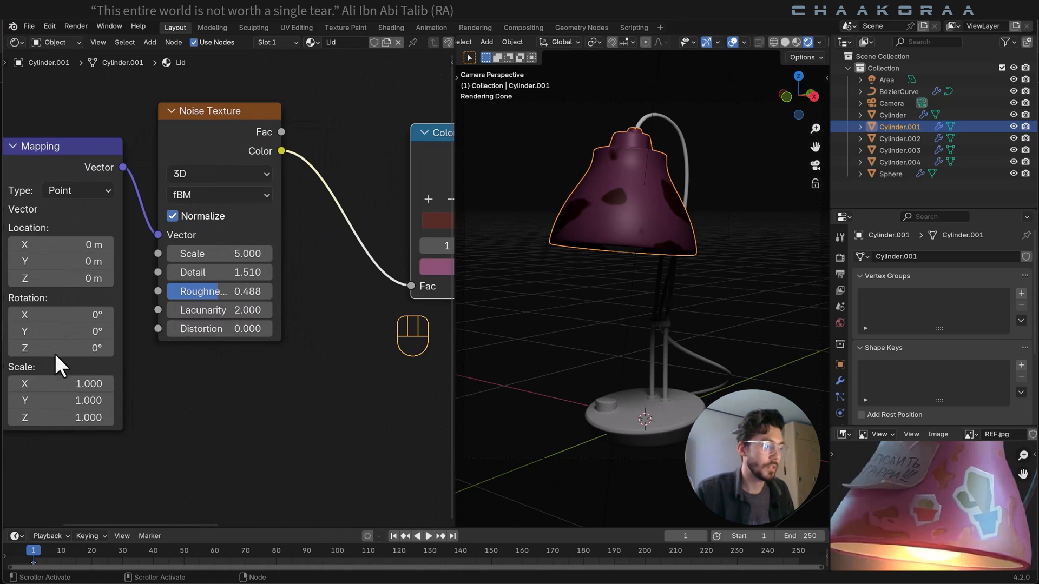
{"action": "left_click_drag", "start_coordinate": [54, 278], "coordinate": [93, 278]}
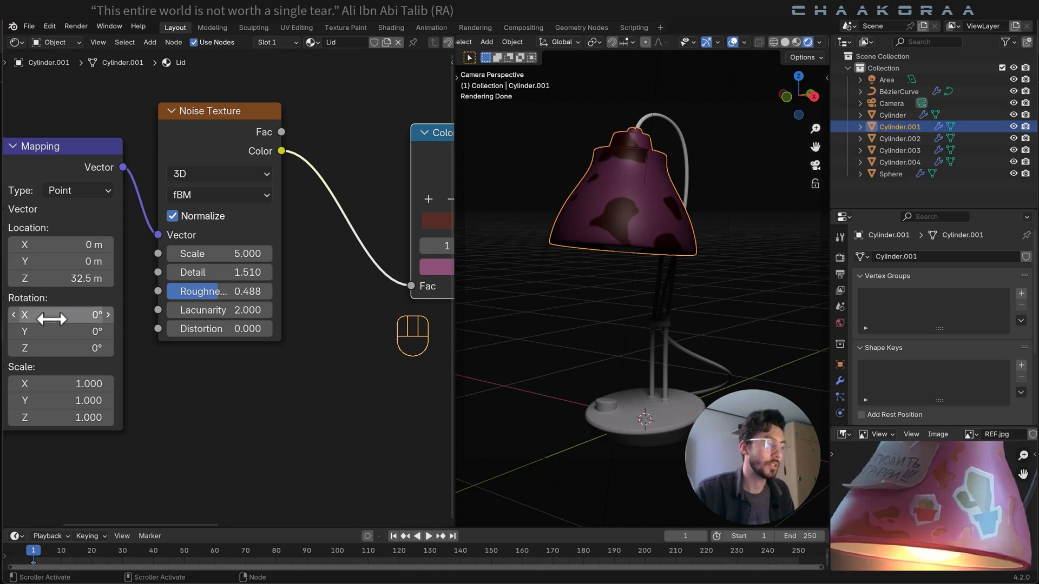
{"action": "key", "text": "ctrl+x"}
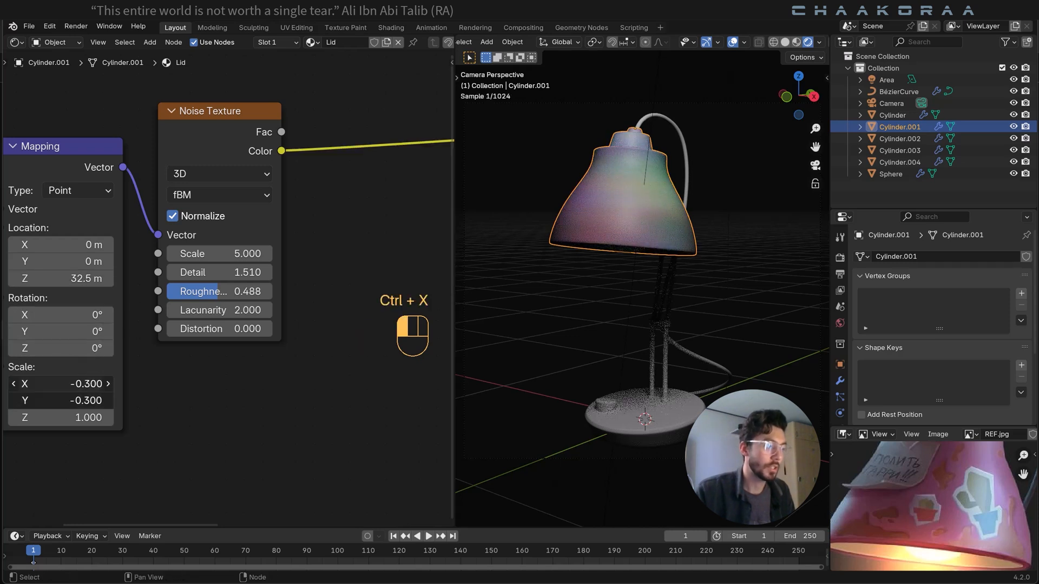
{"action": "key", "text": "ctrl+z"}
{"action": "key", "text": "ctrl+z"}
{"action": "scroll", "coordinate": [241, 368], "scroll_direction": "down", "scroll_amount": 3}
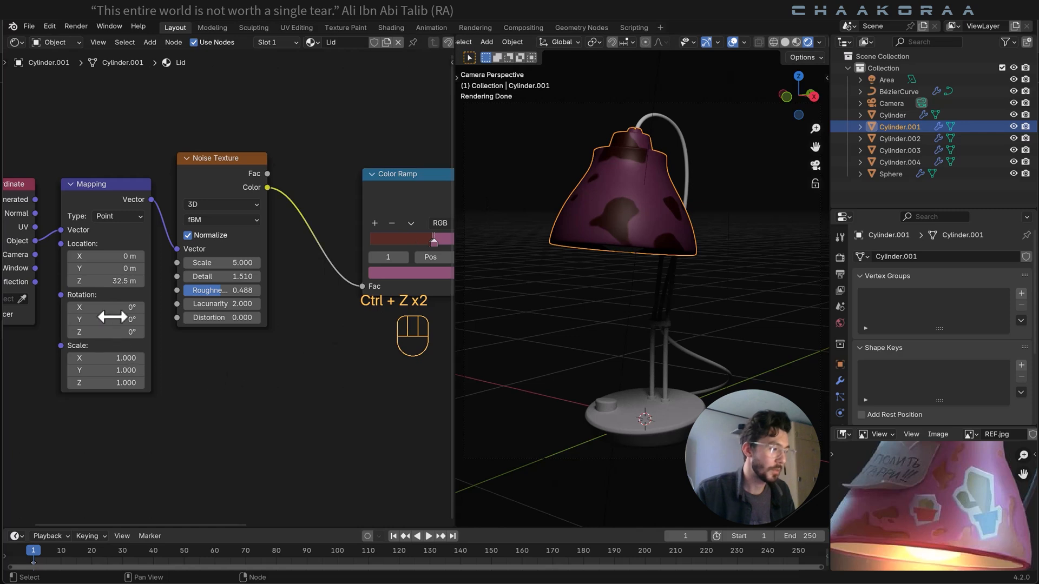
Reset the Mapping node's Z location to 0 m.
{"action": "scroll", "coordinate": [115, 280], "scroll_direction": "up", "scroll_amount": 1}
{"action": "left_click", "coordinate": [97, 279]}
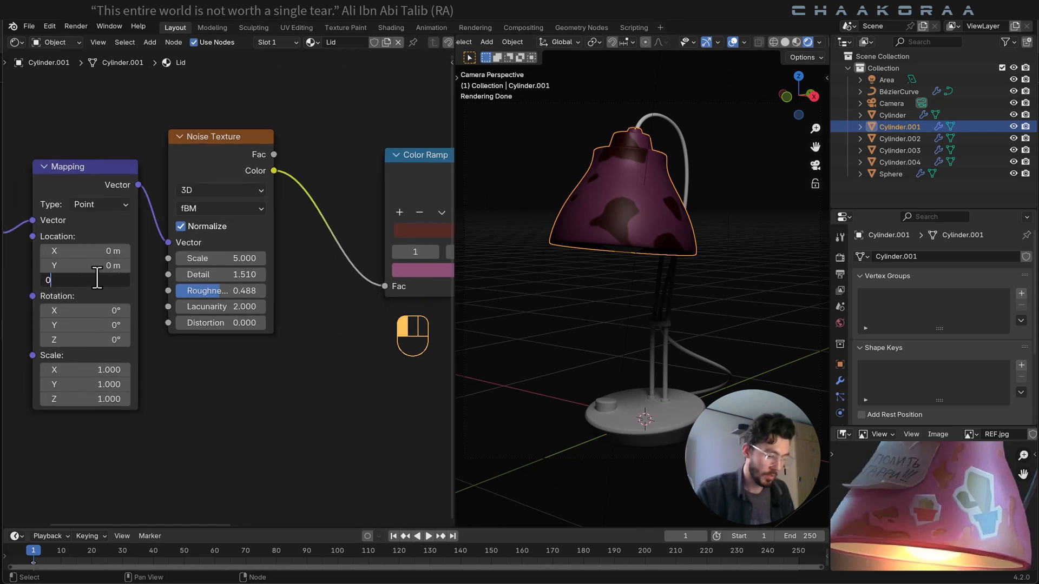
{"action": "type", "text": "0"}
{"action": "key", "text": "Return"}
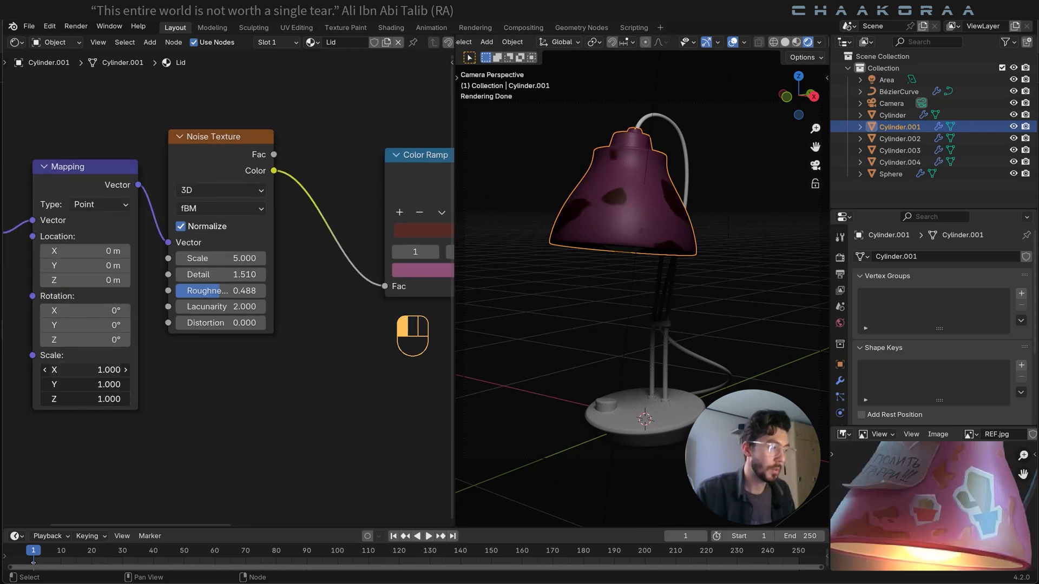
Set the Mapping node's X, Y and Z scale to about 1.120 and check the lampshade pattern from another angle.
{"action": "mouse_move", "coordinate": [86, 399]}
{"action": "left_mouse_down"}
{"action": "mouse_move", "coordinate": [111, 399]}
{"action": "mouse_move", "coordinate": [57, 399]}
{"action": "mouse_move", "coordinate": [87, 399]}
{"action": "left_mouse_up"}
{"action": "left_click_drag", "start_coordinate": [85, 370], "coordinate": [78, 370], "text": "shift"}
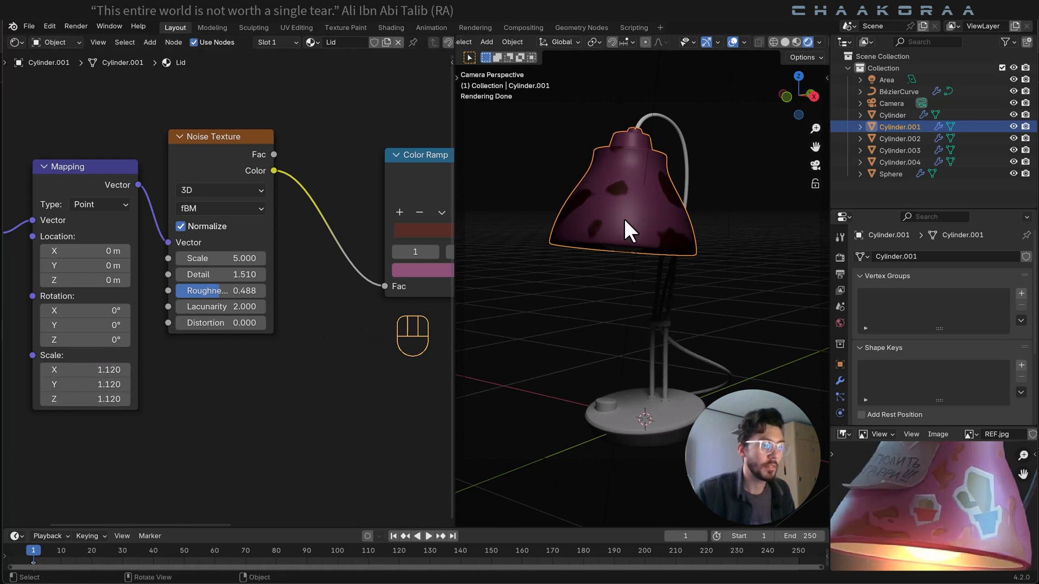
{"action": "middle_click_drag", "start_coordinate": [651, 228], "coordinate": [629, 298]}
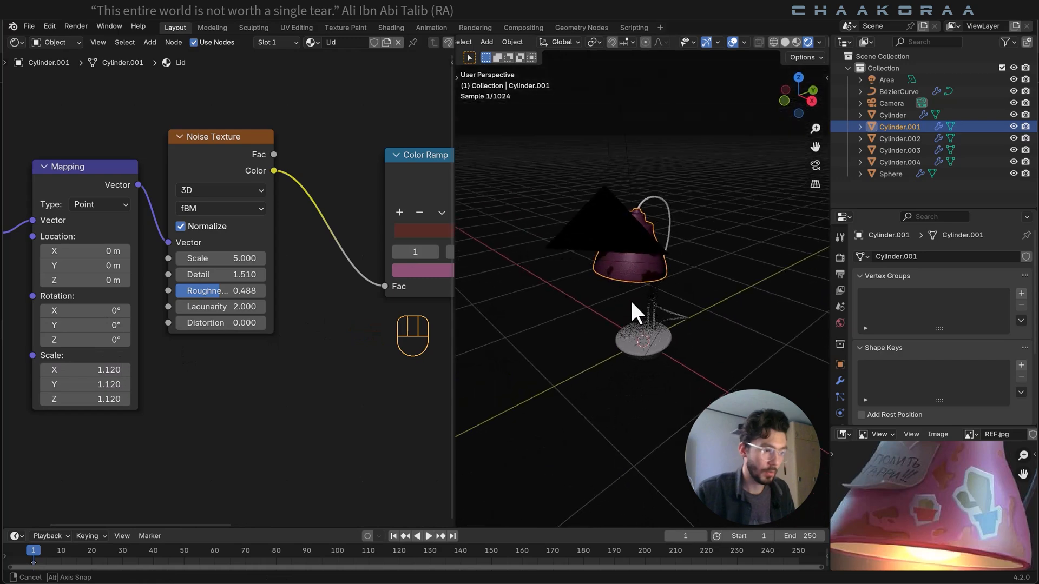
{"action": "key", "text": "KP_0"}
Add a Bump node below the Color Ramp and link its Normal output to the Principled BSDF's Normal input.
{"action": "scroll", "coordinate": [346, 296], "scroll_direction": "down", "scroll_amount": 4}
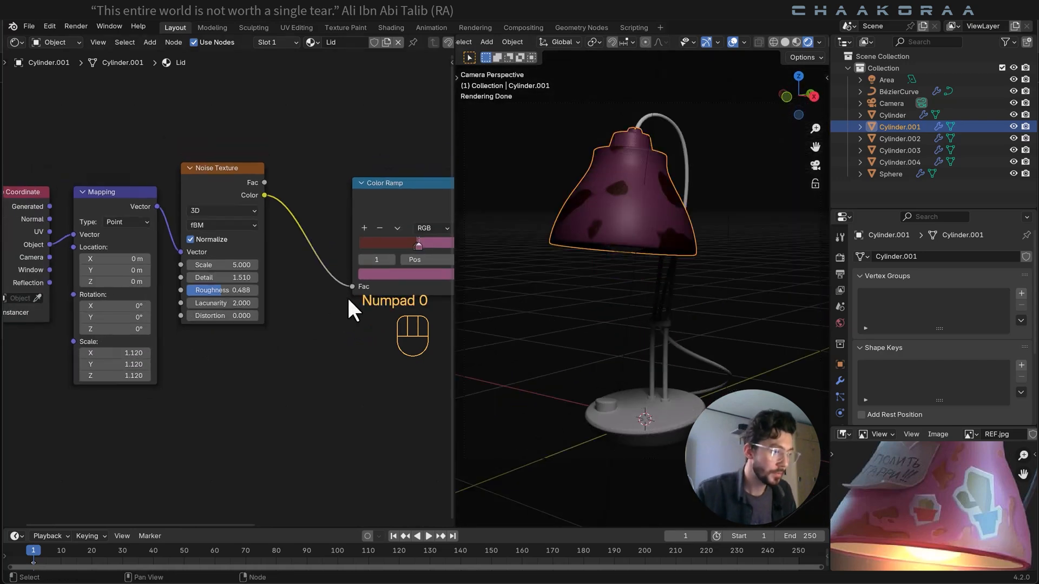
{"action": "middle_click_drag", "start_coordinate": [346, 296], "coordinate": [192, 283]}
{"action": "scroll", "coordinate": [293, 262], "scroll_direction": "down", "scroll_amount": 2}
{"action": "middle_click_drag", "start_coordinate": [293, 262], "coordinate": [242, 256]}
{"action": "scroll", "coordinate": [241, 257], "scroll_direction": "up", "scroll_amount": 3}
{"action": "scroll", "coordinate": [242, 259], "scroll_direction": "up", "scroll_amount": 1}
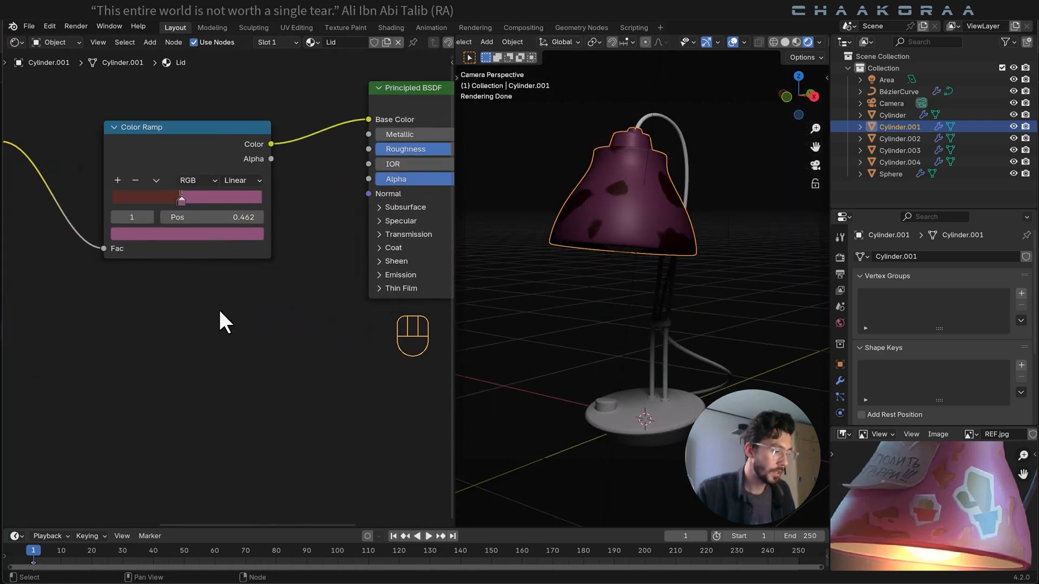
{"action": "key", "text": "shift+a"}
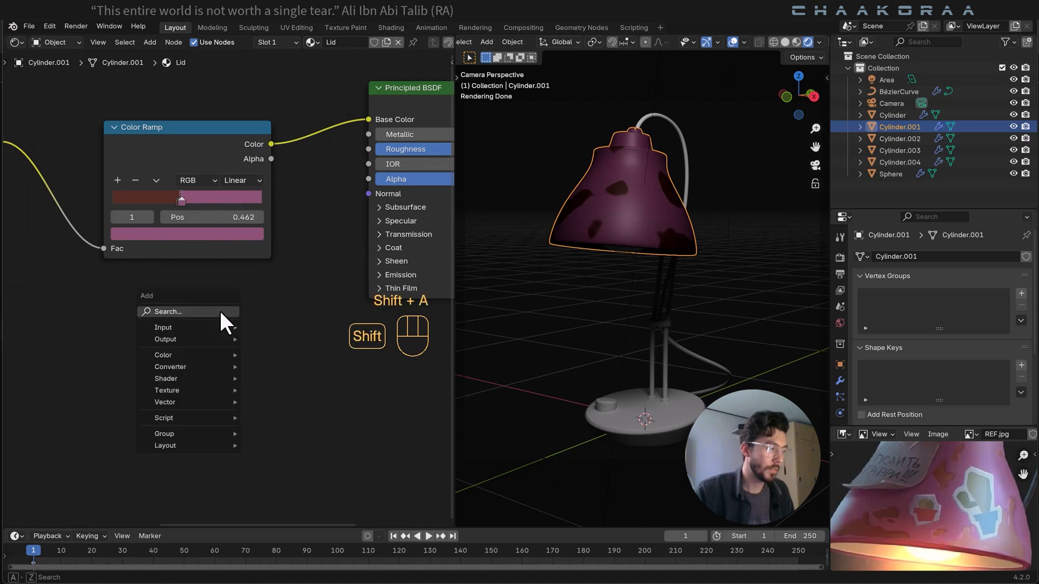
{"action": "type", "text": "bu"}
{"action": "key", "text": "Return"}
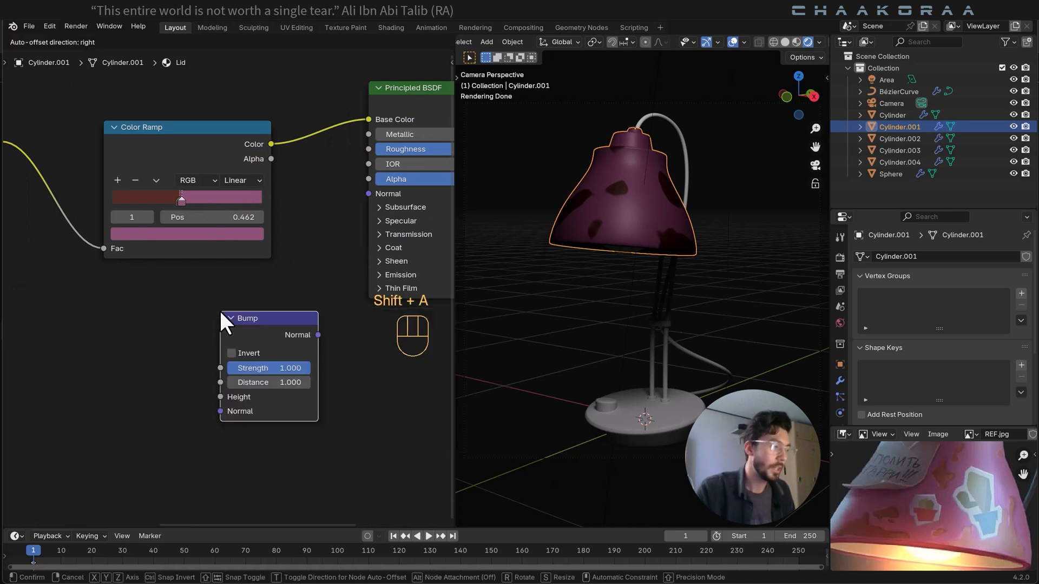
{"action": "left_click", "coordinate": [135, 301]}
{"action": "left_click_drag", "start_coordinate": [234, 326], "coordinate": [368, 193]}
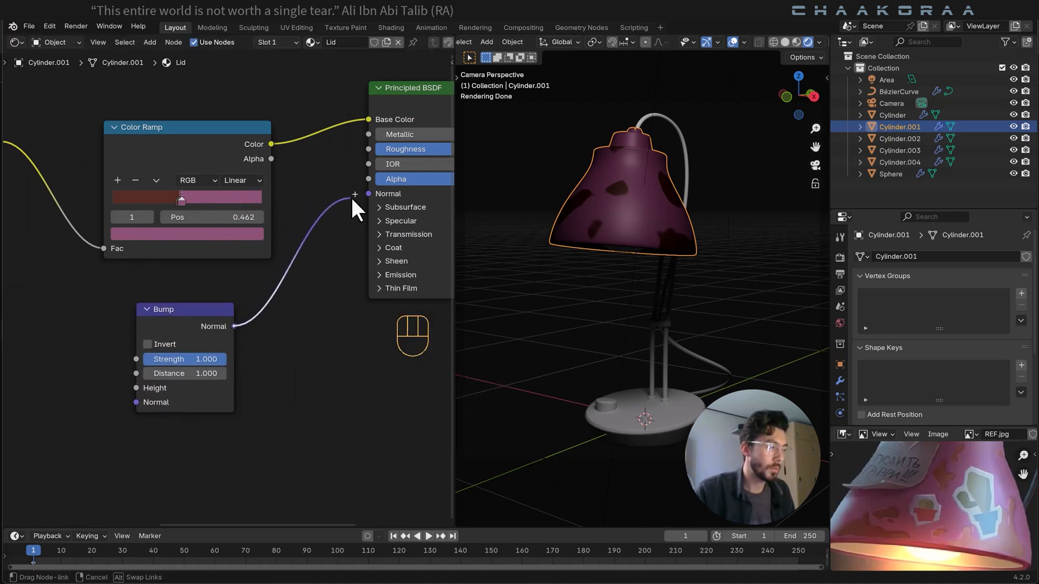
Move the Color Ramp and the texture nodes feeding it farther away from the Bump node and Principled BSDF.
{"action": "scroll", "coordinate": [184, 278], "scroll_direction": "down", "scroll_amount": 3}
{"action": "middle_click_drag", "start_coordinate": [184, 278], "coordinate": [290, 204]}
{"action": "scroll", "coordinate": [323, 172], "scroll_direction": "down", "scroll_amount": 2}
{"action": "left_click_drag", "start_coordinate": [322, 172], "coordinate": [43, 242]}
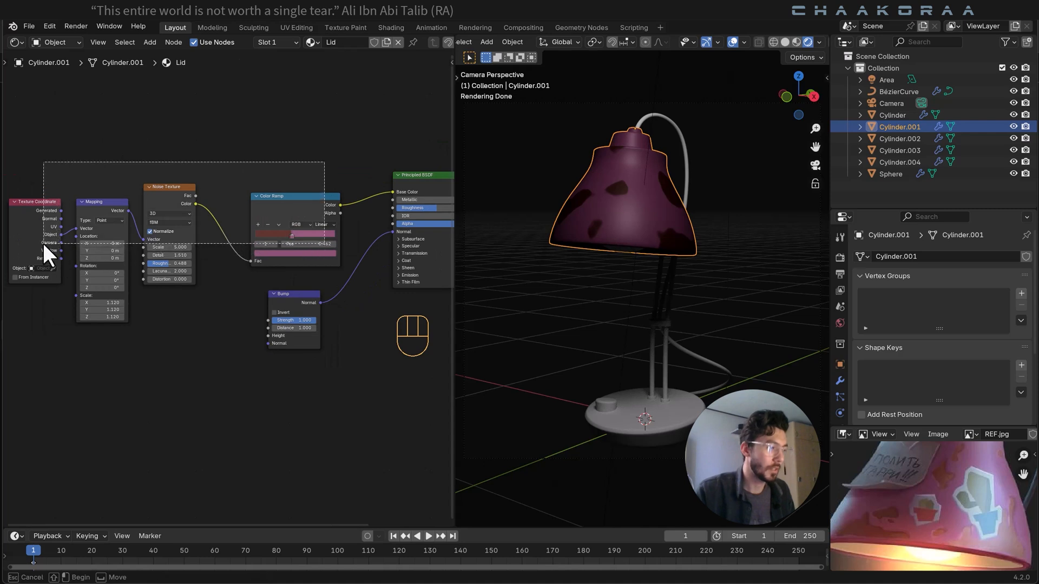
{"action": "key", "text": "g"}
{"action": "left_click", "coordinate": [214, 287]}
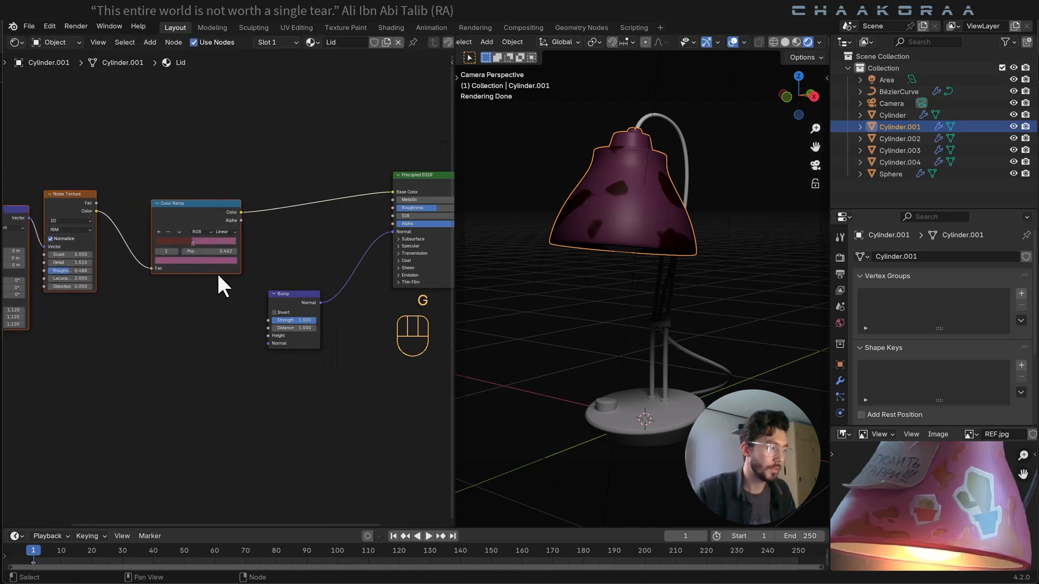
Link the Color Ramp's Color output to the Bump node's Height input.
{"action": "scroll", "coordinate": [222, 275], "scroll_direction": "up", "scroll_amount": 2}
{"action": "left_click_drag", "start_coordinate": [251, 347], "coordinate": [214, 178]}
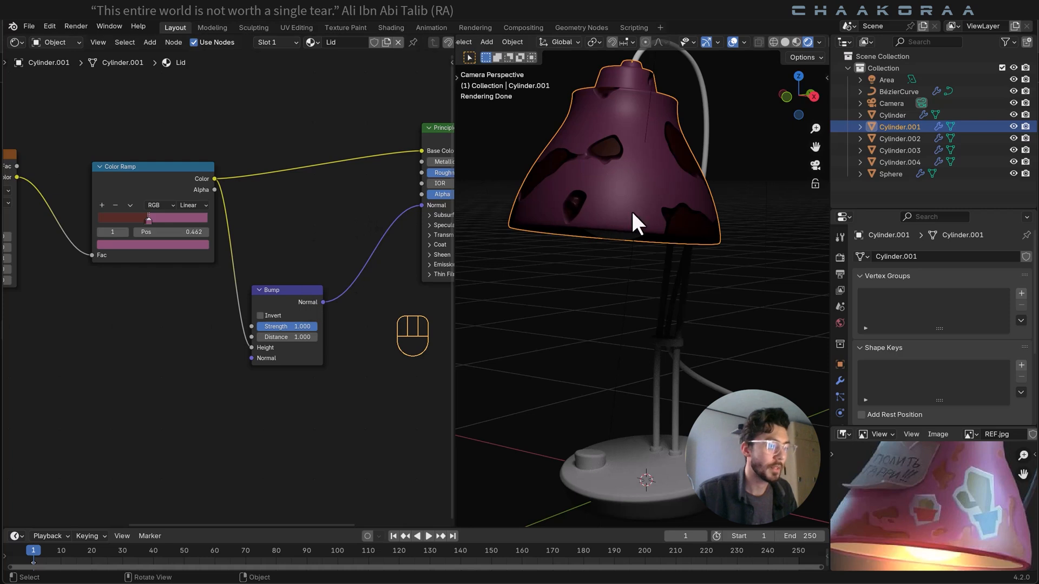
{"action": "scroll", "coordinate": [303, 331], "scroll_direction": "up", "scroll_amount": 3}
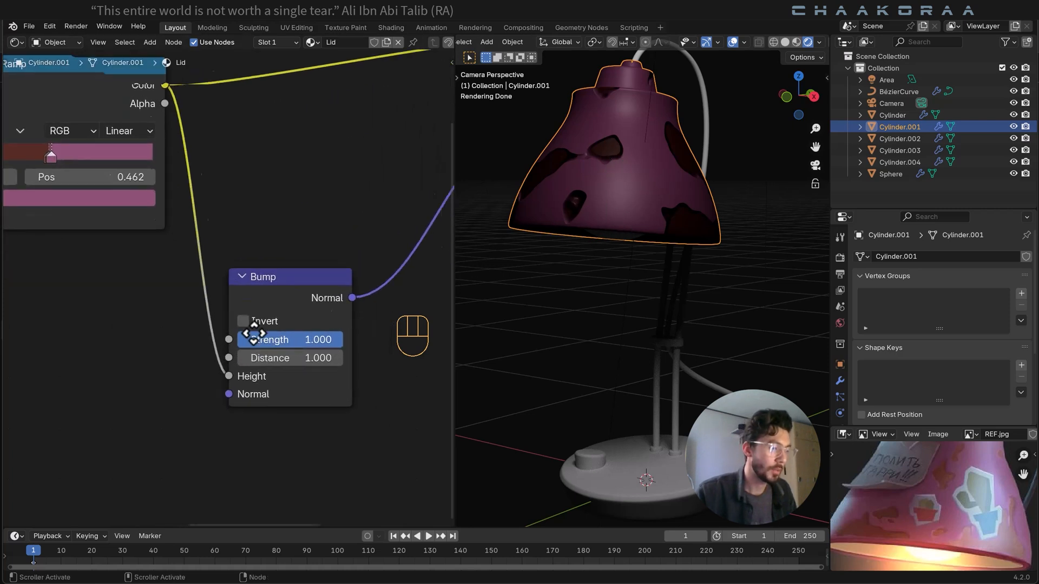
Set the Bump node's strength to about 0.144 and check the softened patches on the lampshade.
{"action": "left_click_drag", "start_coordinate": [302, 329], "coordinate": [212, 329]}
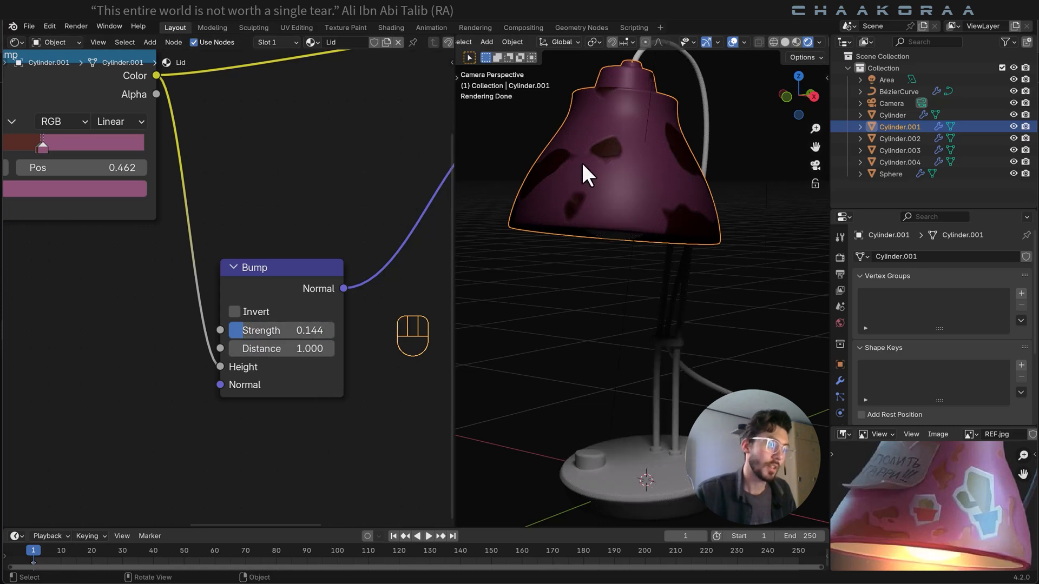
{"action": "scroll", "coordinate": [581, 160], "scroll_direction": "down", "scroll_amount": 3}
{"action": "left_click", "coordinate": [559, 170]}
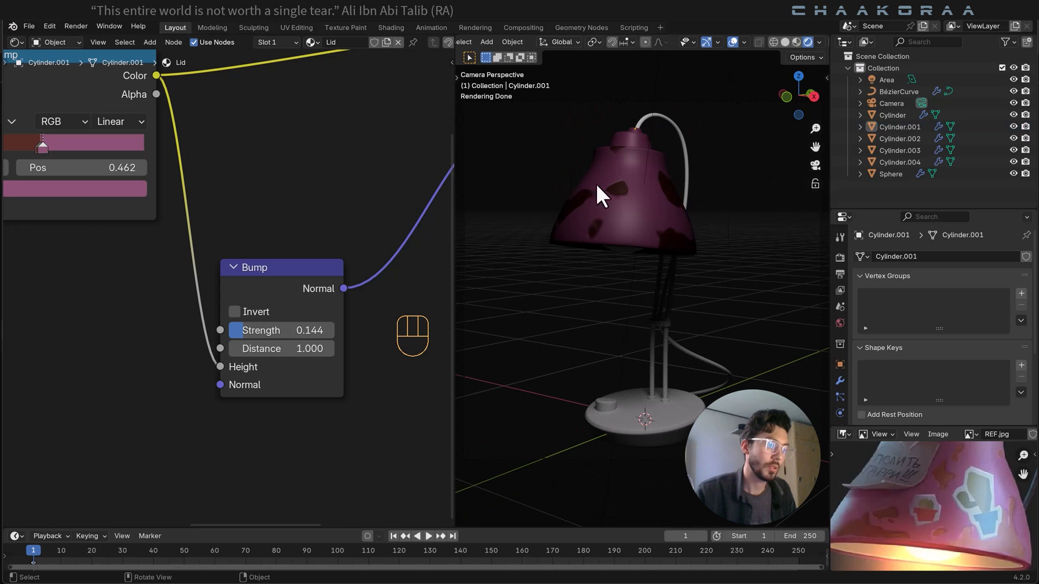
{"action": "left_click", "coordinate": [618, 219]}
{"action": "middle_click_drag", "start_coordinate": [144, 162], "coordinate": [299, 190]}
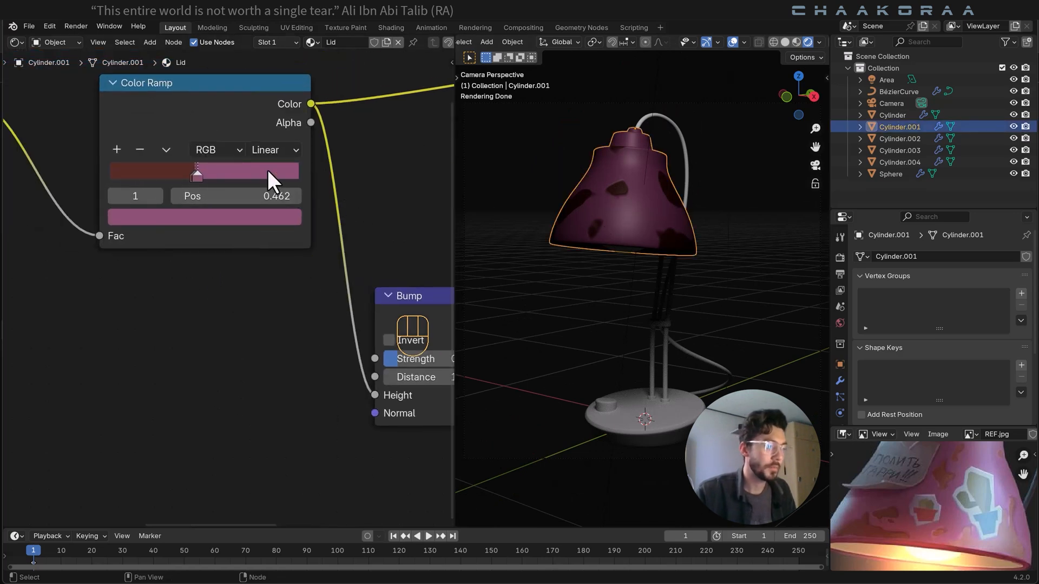
Duplicate the area light in top view, offsetting the copy about -2.04 m in X and 1.93 m in Y to behind the lamp.
{"action": "scroll", "coordinate": [606, 194], "scroll_direction": "down", "scroll_amount": 2}
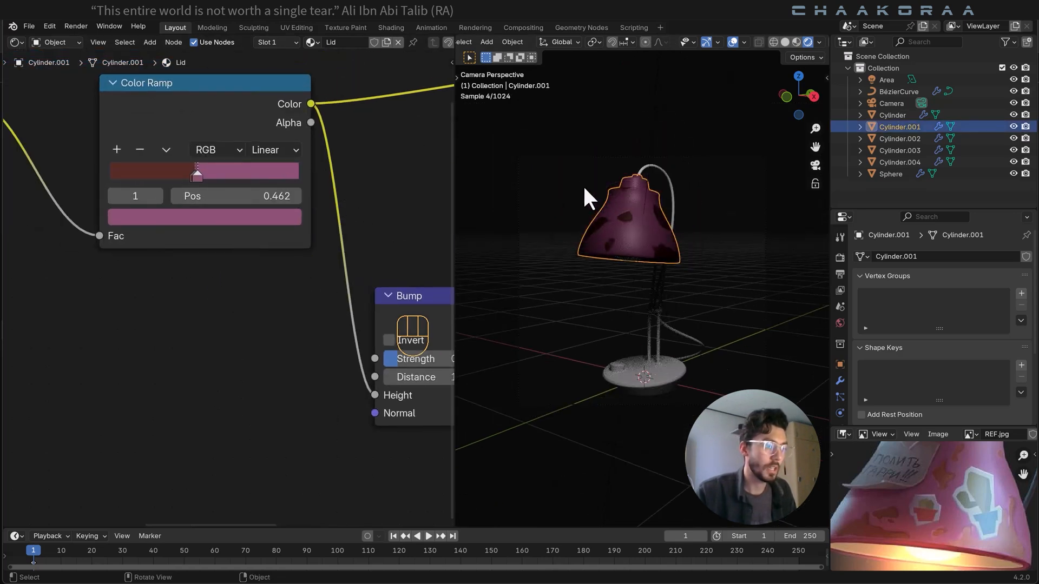
{"action": "left_click", "coordinate": [584, 188]}
{"action": "middle_click_drag", "start_coordinate": [649, 260], "coordinate": [695, 308]}
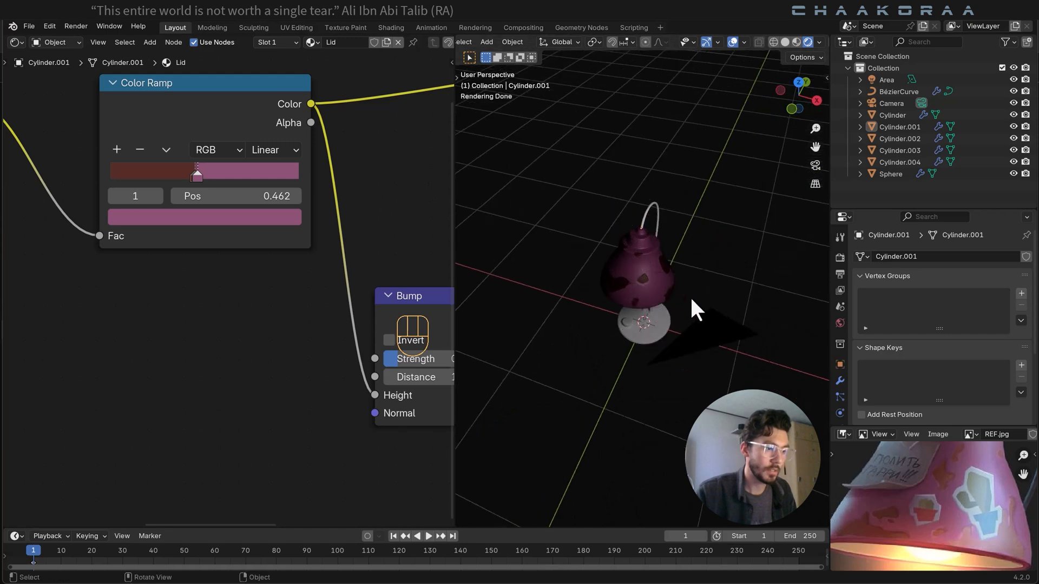
{"action": "scroll", "coordinate": [695, 308], "scroll_direction": "down", "scroll_amount": 2}
{"action": "left_click", "coordinate": [758, 264]}
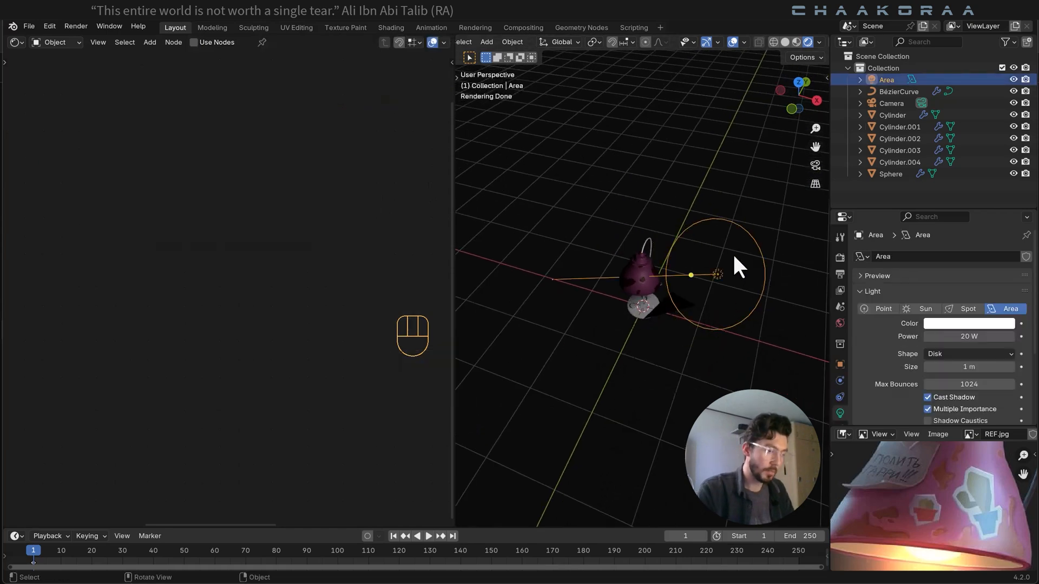
{"action": "key", "text": "KP_7"}
{"action": "key", "text": "shift+d"}
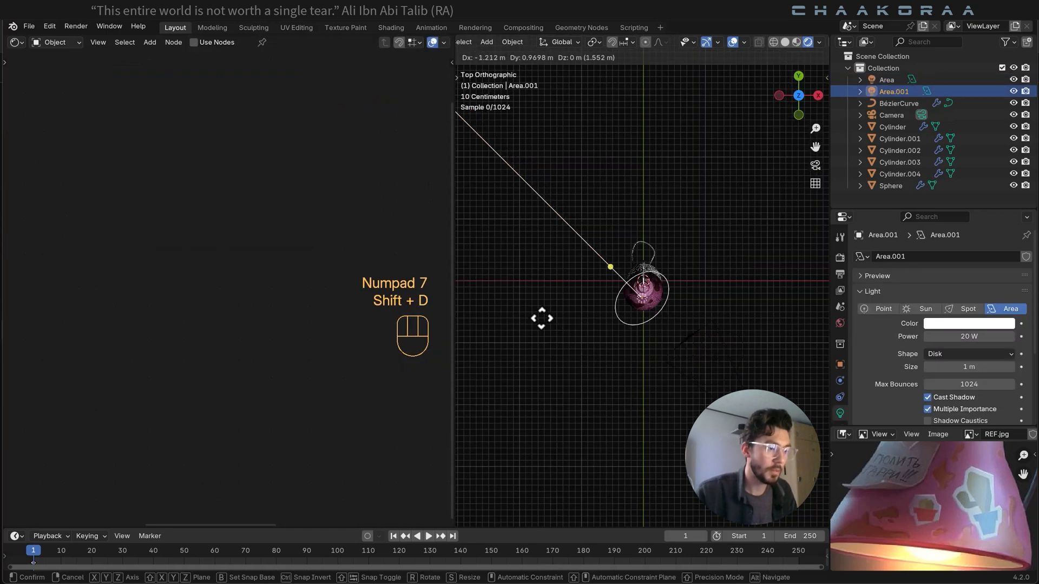
{"action": "left_click", "coordinate": [502, 272]}
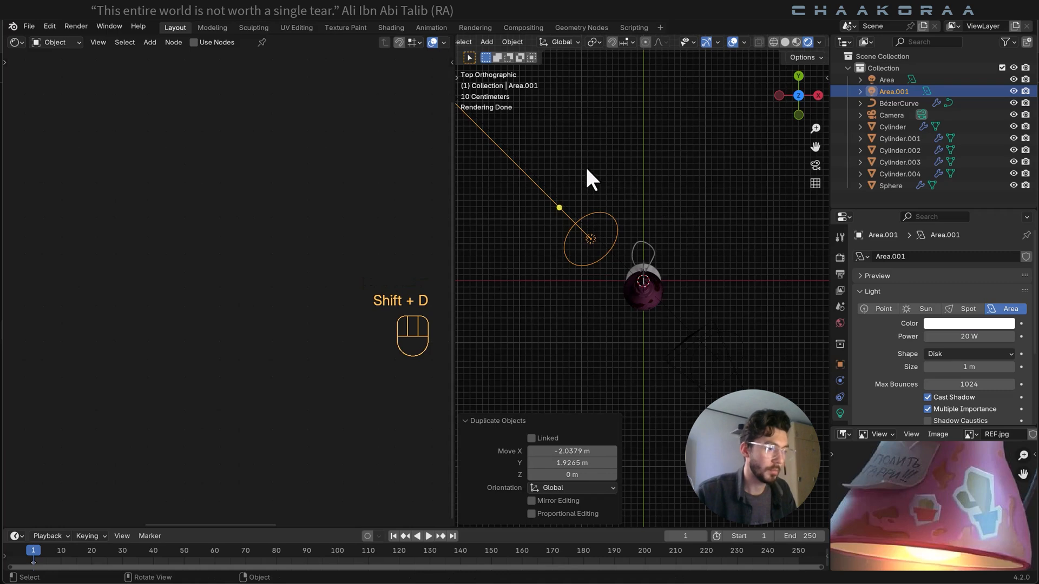
Rotate the duplicated light about 179° around the vertical axis to face the lamp, and lower it about 1.07 m.
{"action": "key", "text": "r"}
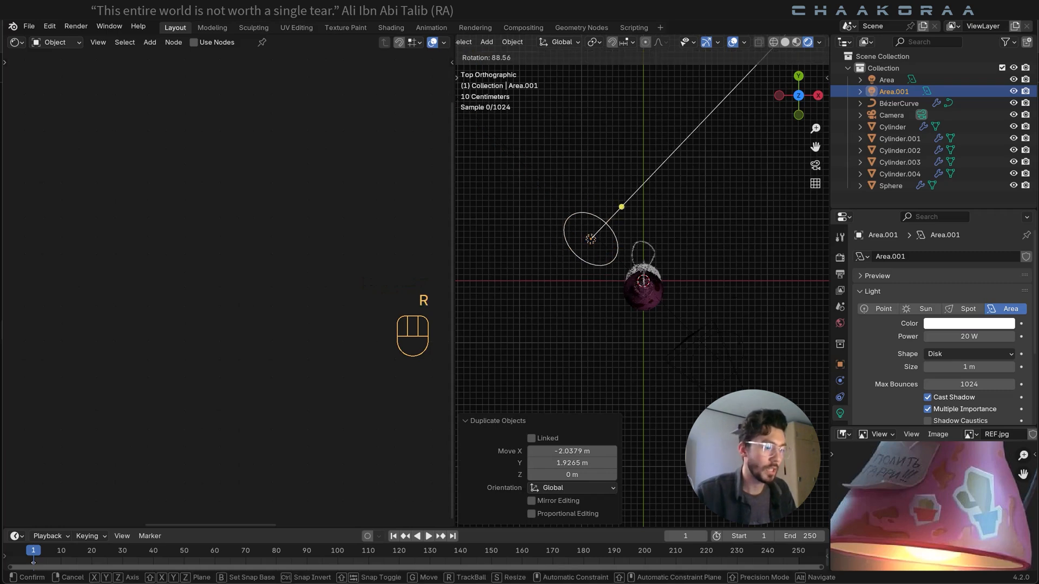
{"action": "left_click", "coordinate": [662, 298]}
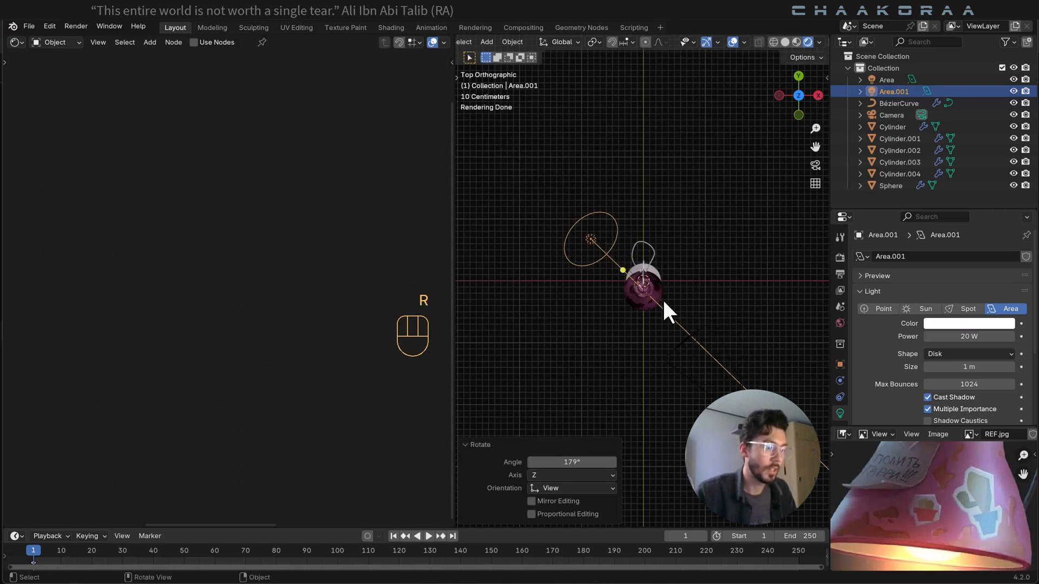
{"action": "middle_click_drag", "start_coordinate": [662, 298], "coordinate": [671, 246]}
{"action": "key", "text": "g"}
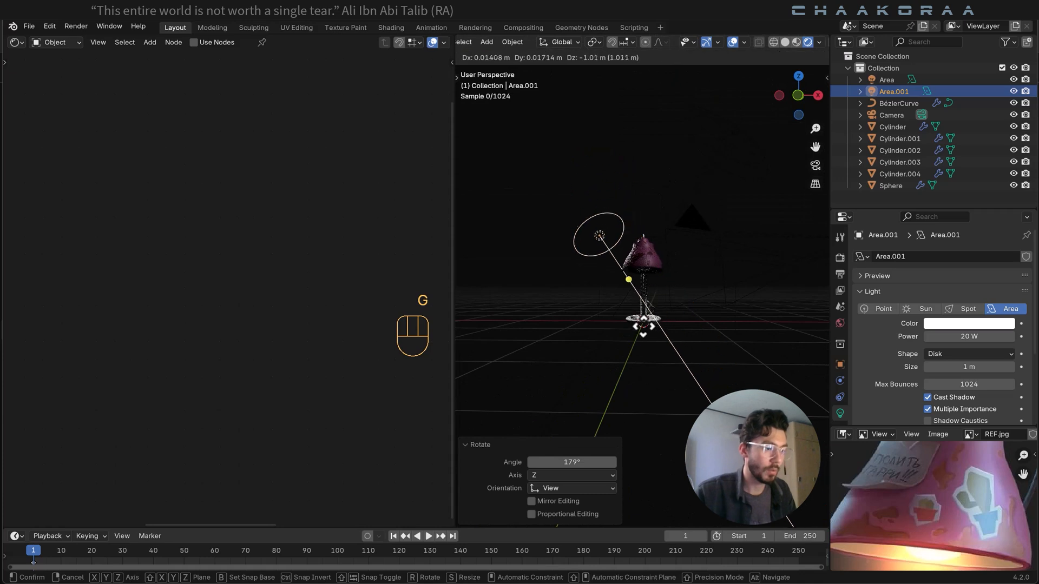
{"action": "left_click", "coordinate": [642, 324]}
Nudge the rear light about 0.13 m in X, and shift it about -0.24 m X, -0.21 m Y and -0.17 m Z in camera view.
{"action": "mouse_move", "coordinate": [641, 322]}
{"action": "middle_mouse_down"}
{"action": "mouse_move", "coordinate": [616, 323]}
{"action": "mouse_move", "coordinate": [648, 306]}
{"action": "middle_mouse_up"}
{"action": "scroll", "coordinate": [614, 314], "scroll_direction": "up", "scroll_amount": 4}
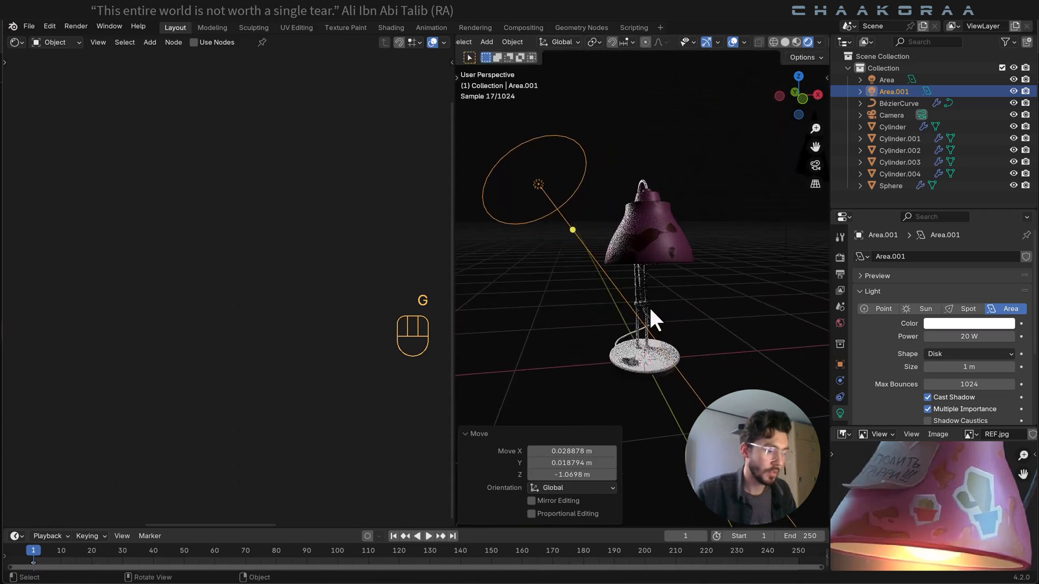
{"action": "key", "text": "g"}
{"action": "left_click", "coordinate": [647, 304]}
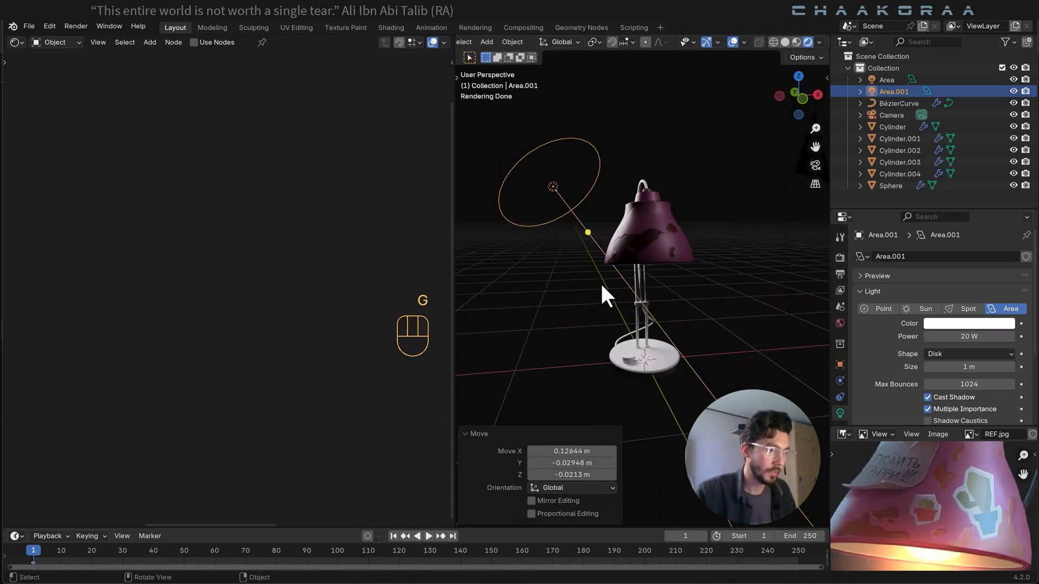
{"action": "key", "text": "KP_0"}
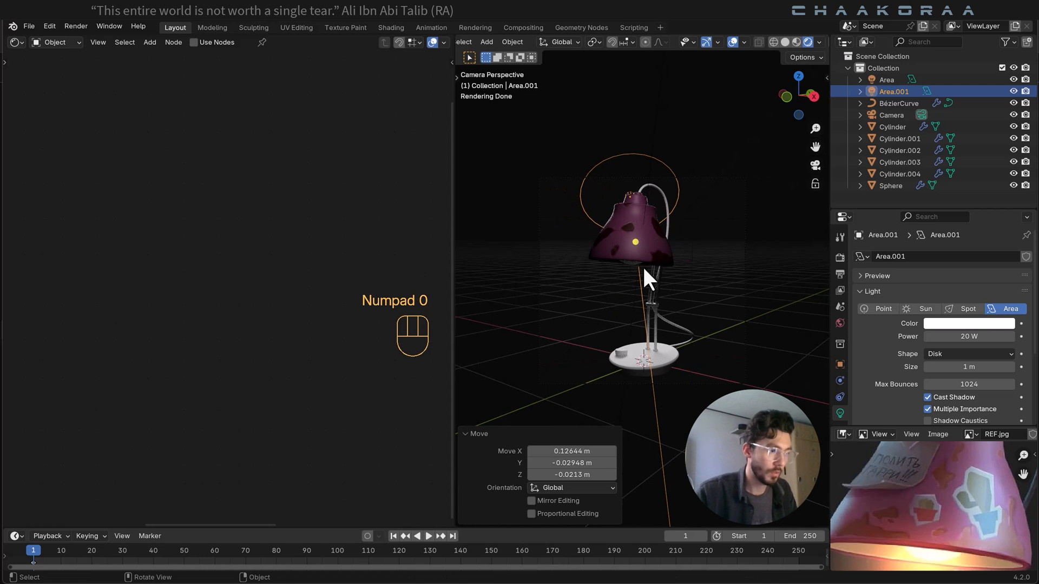
{"action": "scroll", "coordinate": [638, 273], "scroll_direction": "up", "scroll_amount": 3}
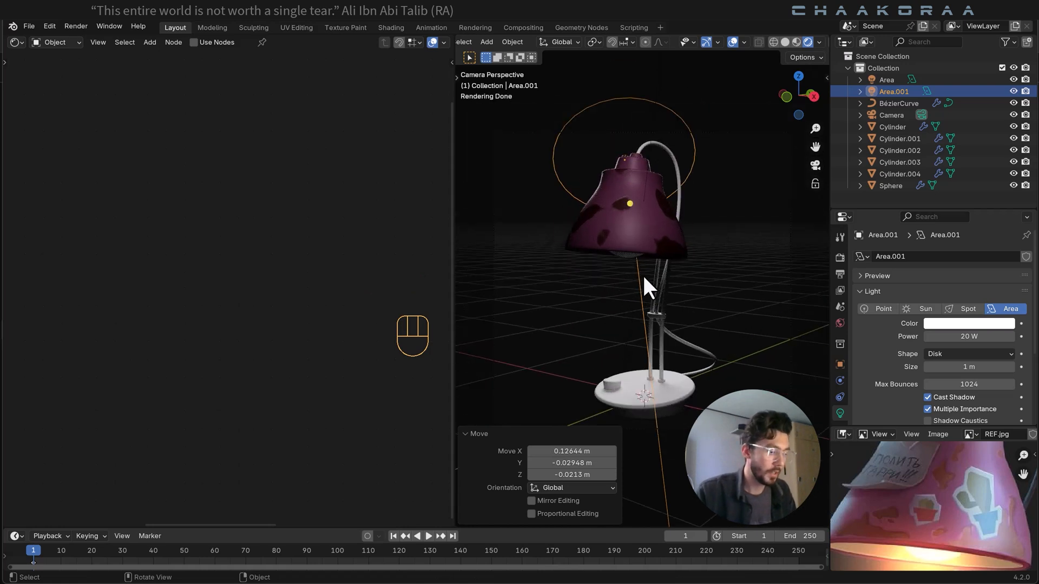
{"action": "key", "text": "g"}
{"action": "left_click", "coordinate": [595, 298]}
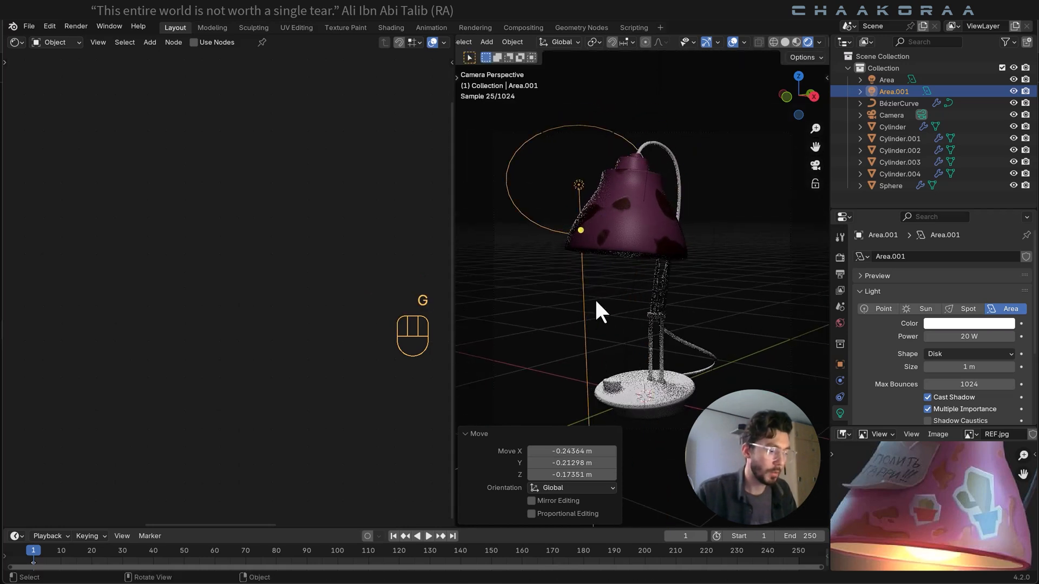
Trackball-rotate the rear area light by about -40.7° and 4.6° so it aims across the lampshade.
{"action": "key", "text": "r"}
{"action": "key", "text": "r"}
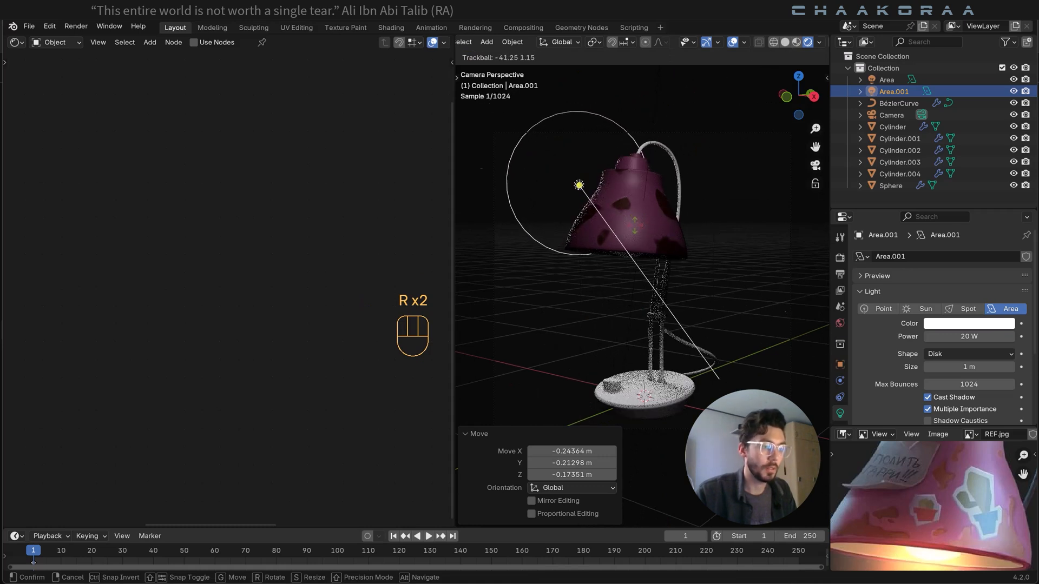
{"action": "left_click", "coordinate": [637, 227]}
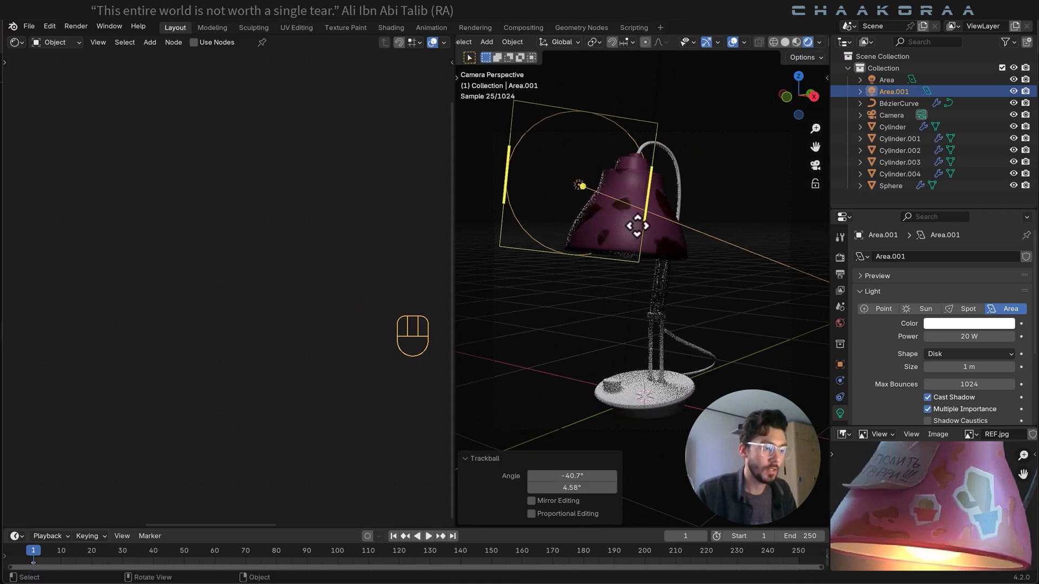
Set the rear light's power to 5 W and its disk size to about 0.689 m, and lower it about 0.13 m.
{"action": "left_click", "coordinate": [971, 336]}
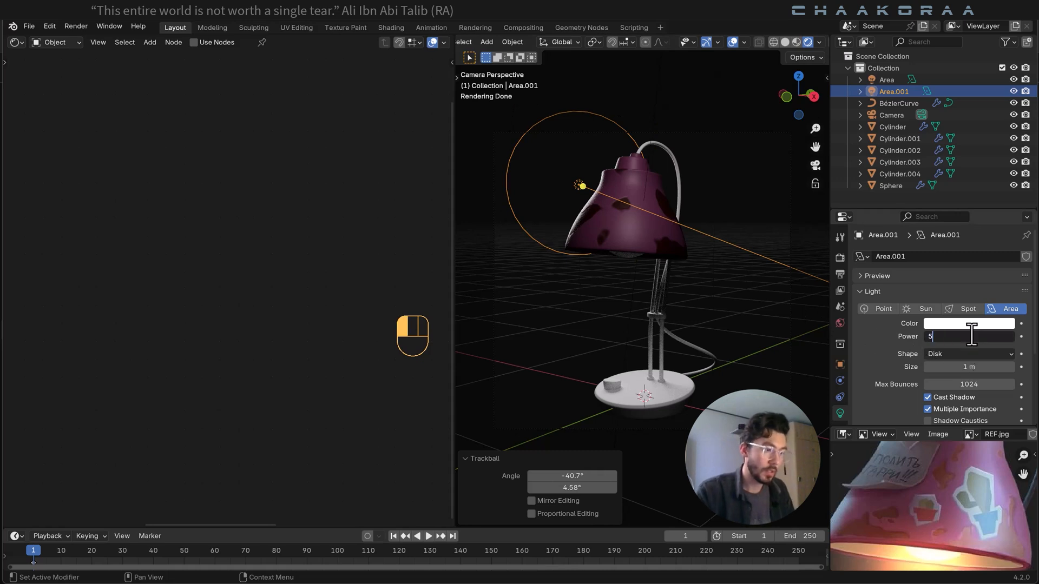
{"action": "key", "text": "Return"}
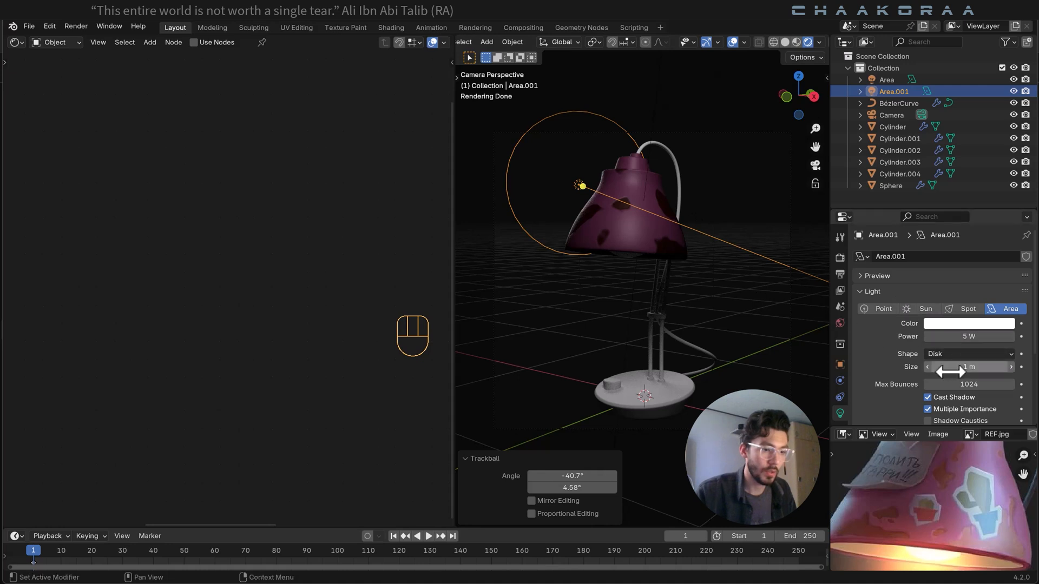
{"action": "left_click_drag", "start_coordinate": [969, 367], "coordinate": [938, 366], "text": "shift"}
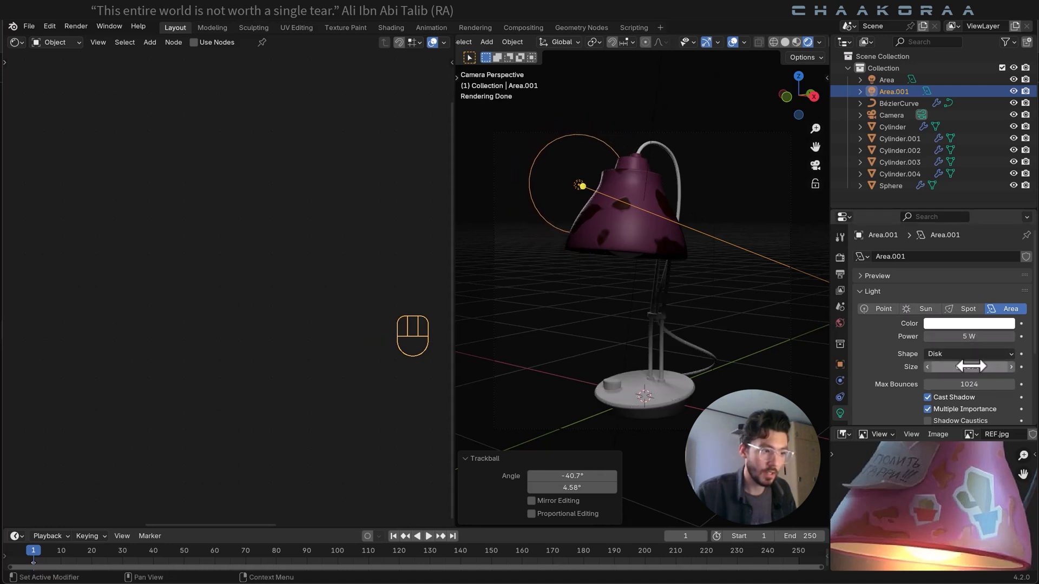
{"action": "key", "text": "g"}
{"action": "left_click", "coordinate": [631, 234]}
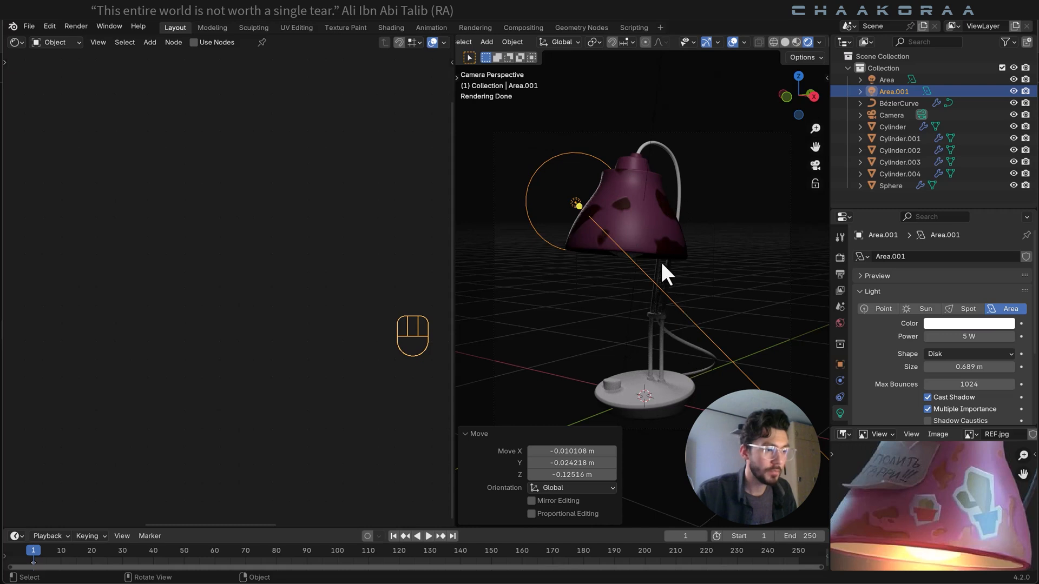
Tint the original front area light's color a very pale pink.
{"action": "left_click", "coordinate": [649, 150]}
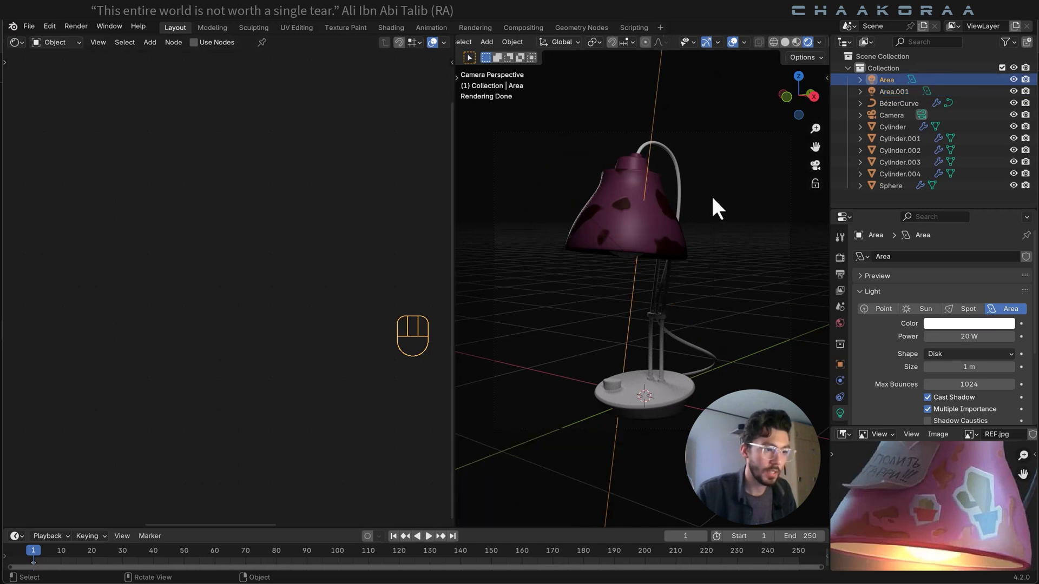
{"action": "left_click", "coordinate": [959, 324]}
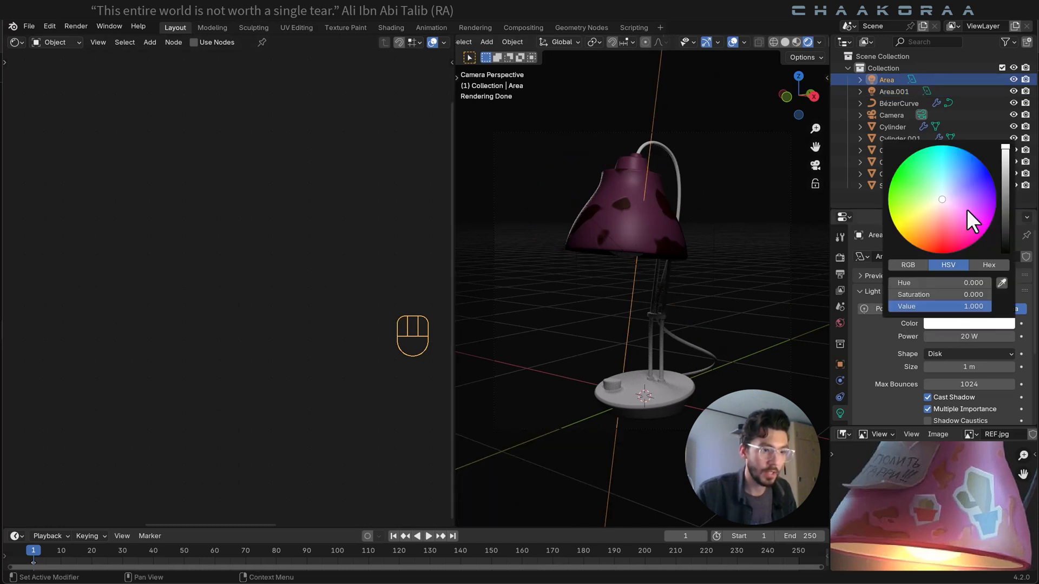
{"action": "left_click_drag", "start_coordinate": [967, 210], "coordinate": [945, 201]}
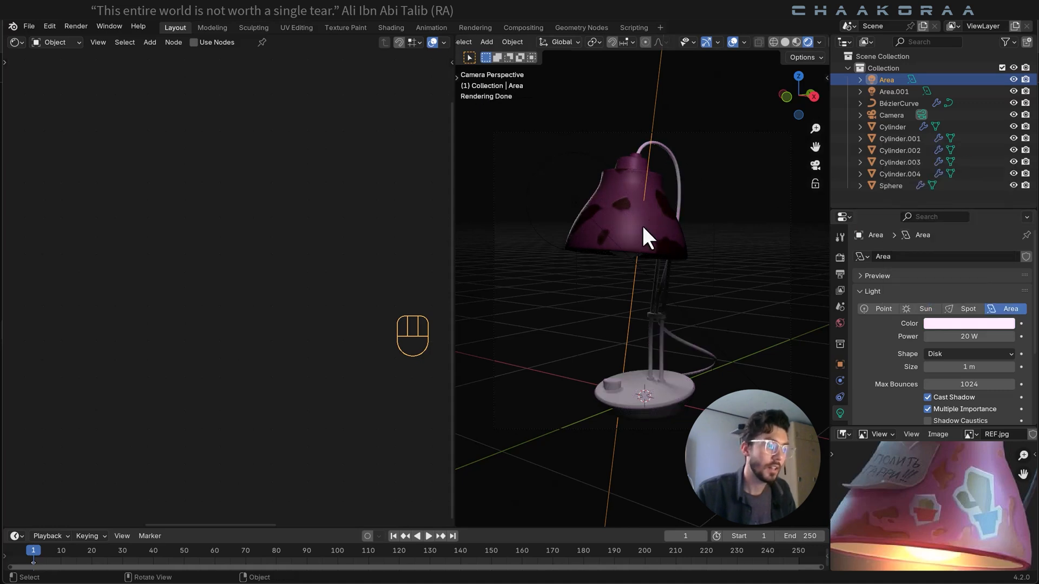
Duplicate the pink-tinted front light in top view, offsetting the copy about -0.28 m in X and -0.22 m in Y.
{"action": "middle_click_drag", "start_coordinate": [641, 226], "coordinate": [671, 297]}
{"action": "scroll", "coordinate": [668, 299], "scroll_direction": "down", "scroll_amount": 4}
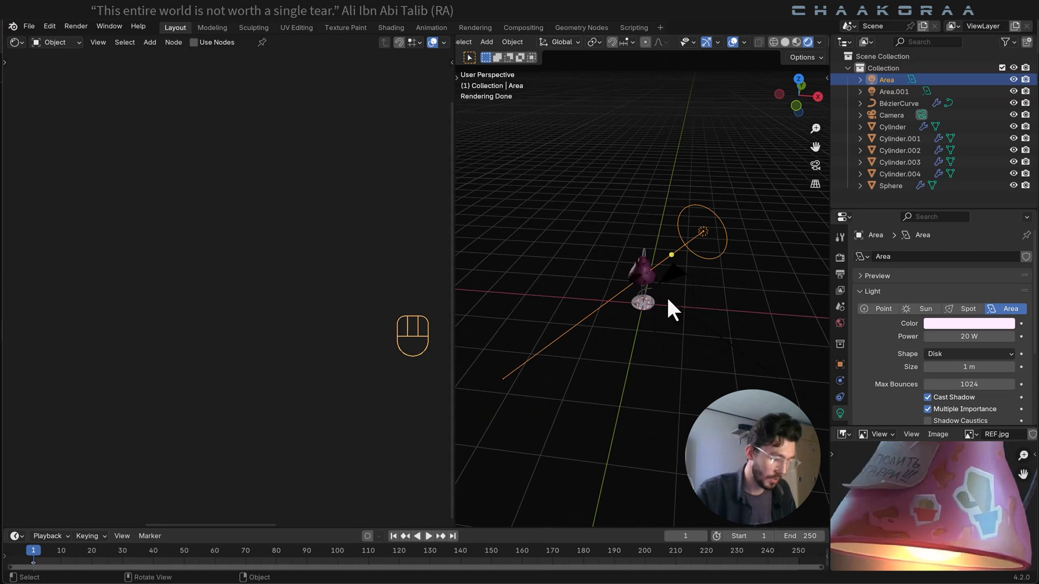
{"action": "key", "text": "KP_7"}
{"action": "scroll", "coordinate": [676, 318], "scroll_direction": "up", "scroll_amount": 2}
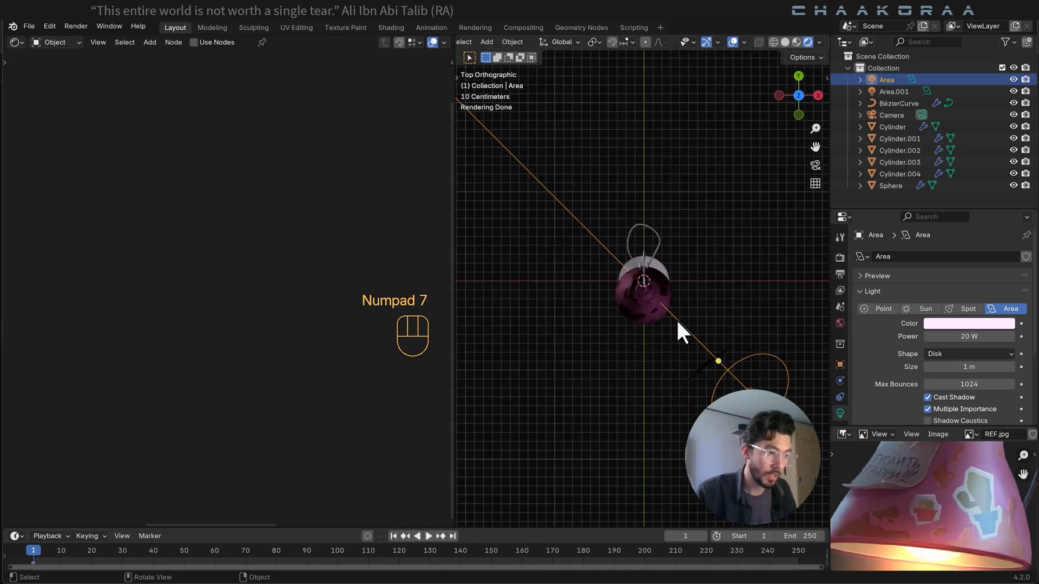
{"action": "middle_click_drag", "start_coordinate": [676, 318], "coordinate": [639, 270]}
{"action": "key", "text": "KP_7"}
{"action": "key", "text": "shift+d"}
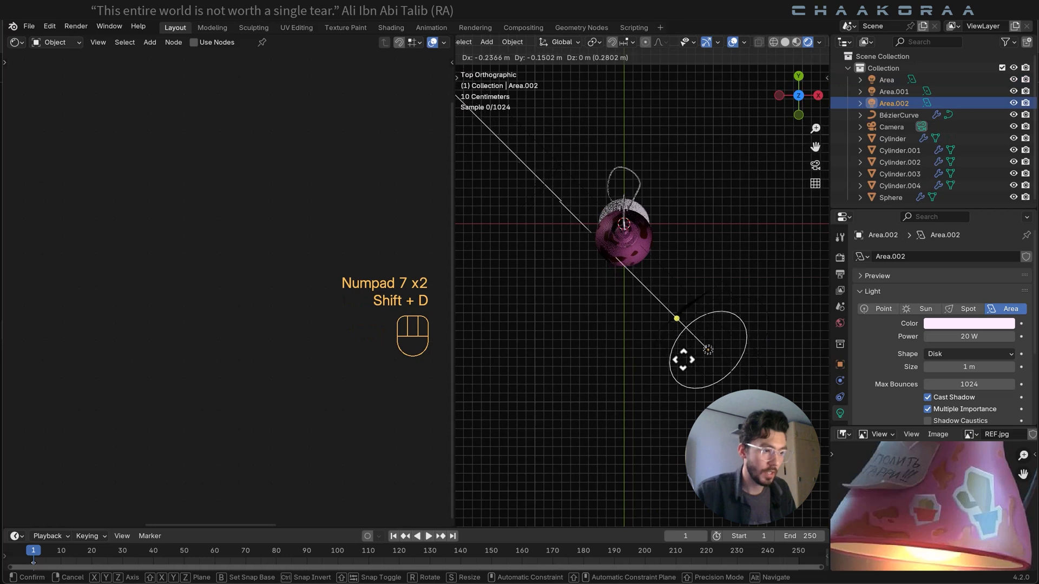
{"action": "left_click", "coordinate": [680, 362]}
Trackball-rotate the new front light by about 4° and -8°, and lower it about 0.77 m along Z.
{"action": "middle_click_drag", "start_coordinate": [680, 362], "coordinate": [663, 267]}
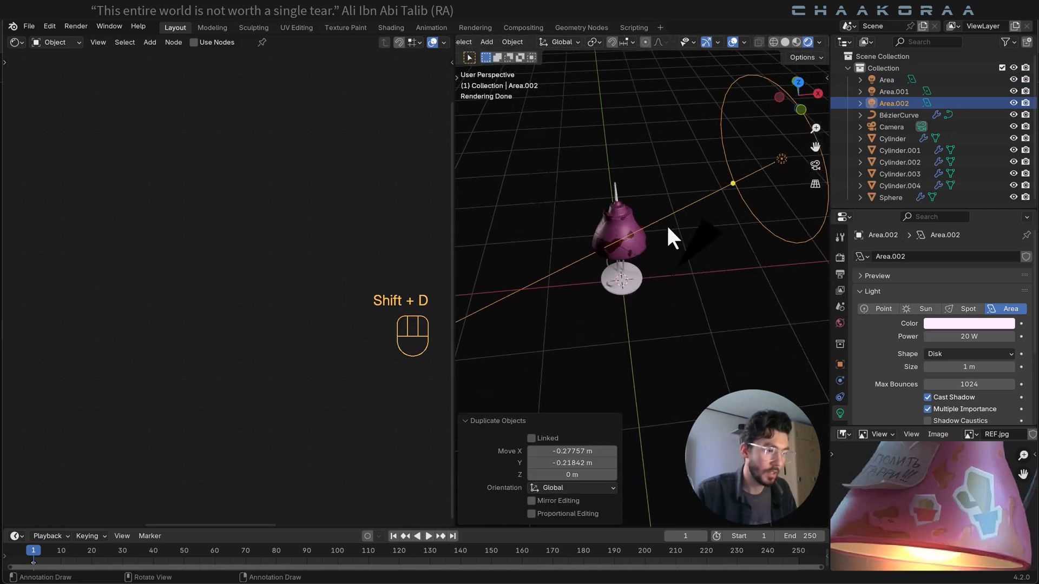
{"action": "key", "text": "r"}
{"action": "key", "text": "r"}
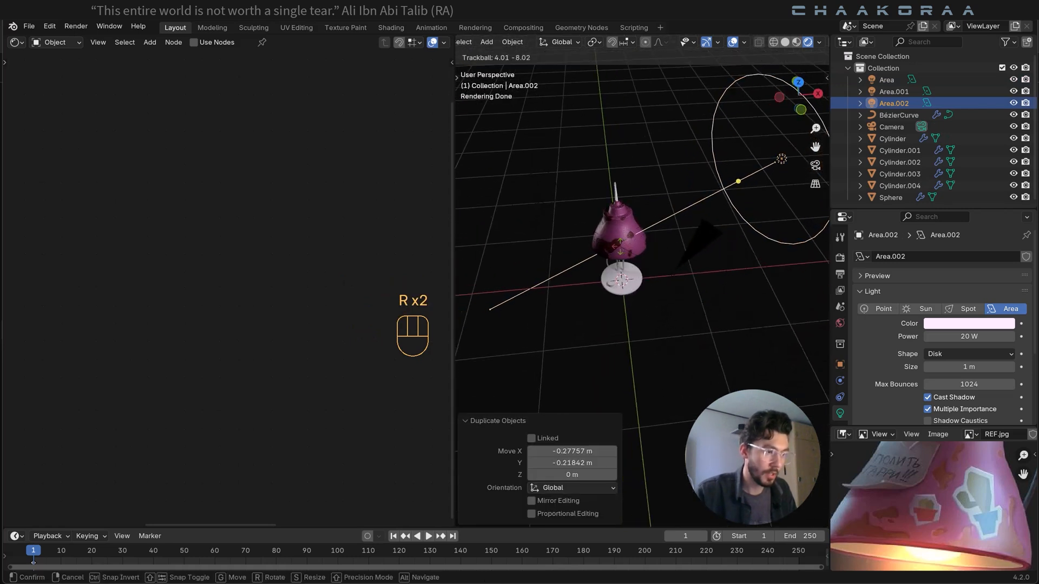
{"action": "left_click", "coordinate": [660, 248]}
{"action": "key", "text": "g"}
{"action": "key", "text": "z"}
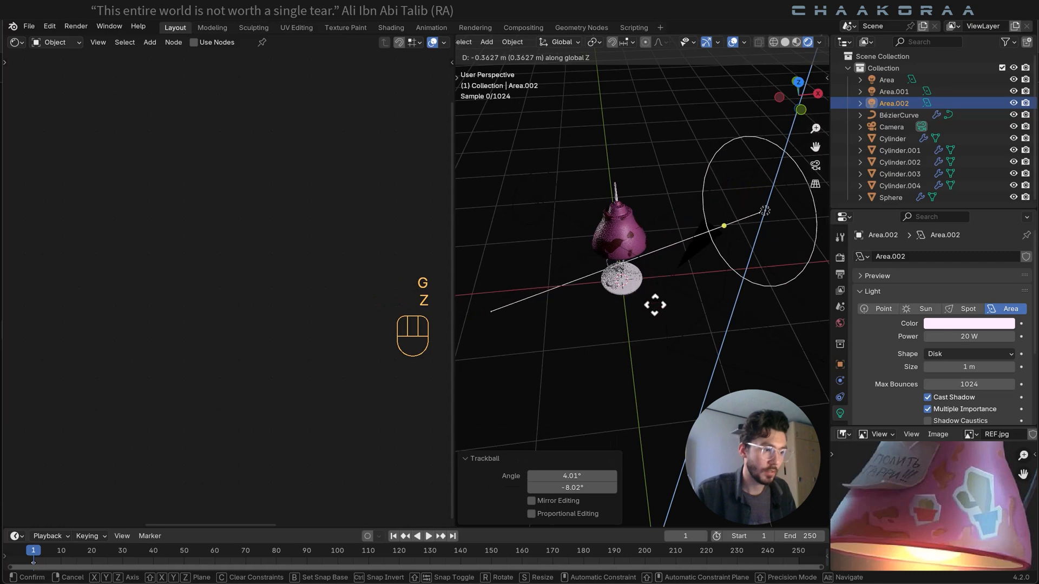
{"action": "left_click", "coordinate": [653, 358]}
Trackball-rotate the lowered front light by about 25.2° and 21.8° to re-aim it at the lamp.
{"action": "middle_click_drag", "start_coordinate": [654, 358], "coordinate": [667, 303]}
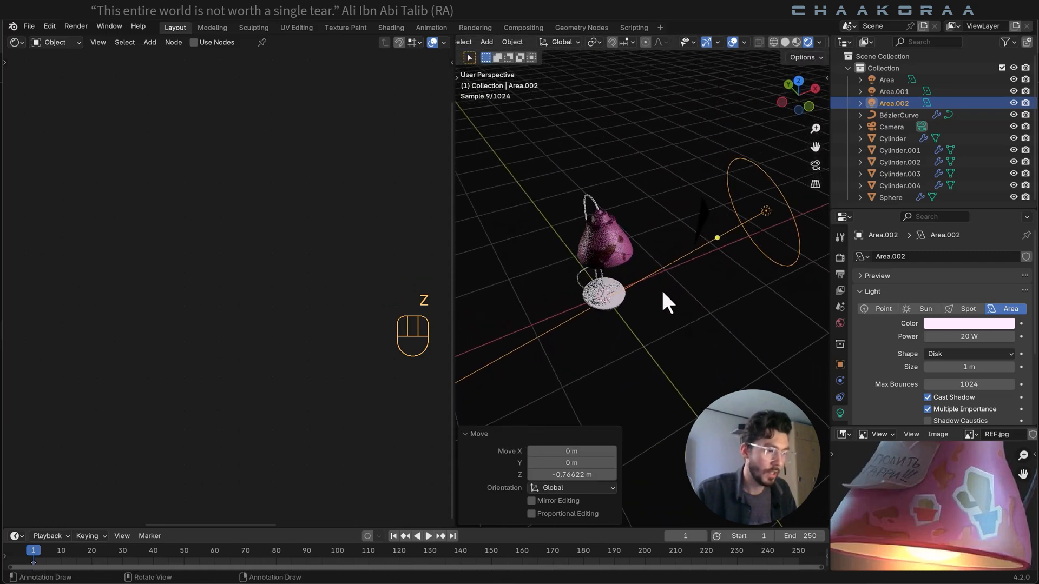
{"action": "key", "text": "r"}
{"action": "key", "text": "r"}
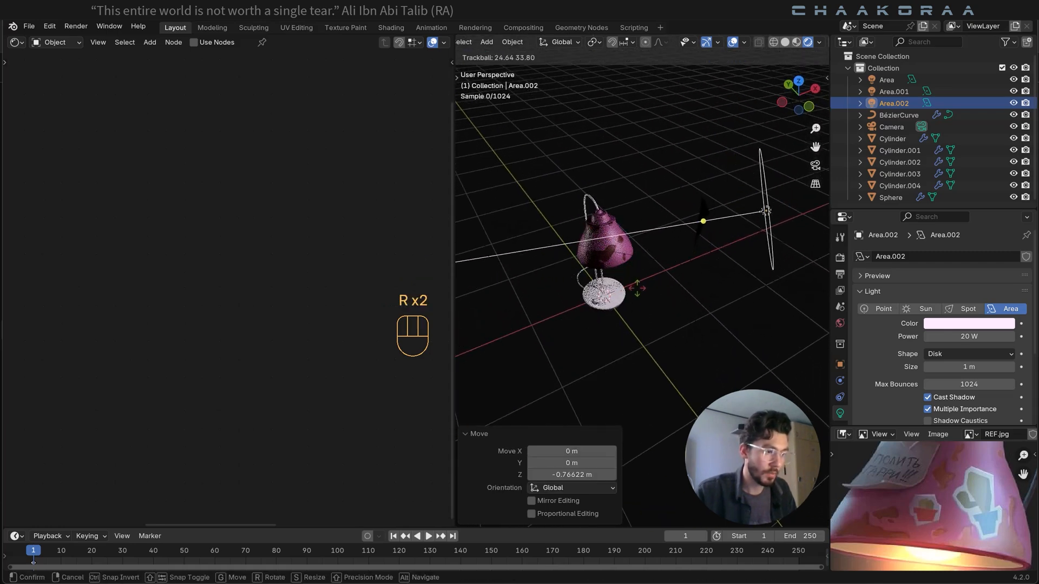
{"action": "left_click", "coordinate": [631, 290]}
Lower the newest front area light about 0.19 m along Z and rotate it in front view to aim at the lamp.
{"action": "middle_click_drag", "start_coordinate": [631, 290], "coordinate": [670, 241]}
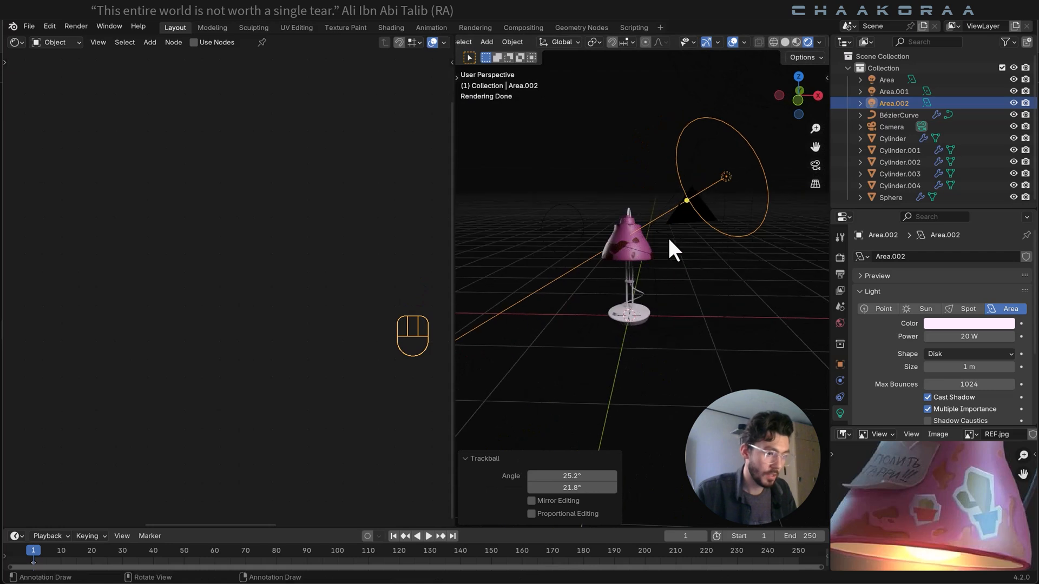
{"action": "key", "text": "g"}
{"action": "key", "text": "z"}
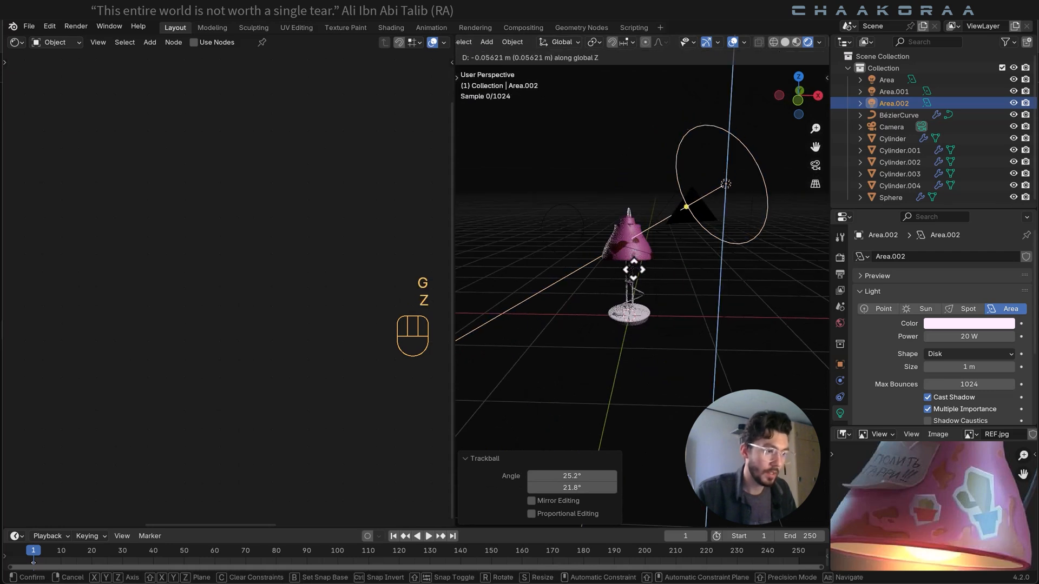
{"action": "left_click", "coordinate": [638, 257]}
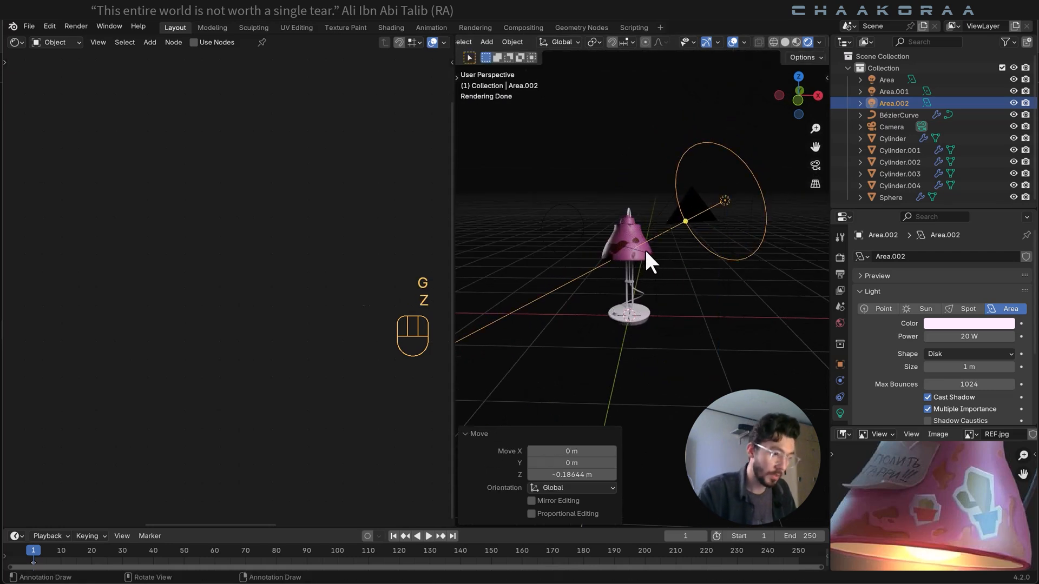
{"action": "key", "text": "KP_1"}
{"action": "key", "text": "r"}
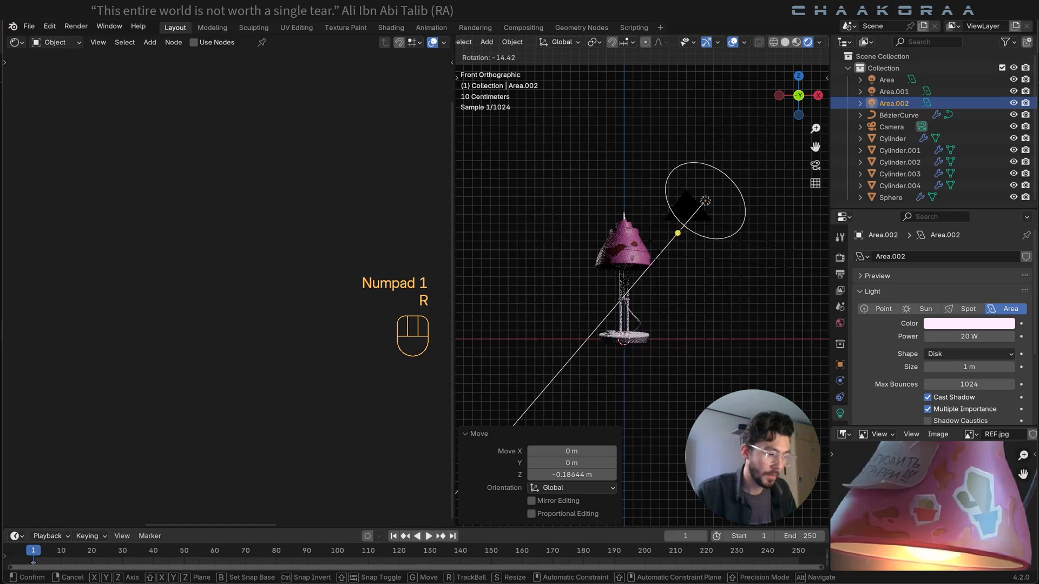
{"action": "left_click", "coordinate": [669, 245]}
Reposition the light closer to the lamp, finishing with a shift of about -0.07 m X, 0.14 m Y and 0.11 m Z.
{"action": "key", "text": "g"}
{"action": "left_click", "coordinate": [628, 242]}
{"action": "middle_click_drag", "start_coordinate": [627, 242], "coordinate": [634, 278]}
{"action": "key", "text": "g"}
{"action": "left_click", "coordinate": [595, 284]}
Set the newest front light's power to 10 W.
{"action": "scroll", "coordinate": [654, 260], "scroll_direction": "up", "scroll_amount": 4}
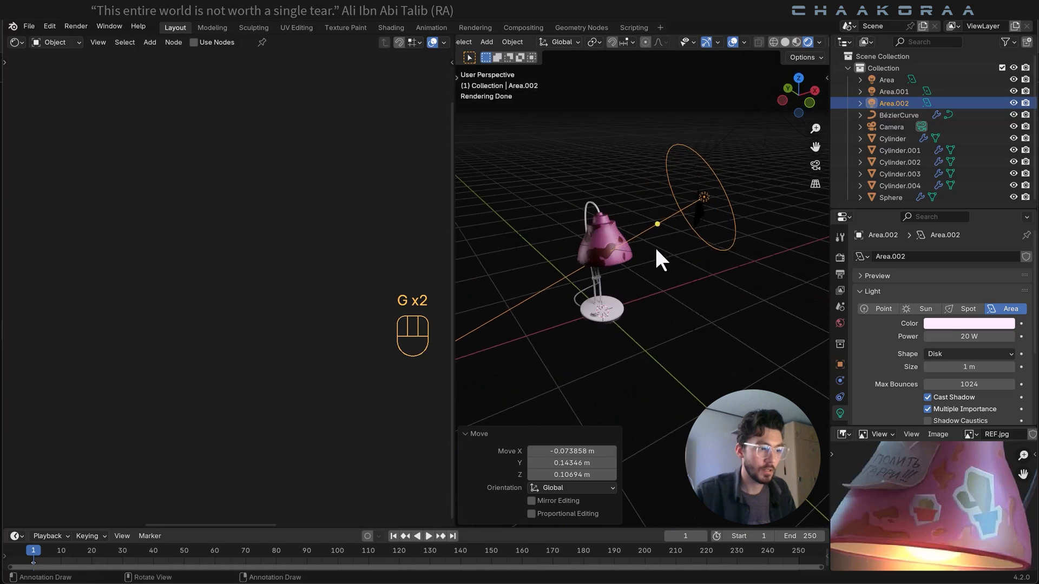
{"action": "left_click", "coordinate": [968, 336]}
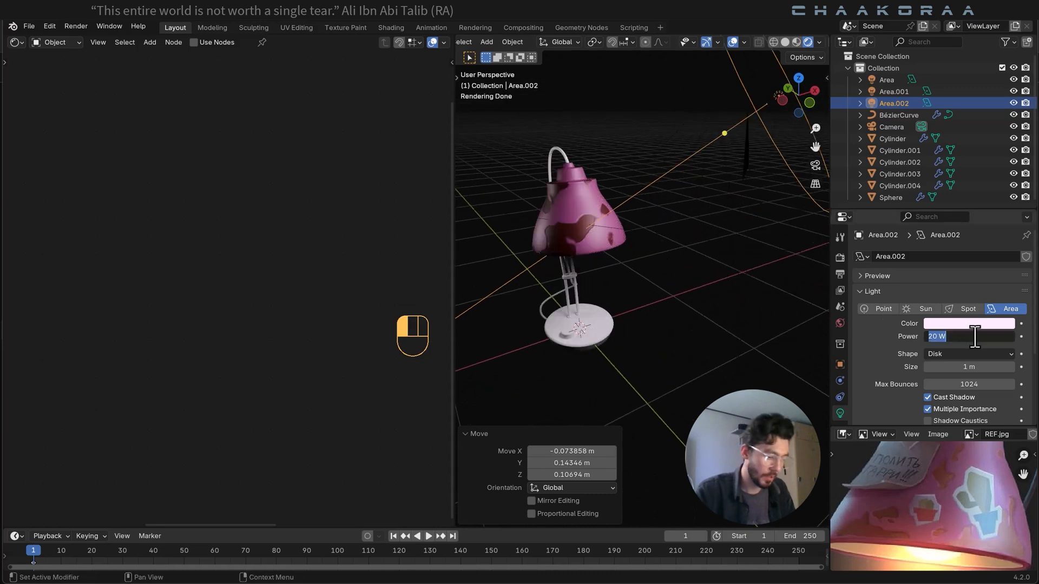
{"action": "type", "text": "10"}
{"action": "key", "text": "Return"}
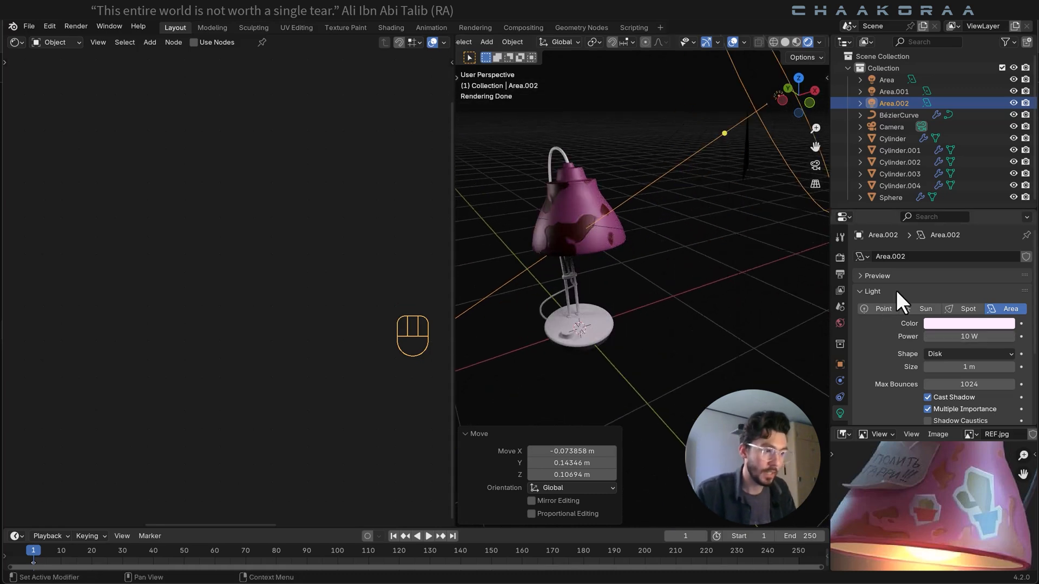
In camera view, tint the light pale lavender with hue about 0.720 and saturation about 0.233.
{"action": "key", "text": "KP_0"}
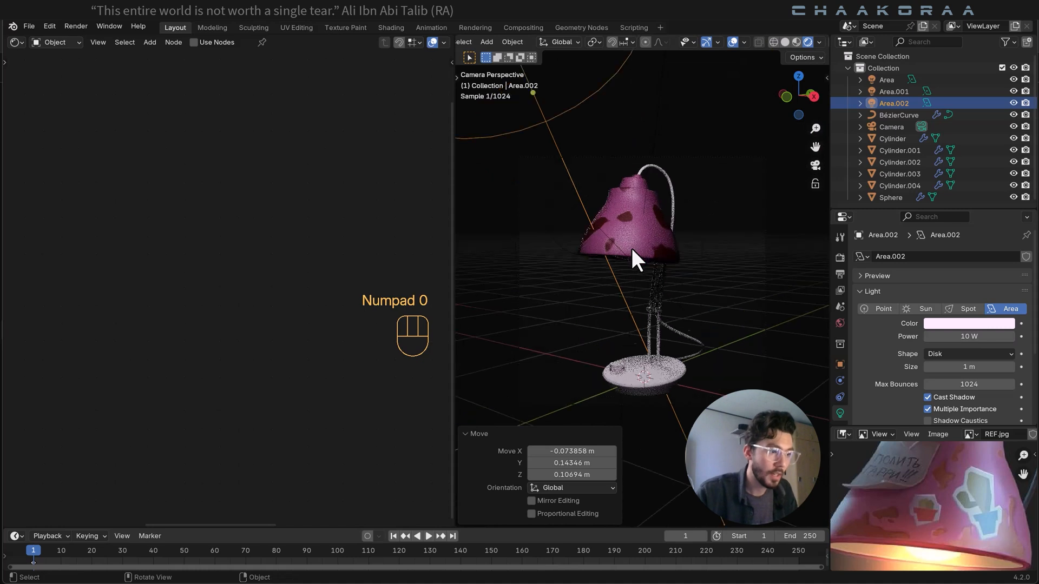
{"action": "left_click", "coordinate": [960, 323]}
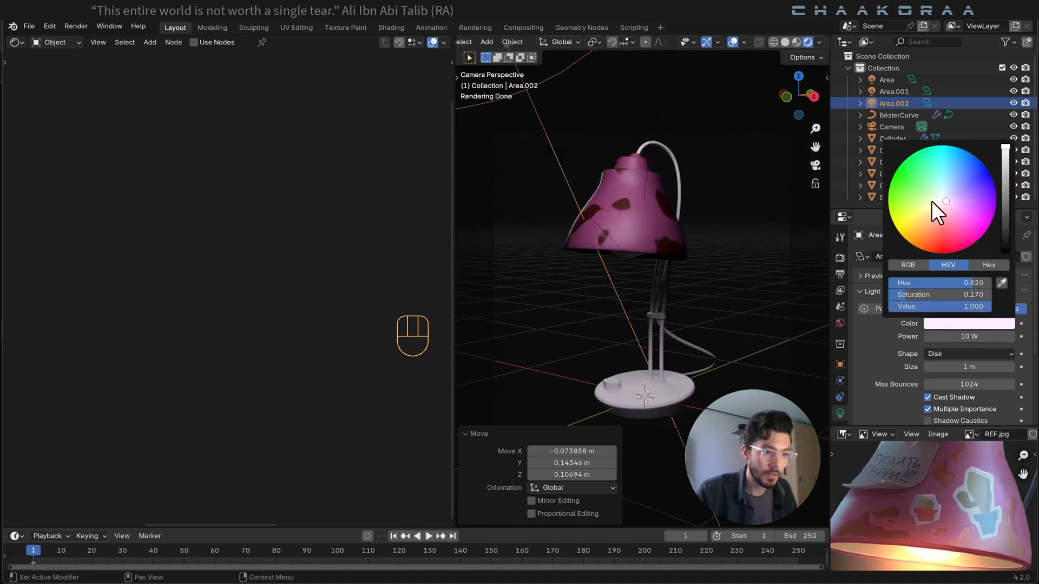
{"action": "left_click_drag", "start_coordinate": [930, 200], "coordinate": [947, 198]}
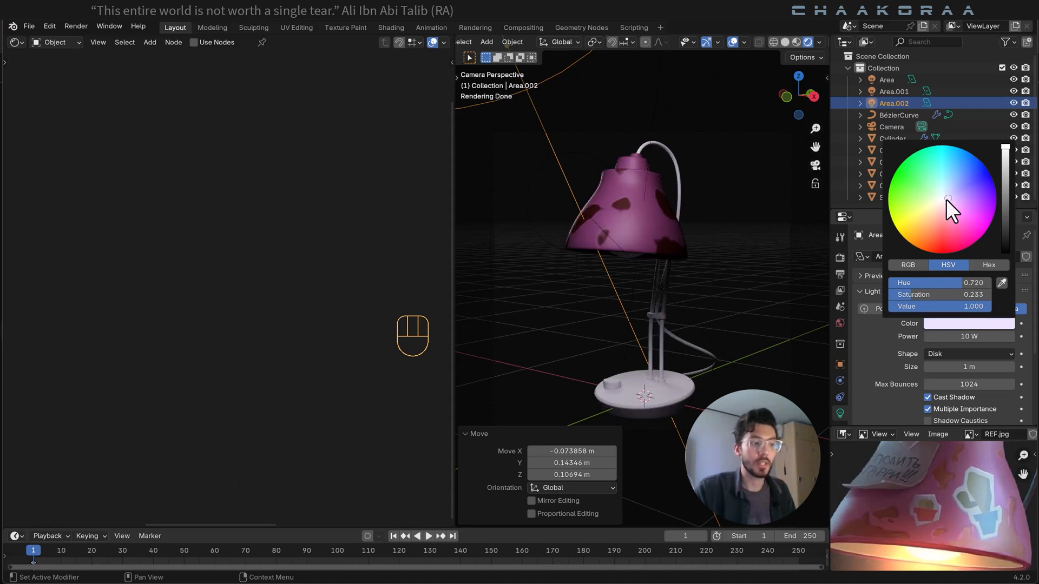
Select the lampshade and examine its material nodes and its rendered surface in camera view.
{"action": "left_click", "coordinate": [647, 230]}
{"action": "scroll", "coordinate": [315, 240], "scroll_direction": "down", "scroll_amount": 3}
{"action": "middle_click_drag", "start_coordinate": [267, 237], "coordinate": [55, 310]}
{"action": "middle_click_drag", "start_coordinate": [255, 271], "coordinate": [255, 239]}
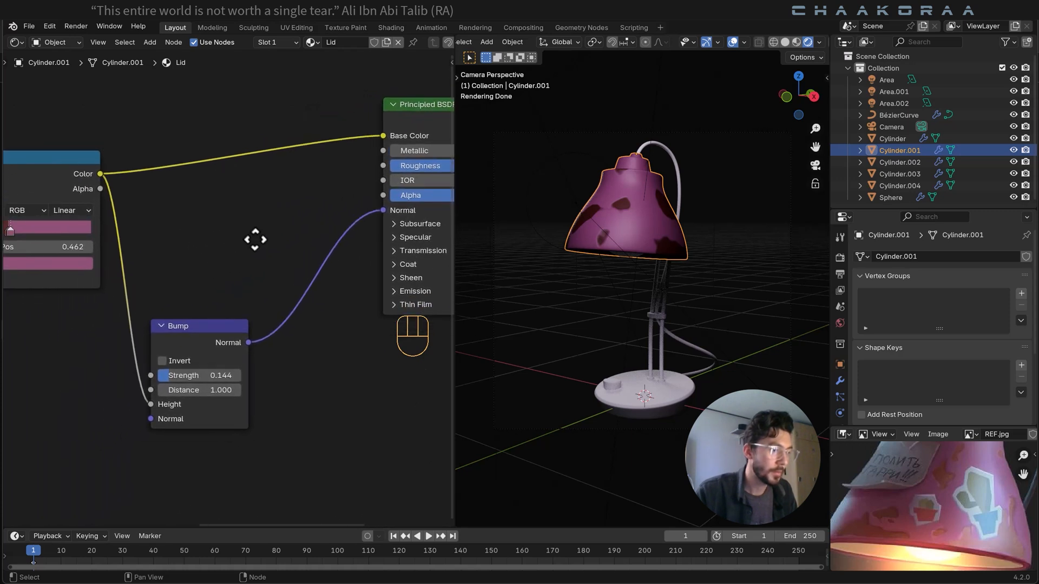
{"action": "scroll", "coordinate": [658, 237], "scroll_direction": "up", "scroll_amount": 2}
{"action": "scroll", "coordinate": [658, 236], "scroll_direction": "down", "scroll_amount": 1}
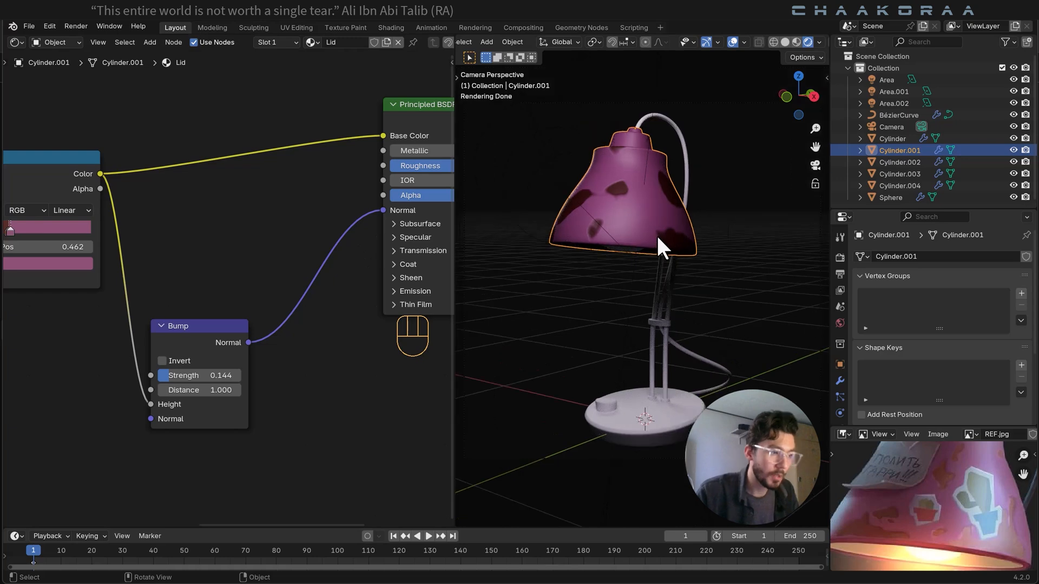
{"action": "scroll", "coordinate": [658, 237], "scroll_direction": "down", "scroll_amount": 1}
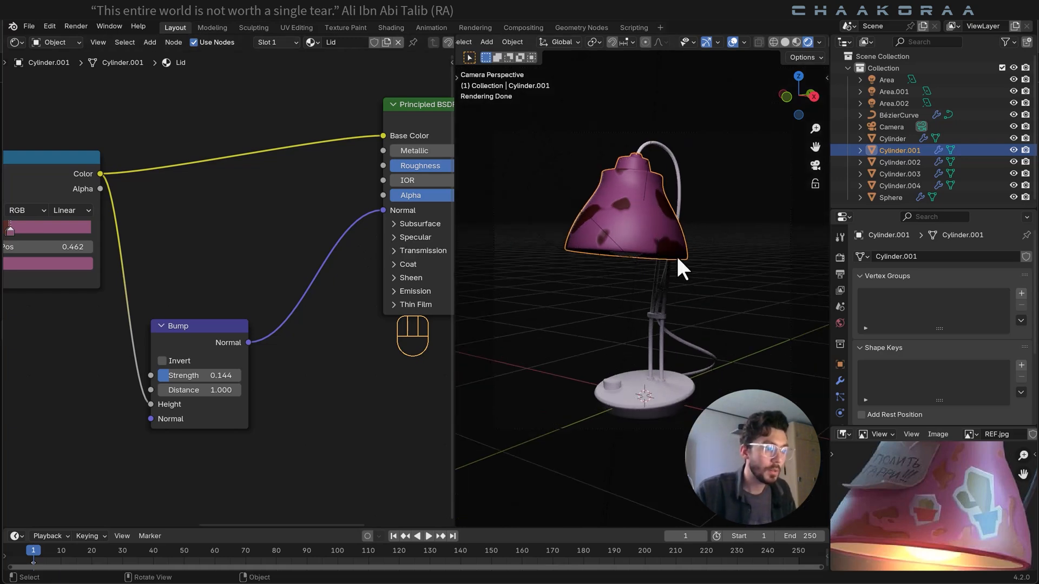
{"action": "scroll", "coordinate": [632, 225], "scroll_direction": "up", "scroll_amount": 2}
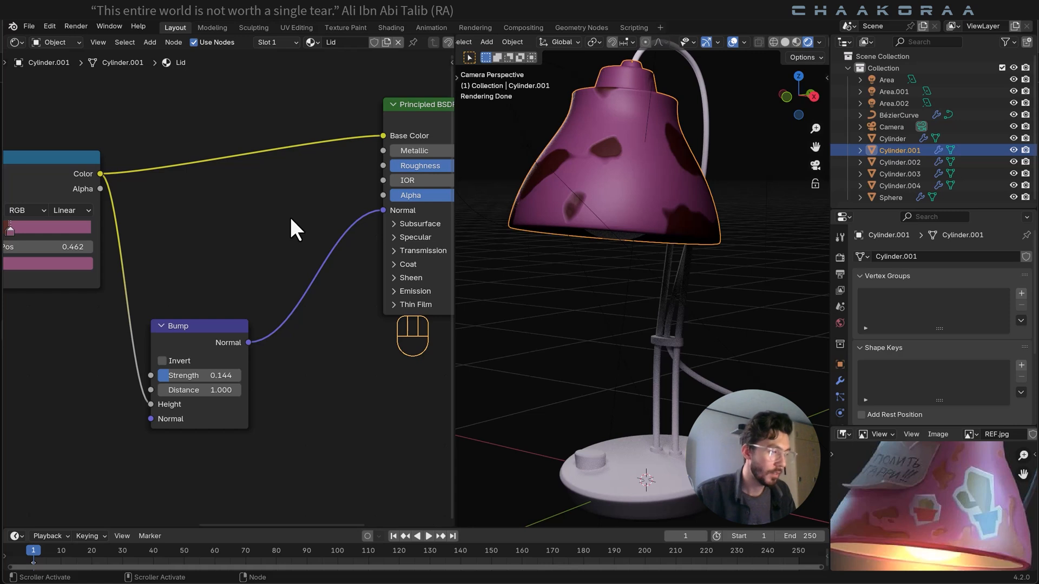
Add a second Color Ramp node to the Lid material and place it in the empty space above the other nodes.
{"action": "key", "text": "shift+a"}
{"action": "type", "text": "colo"}
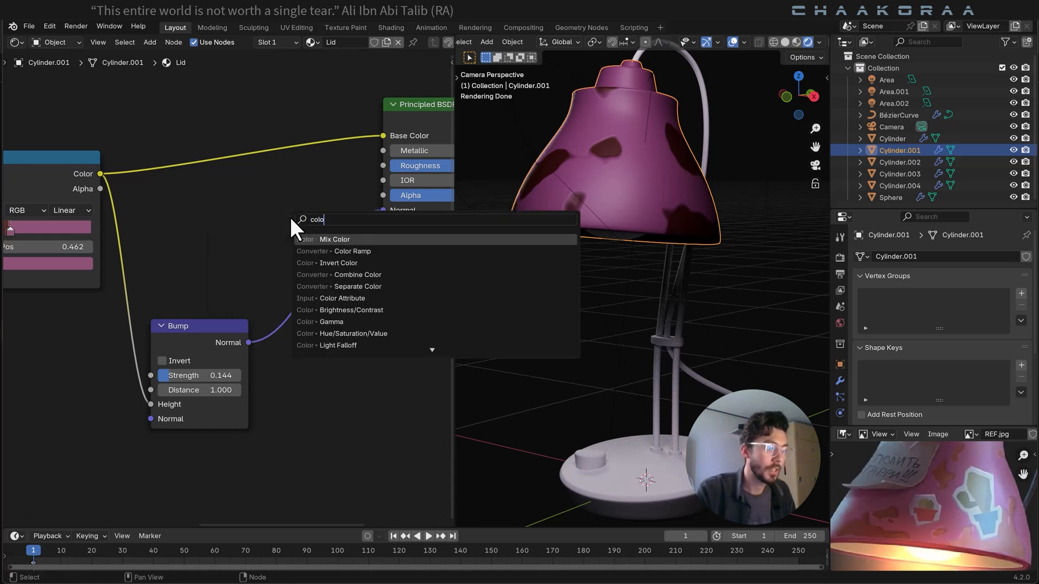
{"action": "key", "text": "Down"}
{"action": "key", "text": "Return"}
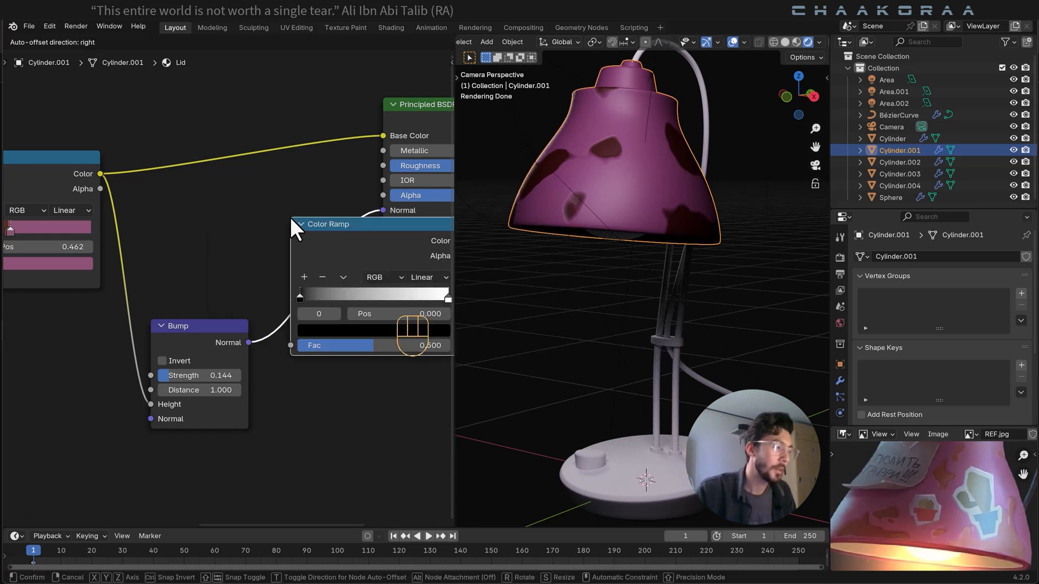
{"action": "left_click", "coordinate": [169, 173]}
{"action": "scroll", "coordinate": [339, 208], "scroll_direction": "down", "scroll_amount": 3}
{"action": "middle_click_drag", "start_coordinate": [341, 217], "coordinate": [274, 236]}
{"action": "key", "text": "ctrl+z"}
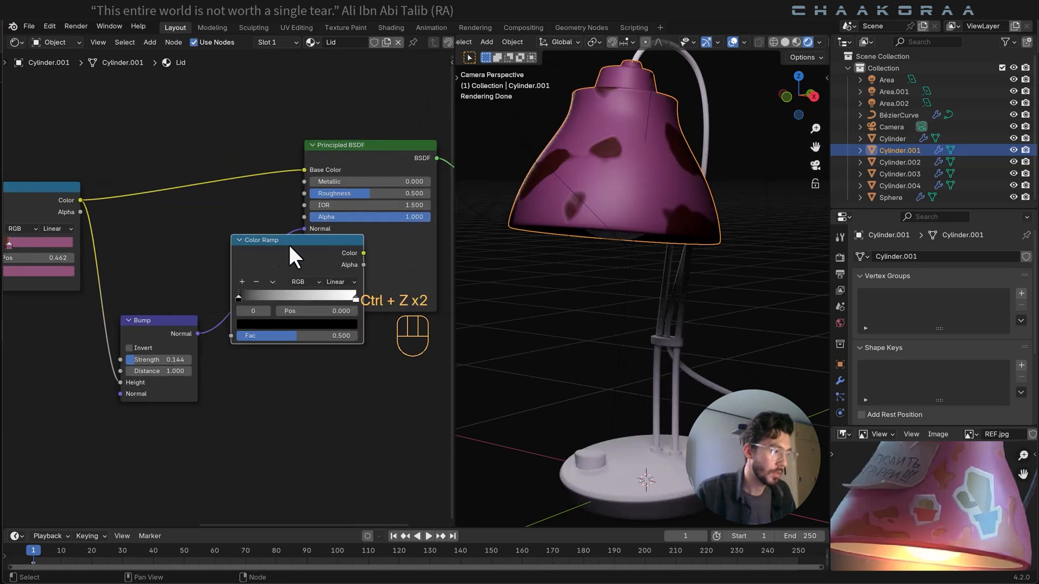
{"action": "left_click_drag", "start_coordinate": [287, 242], "coordinate": [170, 67]}
Spread the Lid material's nodes apart, moving the shader and output away from the texture, mapping and pink Color Ramp nodes.
{"action": "left_click_drag", "start_coordinate": [384, 153], "coordinate": [458, 155]}
{"action": "scroll", "coordinate": [316, 204], "scroll_direction": "down", "scroll_amount": 6}
{"action": "left_click_drag", "start_coordinate": [415, 219], "coordinate": [397, 230]}
{"action": "scroll", "coordinate": [203, 293], "scroll_direction": "down", "scroll_amount": 1}
{"action": "middle_click_drag", "start_coordinate": [204, 293], "coordinate": [325, 268]}
{"action": "left_click_drag", "start_coordinate": [160, 172], "coordinate": [46, 266]}
{"action": "key", "text": "g"}
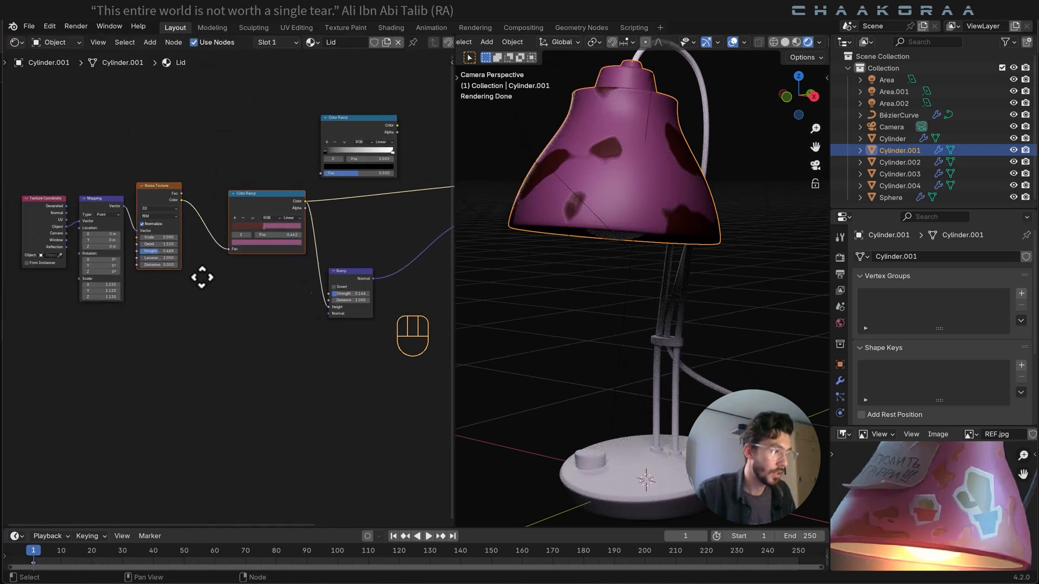
{"action": "left_click", "coordinate": [79, 280]}
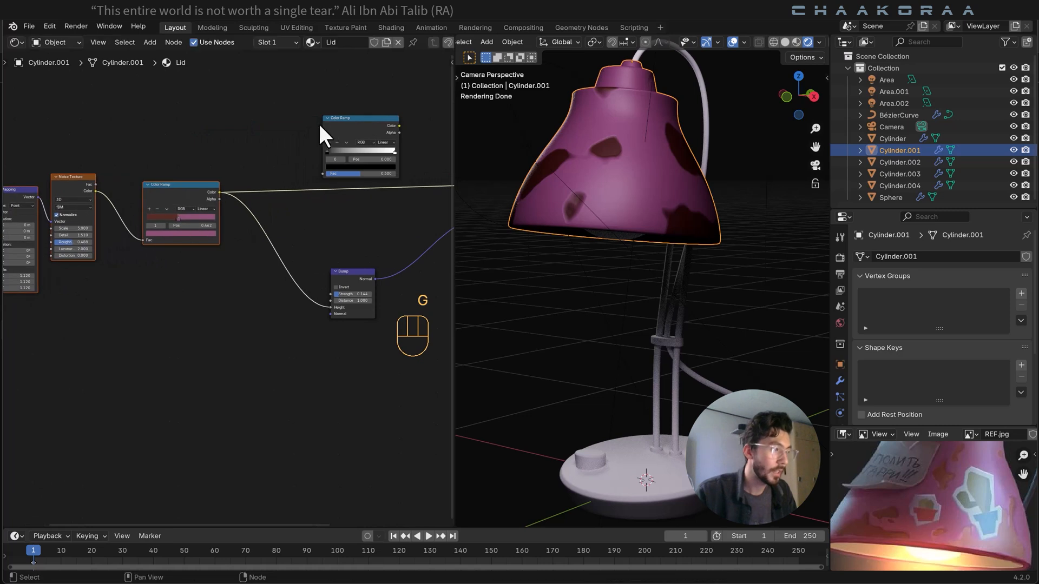
Place the second Color Ramp above the Bump node and feed its Fac from the pink Color Ramp's Color output.
{"action": "left_click", "coordinate": [358, 123]}
{"action": "key", "text": "g"}
{"action": "left_click", "coordinate": [350, 201]}
{"action": "middle_click_drag", "start_coordinate": [349, 216], "coordinate": [232, 247]}
{"action": "scroll", "coordinate": [271, 205], "scroll_direction": "up", "scroll_amount": 4}
{"action": "middle_click_drag", "start_coordinate": [313, 232], "coordinate": [301, 237]}
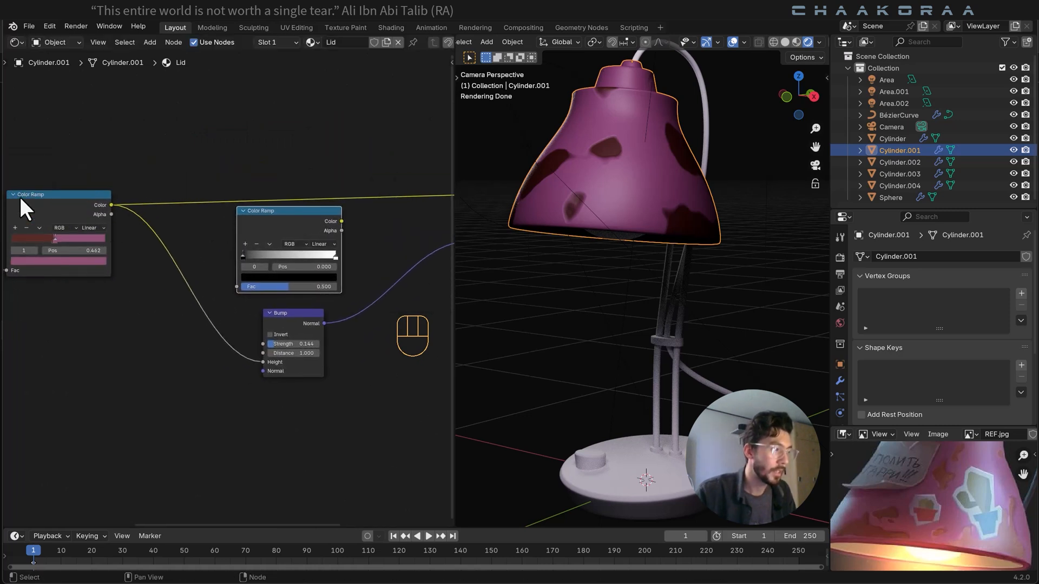
{"action": "left_click_drag", "start_coordinate": [236, 287], "coordinate": [189, 238]}
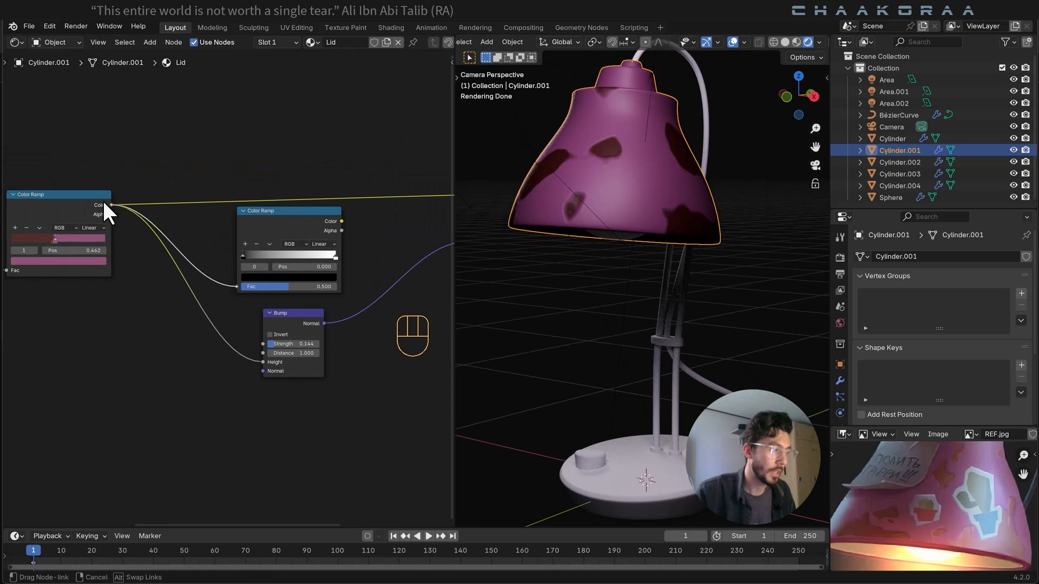
{"action": "left_click_drag", "start_coordinate": [106, 205], "coordinate": [110, 205]}
Link the second Color Ramp's Color output to the Principled BSDF's Roughness.
{"action": "middle_click_drag", "start_coordinate": [374, 289], "coordinate": [206, 297]}
{"action": "left_click_drag", "start_coordinate": [173, 229], "coordinate": [182, 215]}
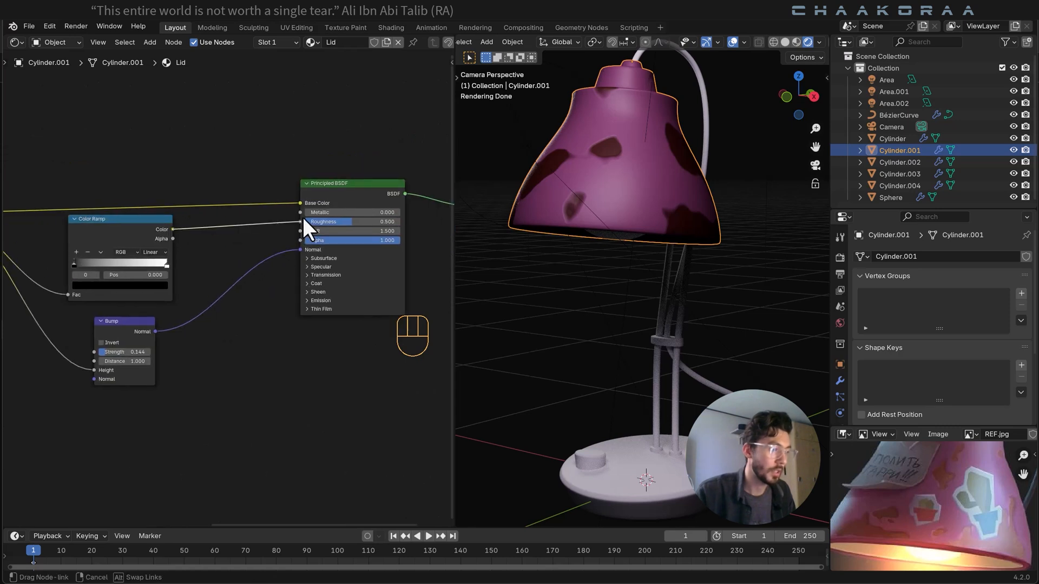
{"action": "left_click_drag", "start_coordinate": [303, 216], "coordinate": [302, 218]}
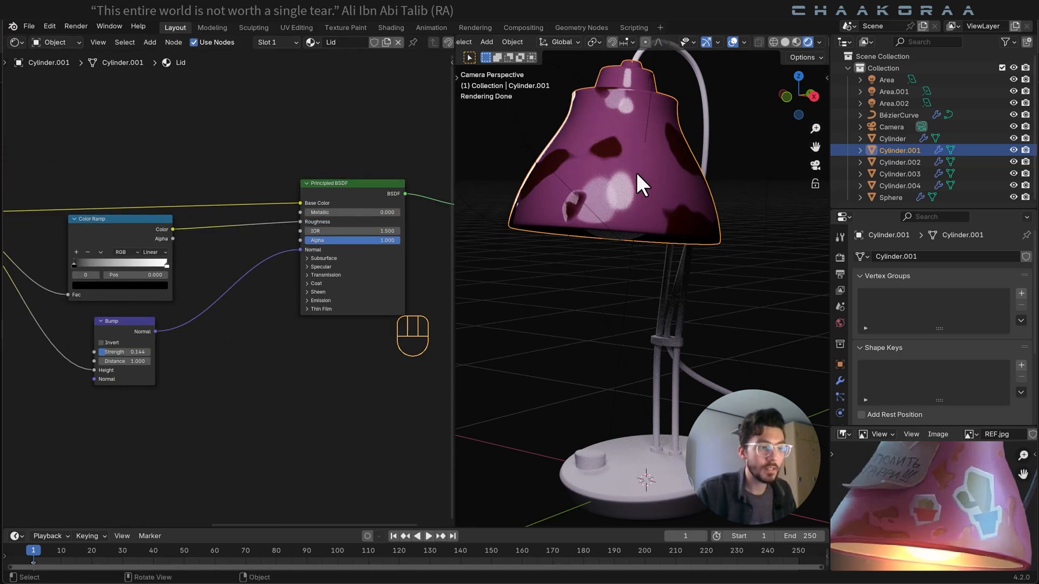
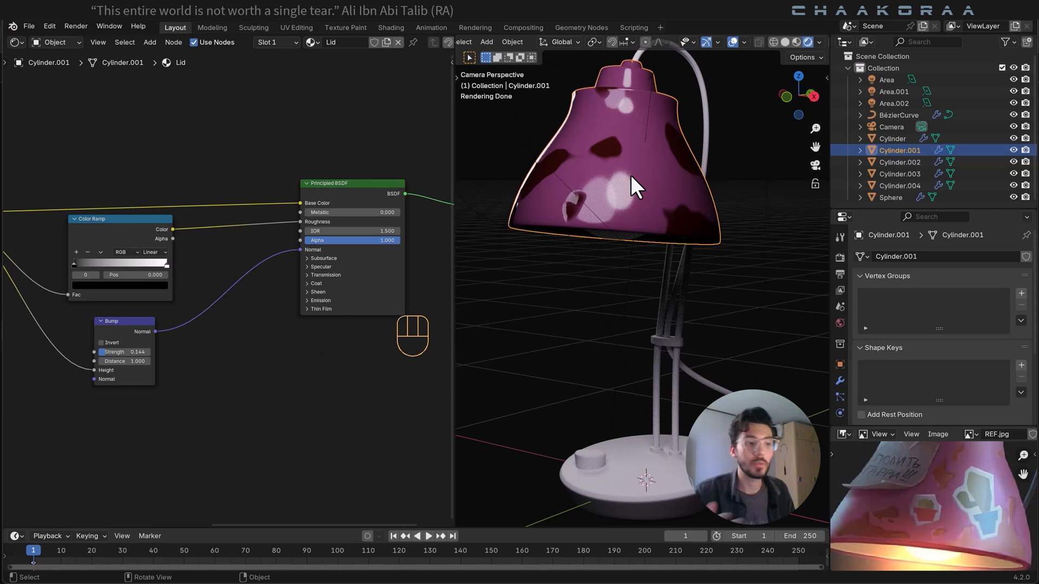
Delete the black-and-white Color Ramp that drives the lampshade's roughness.
{"action": "left_click", "coordinate": [135, 220]}
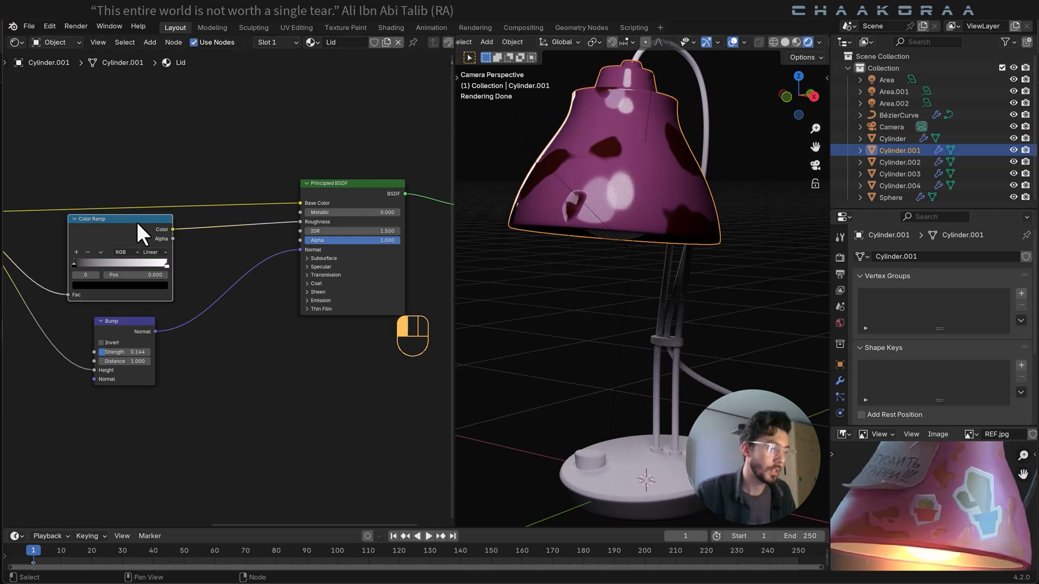
{"action": "key", "text": "x"}
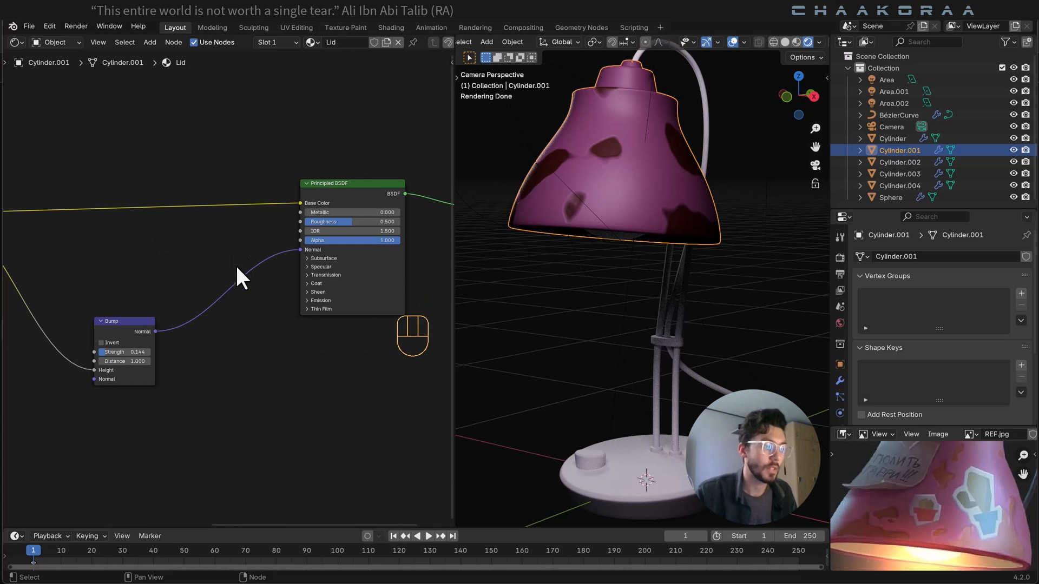
{"action": "scroll", "coordinate": [292, 206], "scroll_direction": "down", "scroll_amount": 2}
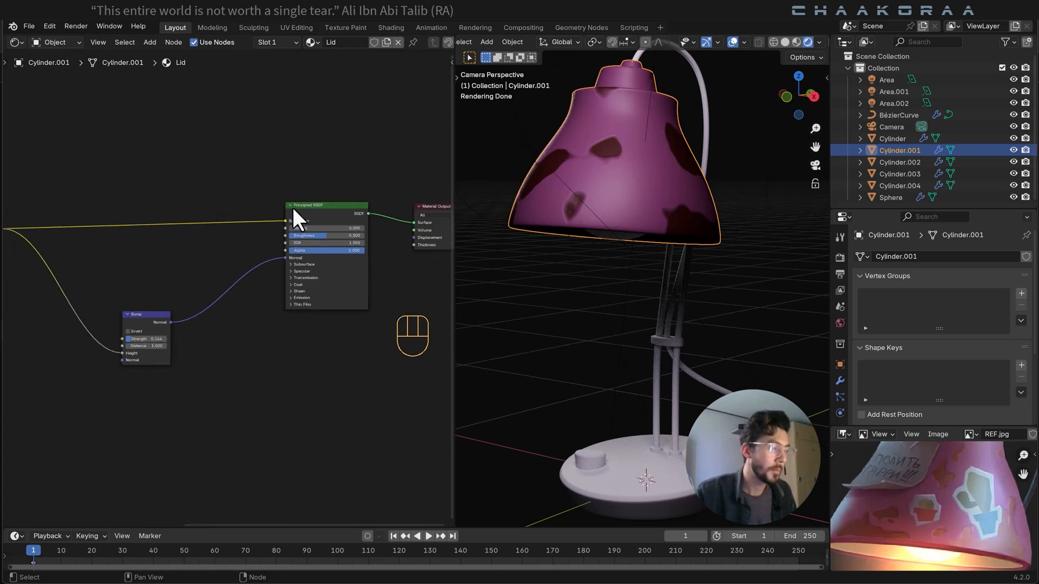
{"action": "middle_click_drag", "start_coordinate": [292, 206], "coordinate": [187, 212]}
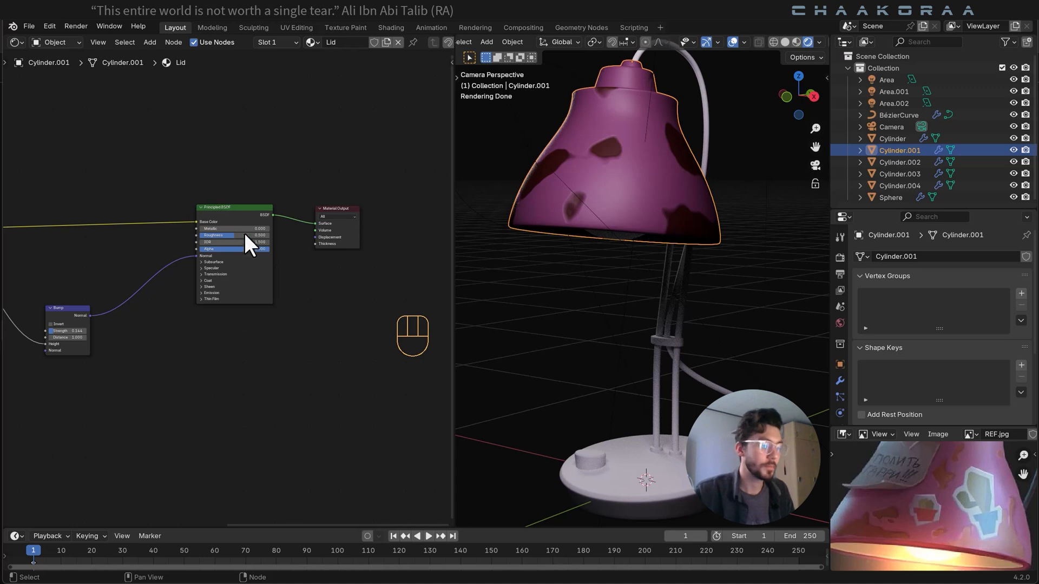
Assign a single-user copy of the Lid material to the lamp's base and rename it Bottom.
{"action": "left_click", "coordinate": [651, 476]}
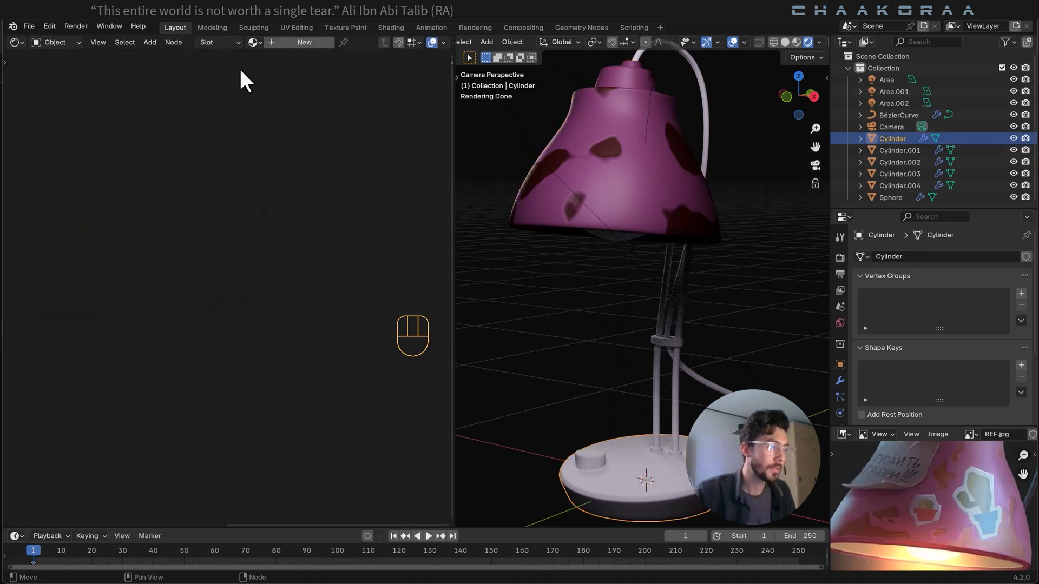
{"action": "left_click", "coordinate": [253, 43]}
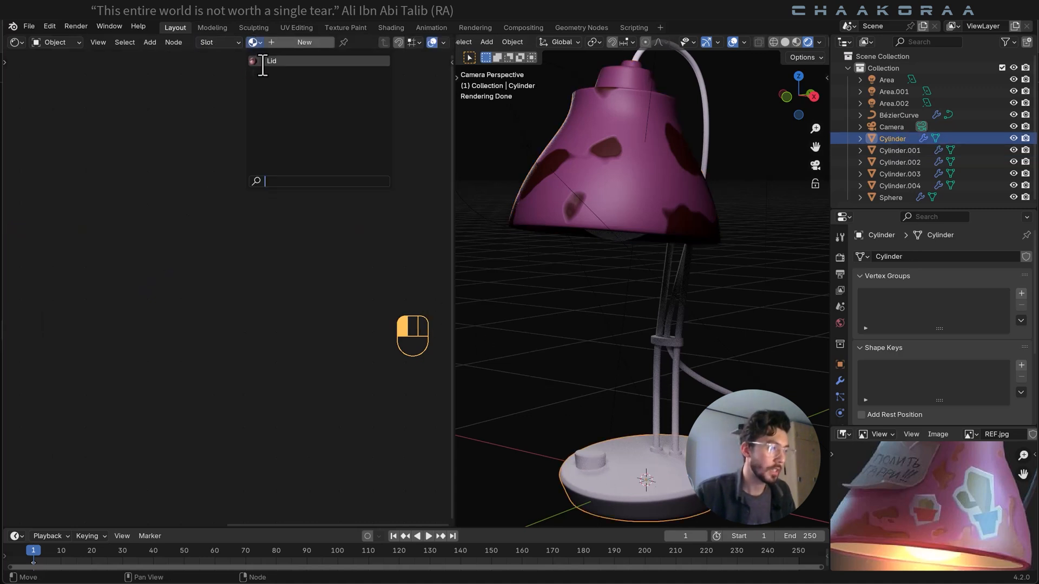
{"action": "left_click", "coordinate": [268, 61]}
{"action": "left_click", "coordinate": [376, 42]}
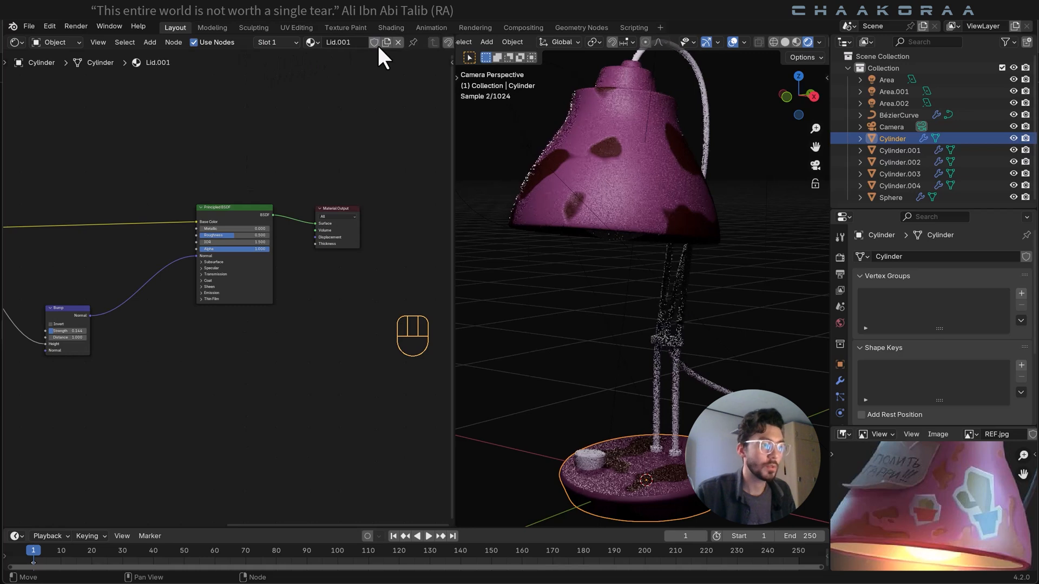
{"action": "left_click", "coordinate": [352, 43]}
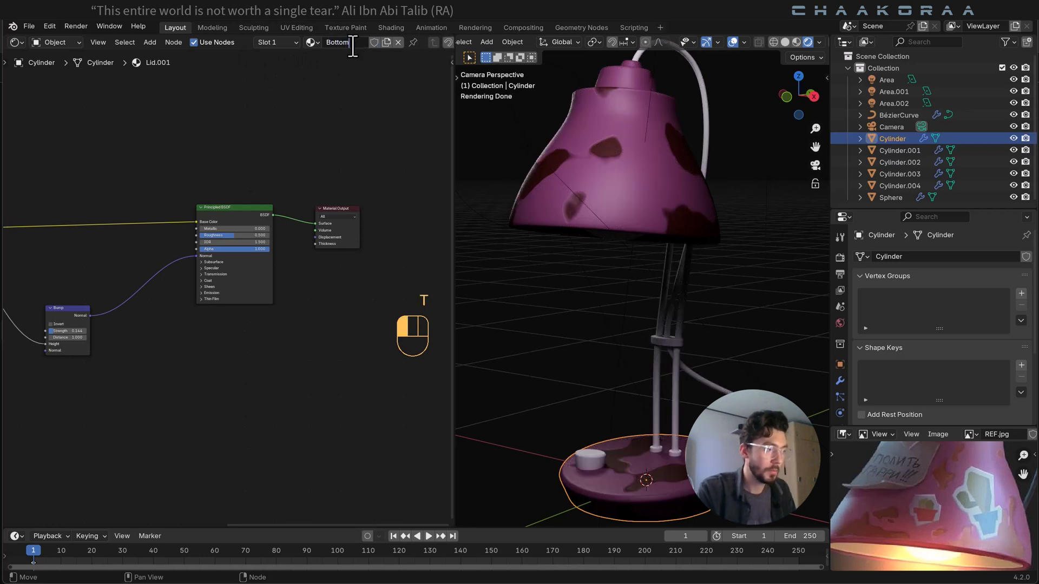
{"action": "key", "text": "Return"}
Tidy the Bottom material's node layout by moving the texture nodes closer to the shader and the Bump node between them.
{"action": "middle_click_drag", "start_coordinate": [128, 229], "coordinate": [186, 201]}
{"action": "scroll", "coordinate": [334, 230], "scroll_direction": "down", "scroll_amount": 2}
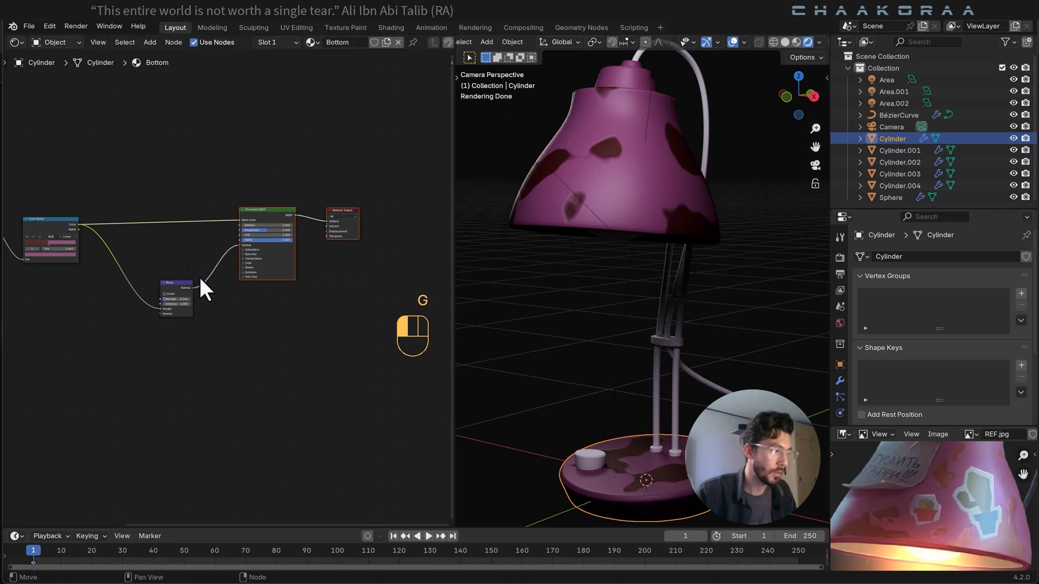
{"action": "middle_click_drag", "start_coordinate": [204, 290], "coordinate": [285, 225]}
{"action": "left_click_drag", "start_coordinate": [290, 178], "coordinate": [81, 275]}
{"action": "key", "text": "g"}
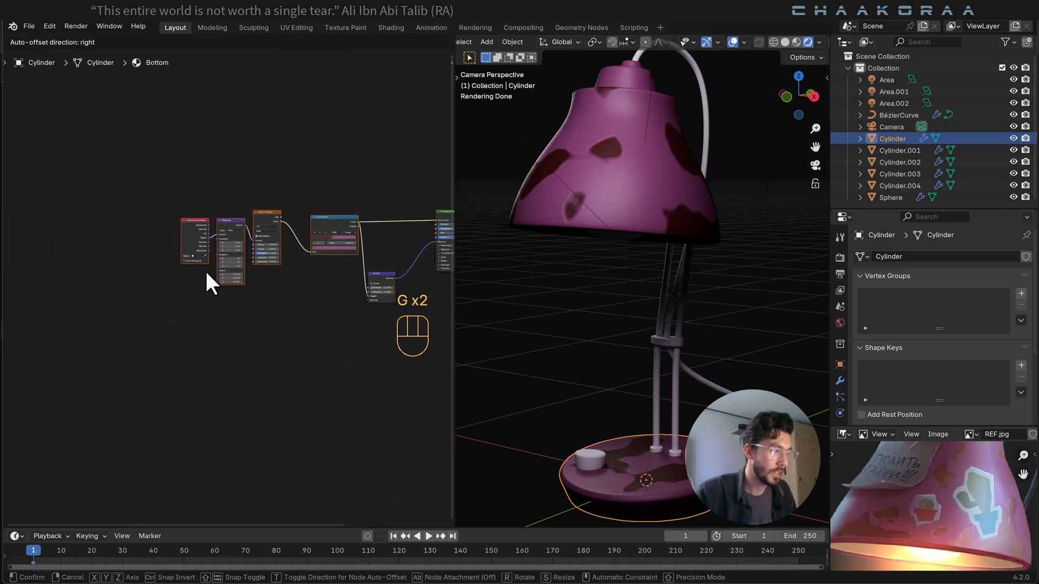
{"action": "left_click", "coordinate": [206, 270]}
{"action": "middle_click_drag", "start_coordinate": [230, 277], "coordinate": [118, 265]}
{"action": "left_click_drag", "start_coordinate": [283, 249], "coordinate": [263, 274]}
{"action": "key", "text": "g"}
{"action": "left_click", "coordinate": [278, 252]}
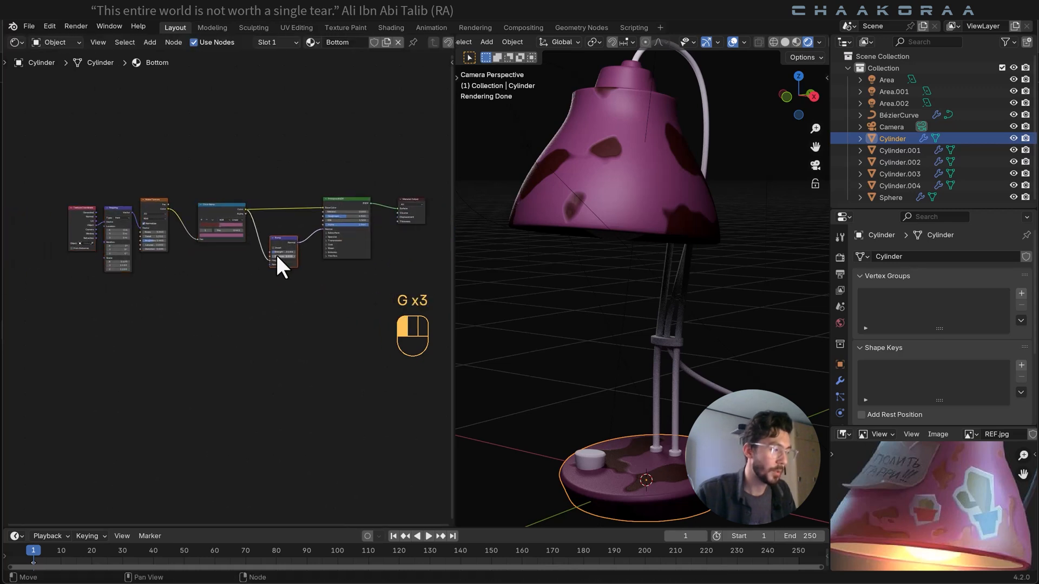
Set the Bottom material's pink Color Ramp stop to a pale tone sampled from the lamp base in the reference image.
{"action": "scroll", "coordinate": [262, 241], "scroll_direction": "up", "scroll_amount": 4}
{"action": "scroll", "coordinate": [216, 315], "scroll_direction": "up", "scroll_amount": 3}
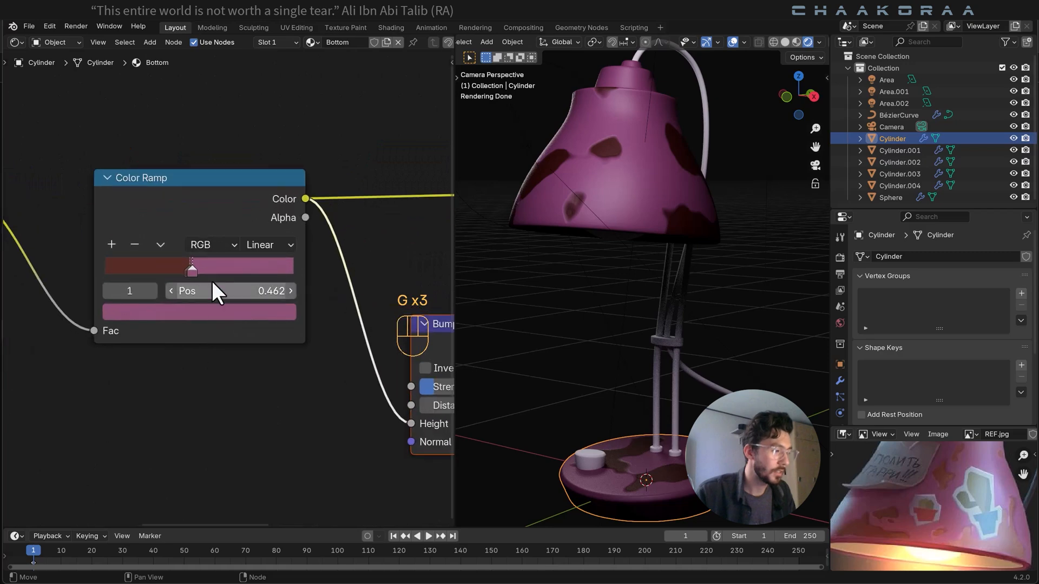
{"action": "left_click", "coordinate": [228, 313]}
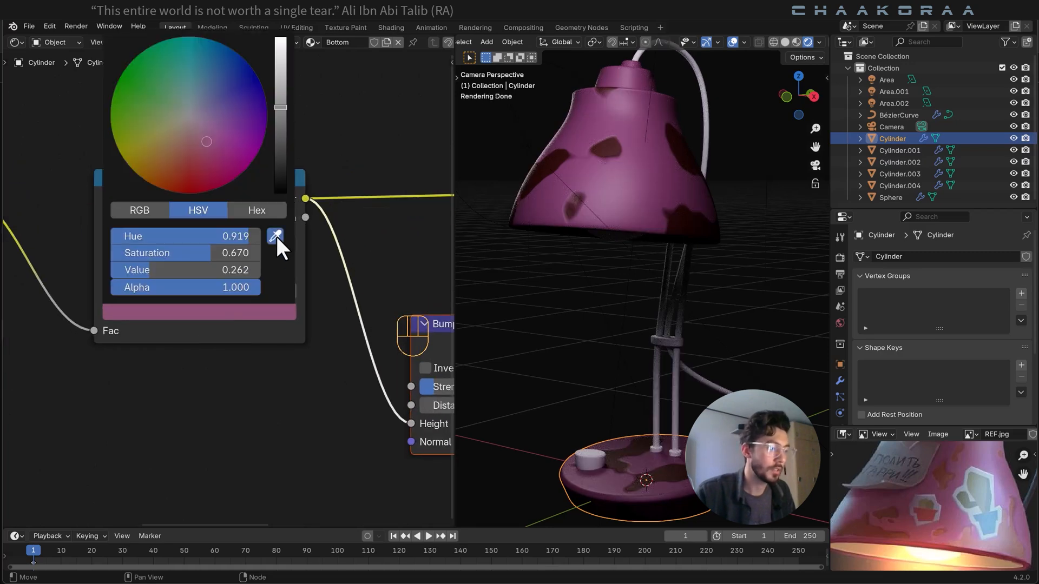
{"action": "left_click", "coordinate": [275, 236]}
{"action": "middle_click_drag", "start_coordinate": [953, 479], "coordinate": [912, 505]}
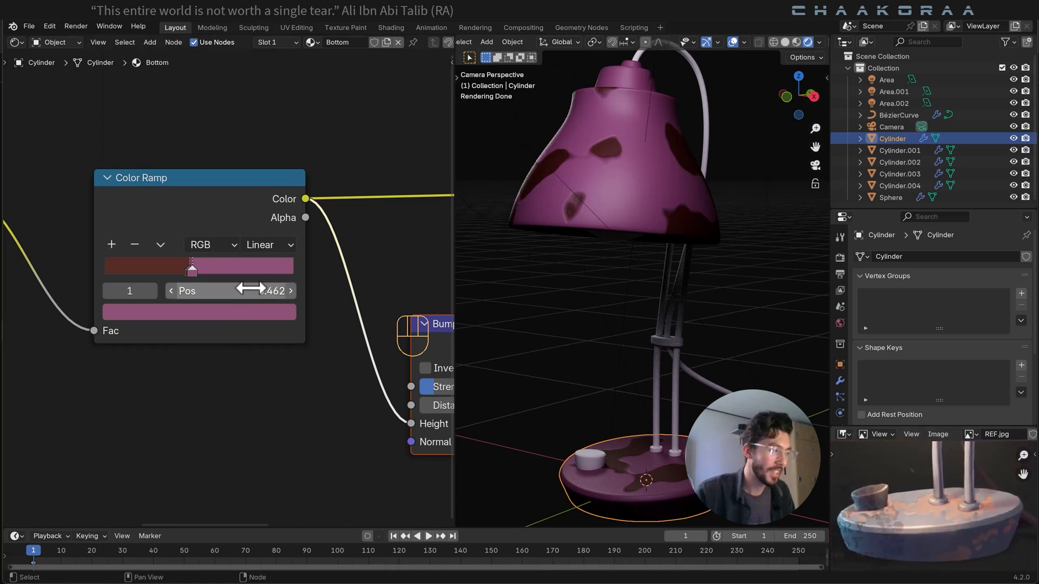
{"action": "left_click", "coordinate": [237, 313]}
{"action": "left_click", "coordinate": [275, 236]}
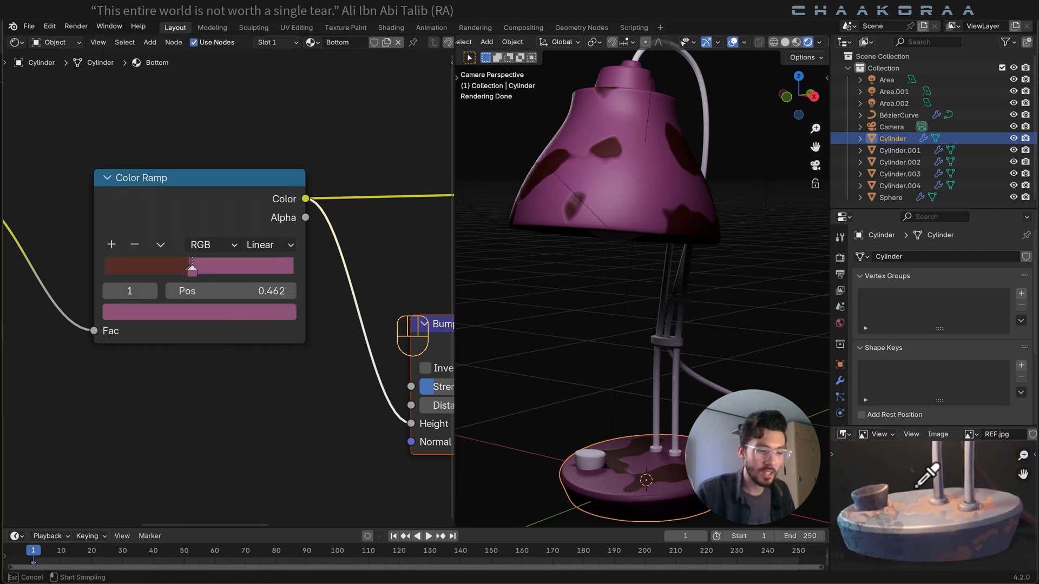
{"action": "left_click", "coordinate": [918, 521]}
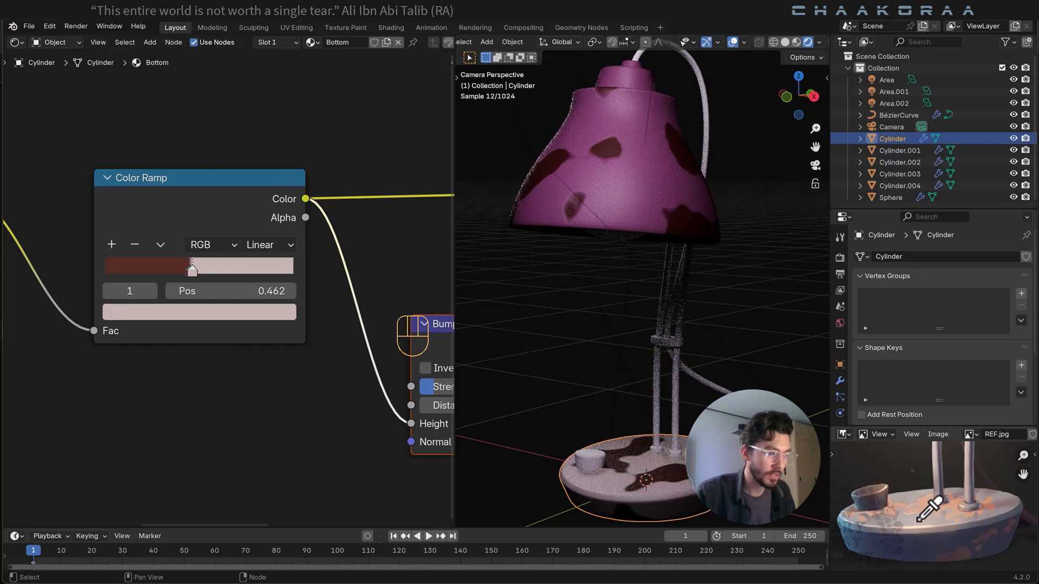
Set the dark brown Color Ramp stop to an orange patch color sampled from the lamp base in the reference image.
{"action": "left_click", "coordinate": [147, 268]}
{"action": "left_click", "coordinate": [173, 312]}
{"action": "left_click", "coordinate": [276, 236]}
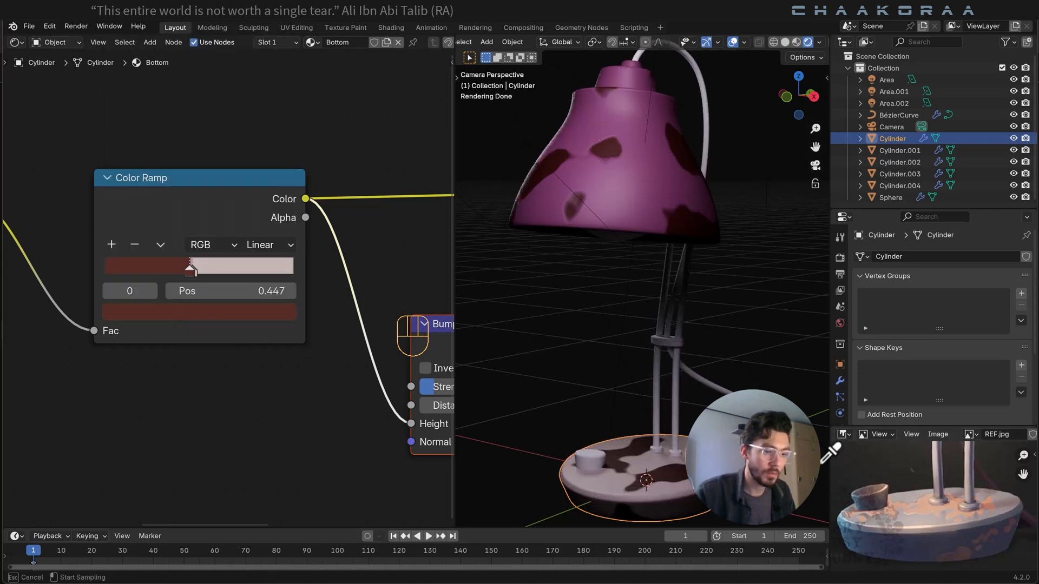
{"action": "left_click", "coordinate": [925, 506]}
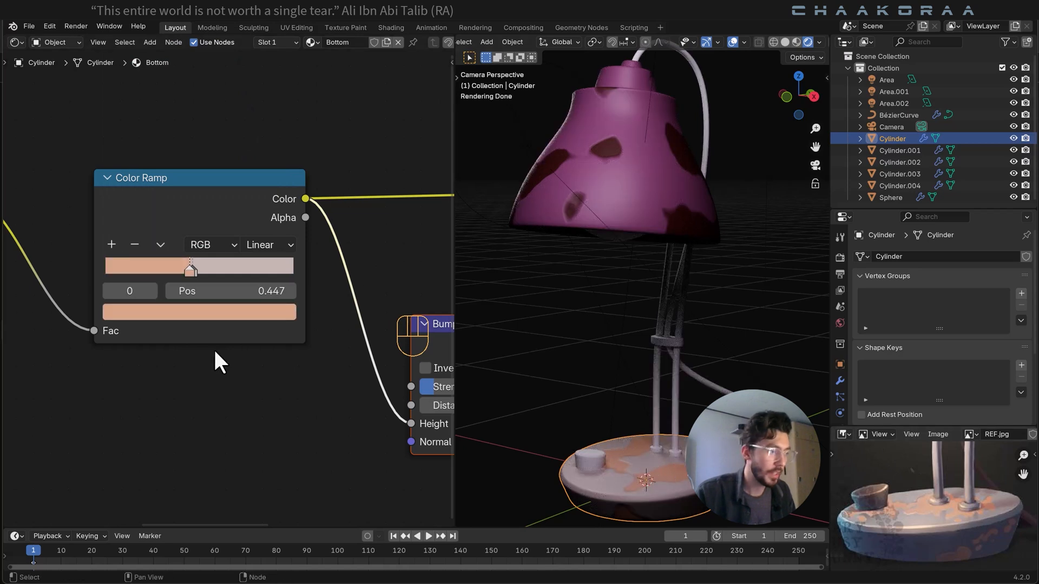
Set the Mapping node's X, Y and Z scale to 2.060 in the Bottom material.
{"action": "middle_click_drag", "start_coordinate": [216, 360], "coordinate": [127, 345]}
{"action": "left_click_drag", "start_coordinate": [306, 359], "coordinate": [379, 392], "text": "shift"}
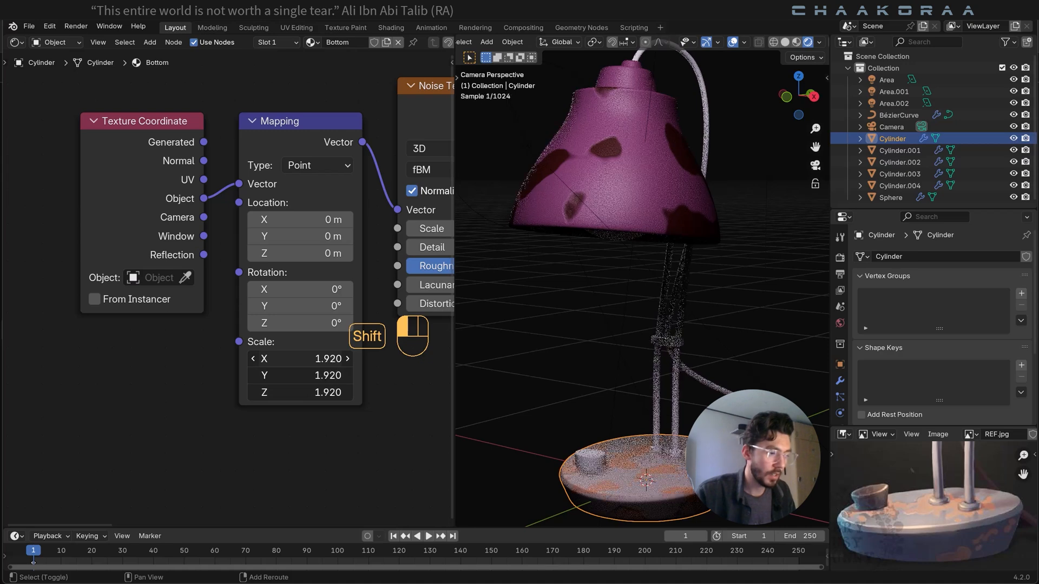
{"action": "left_click_drag", "start_coordinate": [379, 392], "coordinate": [373, 392], "text": "shift"}
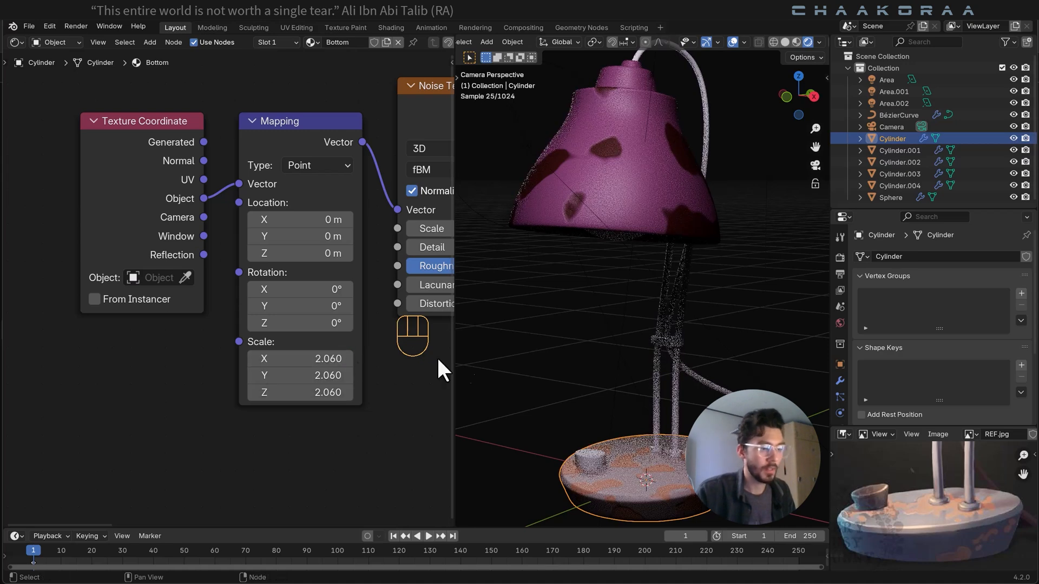
Create a new material for the ring clamp around the lamp's rods and name it Pink.
{"action": "left_click", "coordinate": [669, 346]}
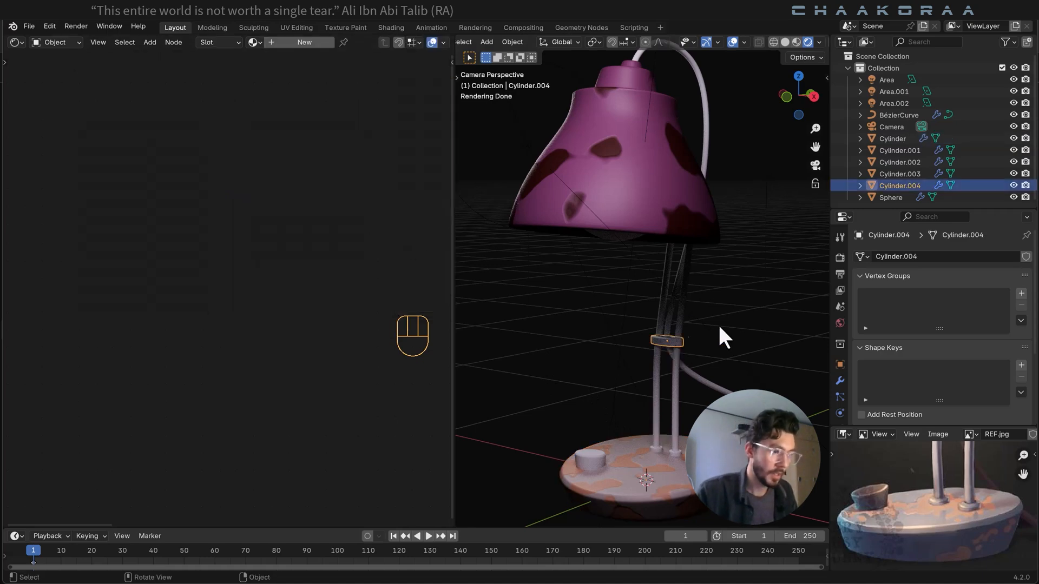
{"action": "middle_click_drag", "start_coordinate": [718, 336], "coordinate": [635, 315]}
{"action": "scroll", "coordinate": [663, 294], "scroll_direction": "up", "scroll_amount": 4}
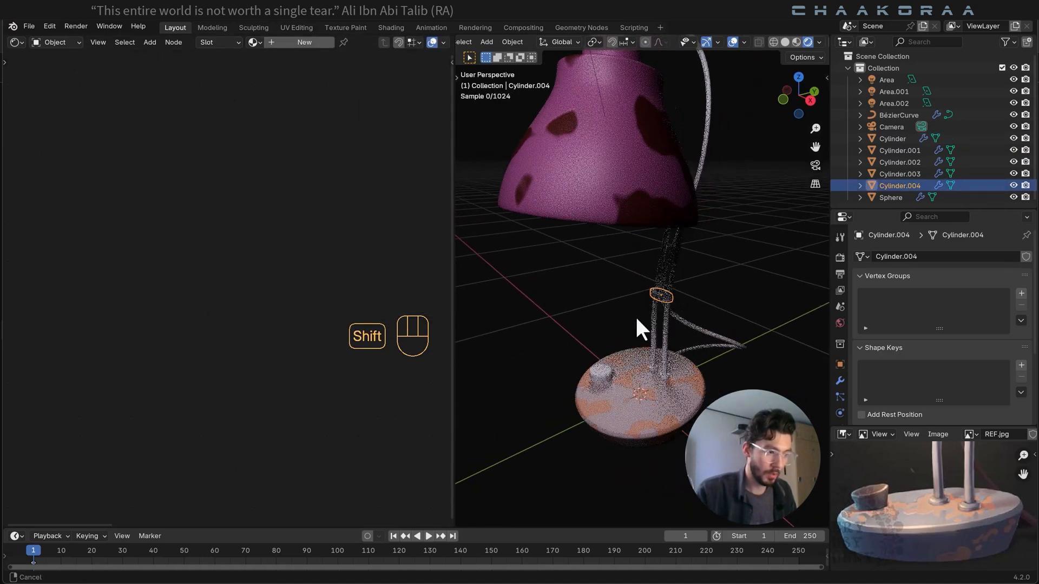
{"action": "scroll", "coordinate": [982, 498], "scroll_direction": "down", "scroll_amount": 3}
{"action": "middle_click_drag", "start_coordinate": [970, 485], "coordinate": [946, 545]}
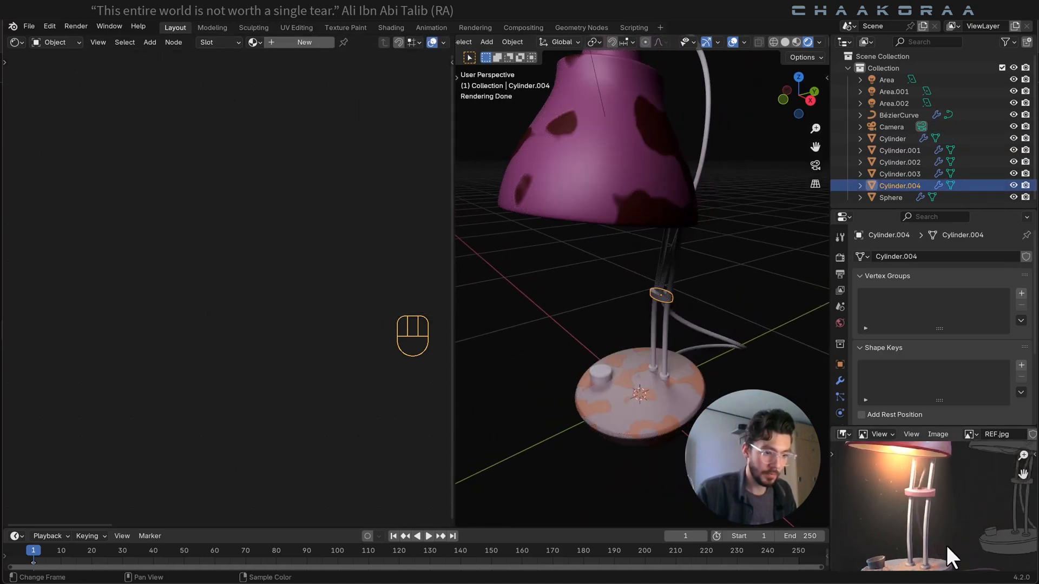
{"action": "left_click", "coordinate": [292, 39]}
{"action": "left_click", "coordinate": [336, 43]}
{"action": "type", "text": "Pin"}
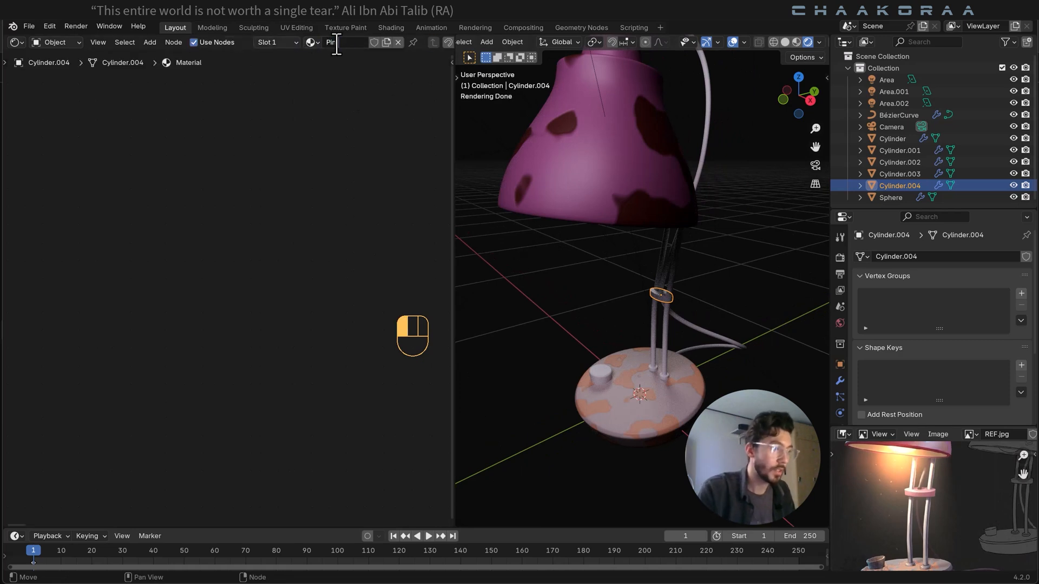
{"action": "key", "text": "Escape"}
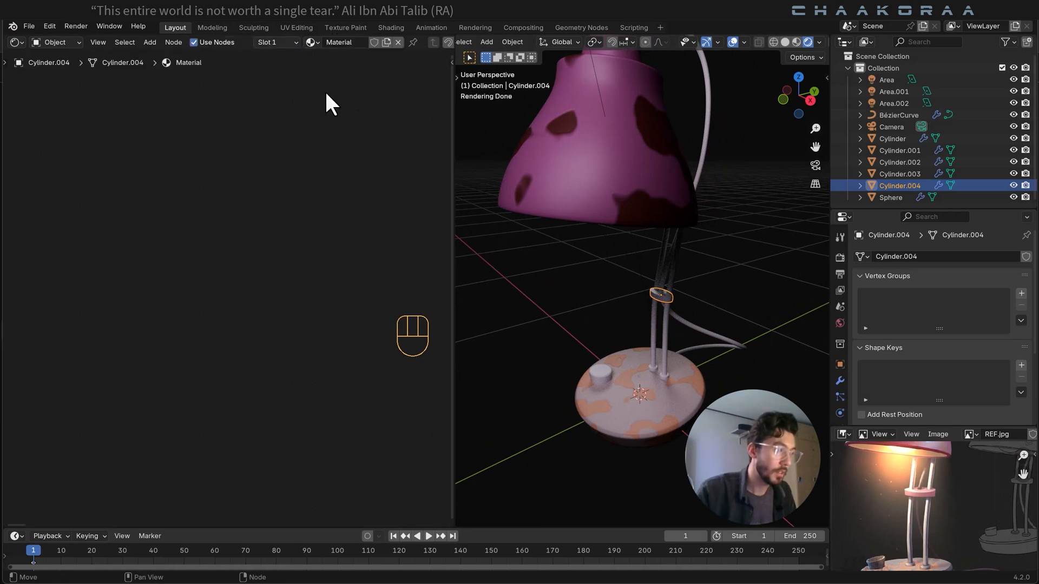
{"action": "left_click", "coordinate": [357, 41]}
{"action": "type", "text": "Pink"}
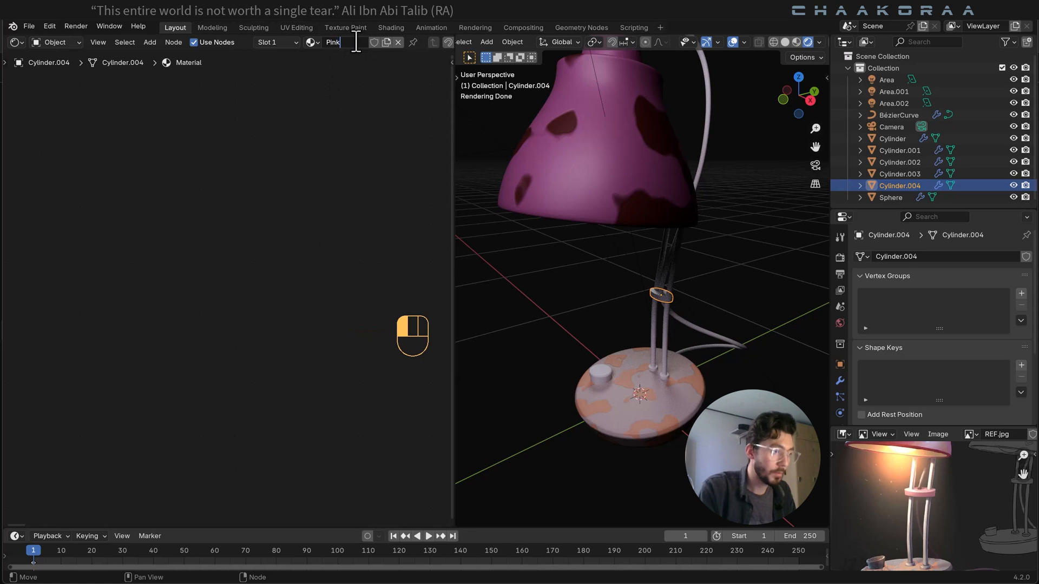
{"action": "key", "text": "Return"}
{"action": "right_click", "coordinate": [356, 42]}
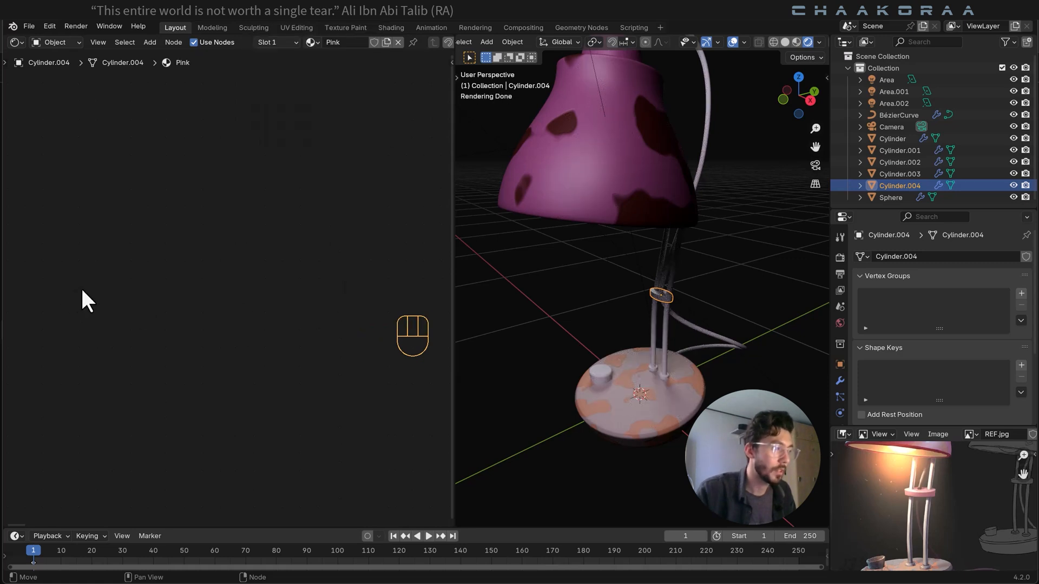
Set the Pink material's Base Color by sampling the ring clamp in the reference image.
{"action": "key", "text": "KP_Decimal"}
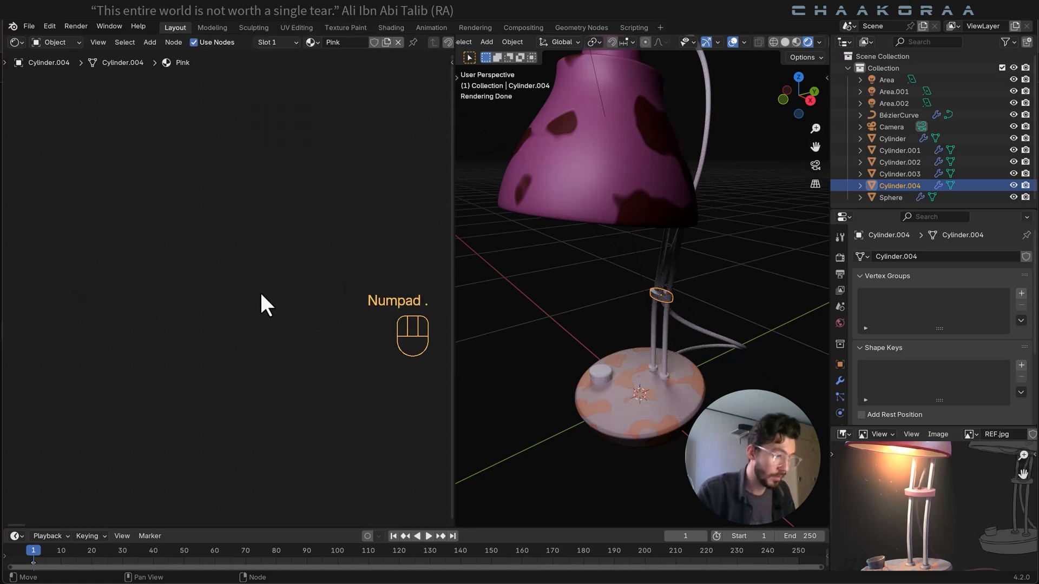
{"action": "key", "text": "KP_Decimal"}
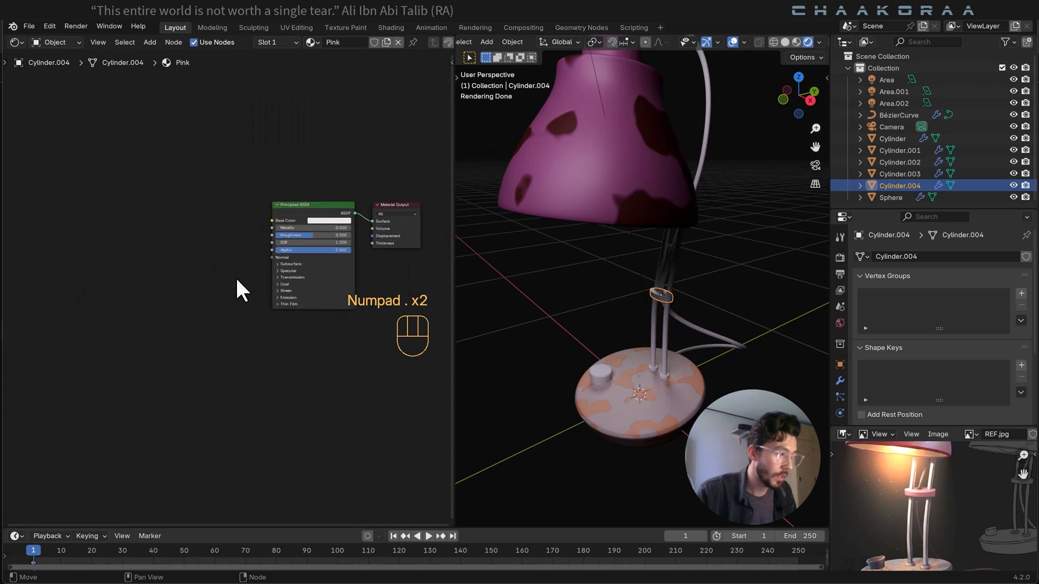
{"action": "scroll", "coordinate": [89, 298], "scroll_direction": "up", "scroll_amount": 1}
{"action": "left_click", "coordinate": [305, 186]}
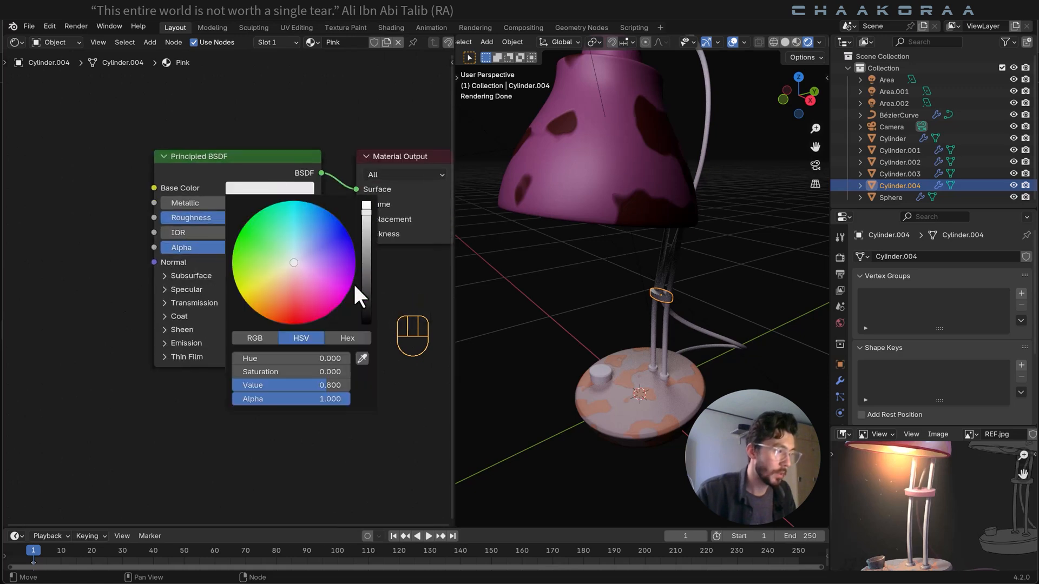
{"action": "left_click", "coordinate": [362, 358]}
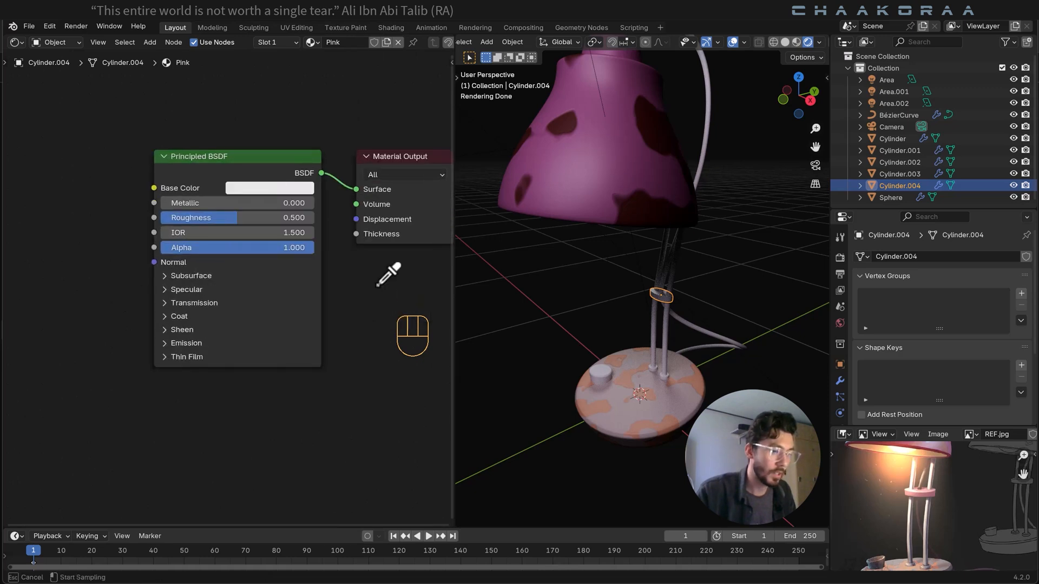
{"action": "left_click", "coordinate": [928, 493]}
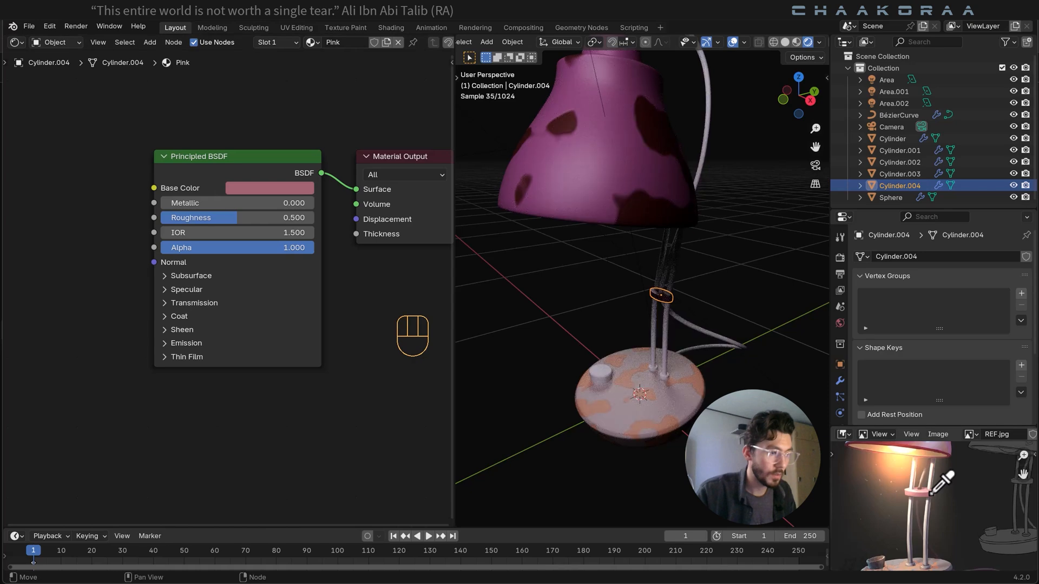
Brighten the Pink material's Base Color slightly by raising its value.
{"action": "middle_click_drag", "start_coordinate": [676, 282], "coordinate": [639, 347]}
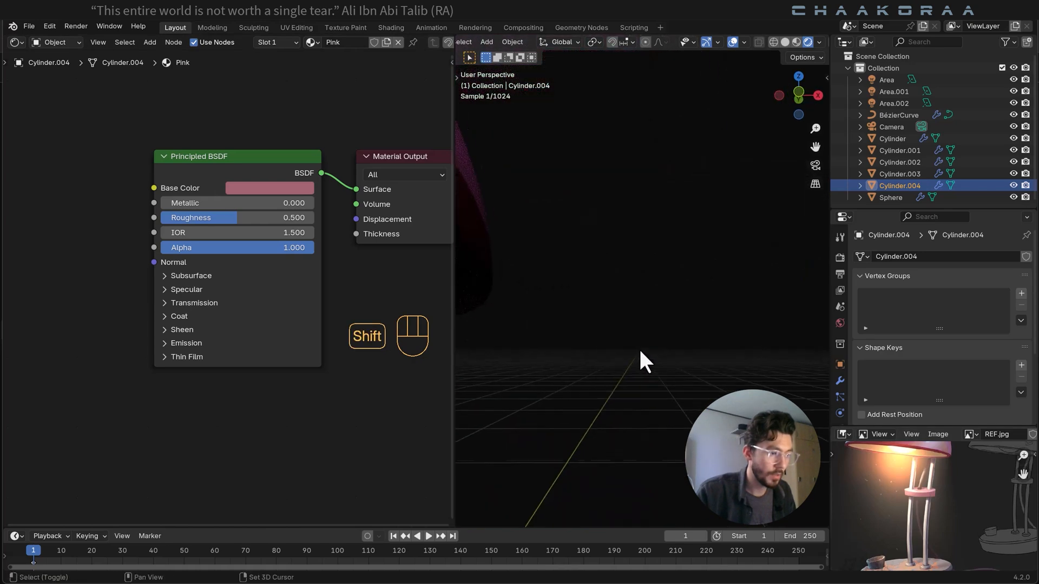
{"action": "key", "text": "KP_Decimal"}
{"action": "mouse_move", "coordinate": [609, 380]}
{"action": "middle_mouse_down"}
{"action": "mouse_move", "coordinate": [626, 367]}
{"action": "mouse_move", "coordinate": [589, 382]}
{"action": "middle_mouse_up"}
{"action": "left_click", "coordinate": [282, 189]}
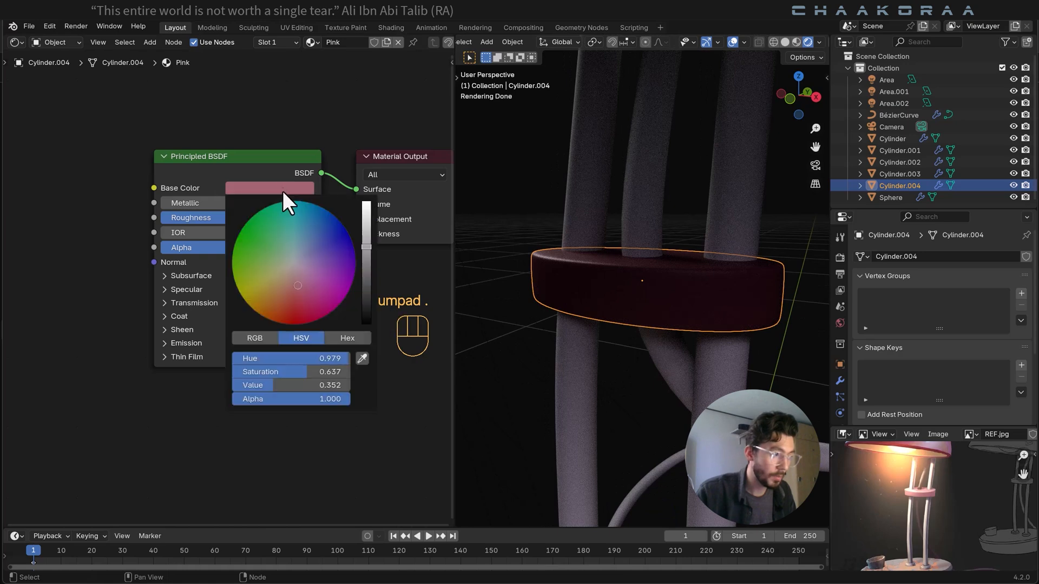
{"action": "left_click_drag", "start_coordinate": [362, 246], "coordinate": [366, 229]}
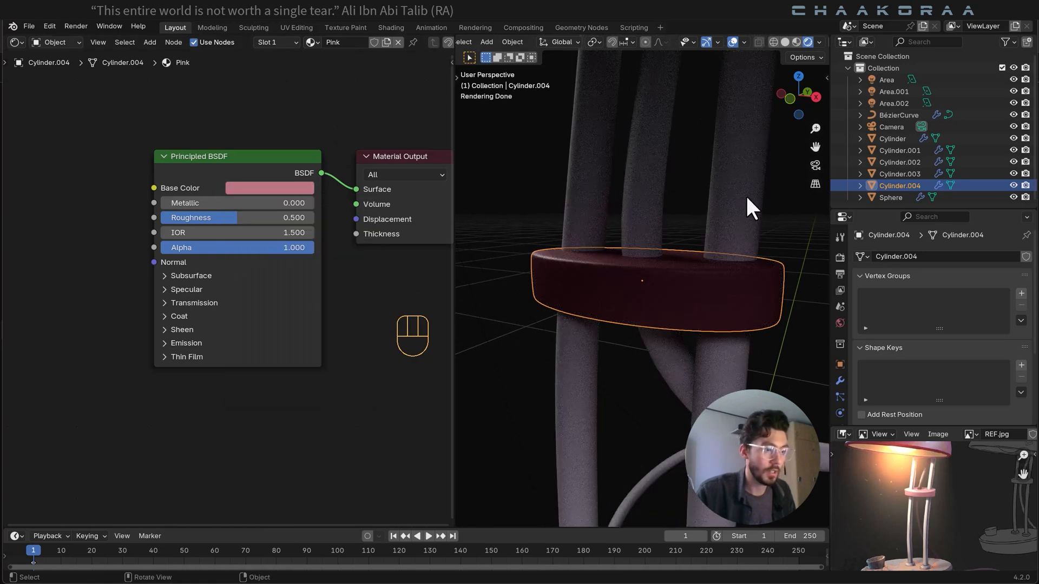
Create a new material for the lamp's two support rods and name it Gray.
{"action": "middle_click_drag", "start_coordinate": [745, 195], "coordinate": [698, 200]}
{"action": "left_click", "coordinate": [687, 206]}
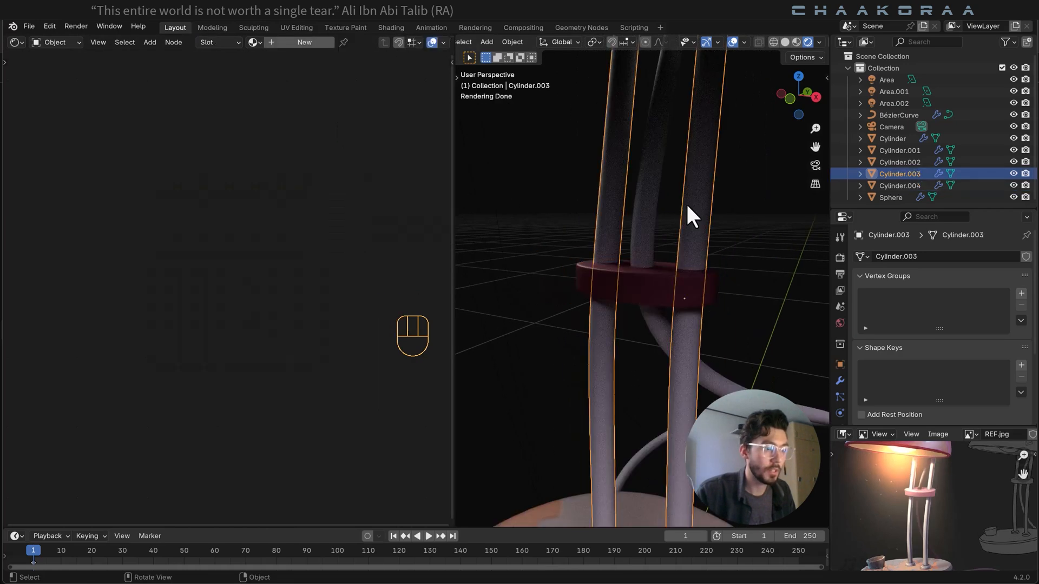
{"action": "left_click", "coordinate": [289, 42]}
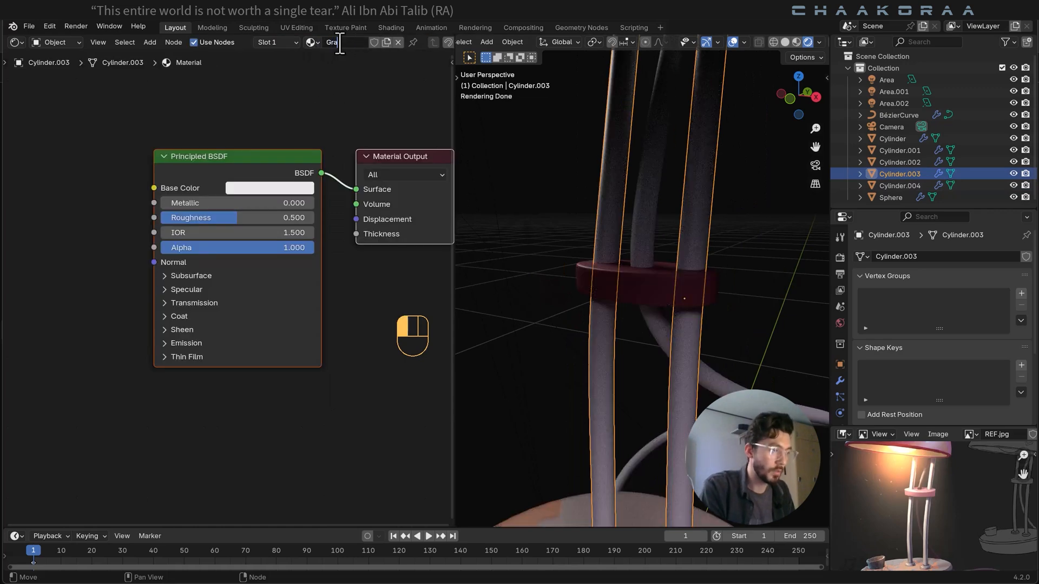
{"action": "left_click", "coordinate": [339, 43]}
{"action": "type", "text": "Gray"}
{"action": "key", "text": "Return"}
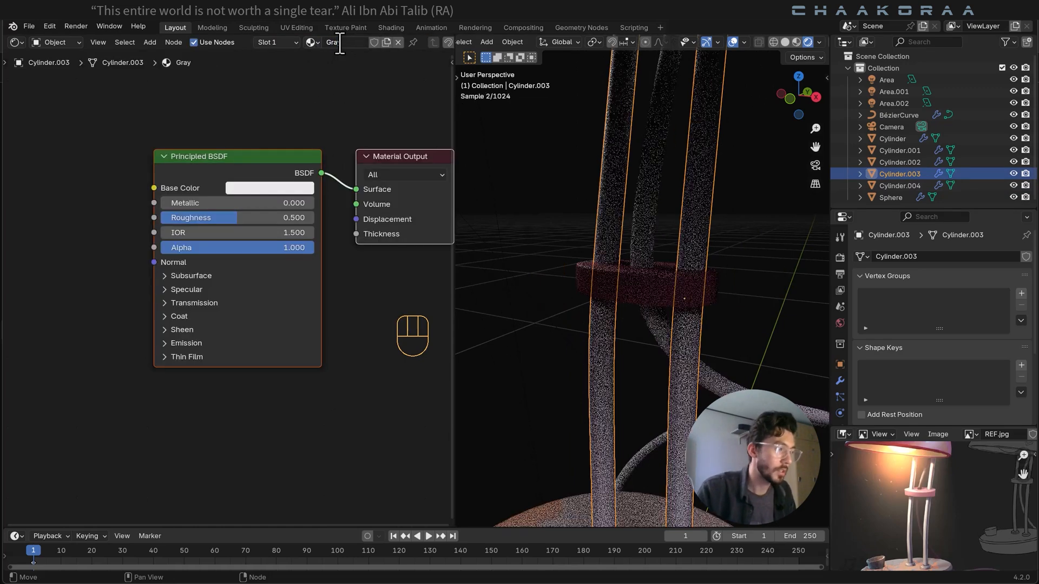
Darken the Gray material's Base Color to a light gray and set Metallic to 0.471 and Roughness to 0.264.
{"action": "left_click", "coordinate": [294, 189]}
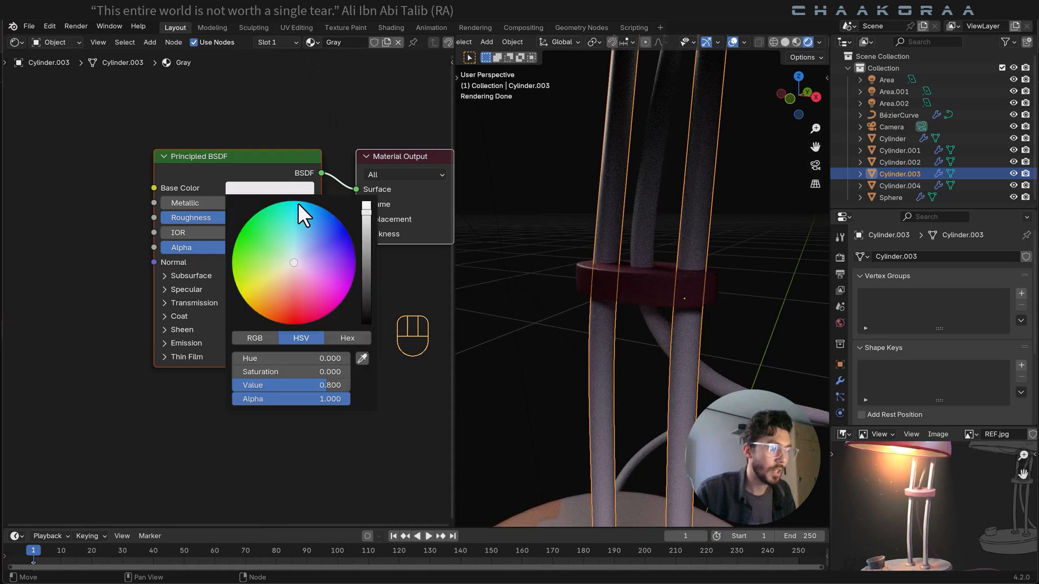
{"action": "left_click_drag", "start_coordinate": [373, 237], "coordinate": [367, 238]}
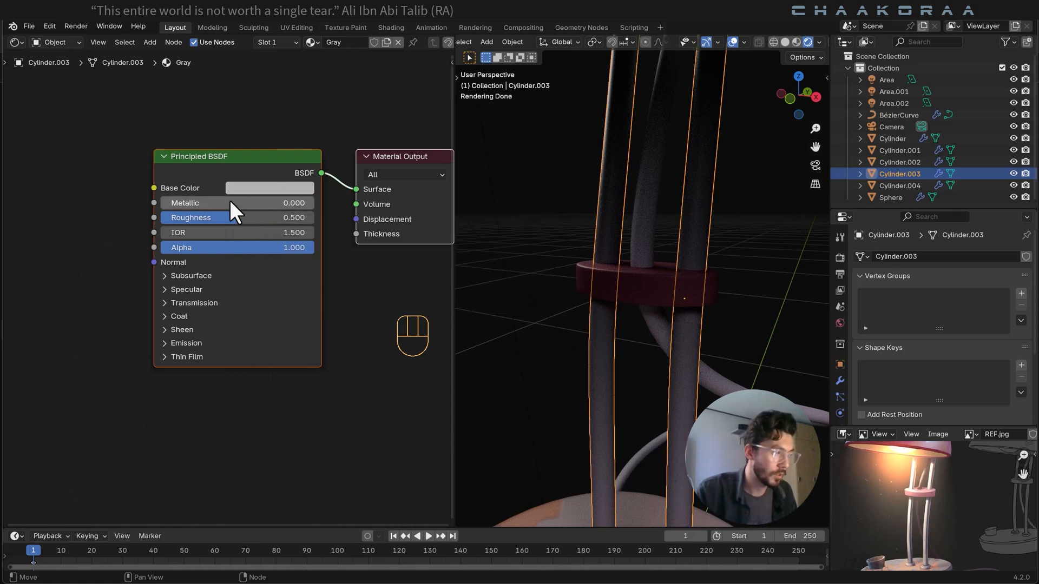
{"action": "mouse_move", "coordinate": [229, 201]}
{"action": "left_mouse_down", "text": "shift"}
{"action": "mouse_move", "coordinate": [247, 200]}
{"action": "mouse_move", "coordinate": [234, 205]}
{"action": "left_mouse_up", "text": "shift"}
{"action": "left_click", "coordinate": [331, 143]}
{"action": "scroll", "coordinate": [712, 245], "scroll_direction": "down", "scroll_amount": 3}
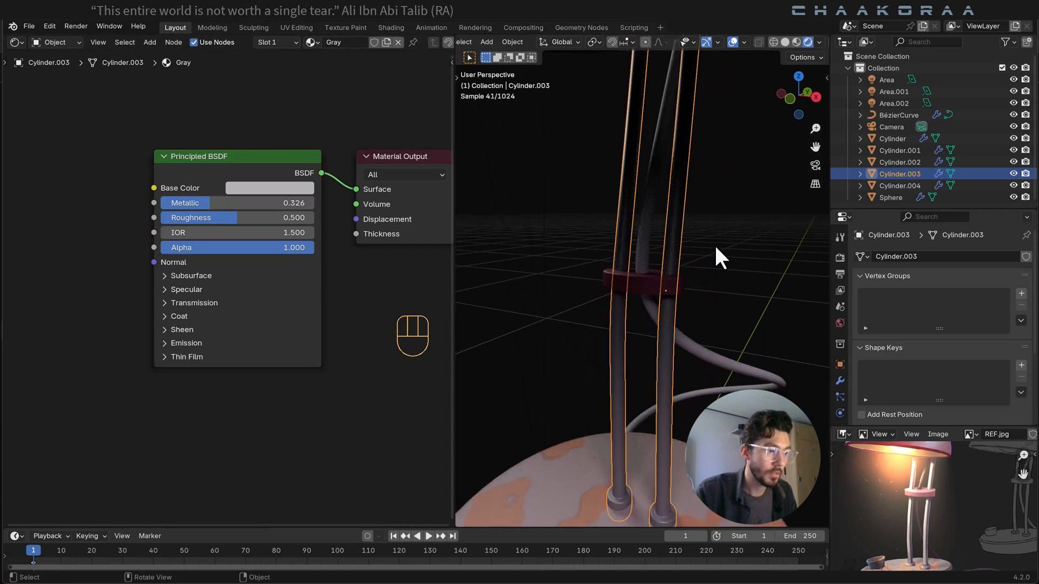
{"action": "left_click", "coordinate": [714, 244]}
{"action": "mouse_move", "coordinate": [205, 201]}
{"action": "left_mouse_down"}
{"action": "mouse_move", "coordinate": [230, 203]}
{"action": "mouse_move", "coordinate": [200, 217]}
{"action": "left_mouse_up"}
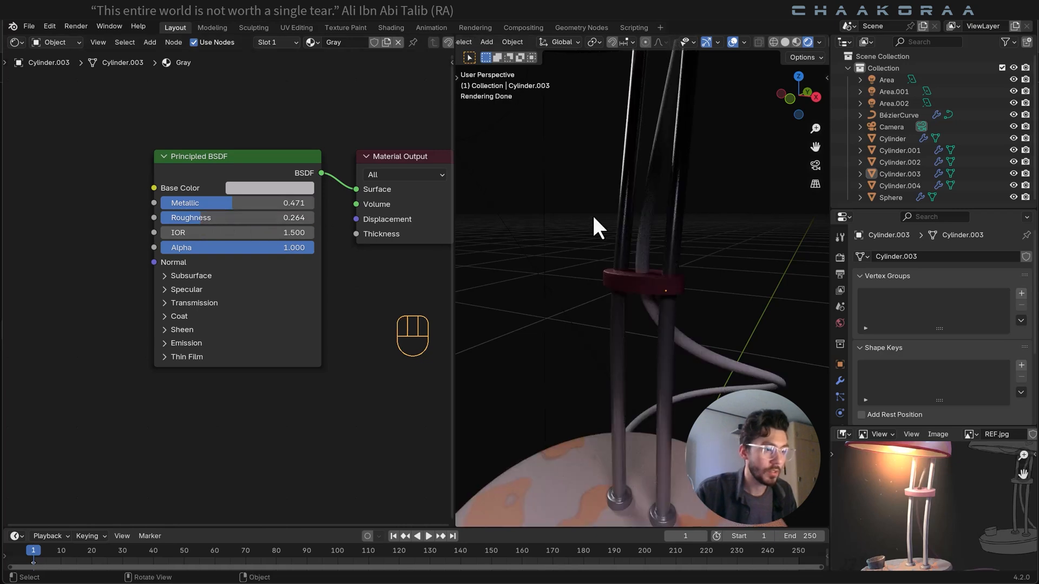
Link the support rods' Gray material to the knob on the lamp base.
{"action": "scroll", "coordinate": [703, 224], "scroll_direction": "down", "scroll_amount": 5}
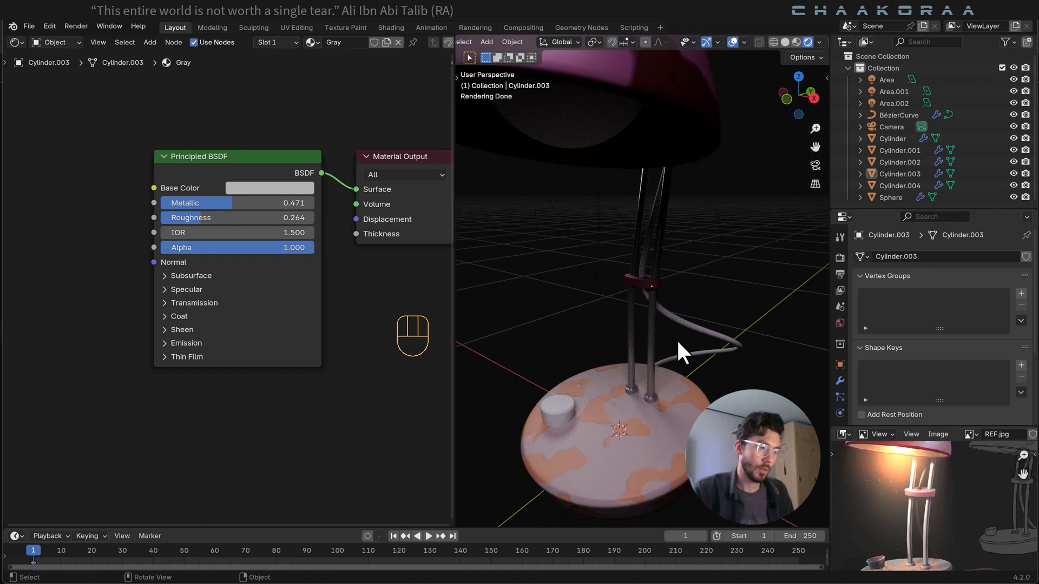
{"action": "left_click", "coordinate": [564, 401]}
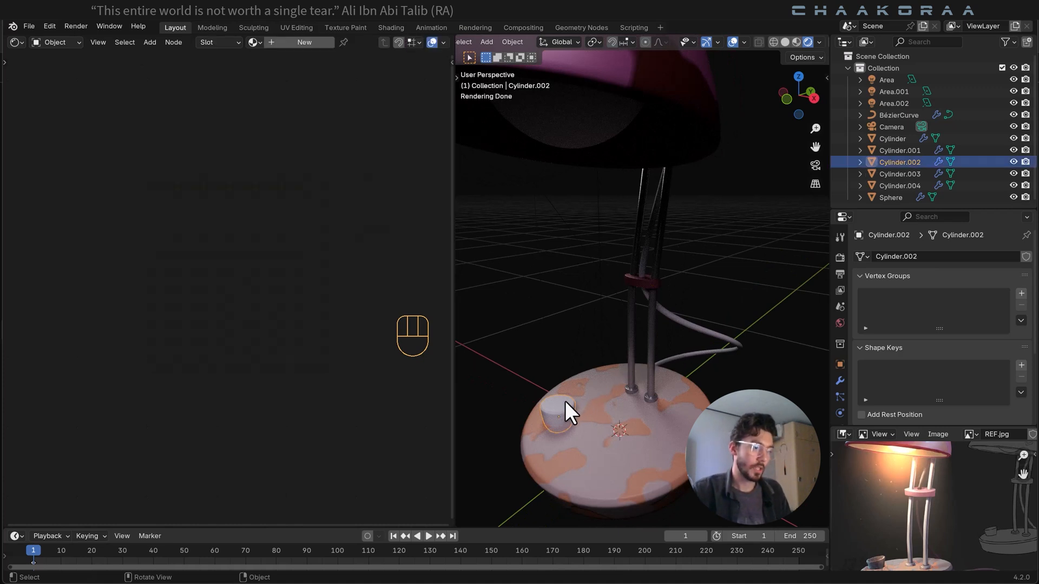
{"action": "left_click", "coordinate": [631, 329], "text": "shift"}
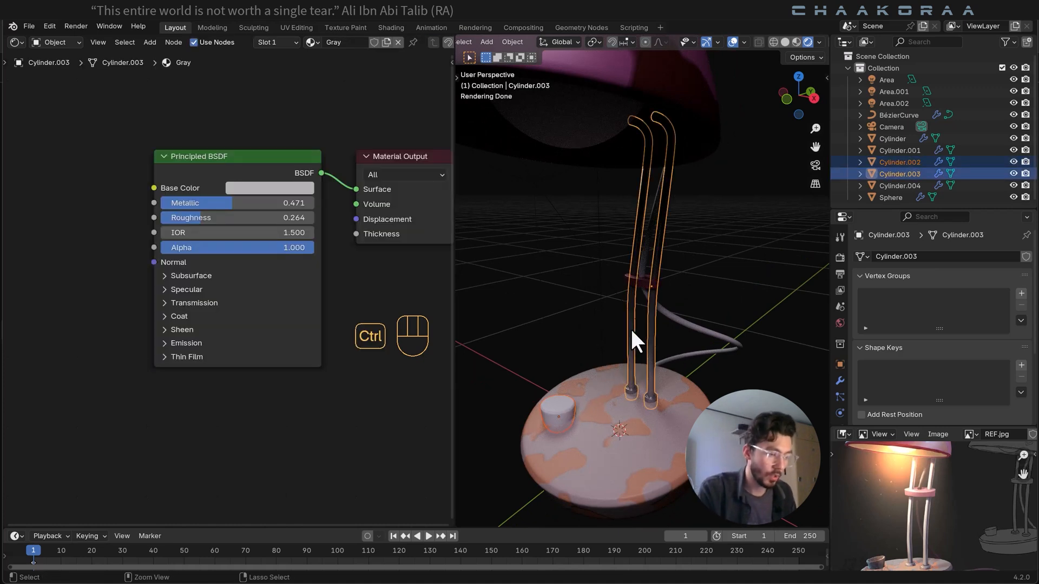
{"action": "key", "text": "ctrl+l"}
{"action": "mouse_move", "coordinate": [631, 327]}
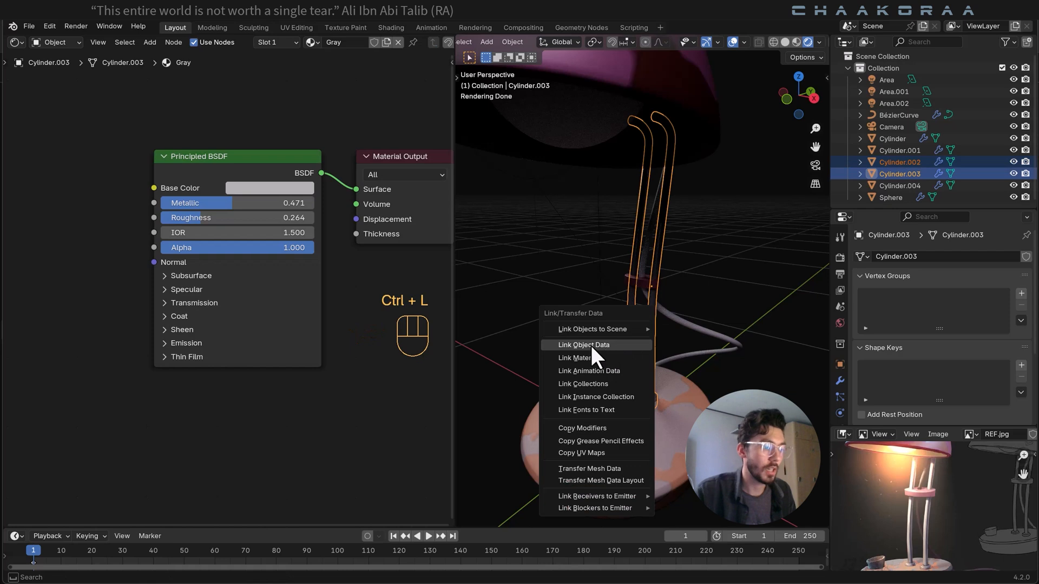
{"action": "left_click", "coordinate": [591, 359]}
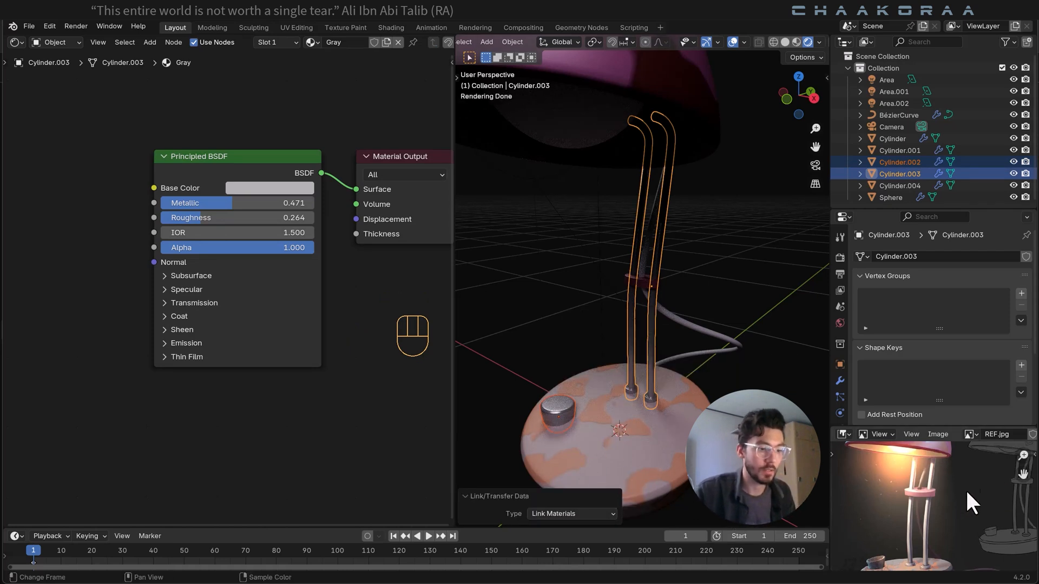
{"action": "left_click", "coordinate": [656, 298]}
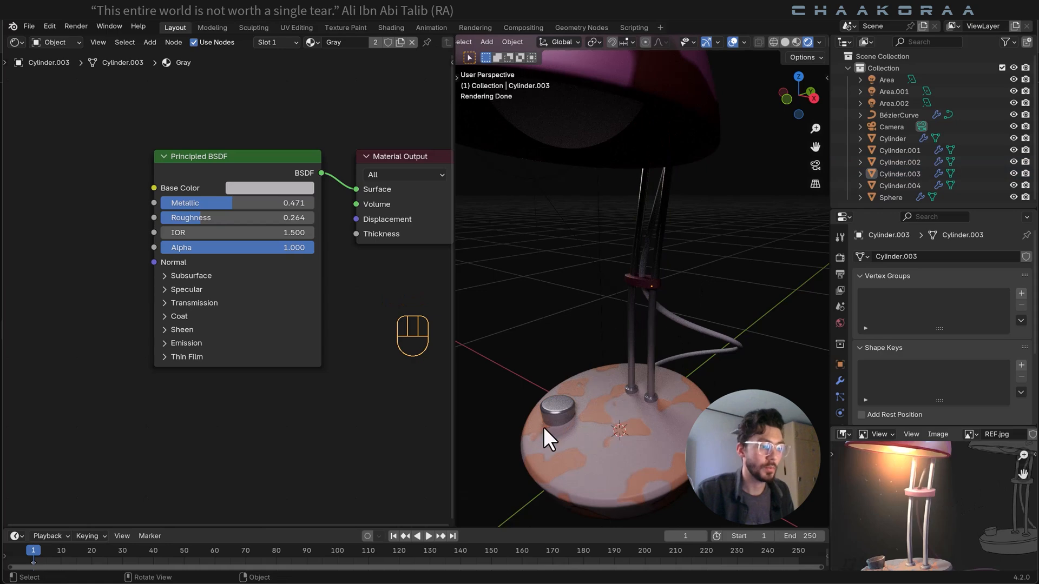
Create a new material for the lamp's cord curve and name it Wire.
{"action": "left_click", "coordinate": [672, 315]}
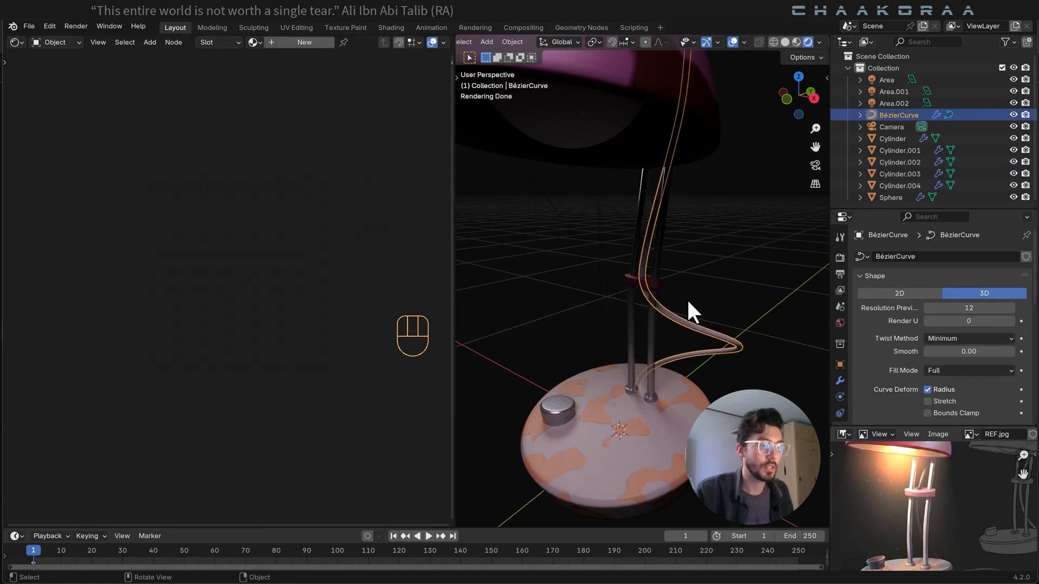
{"action": "middle_click_drag", "start_coordinate": [658, 244], "coordinate": [662, 281], "text": "shift"}
{"action": "left_click", "coordinate": [303, 40]}
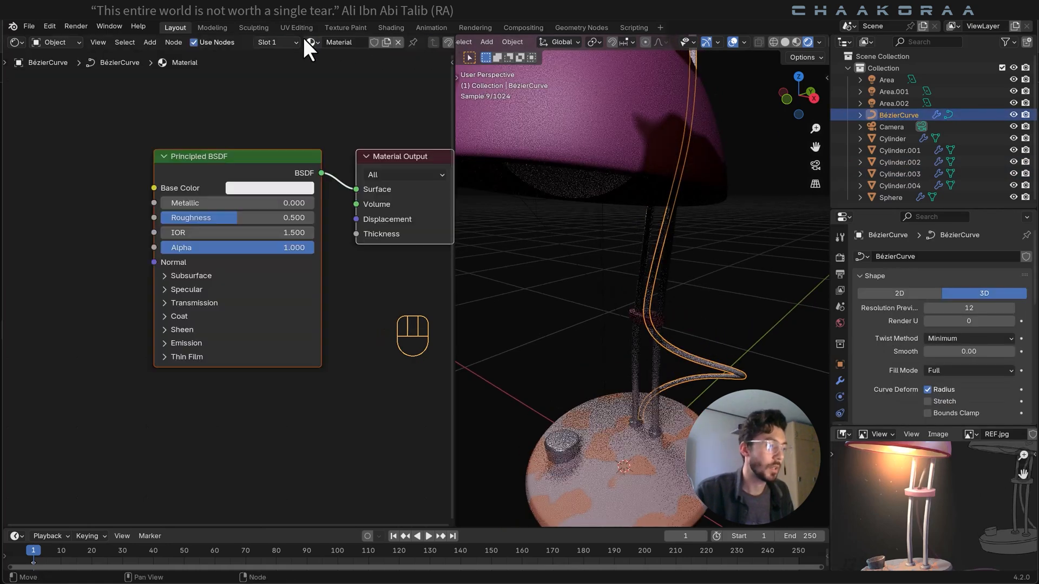
{"action": "type", "text": "Wire"}
{"action": "key", "text": "Return"}
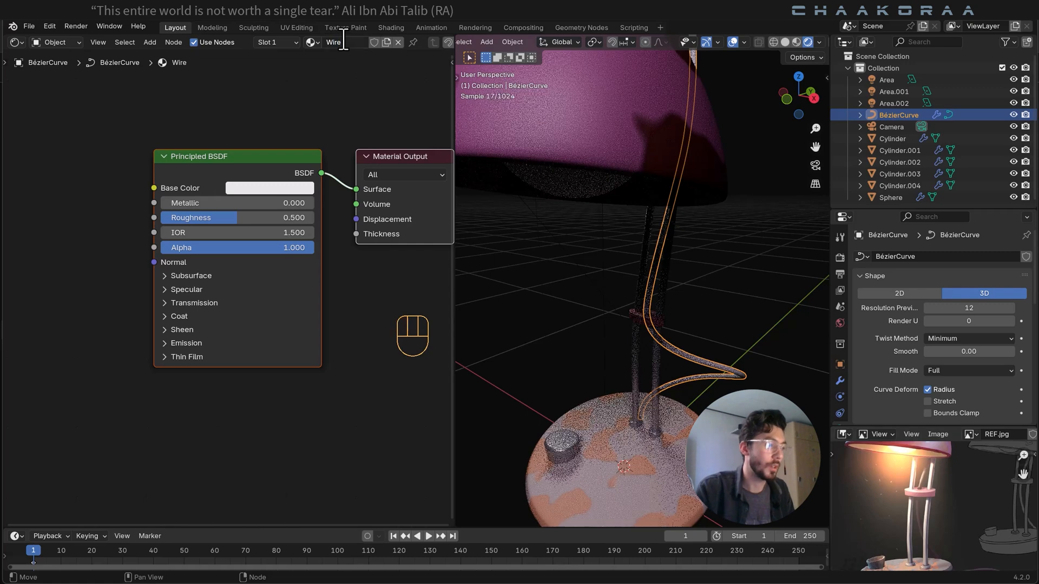
Darken the Wire material's Base Color to near black and set its Roughness to 0.195.
{"action": "left_click", "coordinate": [264, 190]}
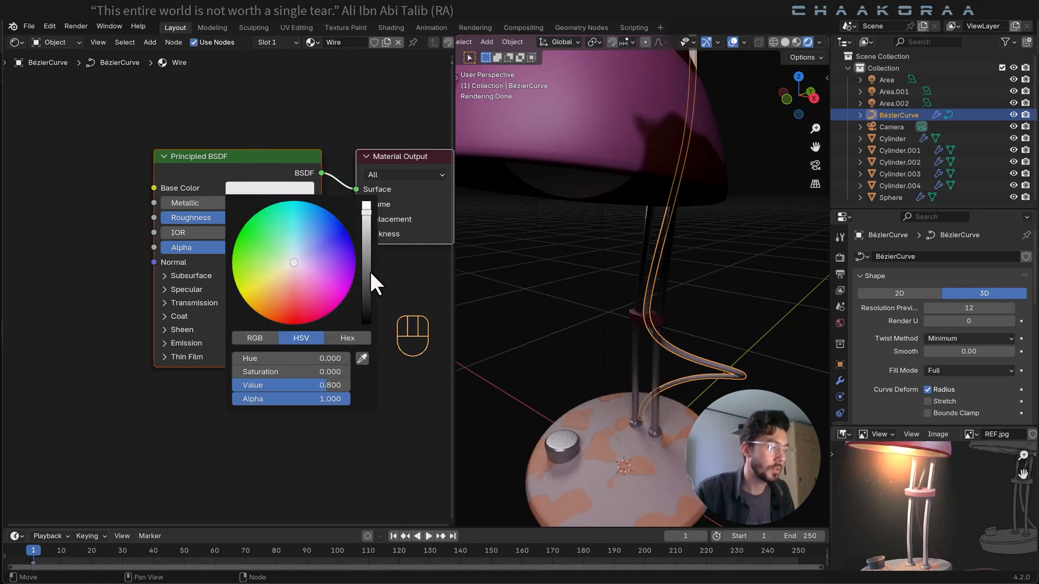
{"action": "left_click_drag", "start_coordinate": [370, 272], "coordinate": [366, 302]}
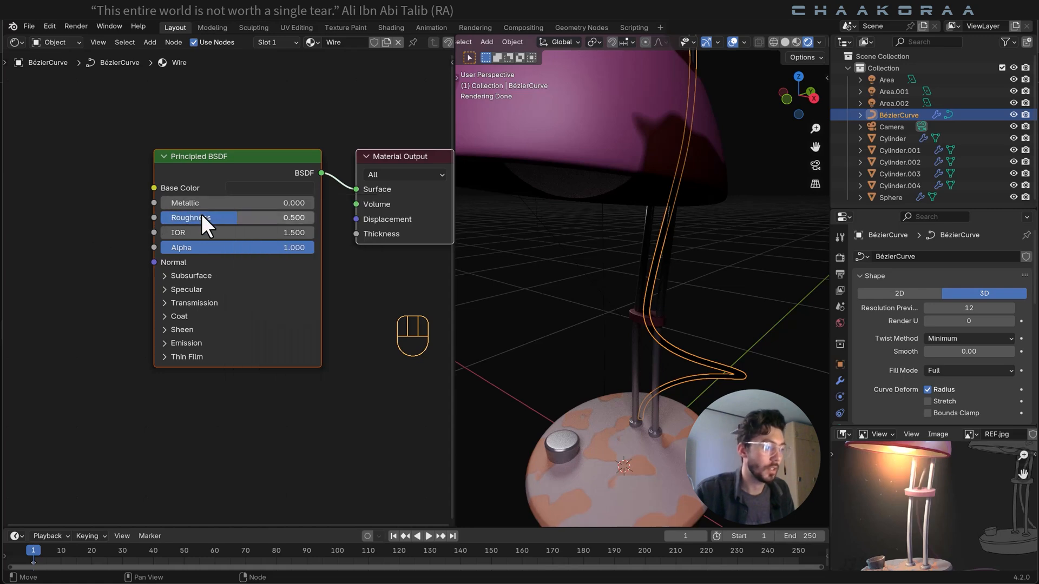
{"action": "left_click_drag", "start_coordinate": [228, 216], "coordinate": [175, 217]}
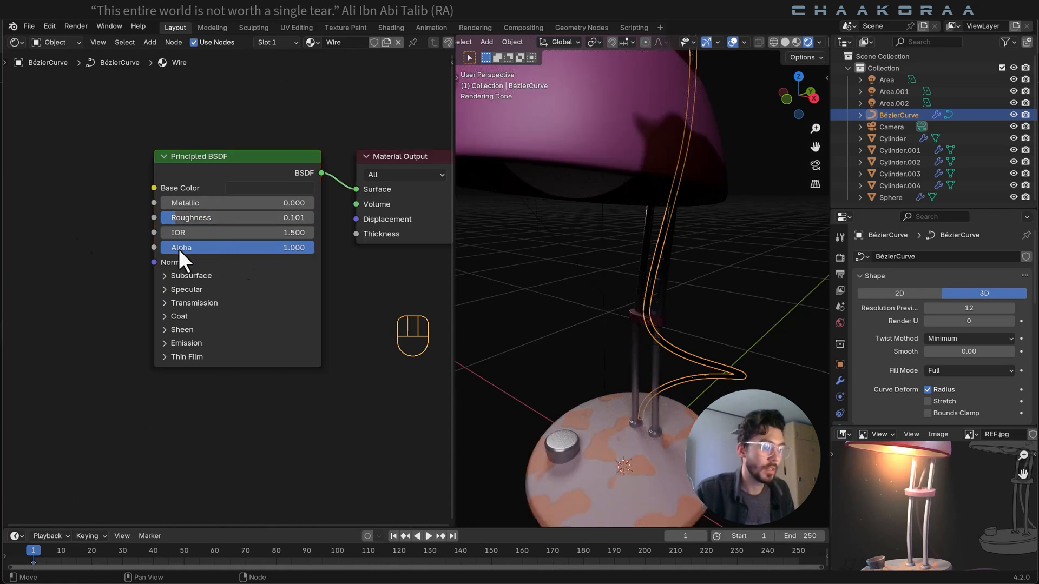
{"action": "left_click", "coordinate": [714, 307]}
{"action": "scroll", "coordinate": [713, 308], "scroll_direction": "down", "scroll_amount": 5}
{"action": "middle_click_drag", "start_coordinate": [713, 314], "coordinate": [644, 271]}
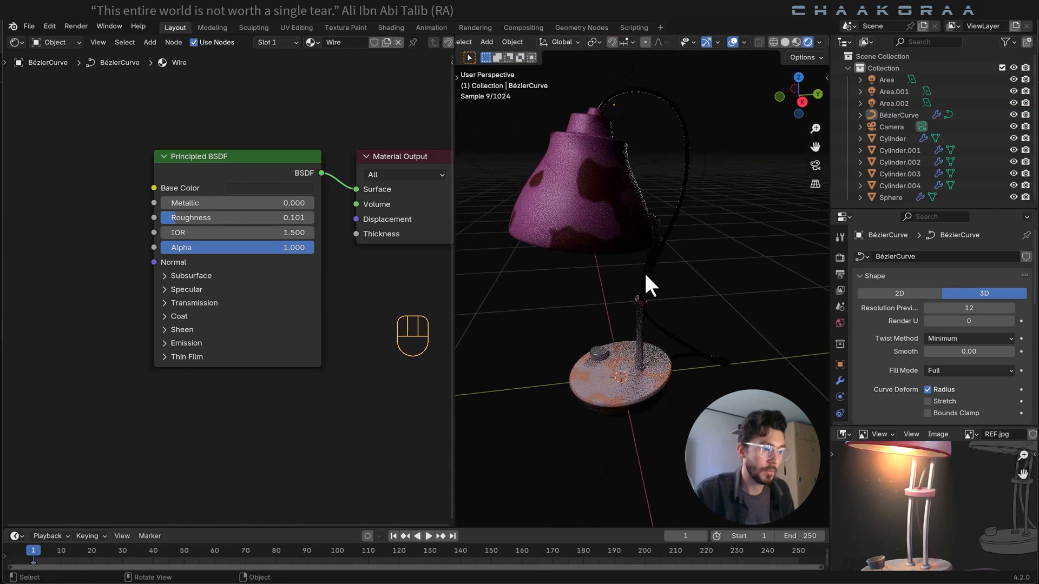
{"action": "left_click_drag", "start_coordinate": [220, 220], "coordinate": [233, 221]}
Examine the cord and shade in the reference image and compare them with the rendered lamp.
{"action": "middle_click_drag", "start_coordinate": [698, 234], "coordinate": [731, 242]}
{"action": "scroll", "coordinate": [918, 473], "scroll_direction": "down", "scroll_amount": 3}
{"action": "middle_click_drag", "start_coordinate": [918, 468], "coordinate": [917, 527]}
{"action": "scroll", "coordinate": [921, 504], "scroll_direction": "up", "scroll_amount": 4}
{"action": "scroll", "coordinate": [918, 527], "scroll_direction": "up", "scroll_amount": 3}
{"action": "middle_click_drag", "start_coordinate": [882, 487], "coordinate": [967, 498]}
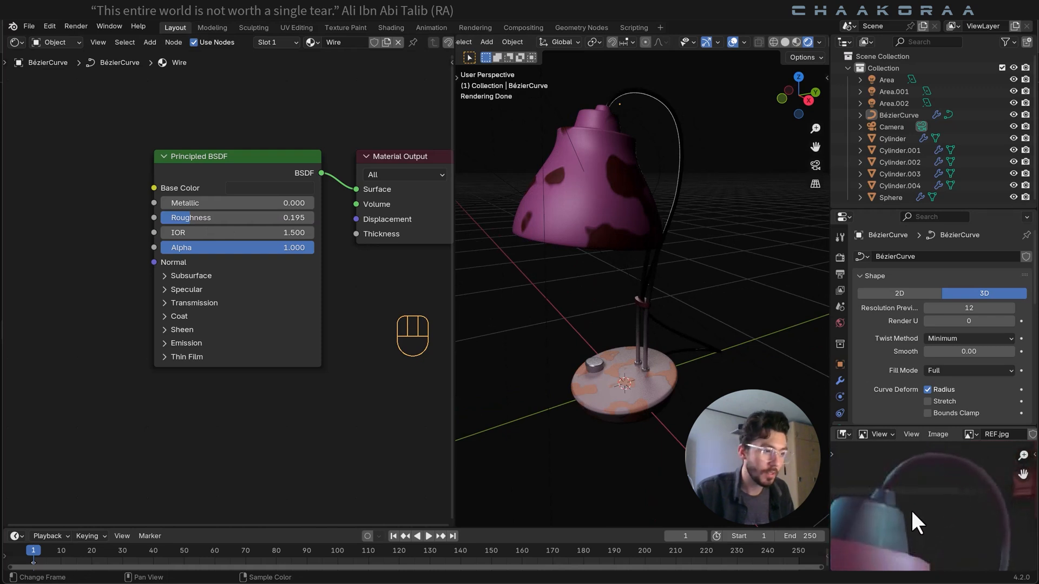
{"action": "middle_click_drag", "start_coordinate": [910, 521], "coordinate": [933, 579]}
{"action": "middle_click_drag", "start_coordinate": [933, 536], "coordinate": [950, 490]}
{"action": "scroll", "coordinate": [934, 509], "scroll_direction": "down", "scroll_amount": 2}
{"action": "middle_click_drag", "start_coordinate": [603, 281], "coordinate": [632, 279]}
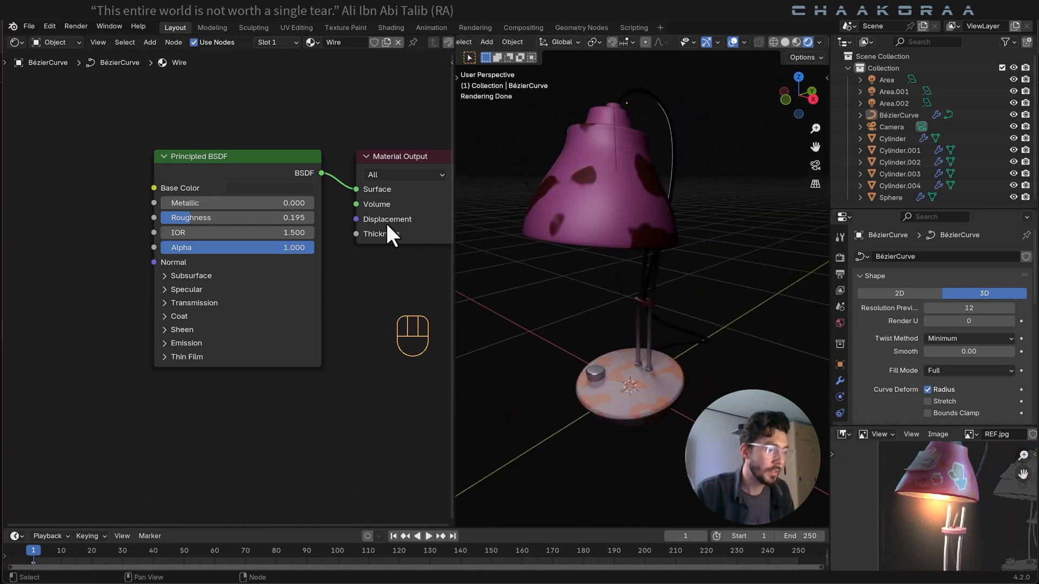
Create a new material for the bulb sphere inside the shade and name it Glass.
{"action": "key", "text": "KP_0"}
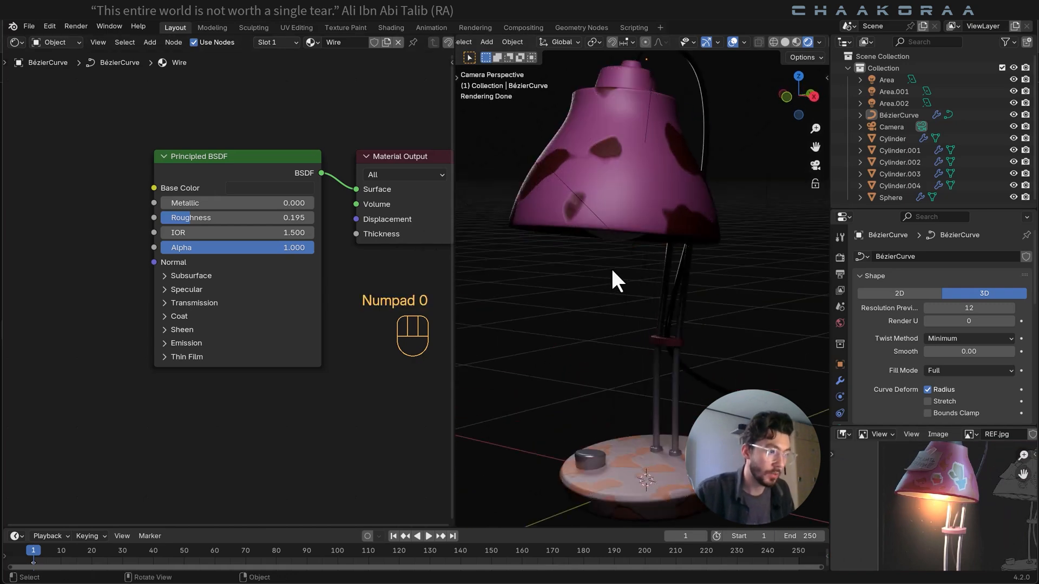
{"action": "scroll", "coordinate": [613, 268], "scroll_direction": "down", "scroll_amount": 2}
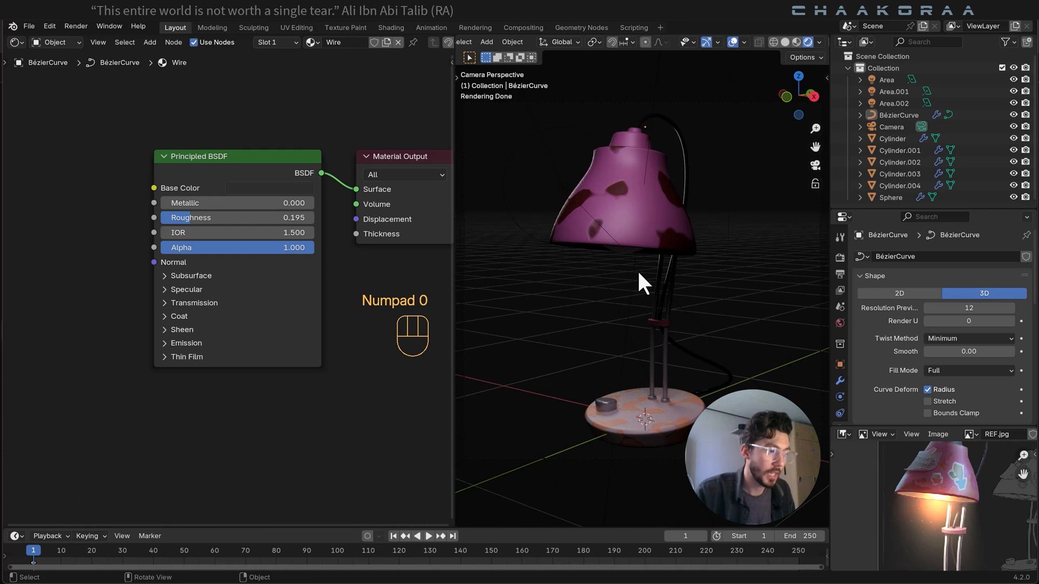
{"action": "left_click", "coordinate": [625, 250]}
{"action": "left_click", "coordinate": [627, 247]}
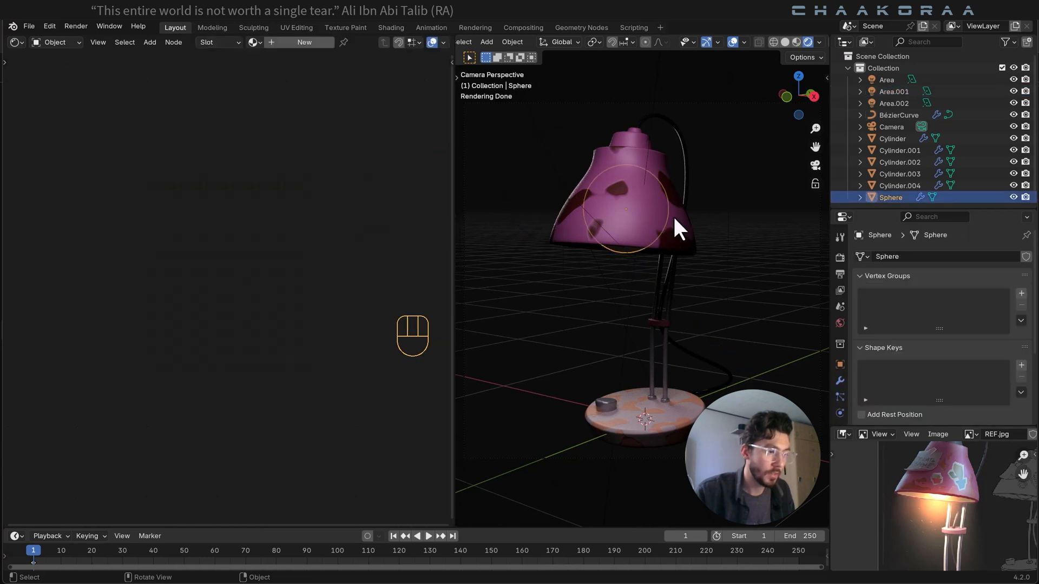
{"action": "left_click", "coordinate": [286, 39]}
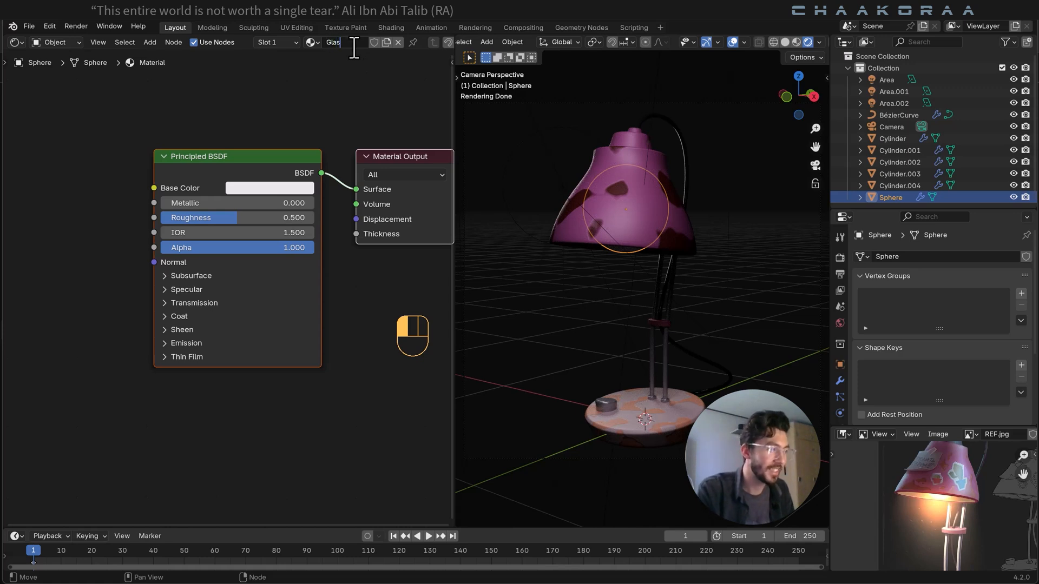
{"action": "type", "text": "s"}
{"action": "key", "text": "Return"}
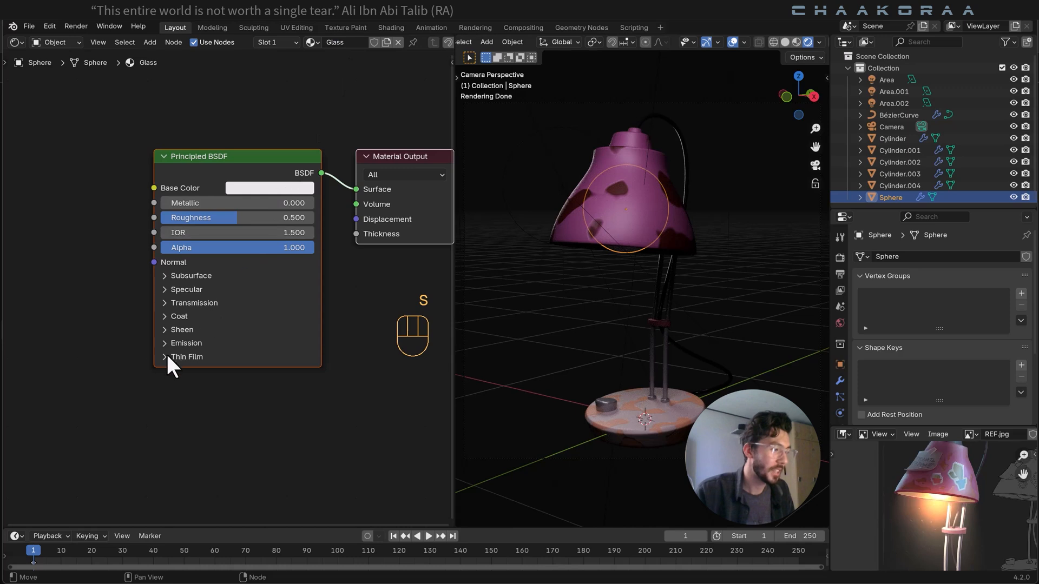
Set the Glass material's Transmission Weight to 1.000 and Roughness to 0.038, and check the bulb from below.
{"action": "left_click", "coordinate": [164, 303]}
{"action": "left_click_drag", "start_coordinate": [199, 317], "coordinate": [360, 318]}
{"action": "left_click_drag", "start_coordinate": [209, 217], "coordinate": [166, 218]}
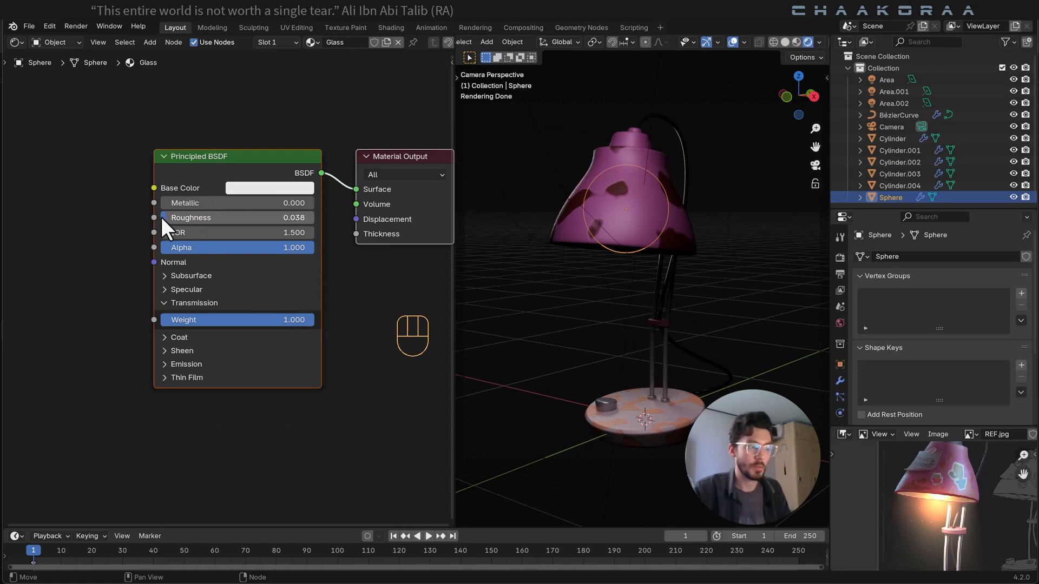
{"action": "middle_click_drag", "start_coordinate": [656, 240], "coordinate": [668, 217]}
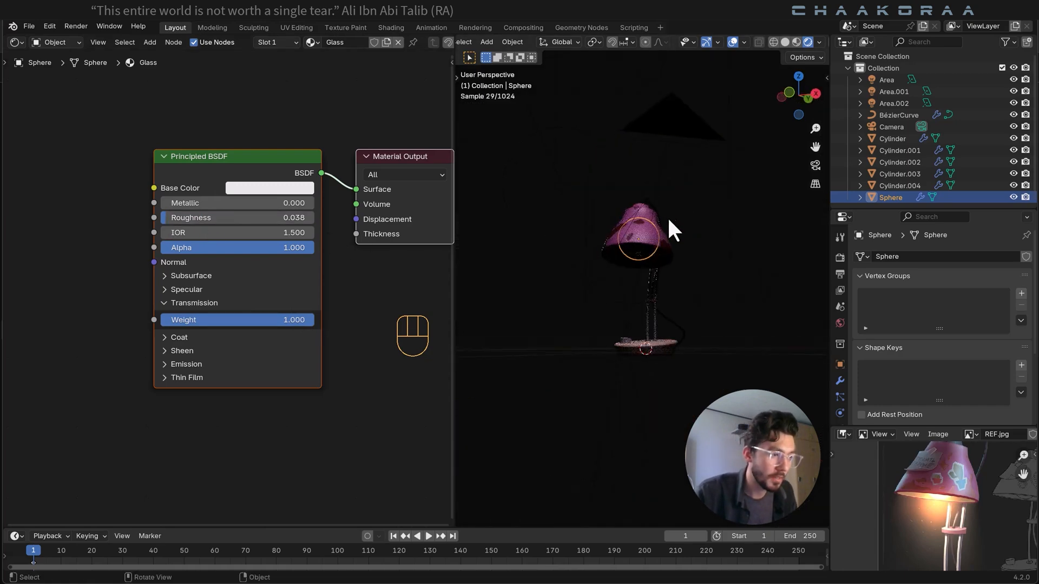
{"action": "scroll", "coordinate": [668, 217], "scroll_direction": "up", "scroll_amount": 7}
{"action": "key", "text": "KP_0"}
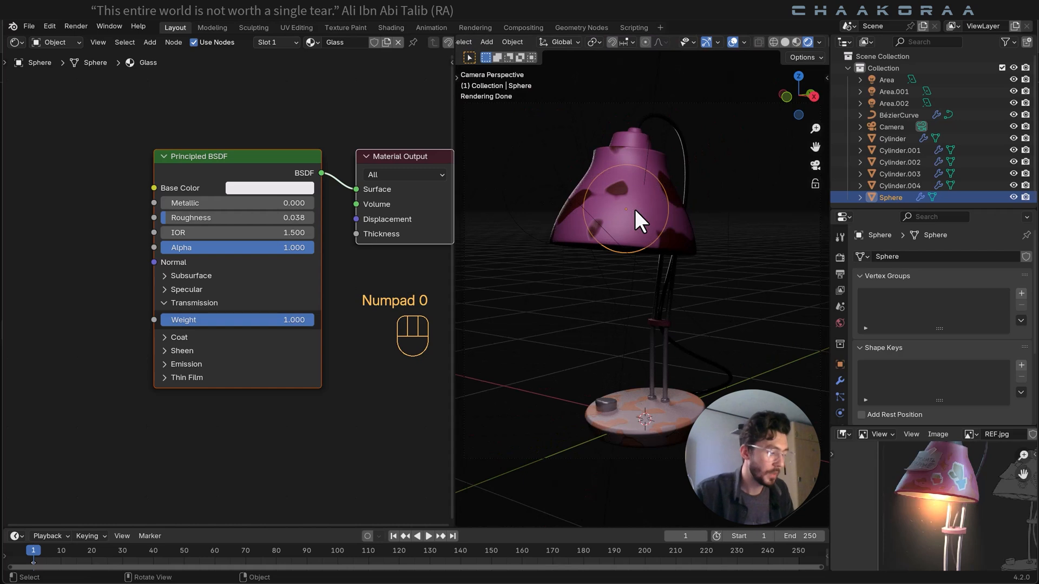
{"action": "key", "text": "shift+s"}
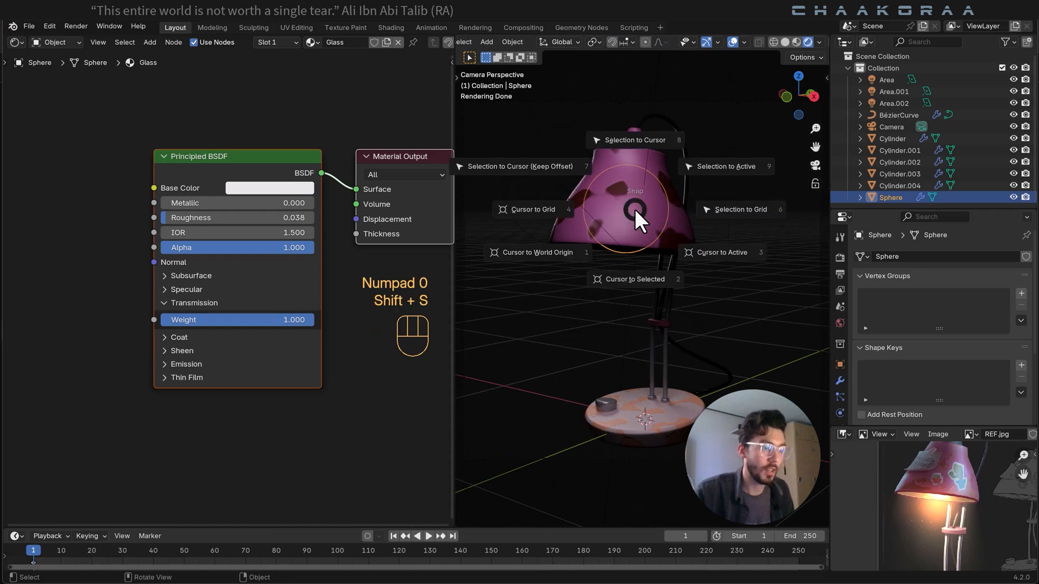
{"action": "left_click", "coordinate": [625, 142]}
{"action": "key", "text": "ctrl+z"}
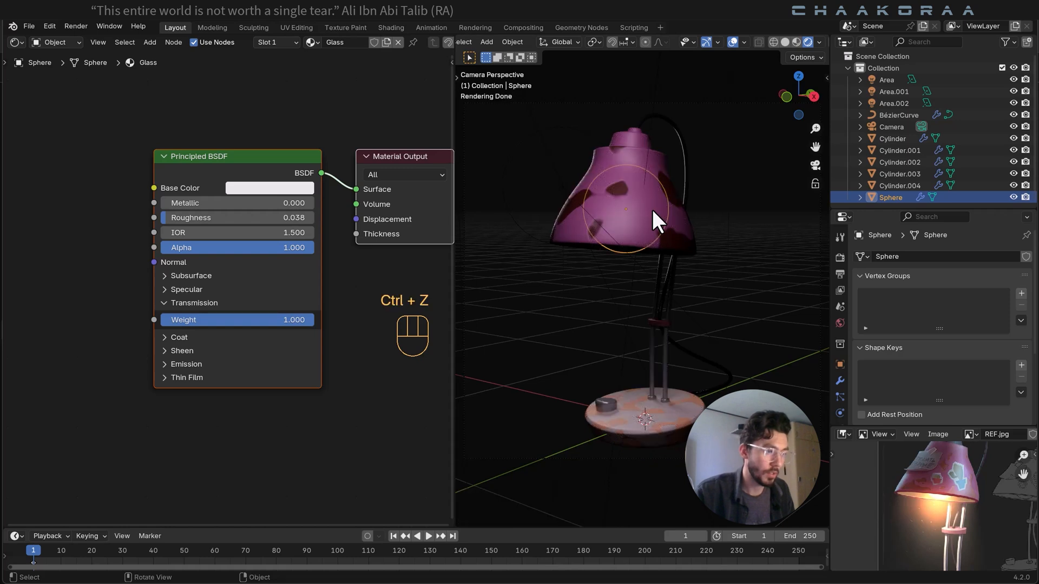
Snap the 3D cursor to the selected bulb sphere and add a point light there.
{"action": "key", "text": "shift+a"}
{"action": "key", "text": "shift+s"}
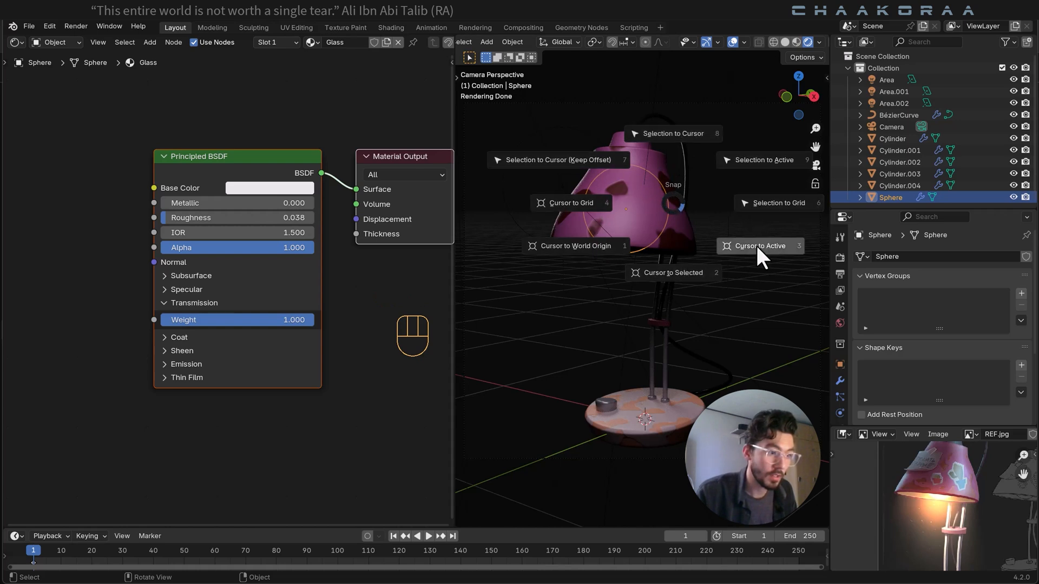
{"action": "left_click", "coordinate": [685, 274]}
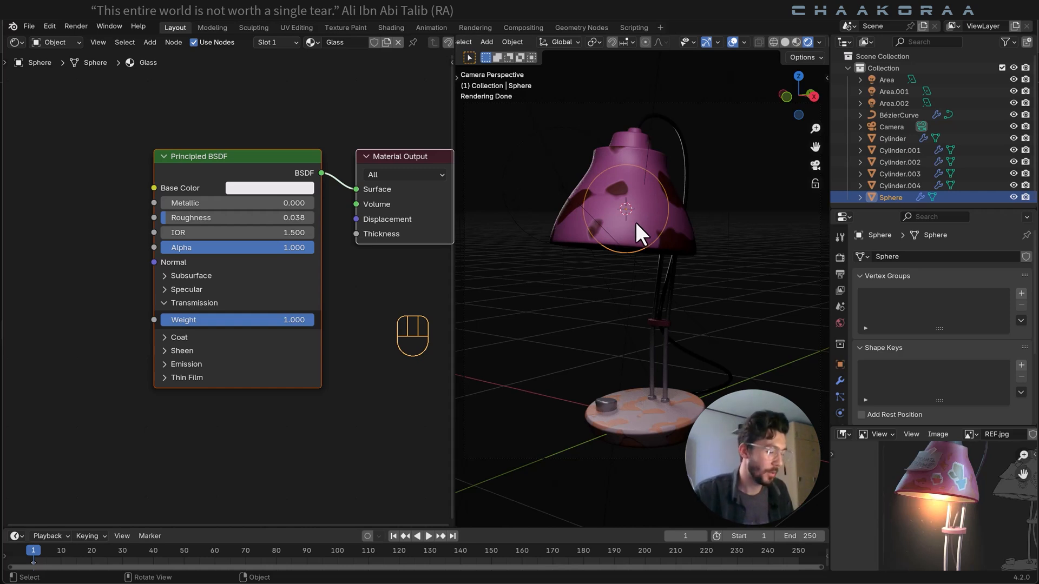
{"action": "key", "text": "shift+a"}
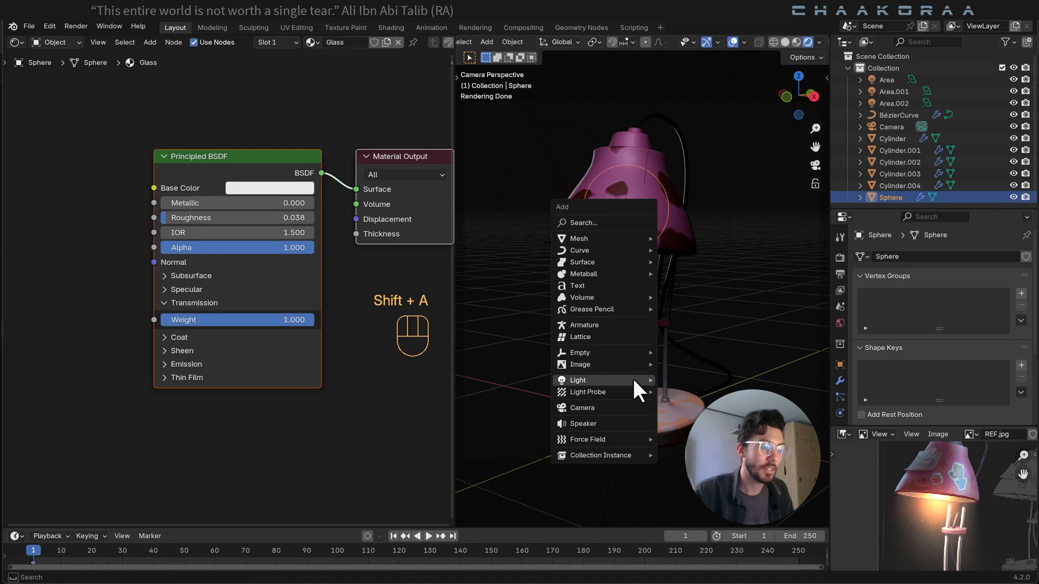
{"action": "mouse_move", "coordinate": [638, 380]}
{"action": "left_click", "coordinate": [703, 379]}
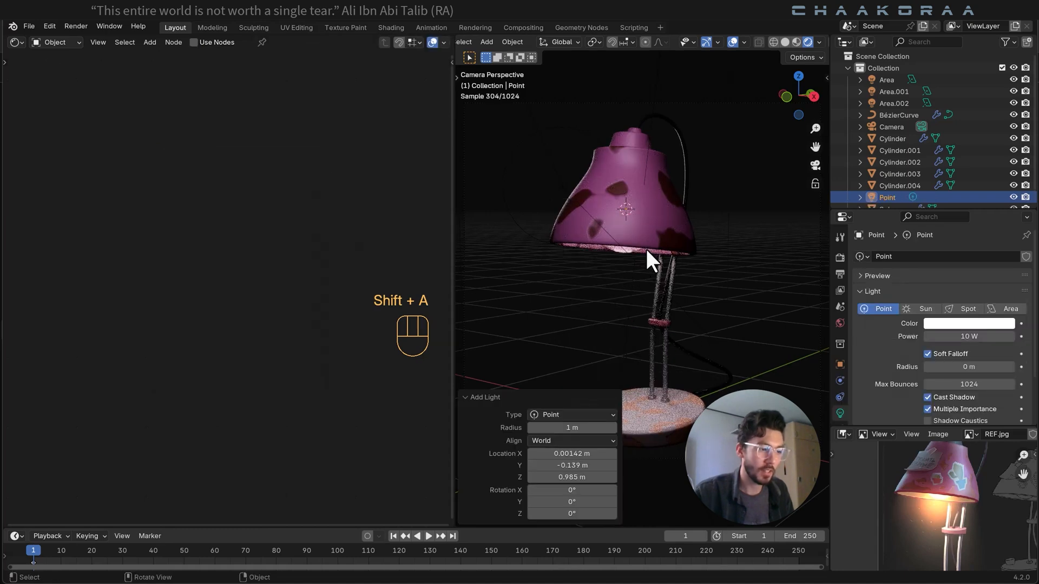
Set the point light's Power to 120 W and tint its color peach with Hue 0.051 and Saturation 0.519.
{"action": "middle_click_drag", "start_coordinate": [668, 307], "coordinate": [665, 253], "text": "shift"}
{"action": "left_click", "coordinate": [957, 337]}
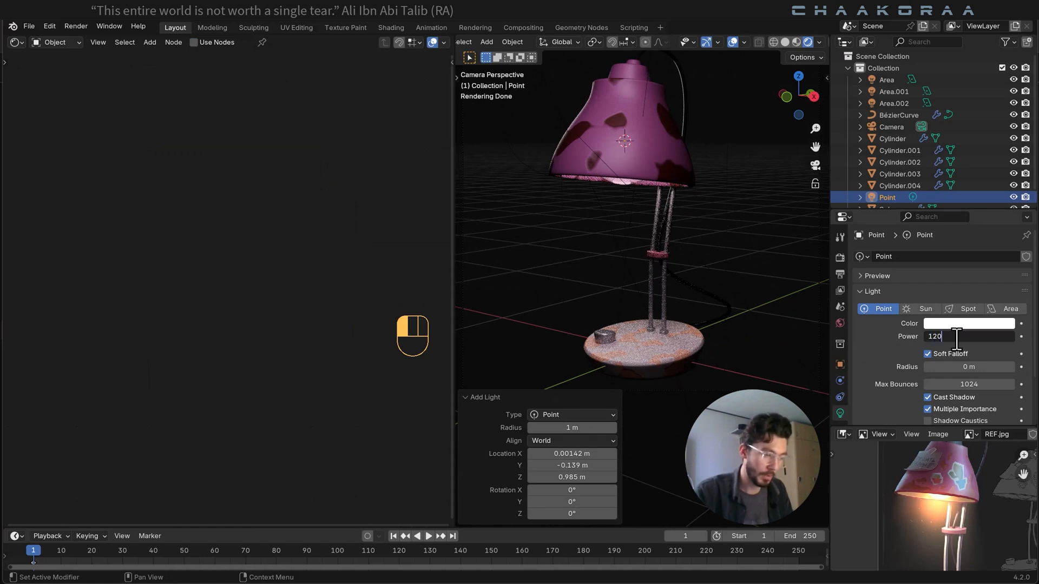
{"action": "key", "text": "Return"}
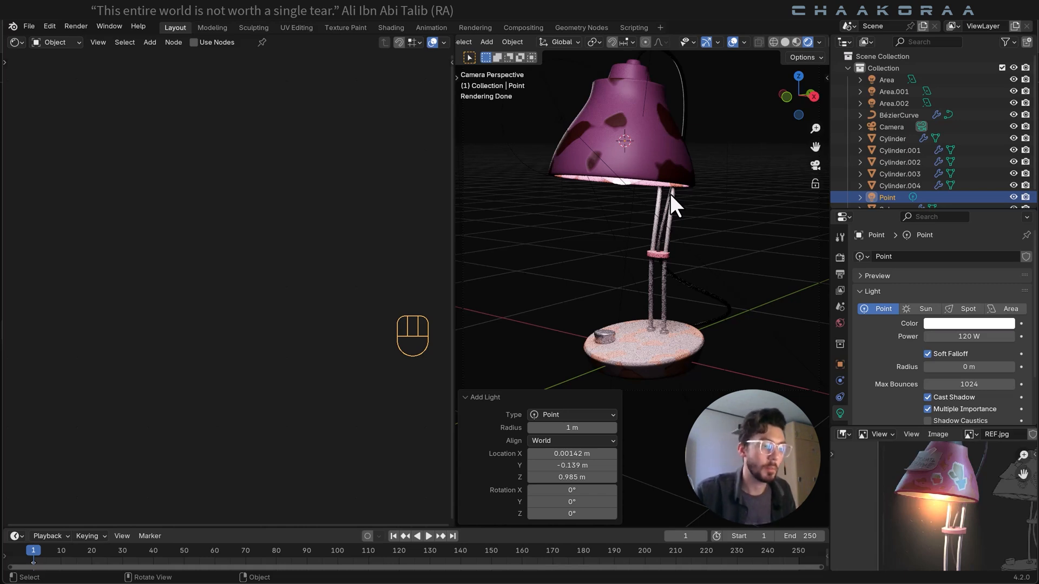
{"action": "left_click", "coordinate": [969, 323]}
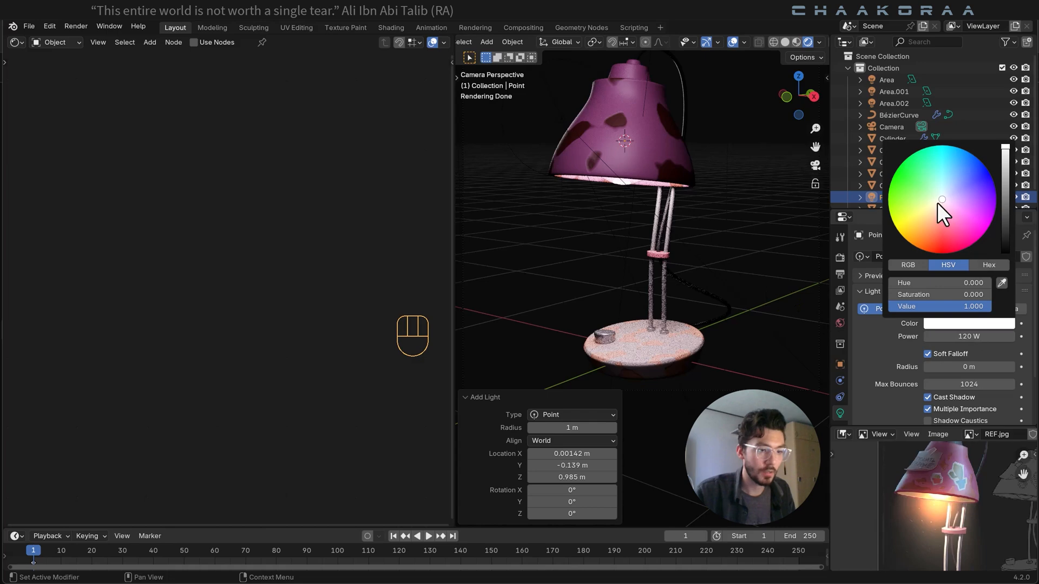
{"action": "left_click_drag", "start_coordinate": [936, 202], "coordinate": [937, 210]}
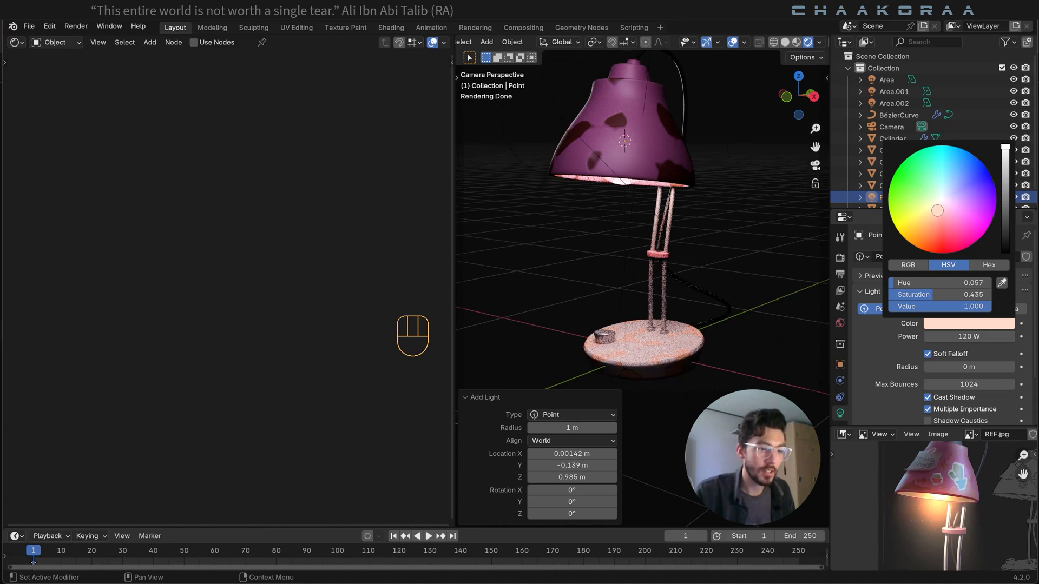
{"action": "left_click_drag", "start_coordinate": [937, 211], "coordinate": [936, 213]}
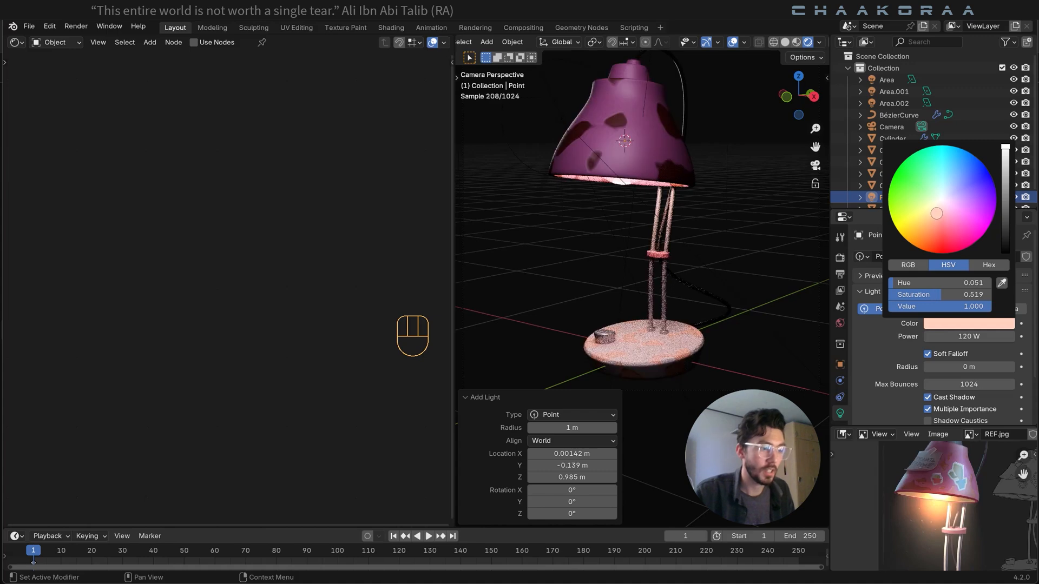
{"action": "scroll", "coordinate": [622, 183], "scroll_direction": "down", "scroll_amount": 1}
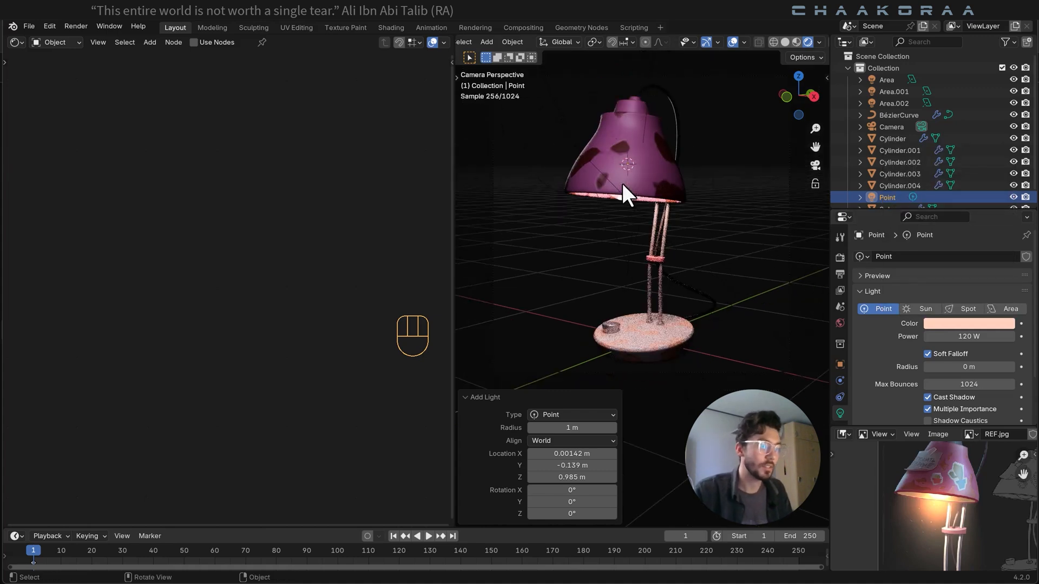
Move the Area.001 light closer to the lamp, about 0.26 m in X and -0.27 m in Y, and raise it about 0.03 m.
{"action": "left_click", "coordinate": [546, 111]}
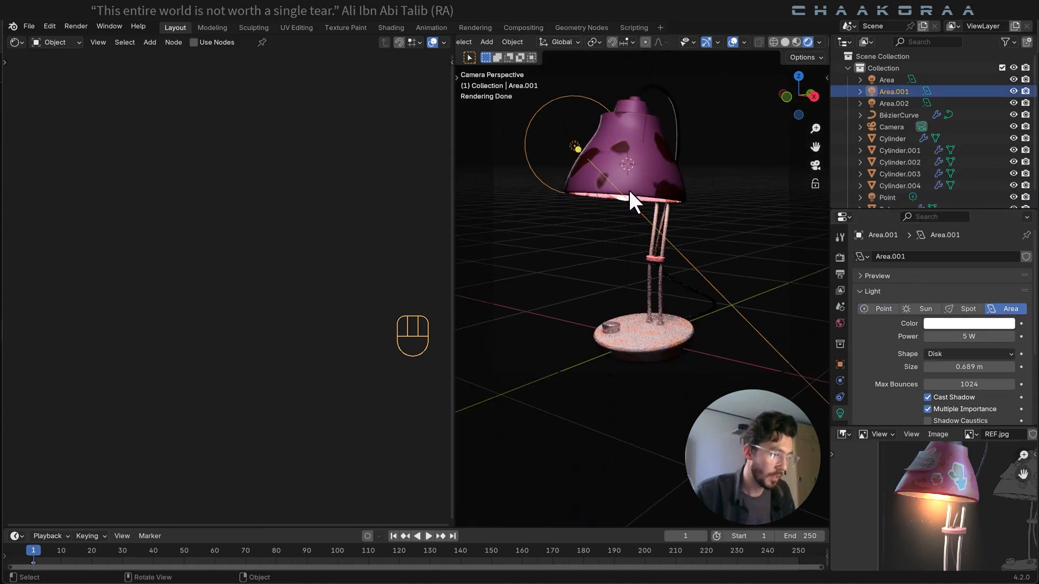
{"action": "middle_click_drag", "start_coordinate": [622, 195], "coordinate": [703, 280]}
{"action": "key", "text": "KP_7"}
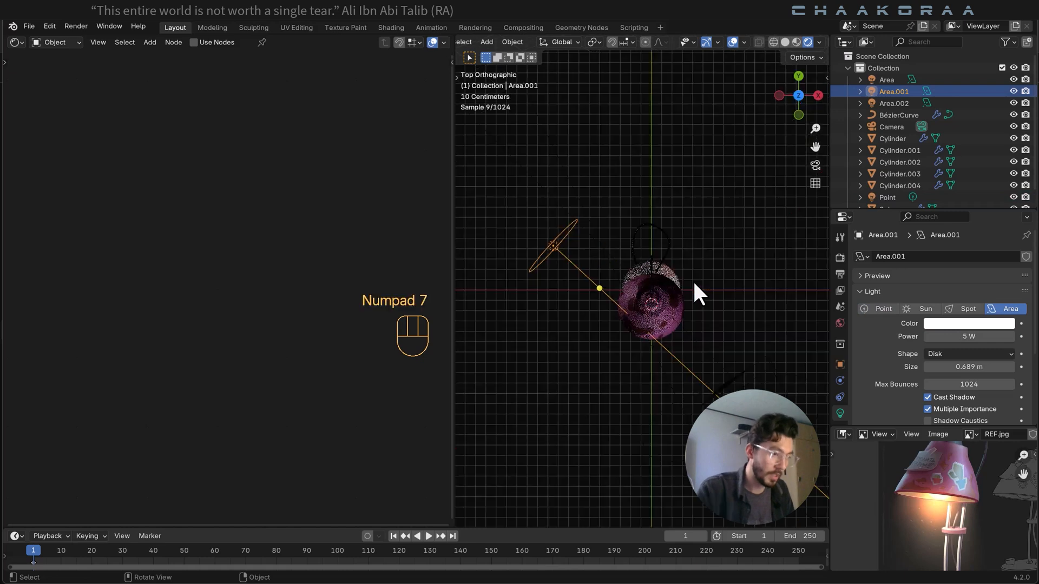
{"action": "key", "text": "g"}
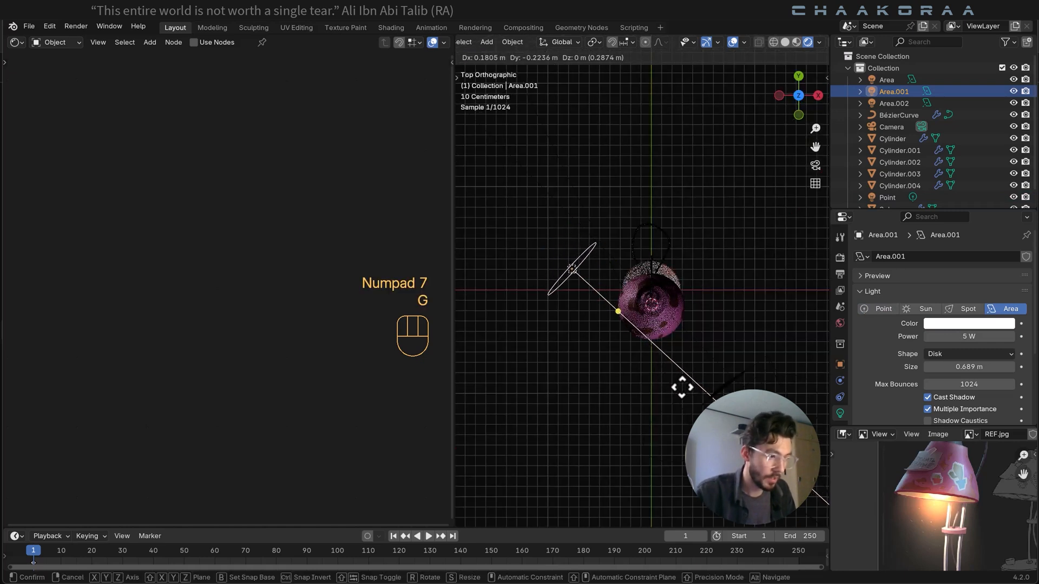
{"action": "left_click", "coordinate": [690, 392]}
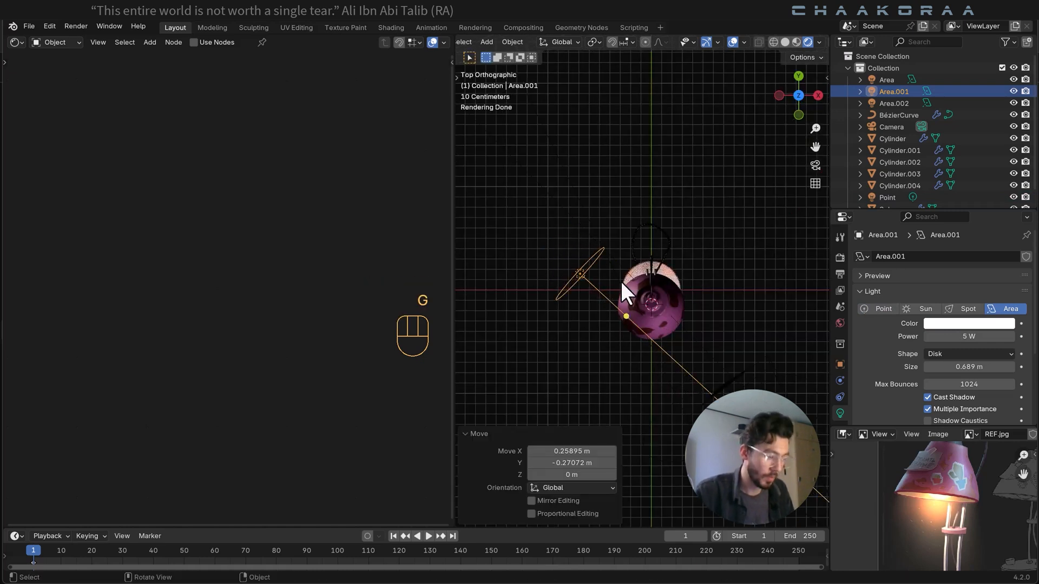
{"action": "key", "text": "KP_0"}
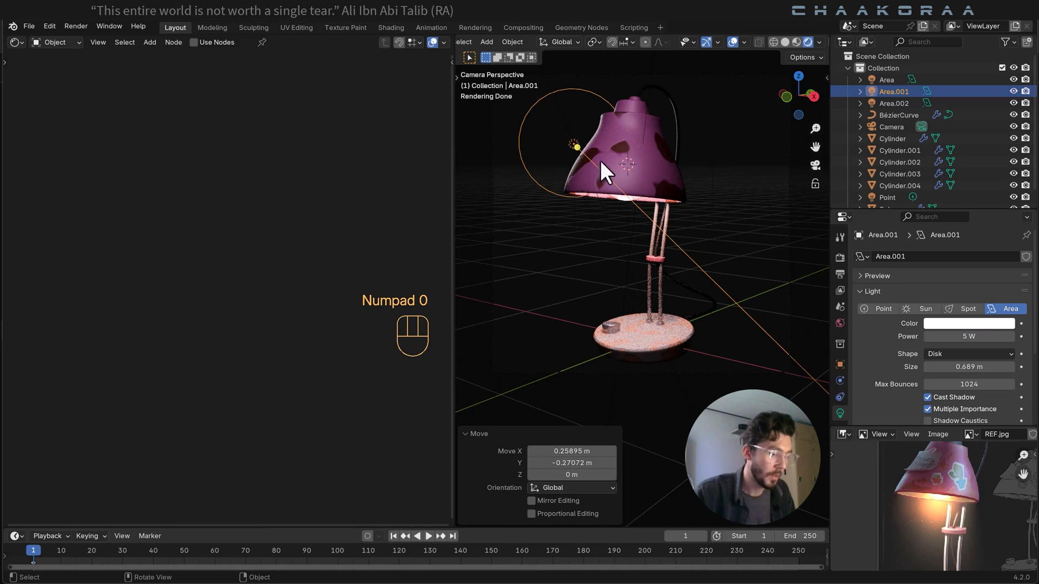
{"action": "key", "text": "g"}
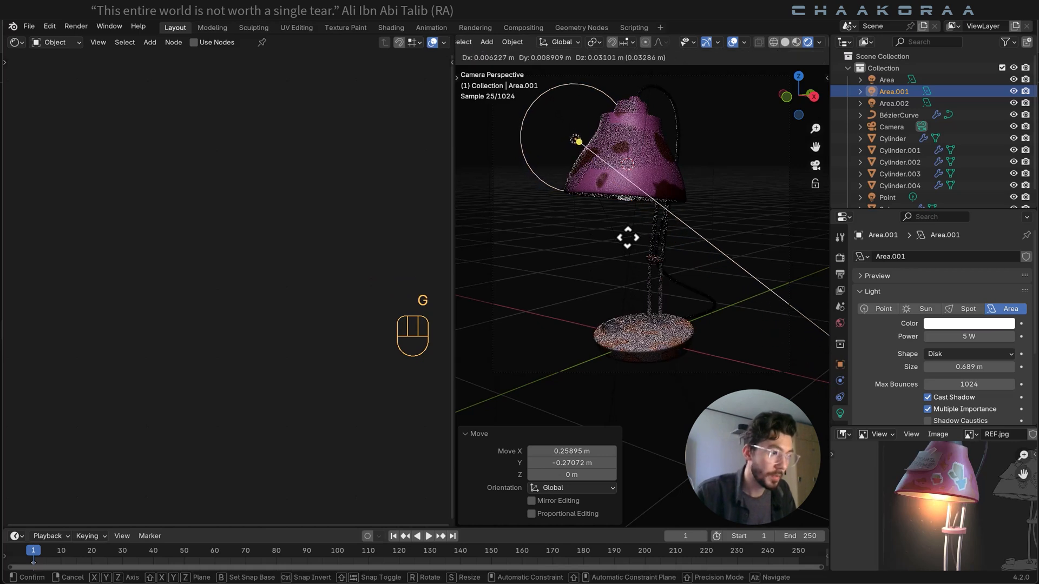
{"action": "left_click", "coordinate": [626, 236]}
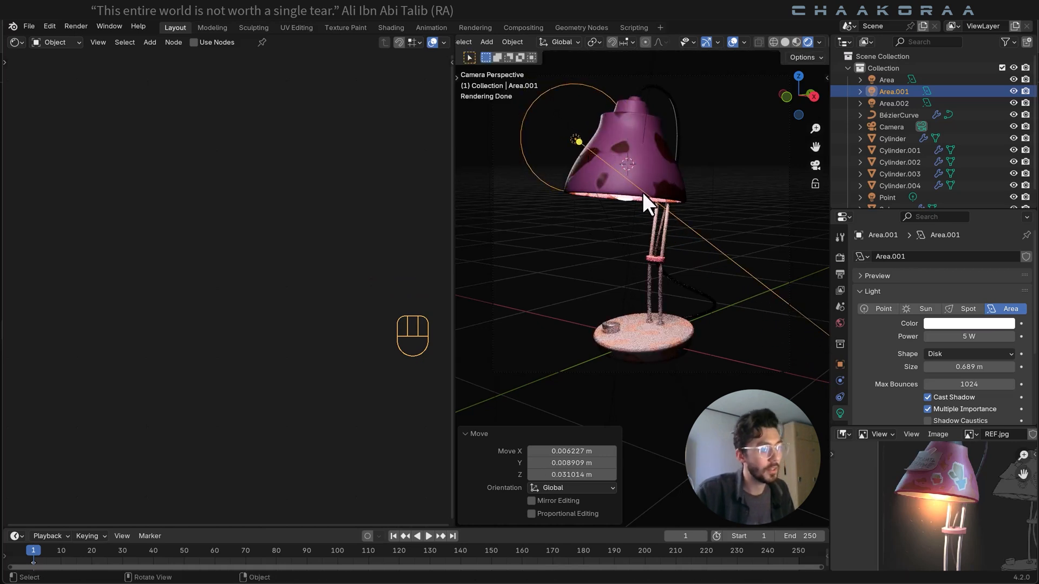
Duplicate the 20 W area light, place the copy in front of the lamp, and rotate it about 42° in top view to face the lamp.
{"action": "scroll", "coordinate": [640, 188], "scroll_direction": "down", "scroll_amount": 2}
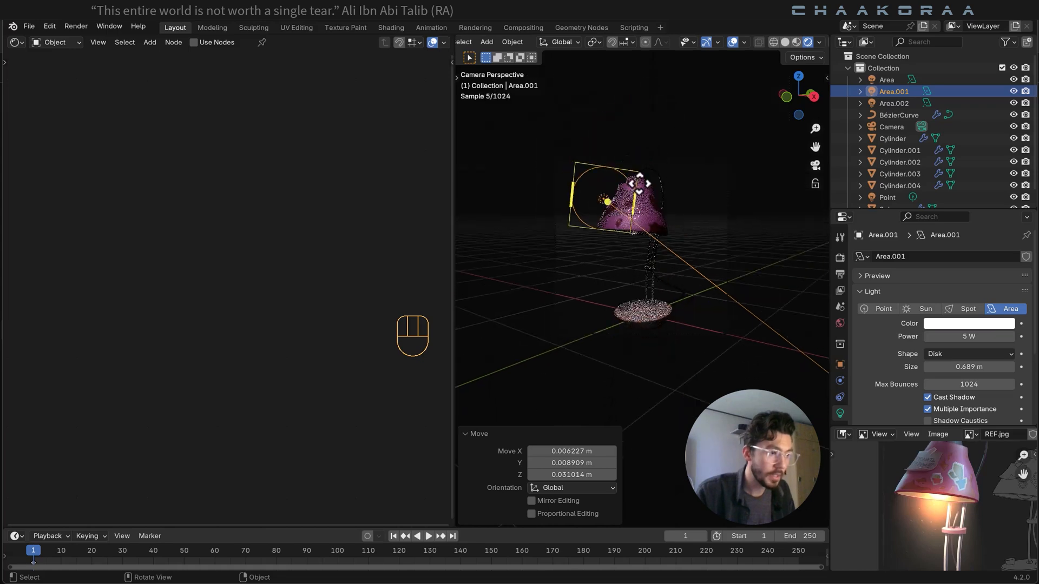
{"action": "left_click", "coordinate": [649, 174]}
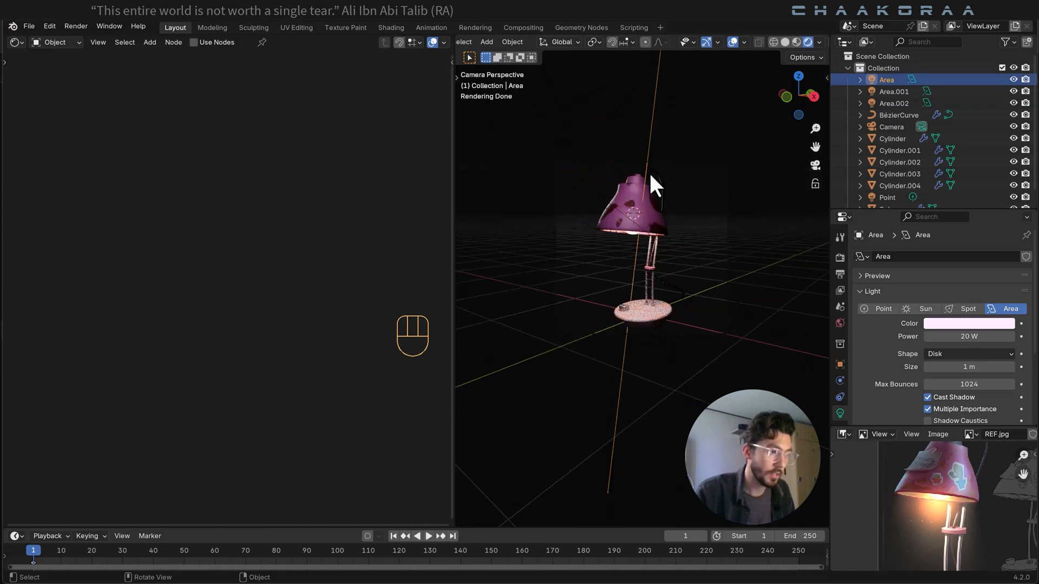
{"action": "middle_click_drag", "start_coordinate": [651, 174], "coordinate": [709, 361]}
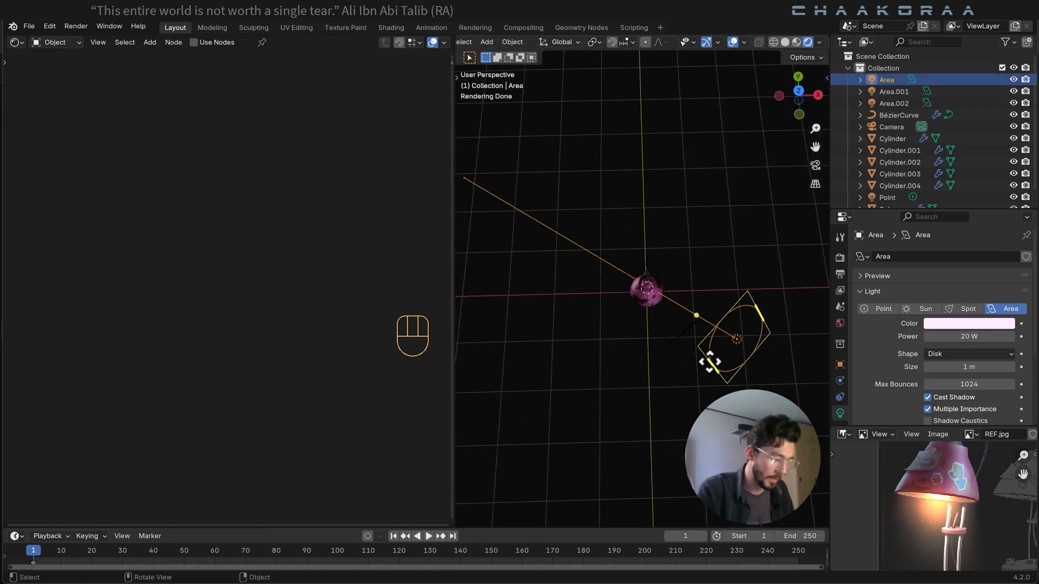
{"action": "key", "text": "KP_7"}
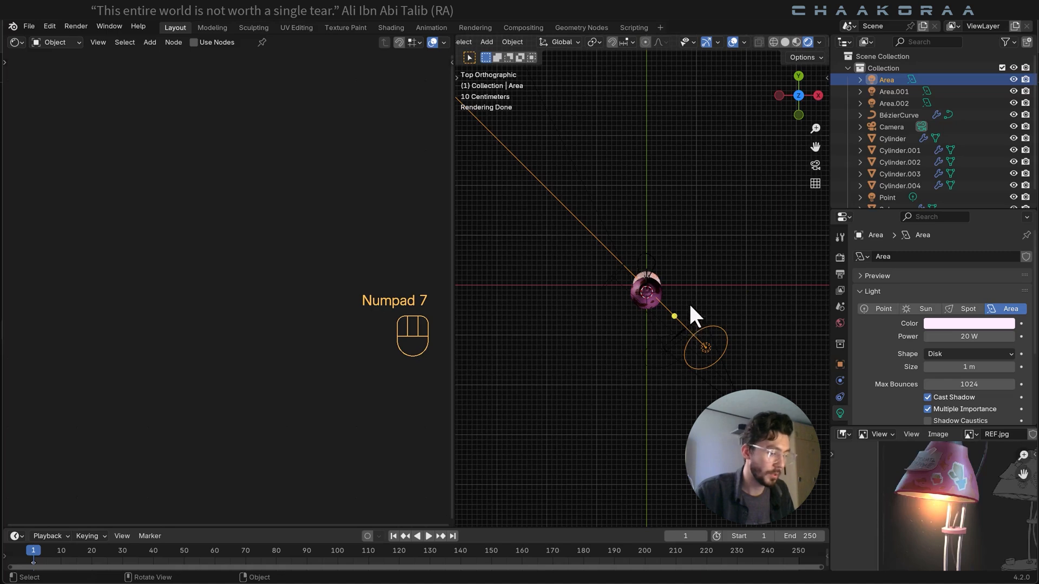
{"action": "key", "text": "shift+d"}
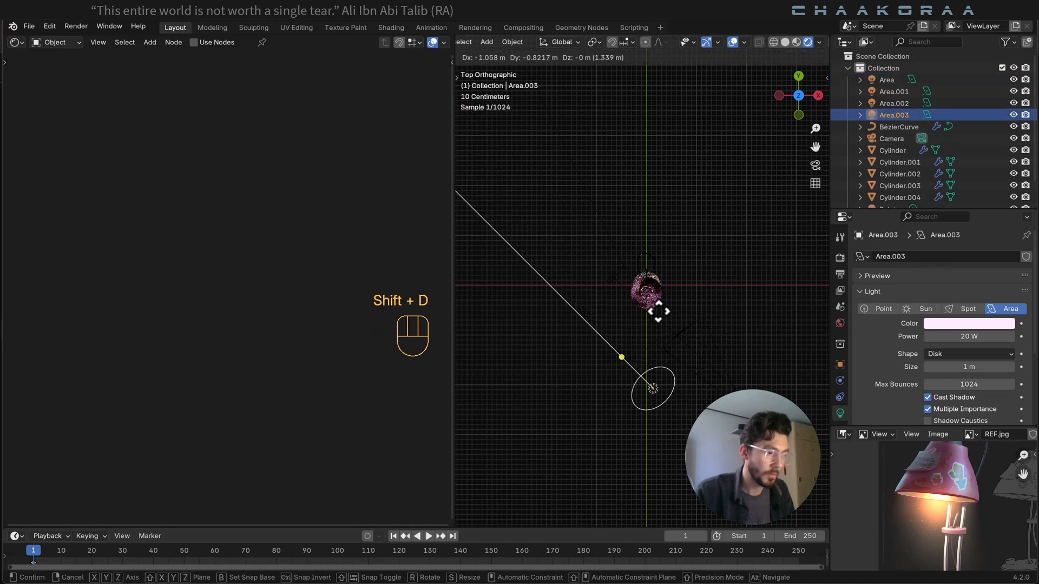
{"action": "left_click", "coordinate": [658, 314]}
{"action": "key", "text": "r"}
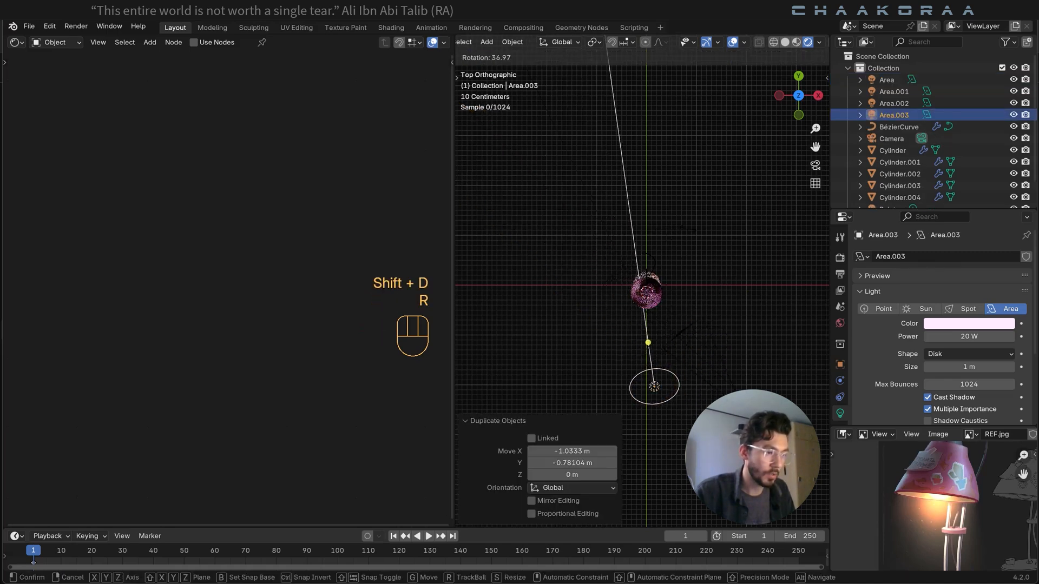
{"action": "left_click", "coordinate": [629, 49]}
Lower the duplicated area light to the lamp's height and rotate it about -46.6° in side view to aim it horizontally at the lamp.
{"action": "middle_click_drag", "start_coordinate": [698, 235], "coordinate": [564, 203]}
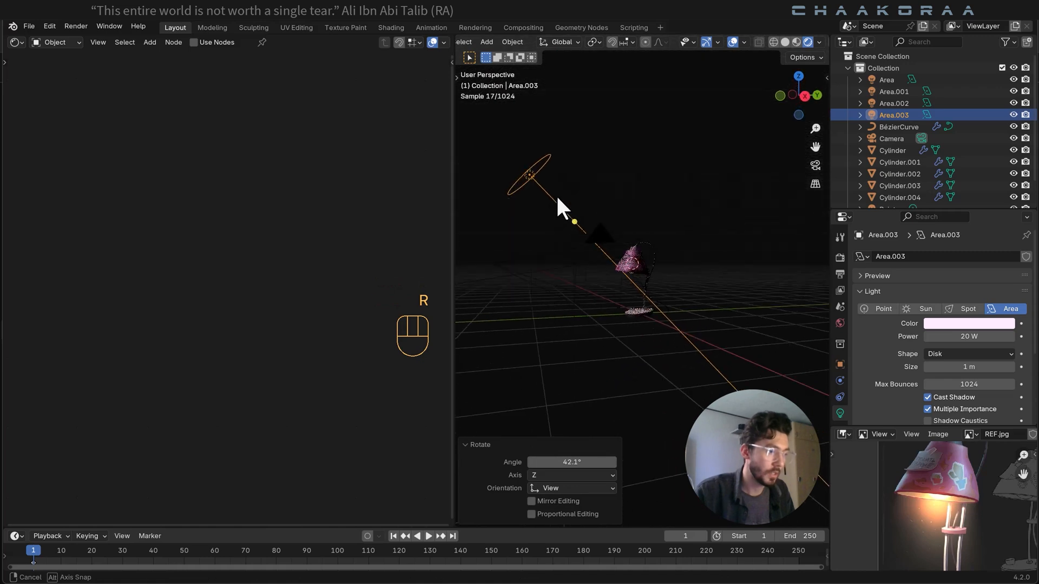
{"action": "key", "text": "g"}
{"action": "left_click", "coordinate": [599, 364]}
{"action": "middle_click_drag", "start_coordinate": [600, 364], "coordinate": [557, 333]}
{"action": "key", "text": "r"}
{"action": "left_click", "coordinate": [656, 294]}
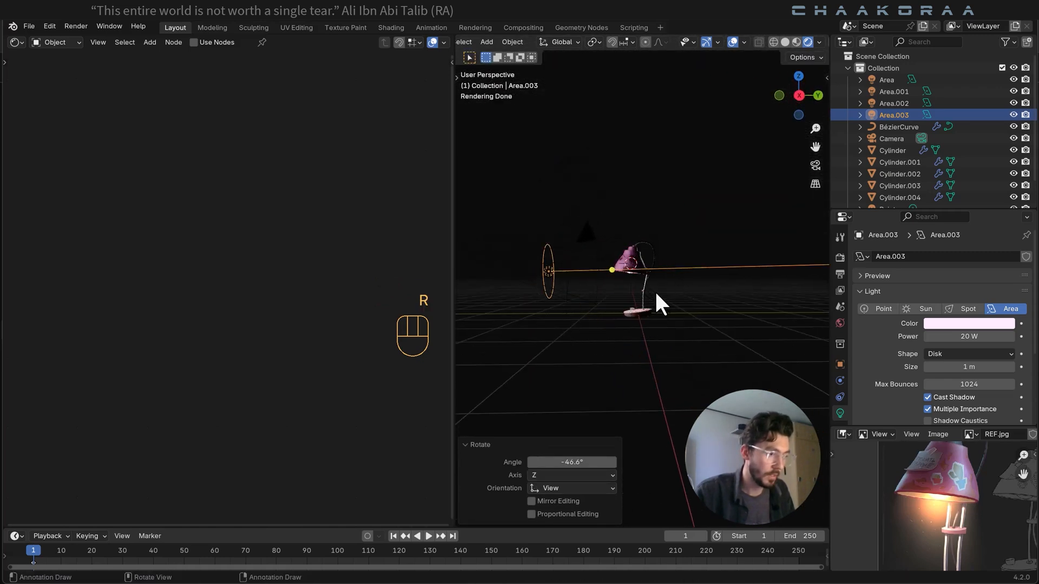
Reposition the new area light, finishing with a shift of about -0.28 m in X, -0.07 m in Y and 0.02 m in Z.
{"action": "key", "text": "g"}
{"action": "left_click", "coordinate": [561, 313]}
{"action": "middle_click_drag", "start_coordinate": [561, 313], "coordinate": [625, 328]}
{"action": "key", "text": "g"}
{"action": "left_click", "coordinate": [647, 374]}
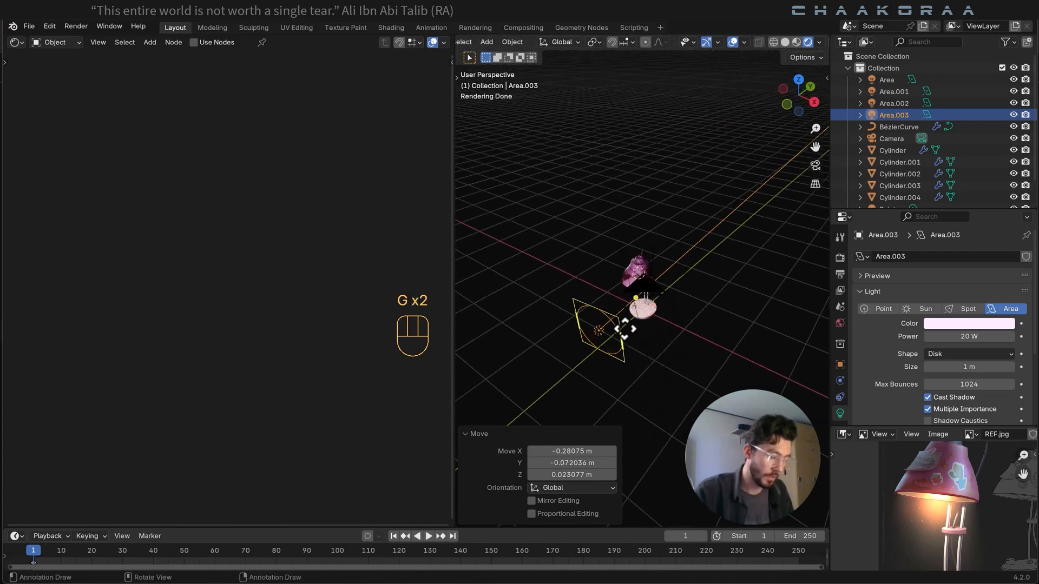
In the camera view, shift the new area light slightly downward and scale it up moderately overall.
{"action": "key", "text": "KP_0"}
{"action": "scroll", "coordinate": [665, 281], "scroll_direction": "up", "scroll_amount": 4}
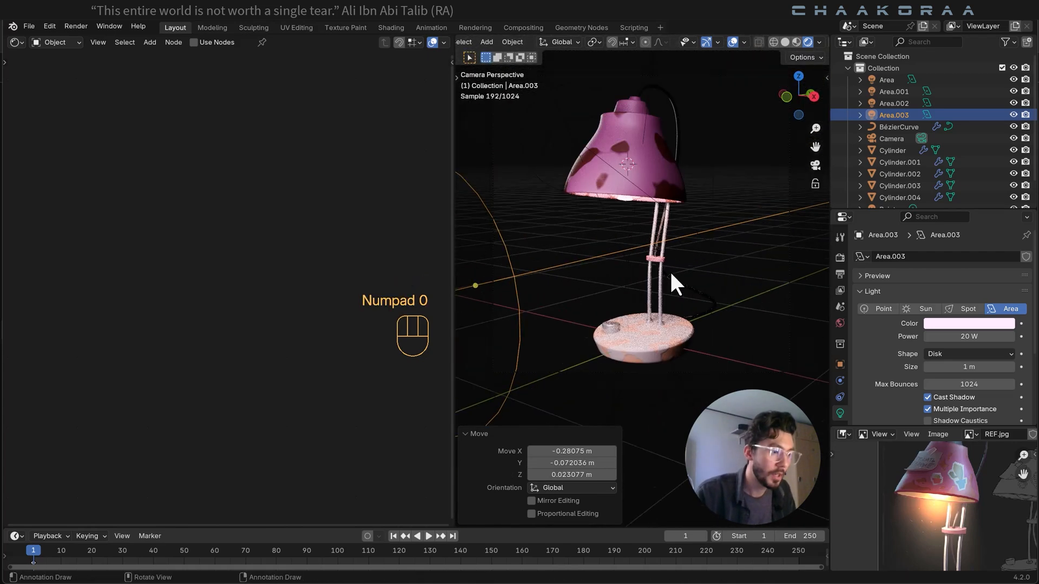
{"action": "middle_click_drag", "start_coordinate": [664, 268], "coordinate": [730, 302], "text": "shift"}
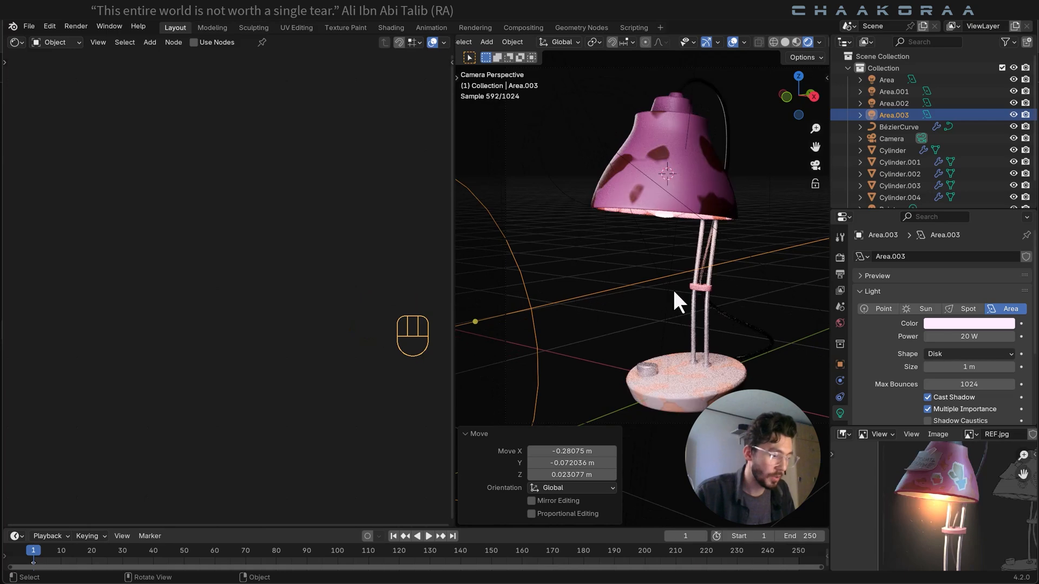
{"action": "key", "text": "s"}
{"action": "left_click", "coordinate": [575, 310]}
{"action": "key", "text": "g"}
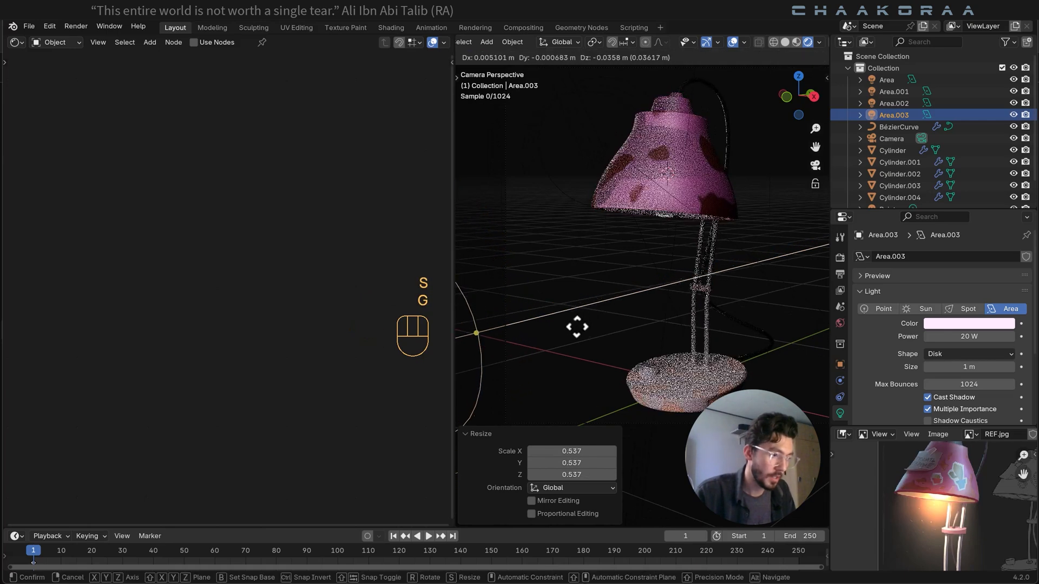
{"action": "left_click", "coordinate": [577, 346]}
{"action": "key", "text": "s"}
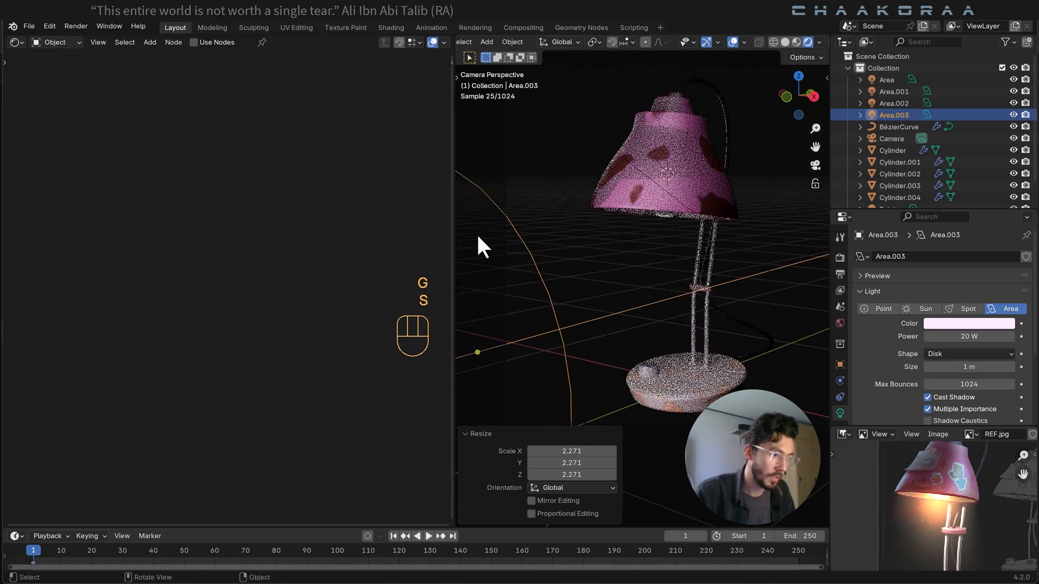
{"action": "key", "text": "s"}
{"action": "left_click", "coordinate": [521, 239]}
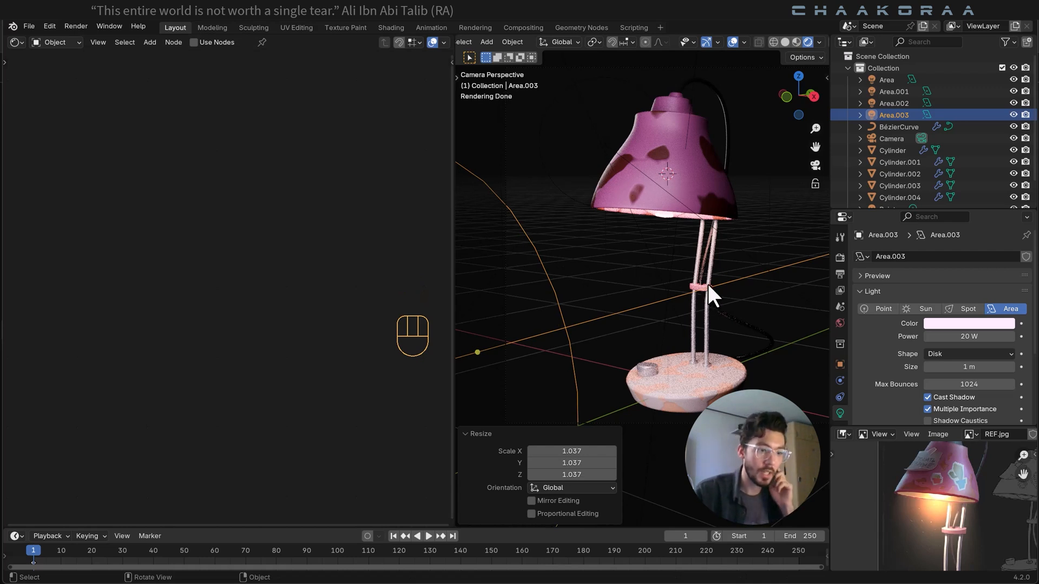
Set the new area light's power to 8 W and its color to a light blue.
{"action": "left_click", "coordinate": [973, 336]}
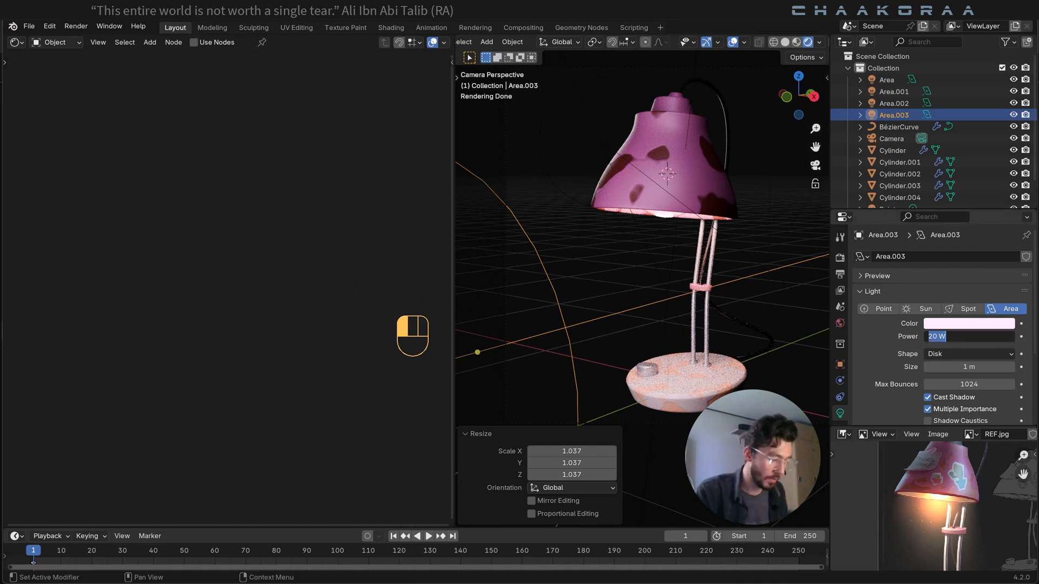
{"action": "type", "text": "8"}
{"action": "key", "text": "Return"}
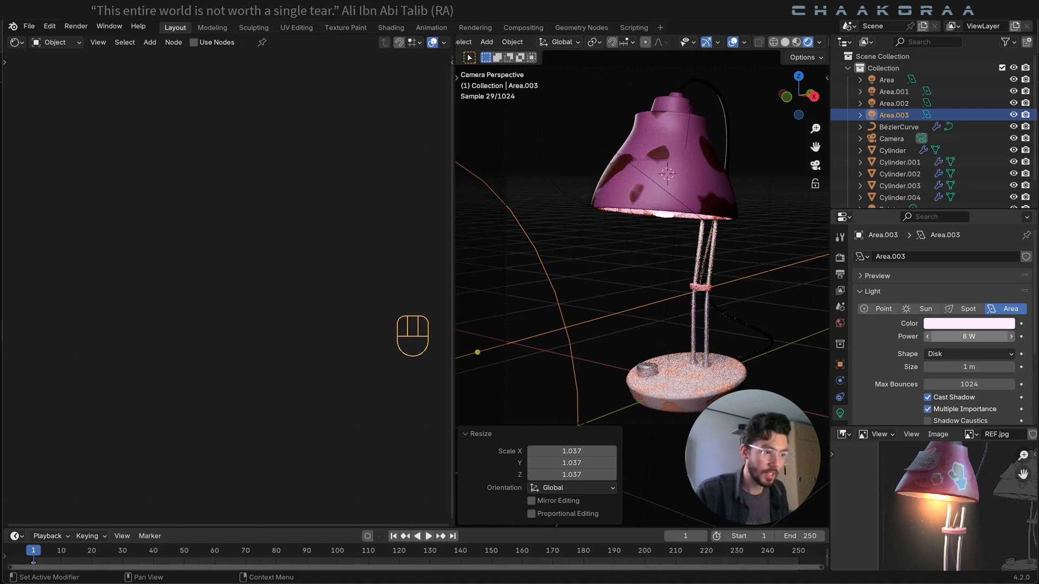
{"action": "left_click", "coordinate": [976, 323]}
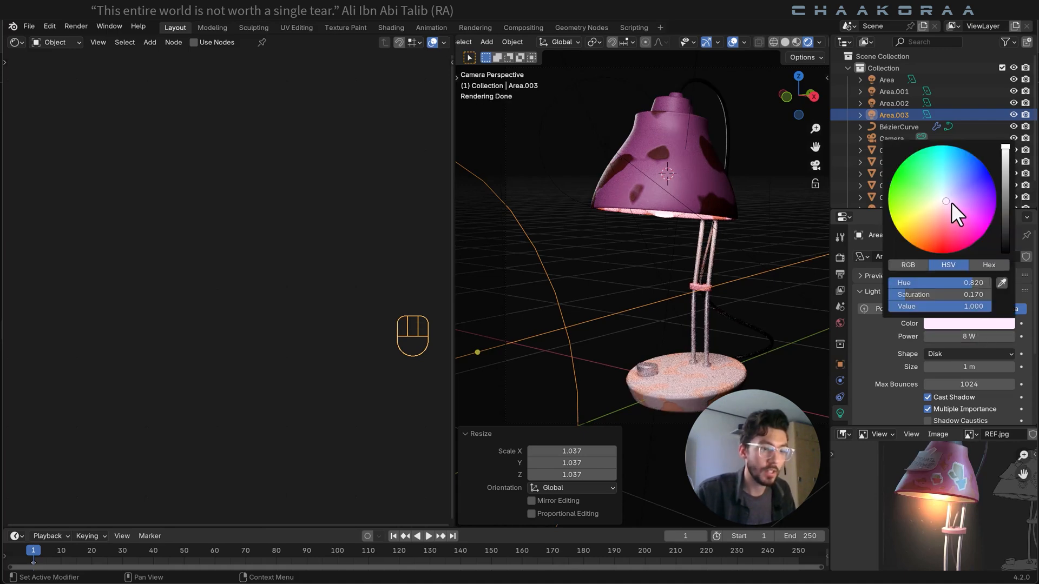
{"action": "left_click_drag", "start_coordinate": [951, 202], "coordinate": [947, 187]}
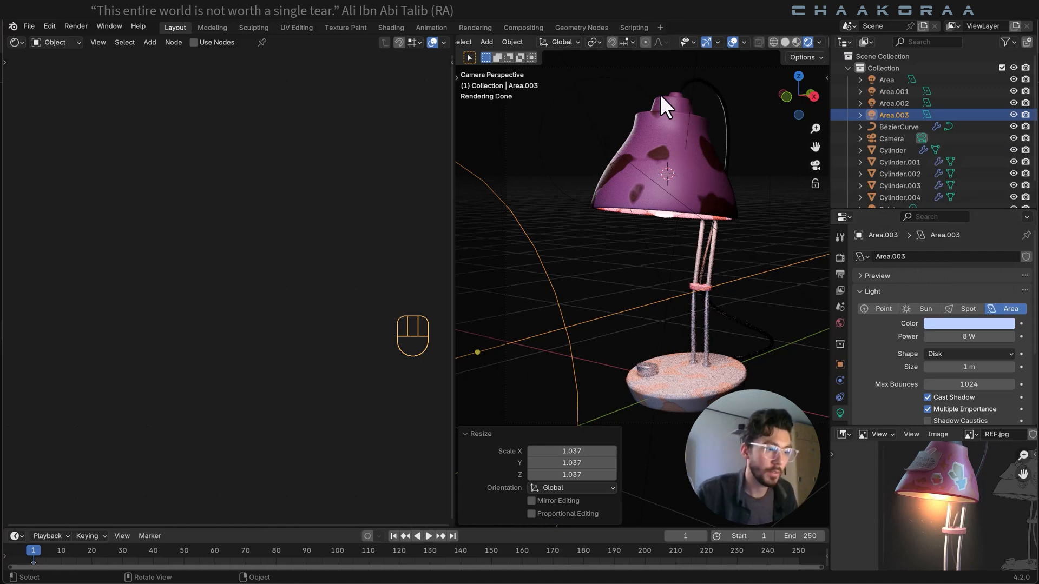
Examine the lampshade's cap in the reference image and check the materials of the modeled shade and support rods.
{"action": "left_click", "coordinate": [673, 112]}
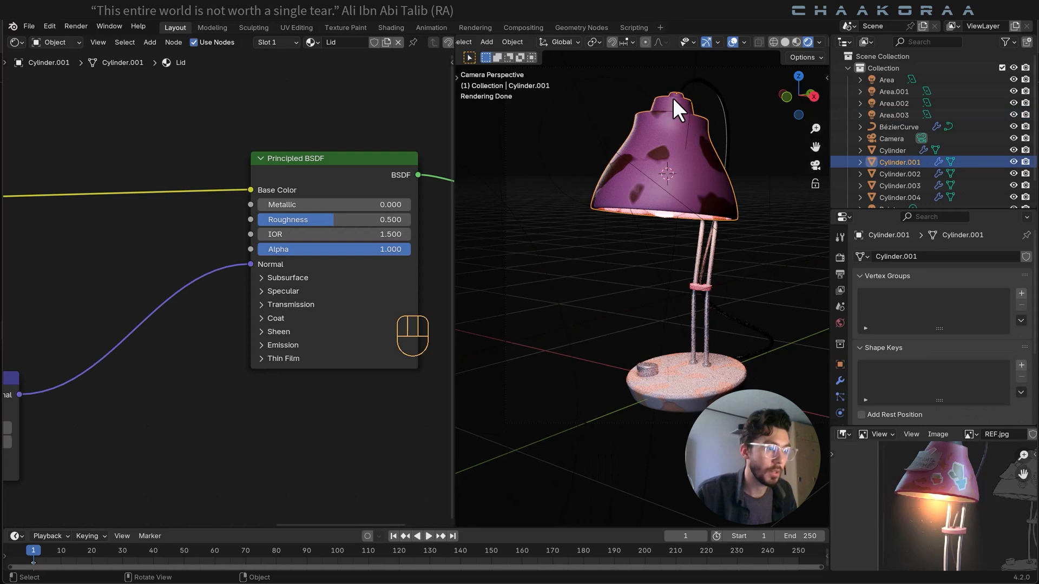
{"action": "middle_click_drag", "start_coordinate": [967, 487], "coordinate": [955, 540]}
{"action": "scroll", "coordinate": [968, 503], "scroll_direction": "up", "scroll_amount": 4}
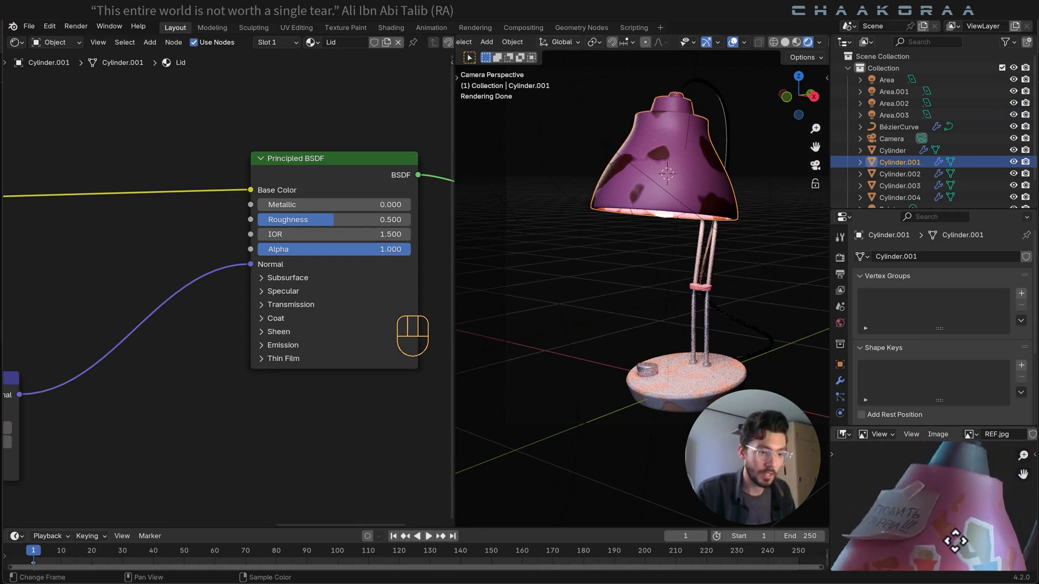
{"action": "middle_click_drag", "start_coordinate": [949, 468], "coordinate": [944, 511]}
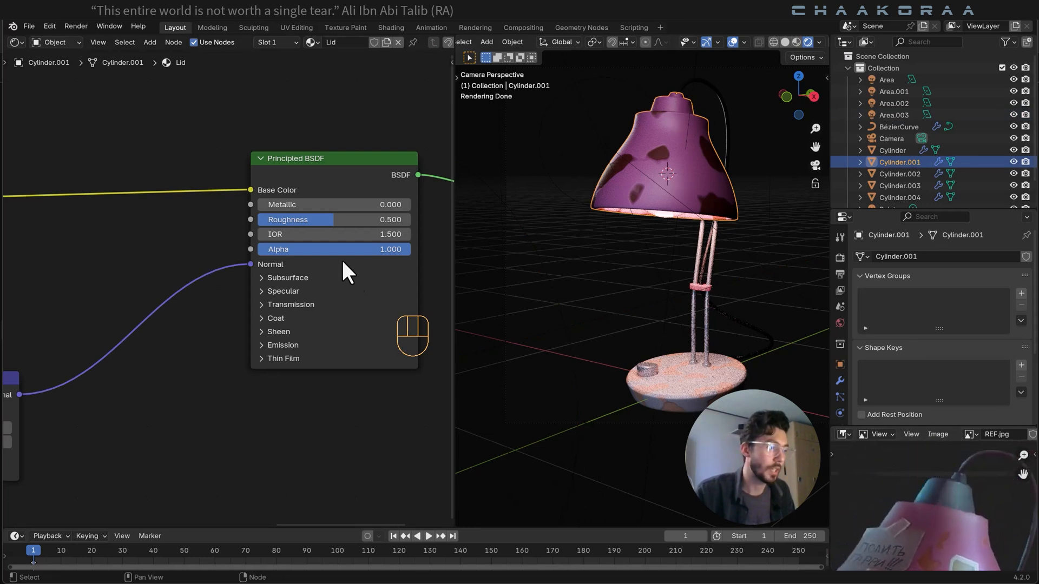
{"action": "middle_click_drag", "start_coordinate": [208, 253], "coordinate": [244, 266]}
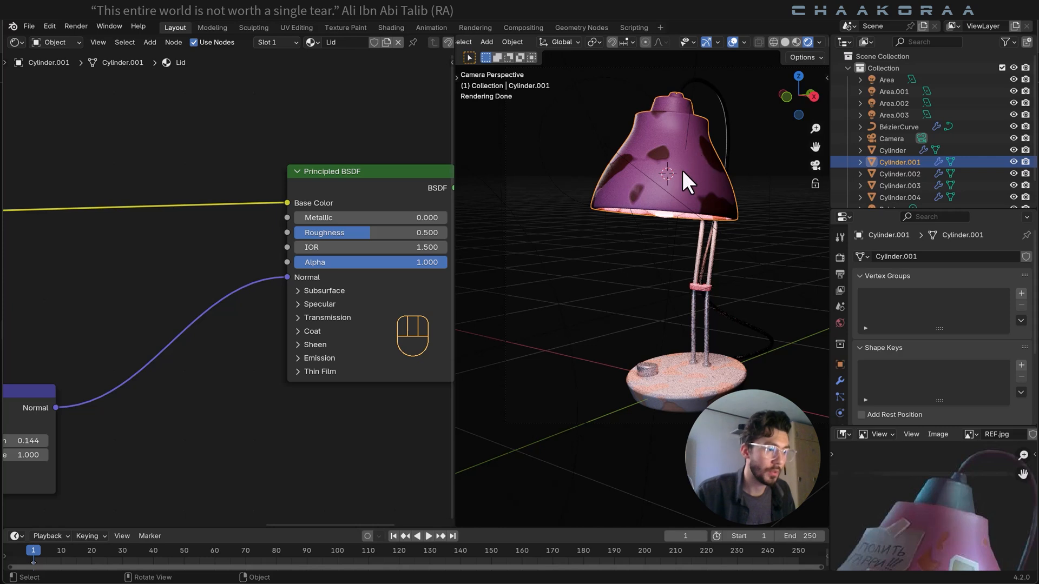
{"action": "scroll", "coordinate": [840, 336], "scroll_direction": "down", "scroll_amount": 3}
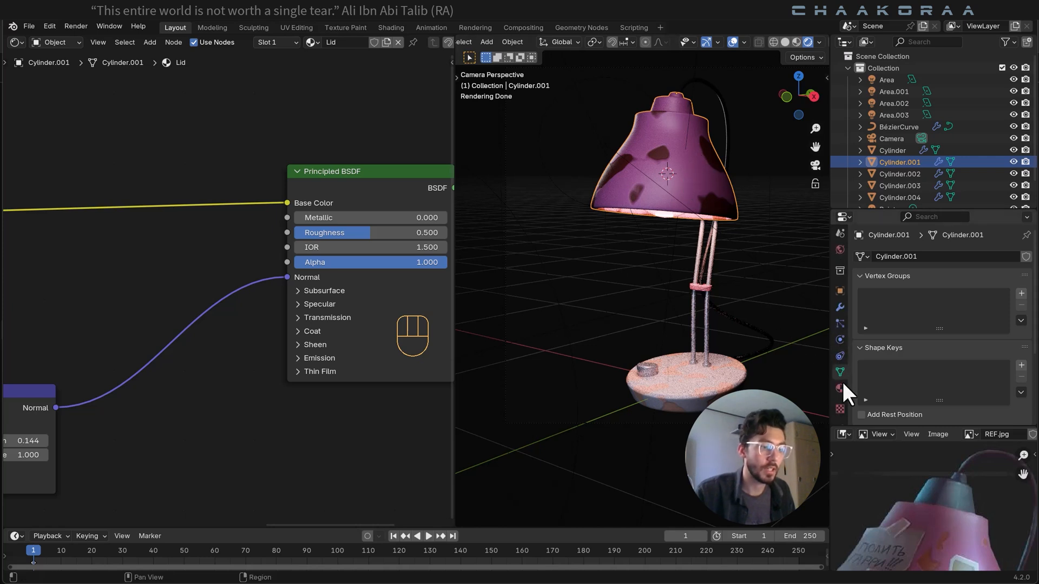
{"action": "left_click", "coordinate": [711, 252]}
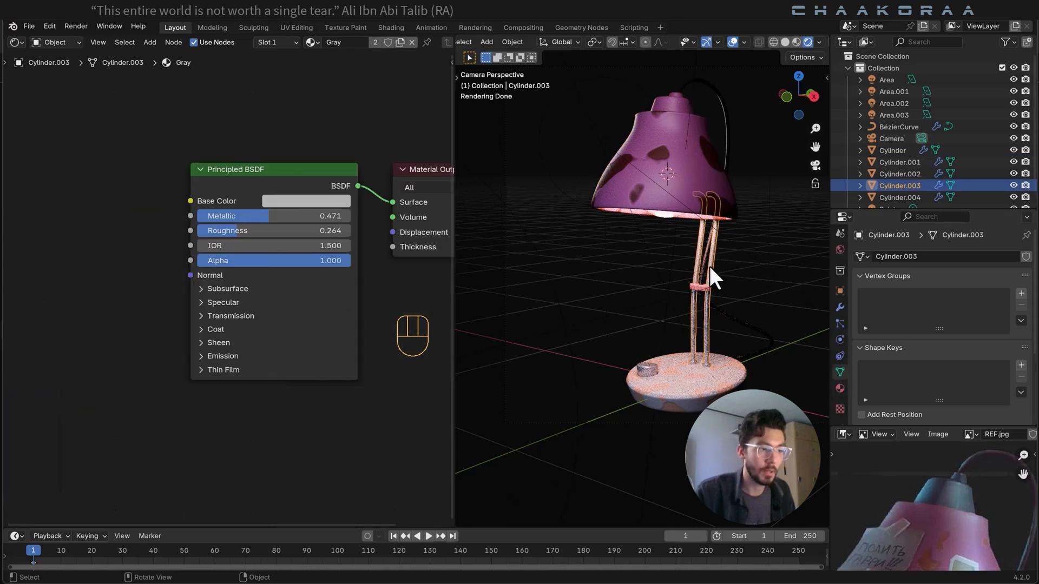
Enter Edit Mode on the lampshade and select its topmost face in face selection mode.
{"action": "left_click", "coordinate": [684, 113]}
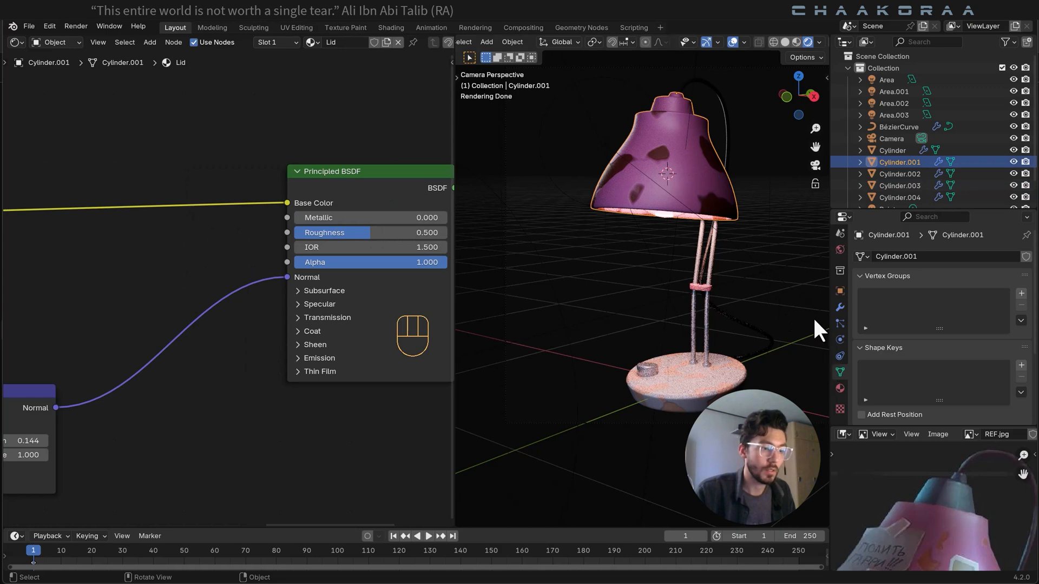
{"action": "key", "text": "Tab"}
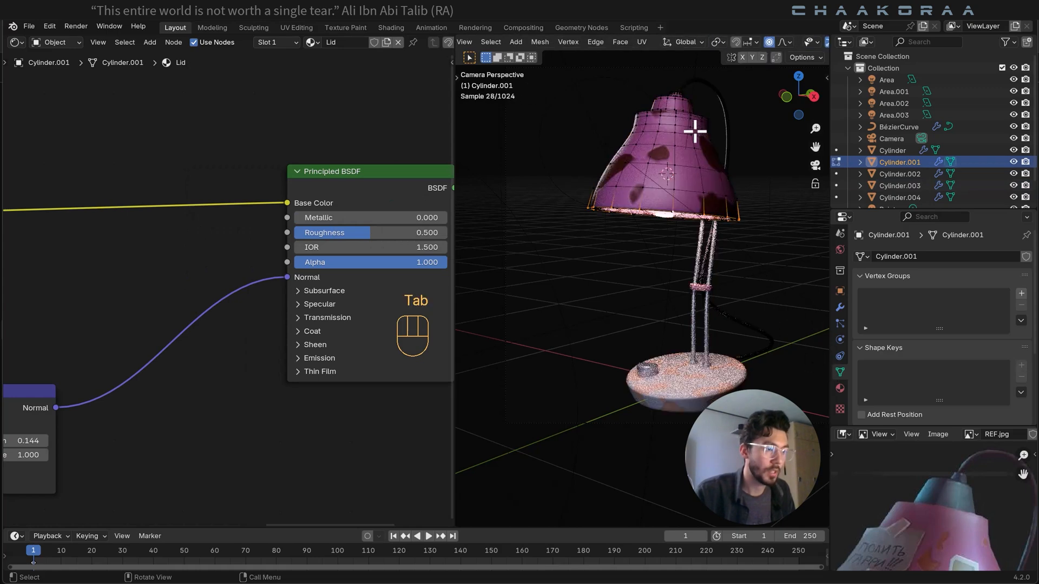
{"action": "middle_click_drag", "start_coordinate": [693, 132], "coordinate": [656, 262]}
{"action": "scroll", "coordinate": [655, 224], "scroll_direction": "up", "scroll_amount": 6}
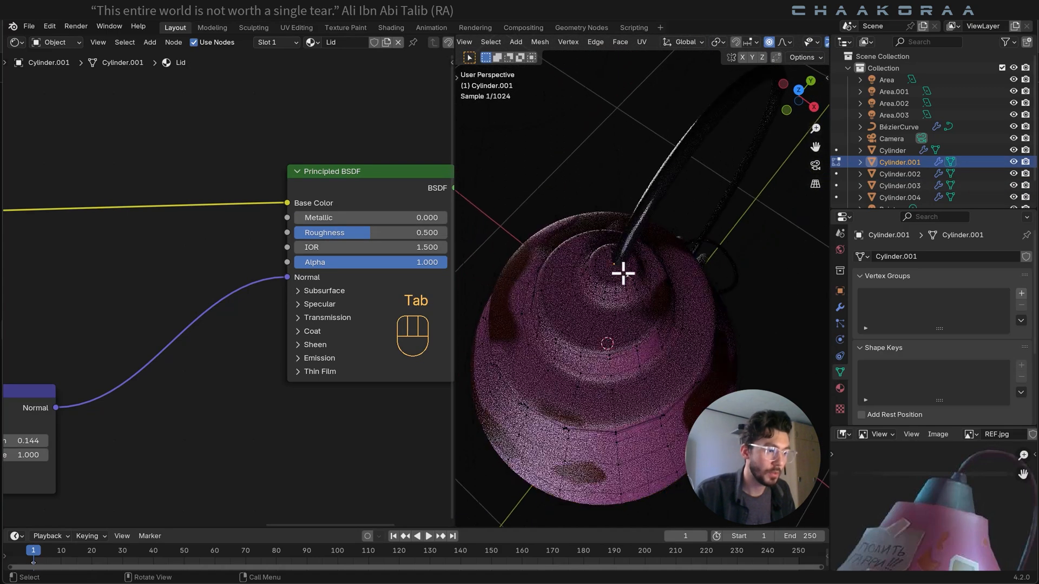
{"action": "key", "text": "3"}
{"action": "left_click", "coordinate": [614, 252]}
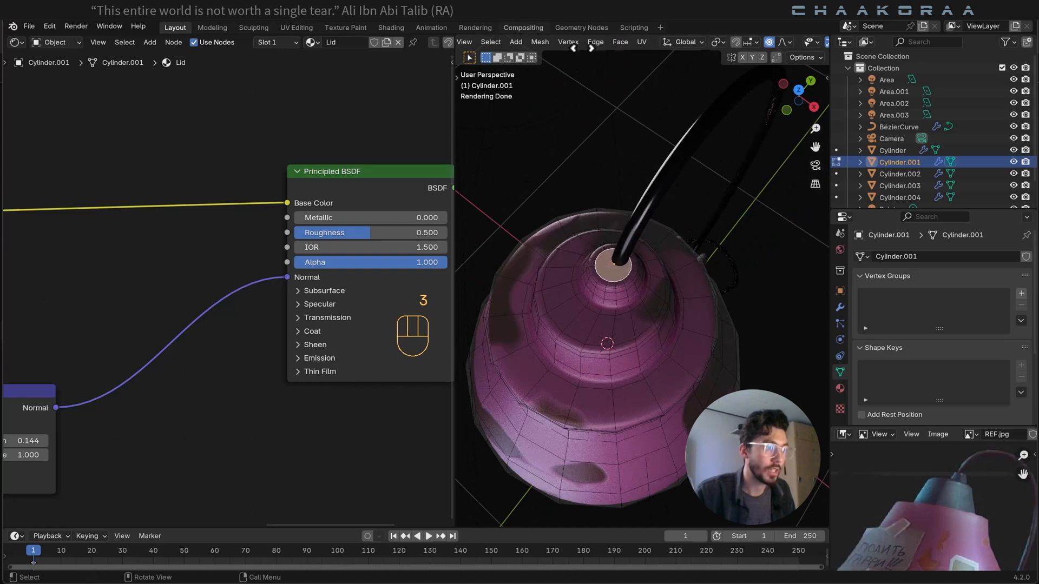
{"action": "middle_click_drag", "start_coordinate": [552, 43], "coordinate": [680, 43]}
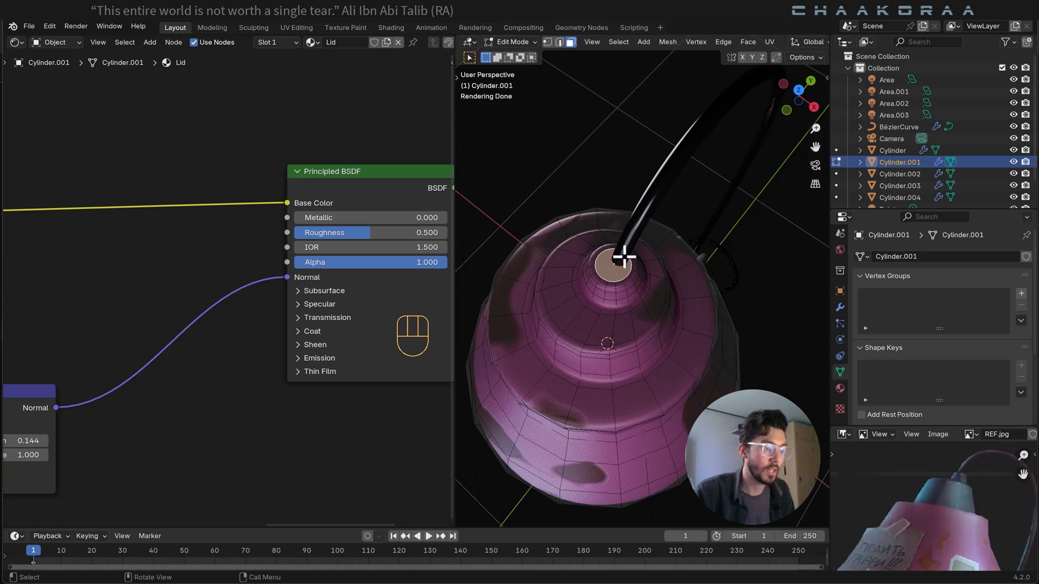
Grow the face selection from the top face until it covers both stepped tiers of the lampshade's cap.
{"action": "middle_click_drag", "start_coordinate": [611, 261], "coordinate": [638, 278]}
{"action": "key", "text": "ctrl"}
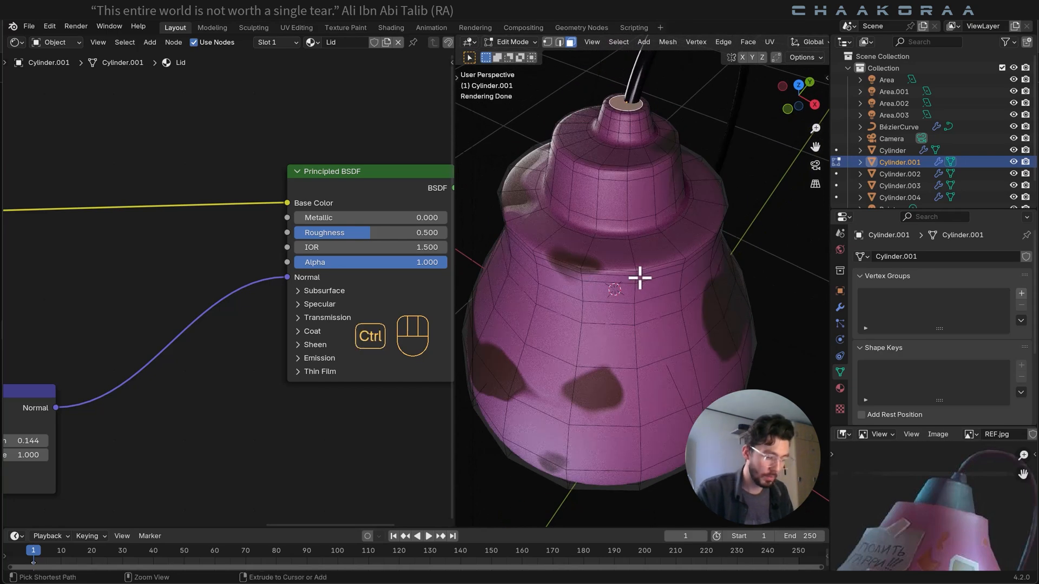
{"action": "key", "text": "ctrl+KP_Add"}
{"action": "key", "text": "ctrl+KP_Add"}
{"action": "key", "text": "ctrl+KP_Add"}
{"action": "key", "text": "ctrl+KP_Add"}
{"action": "key", "text": "ctrl+KP_Add"}
{"action": "key", "text": "ctrl+KP_Add"}
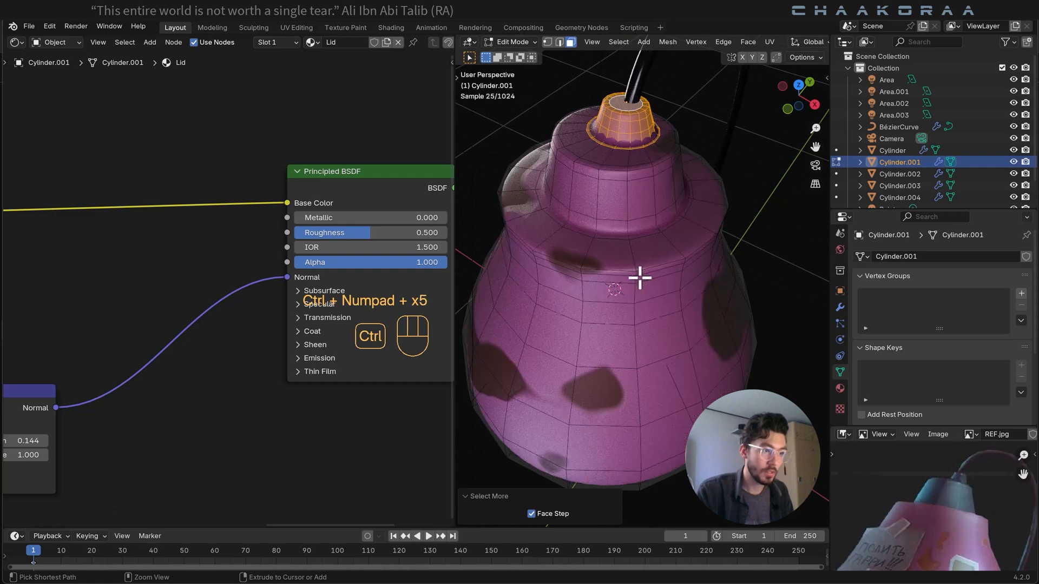
{"action": "key", "text": "ctrl+KP_Add"}
{"action": "key", "text": "ctrl+KP_Add"}
{"action": "key", "text": "ctrl+KP_Add"}
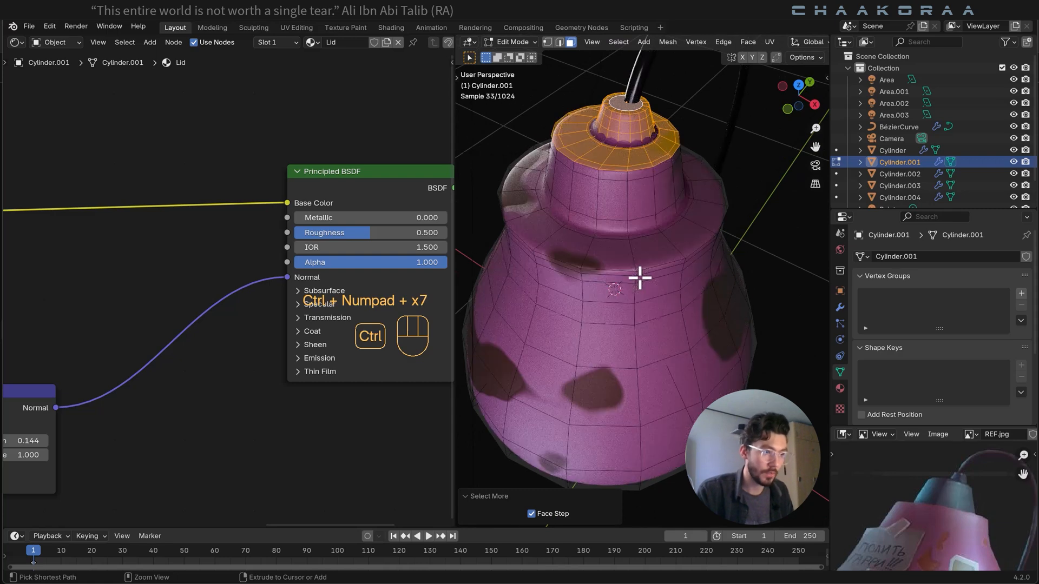
{"action": "key", "text": "ctrl+KP_Add"}
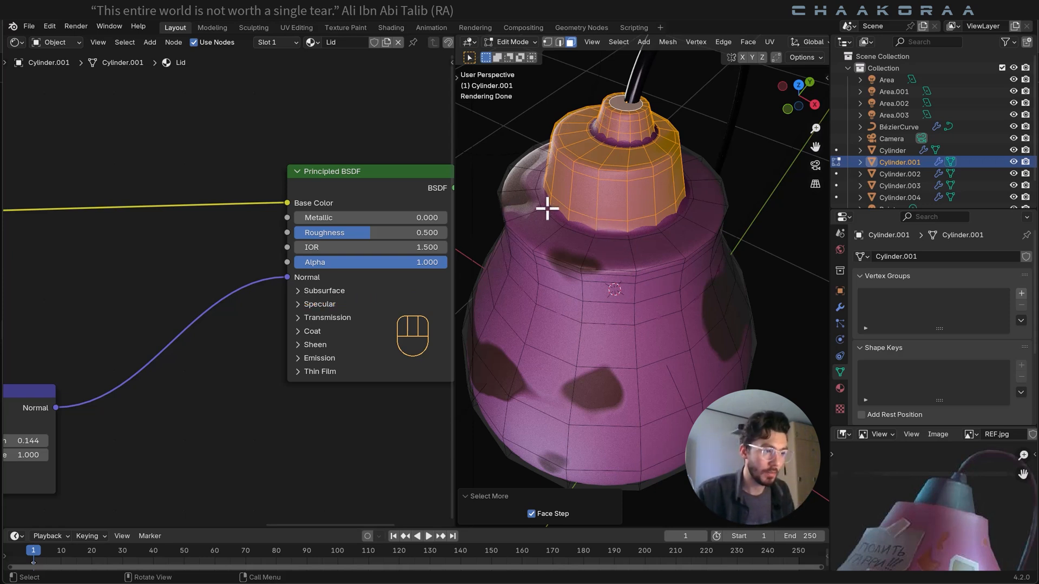
Add a second material slot to the lampshade, assign it to the selected cap faces, choose the existing Gray material, and leave Edit Mode.
{"action": "middle_click_drag", "start_coordinate": [654, 275], "coordinate": [674, 329]}
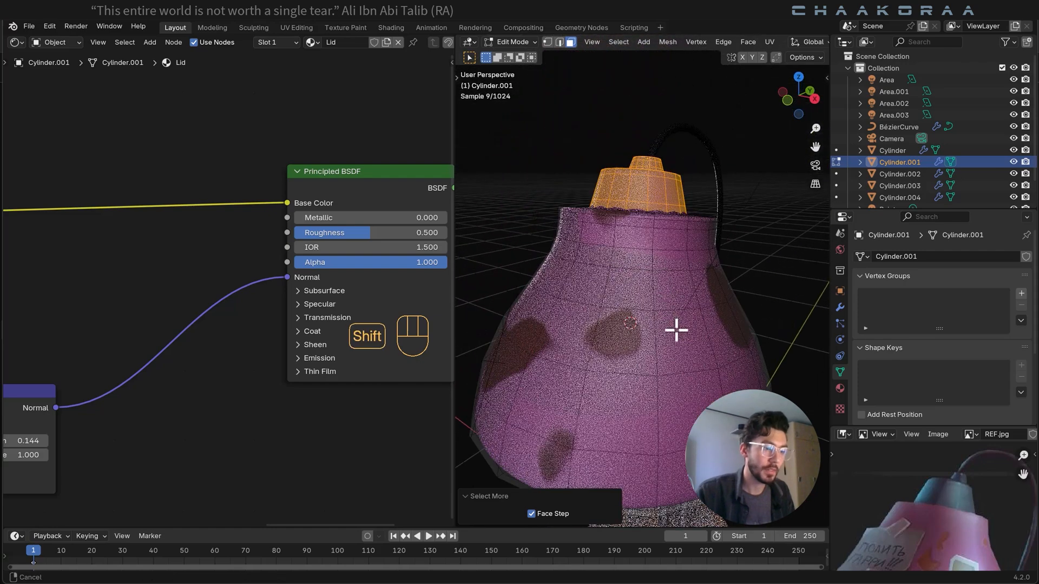
{"action": "left_click", "coordinate": [839, 388]}
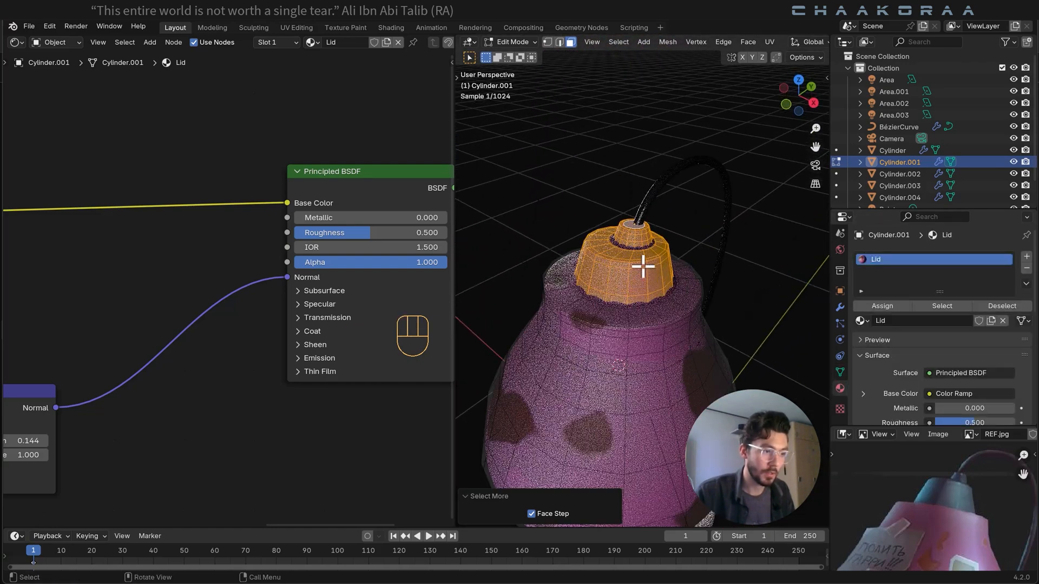
{"action": "left_click", "coordinate": [1026, 256]}
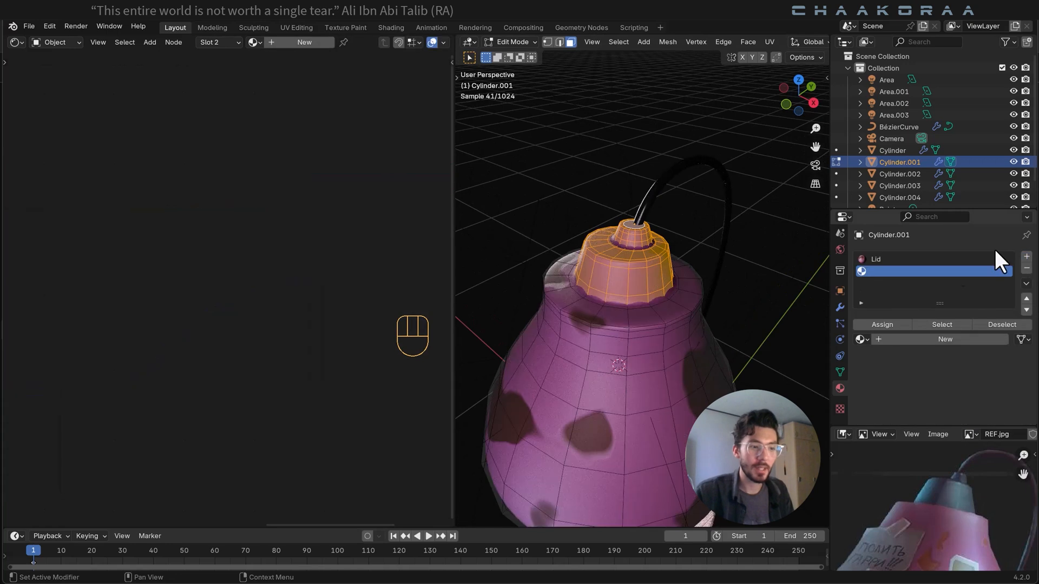
{"action": "left_click", "coordinate": [888, 322]}
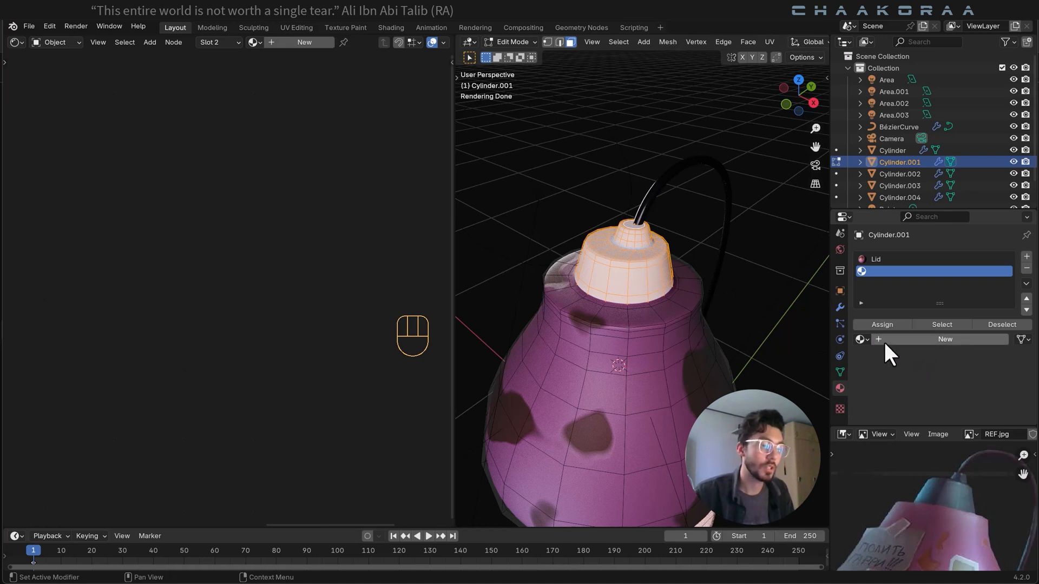
{"action": "left_click", "coordinate": [868, 339]}
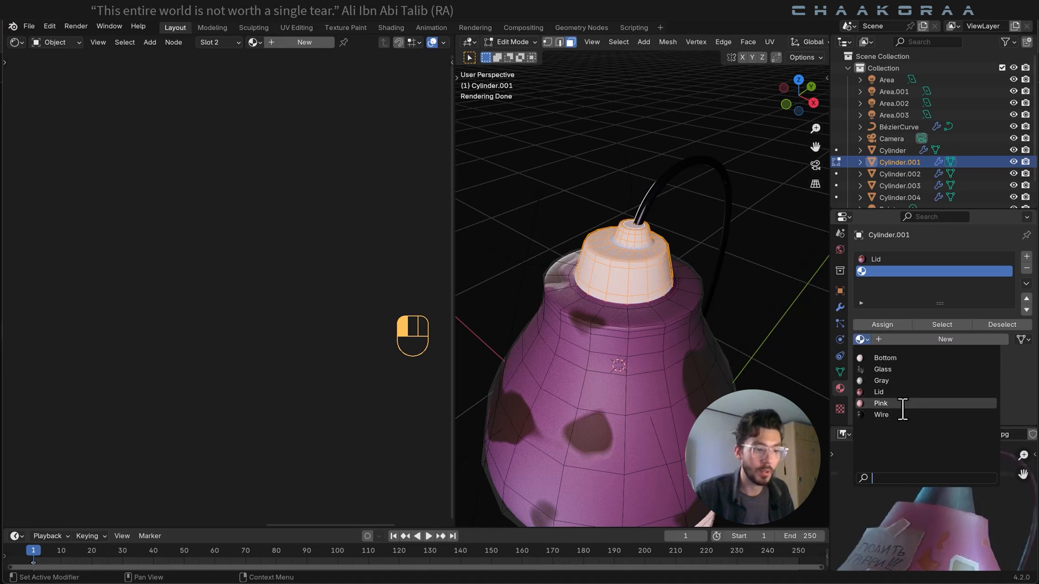
{"action": "left_click", "coordinate": [908, 381]}
{"action": "key", "text": "Tab"}
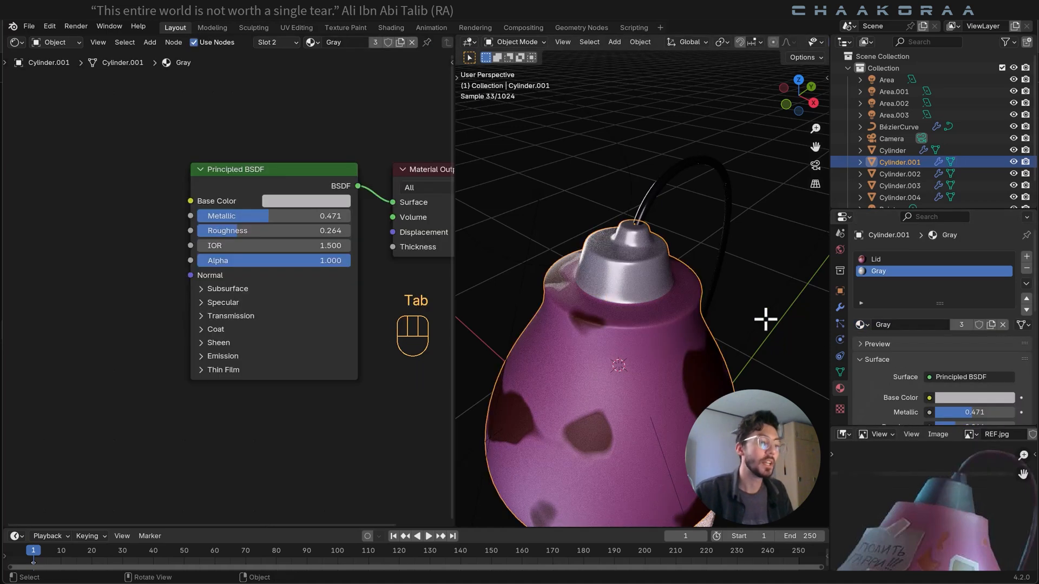
From the camera view, give the lampshade's cap its own single-user copy of the Gray material.
{"action": "scroll", "coordinate": [616, 350], "scroll_direction": "down", "scroll_amount": 5}
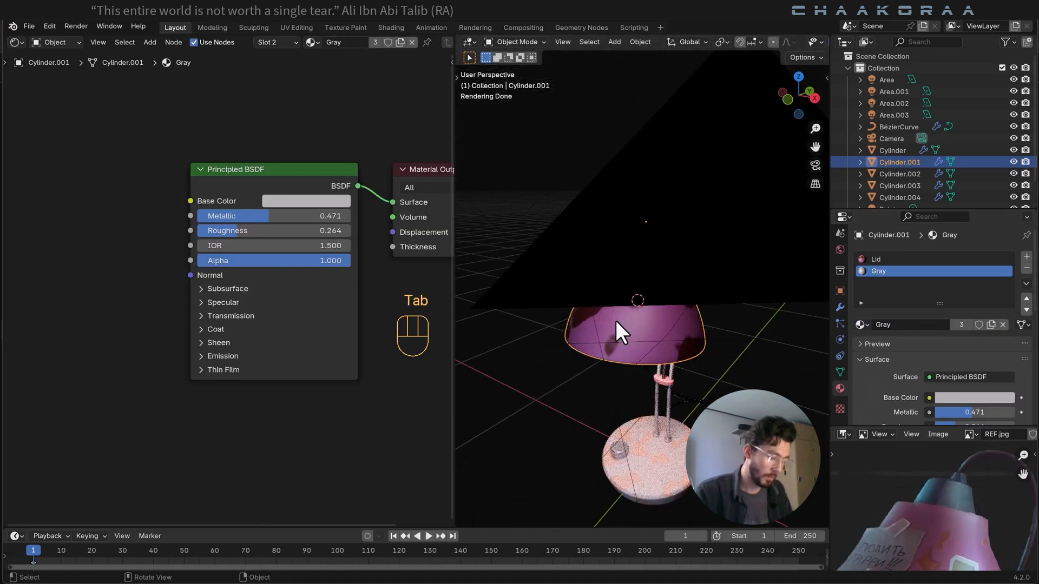
{"action": "key", "text": "KP_0"}
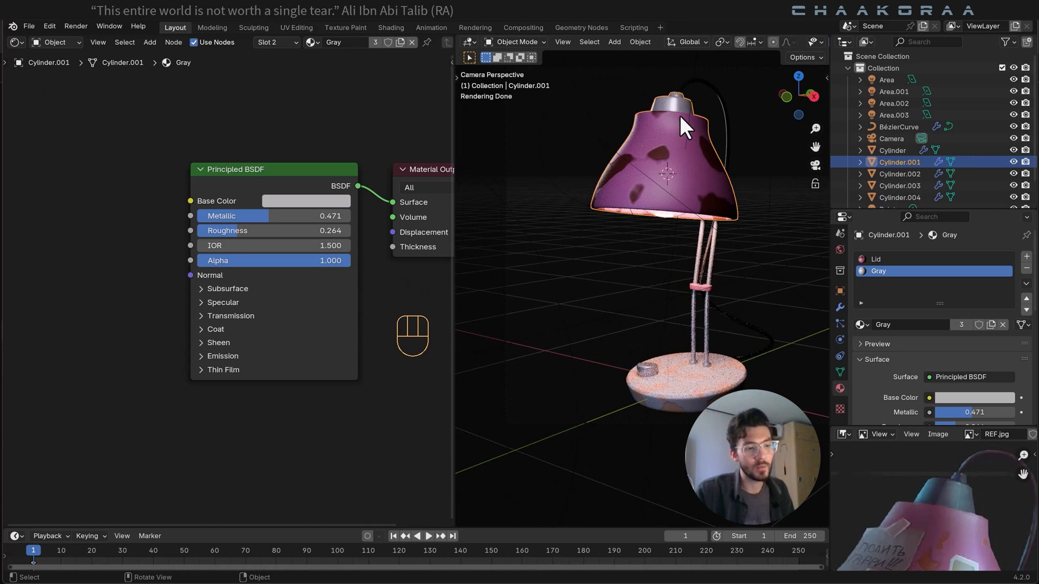
{"action": "left_click", "coordinate": [961, 324]}
{"action": "scroll", "coordinate": [929, 333], "scroll_direction": "down", "scroll_amount": 1}
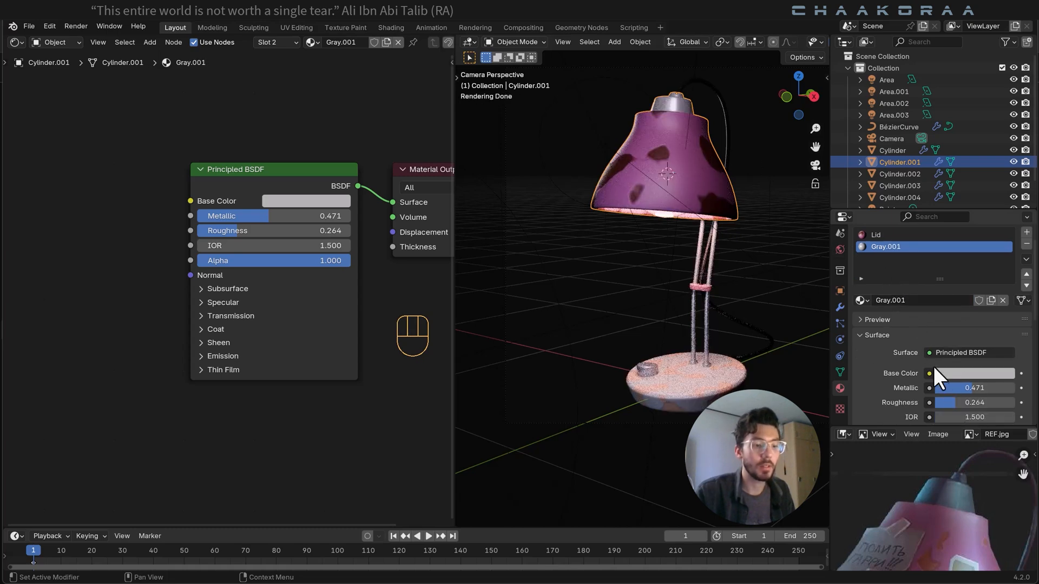
Darken the cap material's base color to a dark gray and set its Metallic to 0.112 and Roughness to about 0.29.
{"action": "scroll", "coordinate": [933, 371], "scroll_direction": "down", "scroll_amount": 2}
{"action": "left_click", "coordinate": [981, 325]}
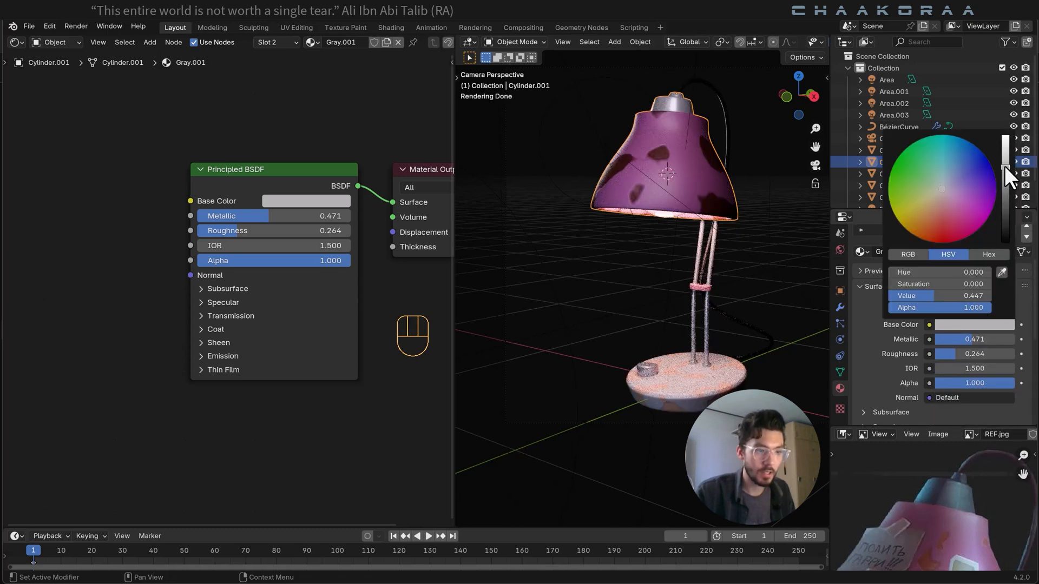
{"action": "left_click_drag", "start_coordinate": [1004, 165], "coordinate": [1005, 202]}
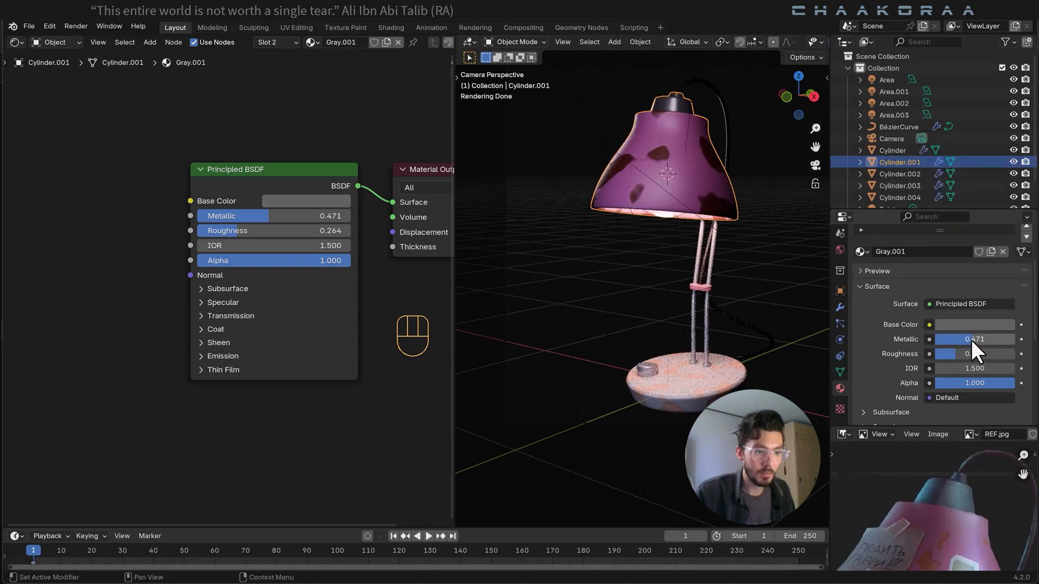
{"action": "left_click_drag", "start_coordinate": [971, 339], "coordinate": [950, 354]}
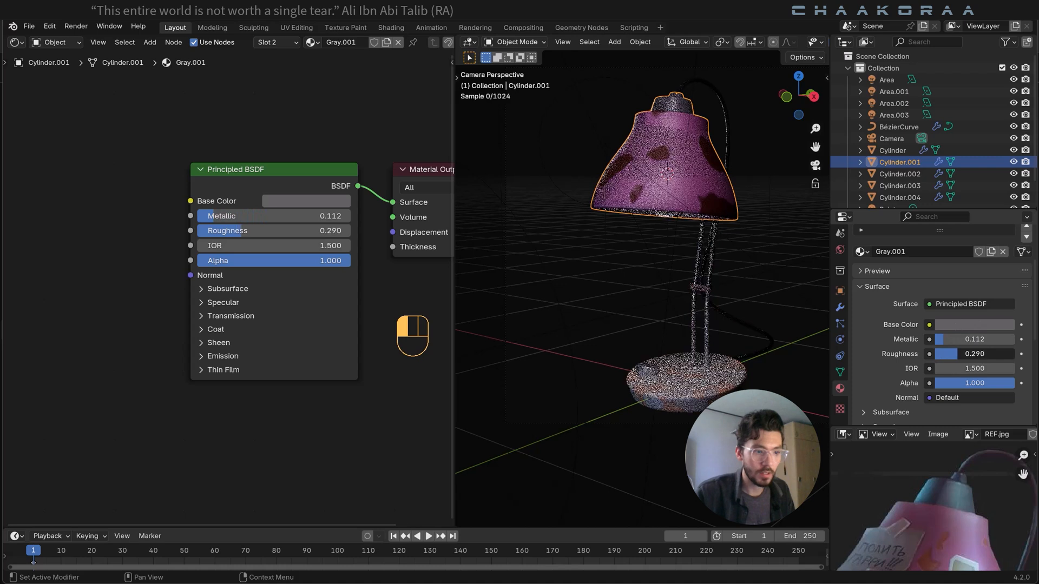
{"action": "left_click", "coordinate": [747, 273]}
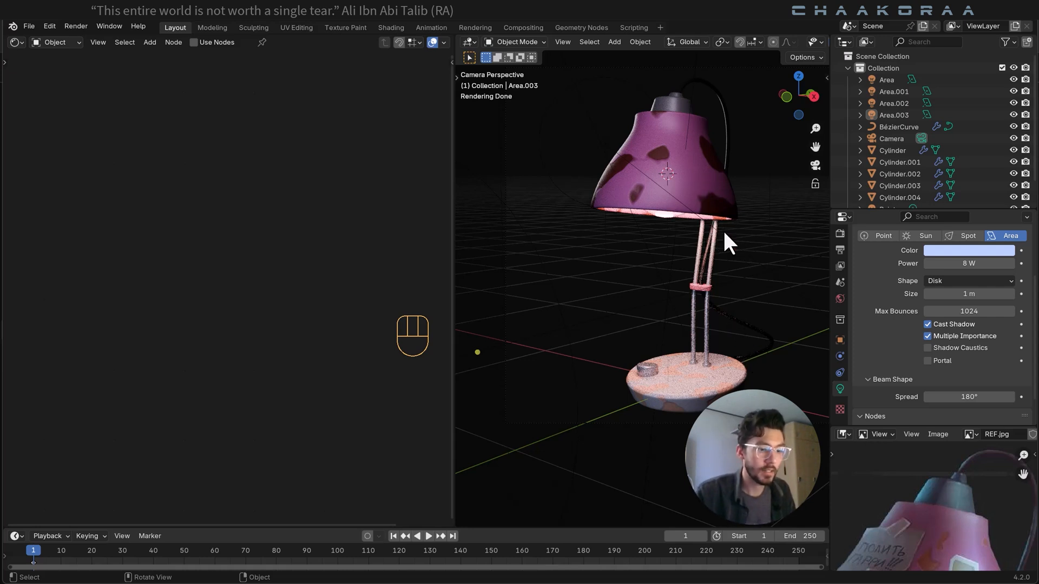
Check the paper note in the reference image and place the 3D cursor at the matching spot on the lampshade.
{"action": "scroll", "coordinate": [905, 517], "scroll_direction": "down", "scroll_amount": 1}
{"action": "middle_click_drag", "start_coordinate": [975, 562], "coordinate": [980, 516]}
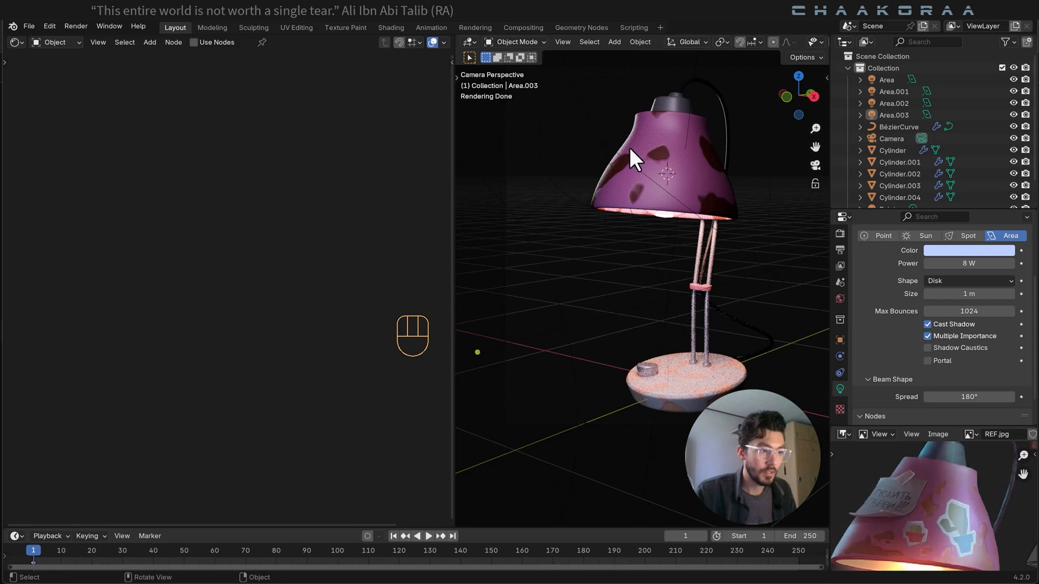
{"action": "key", "text": "shift"}
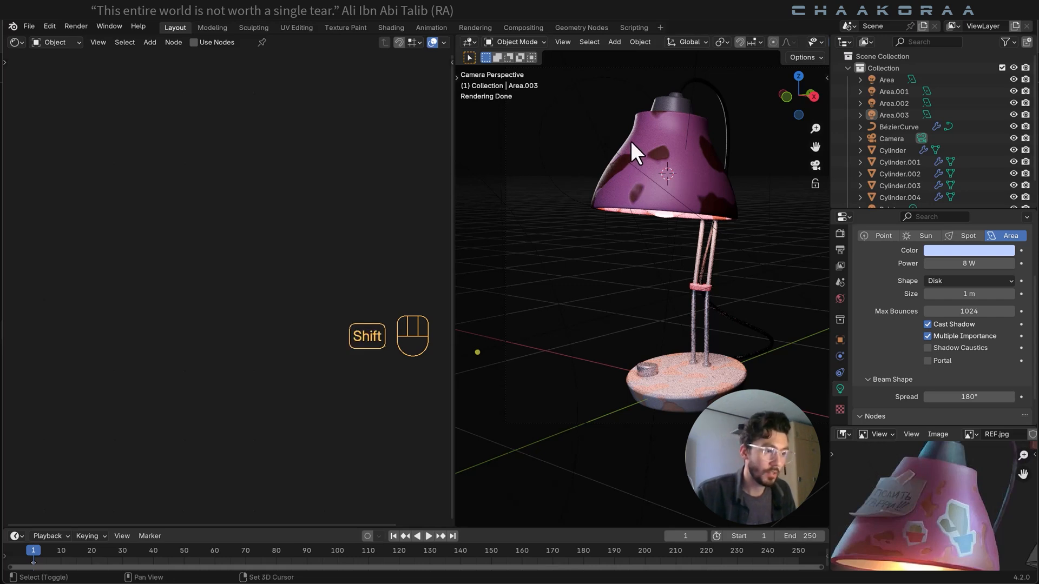
{"action": "right_click", "coordinate": [631, 145], "text": "shift"}
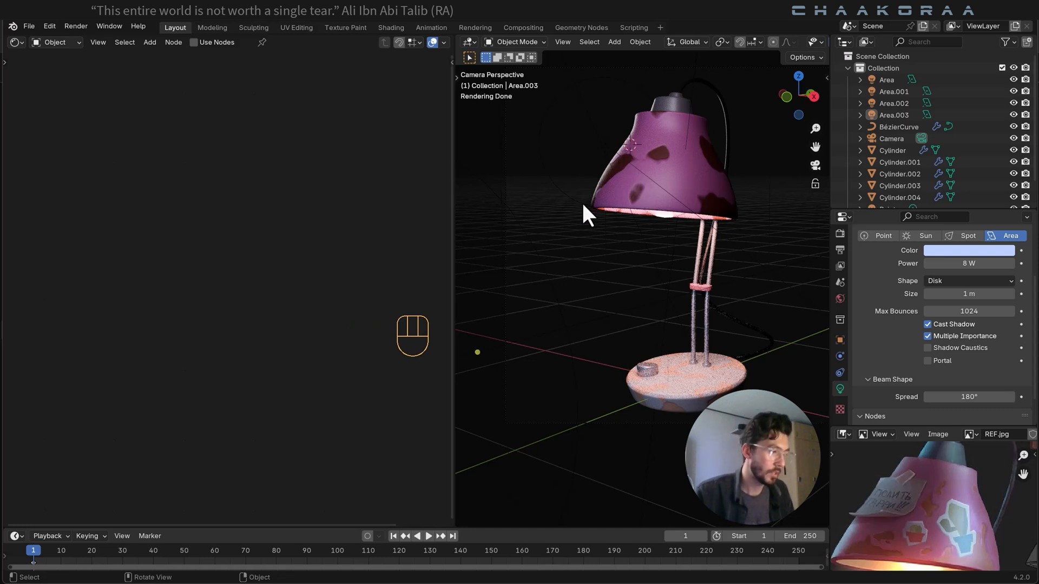
Change the Shader Editor area to a 3D viewport framed on the desk lamp.
{"action": "left_click", "coordinate": [21, 41]}
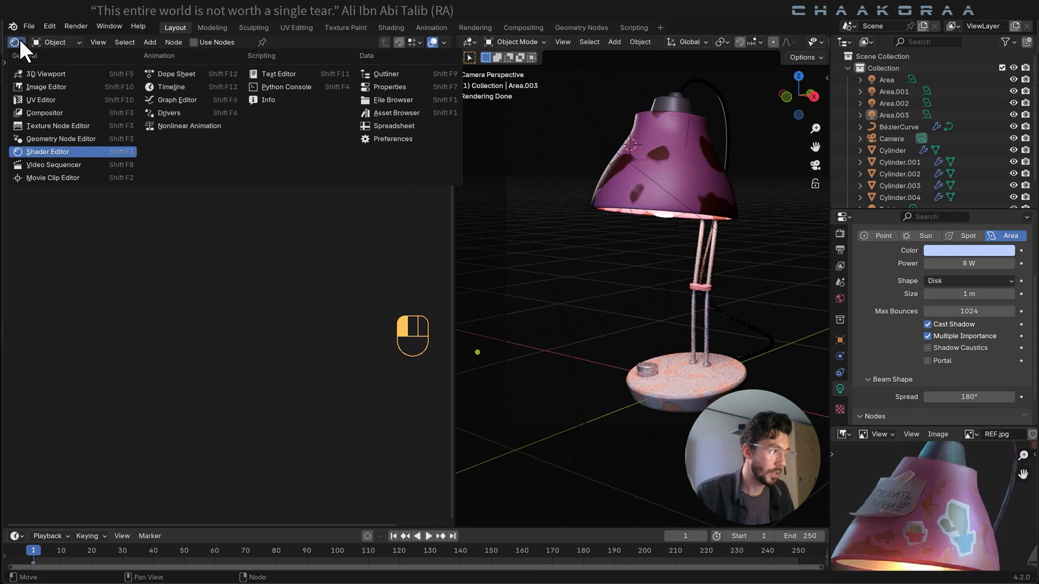
{"action": "left_click", "coordinate": [21, 75]}
{"action": "middle_click_drag", "start_coordinate": [329, 291], "coordinate": [285, 281]}
{"action": "scroll", "coordinate": [286, 281], "scroll_direction": "up", "scroll_amount": 3}
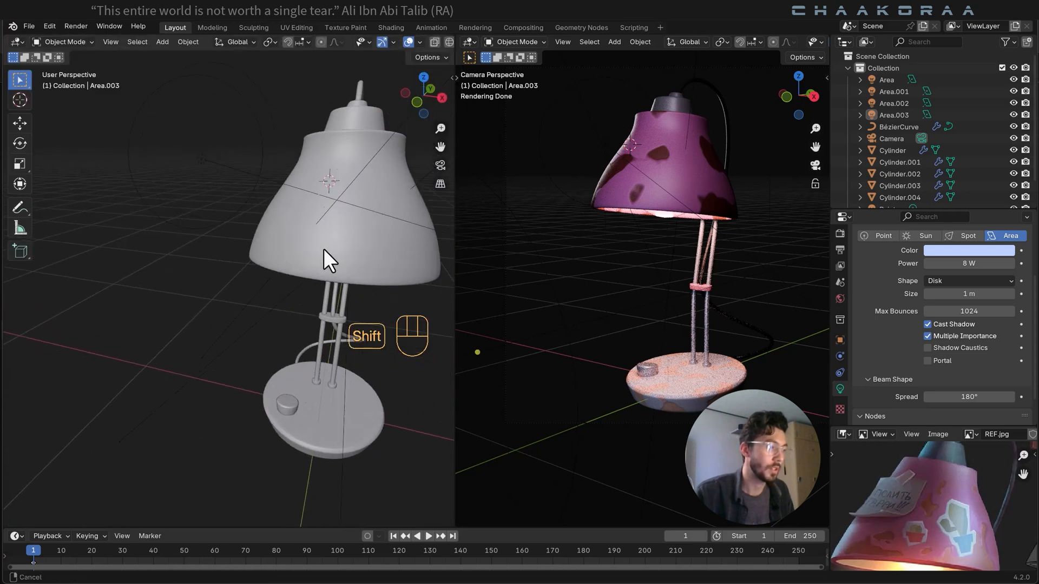
{"action": "middle_click_drag", "start_coordinate": [325, 230], "coordinate": [277, 243], "text": "shift"}
Add a mesh plane at the 3D cursor and rotate it in the right side view to follow the lampshade's slope.
{"action": "key", "text": "shift+a"}
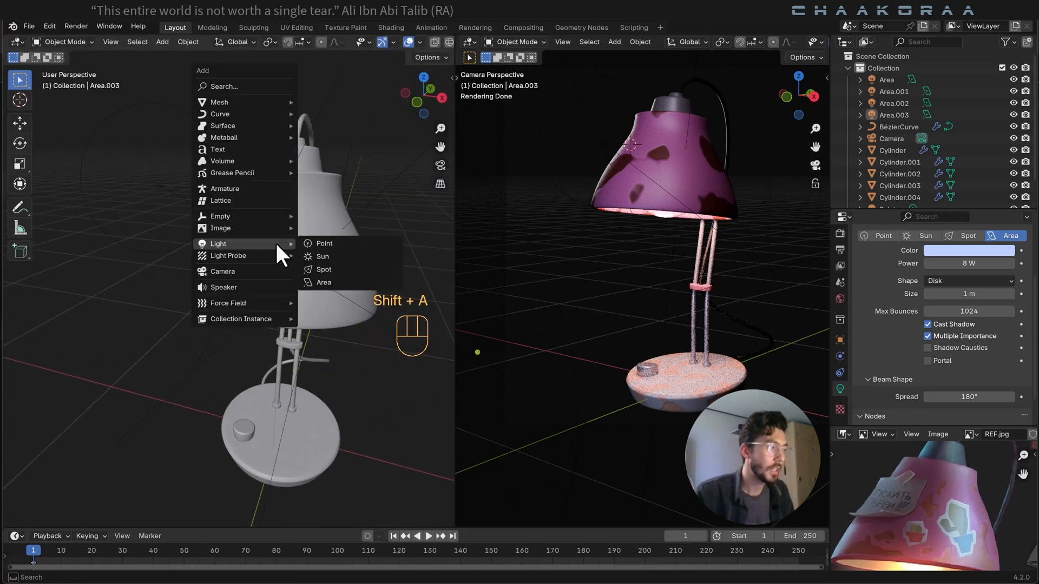
{"action": "mouse_move", "coordinate": [248, 101]}
{"action": "left_click", "coordinate": [316, 101]}
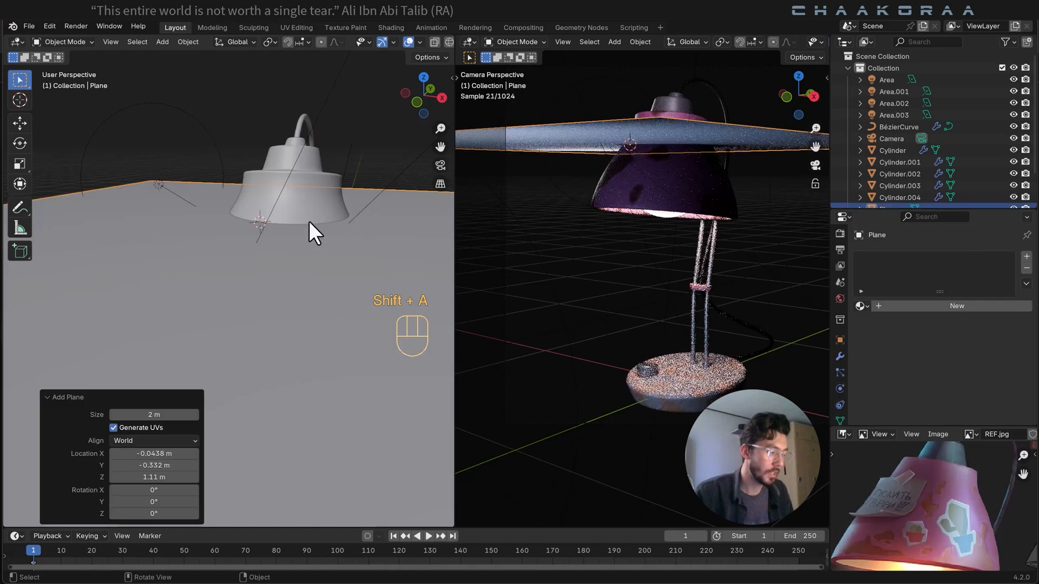
{"action": "key", "text": "KP_3"}
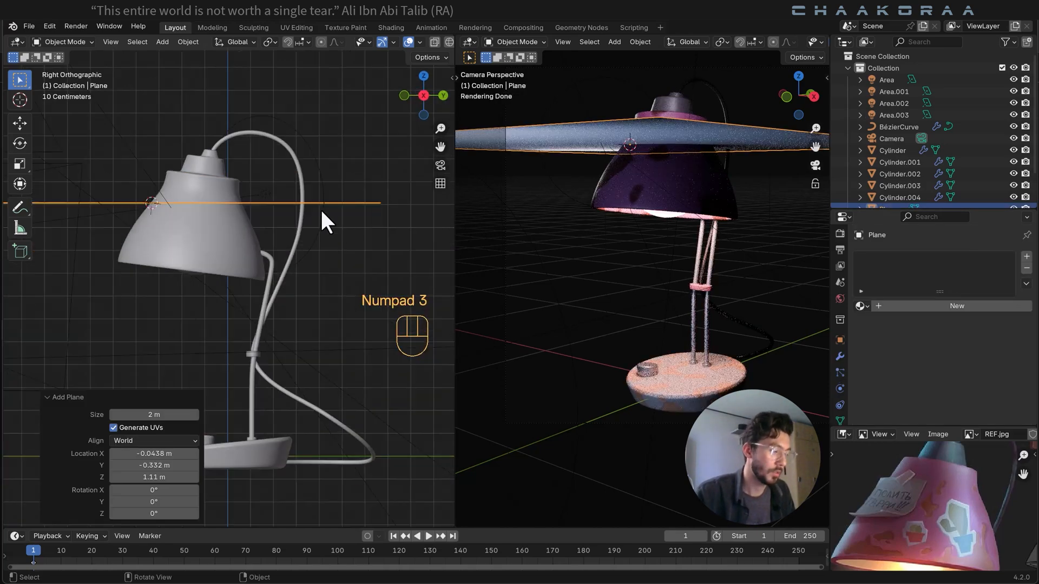
{"action": "key", "text": "r"}
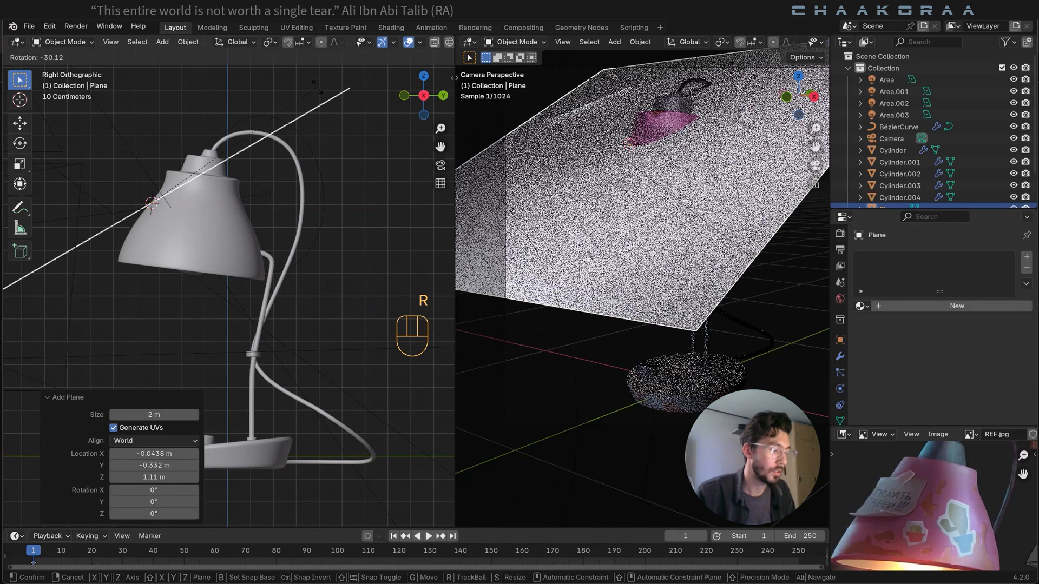
{"action": "left_click", "coordinate": [292, 97]}
{"action": "key", "text": "r"}
Scale the plane down by a factor of 0.149 and slightly further to the size of a paper note.
{"action": "key", "text": "s"}
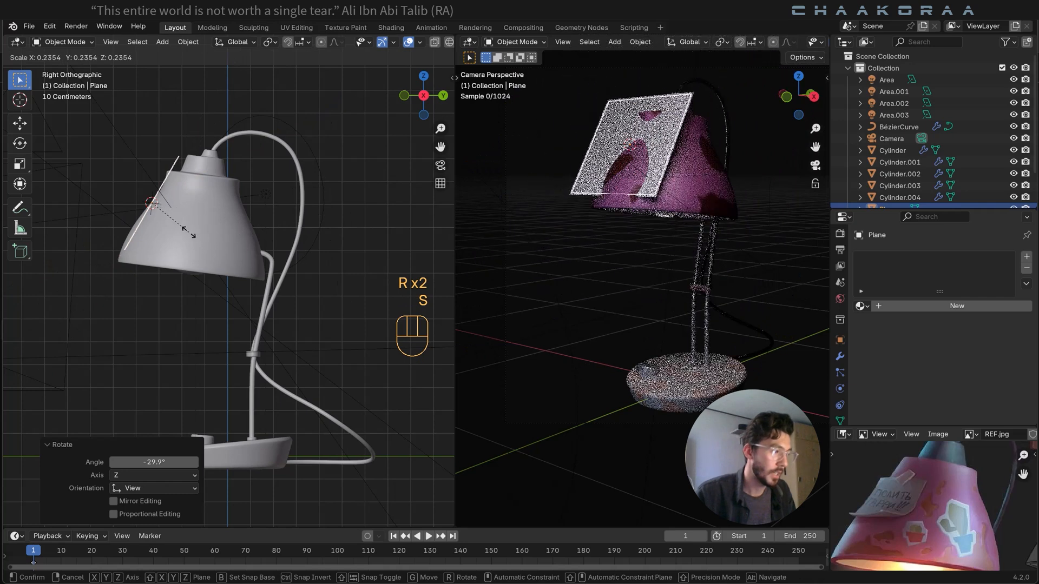
{"action": "left_click", "coordinate": [226, 215]}
{"action": "key", "text": "s"}
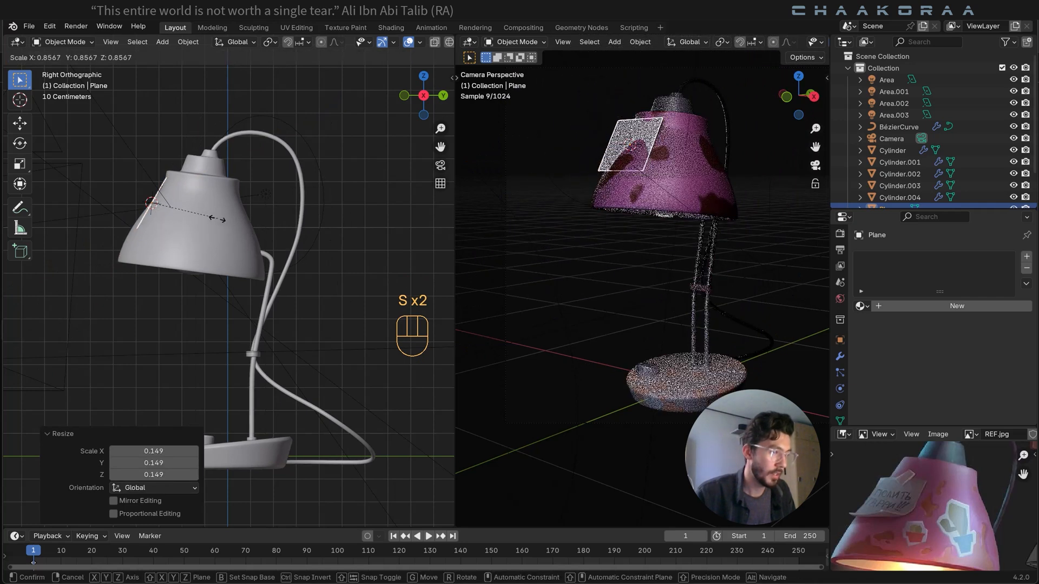
{"action": "left_click", "coordinate": [215, 222]}
{"action": "key", "text": "s"}
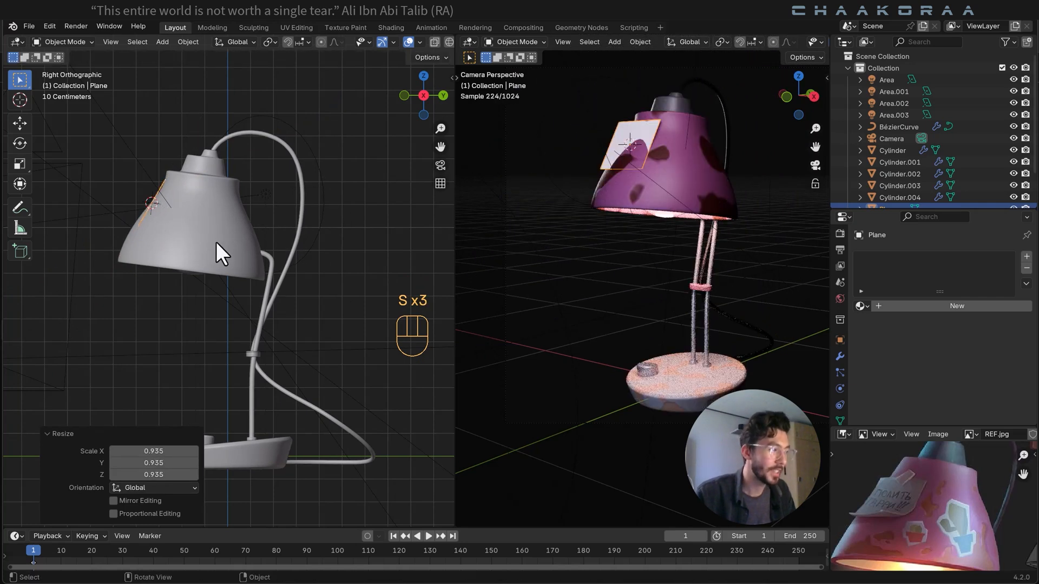
{"action": "left_click", "coordinate": [215, 241]}
Rotate the plane by 6.9° in the right side view and move it down along the lampshade's sloping surface.
{"action": "key", "text": "g"}
{"action": "left_click", "coordinate": [215, 237]}
{"action": "scroll", "coordinate": [170, 221], "scroll_direction": "up", "scroll_amount": 3}
{"action": "middle_click_drag", "start_coordinate": [153, 202], "coordinate": [236, 265], "text": "shift"}
{"action": "scroll", "coordinate": [226, 251], "scroll_direction": "up", "scroll_amount": 2}
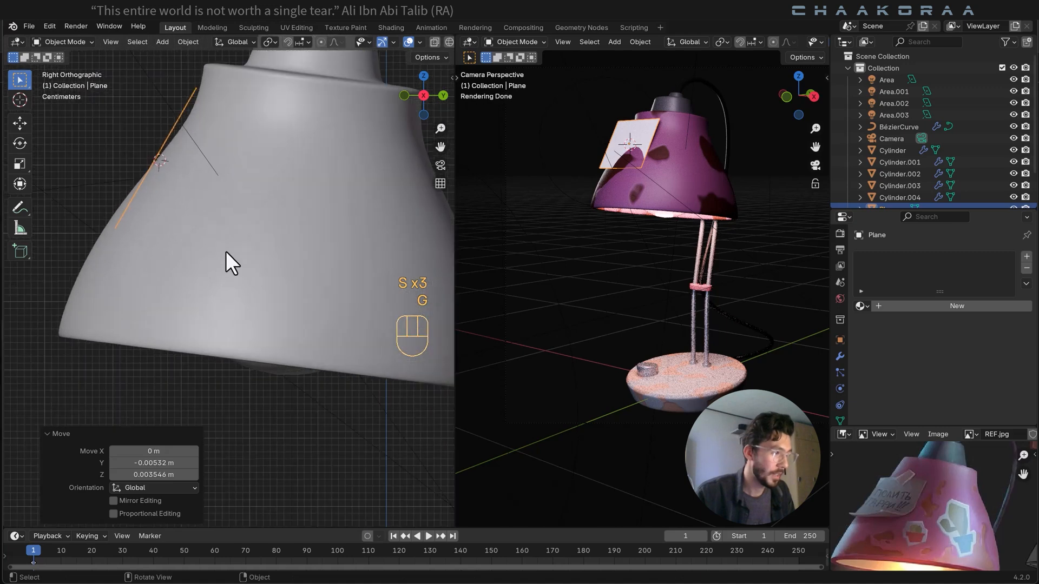
{"action": "middle_click_drag", "start_coordinate": [225, 223], "coordinate": [279, 261], "text": "shift"}
{"action": "key", "text": "r"}
{"action": "left_click", "coordinate": [331, 251]}
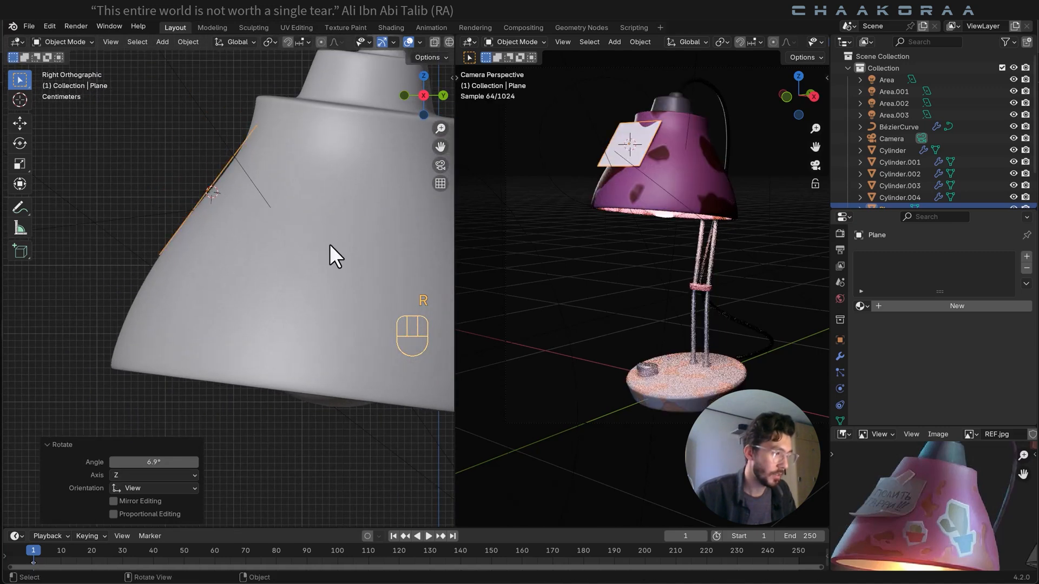
{"action": "key", "text": "g"}
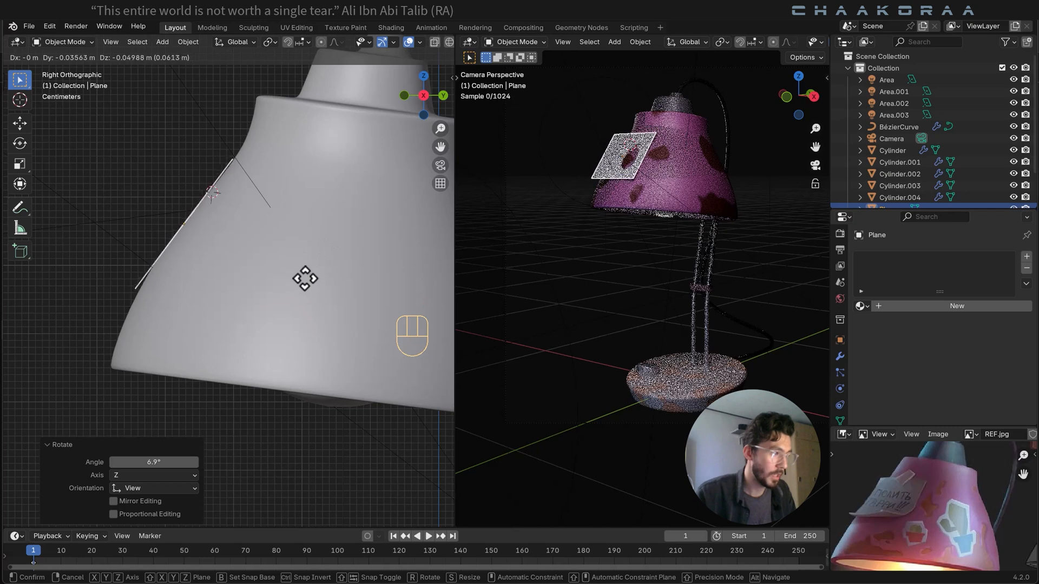
{"action": "left_click", "coordinate": [303, 274]}
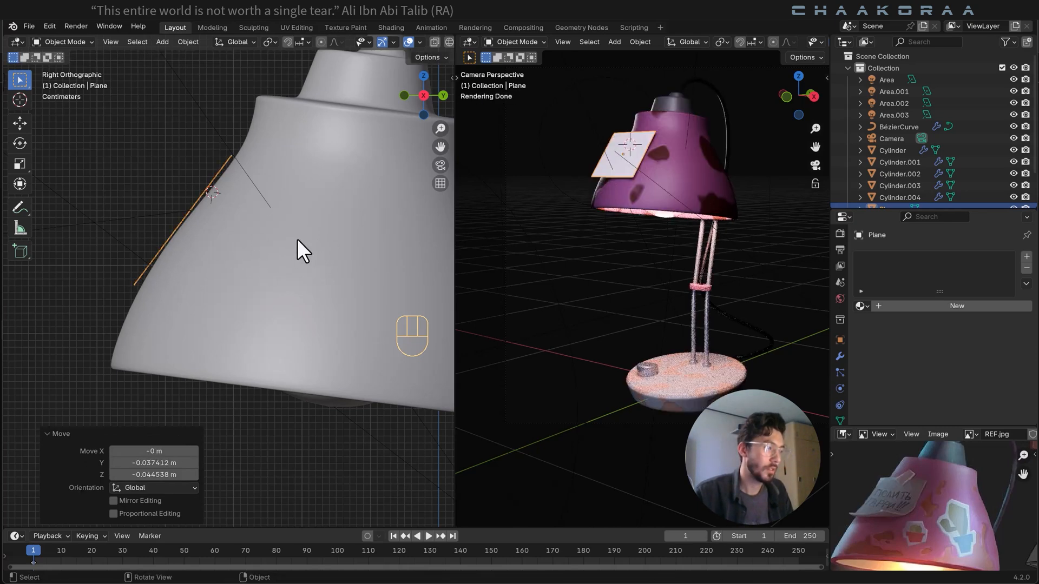
Scale the plane by 0.833 and move it slightly back up against the lampshade's surface.
{"action": "key", "text": "s"}
{"action": "left_click", "coordinate": [278, 249]}
{"action": "key", "text": "g"}
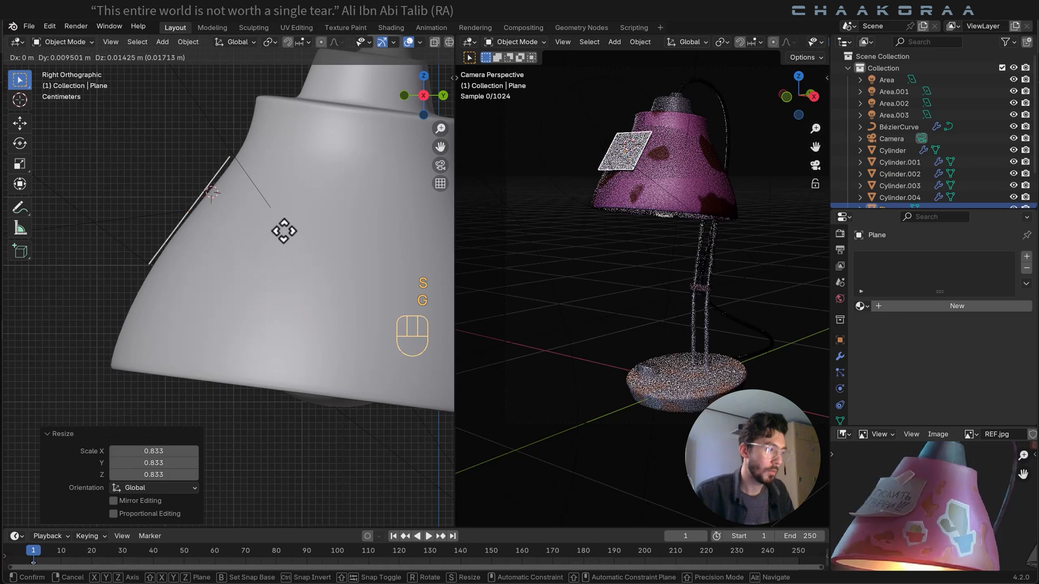
{"action": "left_click", "coordinate": [286, 229]}
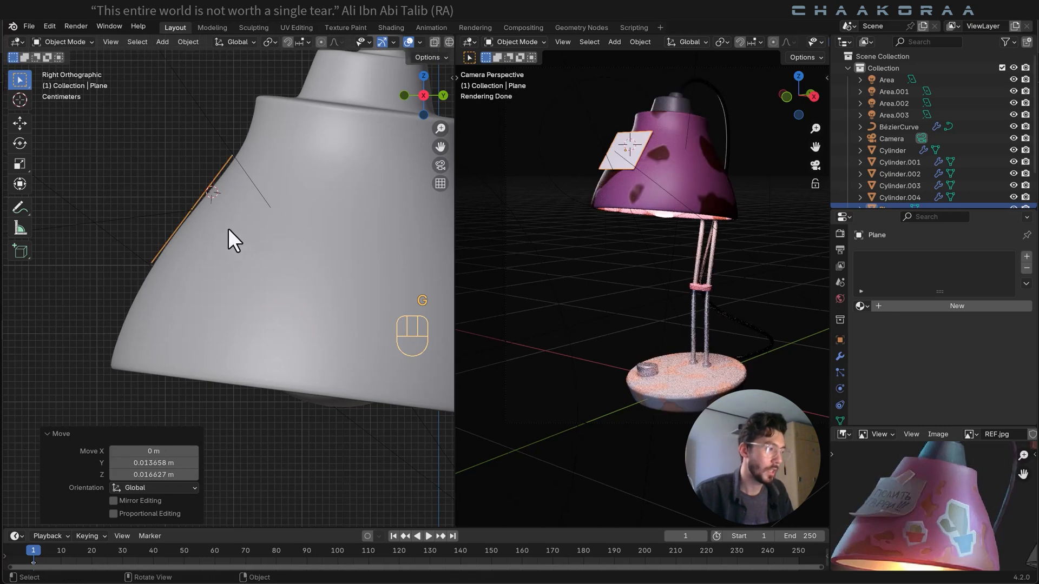
Enter mesh editing on the note plane with vertex selection and bring its corners into view.
{"action": "key", "text": "Tab"}
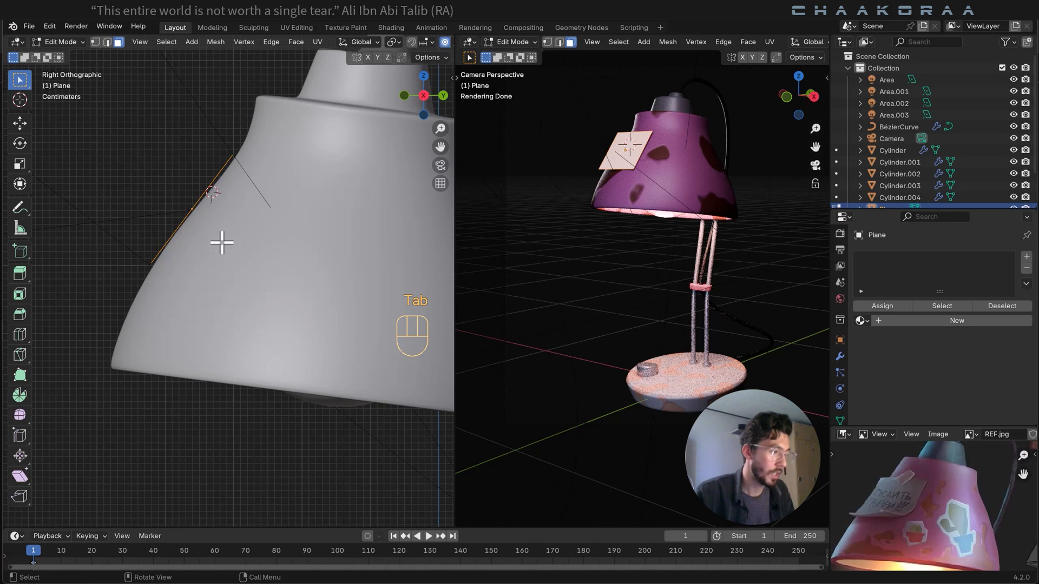
{"action": "key", "text": "1"}
{"action": "middle_click_drag", "start_coordinate": [236, 171], "coordinate": [313, 264]}
{"action": "left_click_drag", "start_coordinate": [354, 243], "coordinate": [176, 418]}
{"action": "middle_click_drag", "start_coordinate": [251, 303], "coordinate": [211, 326]}
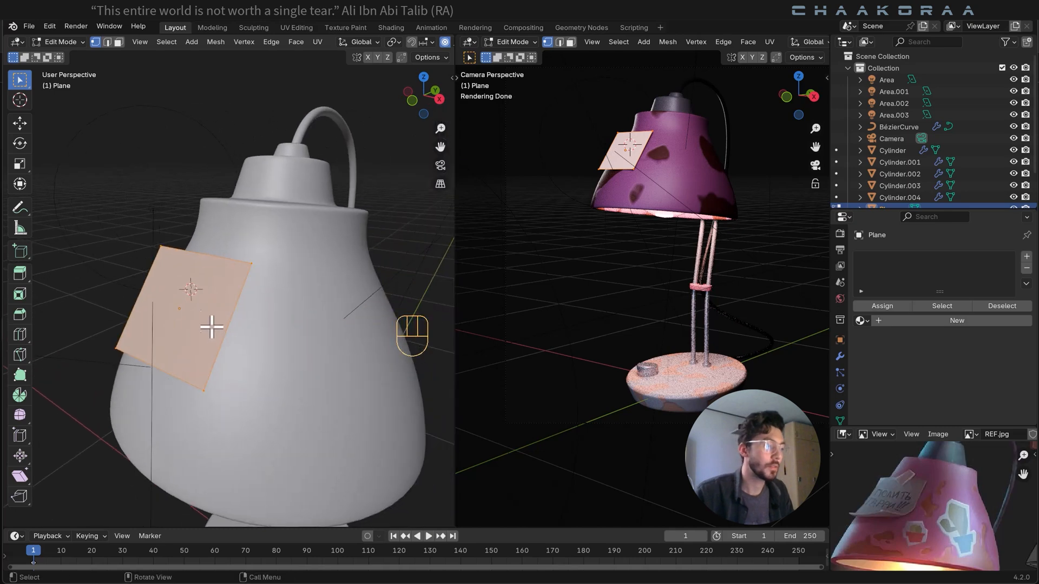
{"action": "left_click", "coordinate": [260, 257]}
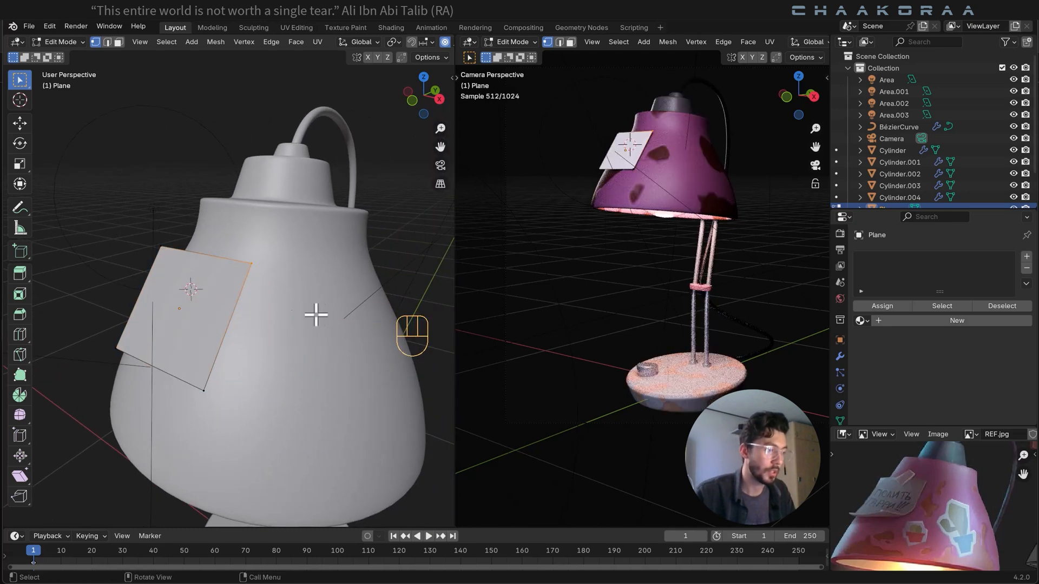
{"action": "key", "text": "g"}
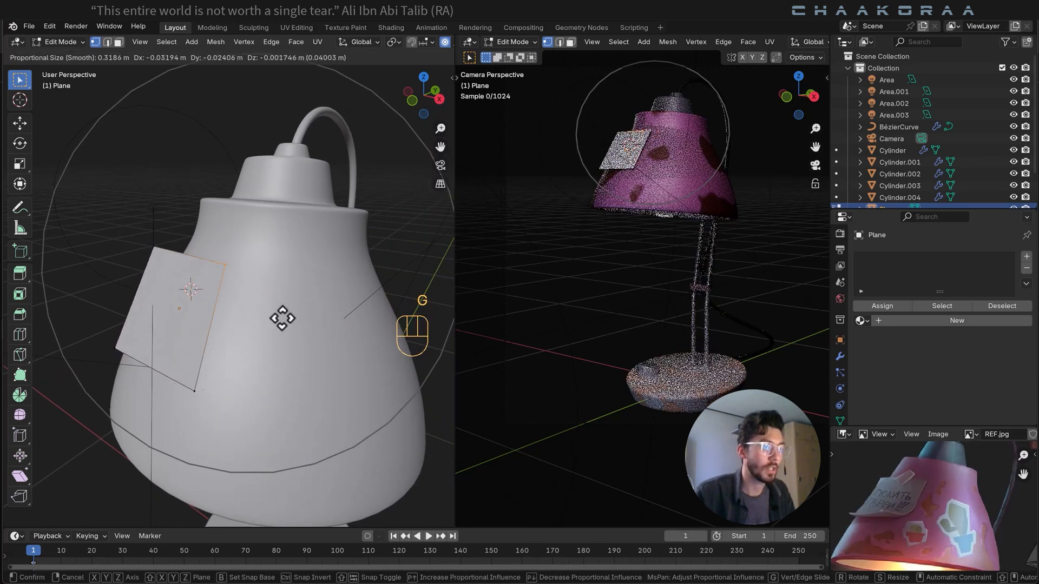
{"action": "left_click", "coordinate": [291, 286]}
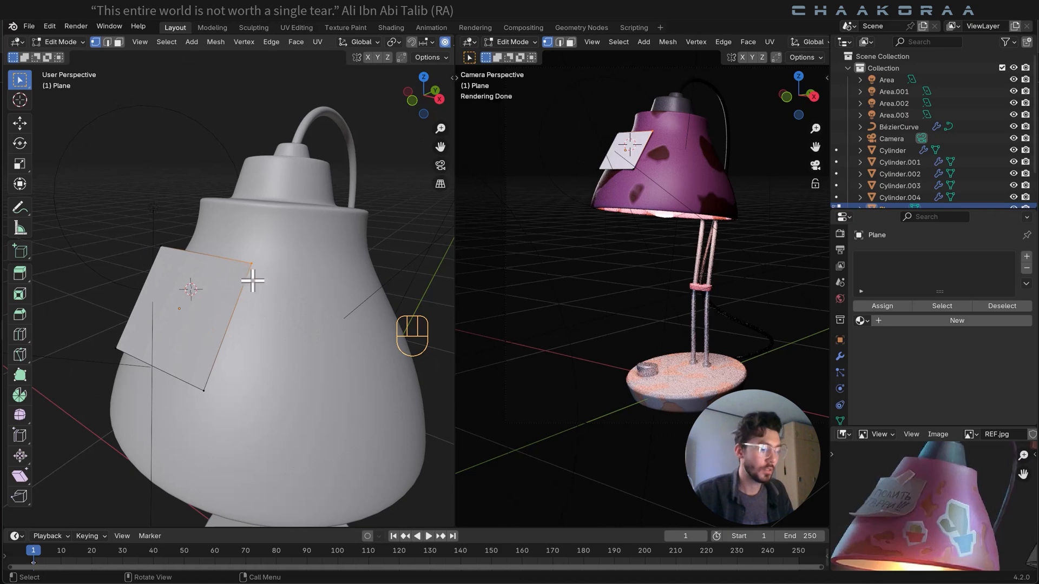
{"action": "key", "text": "g"}
{"action": "right_click", "coordinate": [292, 262]}
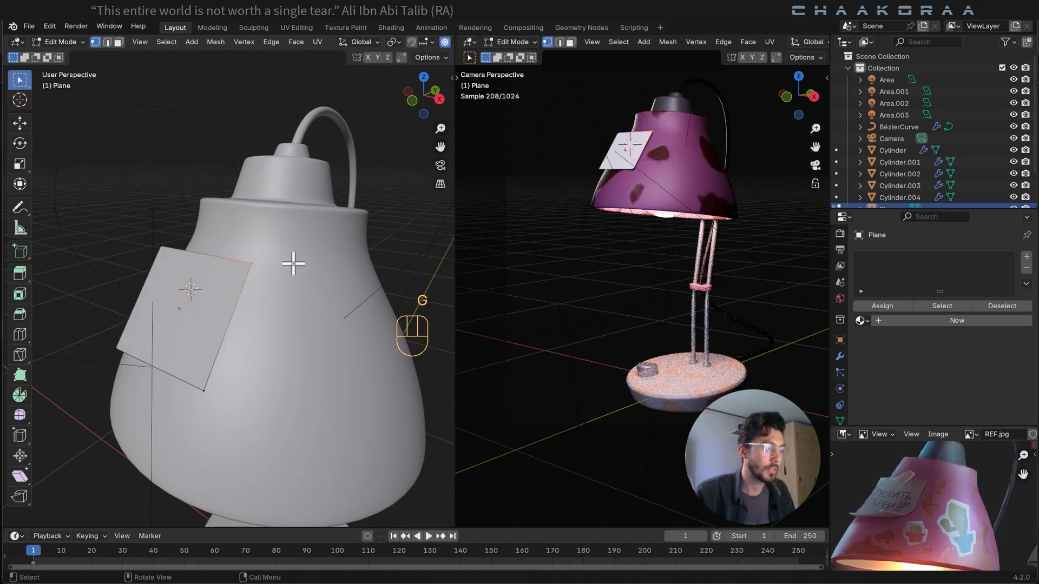
{"action": "key", "text": "g"}
{"action": "right_click", "coordinate": [266, 262]}
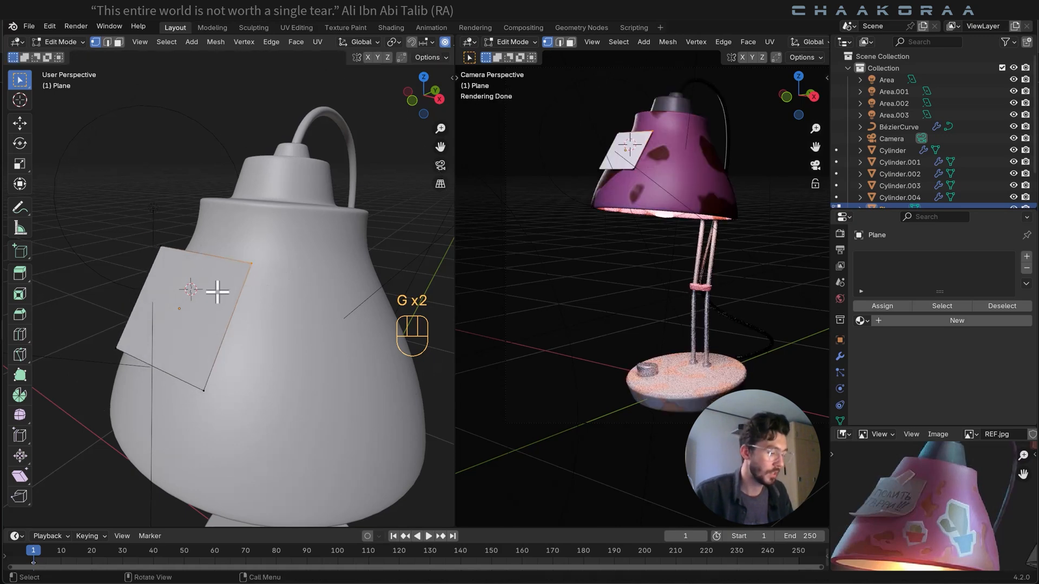
Divide the note plane into a grid with three loop cuts lengthwise and four loop cuts across.
{"action": "key", "text": "ctrl"}
{"action": "key", "text": "ctrl+r"}
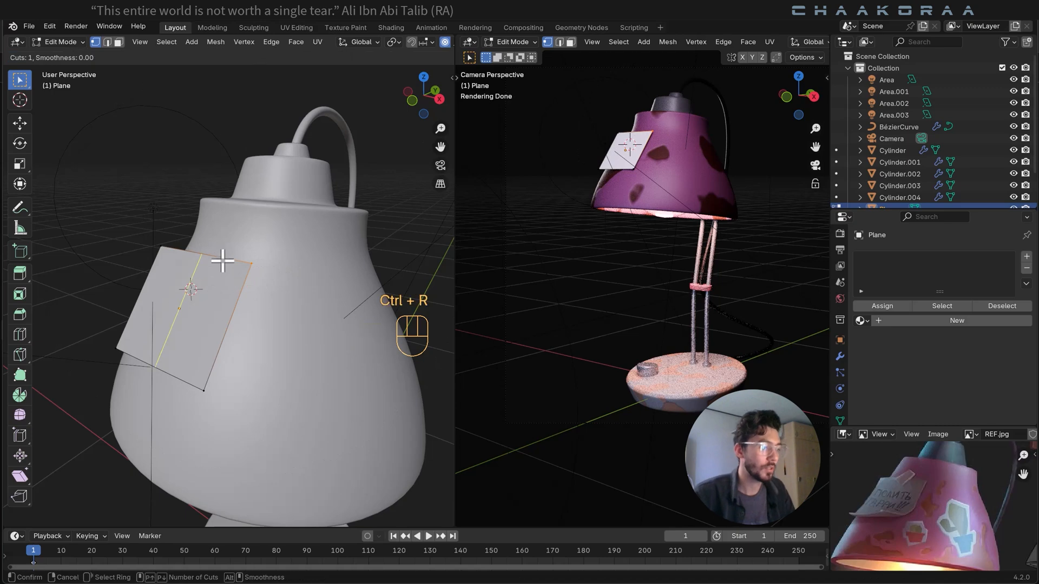
{"action": "scroll", "coordinate": [220, 259], "scroll_direction": "up", "scroll_amount": 1}
{"action": "left_click", "coordinate": [220, 259]}
{"action": "left_click", "coordinate": [221, 259]}
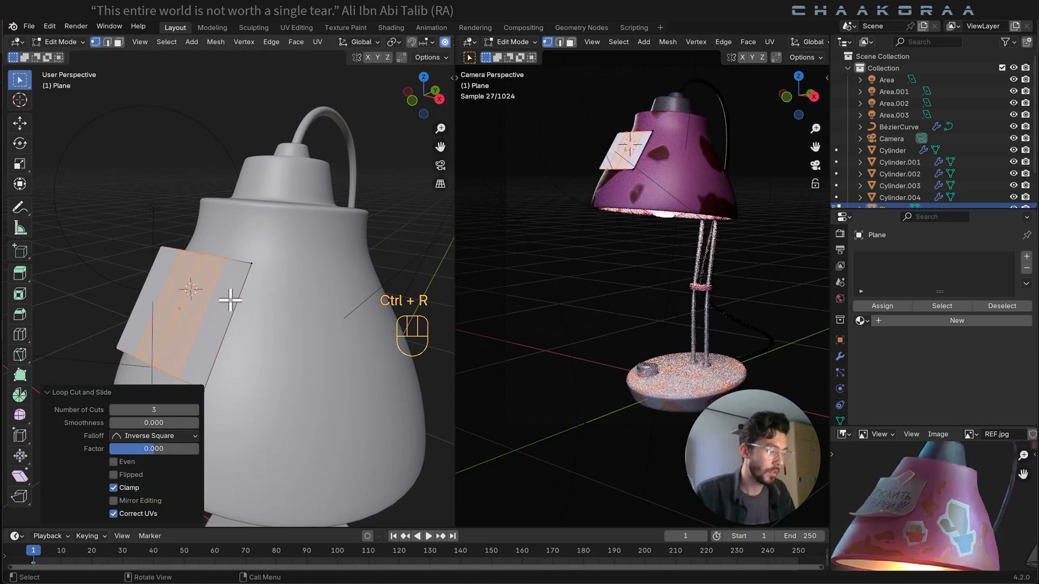
{"action": "key", "text": "ctrl+r"}
{"action": "left_click", "coordinate": [230, 299]}
{"action": "left_click", "coordinate": [230, 299]}
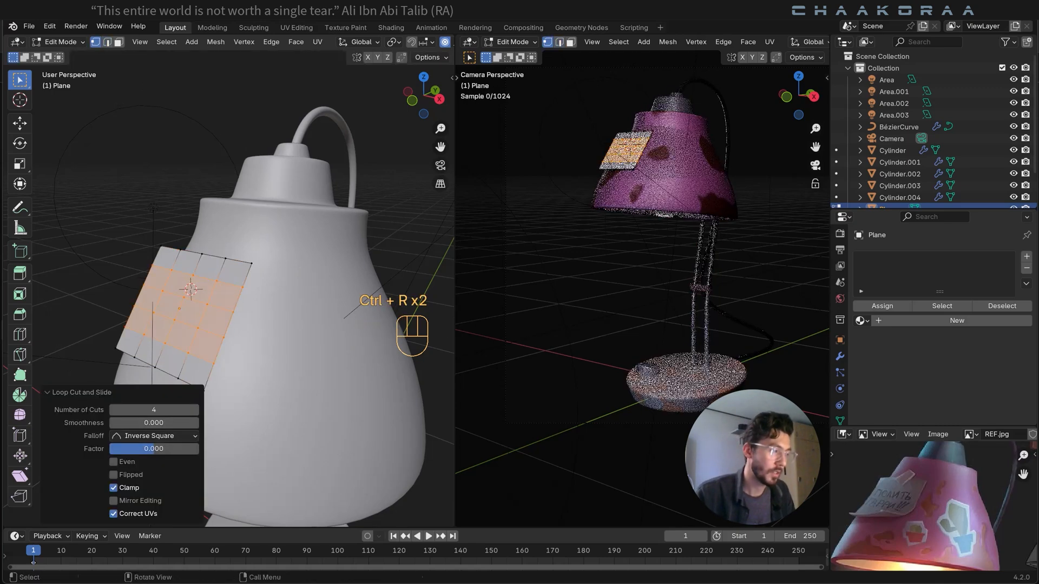
Move a vertex near the note's top edge toward the lampshade using proportional editing with a reduced influence area.
{"action": "middle_click_drag", "start_coordinate": [234, 309], "coordinate": [325, 272]}
{"action": "left_click", "coordinate": [201, 270]}
{"action": "key", "text": "g"}
{"action": "left_click", "coordinate": [225, 278]}
{"action": "key", "text": "g"}
{"action": "scroll", "coordinate": [309, 273], "scroll_direction": "down", "scroll_amount": 3}
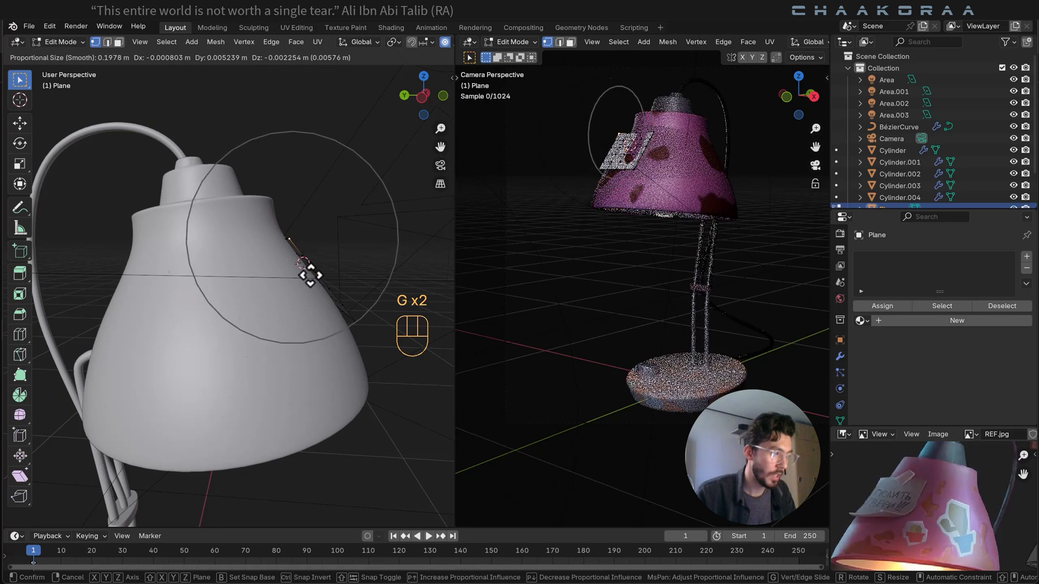
{"action": "scroll", "coordinate": [309, 273], "scroll_direction": "up", "scroll_amount": 4}
{"action": "left_click", "coordinate": [306, 276]}
Move a top-edge vertex of the note about 0.005 m in Y toward the lampshade, with the proportional size reduced to 0.052.
{"action": "middle_click_drag", "start_coordinate": [301, 273], "coordinate": [163, 276]}
{"action": "left_click", "coordinate": [249, 267]}
{"action": "key", "text": "g"}
{"action": "left_click", "coordinate": [169, 271]}
{"action": "left_click", "coordinate": [154, 259]}
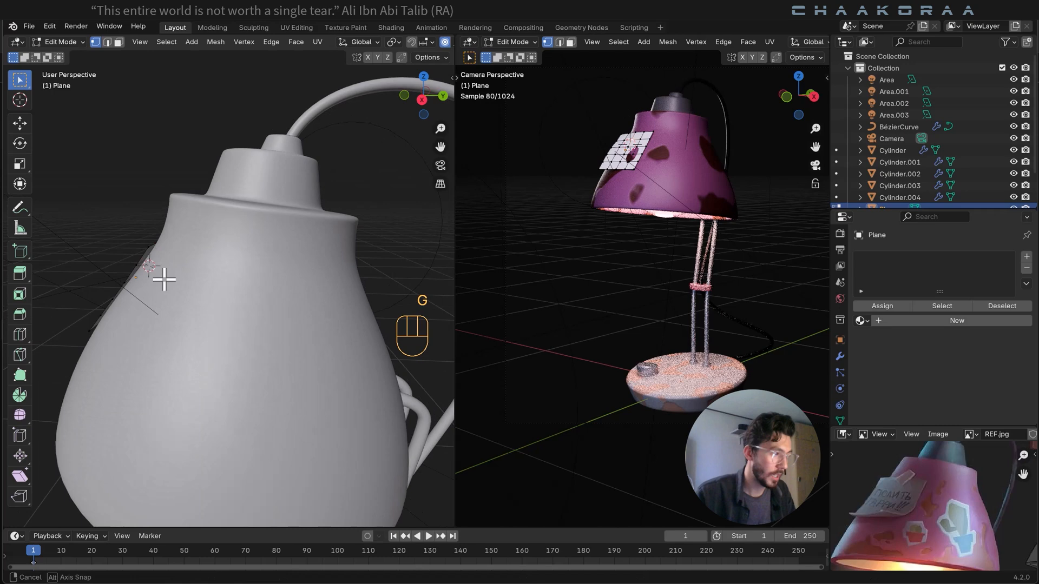
{"action": "left_click", "coordinate": [146, 239]}
{"action": "middle_click_drag", "start_coordinate": [146, 239], "coordinate": [132, 267]}
{"action": "scroll", "coordinate": [166, 275], "scroll_direction": "up", "scroll_amount": 3}
{"action": "key", "text": "g"}
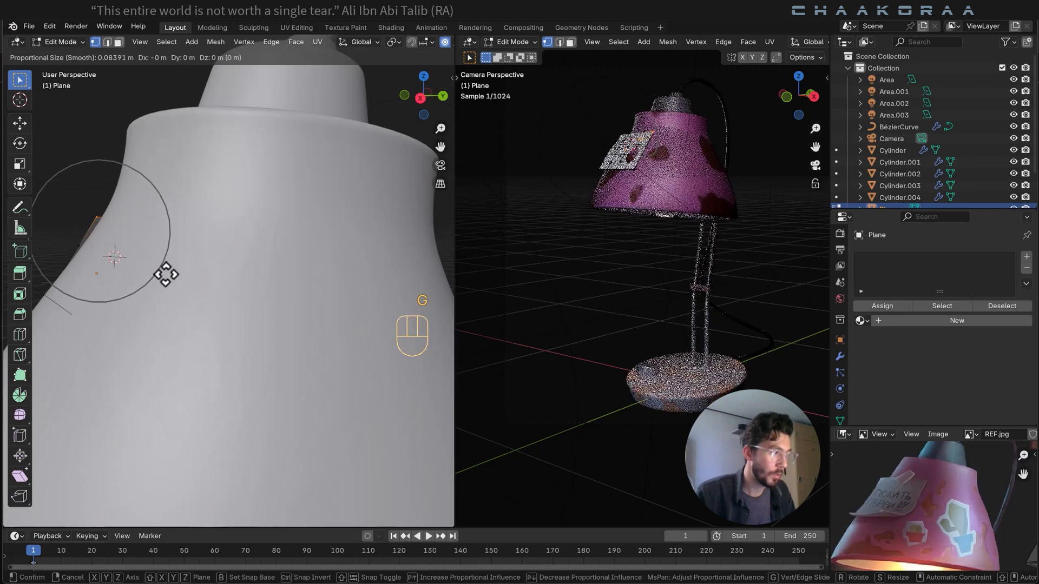
{"action": "scroll", "coordinate": [166, 274], "scroll_direction": "up", "scroll_amount": 2}
{"action": "left_click", "coordinate": [162, 274]}
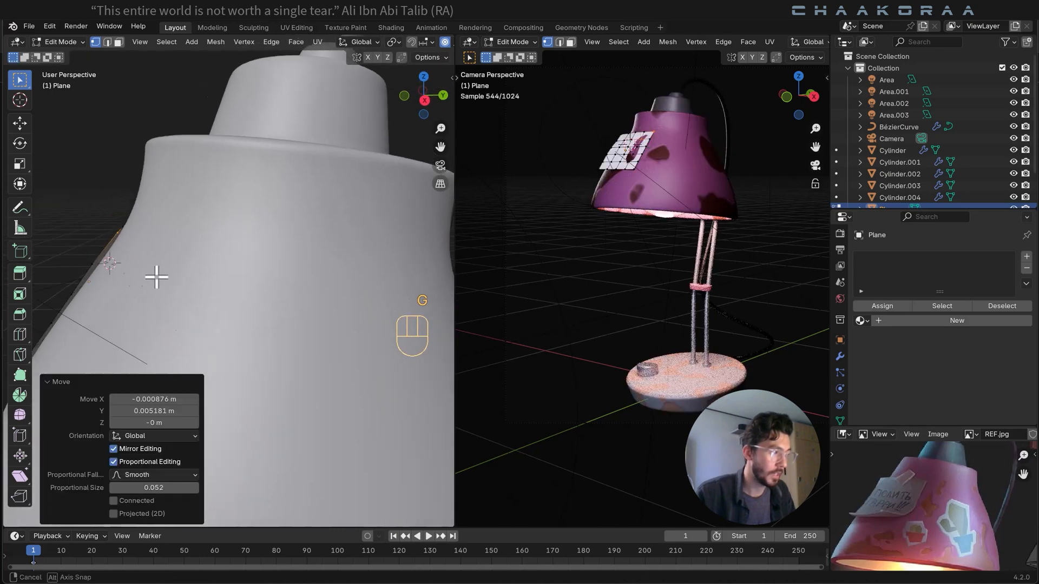
Move the note's upper vertices on its other side against the lampshade's curve, starting with about 0.007 m in Y.
{"action": "scroll", "coordinate": [156, 273], "scroll_direction": "down", "scroll_amount": 3}
{"action": "middle_click_drag", "start_coordinate": [155, 274], "coordinate": [359, 280]}
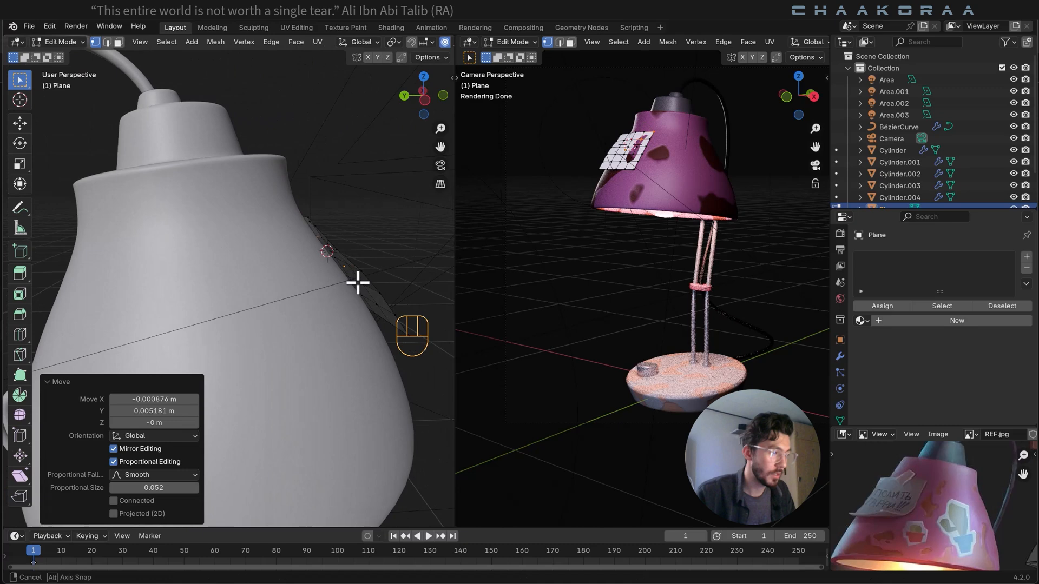
{"action": "key", "text": "g"}
{"action": "left_click", "coordinate": [320, 250]}
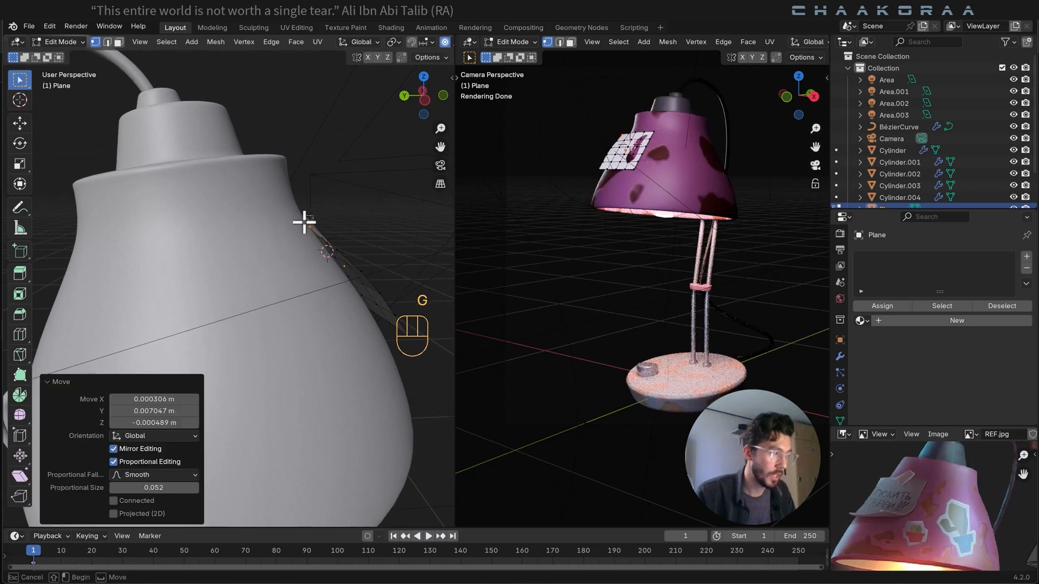
{"action": "key", "text": "g"}
{"action": "left_click", "coordinate": [335, 224]}
Pull inner vertices in the middle of the note outward from the lampshade with proportional editing so the grid lies over its surface.
{"action": "middle_click_drag", "start_coordinate": [335, 224], "coordinate": [290, 286]}
{"action": "key", "text": "g"}
{"action": "left_click", "coordinate": [218, 315]}
{"action": "key", "text": "g"}
{"action": "left_click", "coordinate": [204, 302]}
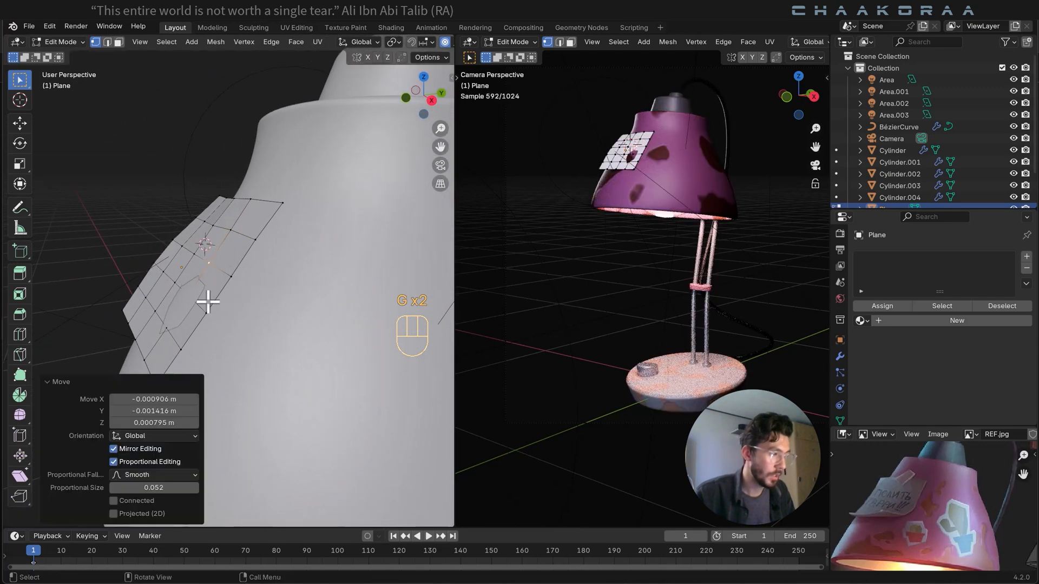
{"action": "key", "text": "g"}
{"action": "key", "text": "g"}
{"action": "left_click", "coordinate": [214, 318]}
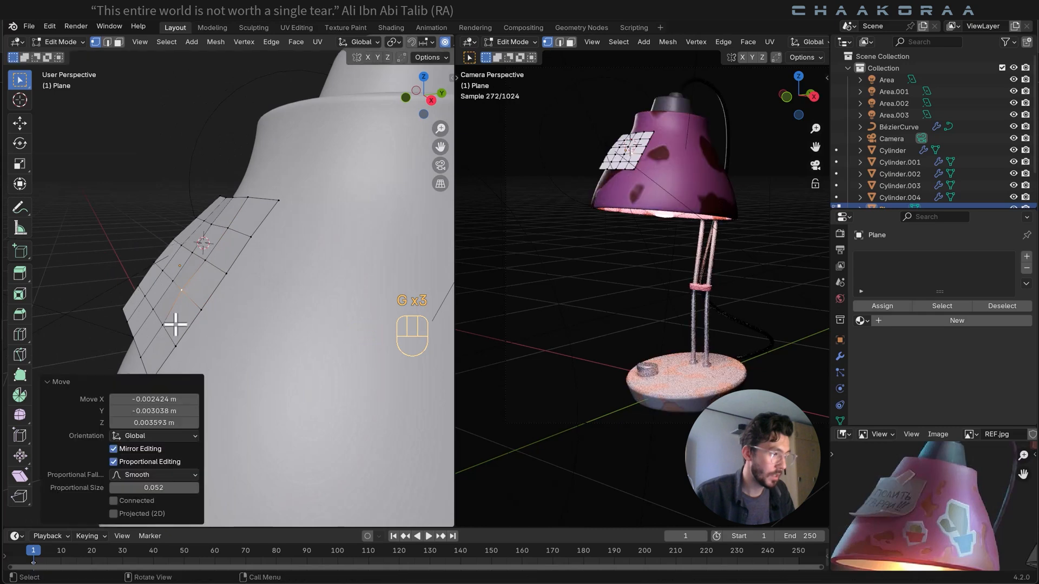
Adjust the note's lower inner vertices with proportional editing to clear the lampshade's surface.
{"action": "left_click", "coordinate": [172, 322]}
{"action": "left_click", "coordinate": [184, 292]}
{"action": "key", "text": "g"}
{"action": "mouse_move", "coordinate": [209, 311]}
{"action": "middle_mouse_down"}
{"action": "mouse_move", "coordinate": [169, 290]}
{"action": "mouse_move", "coordinate": [214, 303]}
{"action": "mouse_move", "coordinate": [186, 316]}
{"action": "mouse_move", "coordinate": [209, 332]}
{"action": "middle_mouse_up"}
{"action": "left_click", "coordinate": [201, 308]}
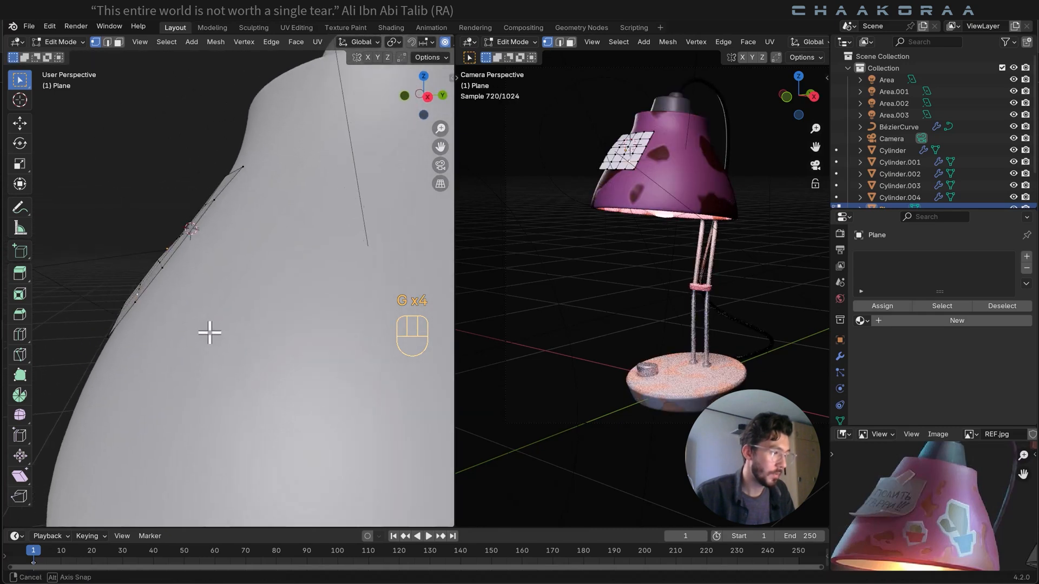
{"action": "key", "text": "g"}
{"action": "left_click", "coordinate": [205, 329]}
Select the note's bottom edge and move it about -0.016 m in Y and 0.031 m in Z in the right side view.
{"action": "middle_click_drag", "start_coordinate": [164, 297], "coordinate": [350, 292]}
{"action": "left_click_drag", "start_coordinate": [360, 277], "coordinate": [325, 336]}
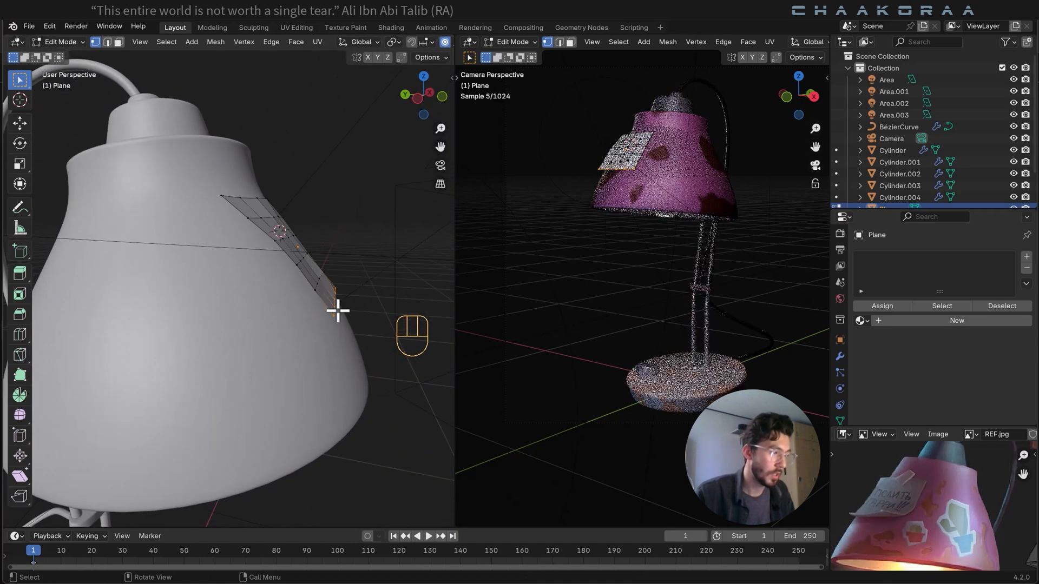
{"action": "middle_click_drag", "start_coordinate": [336, 311], "coordinate": [252, 317]}
{"action": "middle_click_drag", "start_coordinate": [361, 336], "coordinate": [181, 272], "text": "shift"}
{"action": "key", "text": "KP_3"}
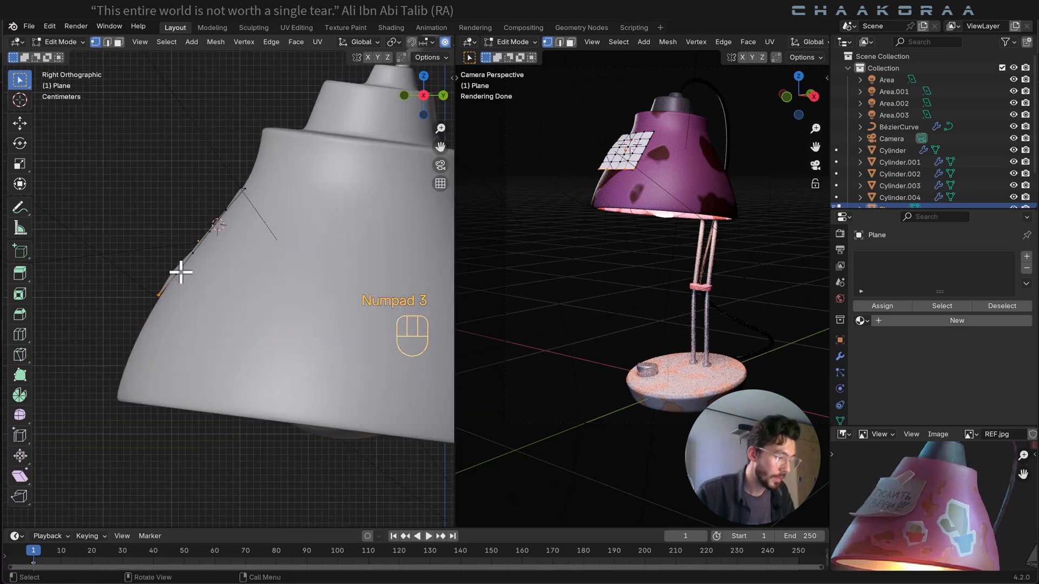
{"action": "key", "text": "g"}
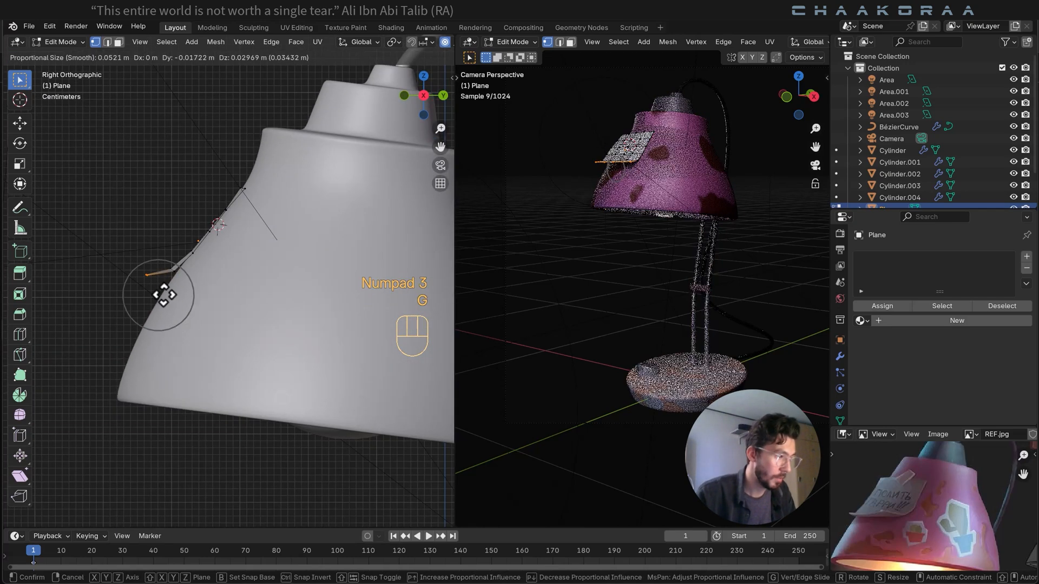
{"action": "left_click", "coordinate": [165, 294]}
Rotate the note's bottom edge by 41° and move it about -0.004 m in Y and 0.010 m in Z.
{"action": "key", "text": "r"}
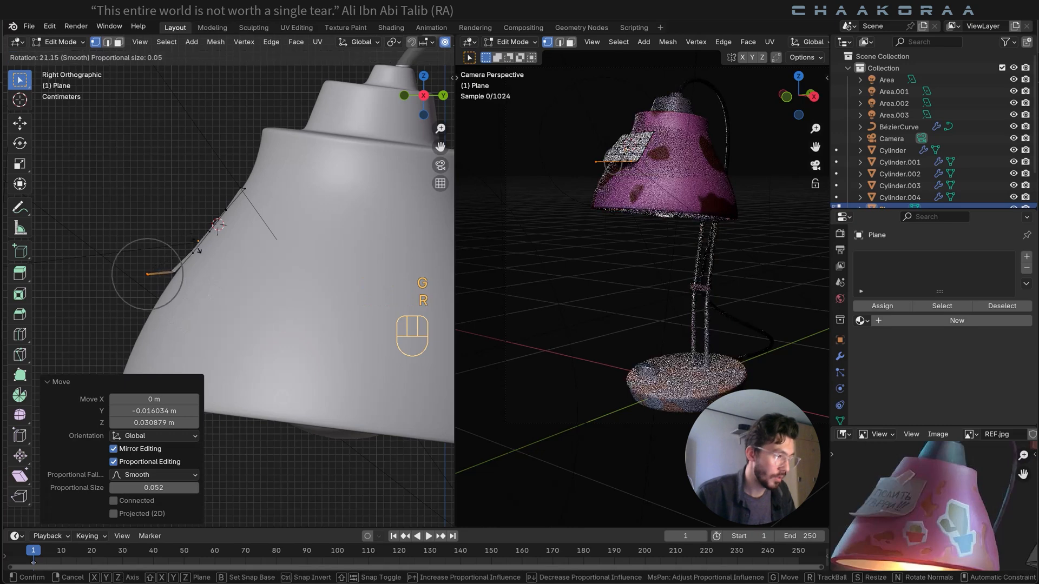
{"action": "key", "text": "g"}
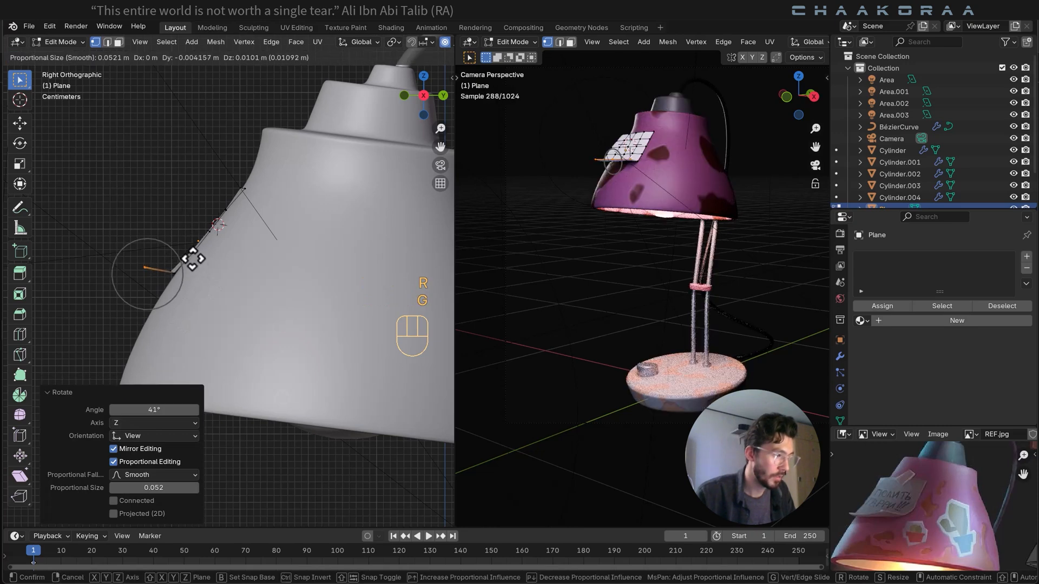
{"action": "left_click", "coordinate": [181, 253]}
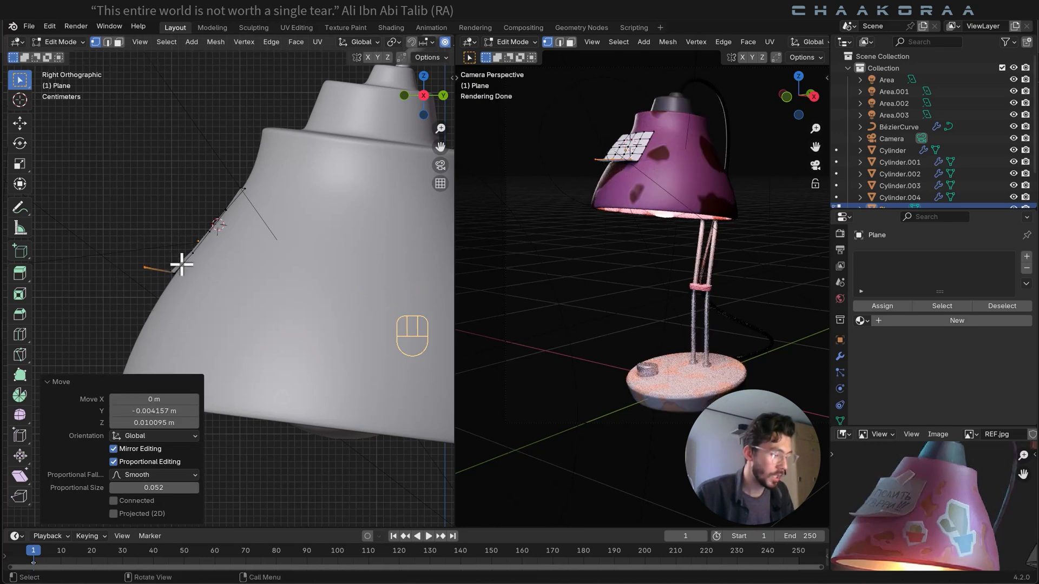
Turn on X-ray and move the vertex row above the note's bottom edge about -0.004 m in Y and 0.009 m in Z.
{"action": "key", "text": "alt+z"}
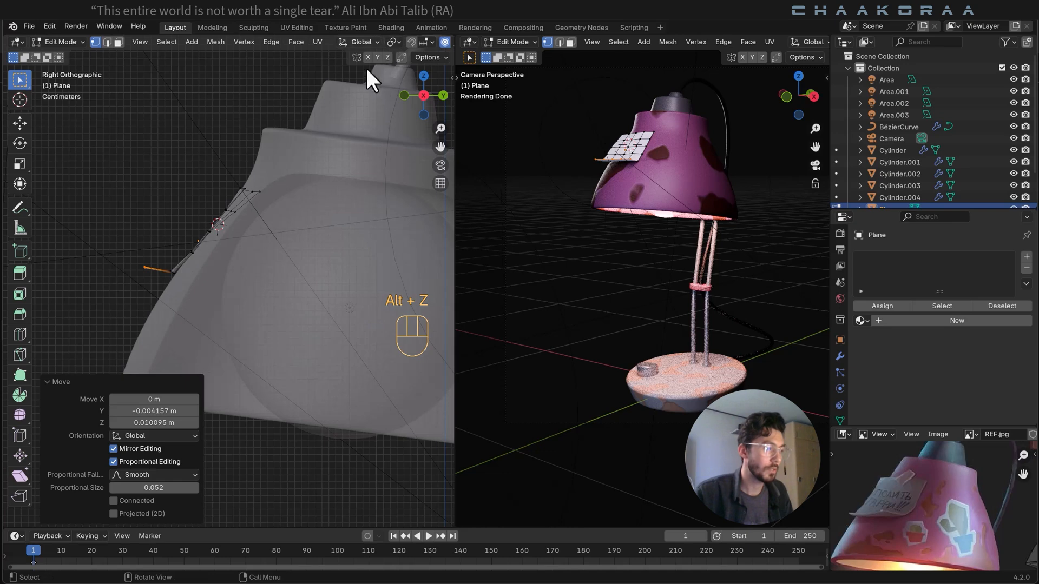
{"action": "left_click_drag", "start_coordinate": [178, 250], "coordinate": [158, 302]}
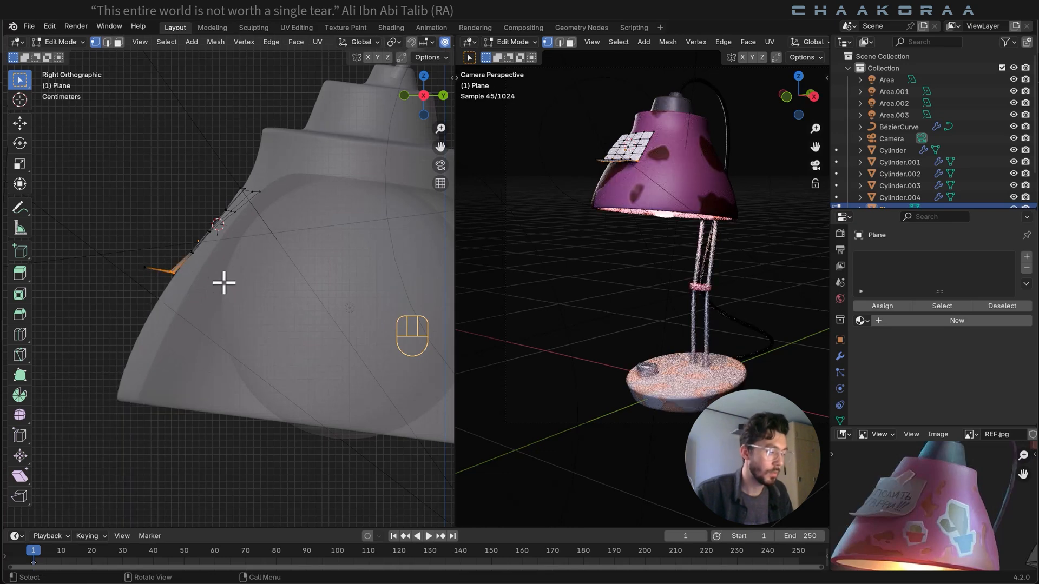
{"action": "key", "text": "g"}
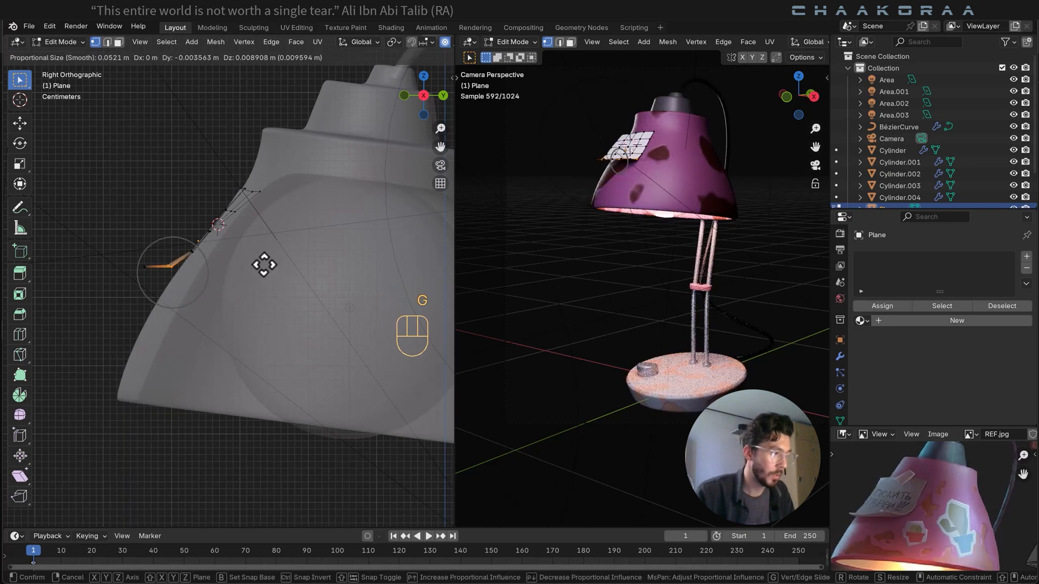
{"action": "left_click", "coordinate": [158, 246]}
{"action": "key", "text": "ctrl+z"}
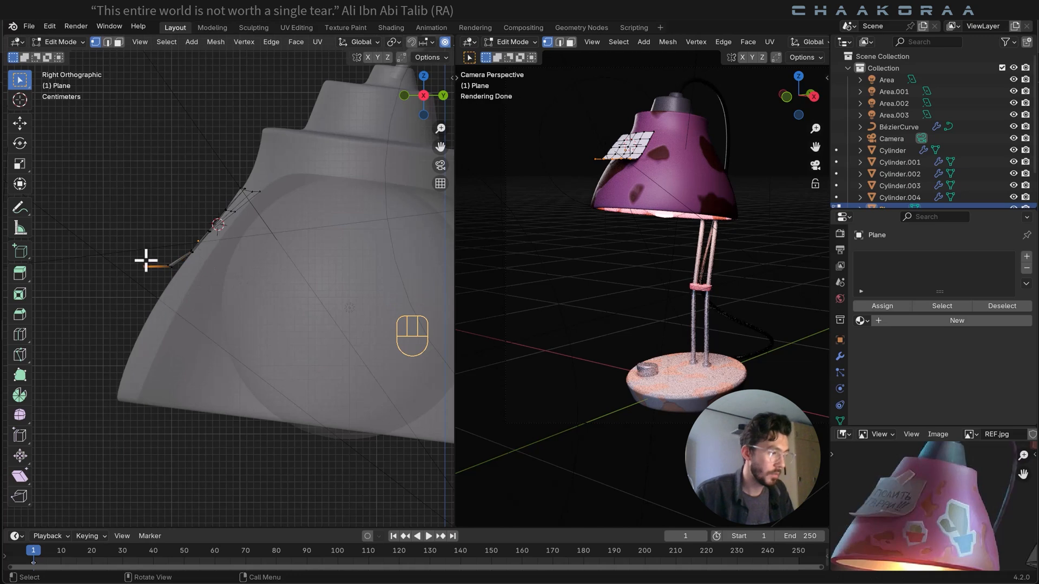
Extrude the note's bottom edge outward by about -0.030 m in Y and 0.014 m in Z to lengthen the curl.
{"action": "key", "text": "e"}
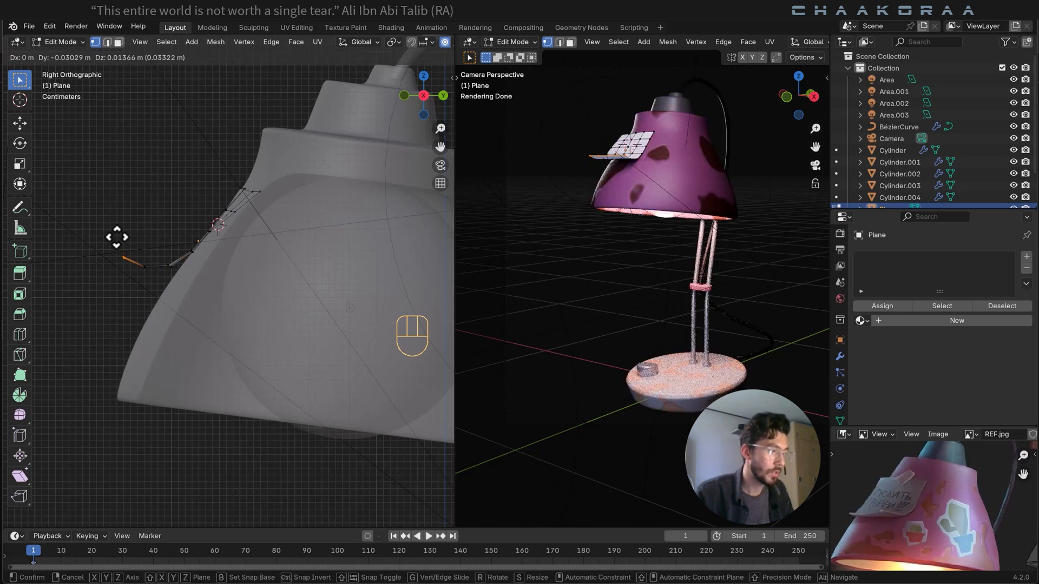
{"action": "left_click", "coordinate": [117, 237]}
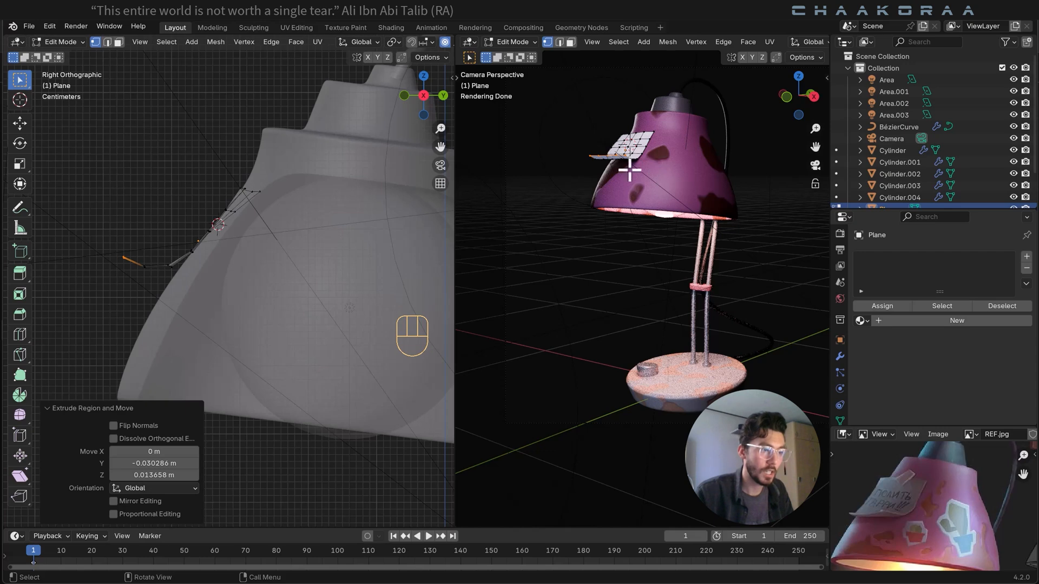
{"action": "middle_click_drag", "start_coordinate": [347, 222], "coordinate": [280, 256]}
{"action": "key", "text": "Tab"}
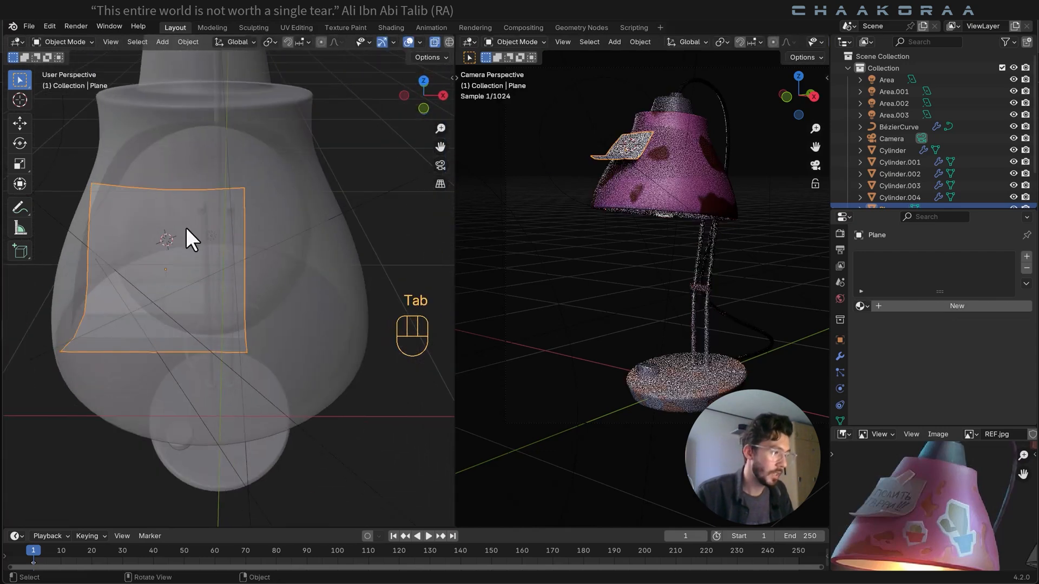
Select the second face in the note's top row and duplicate it in place.
{"action": "key", "text": "Tab"}
{"action": "key", "text": "b"}
{"action": "left_click_drag", "start_coordinate": [159, 204], "coordinate": [119, 232]}
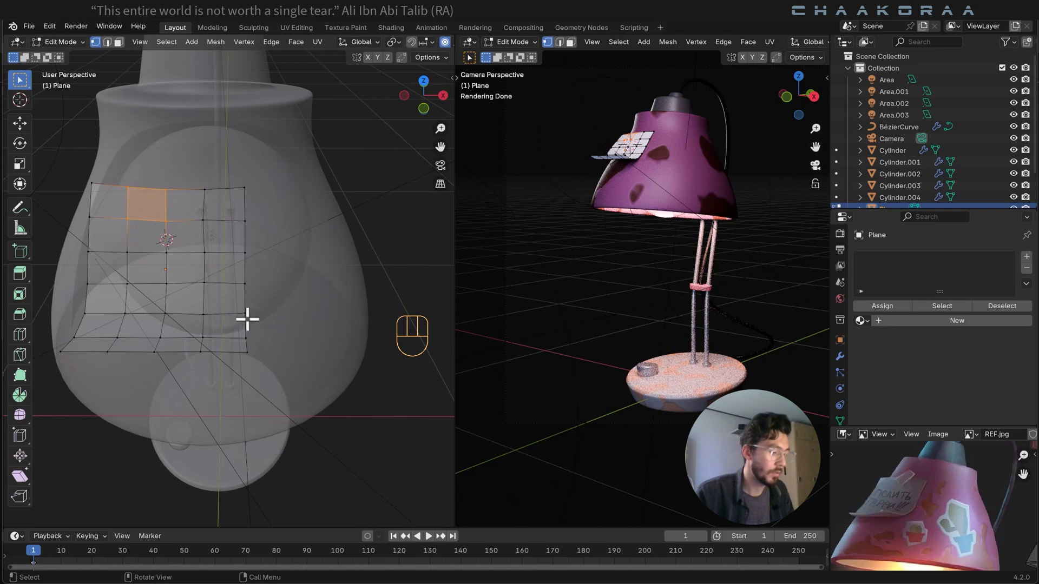
{"action": "key", "text": "shift+d"}
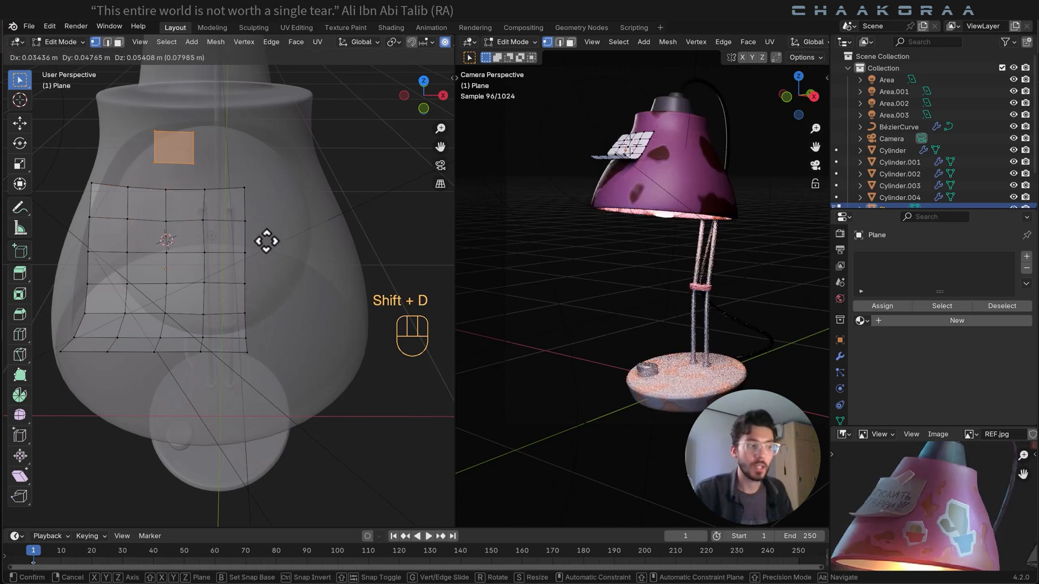
{"action": "right_click", "coordinate": [266, 229]}
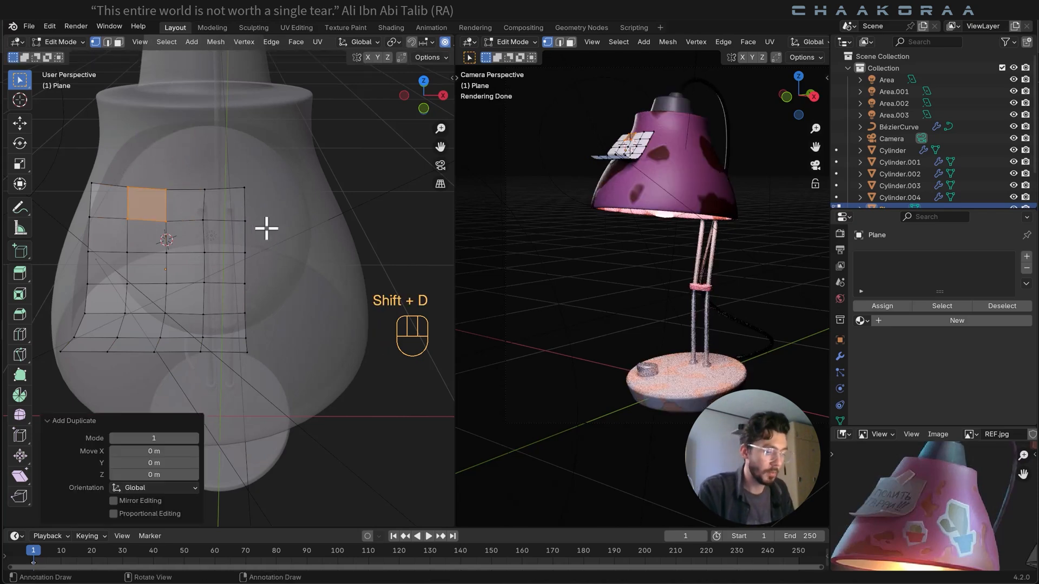
Separate the duplicated face from the note into its own object and select it in Object Mode.
{"action": "key", "text": "p"}
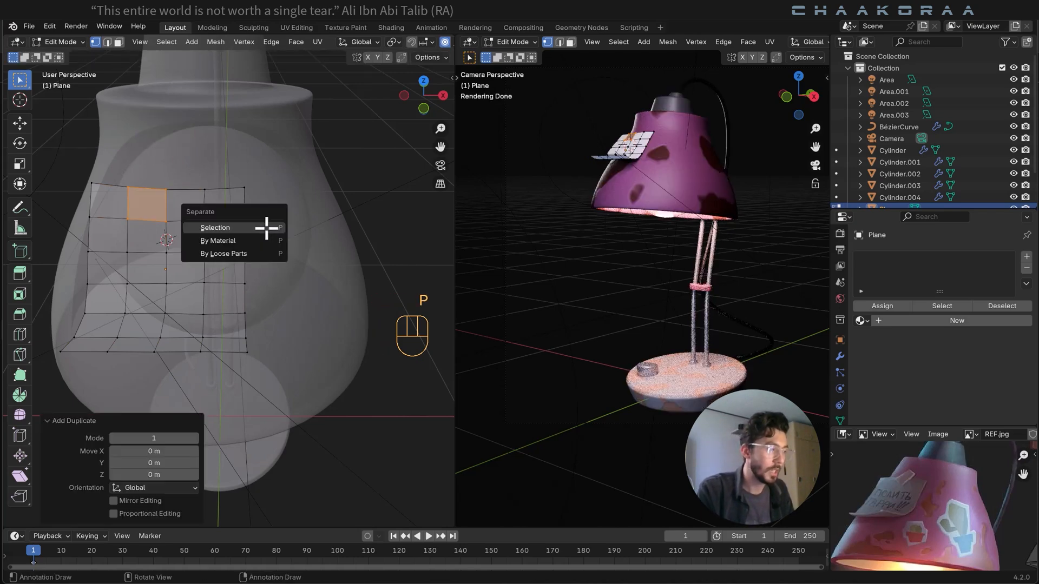
{"action": "left_click", "coordinate": [219, 229]}
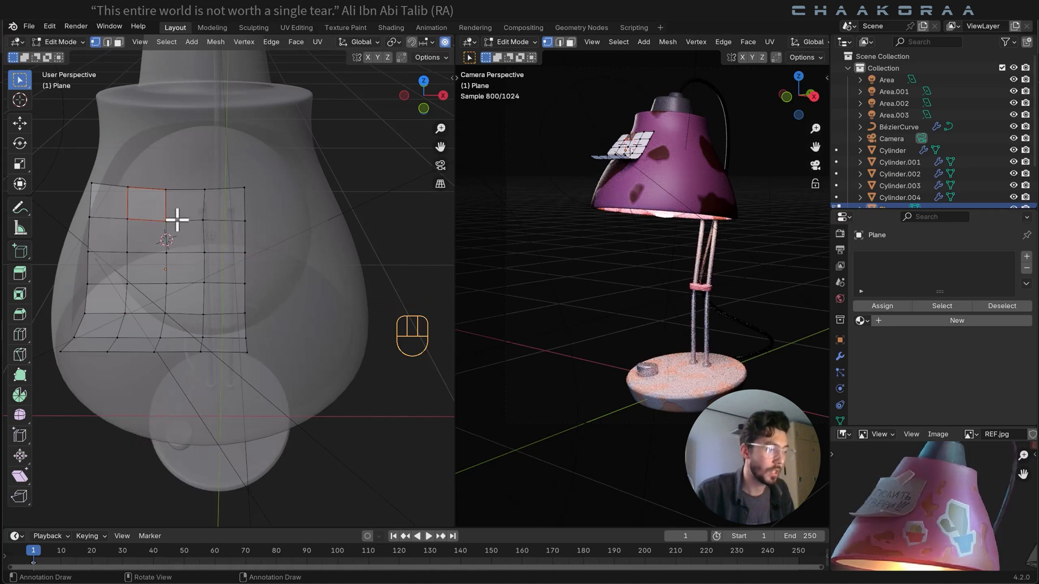
{"action": "key", "text": "Tab"}
{"action": "left_click", "coordinate": [151, 204]}
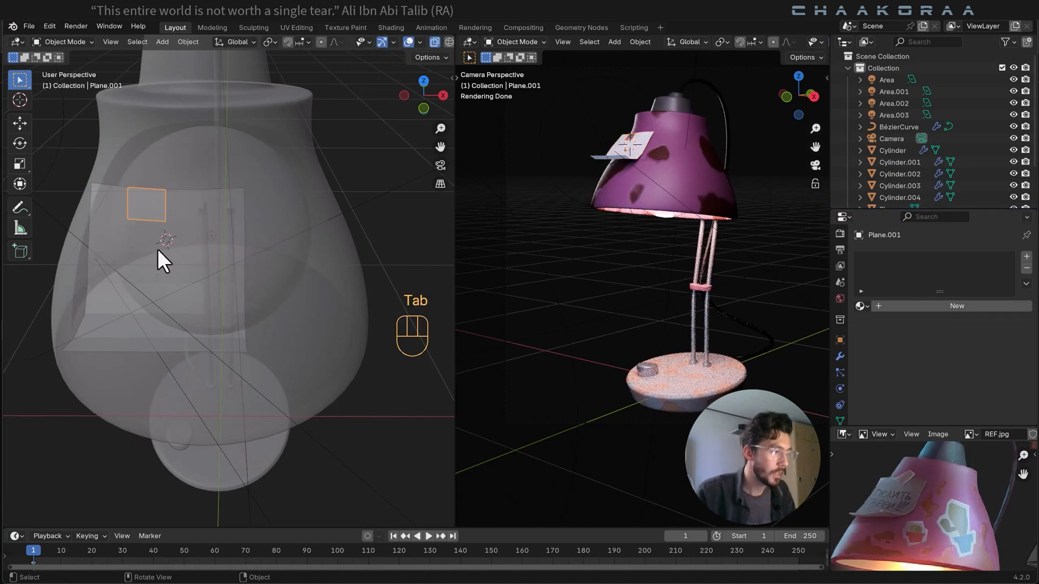
Move the separated piece about 0.025 m in X, 0.011 m in Y and 0.013 m in Z, and turn off X-ray.
{"action": "key", "text": "g"}
{"action": "left_click", "coordinate": [206, 238]}
{"action": "middle_click_drag", "start_coordinate": [205, 237], "coordinate": [227, 197]}
{"action": "middle_click_drag", "start_coordinate": [251, 139], "coordinate": [263, 291], "text": "shift"}
{"action": "key", "text": "alt+z"}
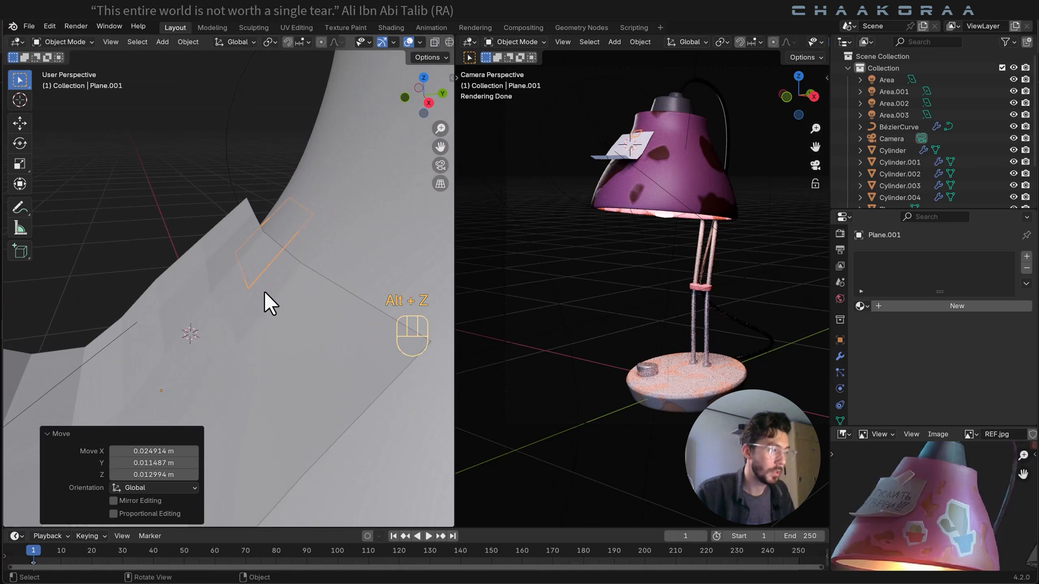
{"action": "key", "text": "Tab"}
{"action": "middle_click_drag", "start_coordinate": [343, 250], "coordinate": [327, 248]}
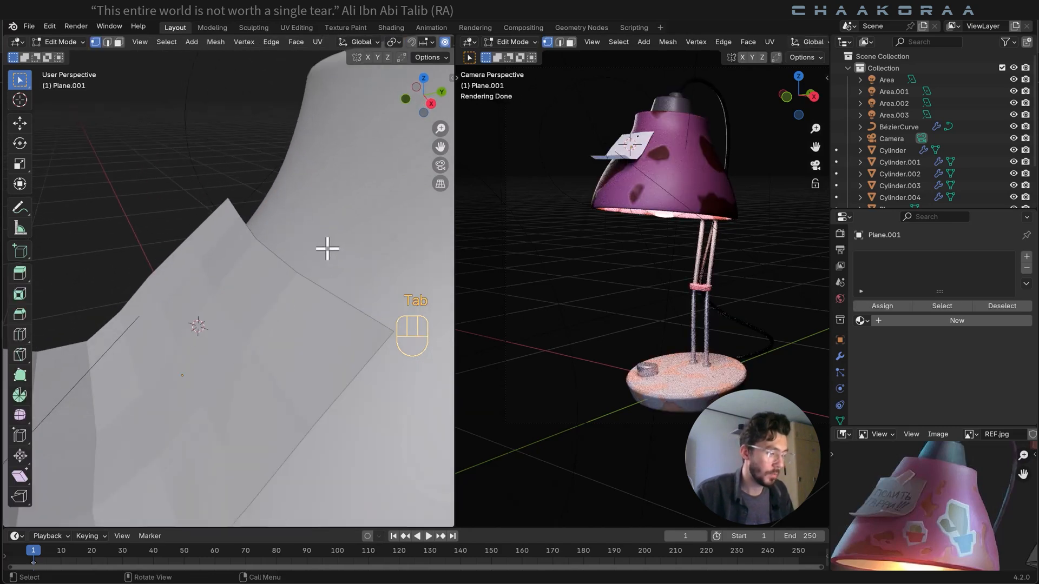
{"action": "key", "text": "g"}
{"action": "right_click", "coordinate": [270, 208]}
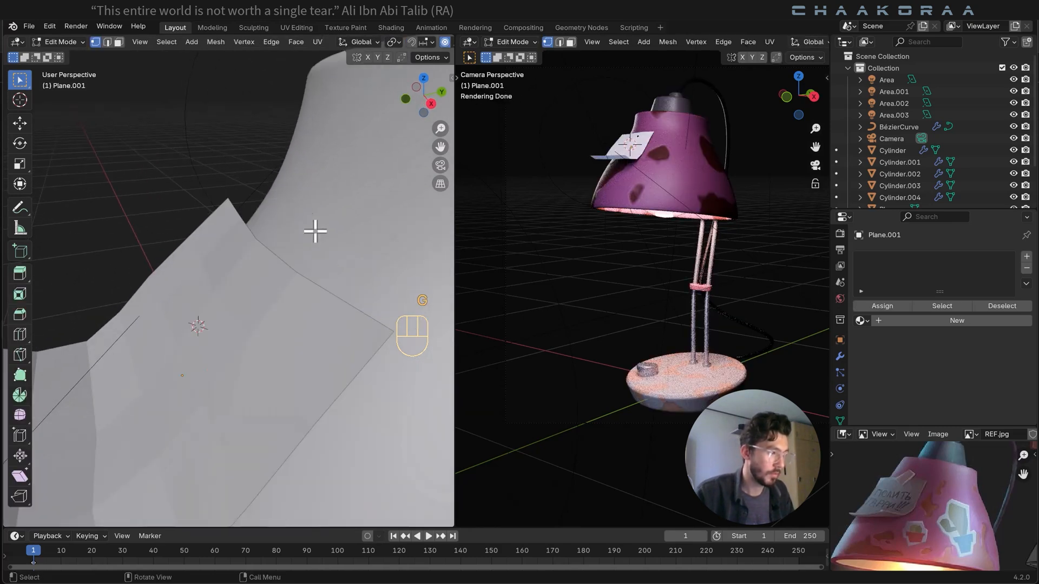
{"action": "key", "text": "Tab"}
Position the small piece over the note's top edge and move its upper-left vertex about -0.002 m in Y and 0.002 m in Z.
{"action": "key", "text": "g"}
{"action": "left_click", "coordinate": [304, 267]}
{"action": "key", "text": "Tab"}
{"action": "middle_click_drag", "start_coordinate": [304, 267], "coordinate": [256, 233]}
{"action": "middle_click_drag", "start_coordinate": [190, 232], "coordinate": [313, 225]}
{"action": "left_click", "coordinate": [181, 217]}
{"action": "key", "text": "g"}
{"action": "left_click", "coordinate": [246, 245]}
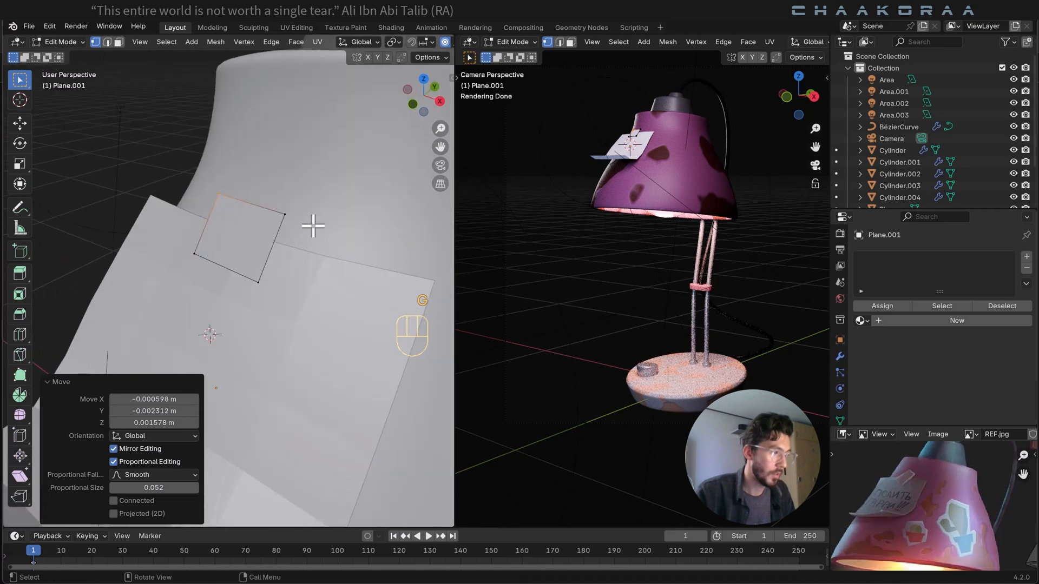
Select all vertices of the small piece and scale them to 0.391 along X to form a narrow strip.
{"action": "left_click_drag", "start_coordinate": [313, 188], "coordinate": [185, 293]}
{"action": "middle_click_drag", "start_coordinate": [185, 292], "coordinate": [331, 268]}
{"action": "key", "text": "s"}
{"action": "key", "text": "x"}
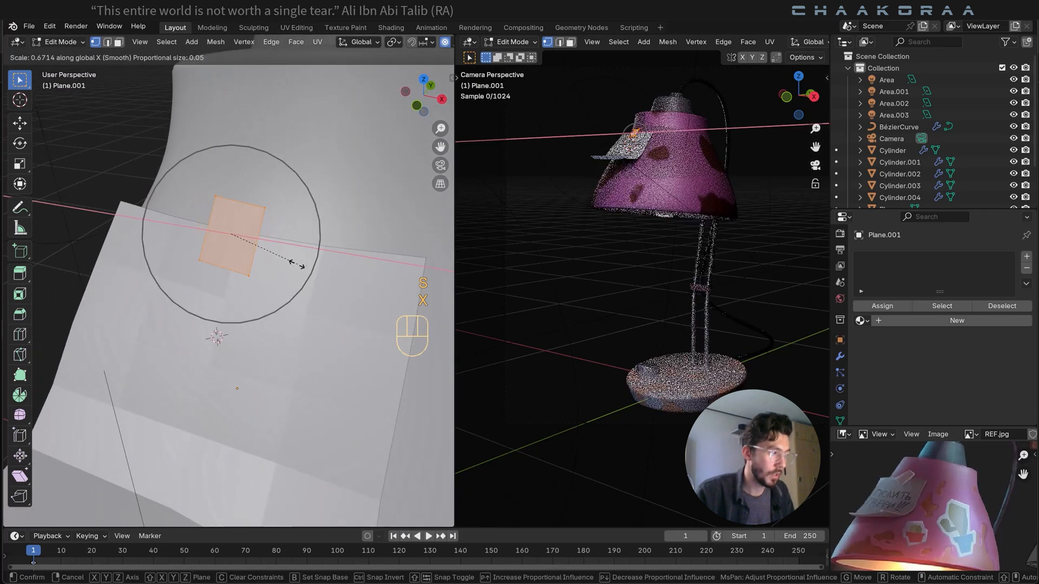
{"action": "left_click", "coordinate": [267, 255]}
{"action": "mouse_move", "coordinate": [268, 256]}
{"action": "middle_mouse_down"}
{"action": "mouse_move", "coordinate": [287, 271]}
{"action": "mouse_move", "coordinate": [281, 260]}
{"action": "middle_mouse_up"}
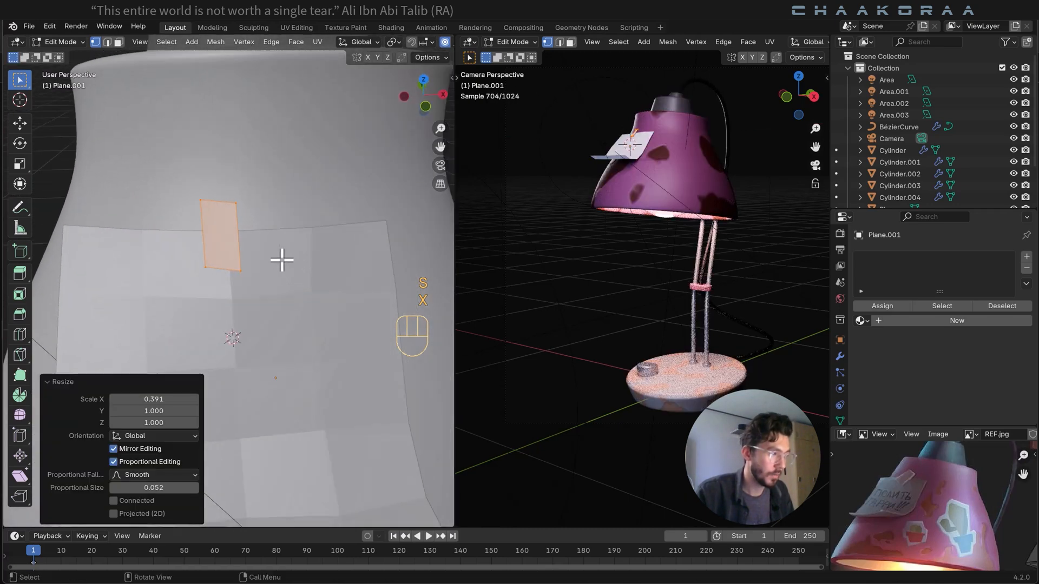
Adjust the strip's lower-left and upper-right corners, moving them with the proportional size reduced to 0.020 m.
{"action": "left_click_drag", "start_coordinate": [226, 250], "coordinate": [194, 275]}
{"action": "key", "text": "g"}
{"action": "right_click", "coordinate": [250, 281]}
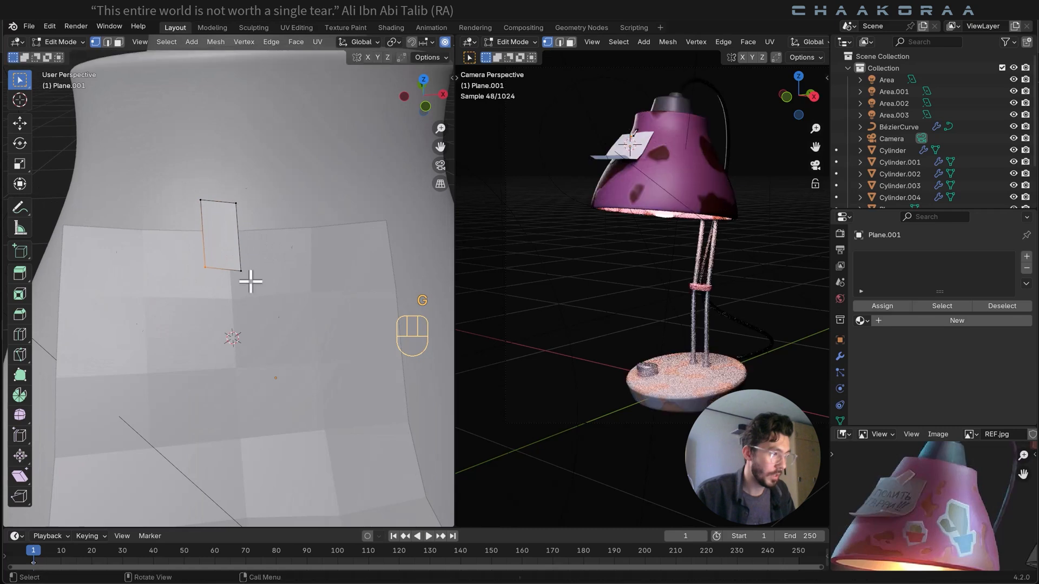
{"action": "key", "text": "g"}
{"action": "scroll", "coordinate": [250, 281], "scroll_direction": "up", "scroll_amount": 7}
{"action": "left_click", "coordinate": [241, 236]}
{"action": "key", "text": "g"}
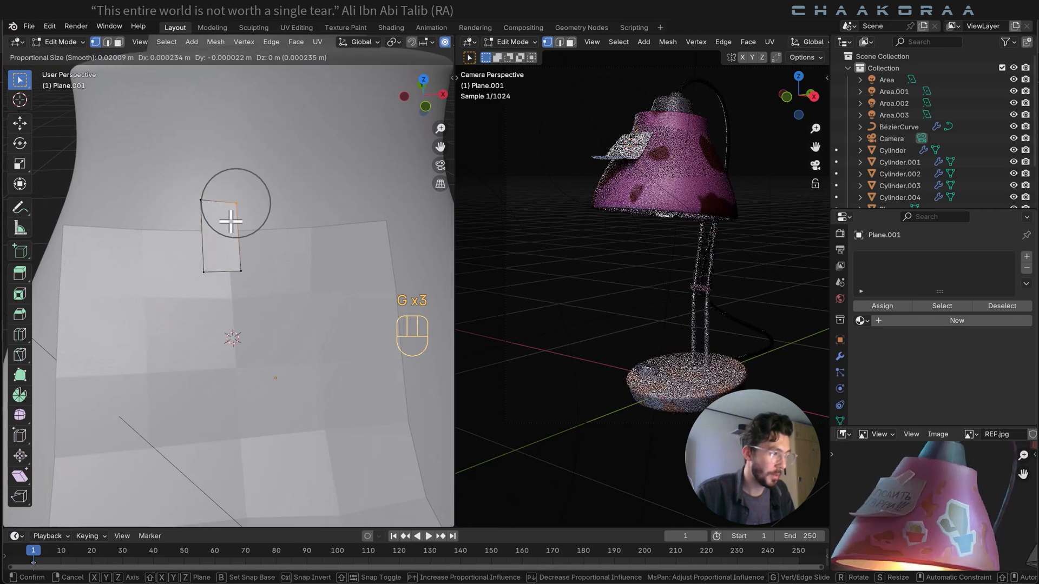
{"action": "left_click", "coordinate": [230, 218]}
Add a lower corner of the strip to the selection and move both corners against the note with a 0.014 m proportional size.
{"action": "middle_click_drag", "start_coordinate": [229, 218], "coordinate": [261, 242]}
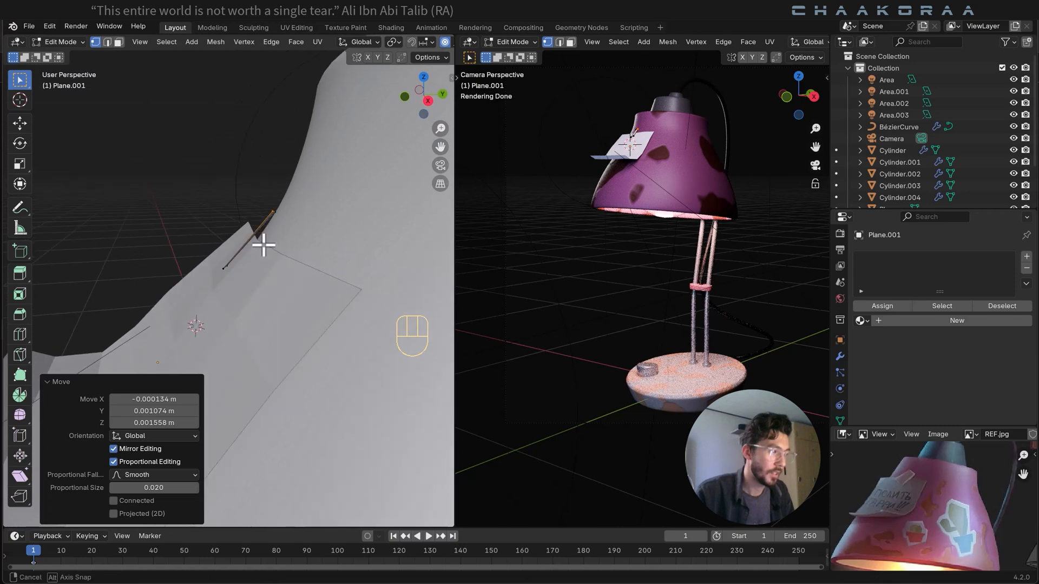
{"action": "left_click", "coordinate": [226, 265], "text": "shift"}
{"action": "key", "text": "g"}
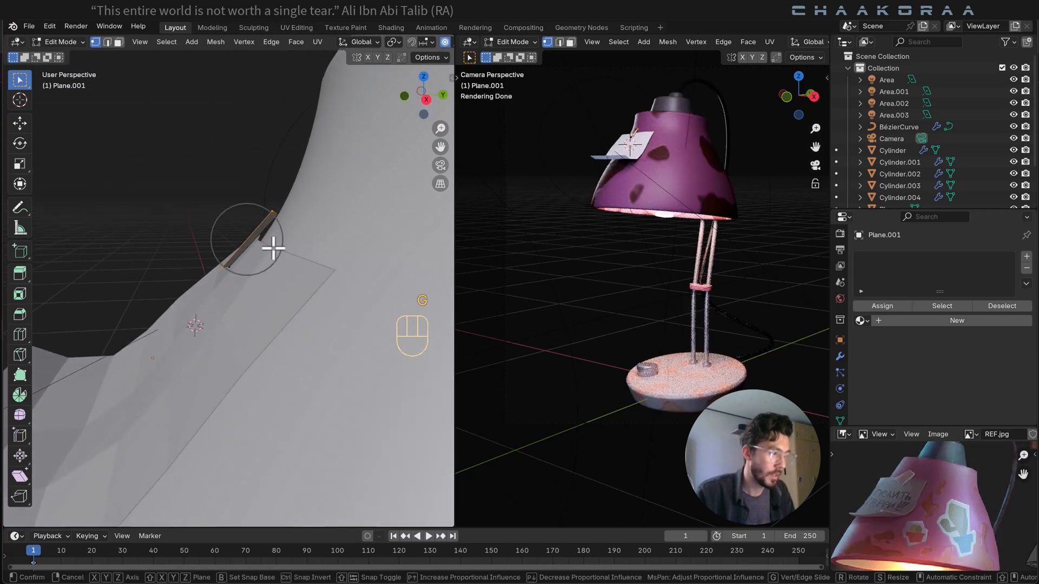
{"action": "scroll", "coordinate": [275, 252], "scroll_direction": "down", "scroll_amount": 1}
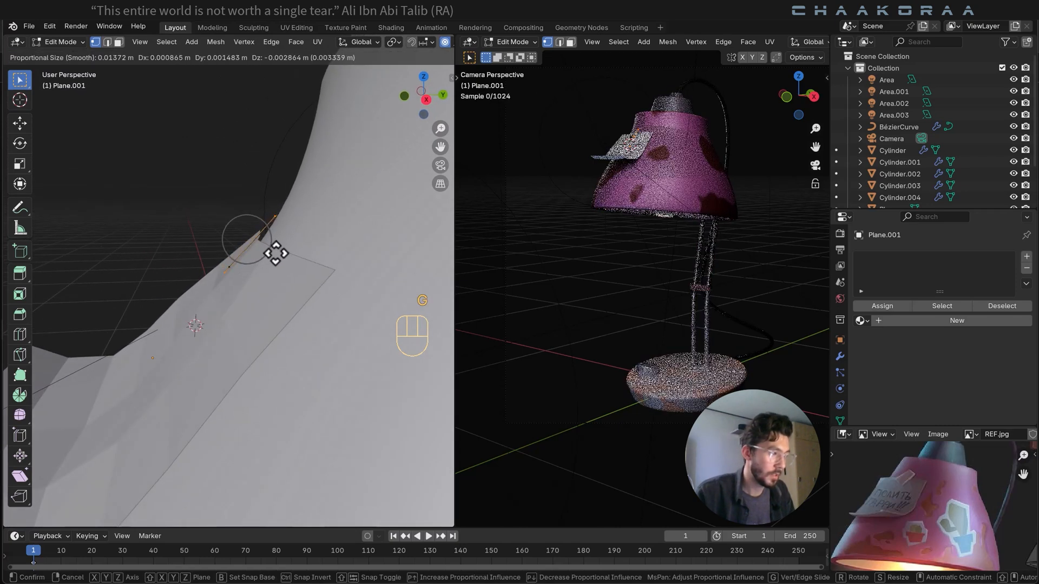
{"action": "left_click", "coordinate": [266, 252]}
Move the strip's upper-left corner about -0.004 m in Y and -0.002 m in Z.
{"action": "middle_click_drag", "start_coordinate": [266, 252], "coordinate": [105, 260]}
{"action": "left_click", "coordinate": [167, 245]}
{"action": "key", "text": "g"}
{"action": "left_click", "coordinate": [190, 255]}
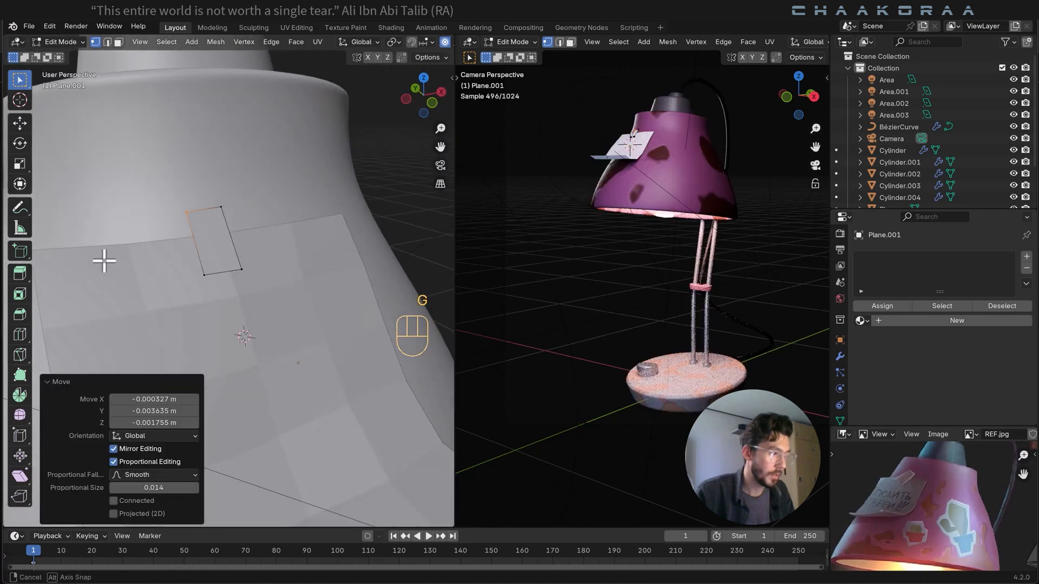
Nudge the strip's lower-right corner to fit the note's surface and return to Object Mode.
{"action": "left_click_drag", "start_coordinate": [252, 255], "coordinate": [230, 290]}
{"action": "middle_click_drag", "start_coordinate": [229, 290], "coordinate": [244, 294]}
{"action": "key", "text": "g"}
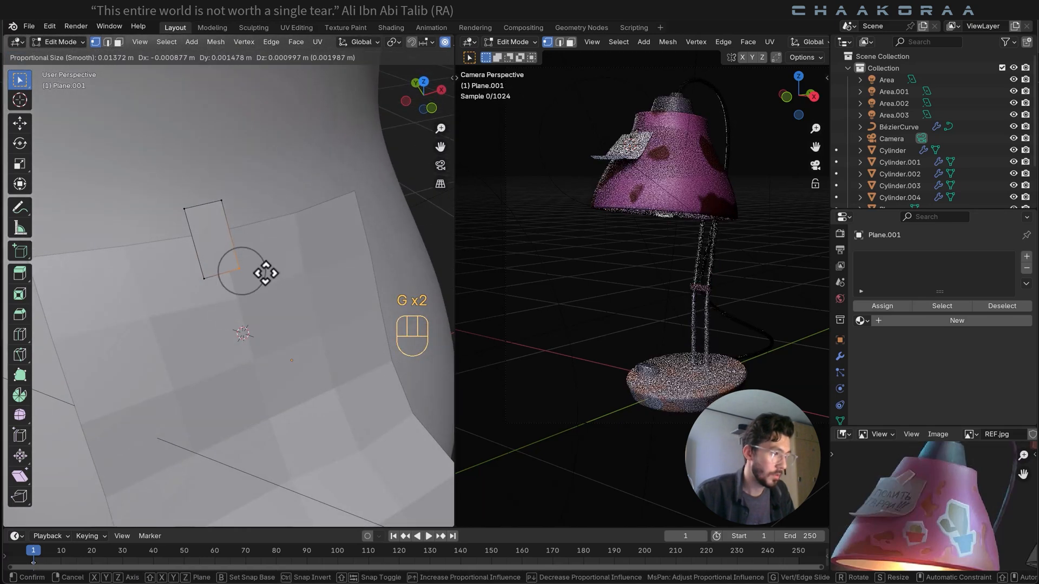
{"action": "left_click", "coordinate": [248, 259]}
{"action": "key", "text": "Tab"}
{"action": "mouse_move", "coordinate": [276, 262]}
{"action": "middle_mouse_down"}
{"action": "mouse_move", "coordinate": [144, 209]}
{"action": "mouse_move", "coordinate": [334, 234]}
{"action": "mouse_move", "coordinate": [254, 327]}
{"action": "mouse_move", "coordinate": [284, 346]}
{"action": "mouse_move", "coordinate": [279, 251]}
{"action": "middle_mouse_up"}
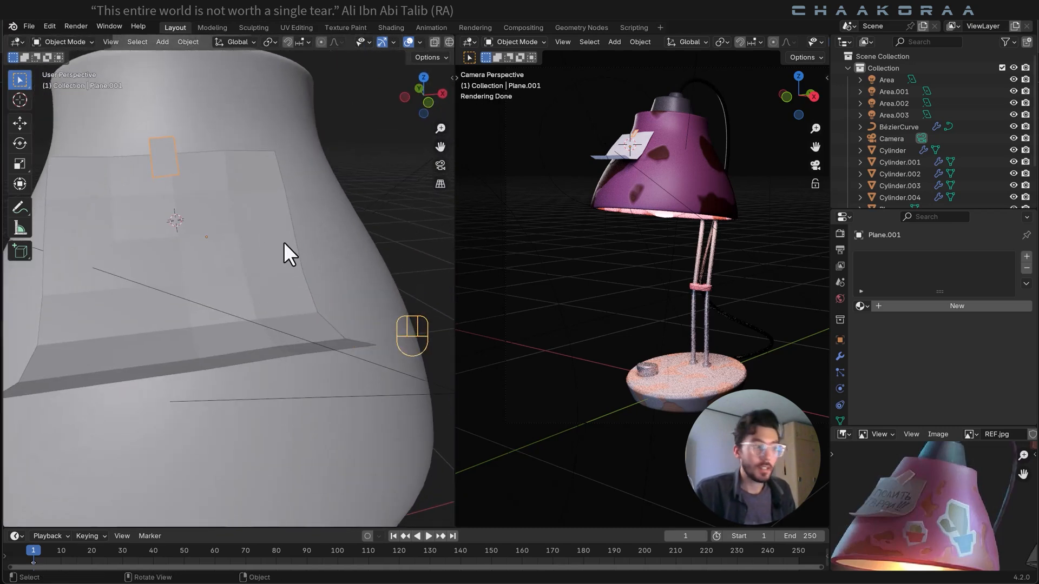
Apply the scale of the paper note and of the small strip.
{"action": "left_click", "coordinate": [263, 218]}
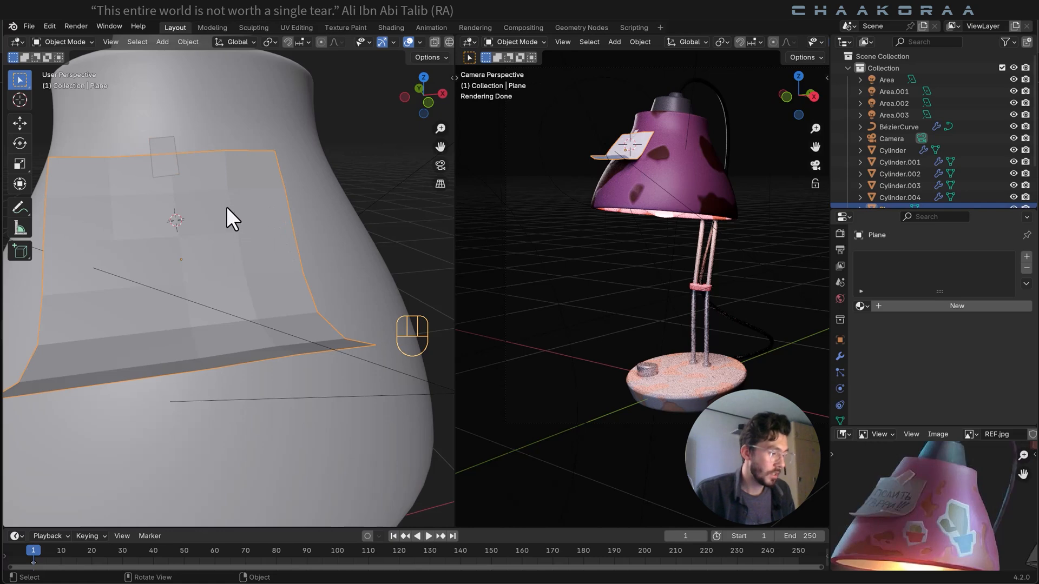
{"action": "key", "text": "ctrl+a"}
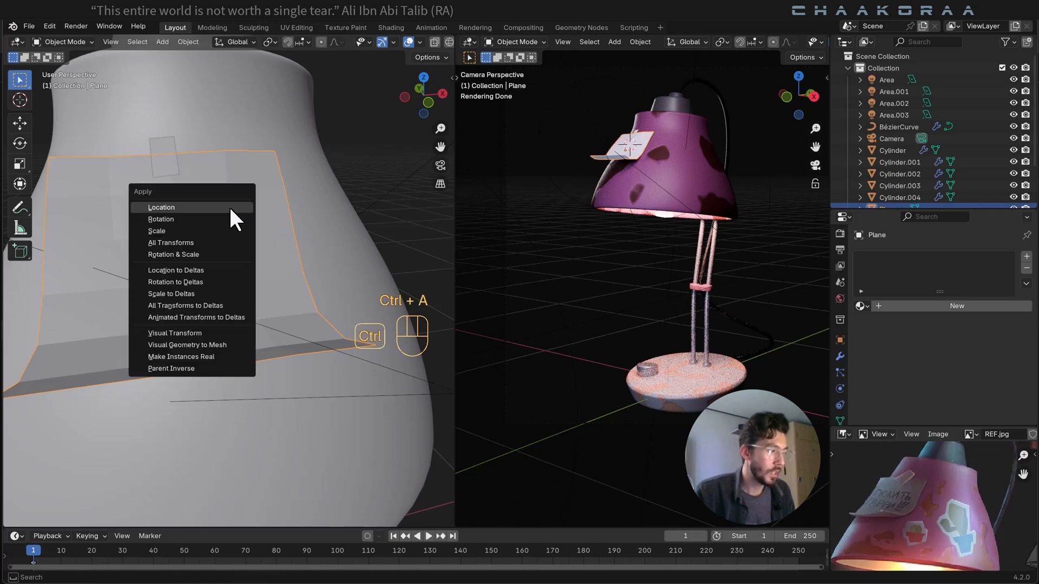
{"action": "left_click", "coordinate": [205, 233]}
{"action": "left_click", "coordinate": [171, 159]}
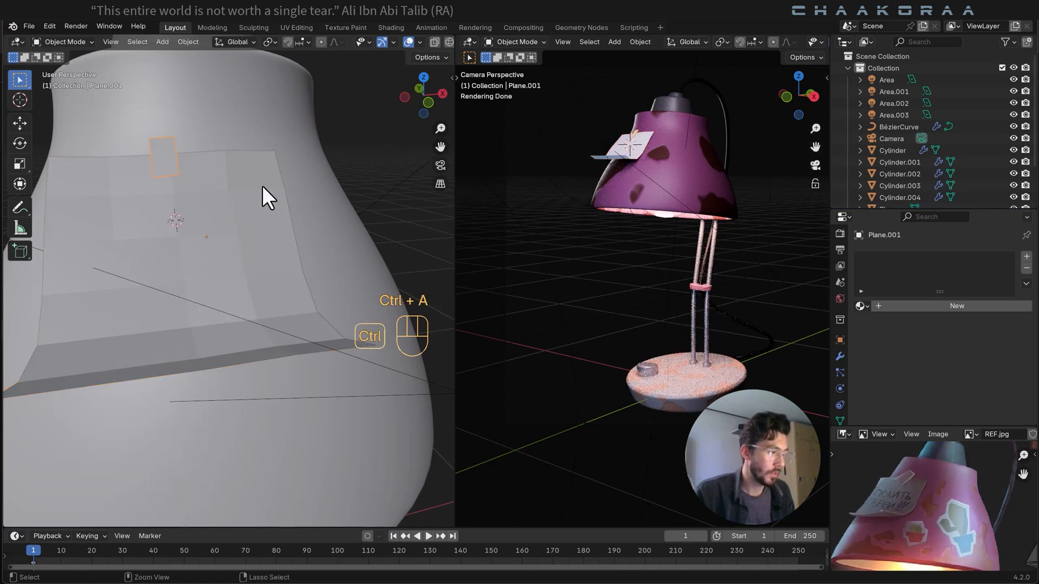
{"action": "key", "text": "ctrl+a"}
{"action": "left_click", "coordinate": [261, 185]}
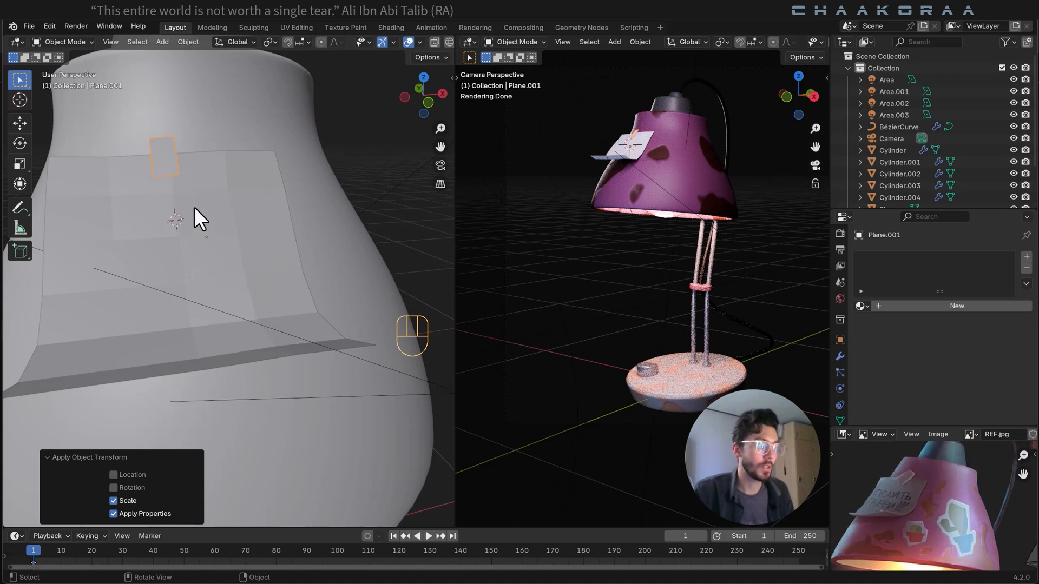
Set the small strip's origin to its geometry.
{"action": "right_click", "coordinate": [179, 168]}
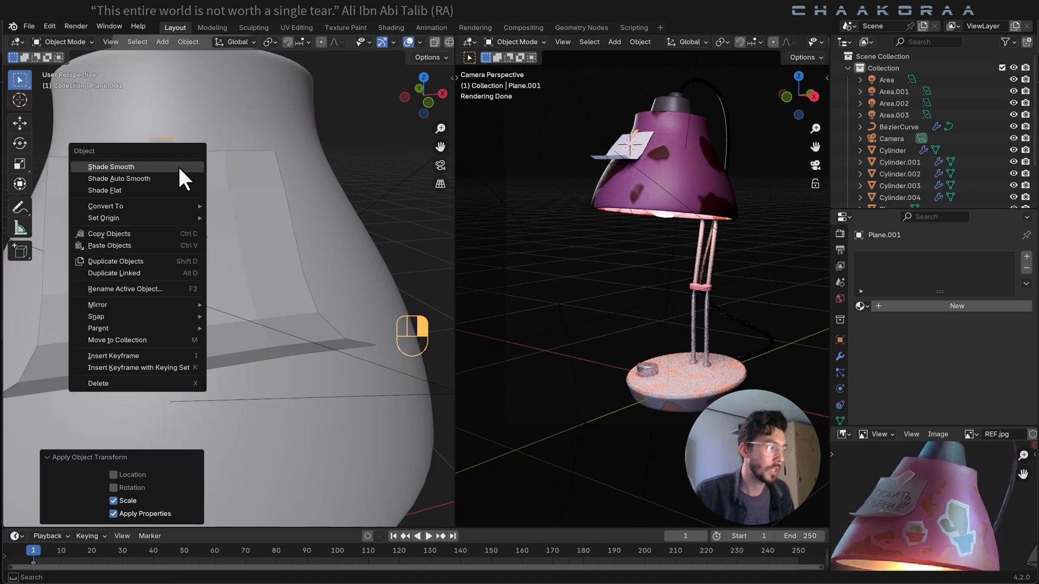
{"action": "mouse_move", "coordinate": [143, 216]}
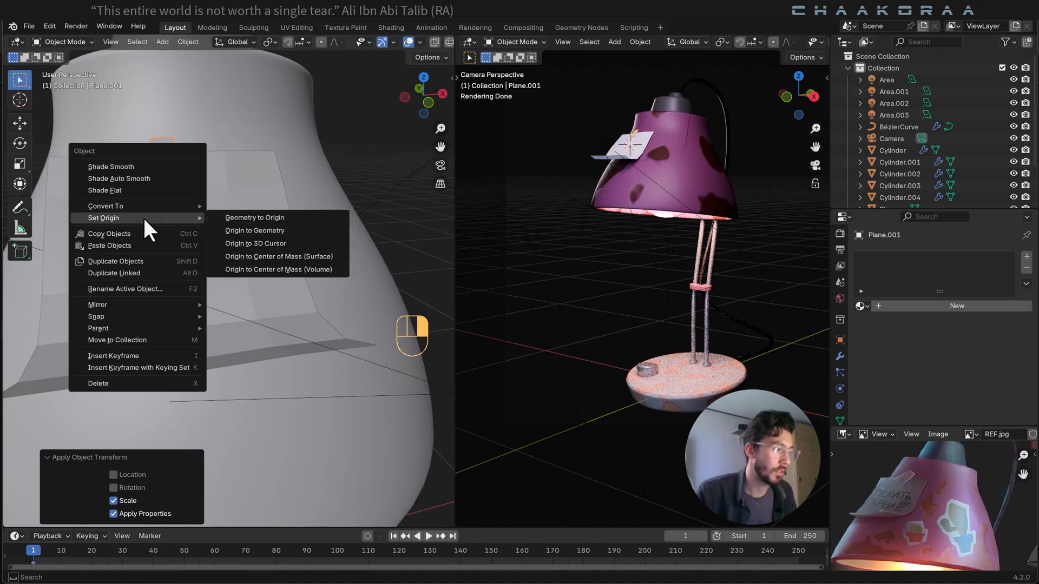
{"action": "left_click", "coordinate": [252, 229]}
Select the paper note, switch the modelling viewport to the Shader Editor and create a material named "Sticky note".
{"action": "left_click", "coordinate": [260, 236]}
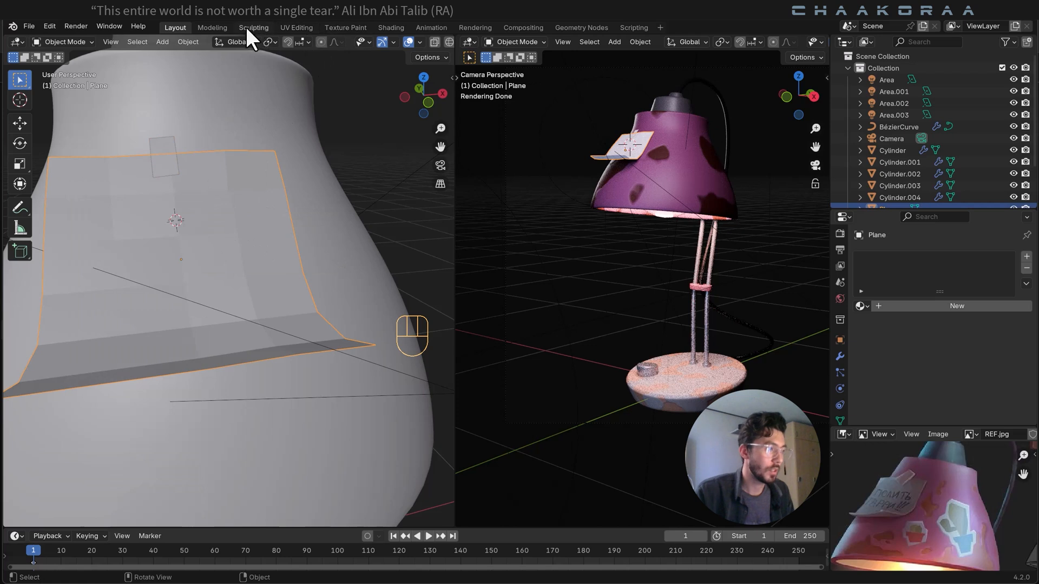
{"action": "left_click", "coordinate": [18, 42]}
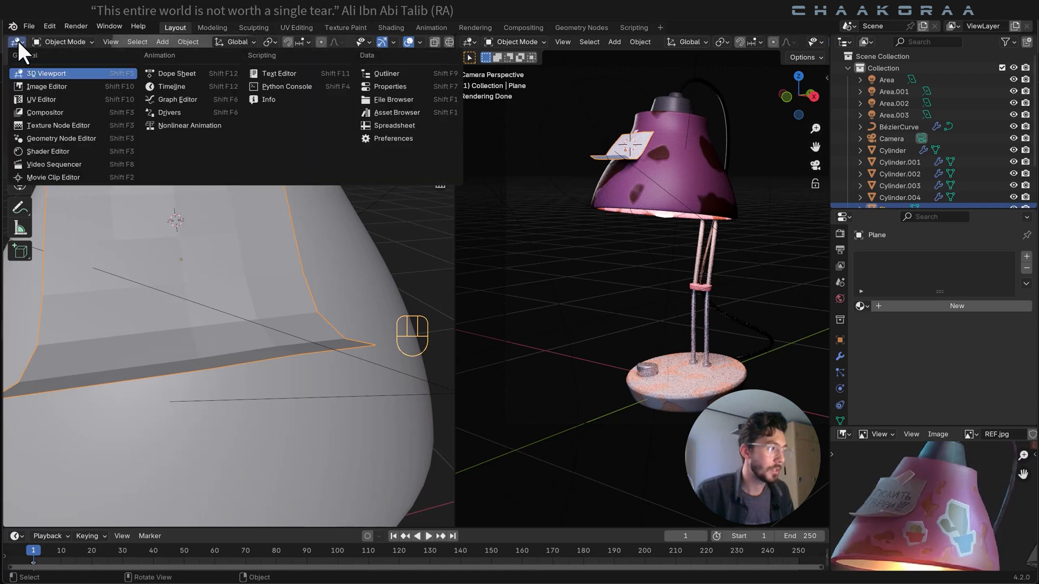
{"action": "left_click", "coordinate": [73, 156]}
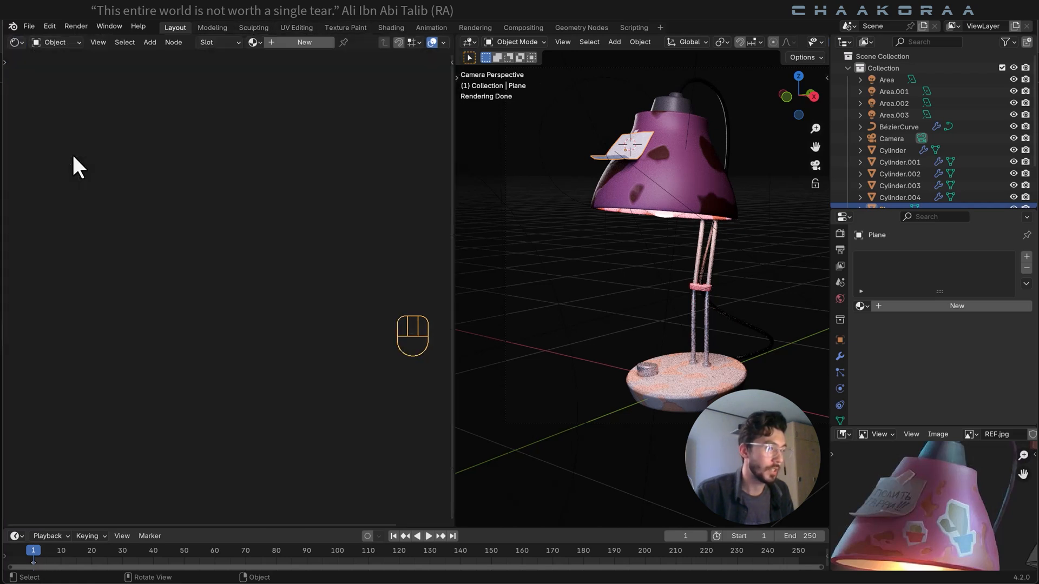
{"action": "left_click", "coordinate": [297, 44]}
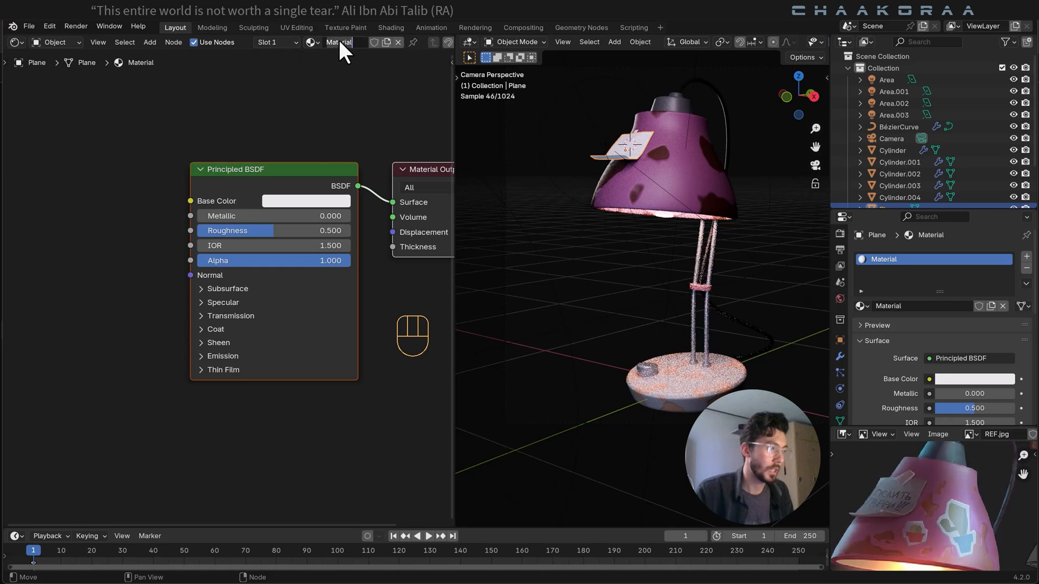
{"action": "double_click", "coordinate": [339, 42]}
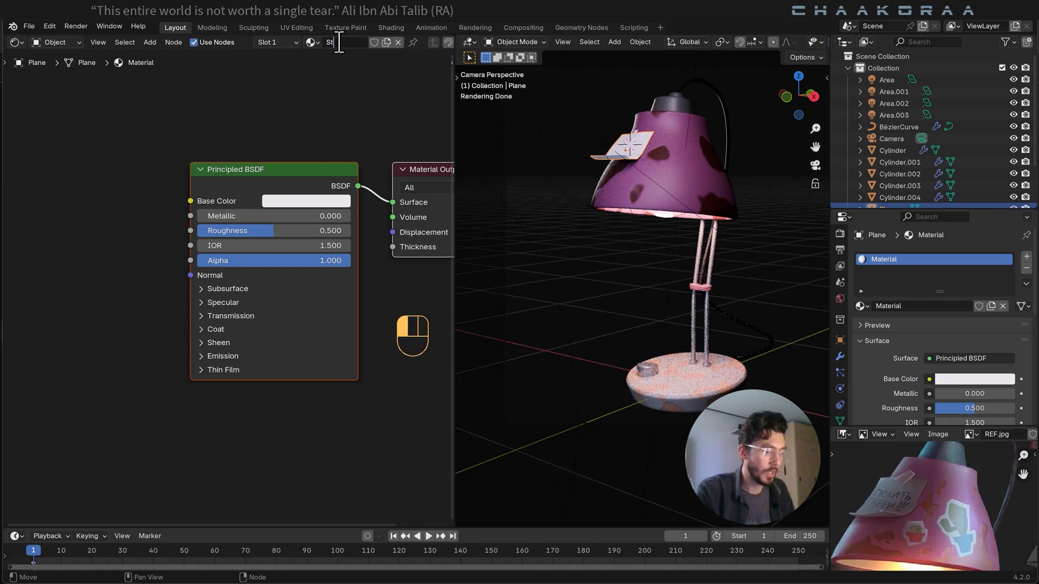
{"action": "type", "text": "Sticky no"}
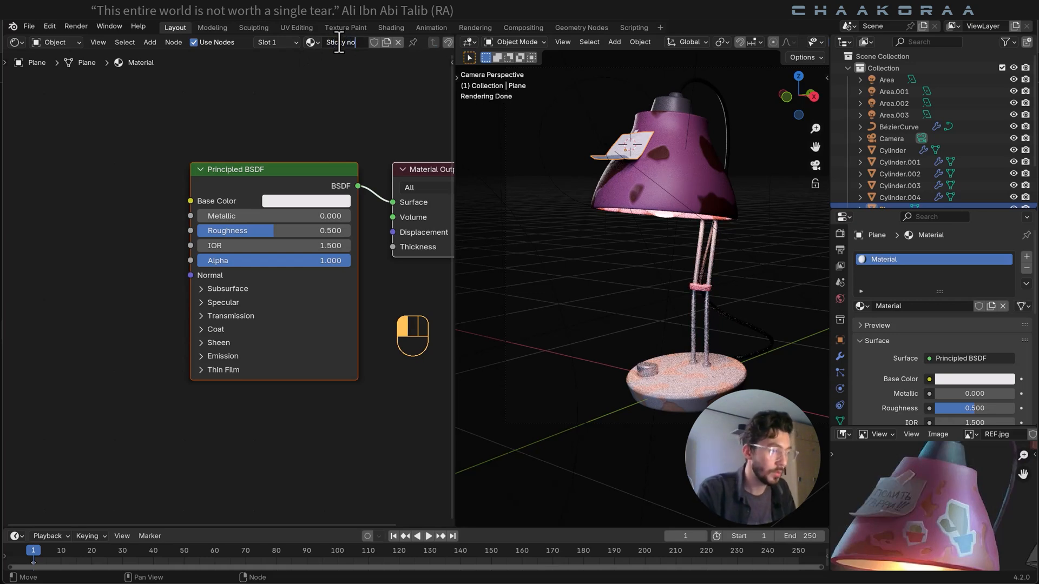
{"action": "type", "text": "te"}
{"action": "key", "text": "Return"}
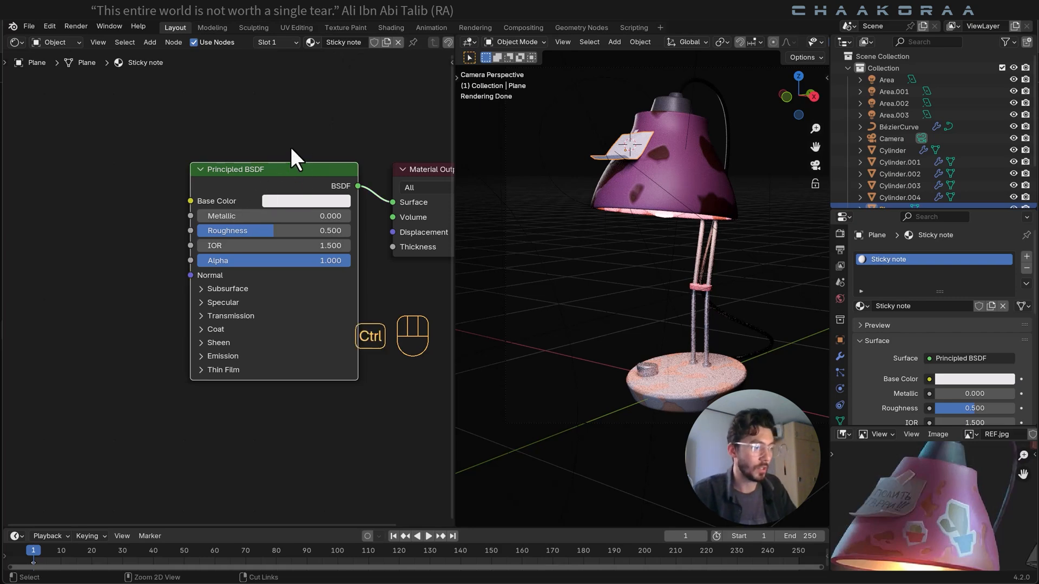
Add an image texture with mapping nodes to the note's Base Color and load Sticky-Note.jpg into it.
{"action": "key", "text": "ctrl+t"}
{"action": "scroll", "coordinate": [257, 241], "scroll_direction": "down", "scroll_amount": 2}
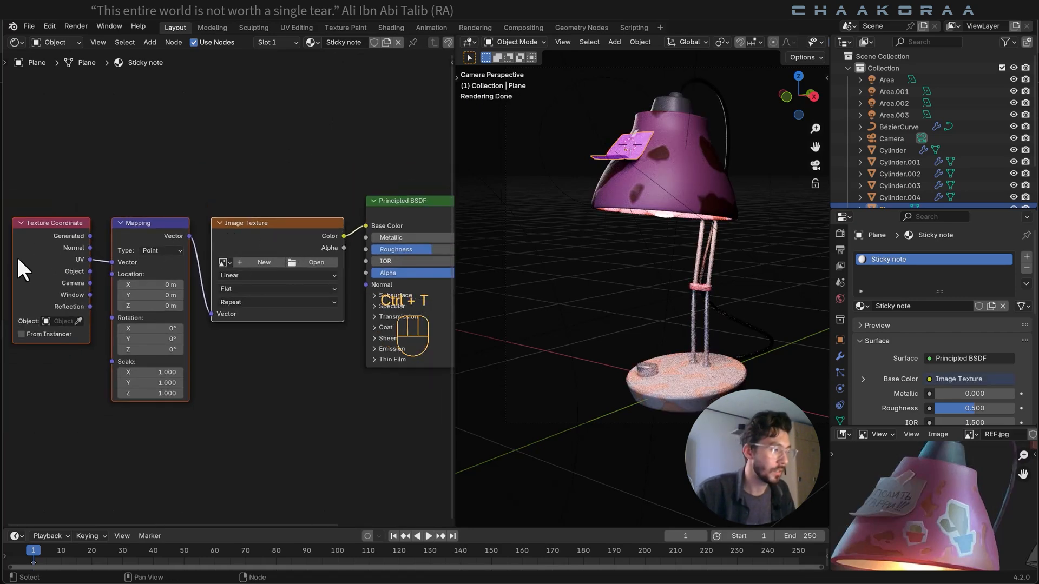
{"action": "left_click", "coordinate": [318, 263]}
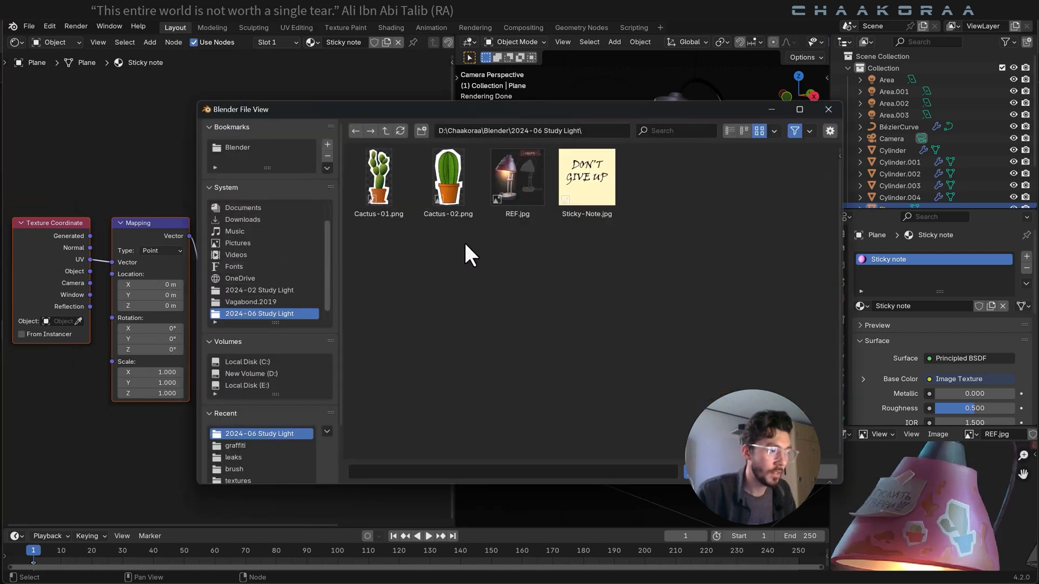
{"action": "double_click", "coordinate": [586, 176]}
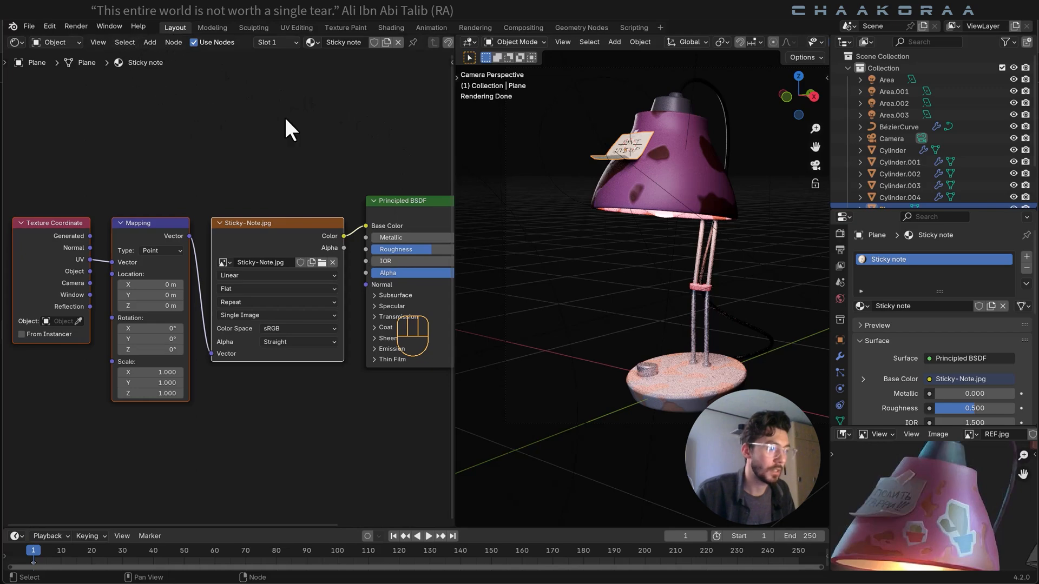
Select the small strip on the lampshade and create a new material for it named "Tape".
{"action": "left_click", "coordinate": [637, 131]}
{"action": "scroll", "coordinate": [637, 130], "scroll_direction": "up", "scroll_amount": 5}
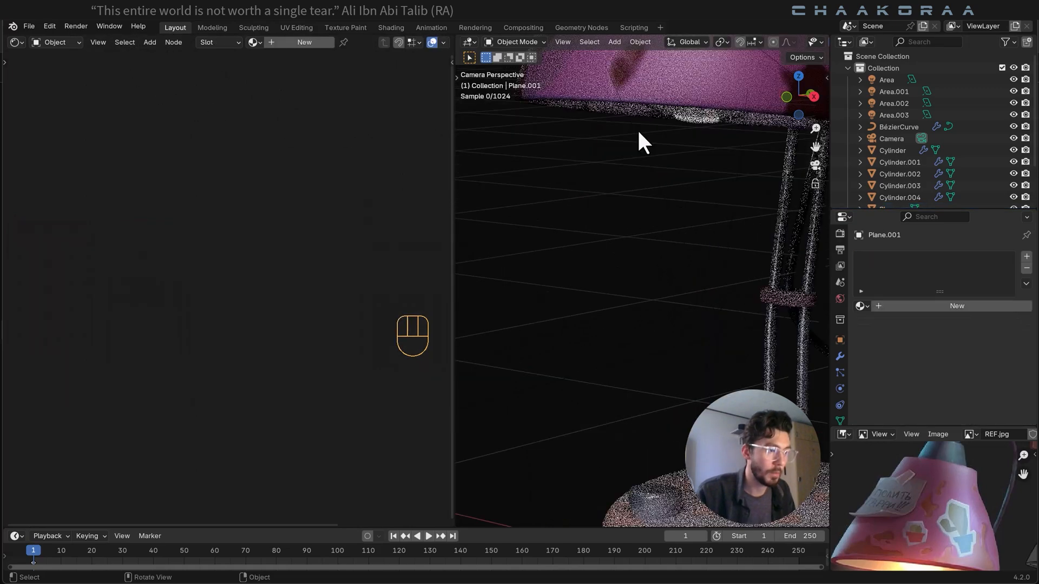
{"action": "middle_click_drag", "start_coordinate": [637, 129], "coordinate": [656, 355], "text": "shift"}
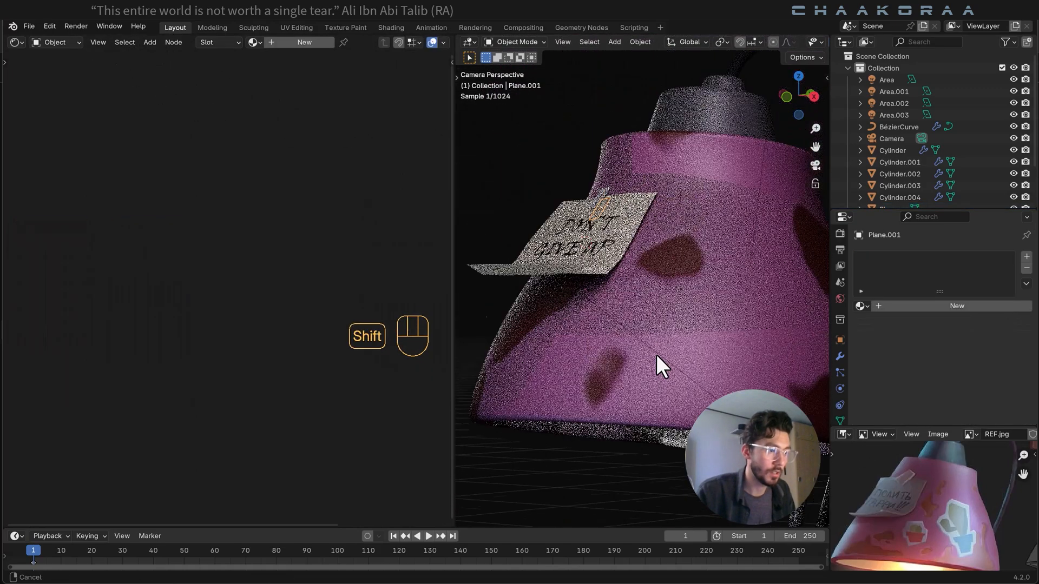
{"action": "scroll", "coordinate": [617, 232], "scroll_direction": "up", "scroll_amount": 2}
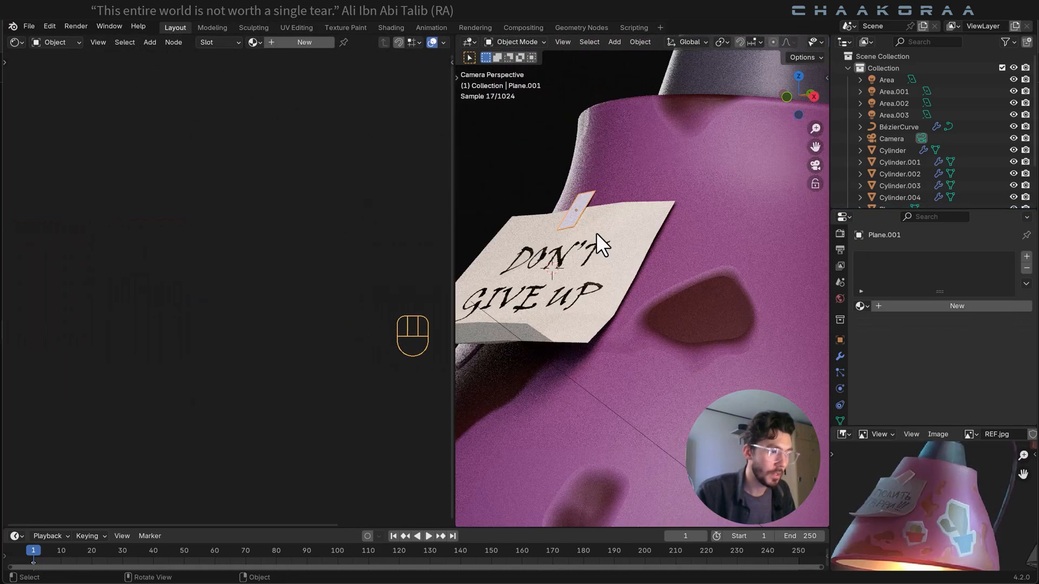
{"action": "left_click", "coordinate": [303, 43]}
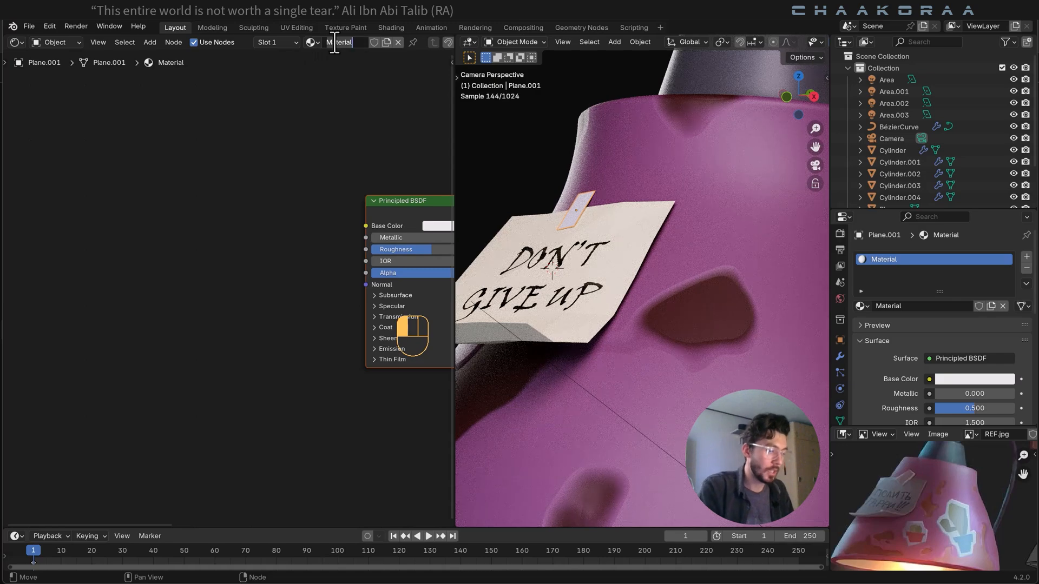
{"action": "key", "text": "Return"}
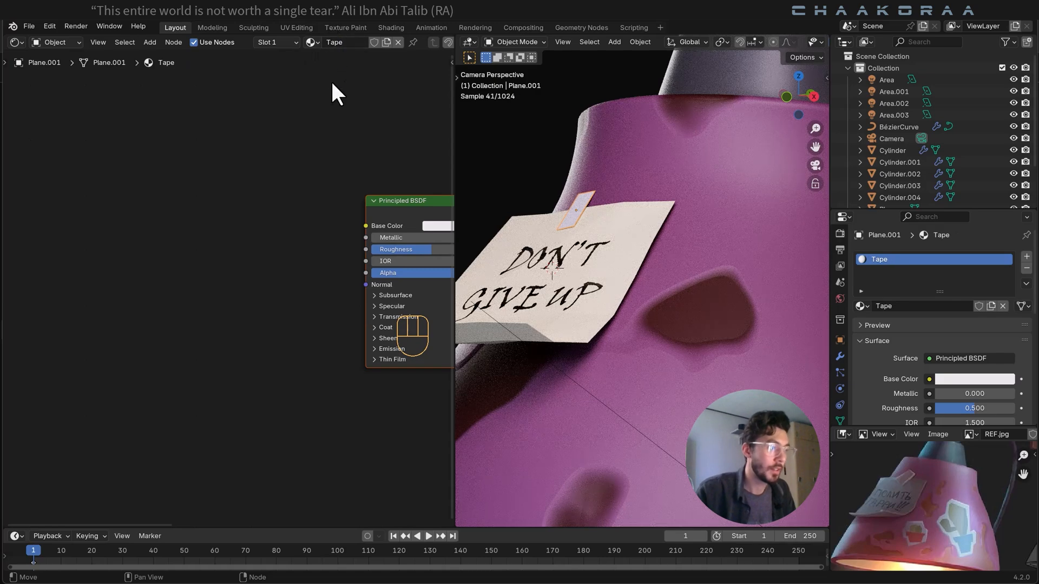
Set the Tape material's Base Color to a pale yellow with hue 0.166, saturation 0.411 and value 0.800.
{"action": "middle_click_drag", "start_coordinate": [333, 92], "coordinate": [204, 120]}
{"action": "scroll", "coordinate": [290, 220], "scroll_direction": "up", "scroll_amount": 5}
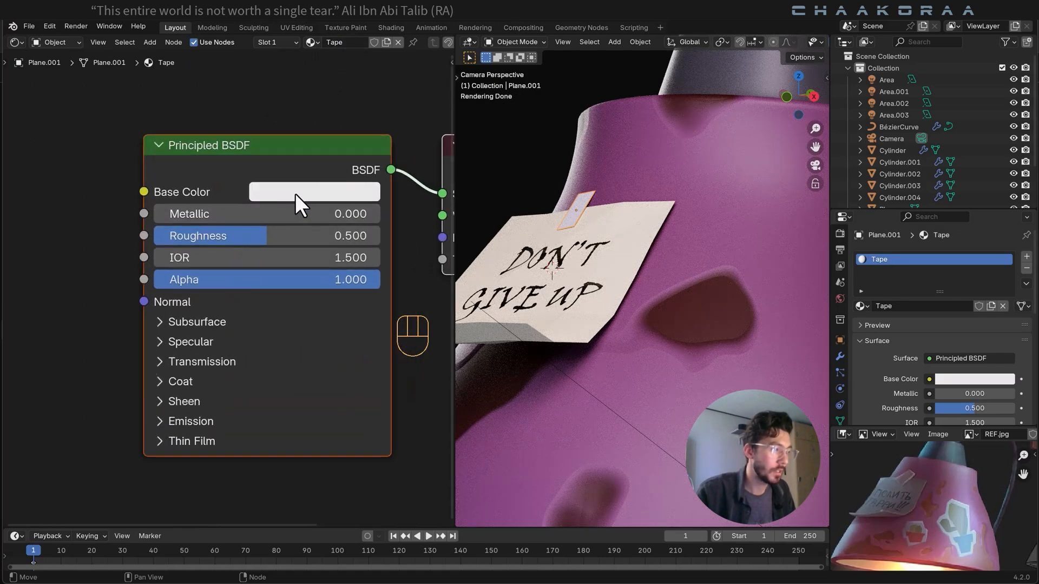
{"action": "left_click", "coordinate": [297, 195]}
{"action": "mouse_move", "coordinate": [363, 299]}
{"action": "left_mouse_down"}
{"action": "mouse_move", "coordinate": [322, 326]}
{"action": "mouse_move", "coordinate": [333, 312]}
{"action": "left_mouse_up"}
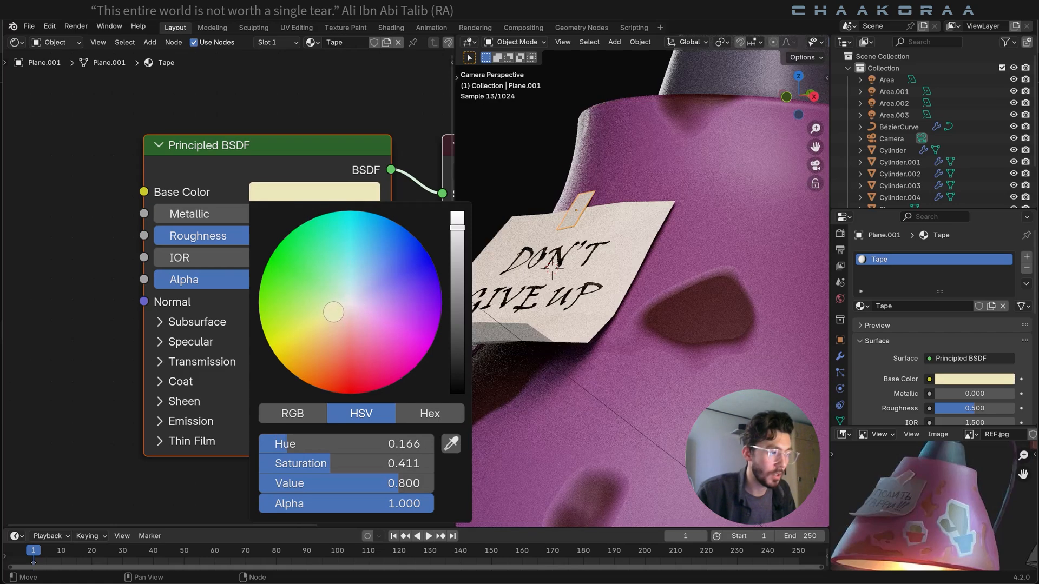
Set the Tape material's Transmission Weight to 1.000 and its Roughness to about 0.023.
{"action": "left_click", "coordinate": [160, 362]}
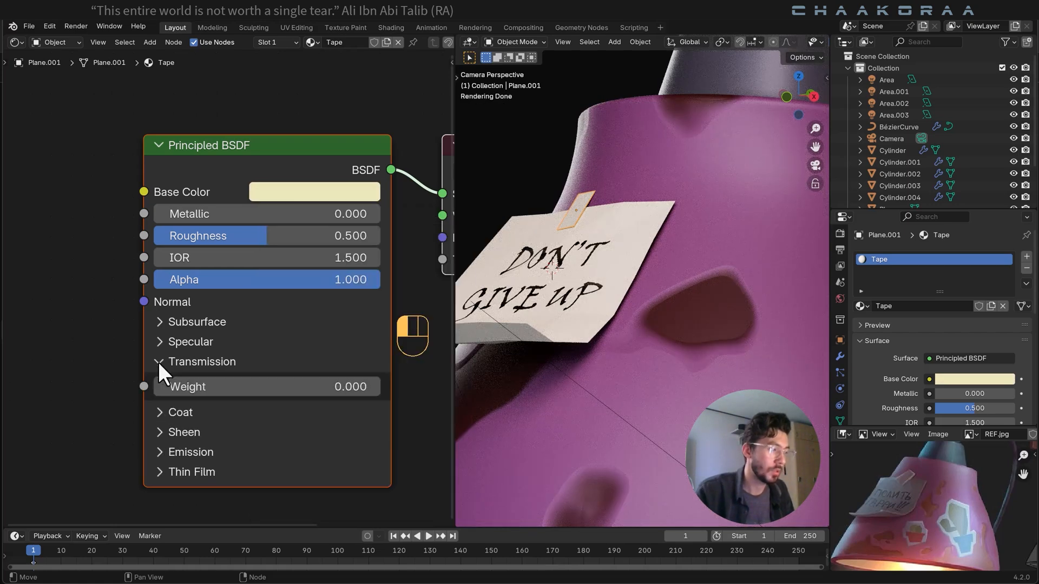
{"action": "left_click", "coordinate": [177, 385]}
{"action": "left_click_drag", "start_coordinate": [176, 385], "coordinate": [281, 385]}
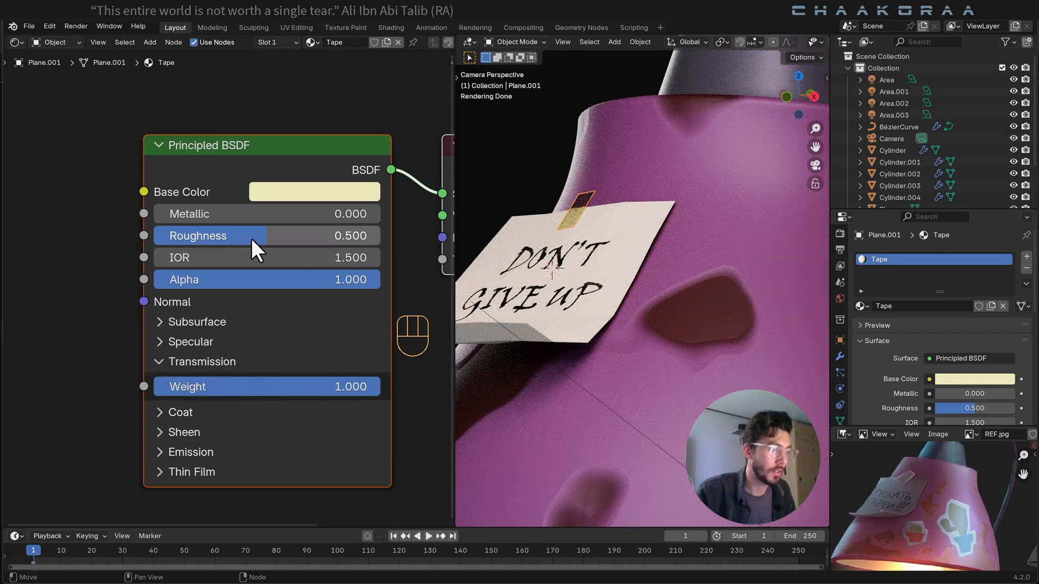
{"action": "left_click_drag", "start_coordinate": [255, 238], "coordinate": [160, 236]}
Make the Tape material's Base Color a very pale pinkish white with low saturation.
{"action": "left_click", "coordinate": [345, 190]}
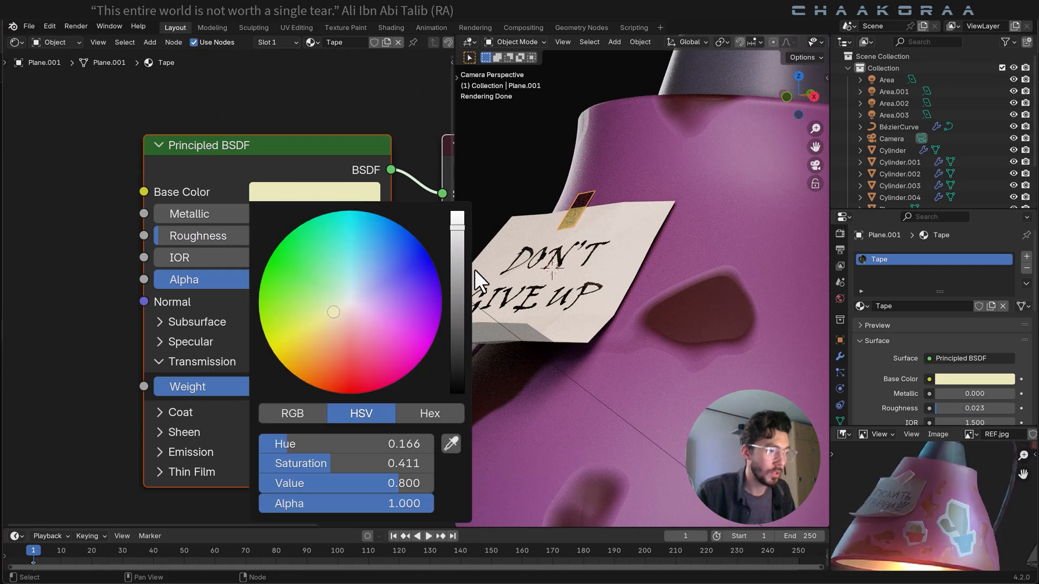
{"action": "left_click", "coordinate": [310, 190]}
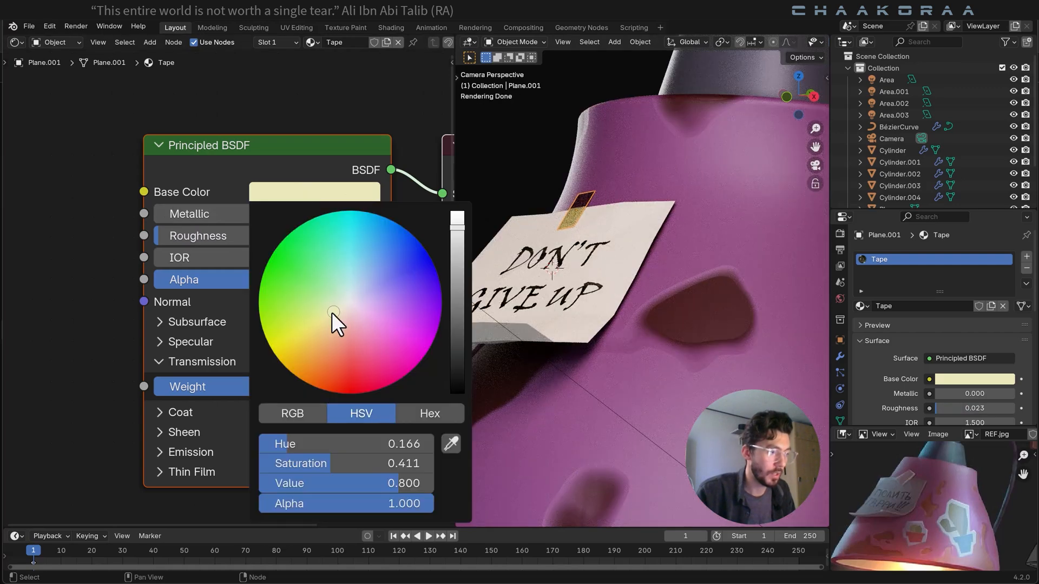
{"action": "left_click_drag", "start_coordinate": [333, 312], "coordinate": [346, 310]}
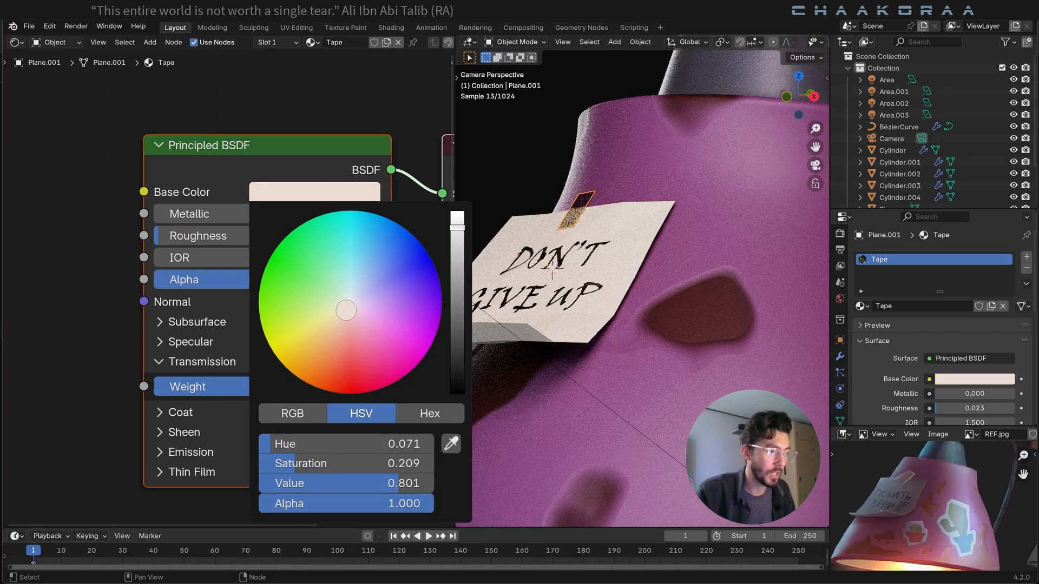
{"action": "left_click_drag", "start_coordinate": [330, 464], "coordinate": [320, 464]}
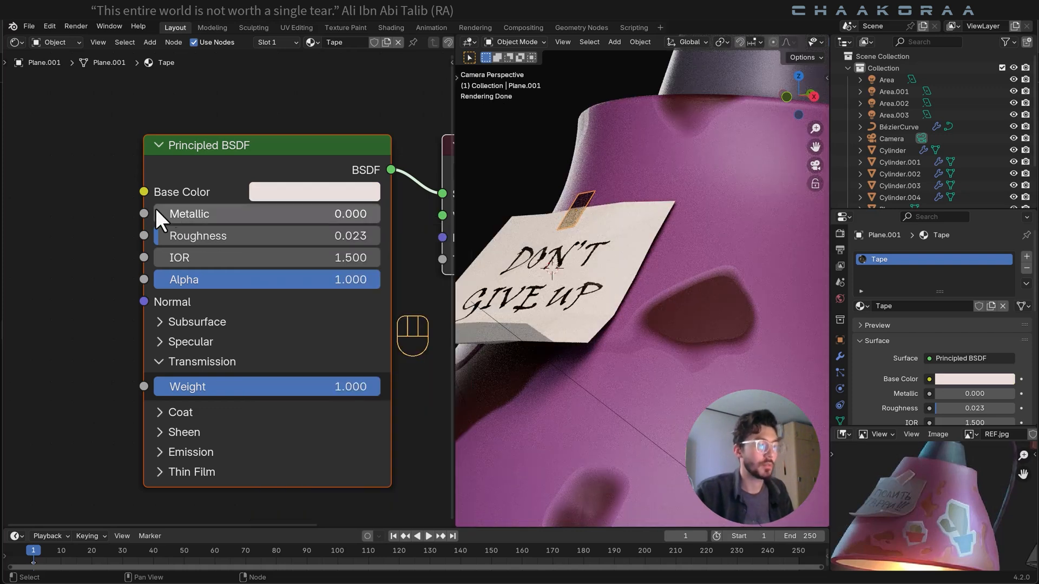
{"action": "left_click", "coordinate": [73, 197]}
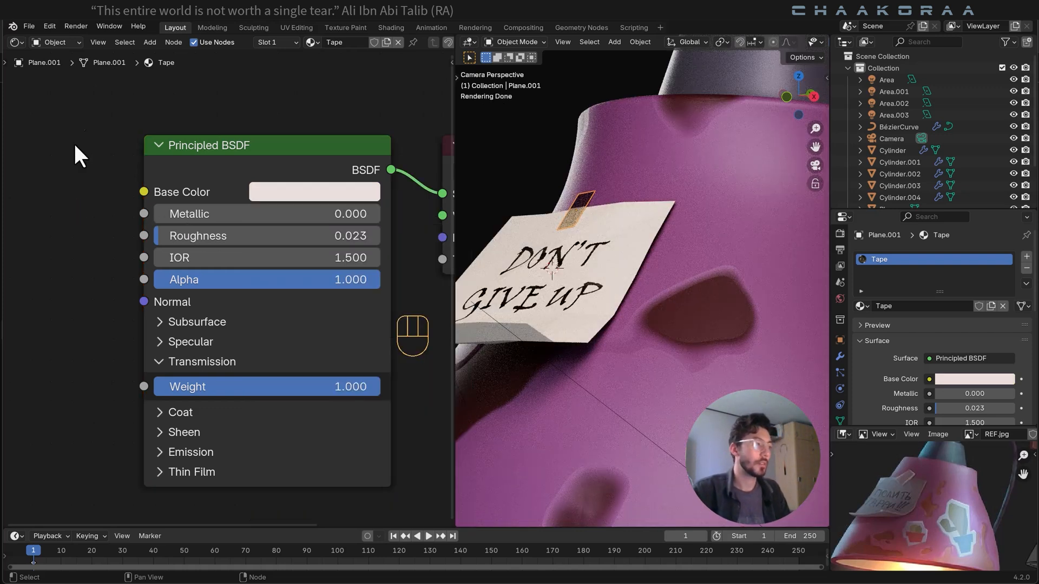
Switch the Shader Editor area back to the 3D Viewport and frame the tape strip from the side.
{"action": "left_click", "coordinate": [15, 43]}
{"action": "left_click", "coordinate": [24, 73]}
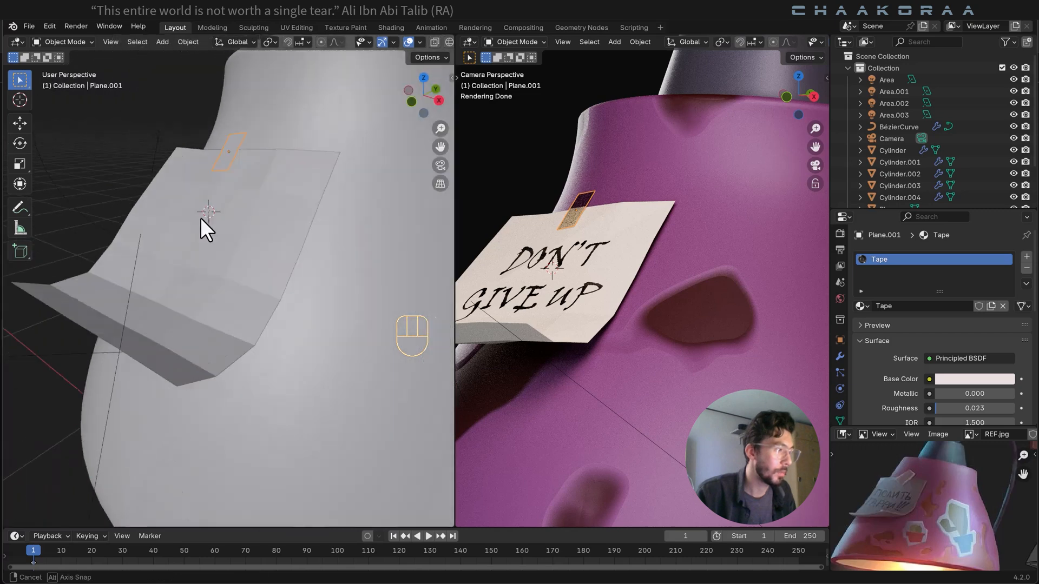
{"action": "middle_click_drag", "start_coordinate": [200, 219], "coordinate": [222, 182]}
{"action": "scroll", "coordinate": [220, 213], "scroll_direction": "down", "scroll_amount": 2}
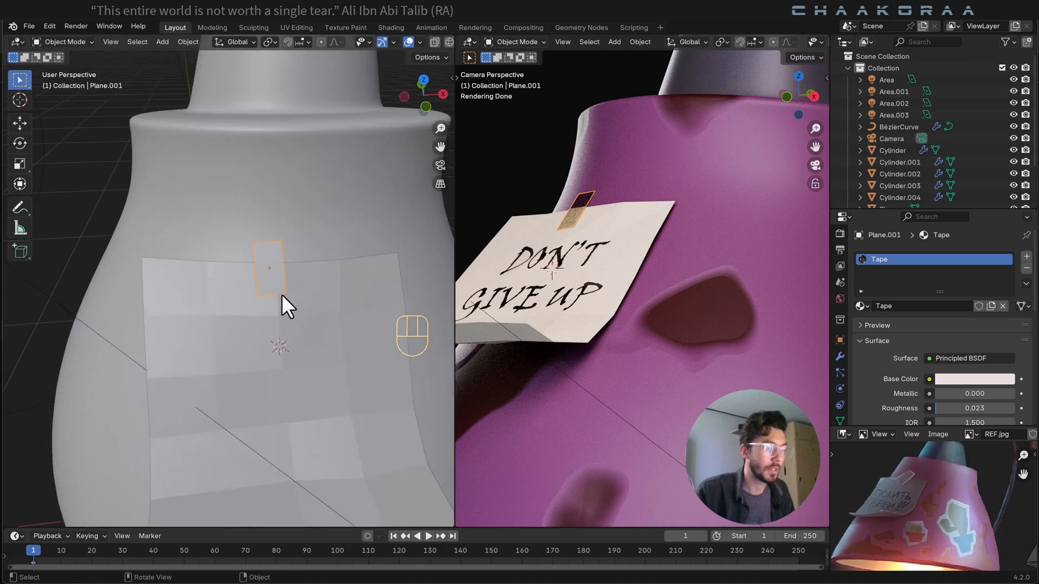
{"action": "middle_click_drag", "start_coordinate": [278, 271], "coordinate": [246, 261]}
Extrude the entire tape face along its normal by about -0.0027 m to give the strip thickness.
{"action": "key", "text": "Tab"}
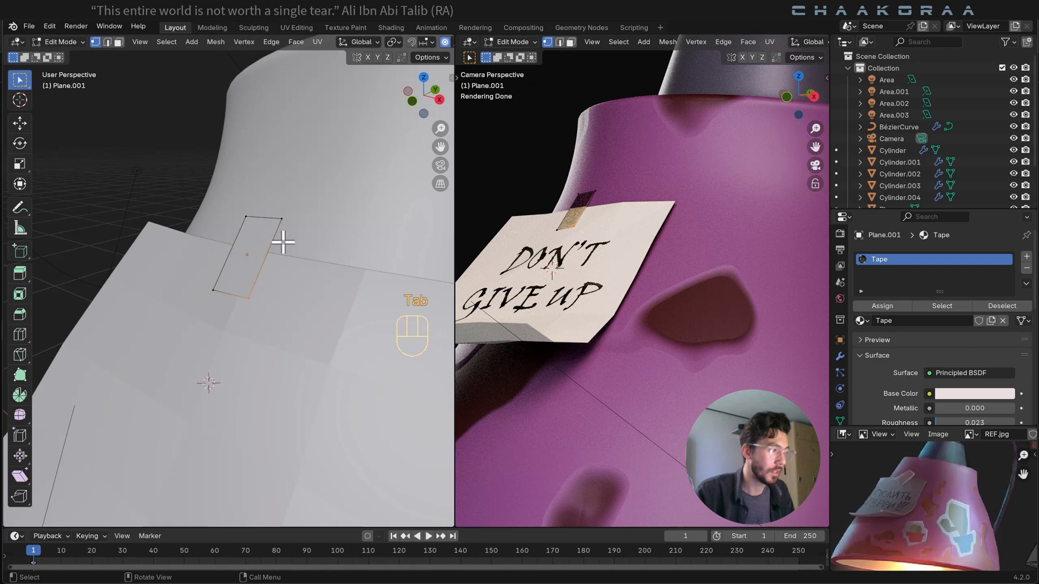
{"action": "key", "text": "a"}
{"action": "middle_click_drag", "start_coordinate": [290, 248], "coordinate": [218, 234]}
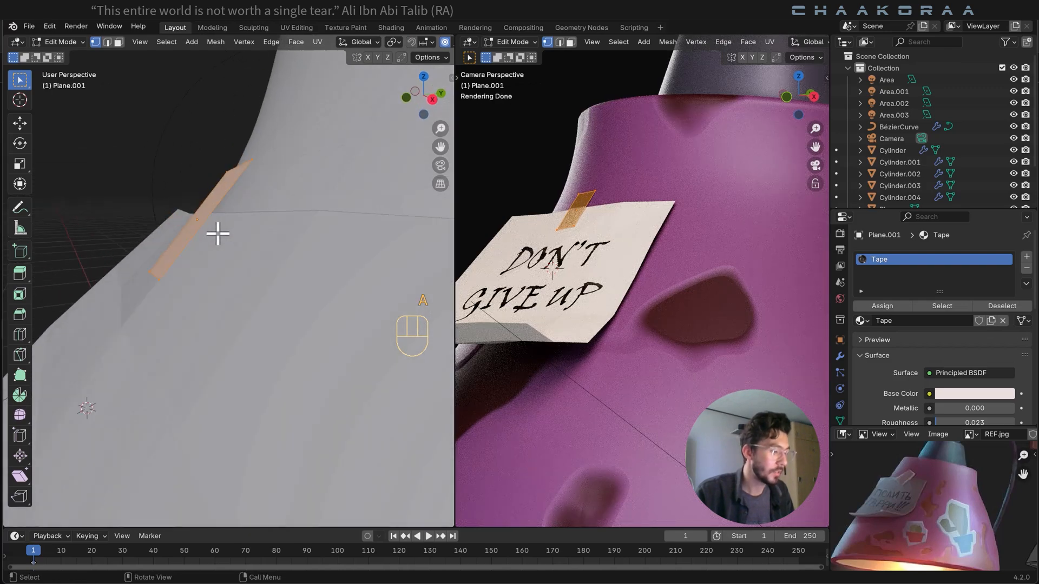
{"action": "key", "text": "e"}
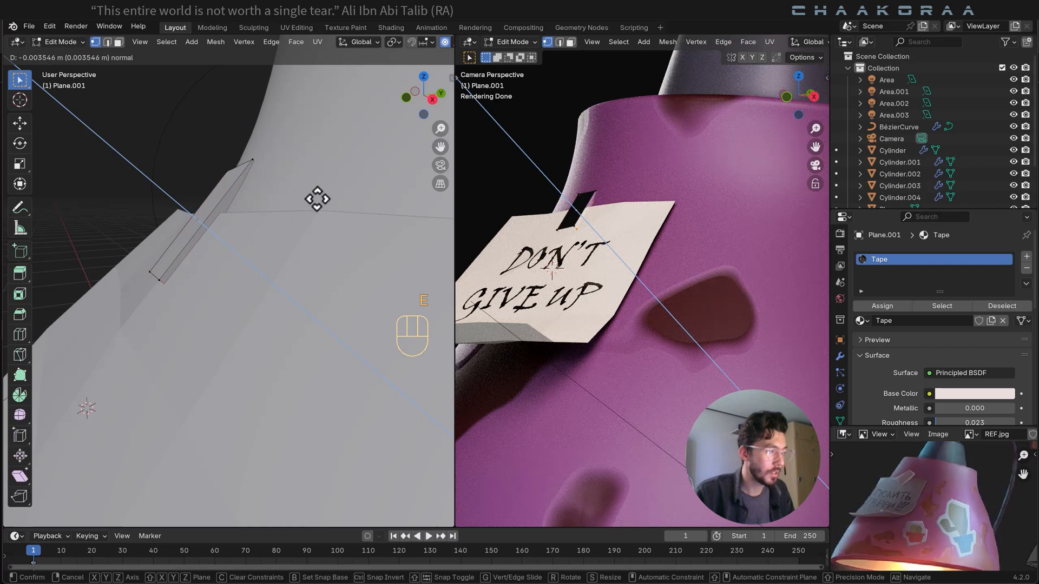
{"action": "left_click", "coordinate": [316, 198]}
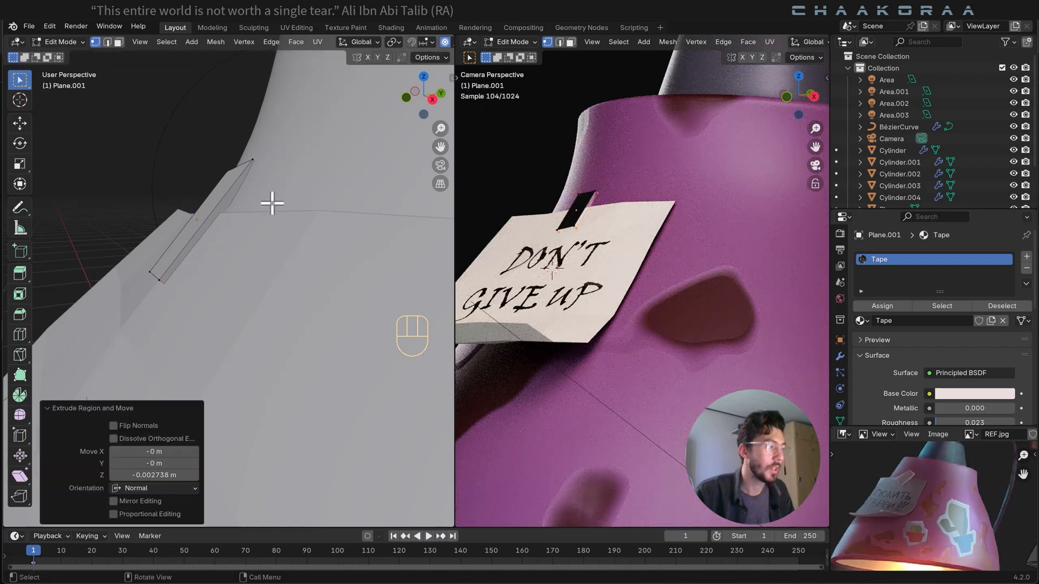
{"action": "key", "text": "Tab"}
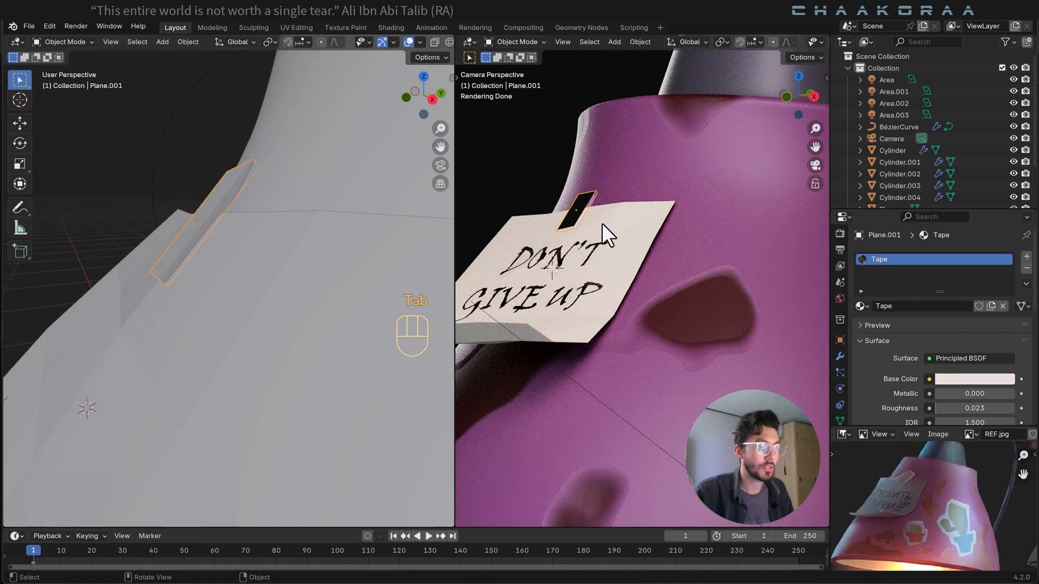
Recalculate the normals of the whole tape mesh so they face outward.
{"action": "key", "text": "Tab"}
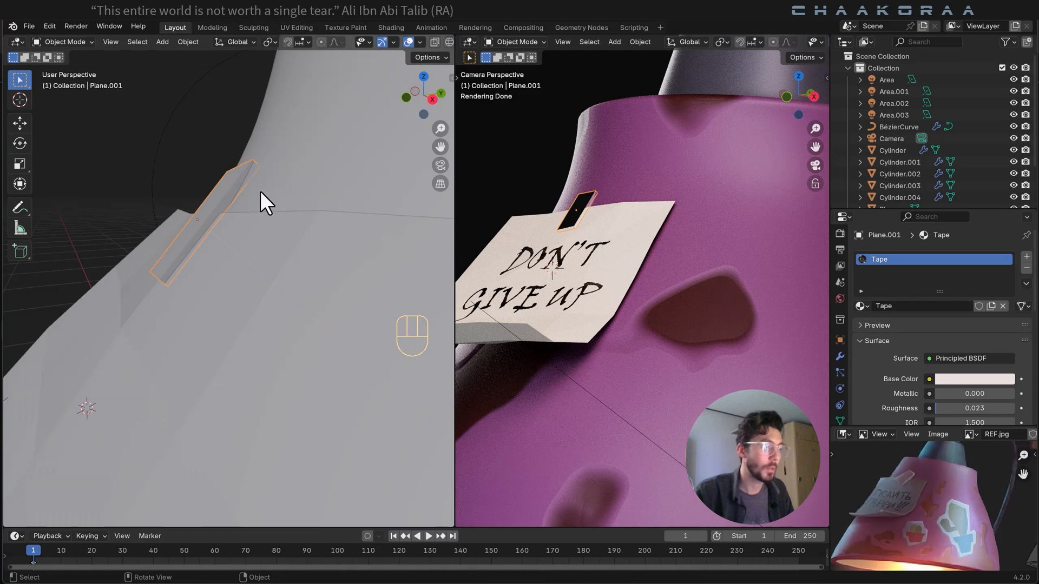
{"action": "key", "text": "a"}
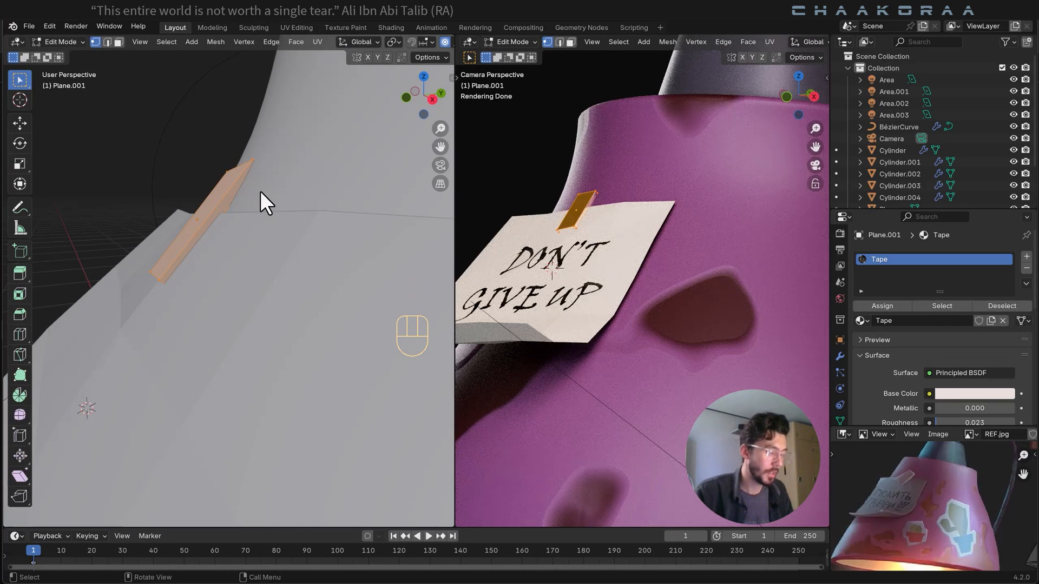
{"action": "key", "text": "ctrl+n"}
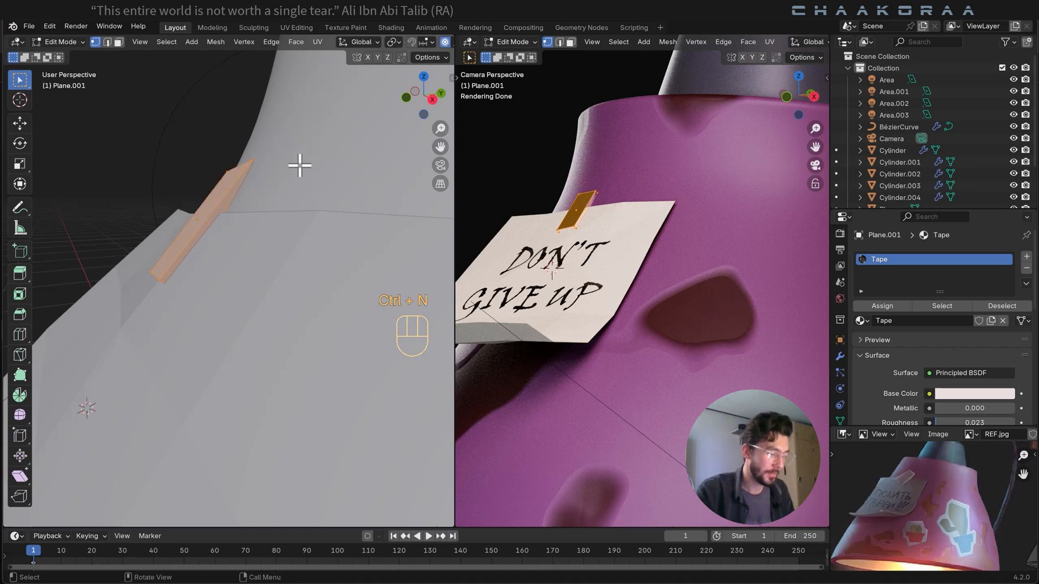
{"action": "key", "text": "alt+n"}
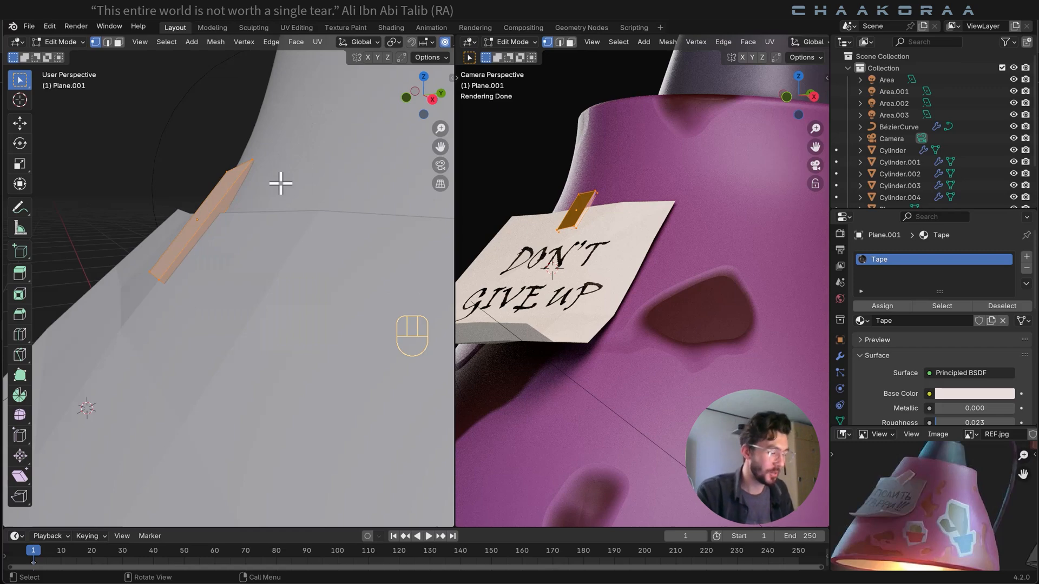
{"action": "key", "text": "shift+n"}
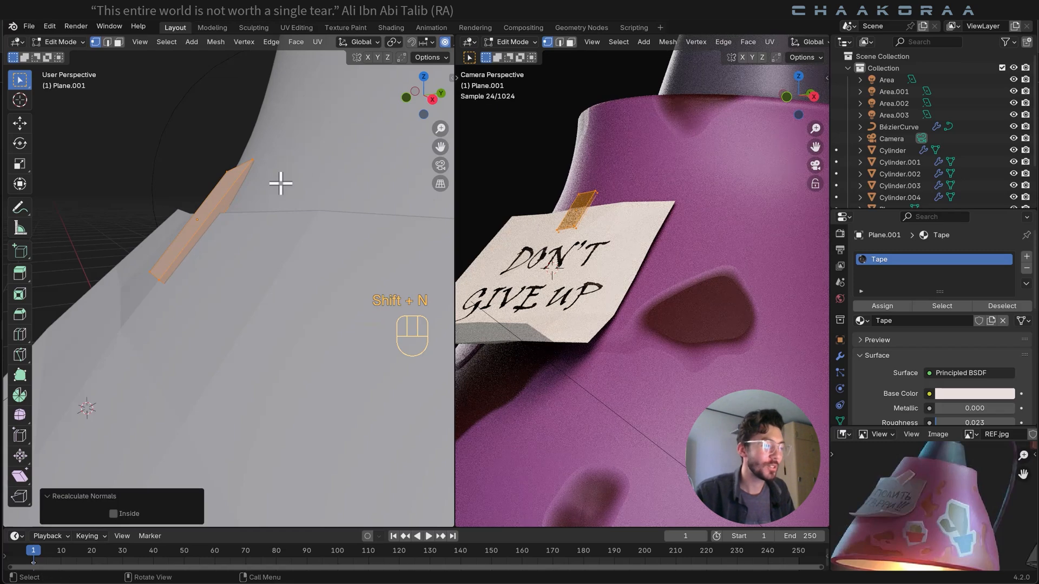
{"action": "key", "text": "Tab"}
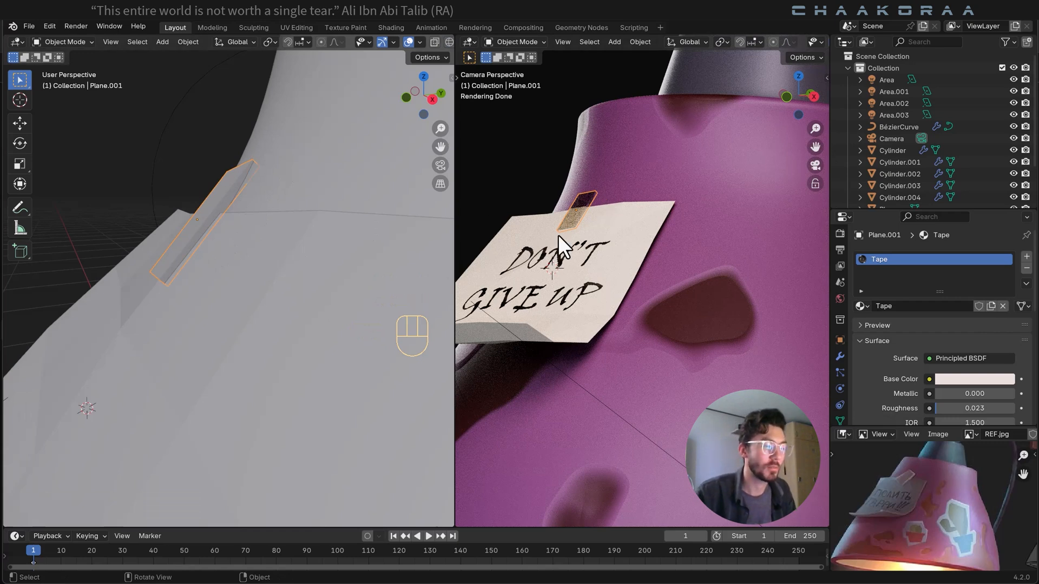
Add a level 2 subdivision surface to the tape strip and shade it smooth.
{"action": "scroll", "coordinate": [343, 314], "scroll_direction": "down", "scroll_amount": 2}
{"action": "left_click", "coordinate": [266, 304]}
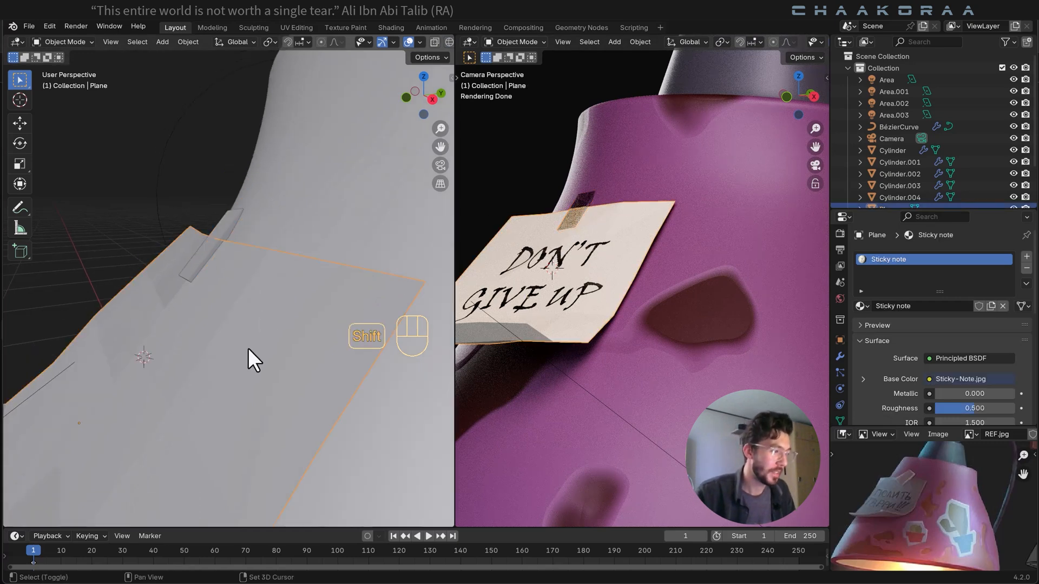
{"action": "middle_click_drag", "start_coordinate": [248, 349], "coordinate": [298, 308], "text": "shift"}
{"action": "left_click", "coordinate": [260, 221], "text": "shift"}
{"action": "middle_click_drag", "start_coordinate": [260, 233], "coordinate": [298, 299]}
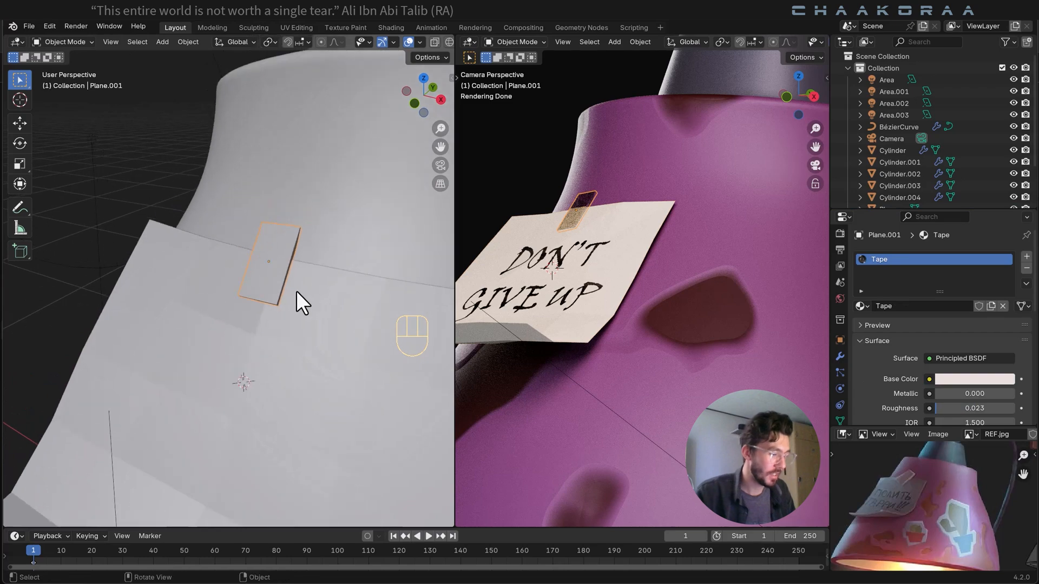
{"action": "key", "text": "ctrl+2"}
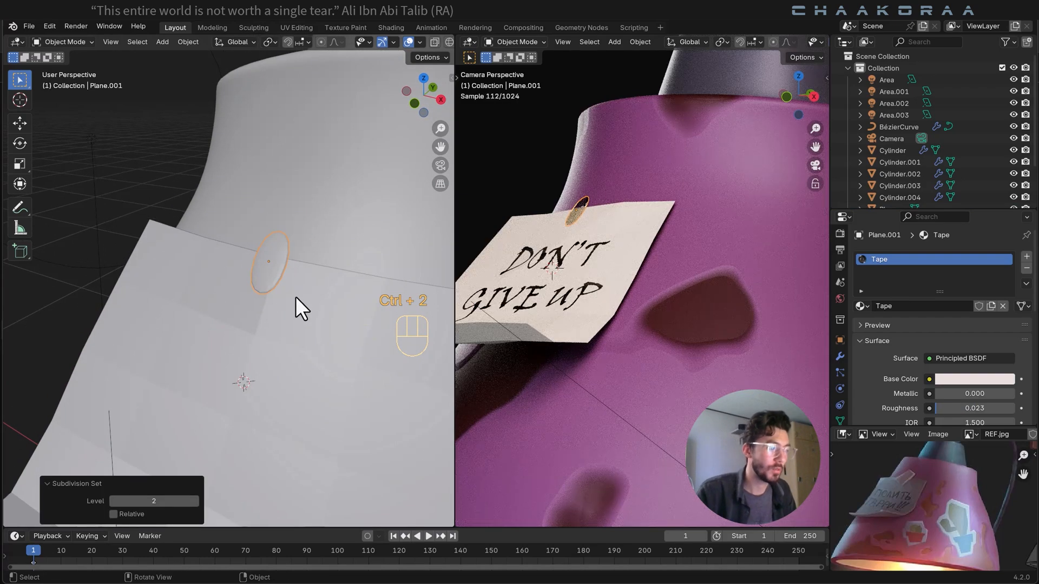
{"action": "scroll", "coordinate": [295, 296], "scroll_direction": "up", "scroll_amount": 1}
{"action": "right_click", "coordinate": [316, 231]}
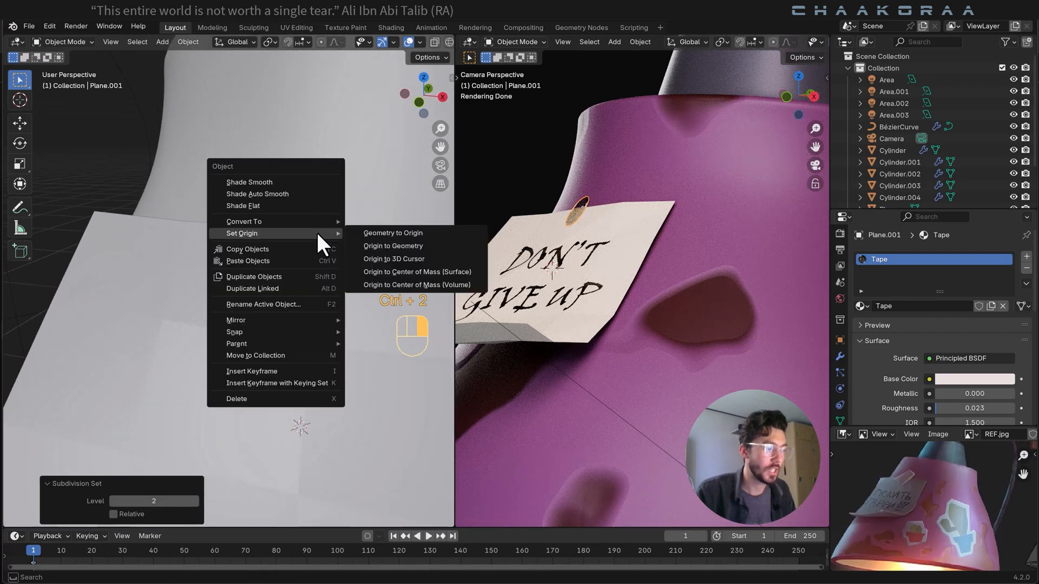
{"action": "left_click", "coordinate": [306, 177]}
Add two lengthwise edge loops on the tape strip, slid close to its long edges with factors of about 0.852 and -0.857.
{"action": "key", "text": "Tab"}
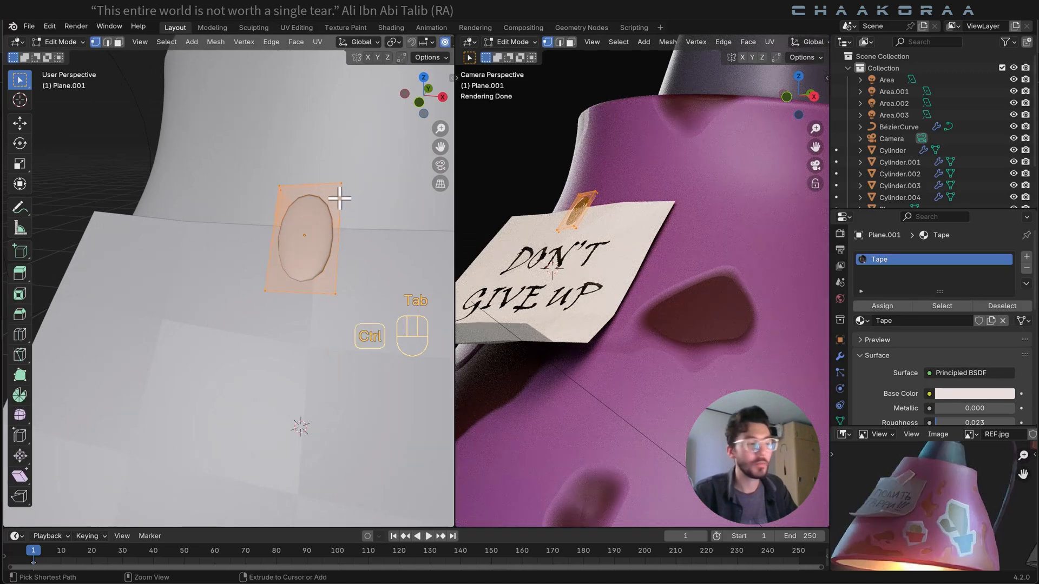
{"action": "key", "text": "ctrl+r"}
{"action": "left_click", "coordinate": [325, 182]}
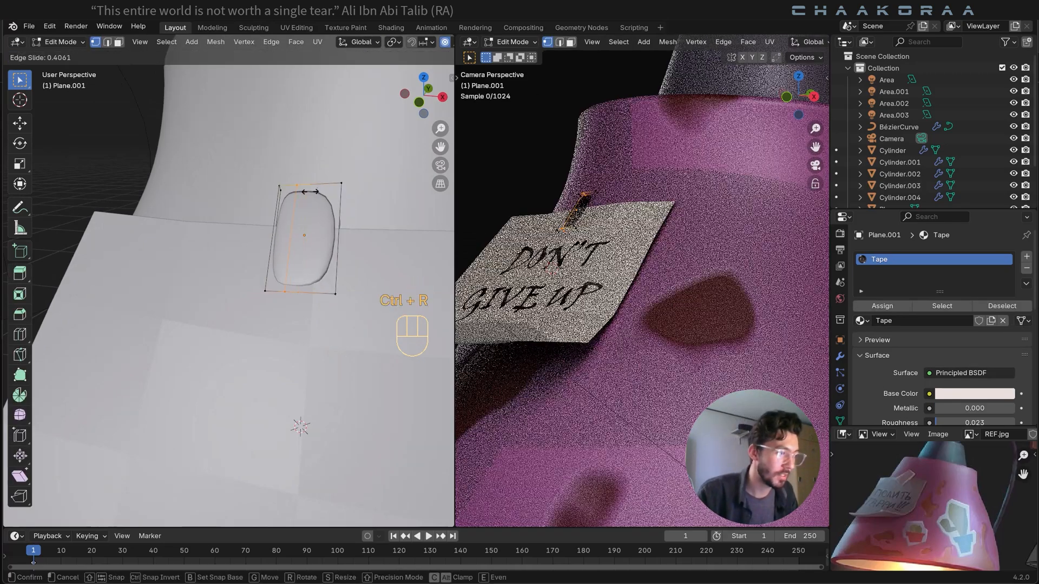
{"action": "left_click", "coordinate": [297, 201]}
{"action": "key", "text": "ctrl+r"}
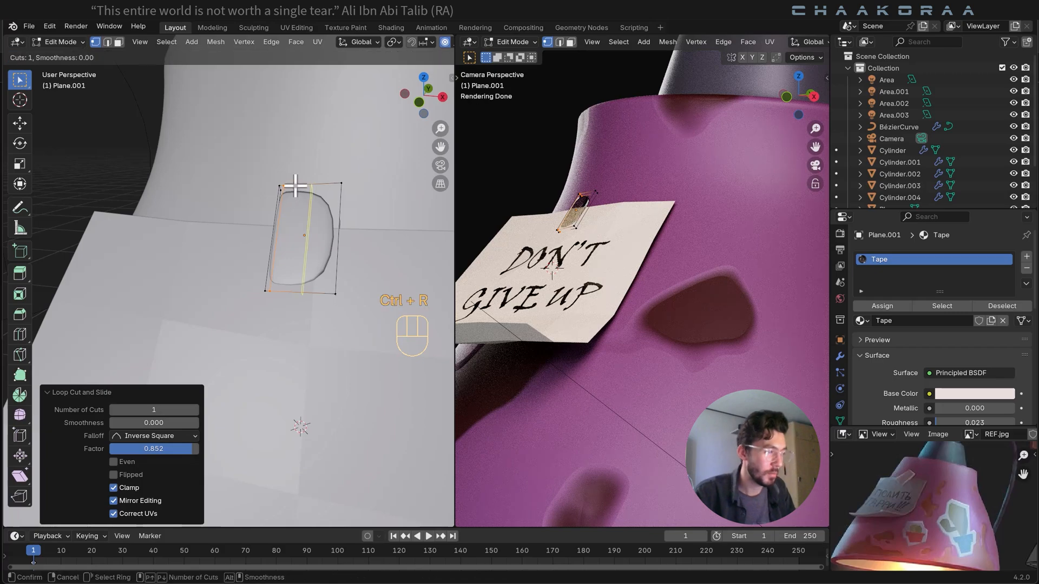
{"action": "left_click", "coordinate": [295, 184]}
{"action": "left_click", "coordinate": [320, 205]}
Add two crosswise edge loops on the tape strip, slid close to its upper and lower ends, to sharpen its corners.
{"action": "key", "text": "ctrl+r"}
{"action": "left_click", "coordinate": [322, 224]}
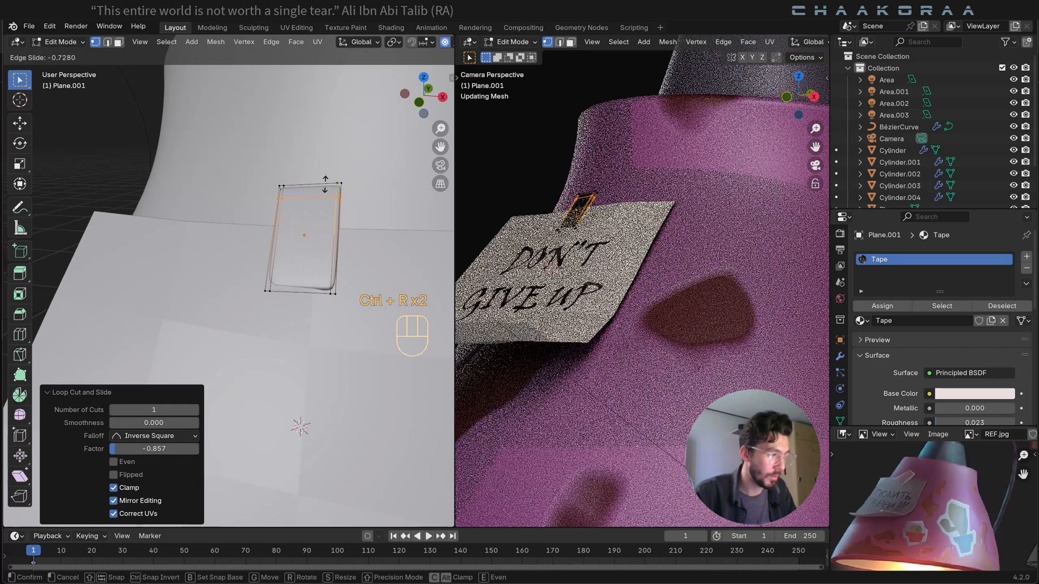
{"action": "left_click", "coordinate": [325, 182]}
{"action": "key", "text": "ctrl+r"}
{"action": "left_click", "coordinate": [325, 219]}
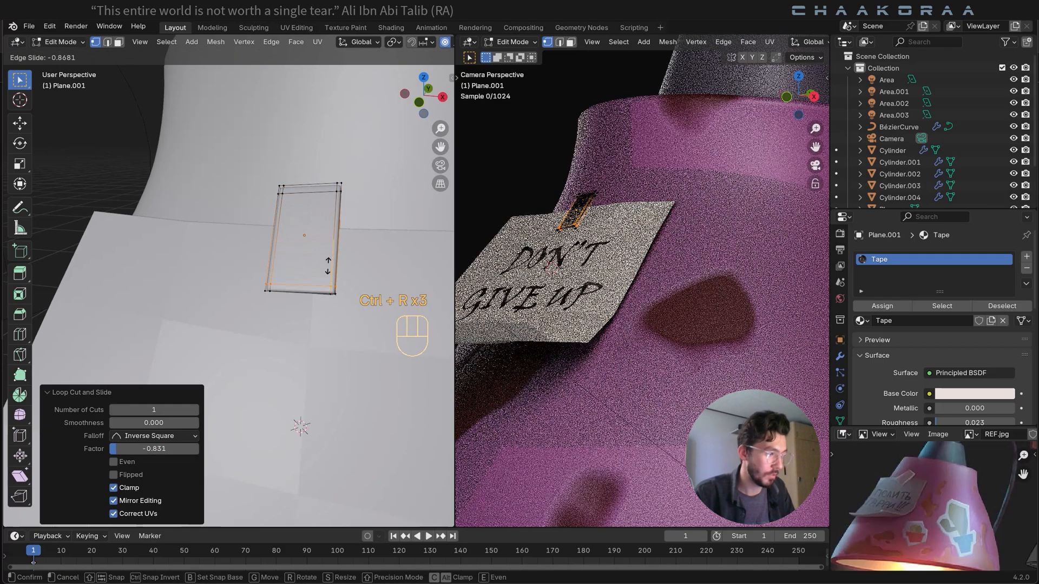
{"action": "left_click", "coordinate": [328, 265]}
{"action": "key", "text": "Tab"}
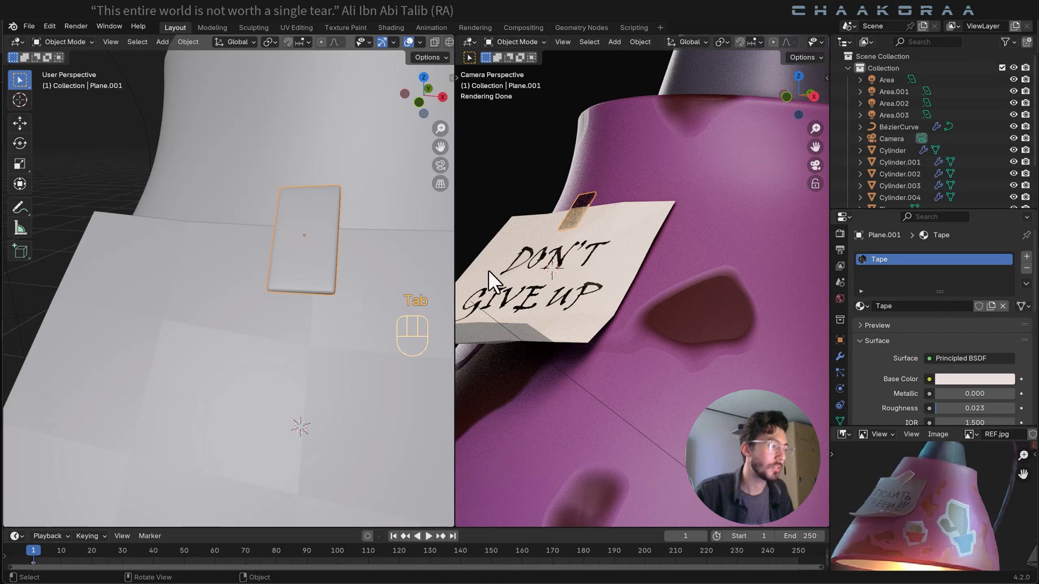
Shade the sticky note smooth.
{"action": "middle_click_drag", "start_coordinate": [387, 346], "coordinate": [287, 334]}
{"action": "middle_click_drag", "start_coordinate": [287, 357], "coordinate": [264, 310], "text": "shift"}
{"action": "left_click", "coordinate": [264, 309]}
{"action": "scroll", "coordinate": [257, 302], "scroll_direction": "down", "scroll_amount": 3}
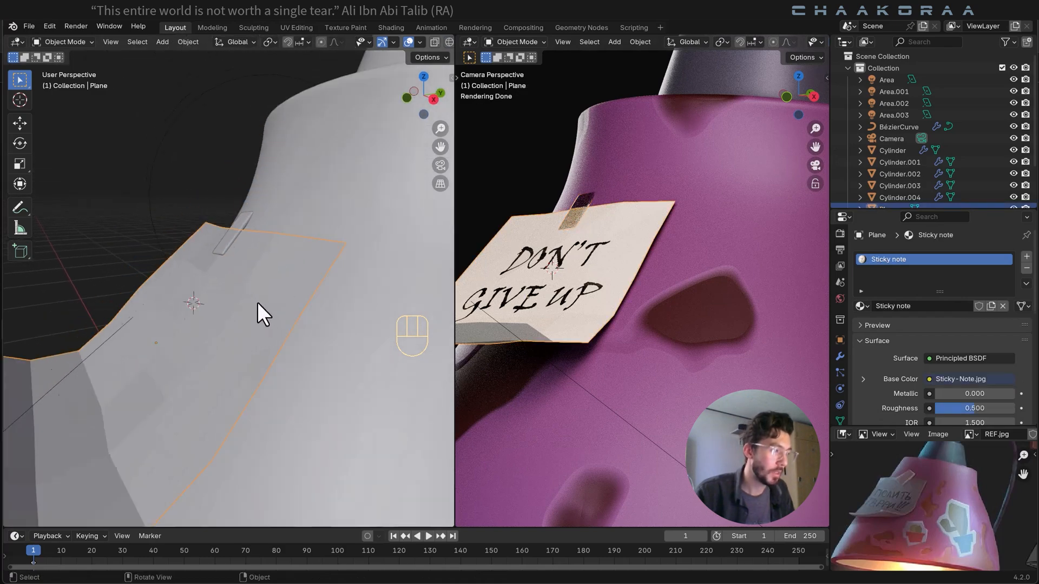
{"action": "scroll", "coordinate": [260, 304], "scroll_direction": "down", "scroll_amount": 2}
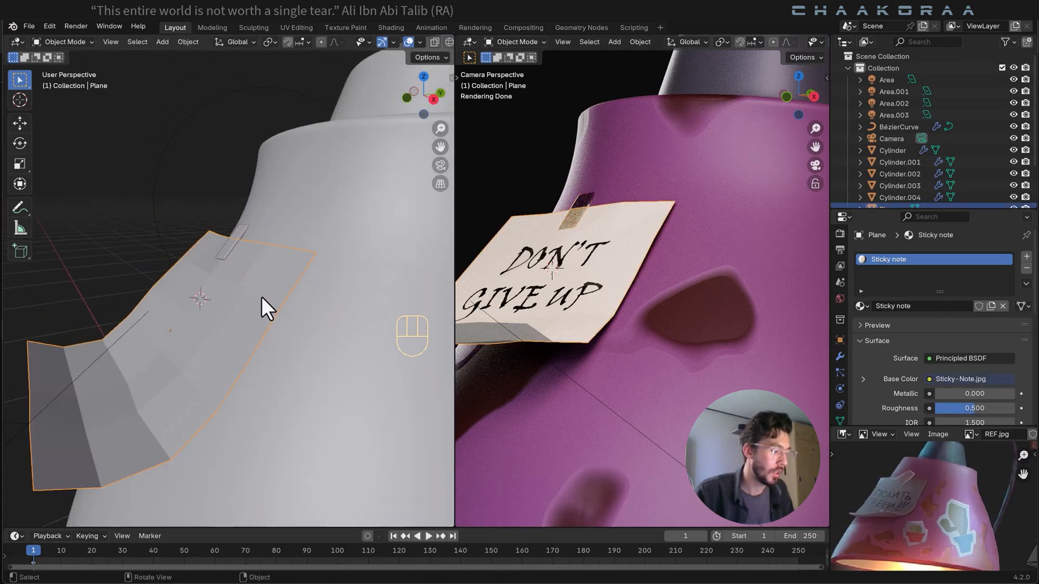
{"action": "right_click", "coordinate": [285, 278]}
{"action": "left_click", "coordinate": [285, 278]}
{"action": "scroll", "coordinate": [271, 299], "scroll_direction": "up", "scroll_amount": 2}
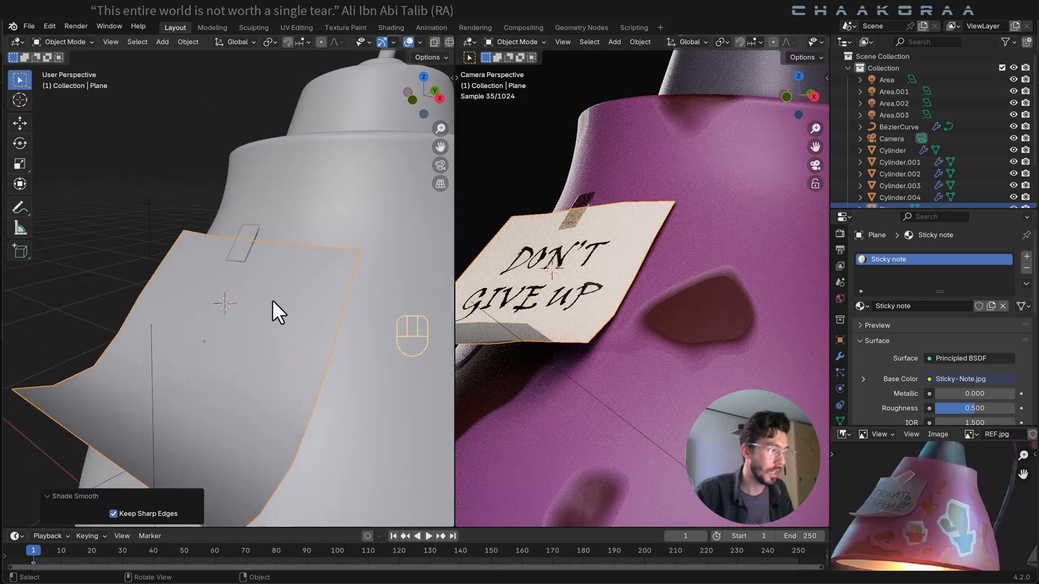
Add edge loops close to both side edges of the sticky note, with slide factors of about -0.808 and 0.717.
{"action": "key", "text": "Tab"}
{"action": "key", "text": "ctrl+r"}
{"action": "left_click", "coordinate": [331, 289]}
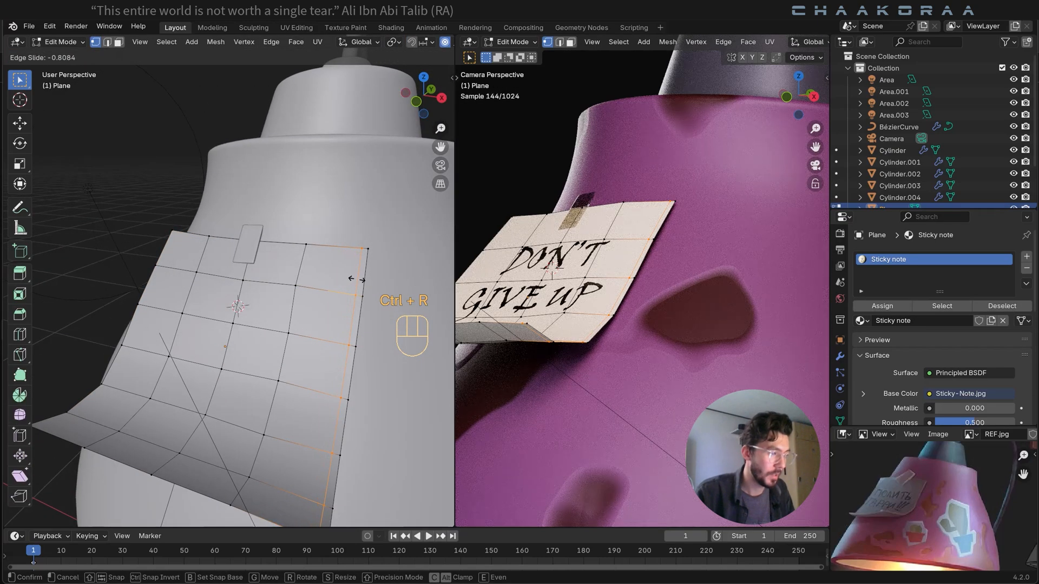
{"action": "left_click", "coordinate": [347, 279]}
{"action": "key", "text": "ctrl+r"}
{"action": "left_click", "coordinate": [197, 235]}
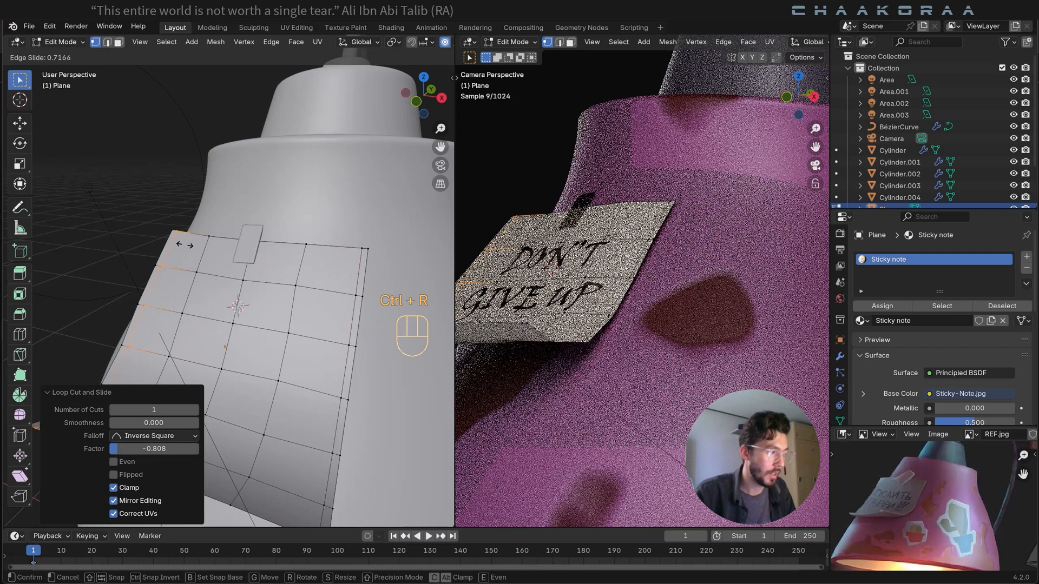
{"action": "left_click", "coordinate": [184, 245]}
Add an edge loop near the sticky note's upper edge with a factor of about -0.764, and apply a level 2 subdivision surface.
{"action": "key", "text": "ctrl+r"}
{"action": "left_click", "coordinate": [359, 265]}
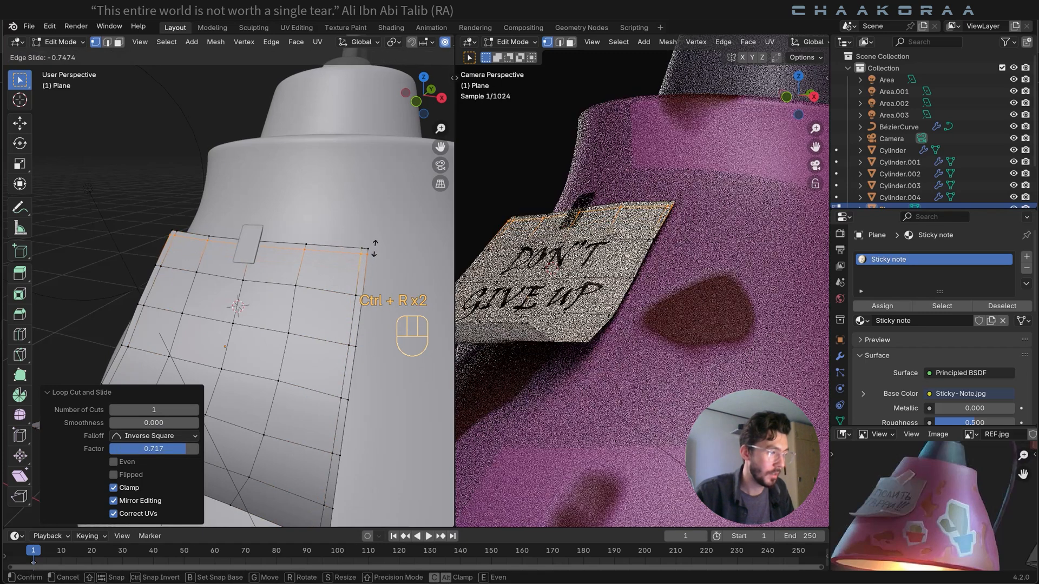
{"action": "left_click", "coordinate": [373, 248]}
{"action": "middle_click_drag", "start_coordinate": [266, 297], "coordinate": [233, 267]}
{"action": "key", "text": "ctrl+r"}
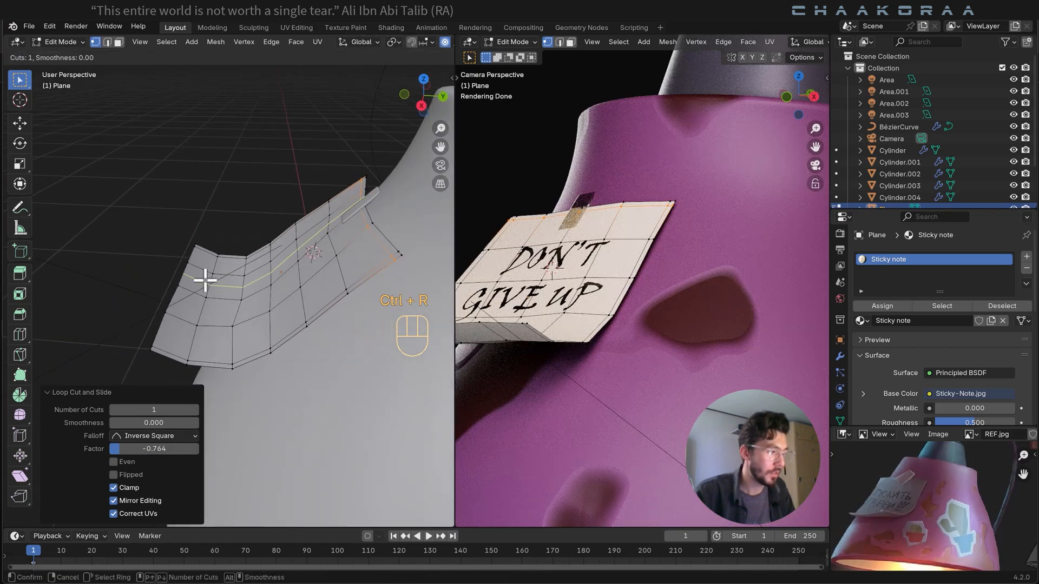
{"action": "right_click", "coordinate": [196, 283]}
{"action": "key", "text": "Tab"}
{"action": "key", "text": "ctrl+2"}
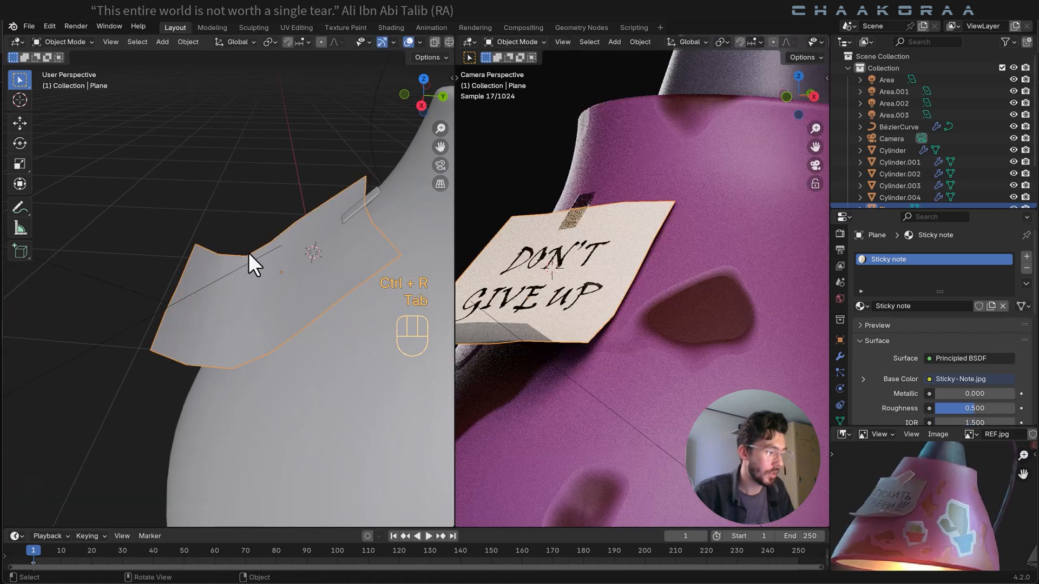
Extrude all the sticky note's faces along their normals by about -0.0067 m to give the paper thickness.
{"action": "mouse_move", "coordinate": [248, 252]}
{"action": "middle_mouse_down"}
{"action": "mouse_move", "coordinate": [271, 263]}
{"action": "mouse_move", "coordinate": [324, 251]}
{"action": "mouse_move", "coordinate": [276, 255]}
{"action": "mouse_move", "coordinate": [287, 269]}
{"action": "mouse_move", "coordinate": [263, 259]}
{"action": "middle_mouse_up"}
{"action": "key", "text": "Tab"}
{"action": "key", "text": "a"}
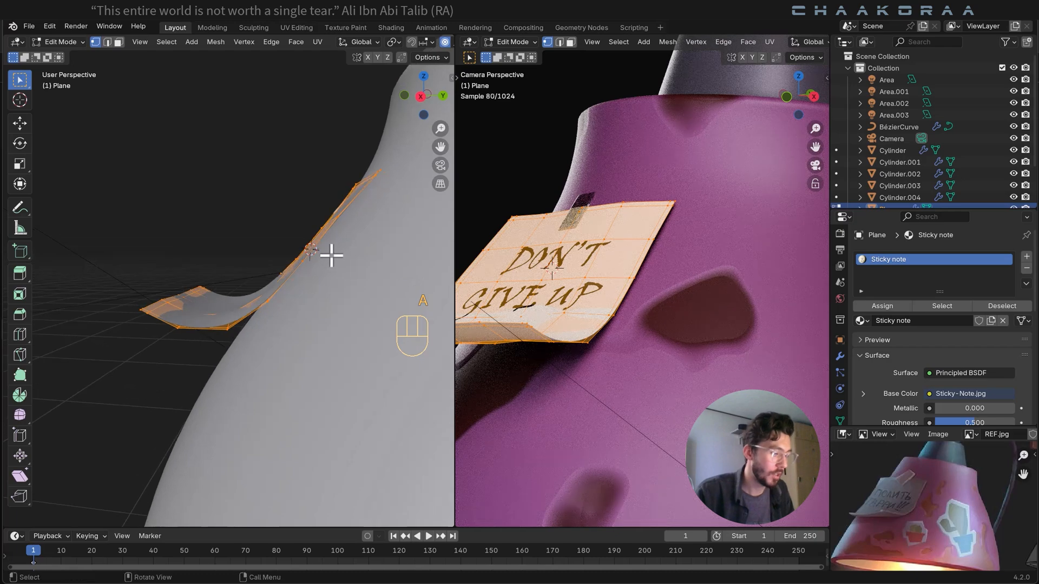
{"action": "key", "text": "alt+e"}
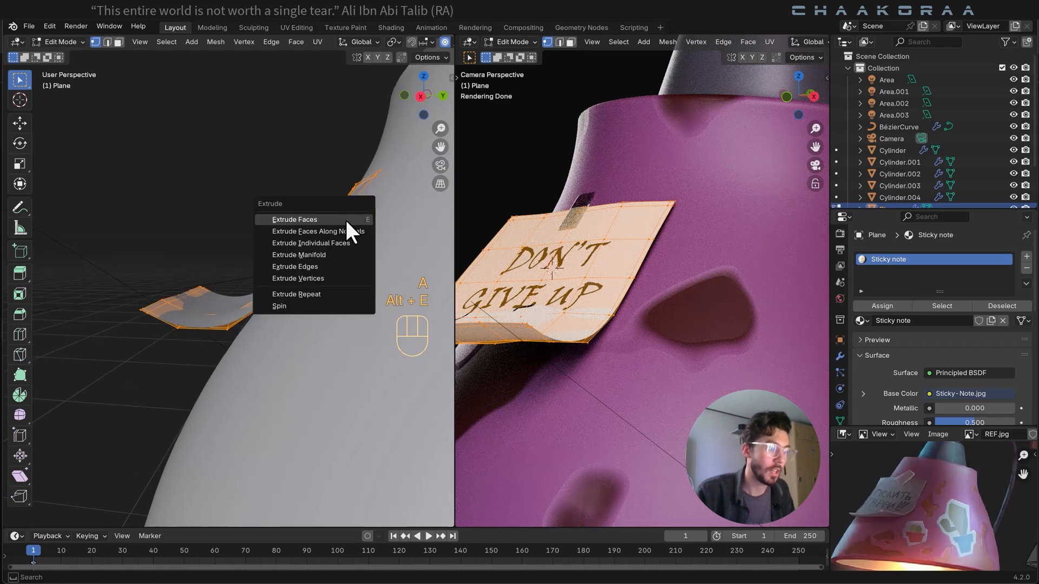
{"action": "left_click", "coordinate": [329, 232]}
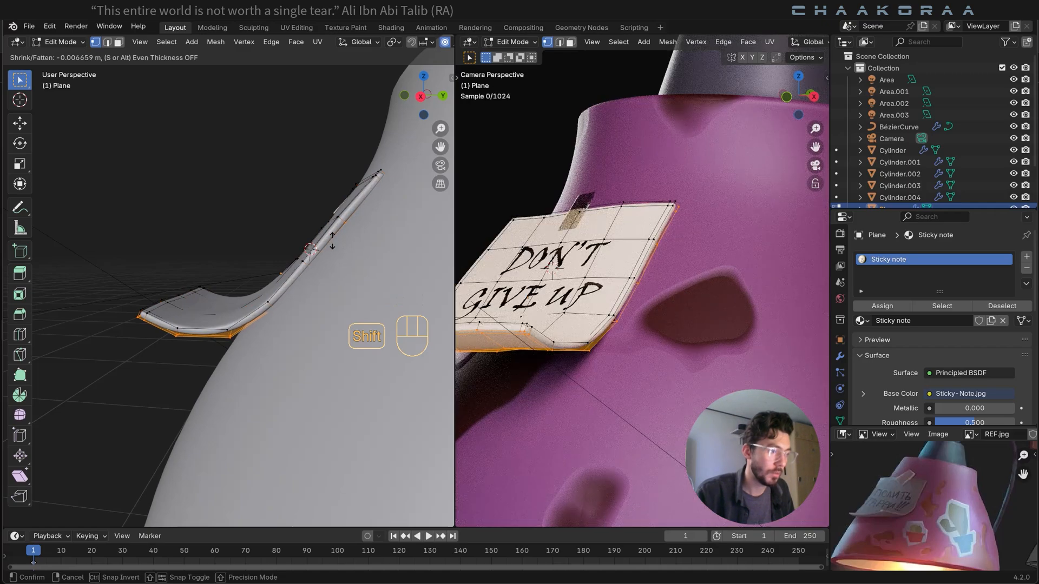
{"action": "left_click", "coordinate": [332, 238]}
{"action": "key", "text": "Tab"}
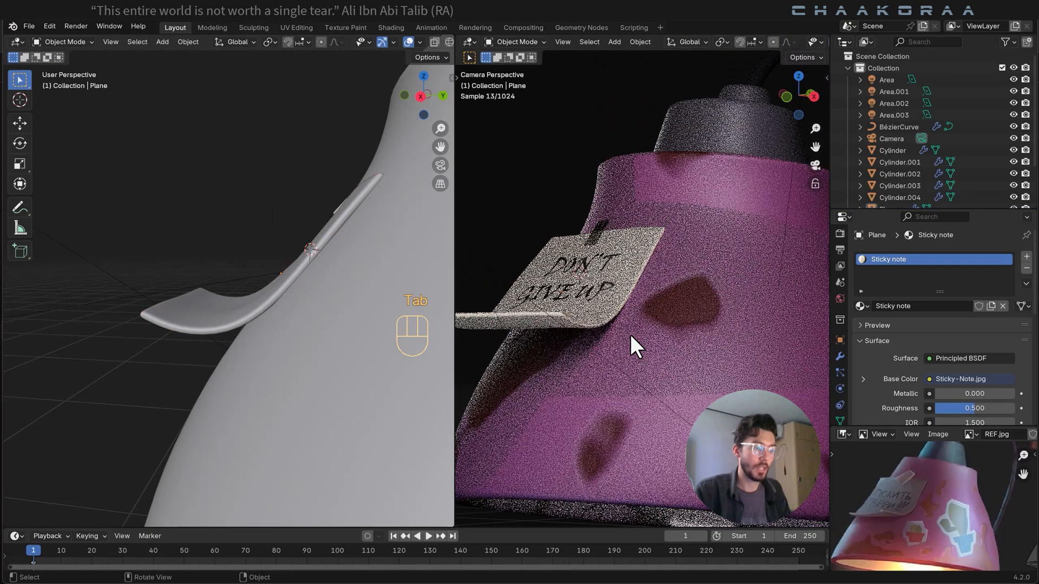
Place the 3D cursor on the front of the lampshade and add Cactus-01.png there as an image mesh plane.
{"action": "scroll", "coordinate": [689, 356], "scroll_direction": "down", "scroll_amount": 3}
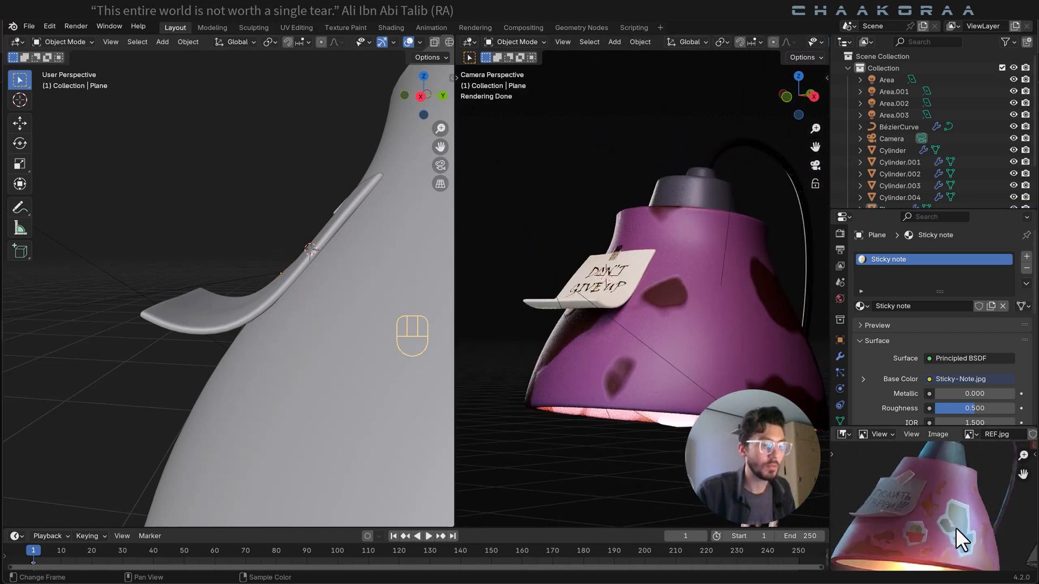
{"action": "middle_click_drag", "start_coordinate": [314, 353], "coordinate": [186, 357], "text": "shift"}
{"action": "scroll", "coordinate": [239, 333], "scroll_direction": "down", "scroll_amount": 5}
{"action": "scroll", "coordinate": [186, 357], "scroll_direction": "down", "scroll_amount": 3}
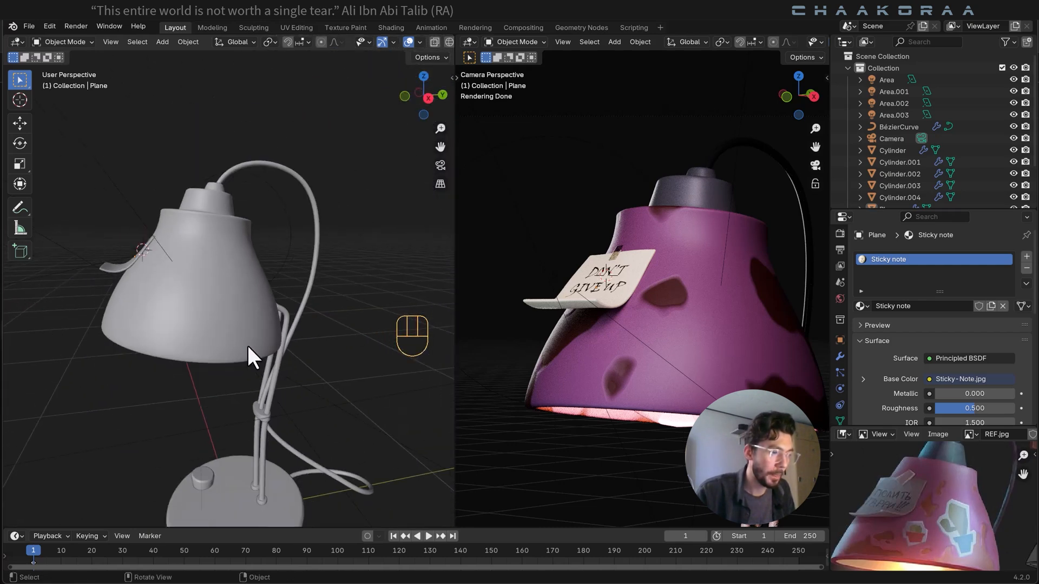
{"action": "scroll", "coordinate": [667, 353], "scroll_direction": "down", "scroll_amount": 5}
{"action": "middle_click_drag", "start_coordinate": [672, 388], "coordinate": [673, 355], "text": "shift"}
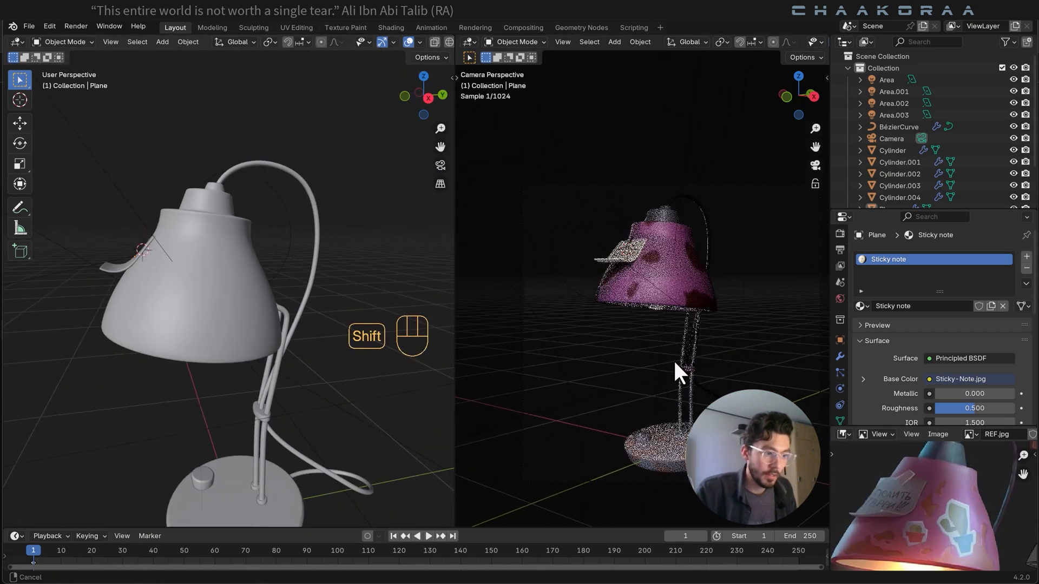
{"action": "scroll", "coordinate": [675, 362], "scroll_direction": "up", "scroll_amount": 1}
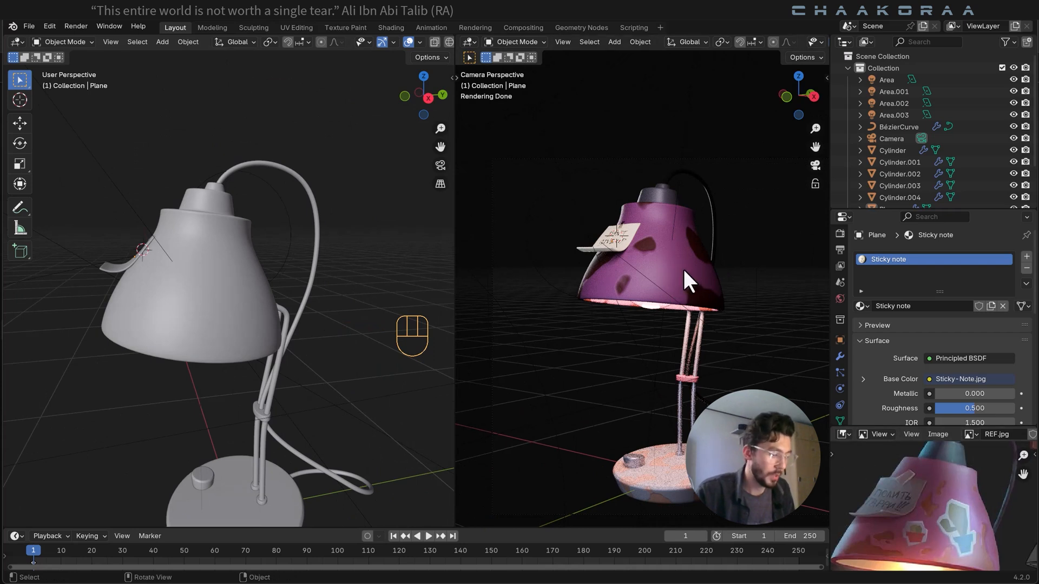
{"action": "right_click", "coordinate": [676, 268], "text": "shift"}
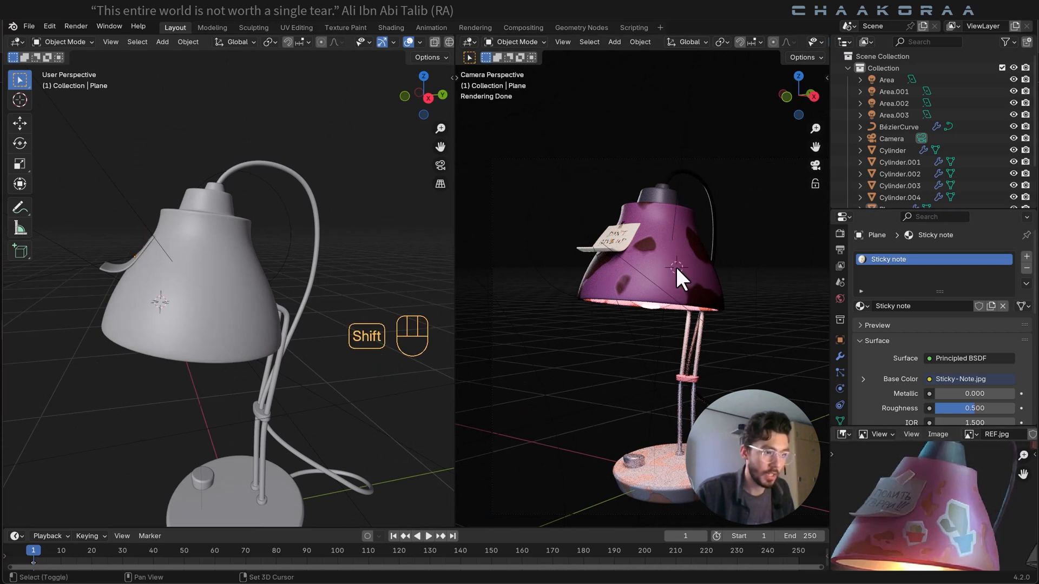
{"action": "key", "text": "shift+a"}
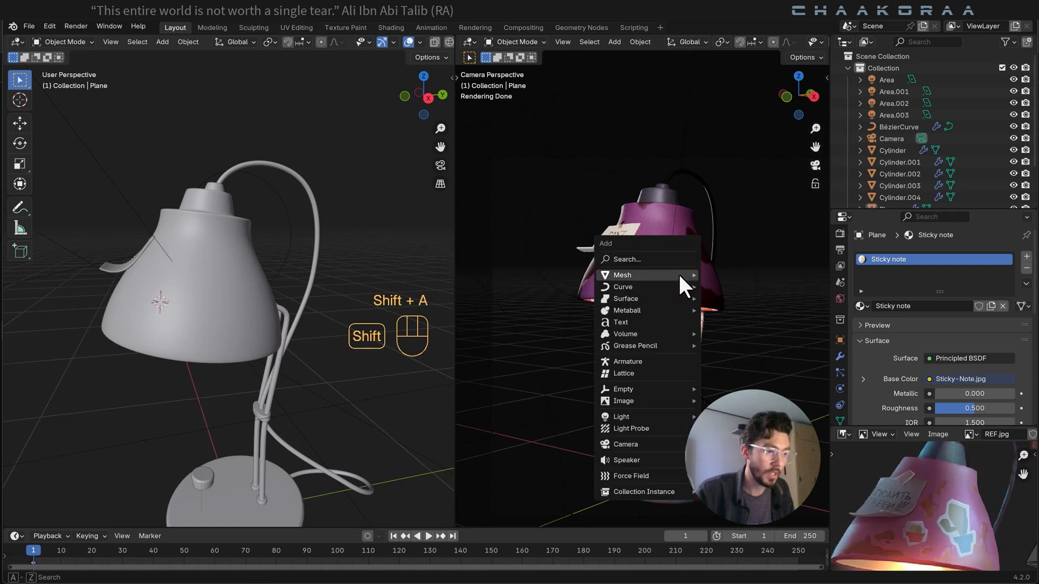
{"action": "mouse_move", "coordinate": [688, 389]}
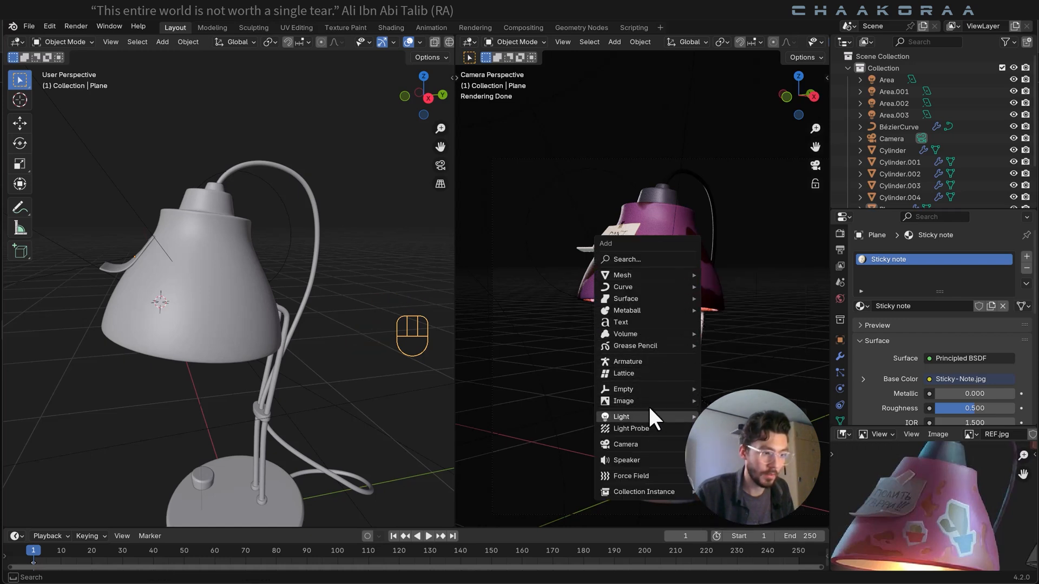
{"action": "left_click", "coordinate": [757, 430]}
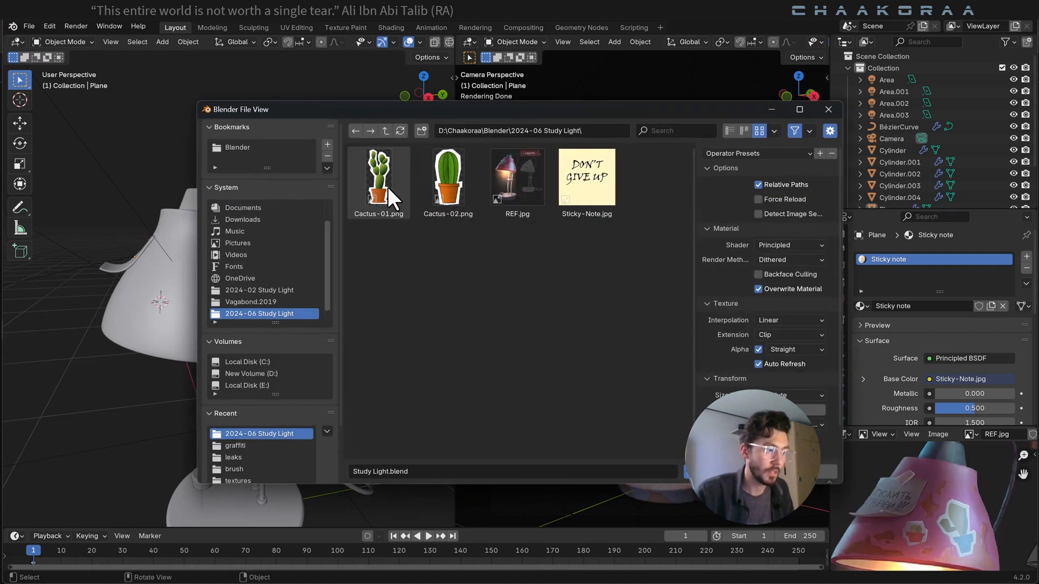
{"action": "double_click", "coordinate": [384, 192]}
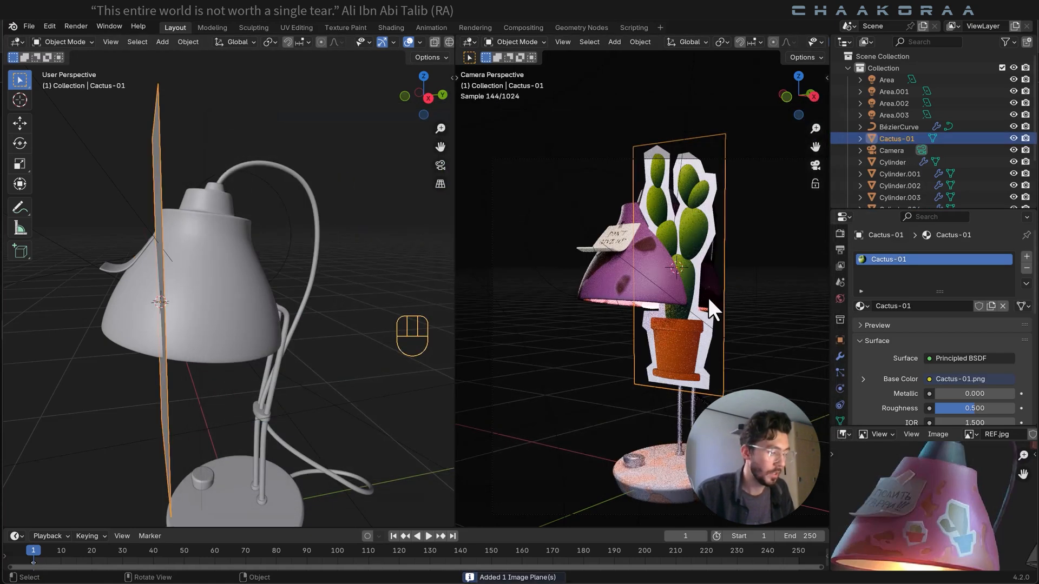
Trackball-rotate the cactus plane by about -14.9° and 43.5°, and scale it down by about 0.5 and again by 0.604.
{"action": "key", "text": "r"}
{"action": "key", "text": "r"}
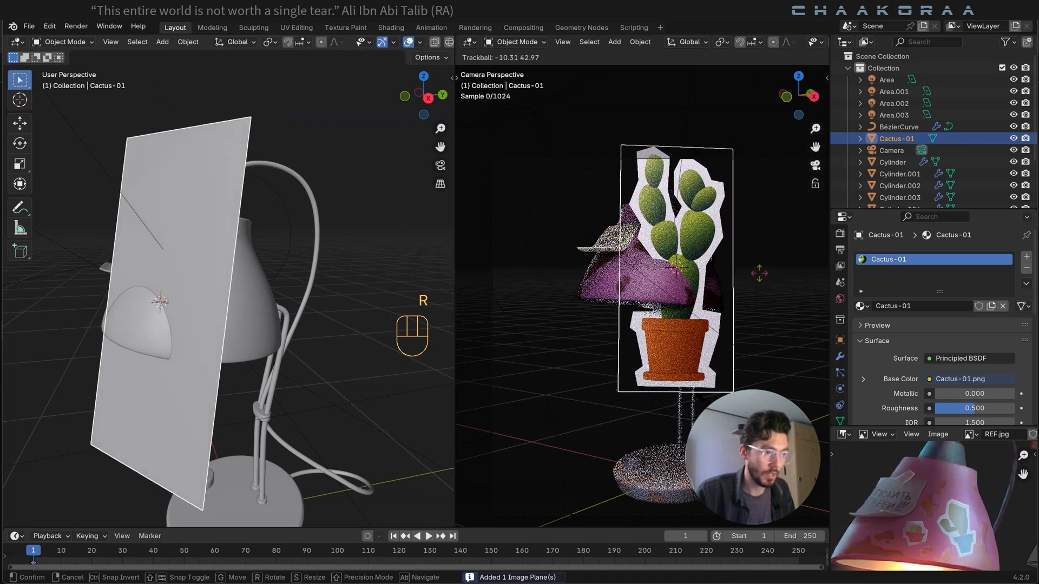
{"action": "left_click", "coordinate": [764, 282]}
{"action": "key", "text": "s"}
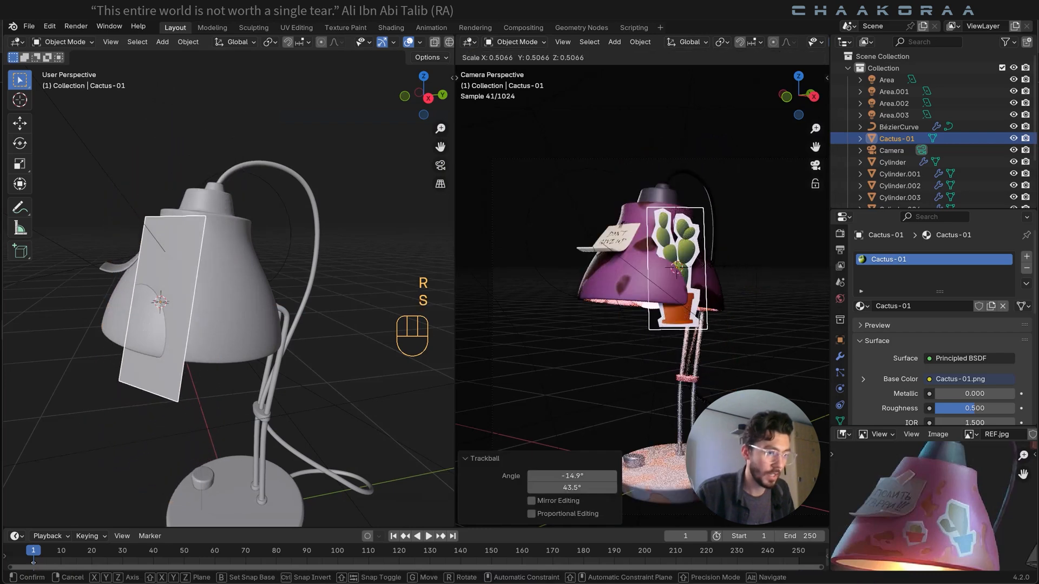
{"action": "left_click", "coordinate": [722, 276]}
{"action": "key", "text": "s"}
{"action": "left_click", "coordinate": [703, 277]}
Trackball-rotate the cactus plane by about -6.3° and 12°, and move it slightly outward so it clears the lampshade surface.
{"action": "key", "text": "r"}
{"action": "key", "text": "r"}
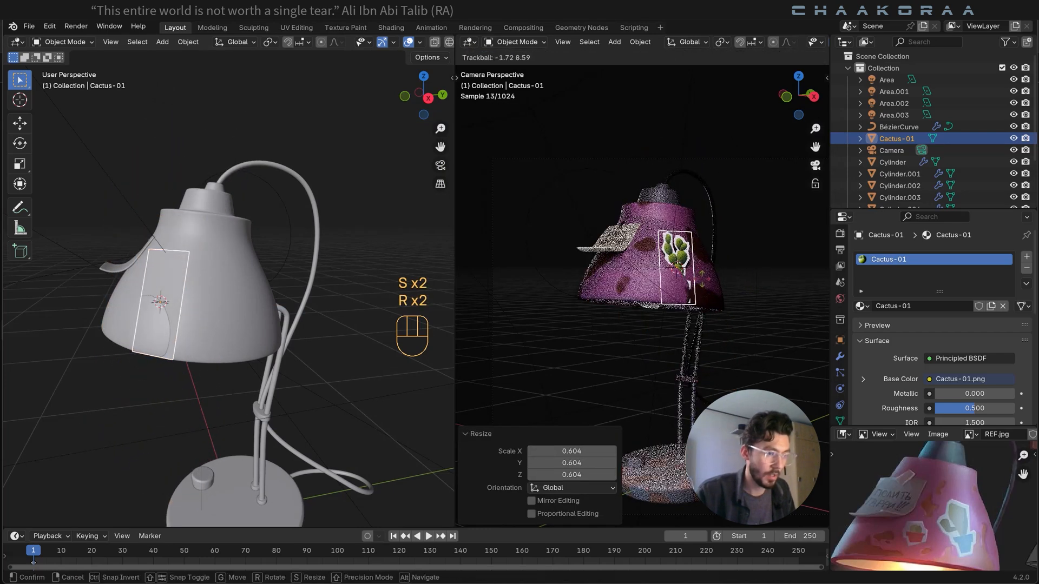
{"action": "left_click", "coordinate": [704, 275]}
{"action": "middle_click_drag", "start_coordinate": [245, 283], "coordinate": [149, 287]}
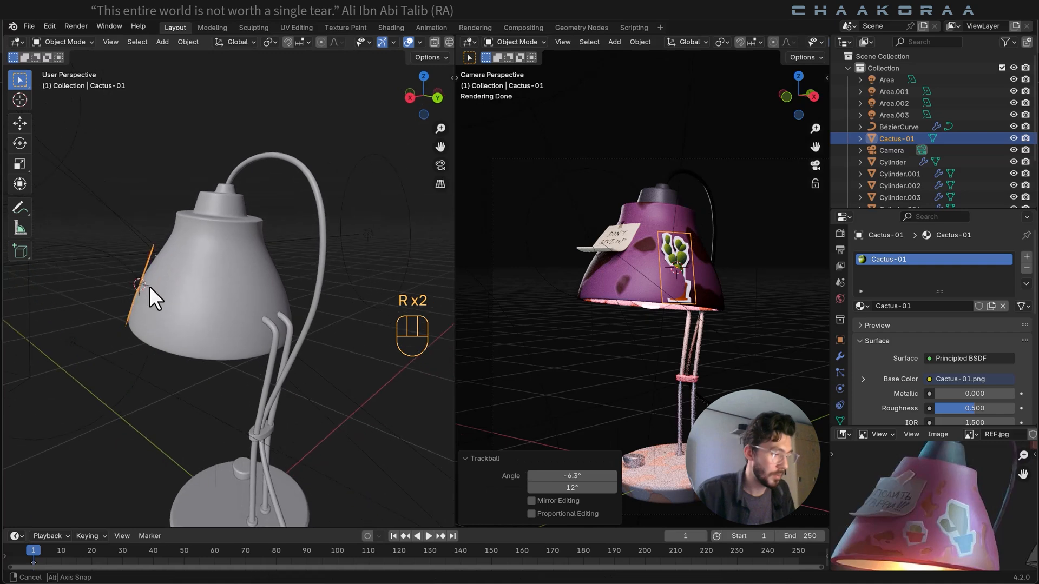
{"action": "key", "text": "g"}
{"action": "left_click", "coordinate": [200, 293]}
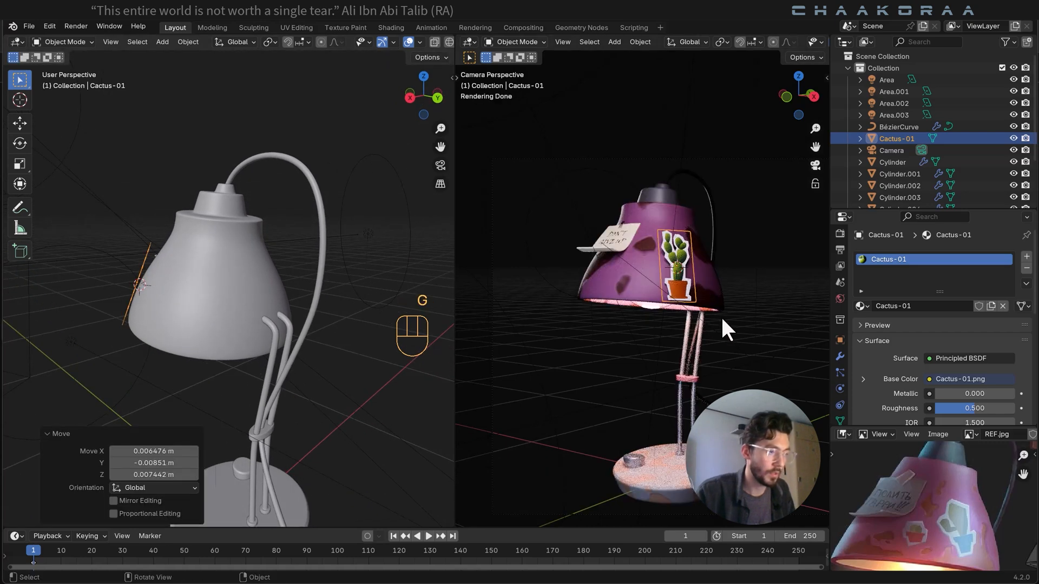
Move the cactus plane about 0.029 m up the lampshade and rotate it about 9.93° in the side view to follow the slope.
{"action": "key", "text": "g"}
{"action": "left_click", "coordinate": [700, 294]}
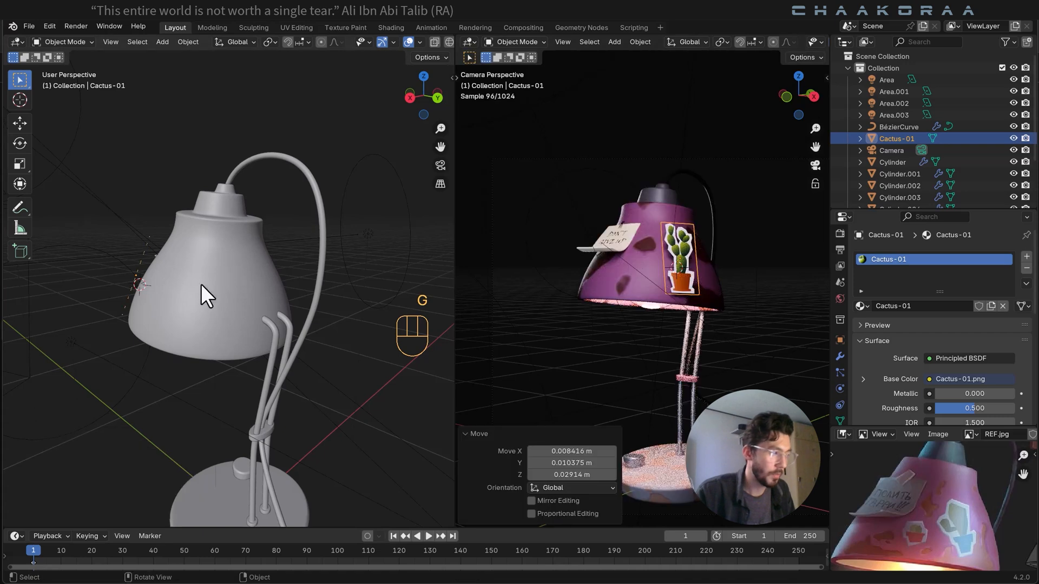
{"action": "middle_click_drag", "start_coordinate": [200, 283], "coordinate": [189, 258]}
{"action": "key", "text": "r"}
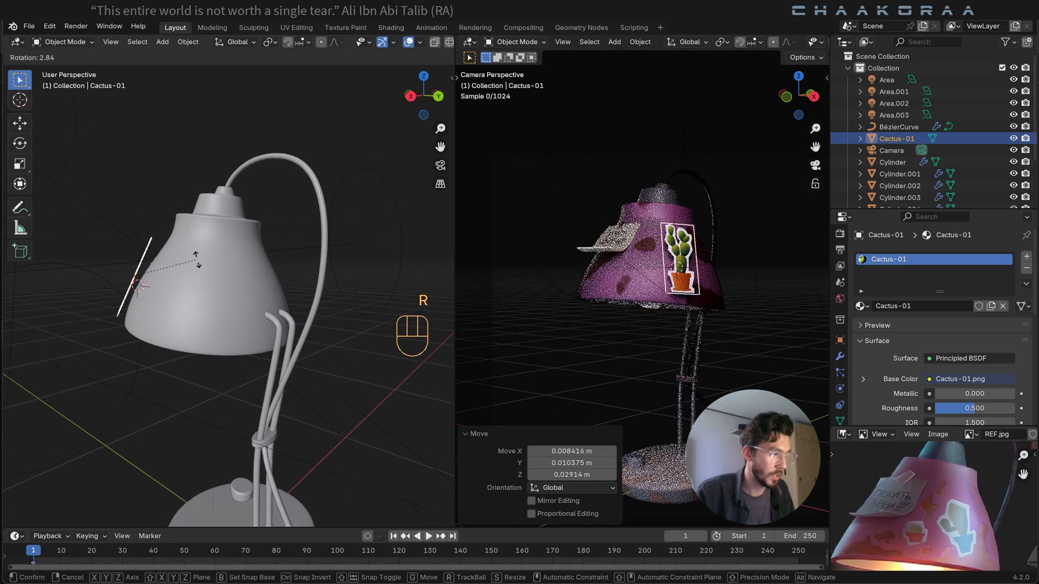
{"action": "left_click", "coordinate": [204, 273]}
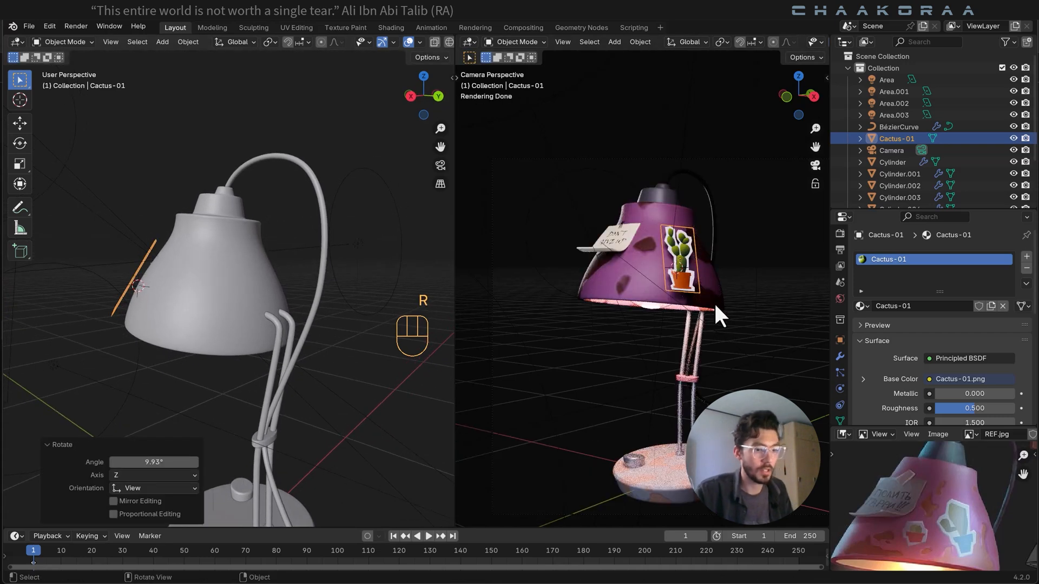
Enter Edit Mode on the cactus plane.
{"action": "scroll", "coordinate": [709, 282], "scroll_direction": "up", "scroll_amount": 3}
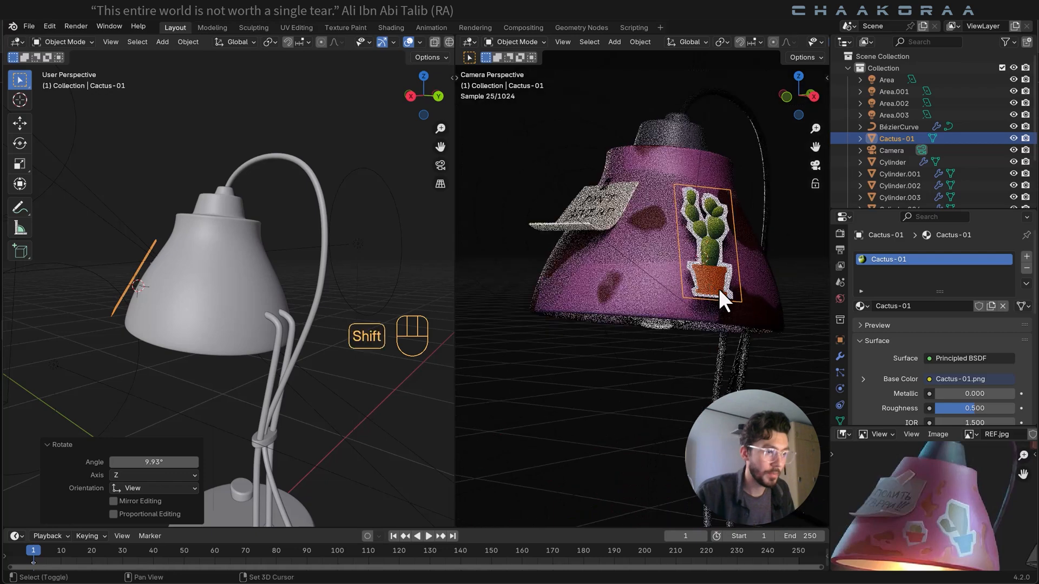
{"action": "middle_click_drag", "start_coordinate": [719, 287], "coordinate": [677, 304], "text": "shift"}
{"action": "scroll", "coordinate": [705, 288], "scroll_direction": "up", "scroll_amount": 1}
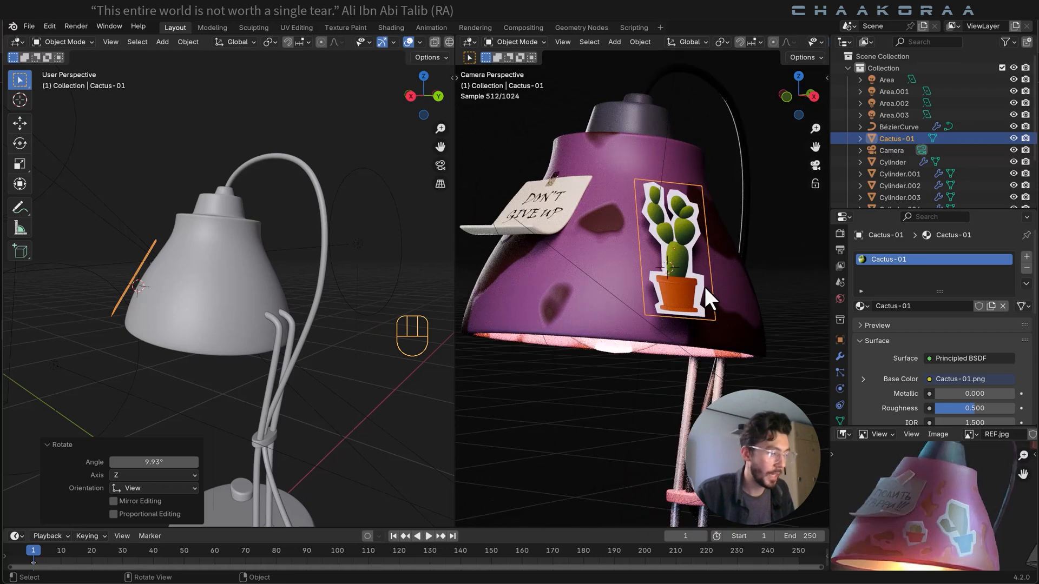
{"action": "key", "text": "Tab"}
{"action": "scroll", "coordinate": [694, 252], "scroll_direction": "up", "scroll_amount": 2}
{"action": "middle_click_drag", "start_coordinate": [694, 252], "coordinate": [667, 264], "text": "shift"}
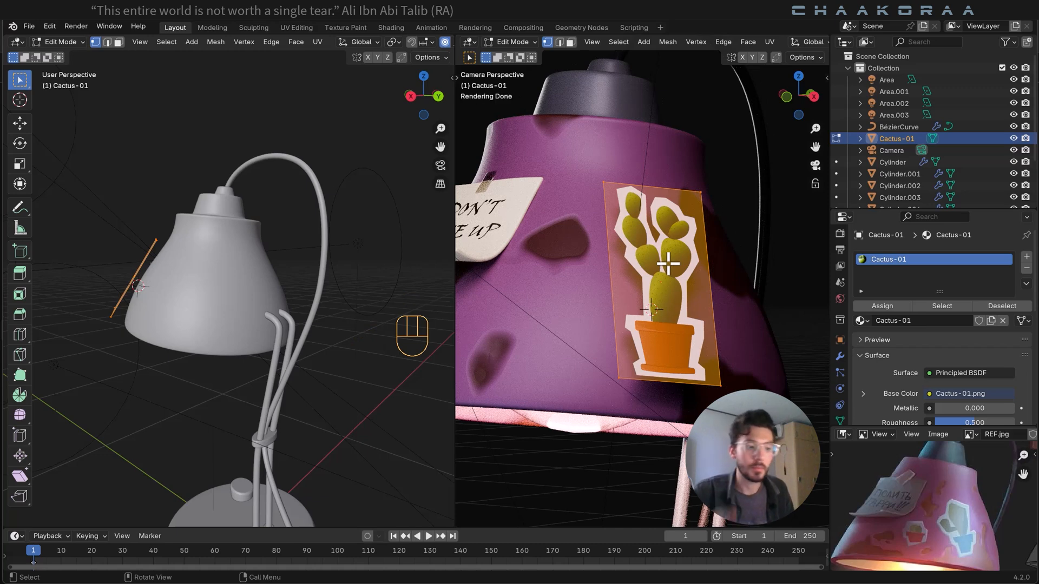
{"action": "left_click", "coordinate": [839, 355]}
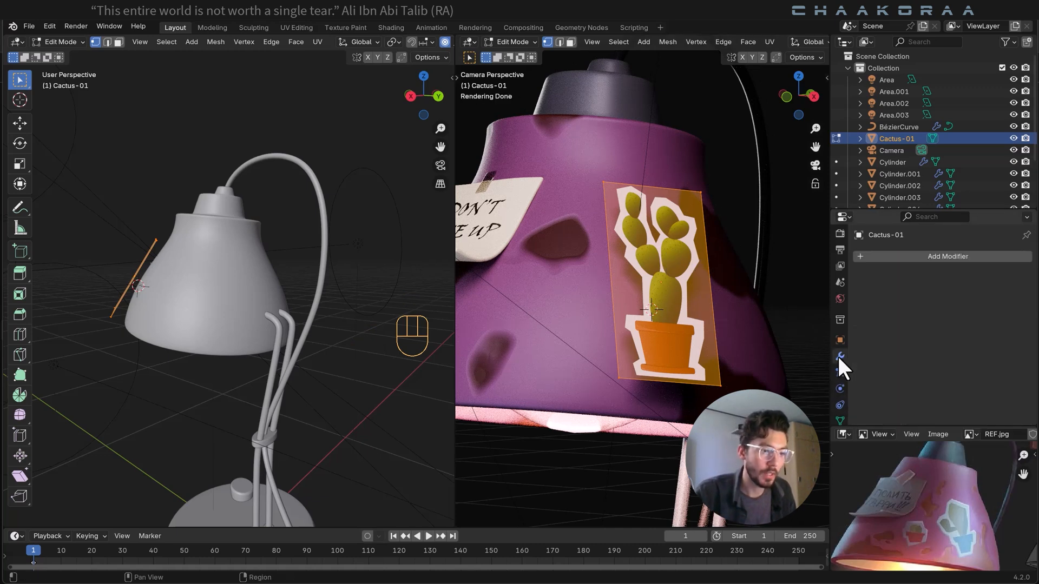
{"action": "left_click", "coordinate": [875, 256]}
{"action": "mouse_move", "coordinate": [833, 313]}
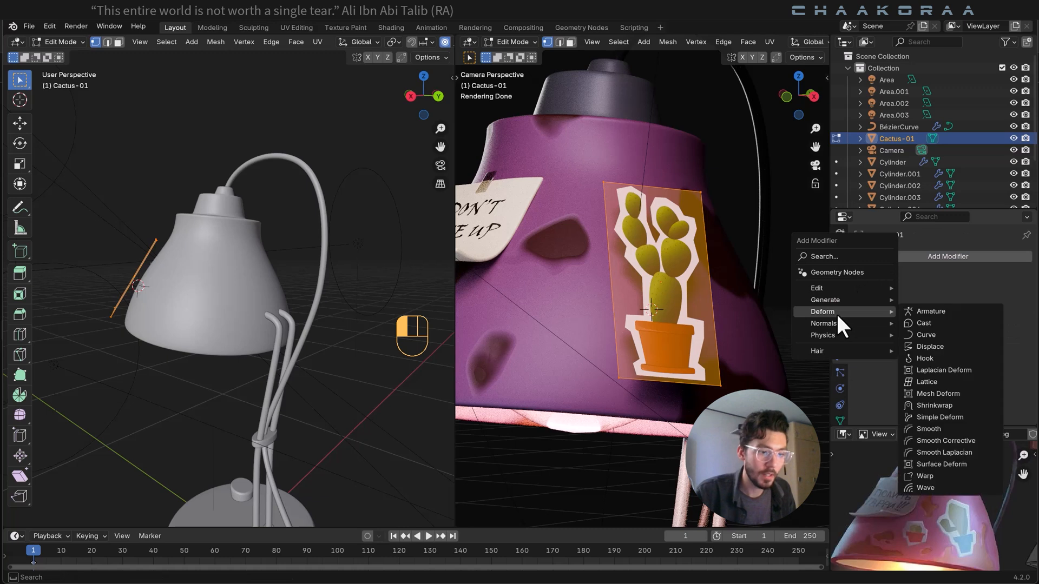
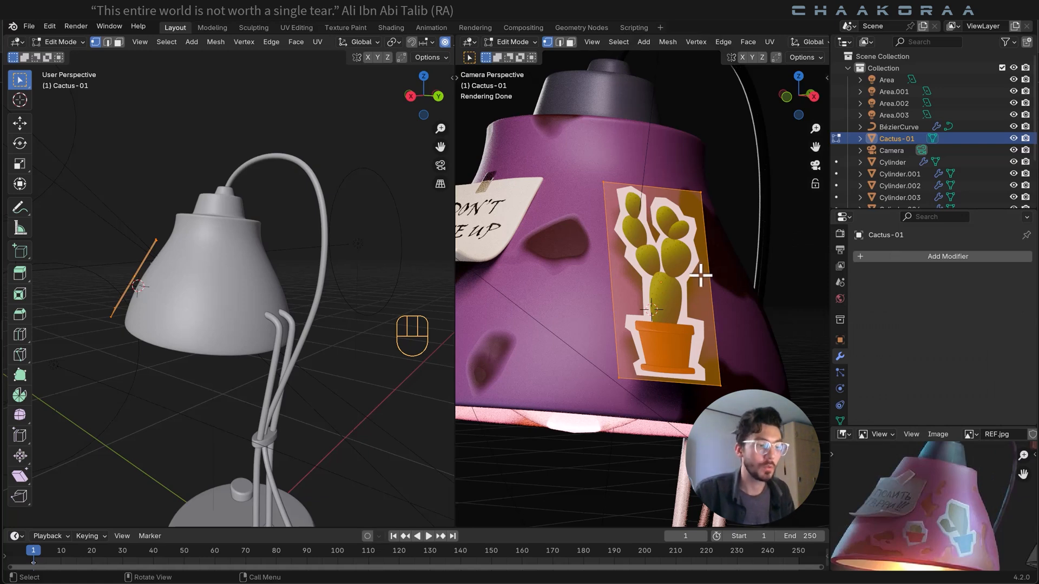
{"action": "left_click_drag", "start_coordinate": [777, 178], "coordinate": [534, 451]}
Add four evenly spaced loop cuts running lengthwise along the cactus plane, without sliding them.
{"action": "key", "text": "ctrl"}
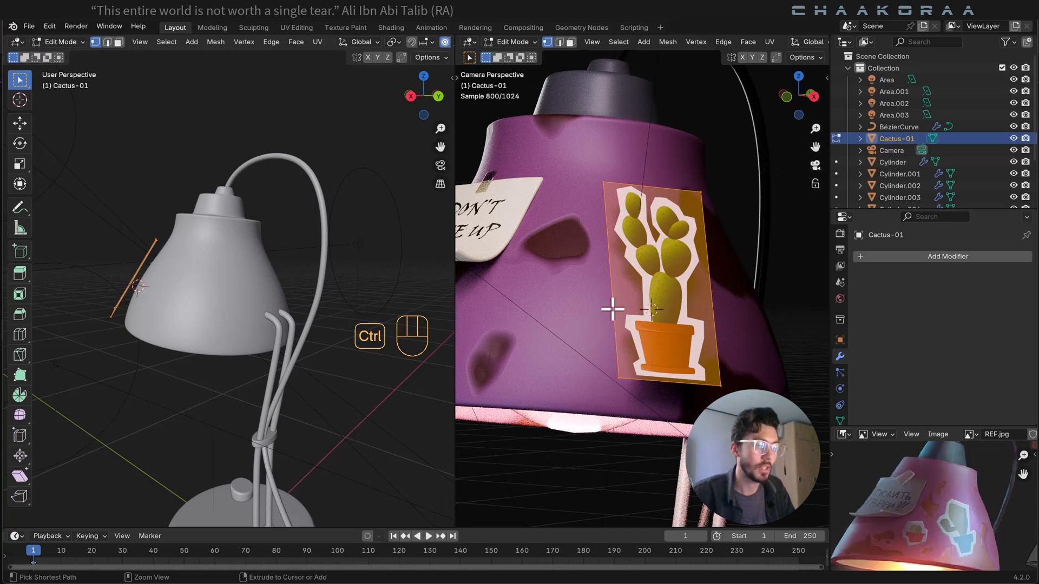
{"action": "key", "text": "ctrl+r"}
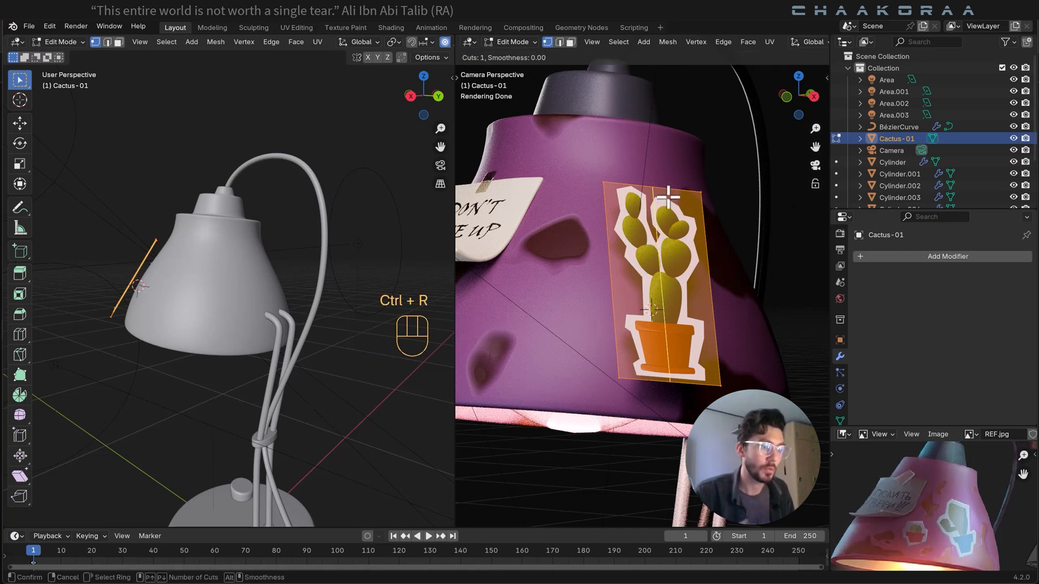
{"action": "scroll", "coordinate": [668, 198], "scroll_direction": "up", "scroll_amount": 2}
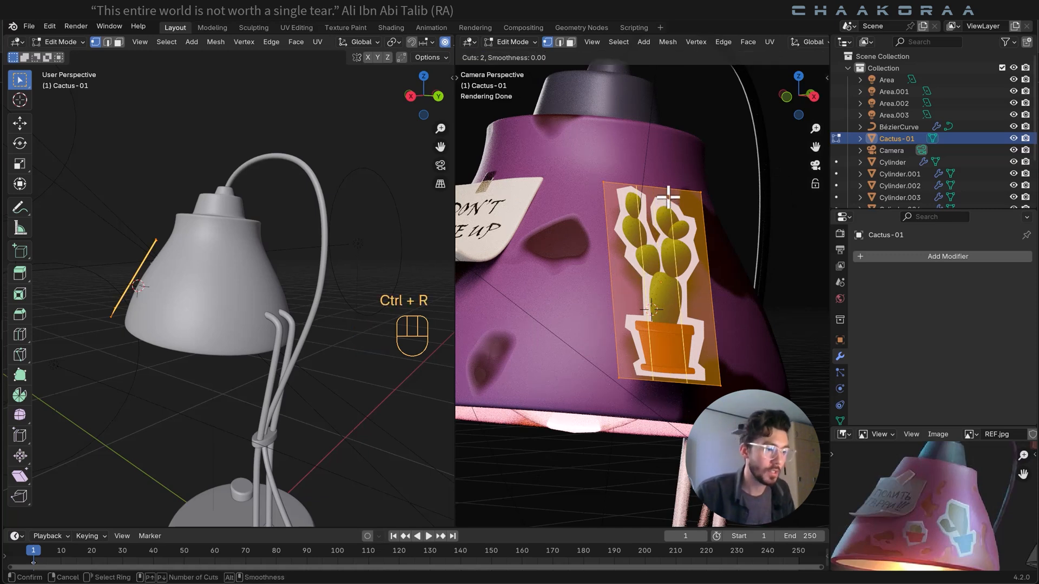
{"action": "scroll", "coordinate": [668, 197], "scroll_direction": "up", "scroll_amount": 1}
{"action": "left_click", "coordinate": [668, 198]}
{"action": "right_click", "coordinate": [668, 197]}
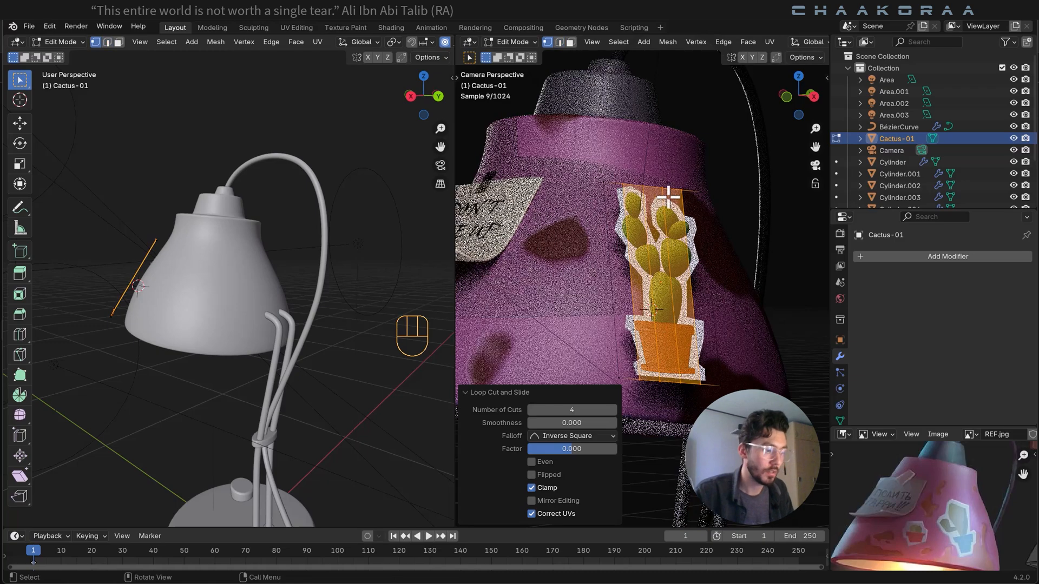
Add eight evenly spaced loop cuts across the height of the cactus plane.
{"action": "key", "text": "ctrl+r"}
{"action": "scroll", "coordinate": [680, 252], "scroll_direction": "up", "scroll_amount": 4}
{"action": "scroll", "coordinate": [680, 252], "scroll_direction": "up", "scroll_amount": 1}
{"action": "left_click", "coordinate": [680, 252]}
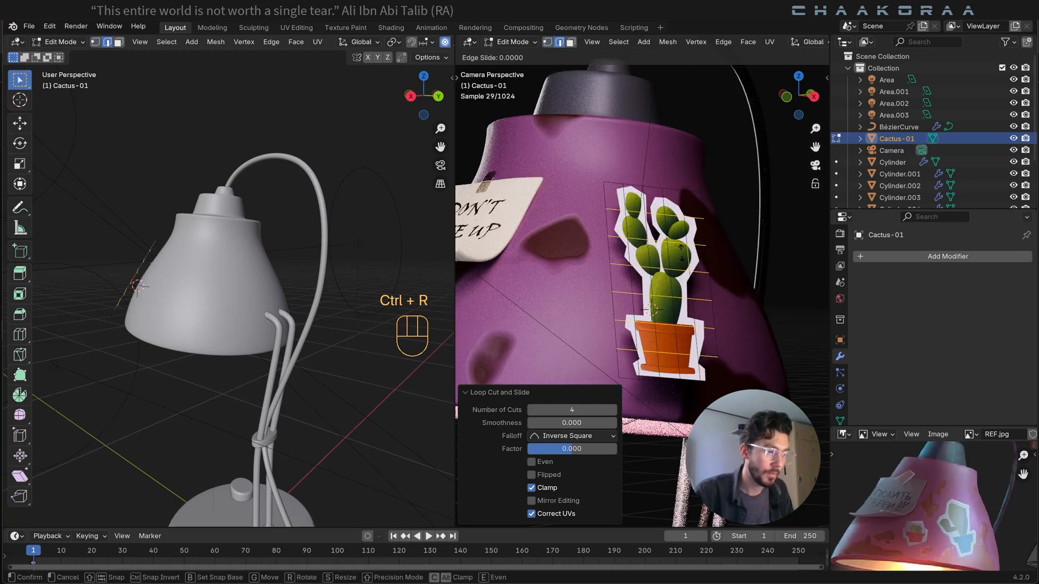
{"action": "right_click", "coordinate": [638, 370]}
{"action": "left_click", "coordinate": [612, 409]}
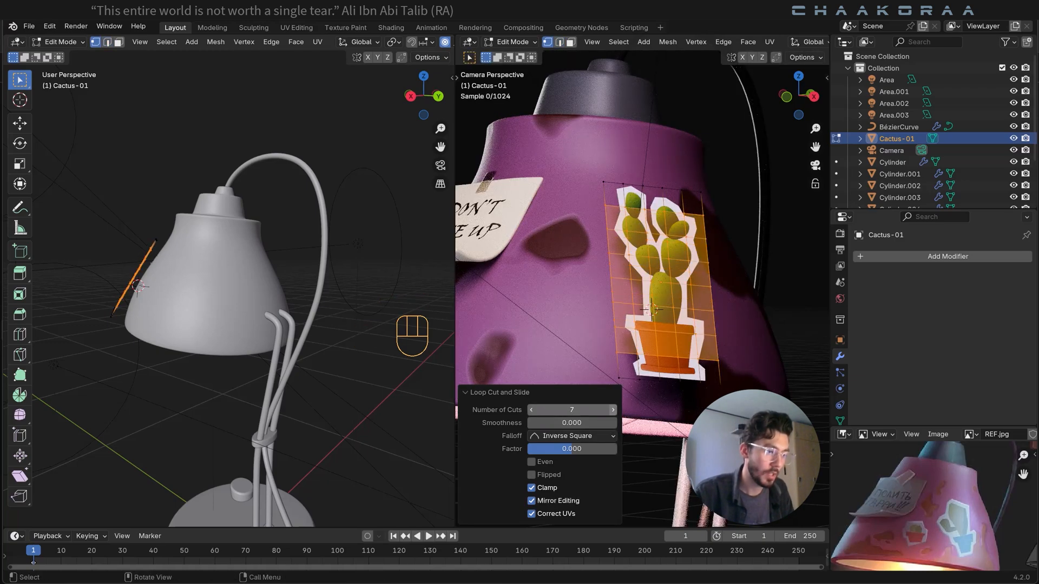
{"action": "left_click", "coordinate": [612, 410]}
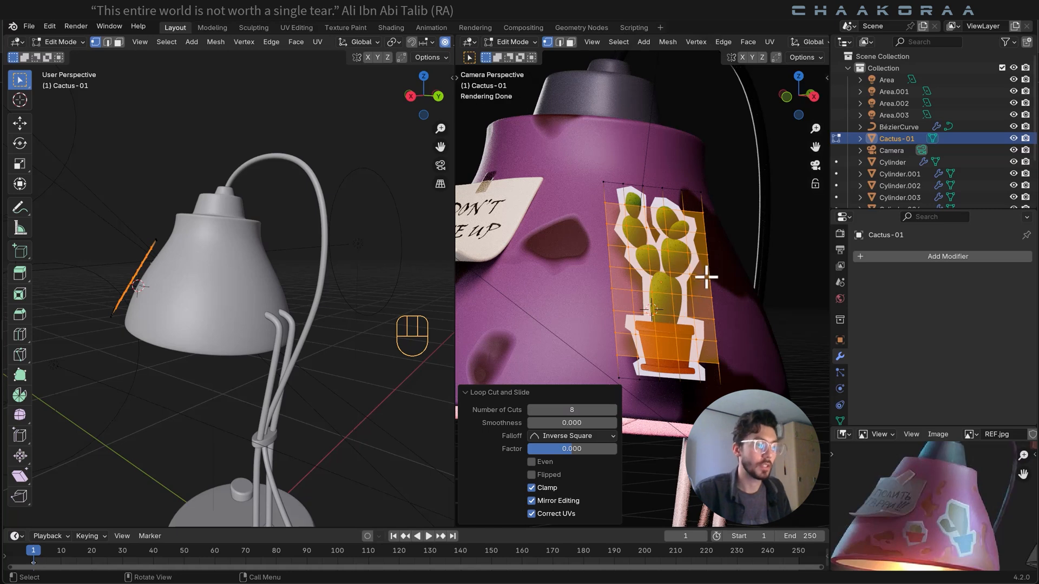
Return to Object Mode and add a Shrinkwrap modifier to the cactus plane with the lampshade, Cylinder.001, as its target.
{"action": "key", "text": "Tab"}
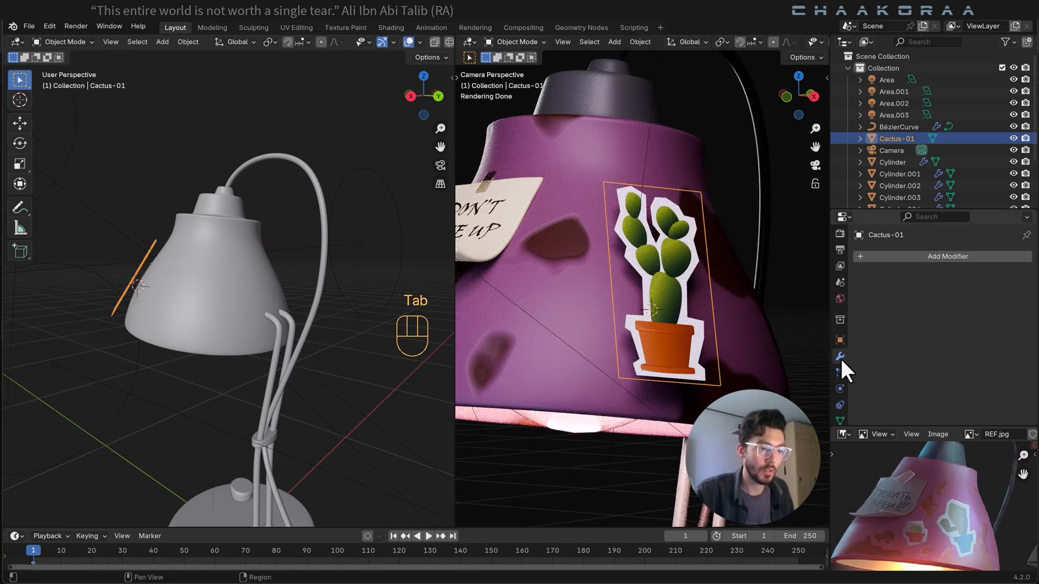
{"action": "left_click", "coordinate": [917, 256]}
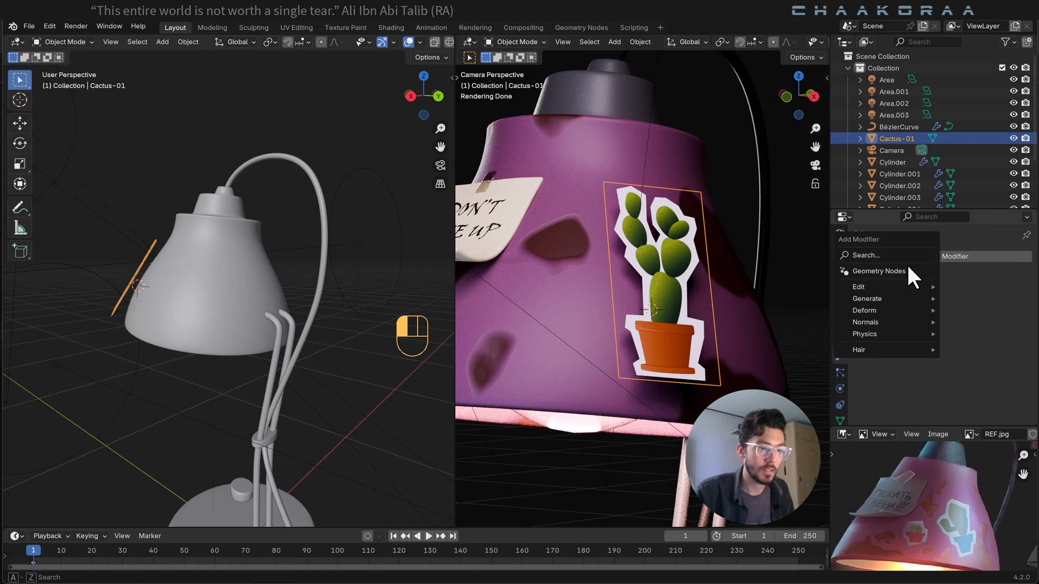
{"action": "mouse_move", "coordinate": [883, 312]}
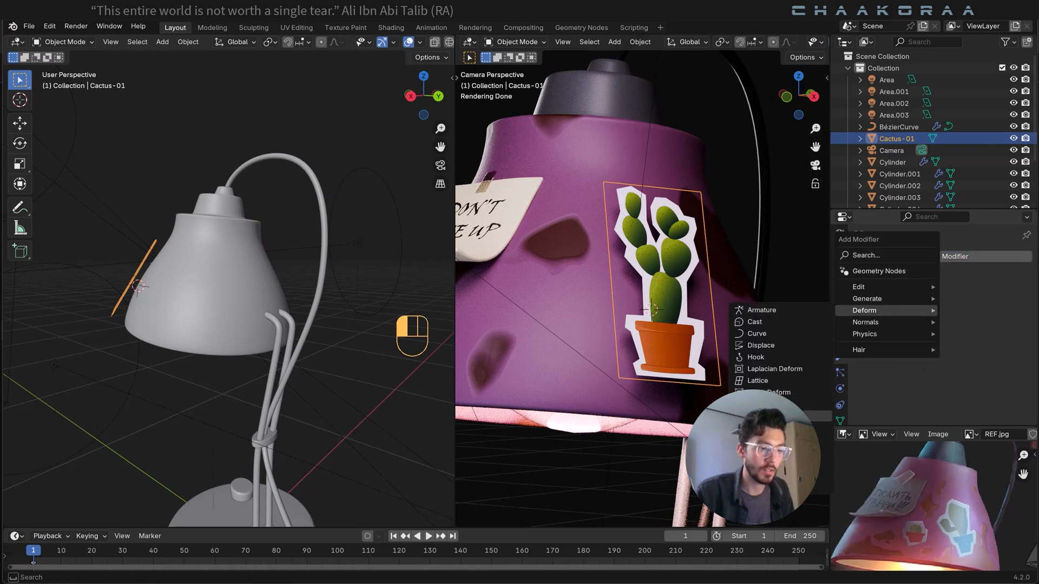
{"action": "left_click", "coordinate": [784, 404]}
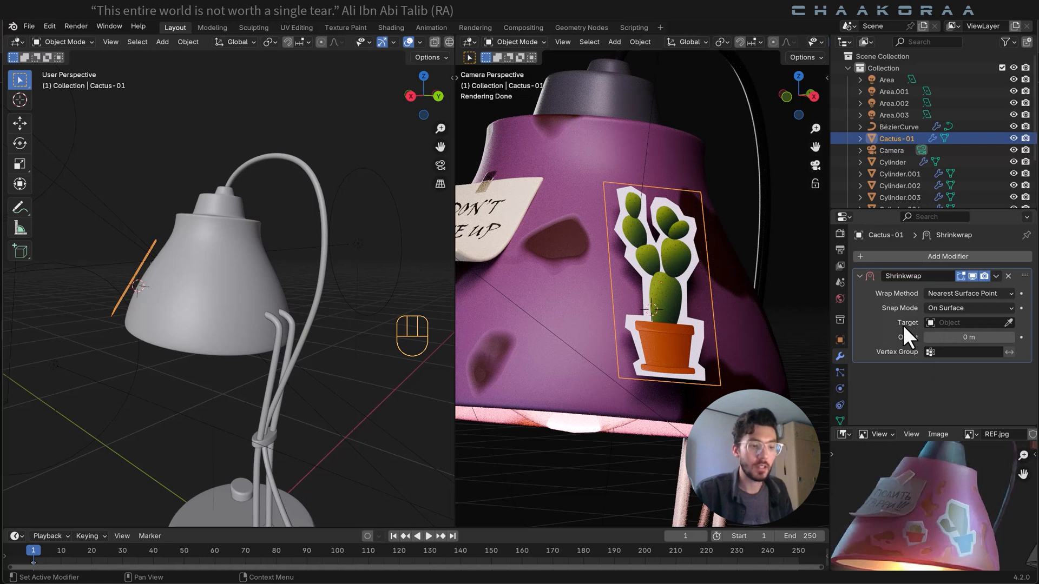
{"action": "left_click", "coordinate": [1007, 323]}
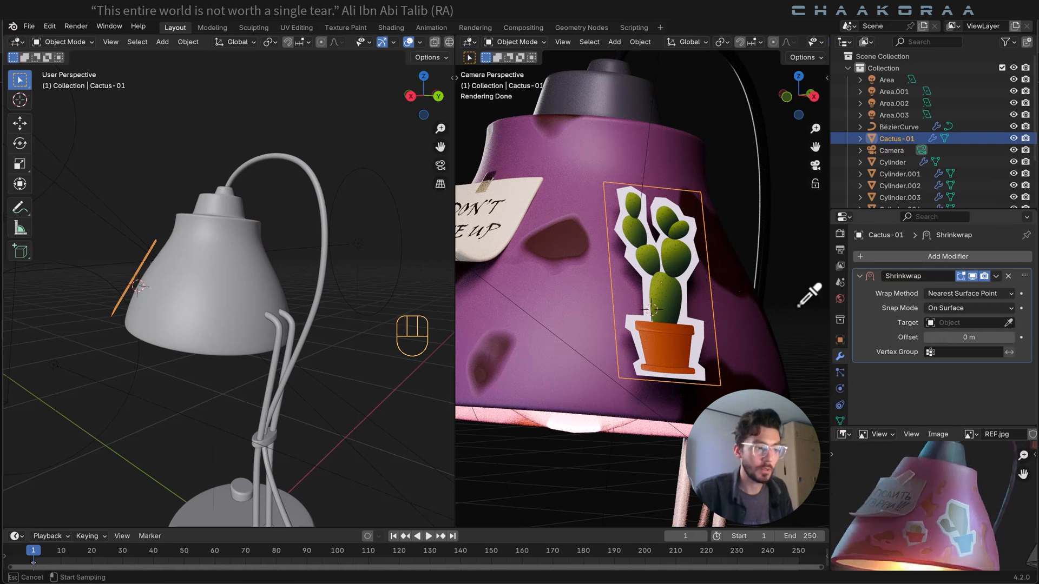
{"action": "left_click", "coordinate": [575, 308]}
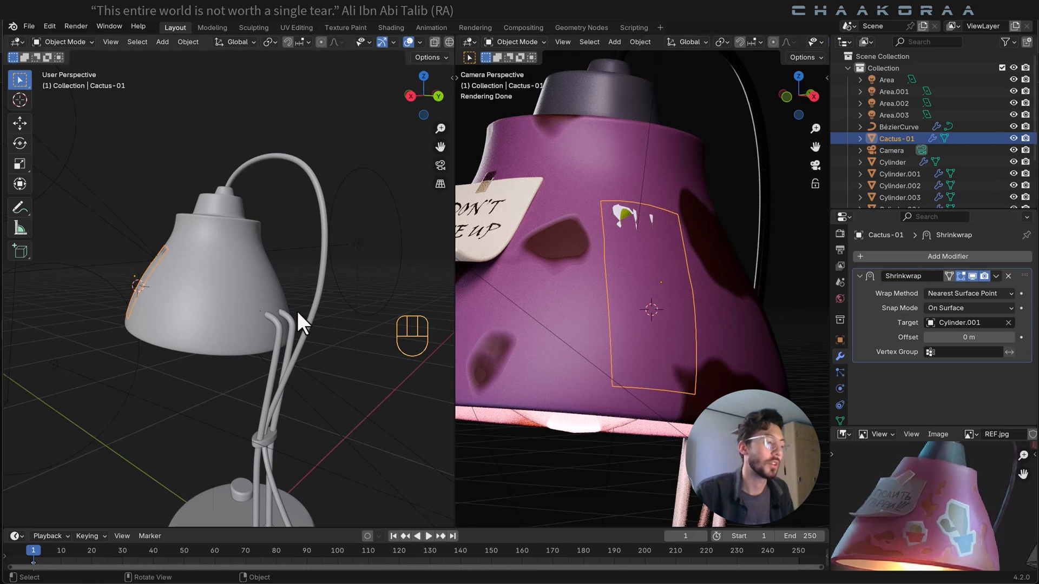
Set the Shrinkwrap offset to 0.001 m so the cactus sticker sits just above the lampshade surface.
{"action": "scroll", "coordinate": [133, 275], "scroll_direction": "up", "scroll_amount": 4}
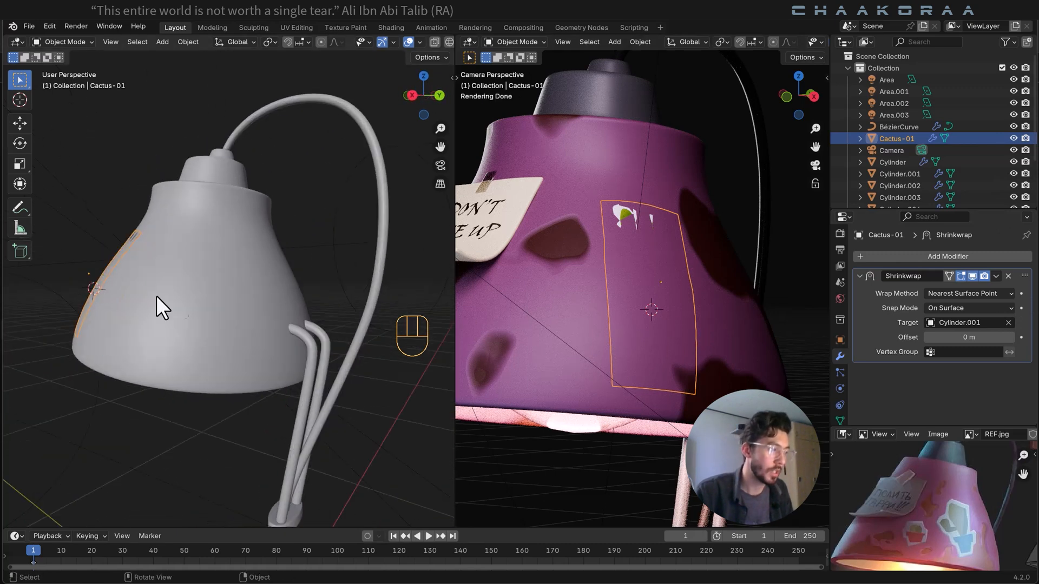
{"action": "scroll", "coordinate": [157, 296], "scroll_direction": "up", "scroll_amount": 3}
{"action": "middle_click_drag", "start_coordinate": [73, 297], "coordinate": [283, 278], "text": "shift"}
{"action": "scroll", "coordinate": [285, 278], "scroll_direction": "up", "scroll_amount": 1}
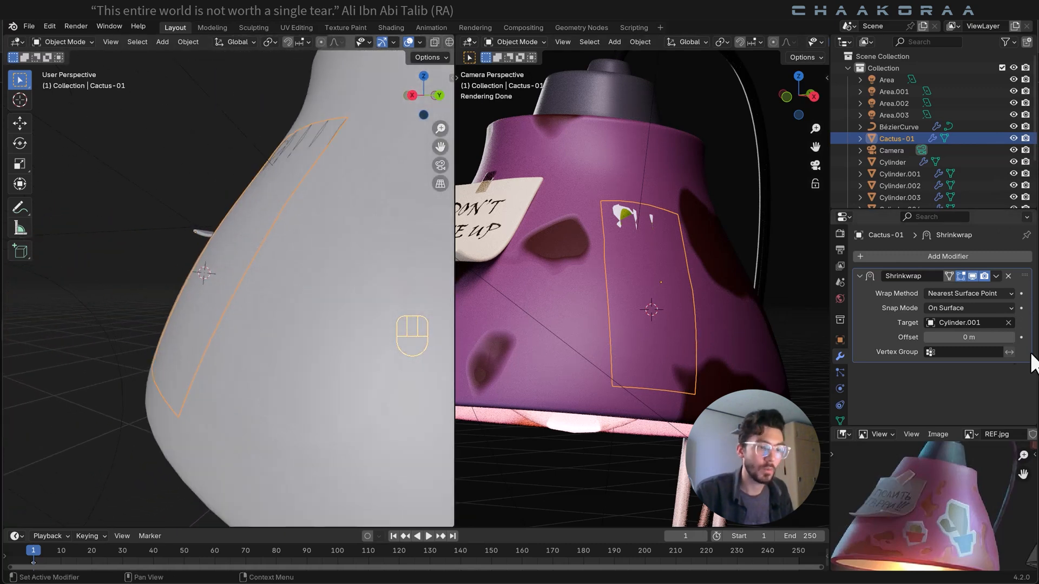
{"action": "mouse_move", "coordinate": [955, 337]}
{"action": "left_mouse_down", "text": "shift"}
{"action": "mouse_move", "coordinate": [968, 337]}
{"action": "mouse_move", "coordinate": [945, 337]}
{"action": "mouse_move", "coordinate": [957, 337]}
{"action": "left_mouse_up", "text": "shift"}
{"action": "middle_click_drag", "start_coordinate": [251, 310], "coordinate": [290, 310]}
{"action": "scroll", "coordinate": [671, 310], "scroll_direction": "down", "scroll_amount": 2}
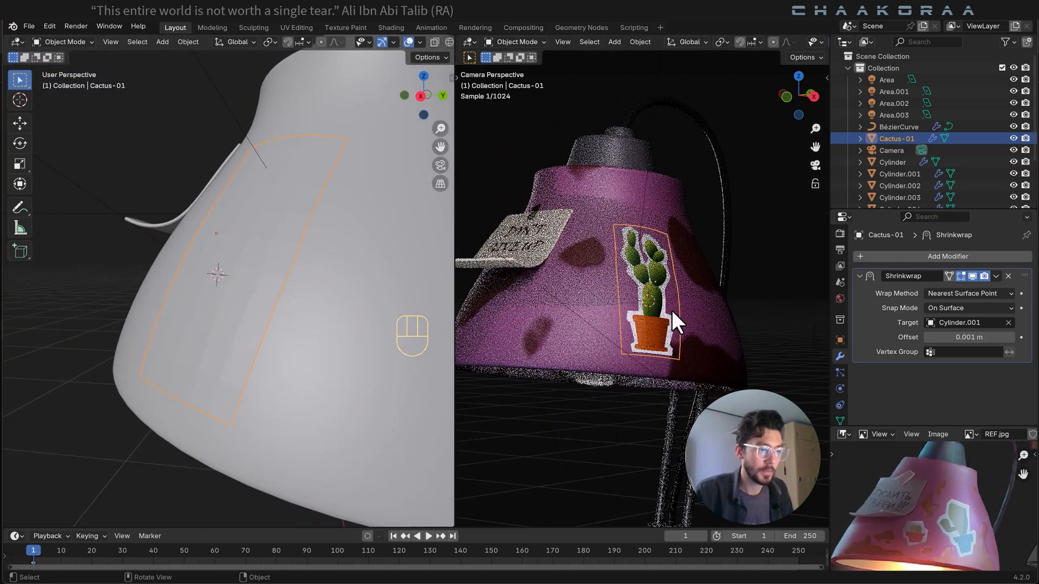
Switch to the Shading workspace with a rendered preview and move the Cactus-01.png texture node clear of the Principled BSDF.
{"action": "left_click", "coordinate": [391, 28]}
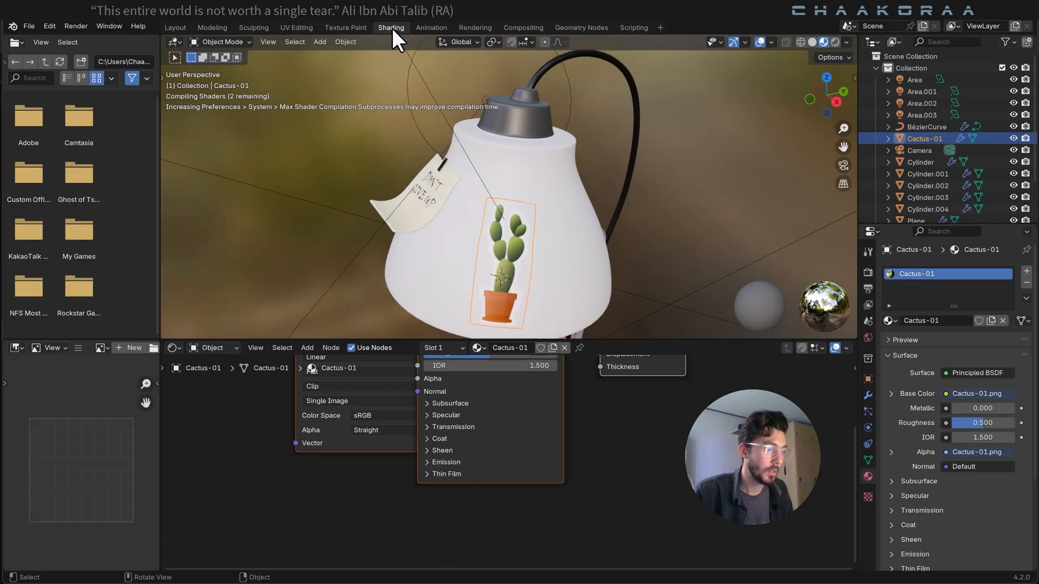
{"action": "left_click", "coordinate": [837, 43]}
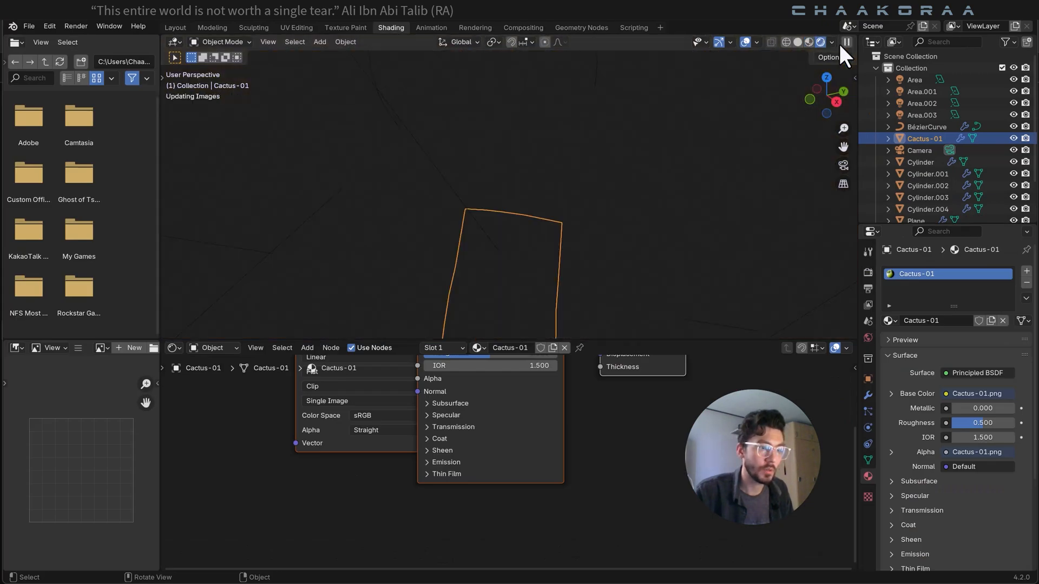
{"action": "scroll", "coordinate": [624, 223], "scroll_direction": "up", "scroll_amount": 3}
{"action": "middle_click_drag", "start_coordinate": [564, 258], "coordinate": [591, 157]}
{"action": "middle_click_drag", "start_coordinate": [579, 421], "coordinate": [659, 492]}
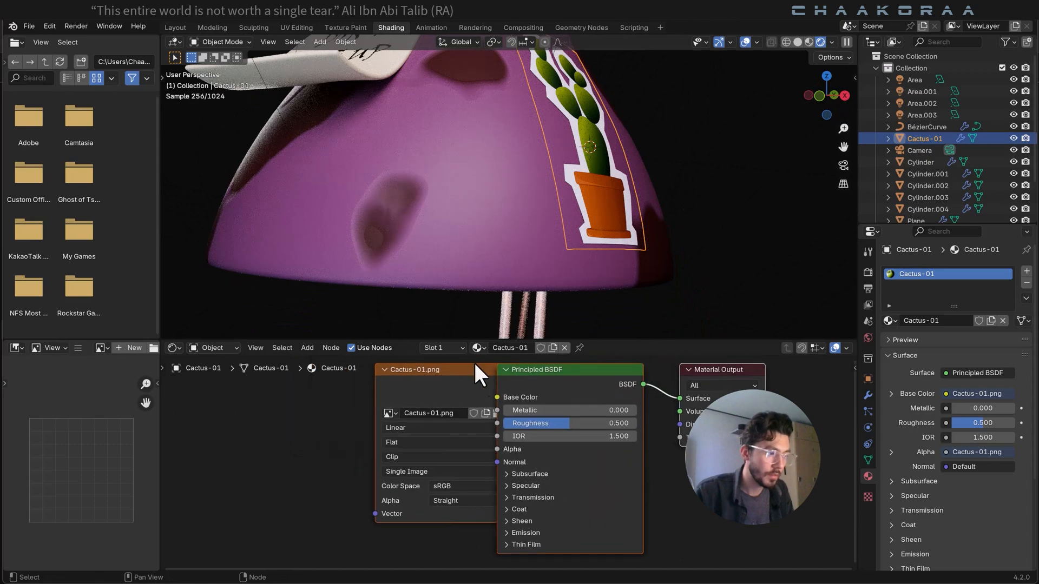
{"action": "left_click_drag", "start_coordinate": [481, 369], "coordinate": [332, 396]}
{"action": "scroll", "coordinate": [630, 158], "scroll_direction": "up", "scroll_amount": 2}
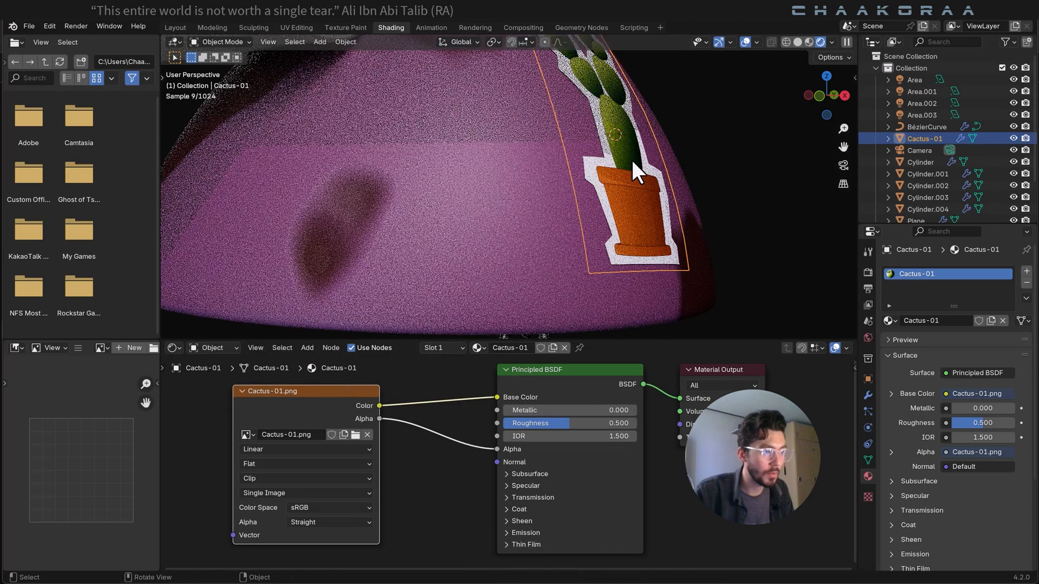
{"action": "middle_click_drag", "start_coordinate": [631, 158], "coordinate": [615, 194], "text": "shift"}
{"action": "scroll", "coordinate": [617, 208], "scroll_direction": "up", "scroll_amount": 1}
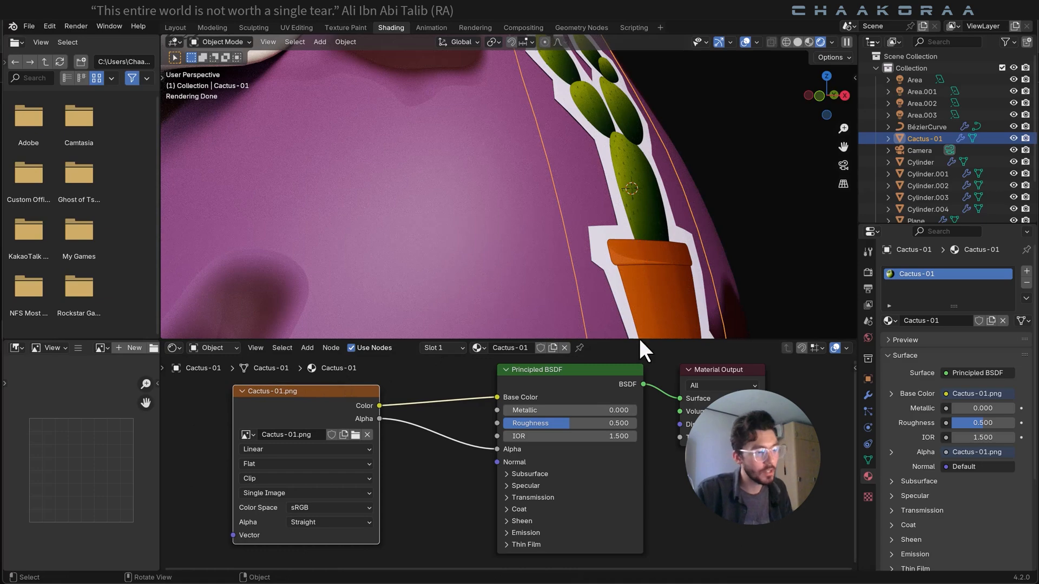
Set the Cactus-01 material's roughness to 0.180, its sheen weight to 0.909 and its sheen roughness to 0.615.
{"action": "left_click_drag", "start_coordinate": [565, 423], "coordinate": [550, 423]}
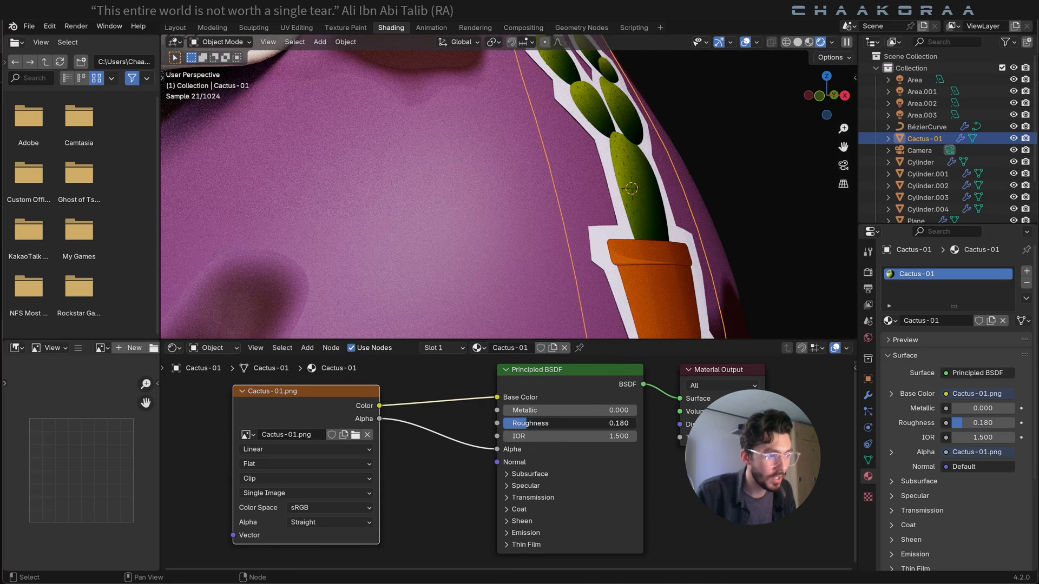
{"action": "middle_click_drag", "start_coordinate": [585, 508], "coordinate": [617, 448]}
{"action": "left_click", "coordinate": [547, 462]}
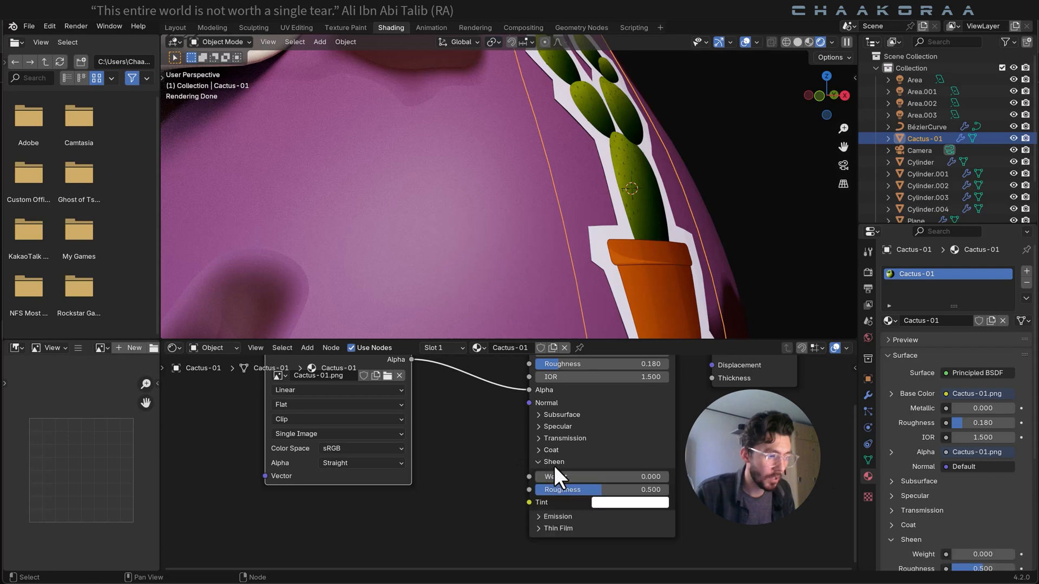
{"action": "left_click_drag", "start_coordinate": [570, 478], "coordinate": [682, 478]}
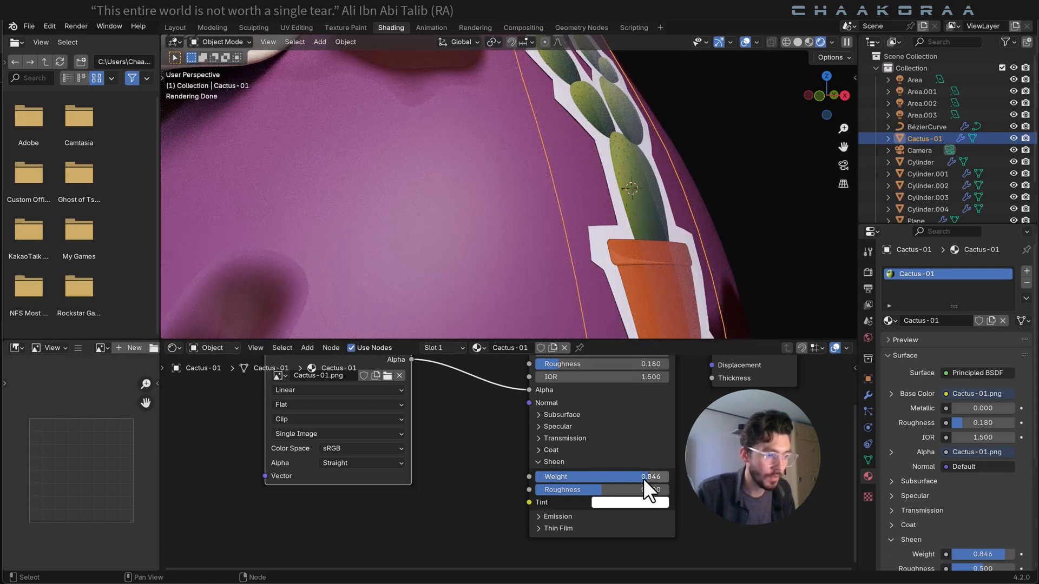
{"action": "left_click_drag", "start_coordinate": [682, 479], "coordinate": [689, 479]}
{"action": "scroll", "coordinate": [609, 227], "scroll_direction": "down", "scroll_amount": 4}
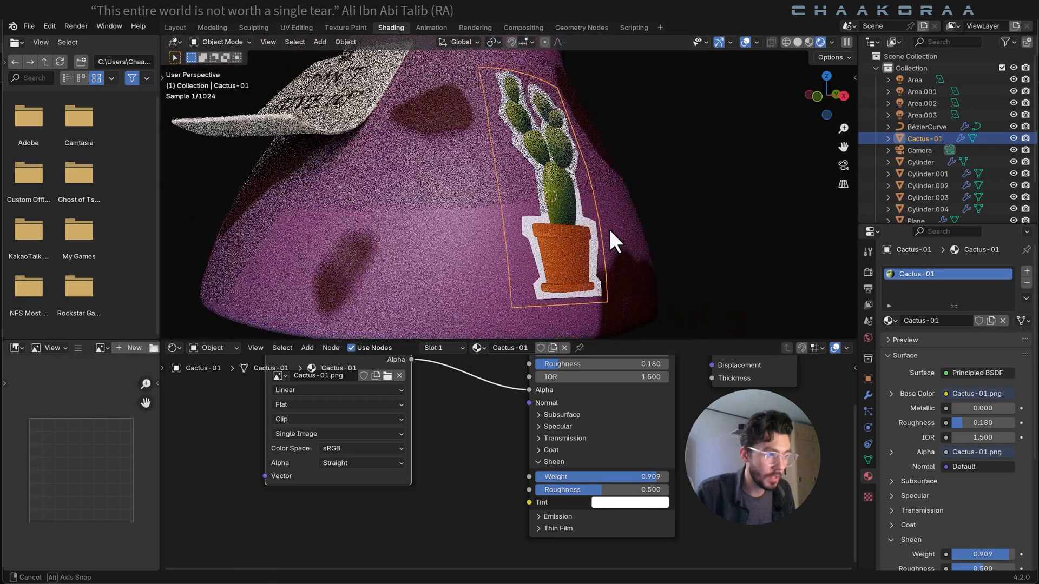
{"action": "left_click_drag", "start_coordinate": [600, 490], "coordinate": [616, 490]}
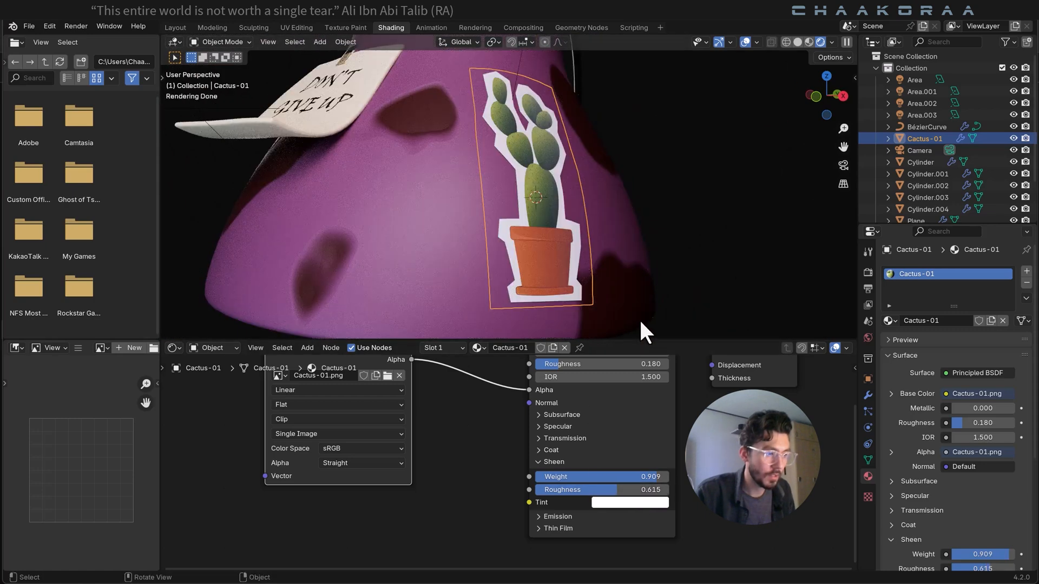
Deselect the cactus, return to the Layout workspace and place the 3D cursor on the lampshade between the lower dark spot and the cactus sticker.
{"action": "middle_click_drag", "start_coordinate": [638, 318], "coordinate": [651, 230]}
{"action": "left_click", "coordinate": [666, 220]}
{"action": "left_click", "coordinate": [179, 27]}
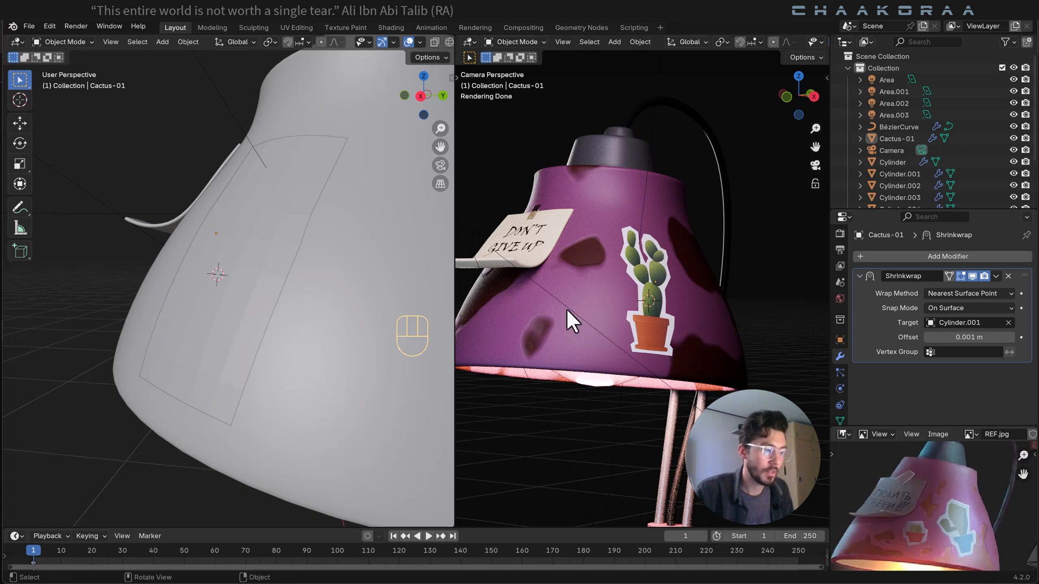
{"action": "key", "text": "shift"}
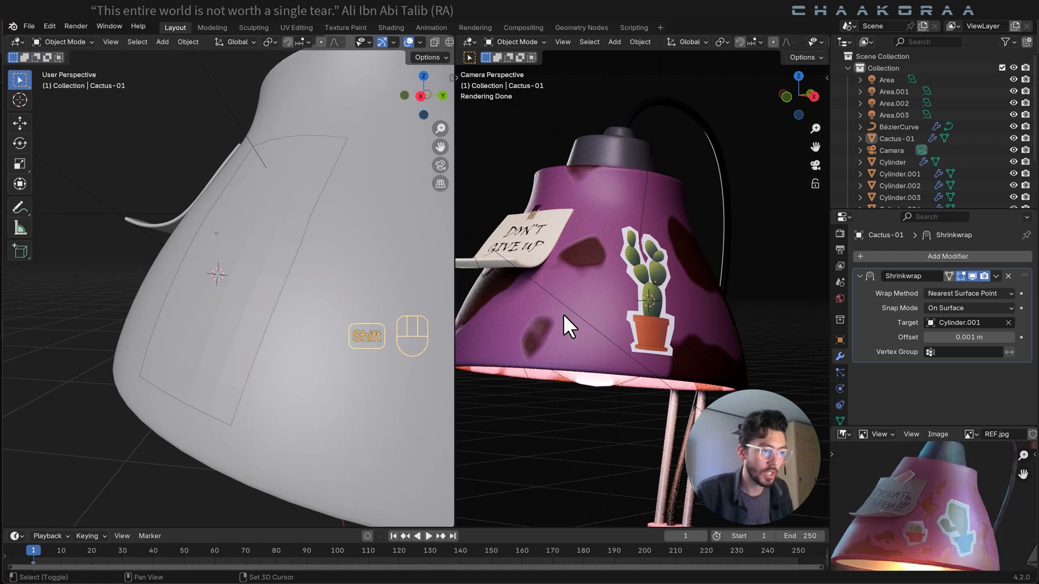
{"action": "right_click", "coordinate": [563, 314], "text": "shift"}
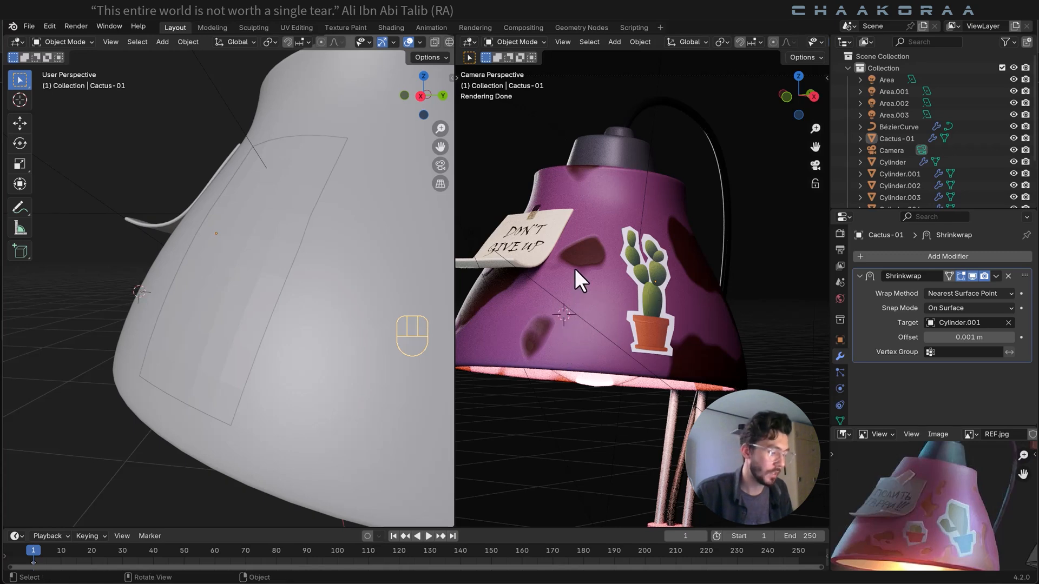
Add the Cactus-02.png image to the scene as a mesh plane at the 3D cursor.
{"action": "key", "text": "shift+a"}
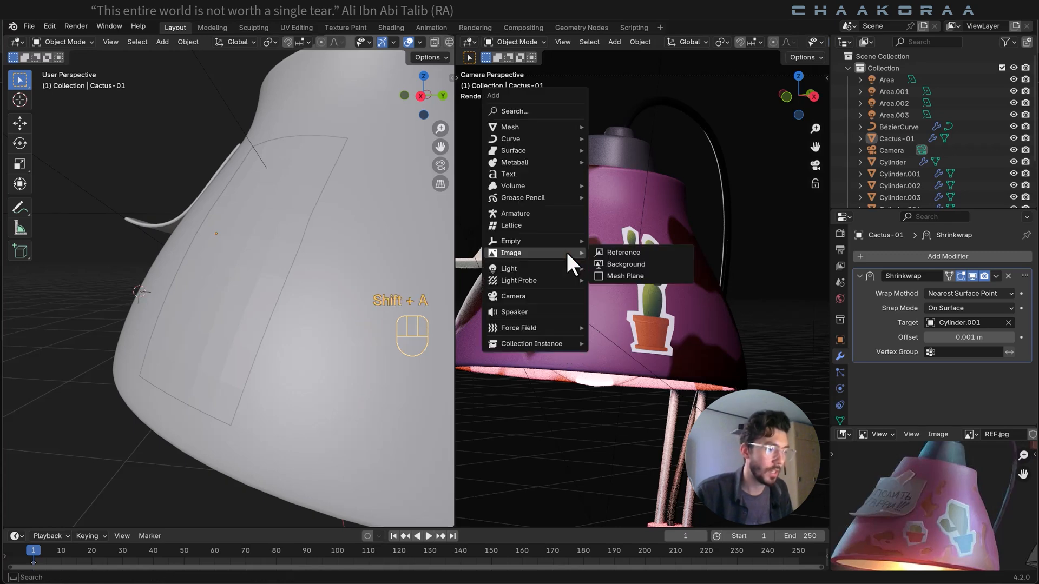
{"action": "left_click", "coordinate": [657, 275]}
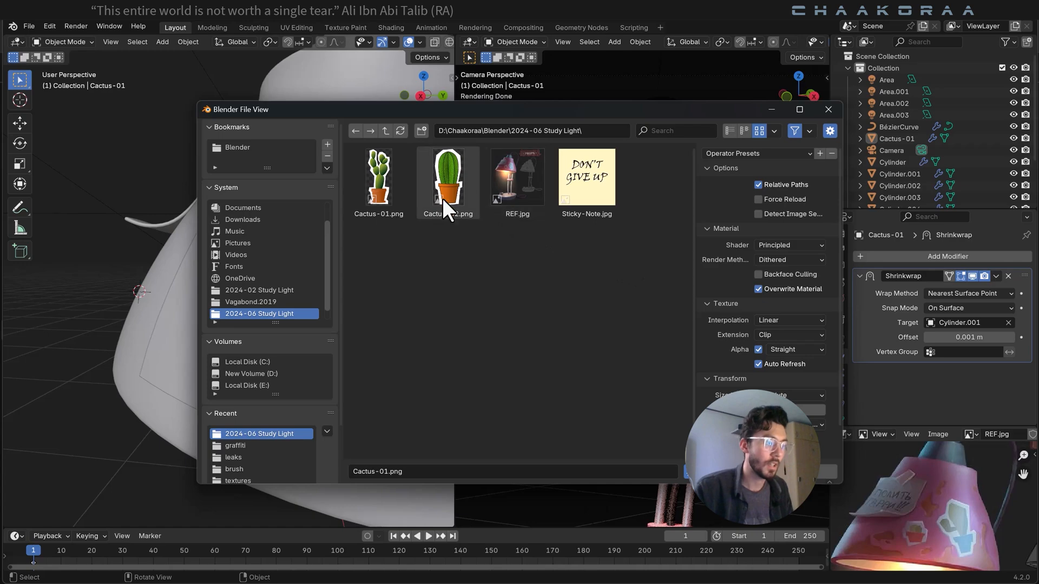
{"action": "left_click", "coordinate": [440, 177]}
{"action": "double_click", "coordinate": [440, 177]}
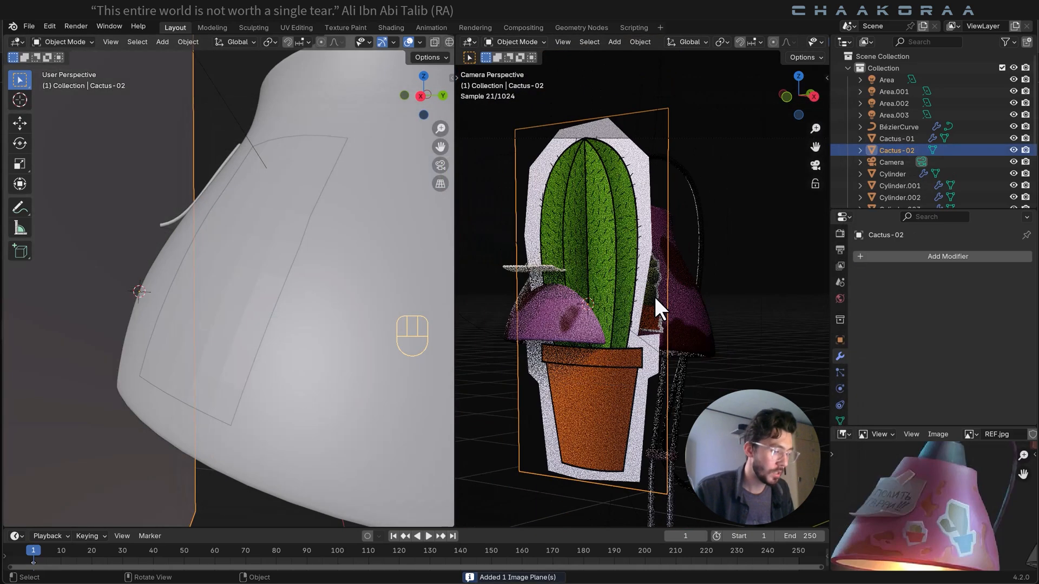
Trackball-rotate the Cactus-02 plane to face the camera, about -13.8° and 39°, and scale it to about 0.495.
{"action": "key", "text": "r"}
{"action": "key", "text": "r"}
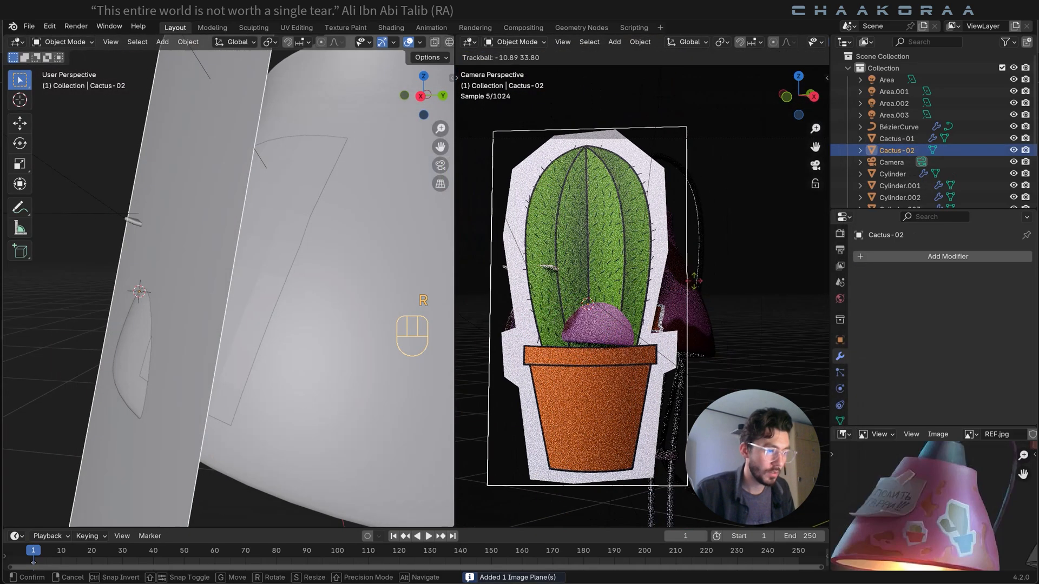
{"action": "left_click", "coordinate": [698, 279]}
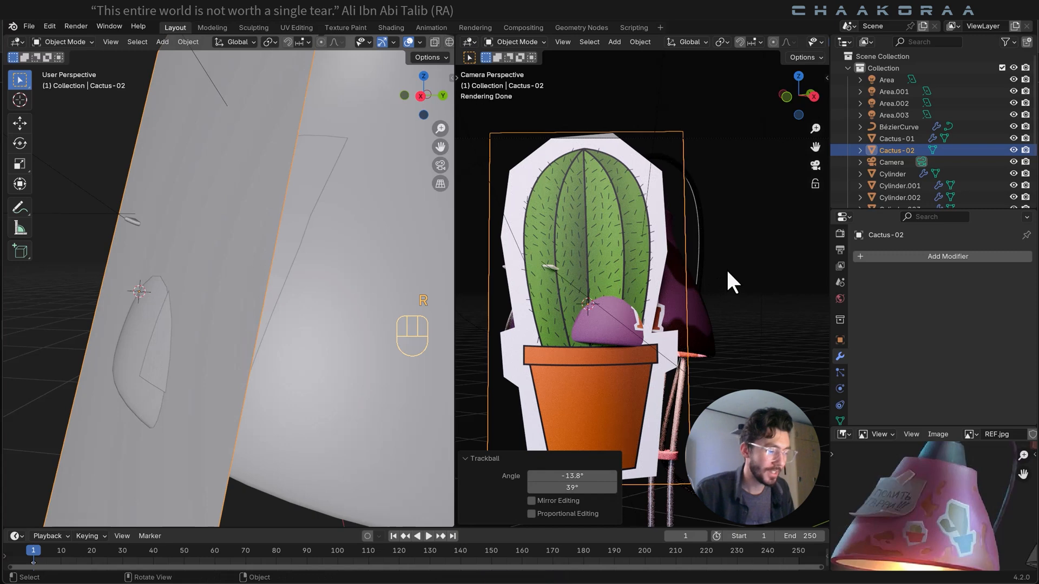
{"action": "key", "text": "s"}
{"action": "key", "text": "s"}
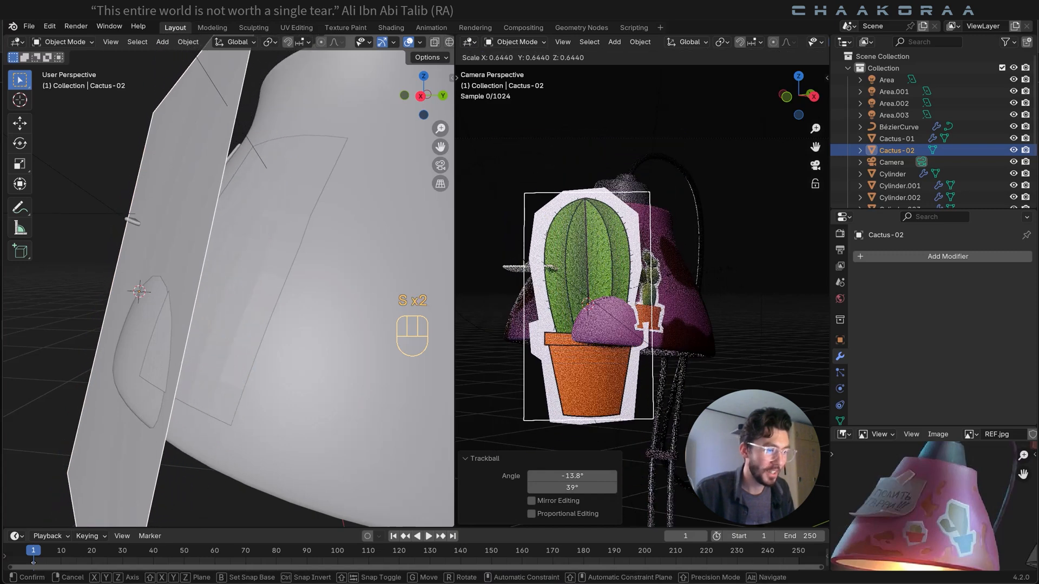
{"action": "left_click", "coordinate": [634, 291]}
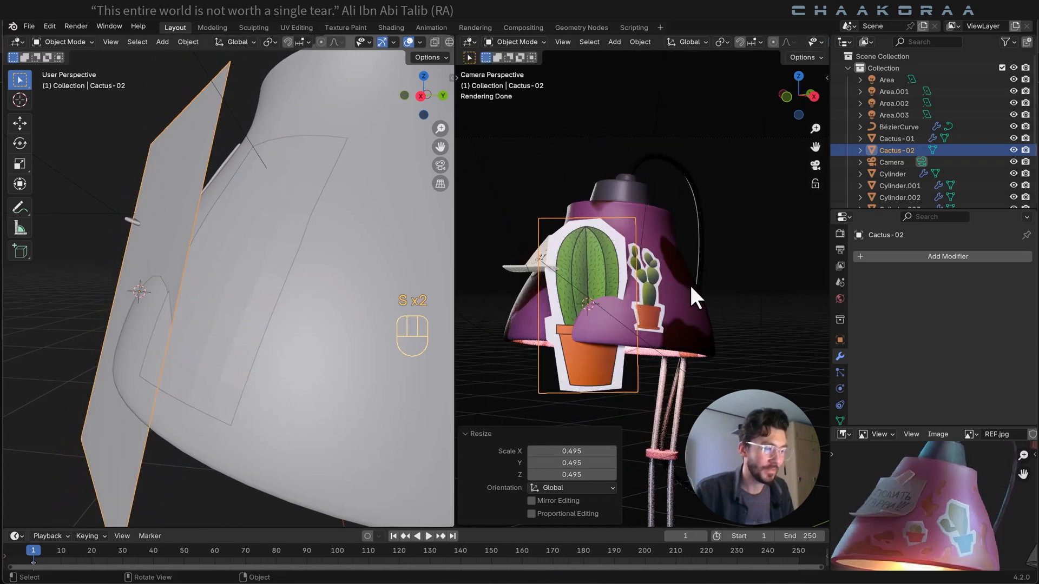
Tilt the Cactus-02 plane along the lampshade's slope with a trackball rotation of about -8.59° and scale it by about 0.663.
{"action": "key", "text": "r"}
{"action": "key", "text": "r"}
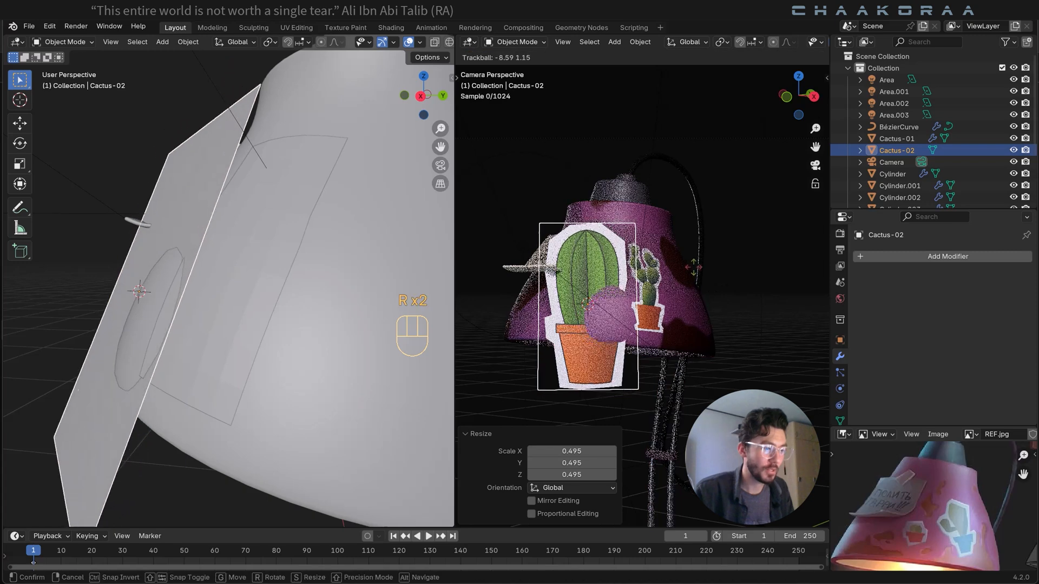
{"action": "left_click", "coordinate": [694, 262]}
{"action": "key", "text": "s"}
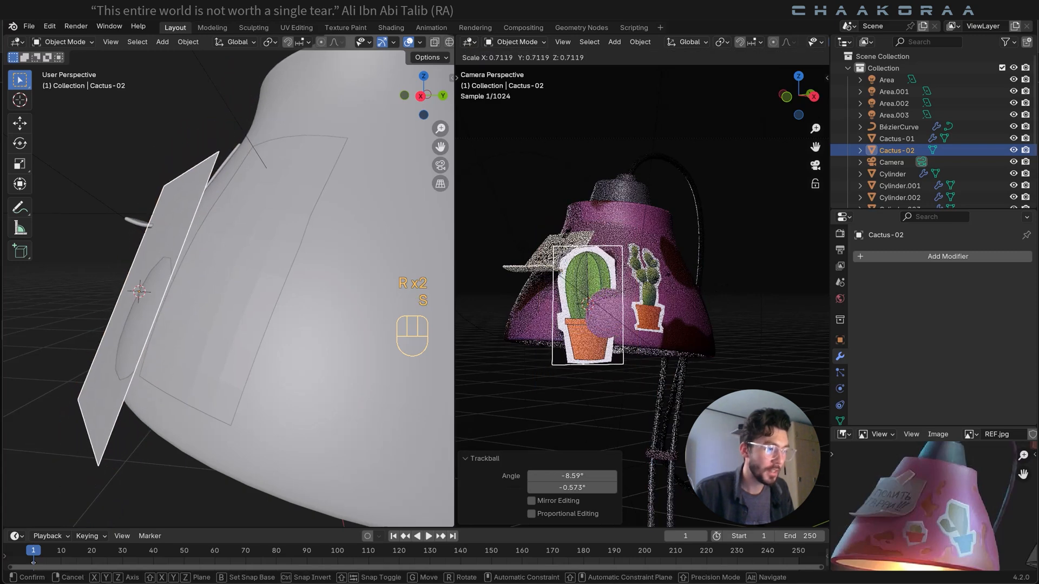
{"action": "left_click", "coordinate": [657, 278]}
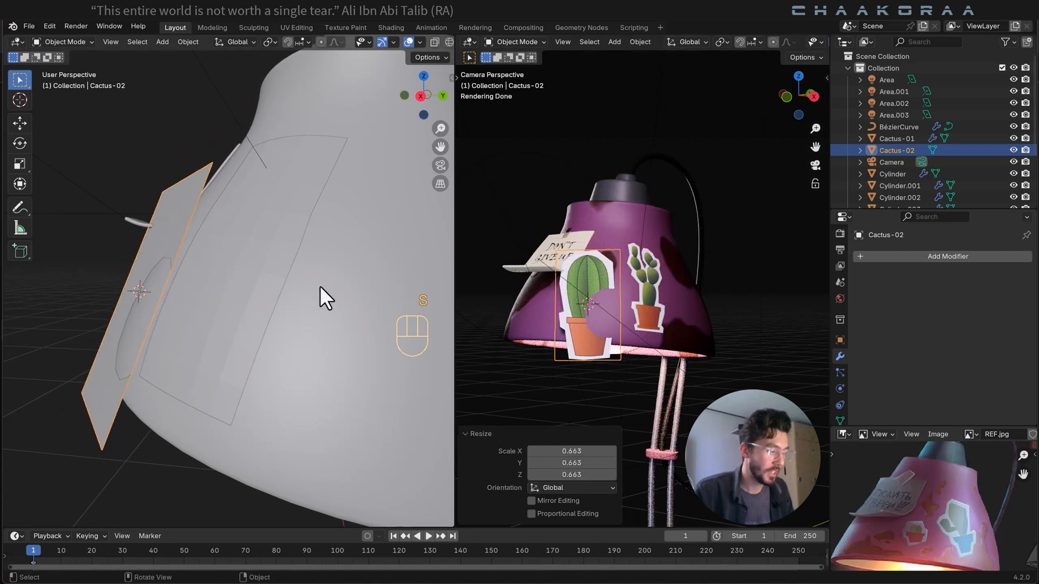
Move the Cactus-02 plane clear of the lampshade surface, up beside the first cactus sticker, and scale it by about 0.722.
{"action": "key", "text": "g"}
{"action": "left_click", "coordinate": [281, 300]}
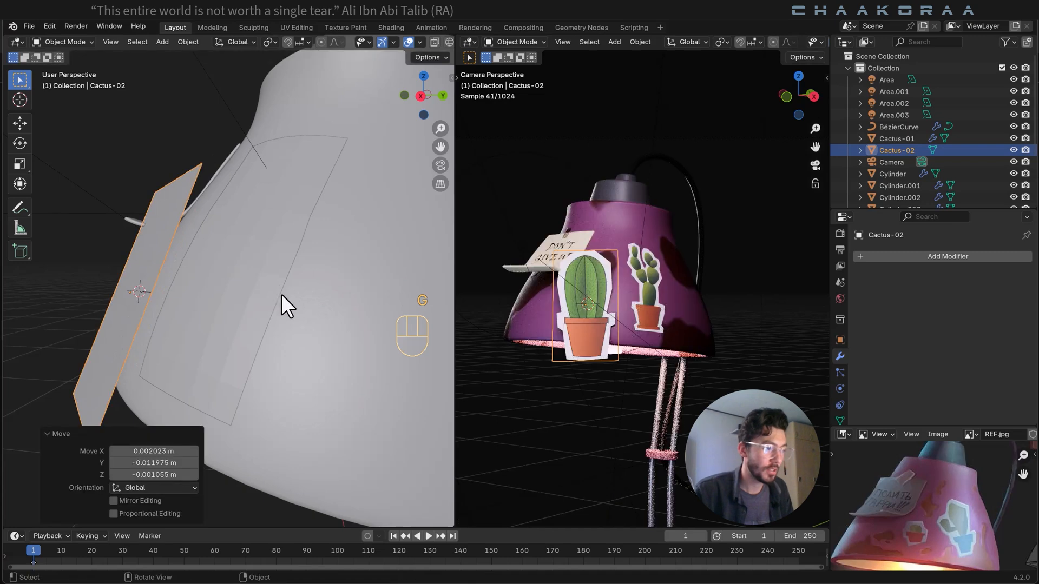
{"action": "key", "text": "g"}
{"action": "left_click", "coordinate": [633, 301]}
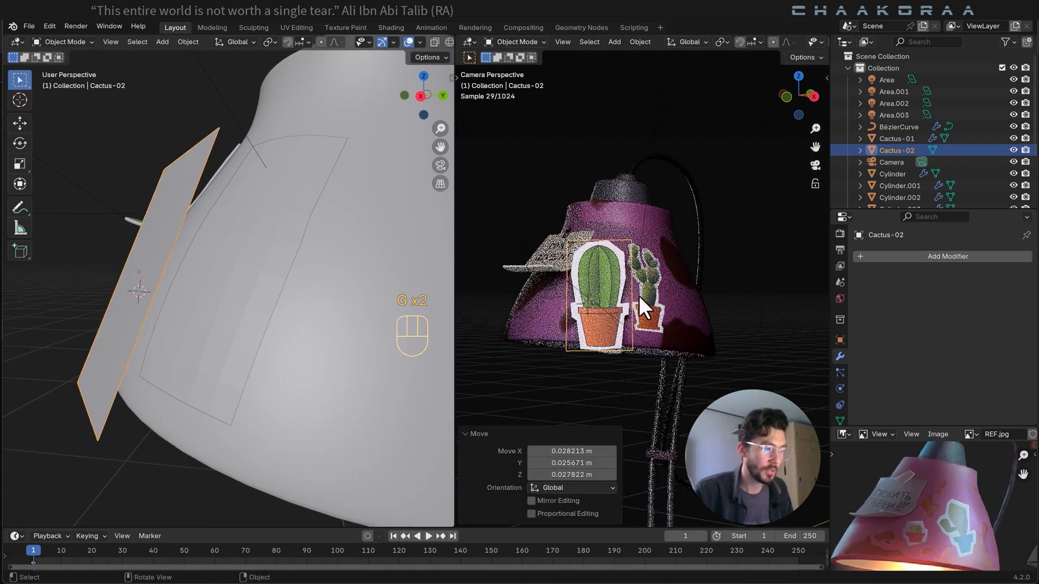
{"action": "key", "text": "s"}
{"action": "left_click", "coordinate": [634, 297]}
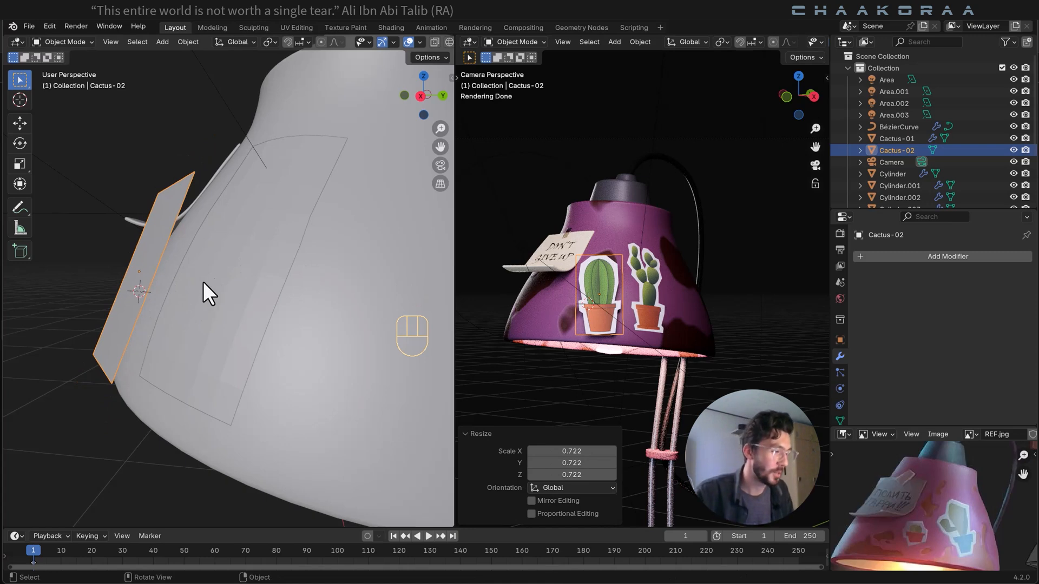
Rotate the Cactus-02 plane about 4.35° in the side view and shift it away from the first cactus, below the sticky note.
{"action": "key", "text": "r"}
{"action": "left_click", "coordinate": [317, 281]}
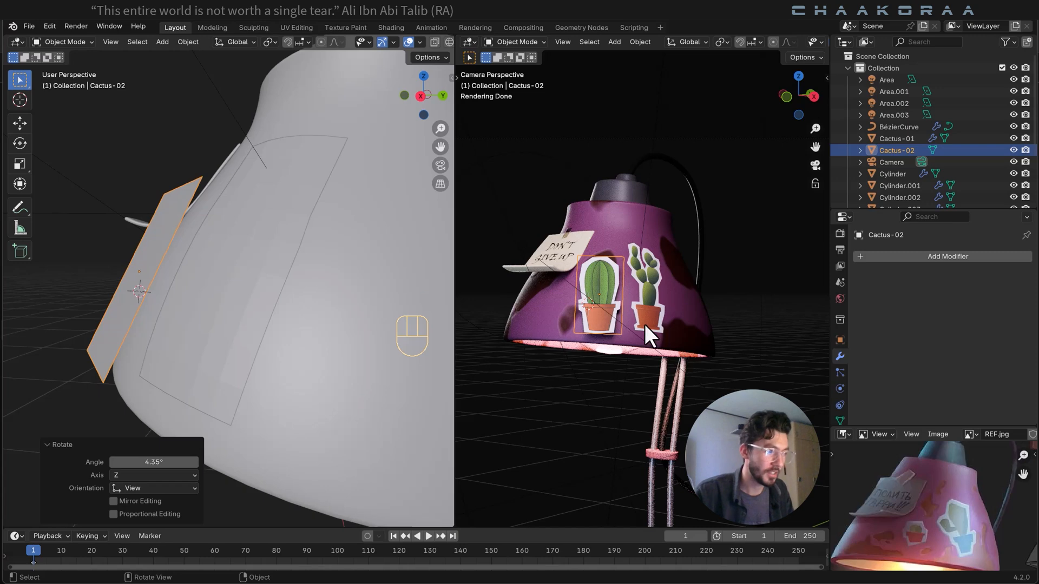
{"action": "key", "text": "g"}
{"action": "left_click", "coordinate": [628, 325]}
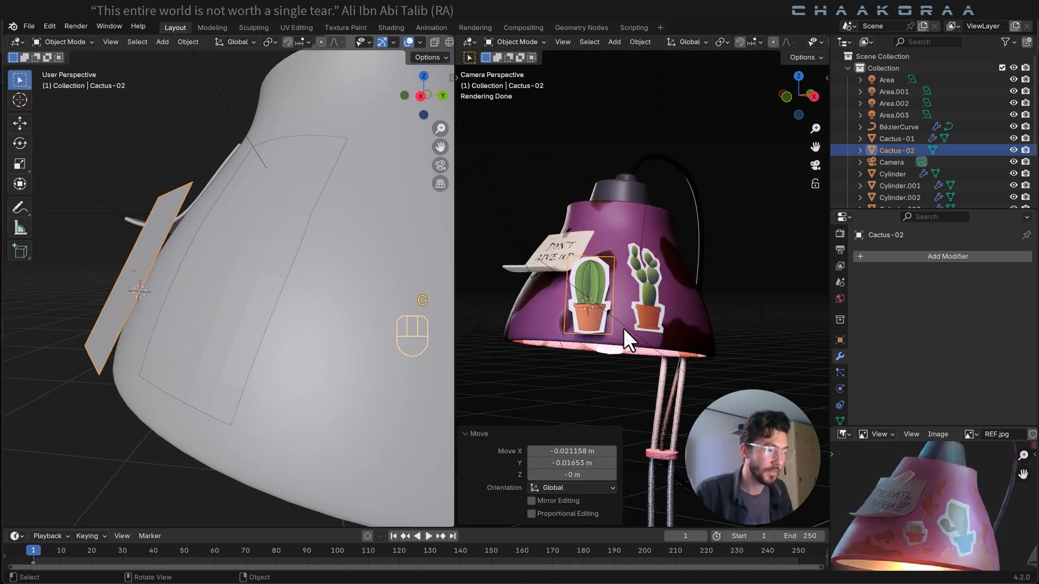
Rotate the Cactus-02 plane about -20.8° around the global Z axis and scale it by about 0.838.
{"action": "scroll", "coordinate": [213, 302], "scroll_direction": "up", "scroll_amount": 4}
{"action": "middle_click_drag", "start_coordinate": [213, 302], "coordinate": [374, 281]}
{"action": "key", "text": "r"}
{"action": "right_click", "coordinate": [376, 253]}
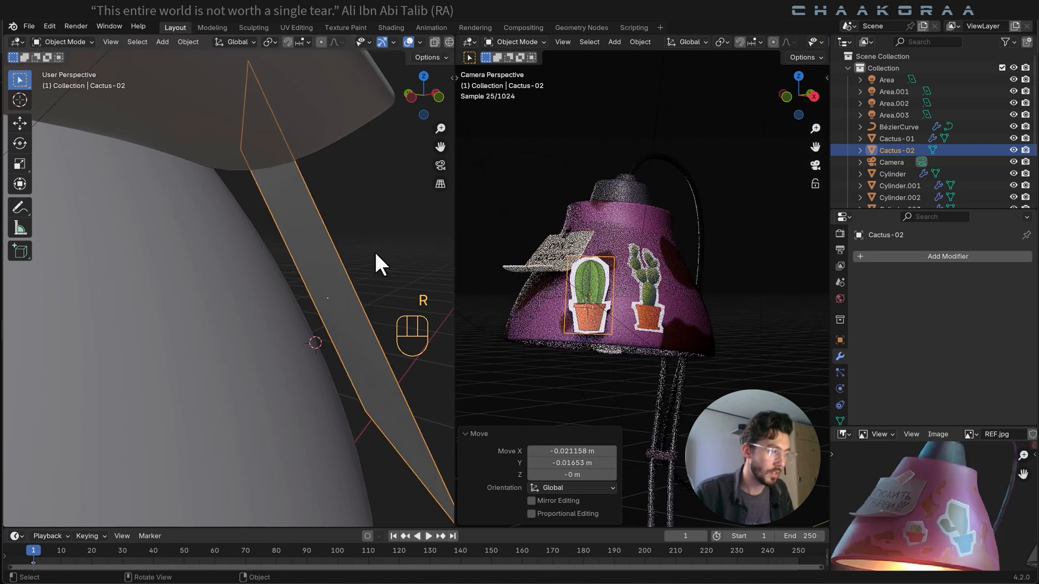
{"action": "key", "text": "r"}
{"action": "key", "text": "z"}
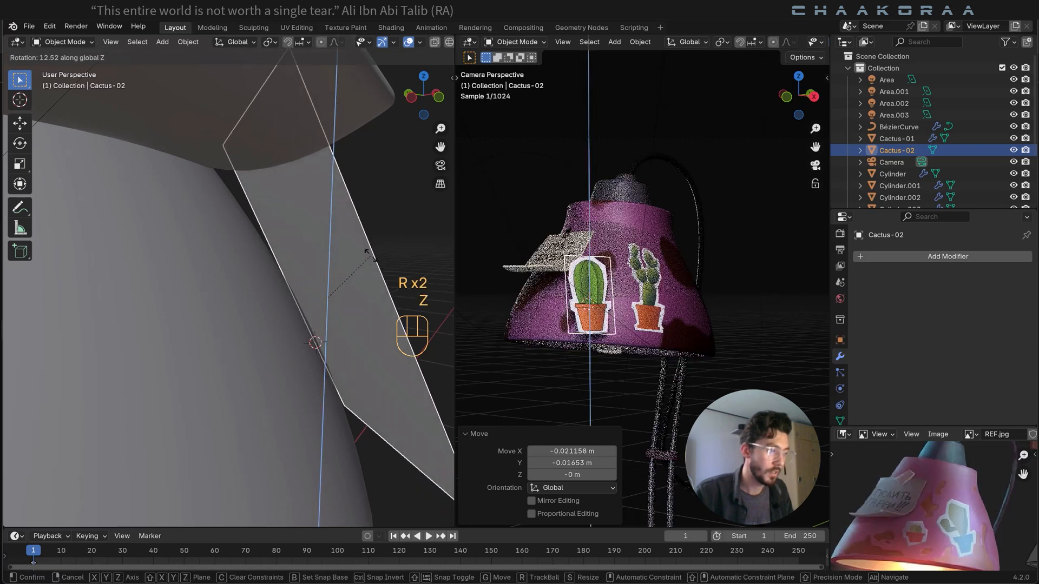
{"action": "left_click", "coordinate": [351, 282]}
{"action": "middle_click_drag", "start_coordinate": [352, 282], "coordinate": [228, 303]}
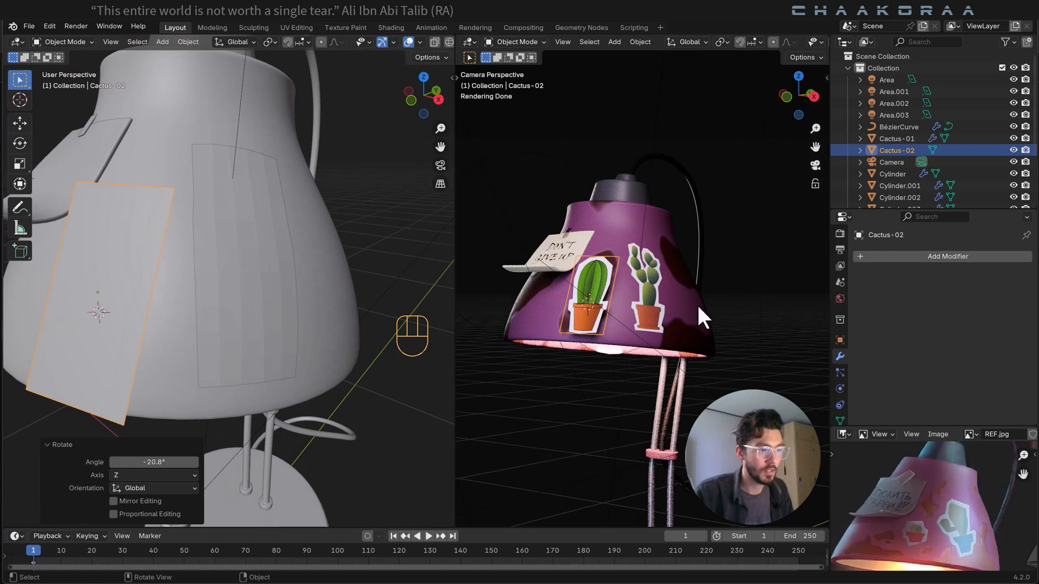
{"action": "scroll", "coordinate": [686, 307], "scroll_direction": "down", "scroll_amount": 3}
{"action": "key", "text": "s"}
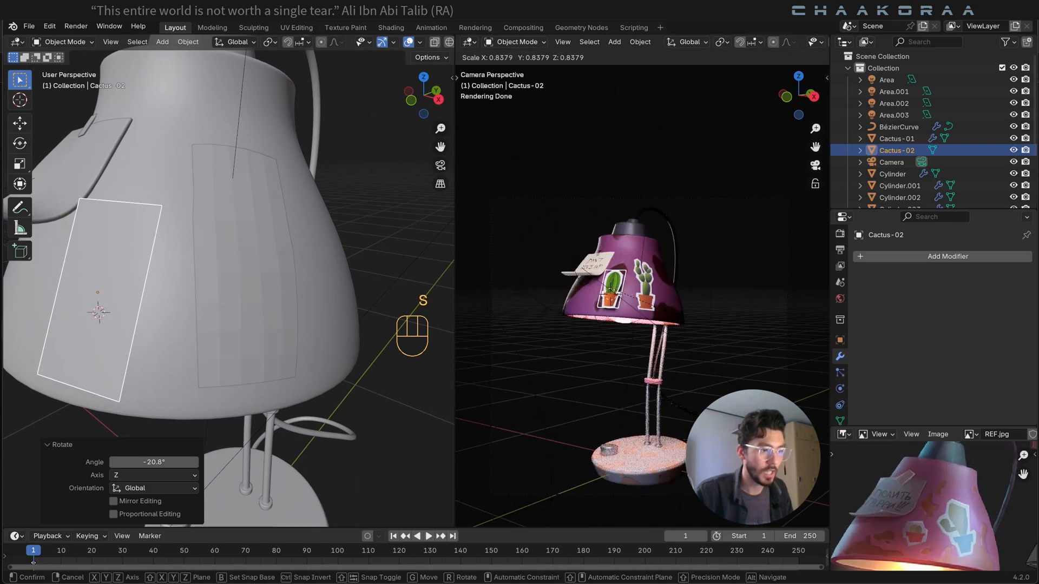
{"action": "left_click", "coordinate": [683, 299]}
Add a Shrinkwrap modifier to the Cactus-02 plane.
{"action": "left_click", "coordinate": [900, 259]}
{"action": "mouse_move", "coordinate": [905, 257]}
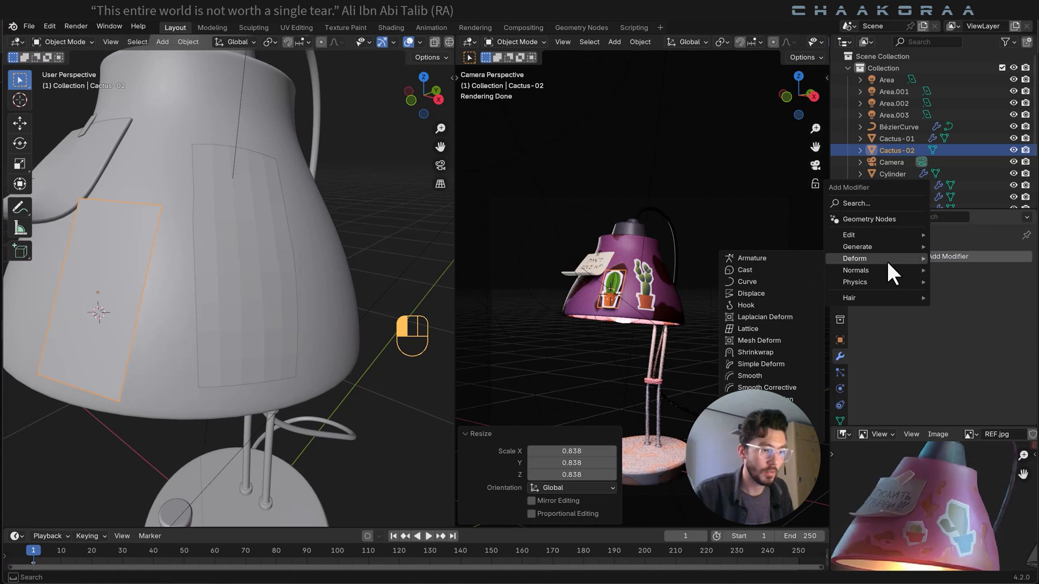
{"action": "left_click", "coordinate": [787, 352]}
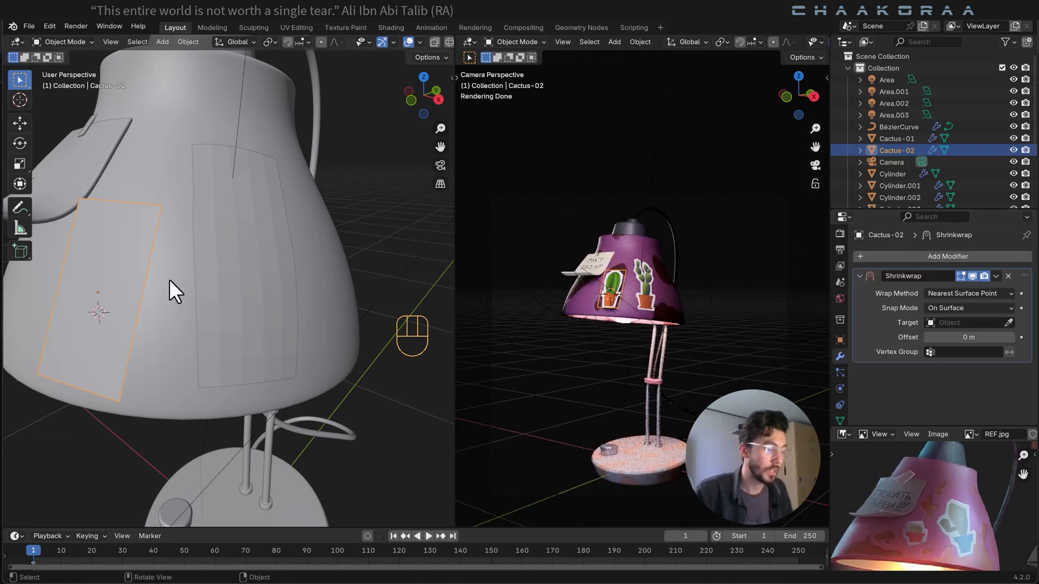
Subdivide the Cactus-02 plane into a grid with four lengthwise loop cuts and a series of crosswise cuts, all left centered.
{"action": "middle_click_drag", "start_coordinate": [170, 279], "coordinate": [225, 271]}
{"action": "middle_click_drag", "start_coordinate": [223, 262], "coordinate": [180, 278], "text": "shift"}
{"action": "key", "text": "Tab"}
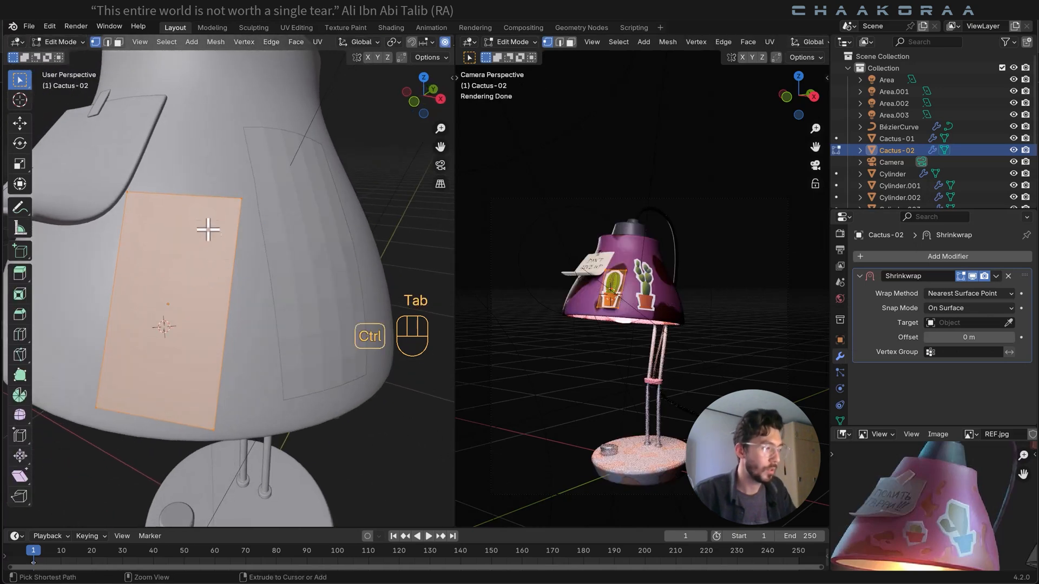
{"action": "key", "text": "ctrl+r"}
{"action": "scroll", "coordinate": [203, 198], "scroll_direction": "up", "scroll_amount": 3}
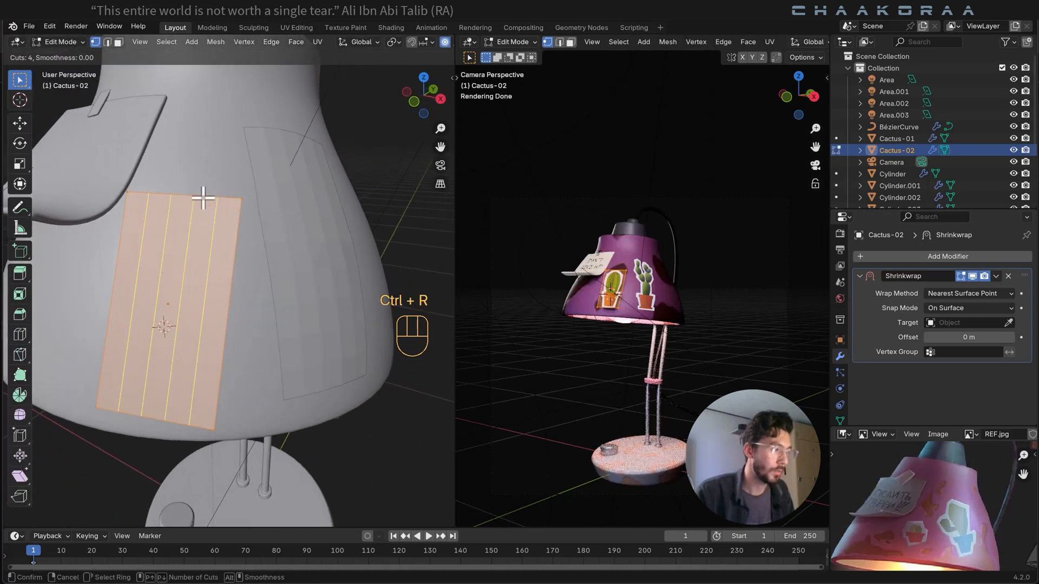
{"action": "left_click", "coordinate": [203, 198]}
{"action": "right_click", "coordinate": [203, 198]}
{"action": "key", "text": "ctrl+r"}
{"action": "left_click", "coordinate": [229, 272]}
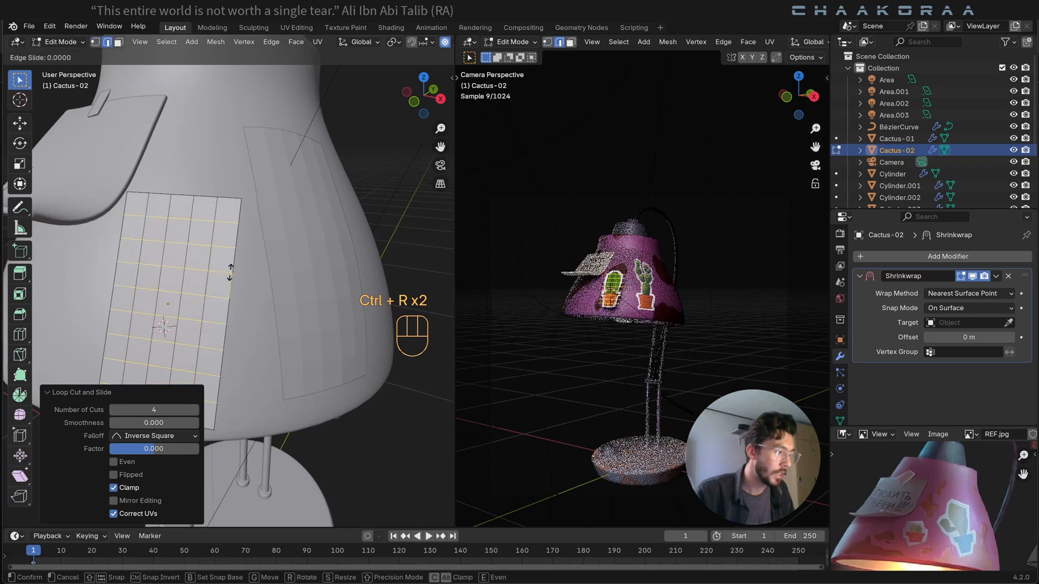
{"action": "right_click", "coordinate": [230, 272]}
{"action": "key", "text": "Tab"}
{"action": "scroll", "coordinate": [312, 303], "scroll_direction": "down", "scroll_amount": 1}
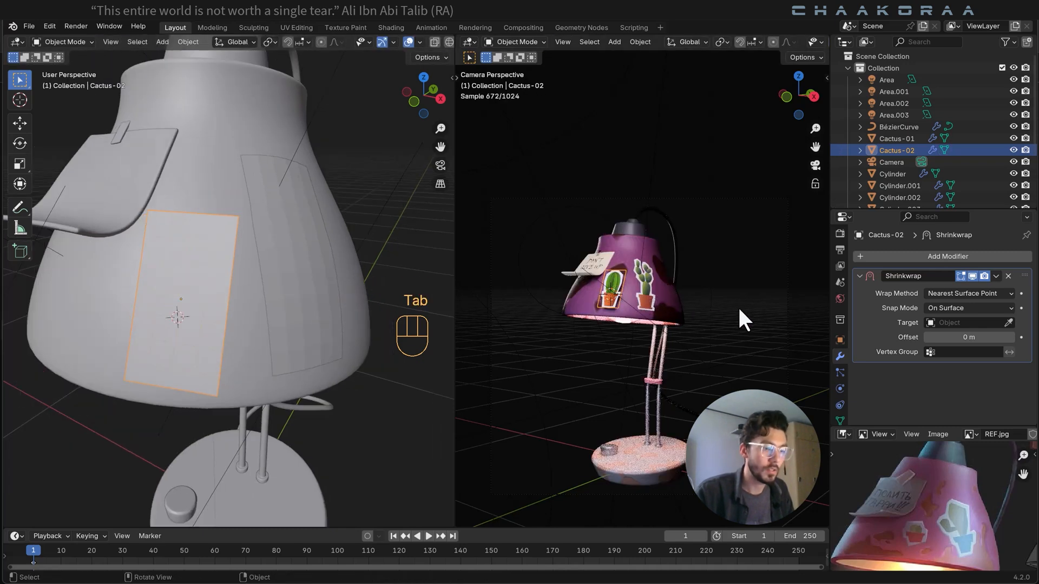
Target the Shrinkwrap at the lampshade, Cylinder.001, and set its offset to 0.001 m.
{"action": "left_click", "coordinate": [1008, 323]}
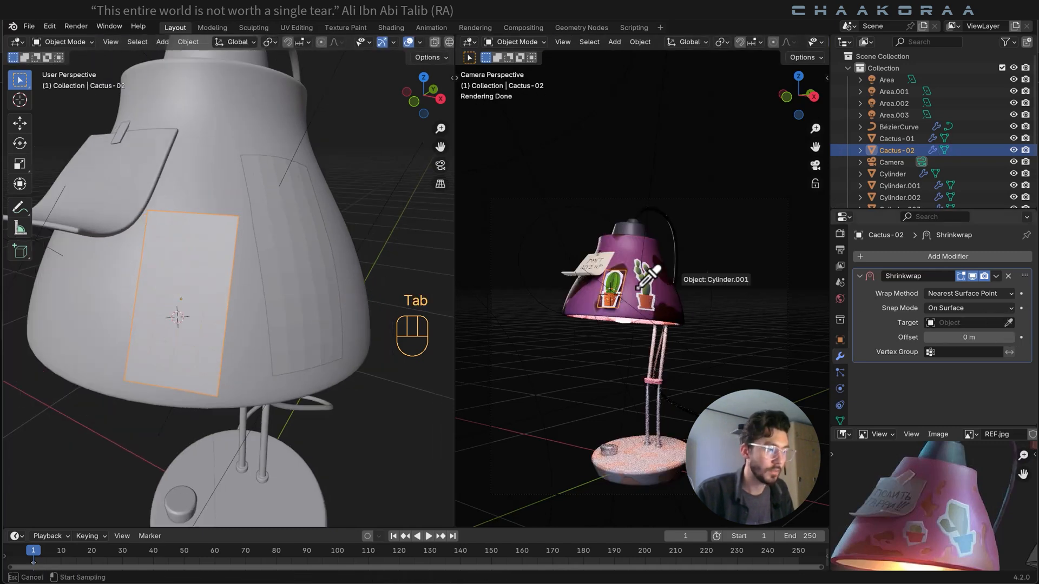
{"action": "left_click", "coordinate": [224, 166]}
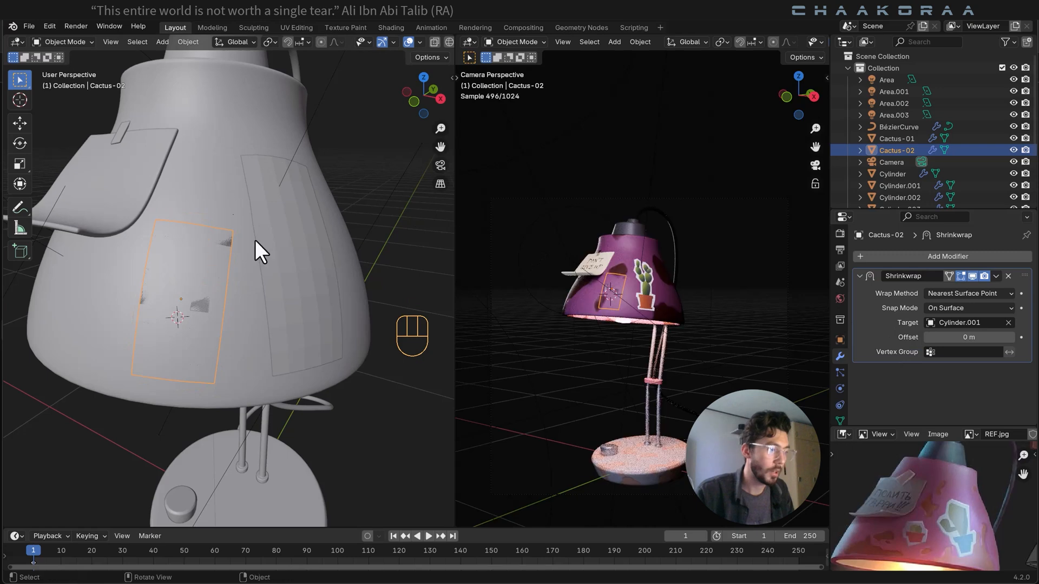
{"action": "middle_click_drag", "start_coordinate": [255, 239], "coordinate": [190, 261]}
{"action": "scroll", "coordinate": [189, 262], "scroll_direction": "up", "scroll_amount": 2}
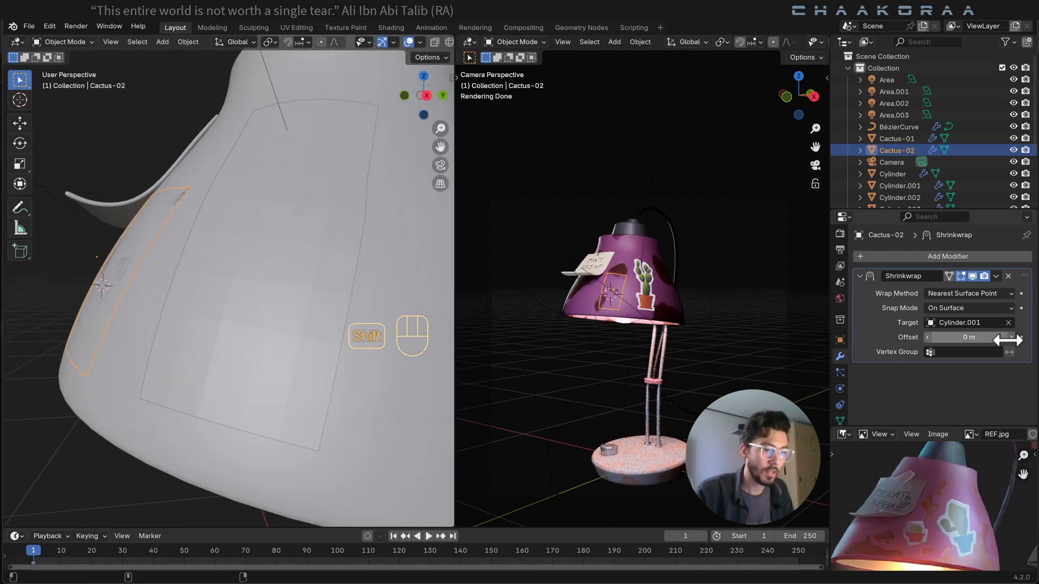
{"action": "left_click_drag", "start_coordinate": [982, 338], "coordinate": [990, 338], "text": "shift"}
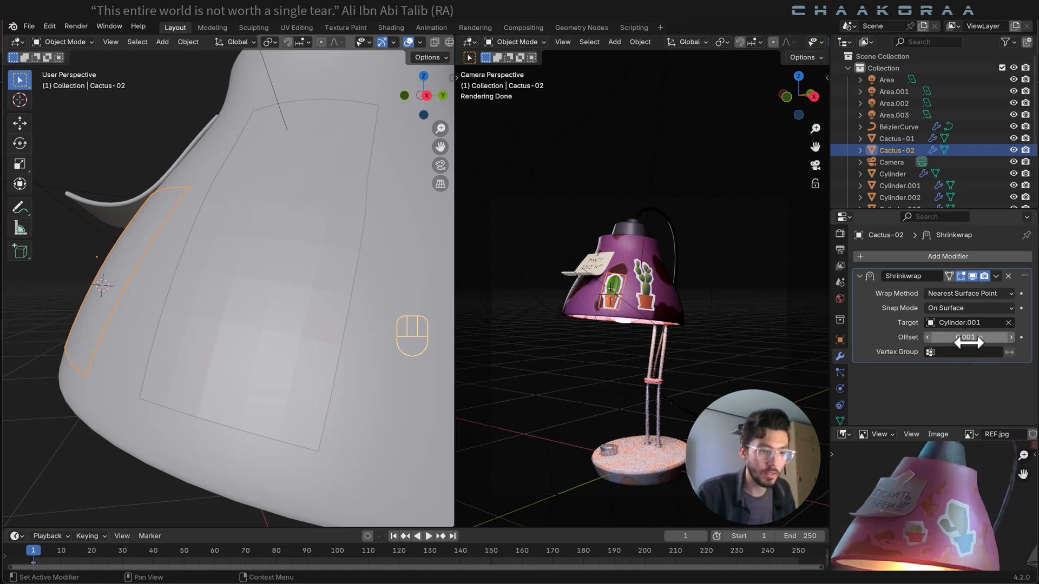
{"action": "scroll", "coordinate": [267, 290], "scroll_direction": "up", "scroll_amount": 1}
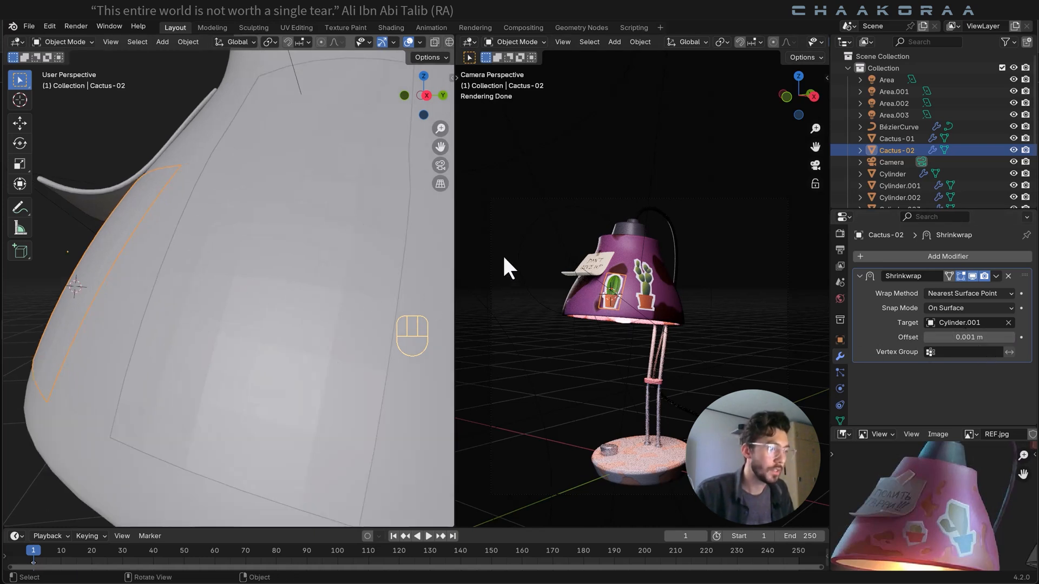
Switch to the Shading workspace and move the Cactus-02.png texture node clear of the Principled BSDF.
{"action": "left_click", "coordinate": [395, 29]}
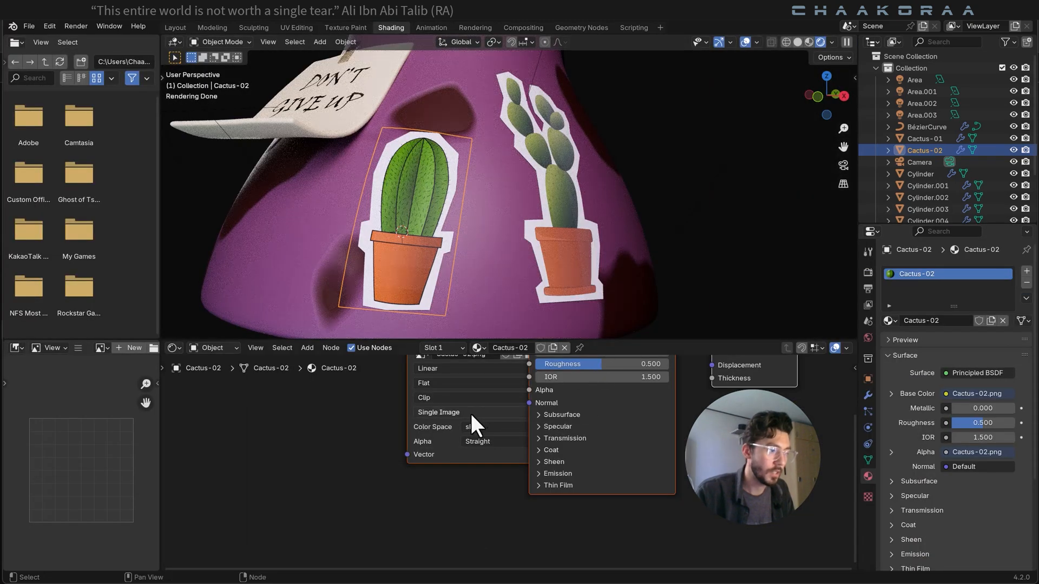
{"action": "middle_click_drag", "start_coordinate": [471, 413], "coordinate": [509, 474]}
{"action": "left_click", "coordinate": [537, 375]}
{"action": "left_click_drag", "start_coordinate": [488, 419], "coordinate": [403, 435]}
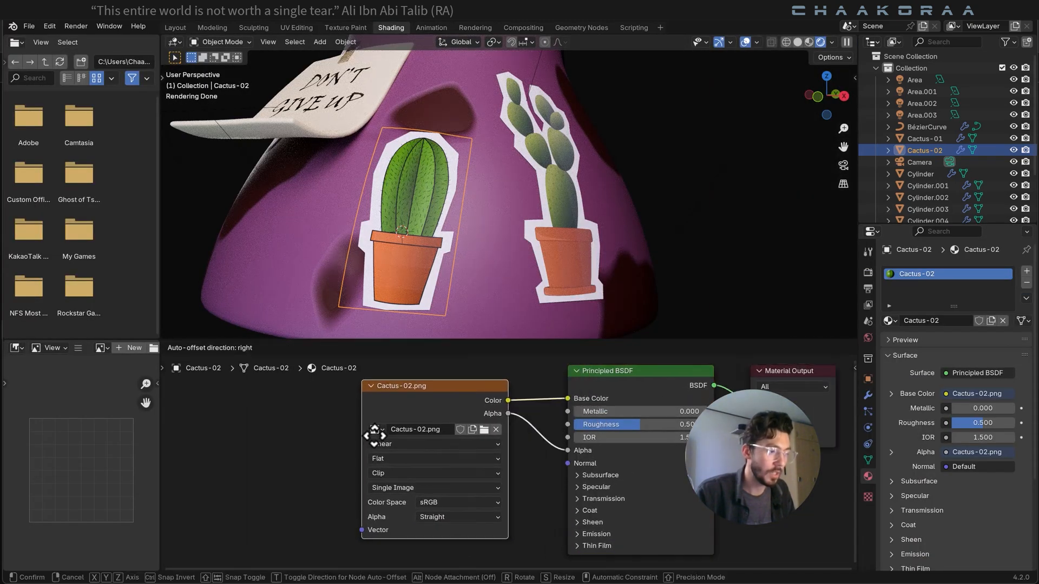
Set the Cactus-02 material's roughness to 0.310, sheen weight to 1.000 and sheen roughness to 0.588, and select the Cactus-01 sticker.
{"action": "left_click_drag", "start_coordinate": [626, 423], "coordinate": [599, 423]}
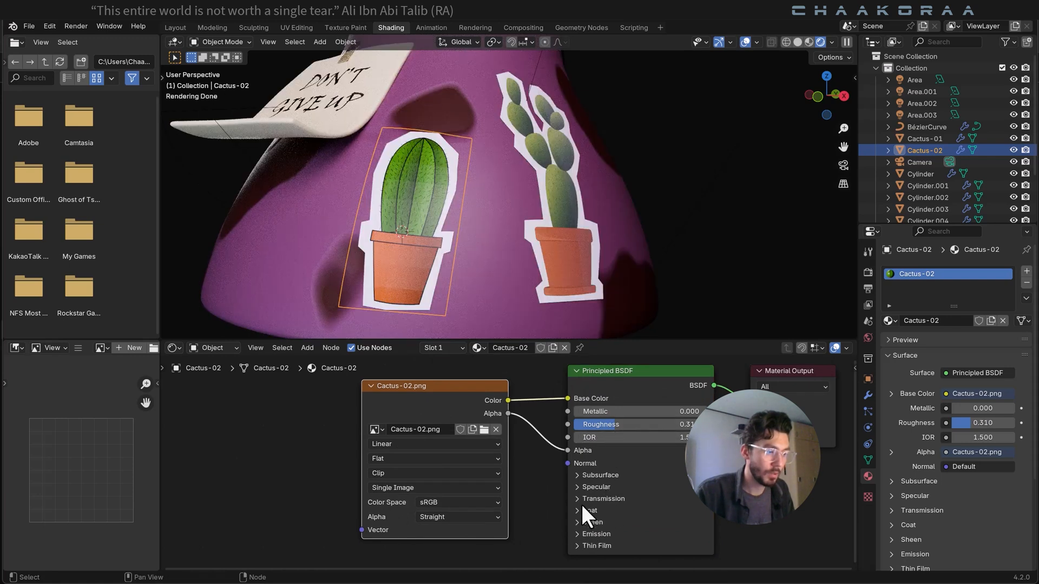
{"action": "left_click", "coordinate": [584, 522]}
{"action": "left_click_drag", "start_coordinate": [624, 538], "coordinate": [655, 550]}
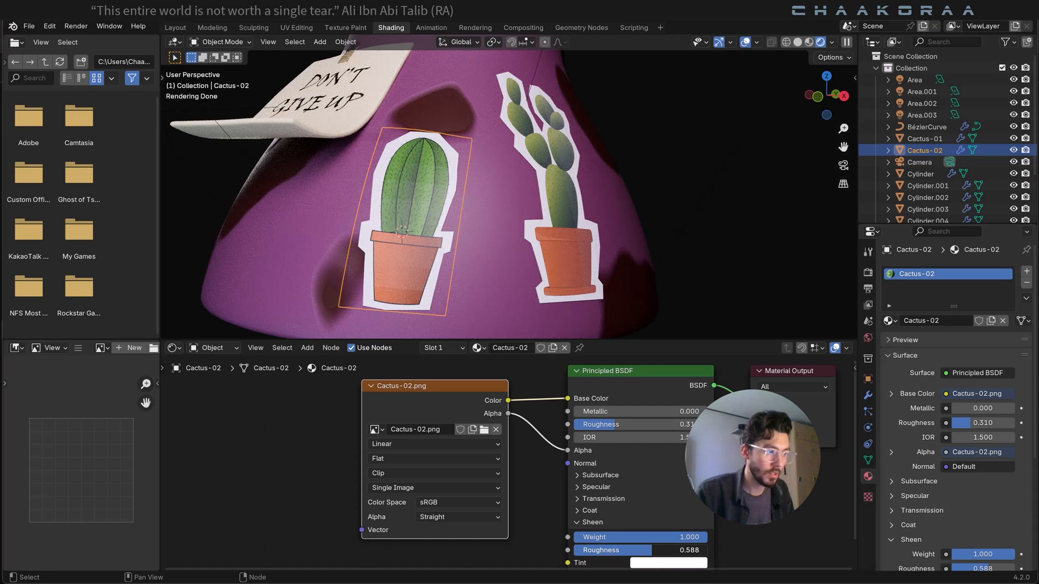
{"action": "left_click", "coordinate": [568, 263]}
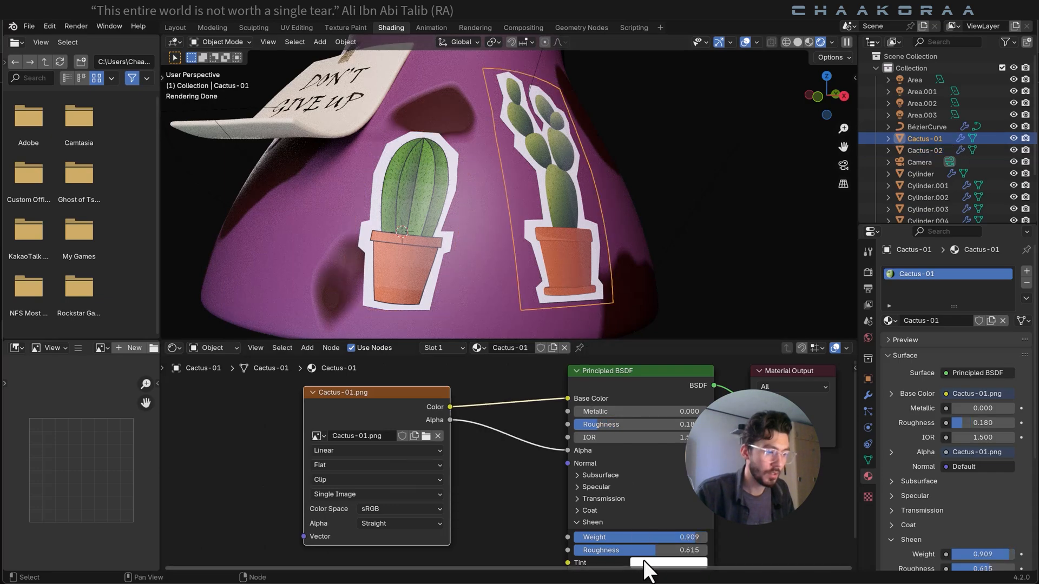
Set the Cactus-01 material's sheen roughness to 0.582 and render the lamp as a still image from the Layout workspace.
{"action": "left_click_drag", "start_coordinate": [655, 551], "coordinate": [651, 550]}
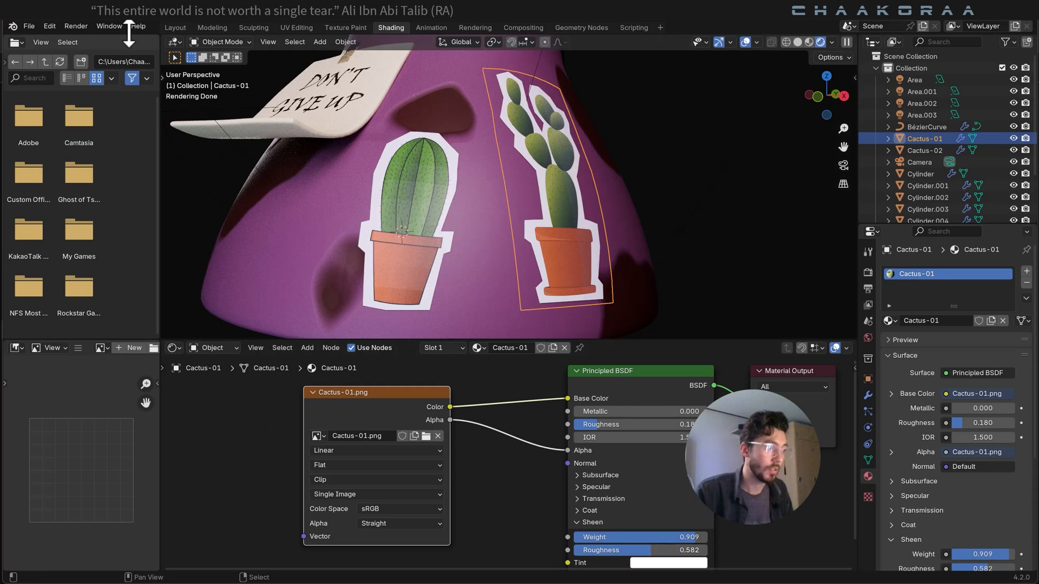
{"action": "left_click", "coordinate": [175, 28]}
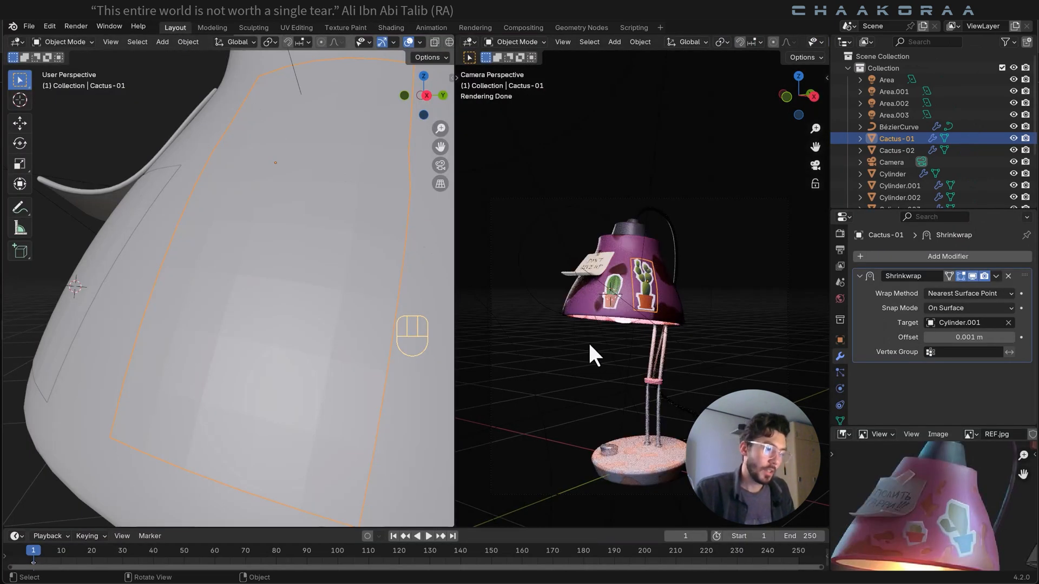
{"action": "scroll", "coordinate": [261, 352], "scroll_direction": "down", "scroll_amount": 3}
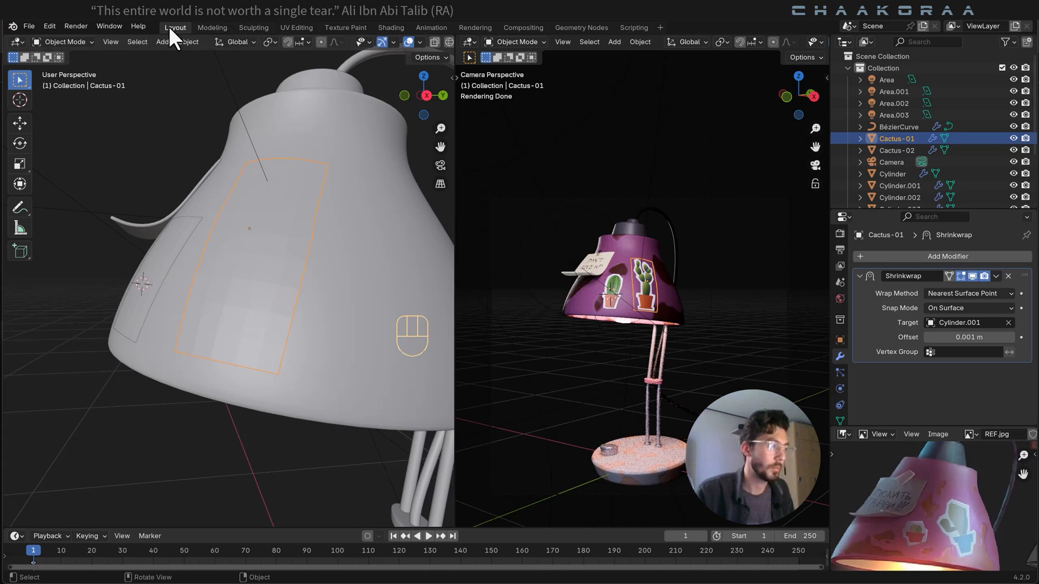
{"action": "left_click", "coordinate": [76, 26]}
{"action": "left_click", "coordinate": [72, 36]}
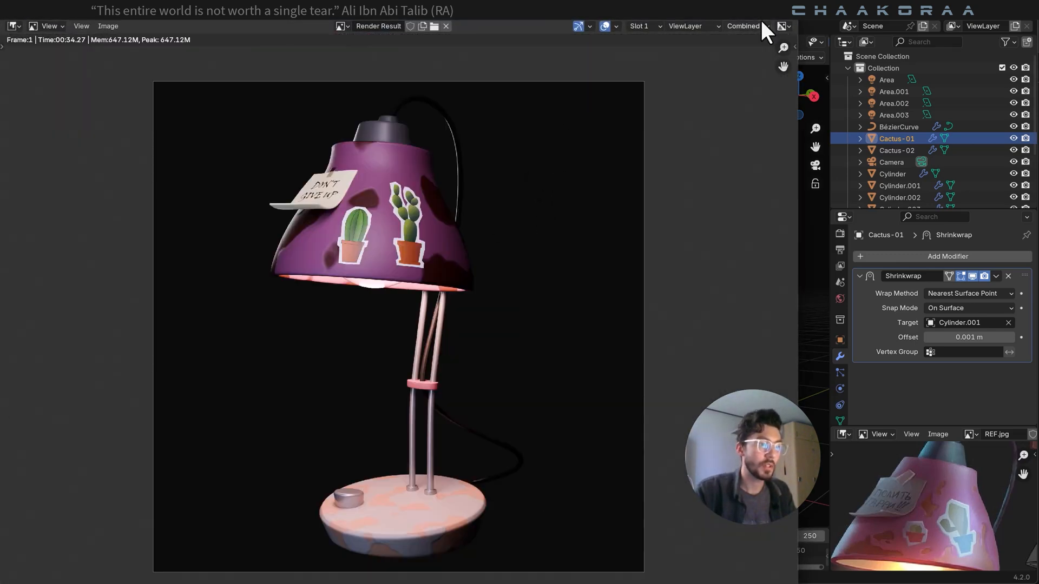
{"action": "key", "text": "Escape"}
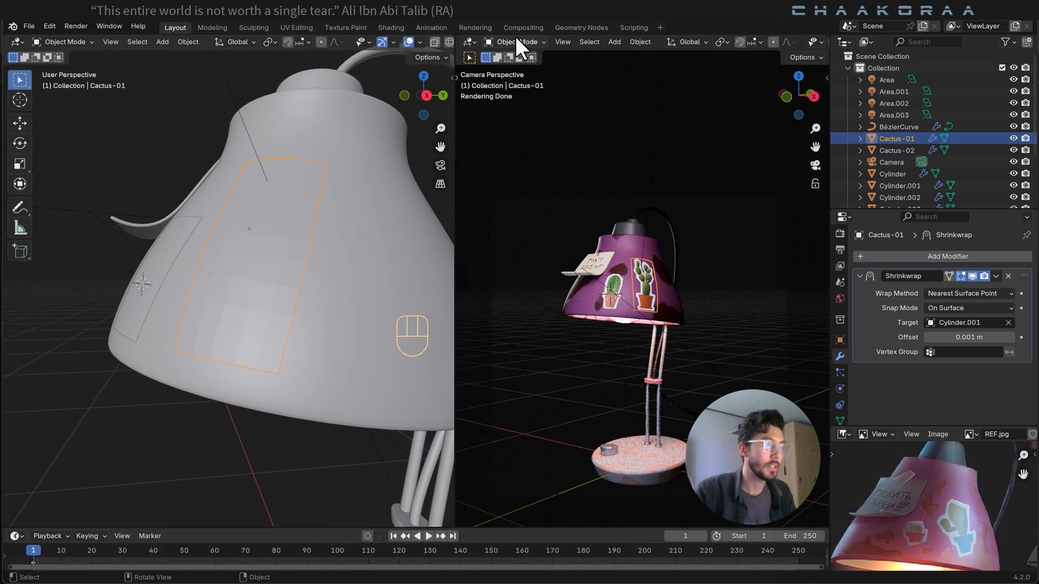
Switch to the Compositing workspace, enlarge the node editor over the Dope Sheet, hide its sidebar and enable Use Nodes.
{"action": "left_click", "coordinate": [516, 27]}
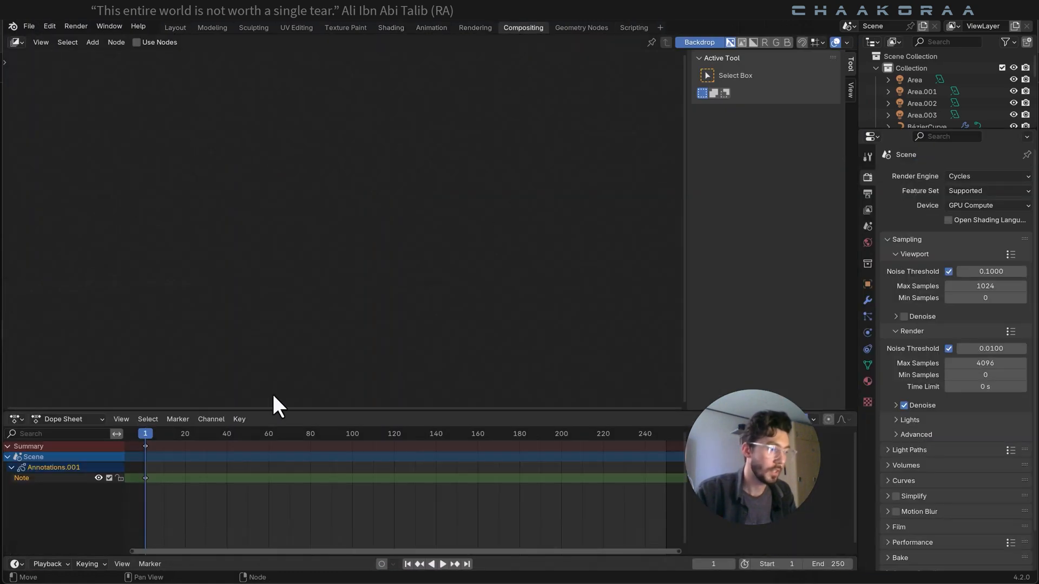
{"action": "left_click_drag", "start_coordinate": [317, 407], "coordinate": [306, 547]}
{"action": "key", "text": "n"}
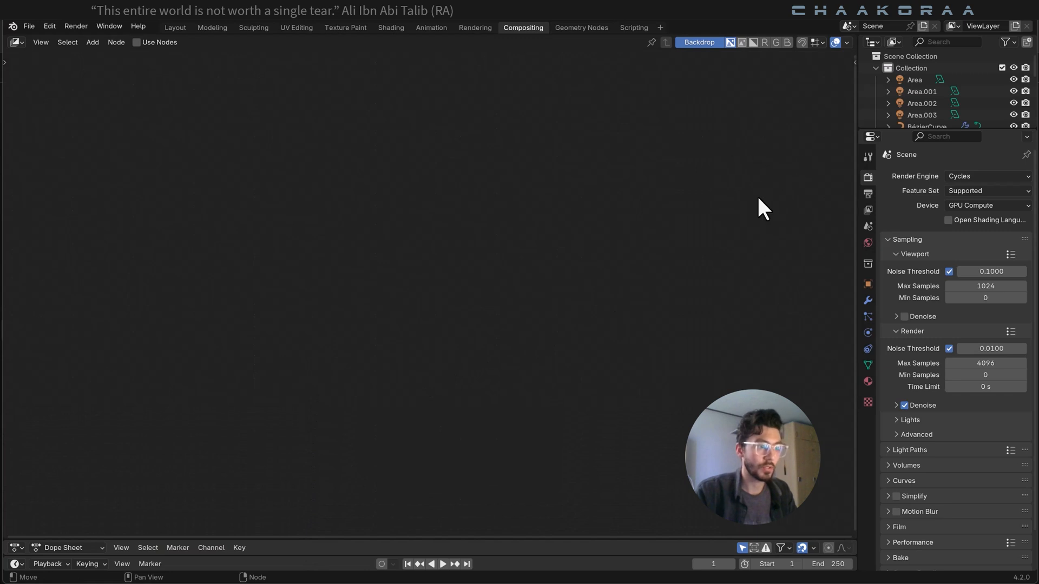
{"action": "left_click", "coordinate": [137, 43]}
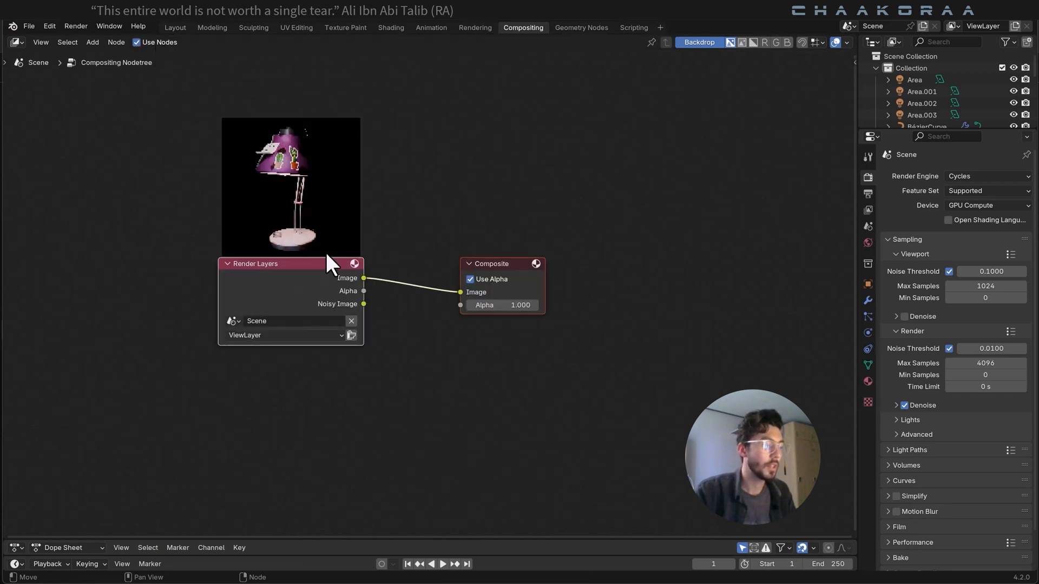
Spread the Render Layers and Composite nodes far apart to make room for effect nodes between them.
{"action": "left_click_drag", "start_coordinate": [296, 264], "coordinate": [199, 263]}
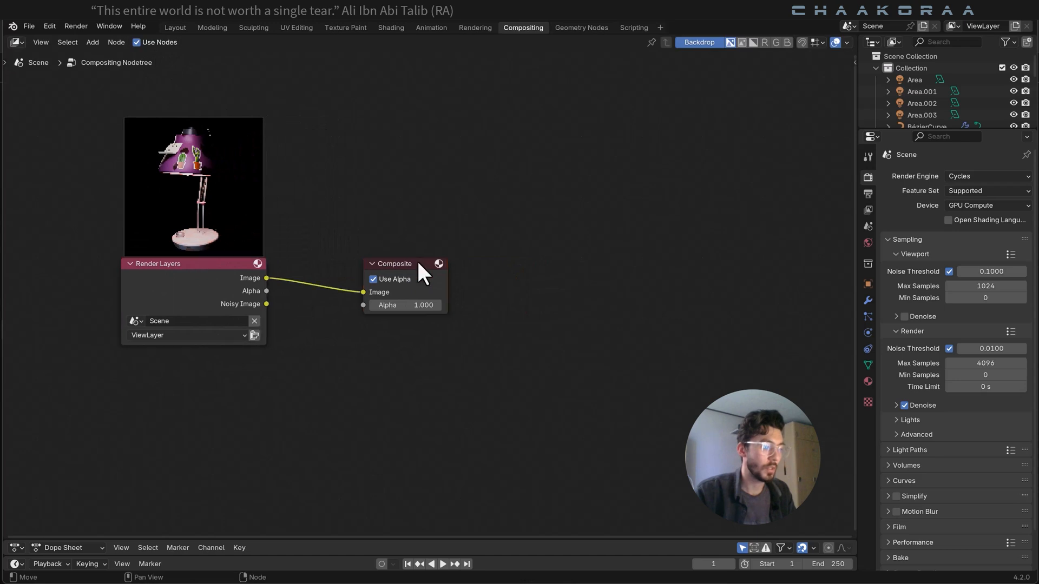
{"action": "left_click_drag", "start_coordinate": [523, 263], "coordinate": [762, 287]}
{"action": "left_click_drag", "start_coordinate": [217, 266], "coordinate": [180, 279]}
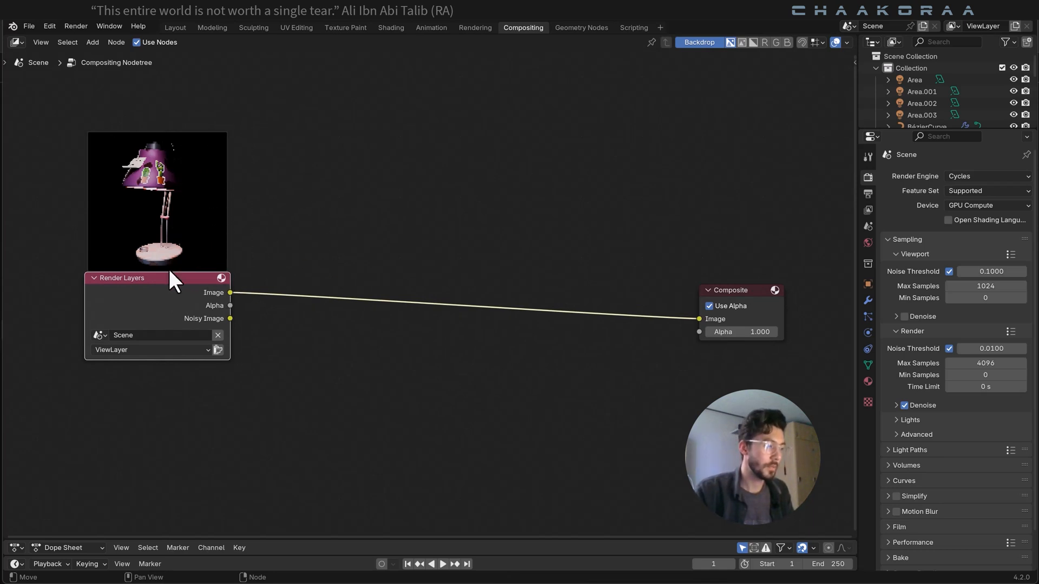
Add a Viewer node fed by the Render Layers image and place it above the Composite node, moving Composite slightly lower.
{"action": "key", "text": "ctrl"}
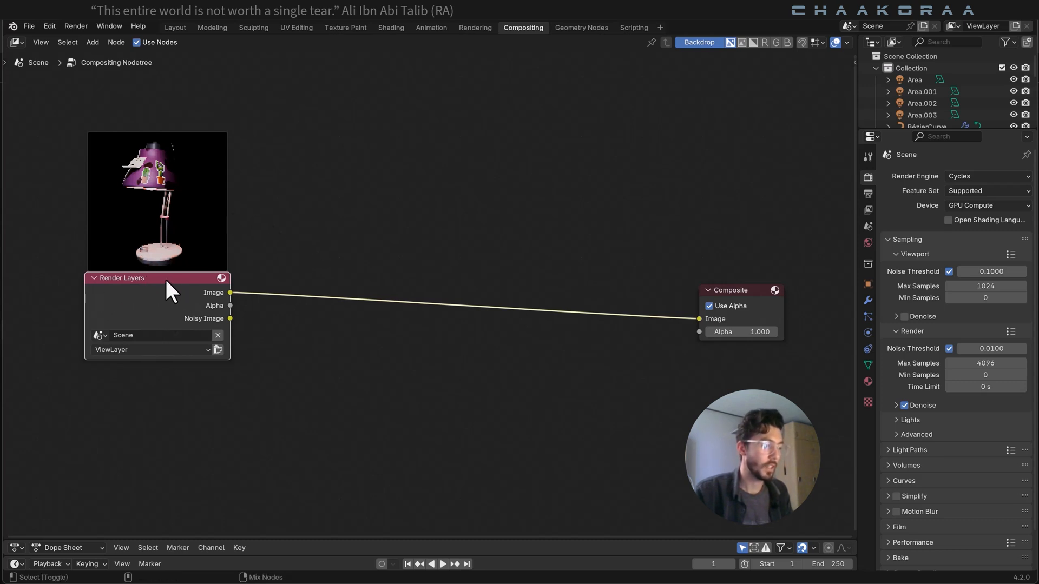
{"action": "left_click", "coordinate": [181, 284], "text": "ctrl+shift"}
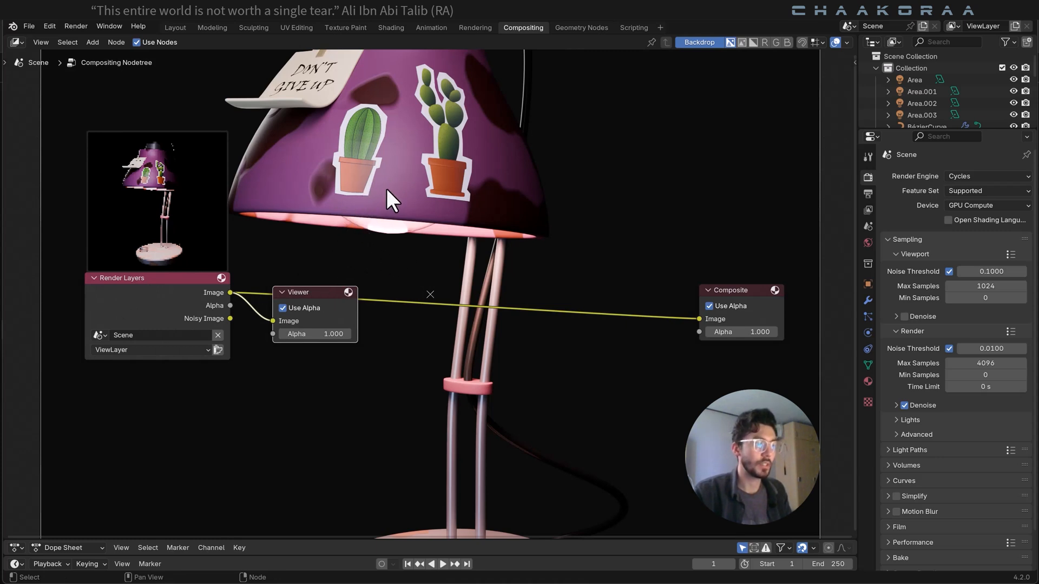
{"action": "key", "text": "g"}
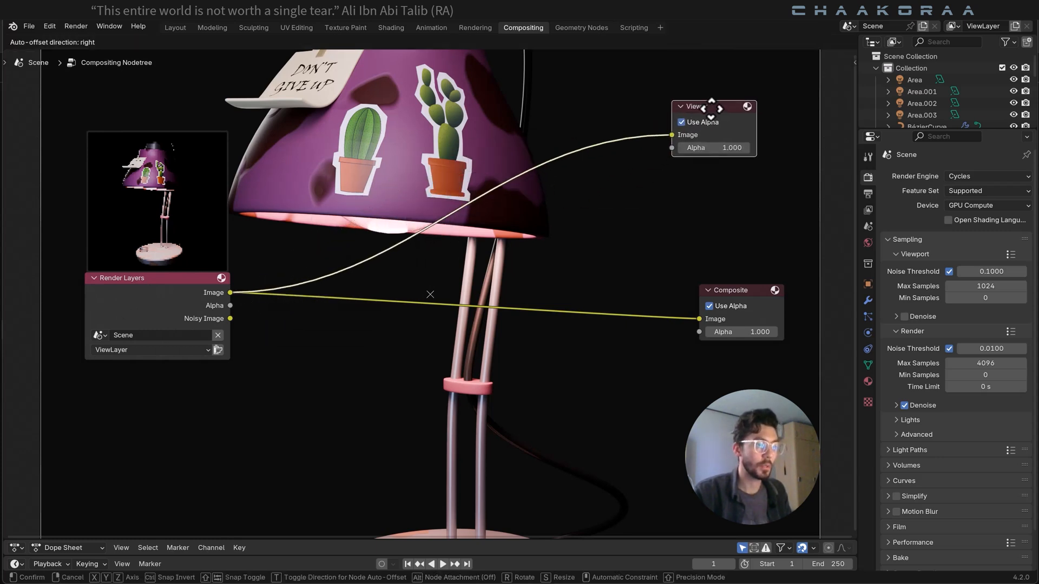
{"action": "left_click", "coordinate": [733, 95]}
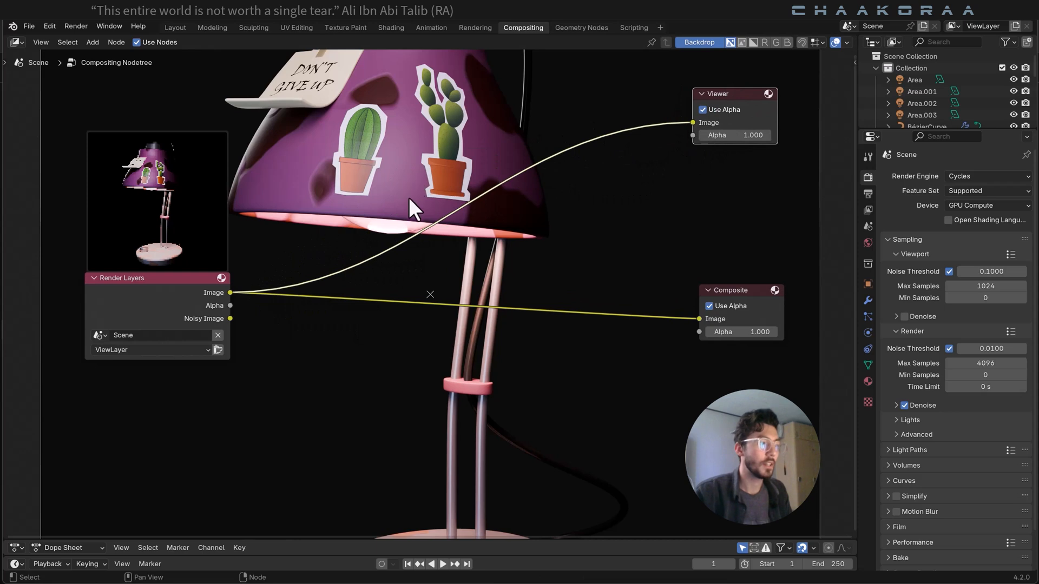
{"action": "left_click_drag", "start_coordinate": [758, 291], "coordinate": [768, 321]}
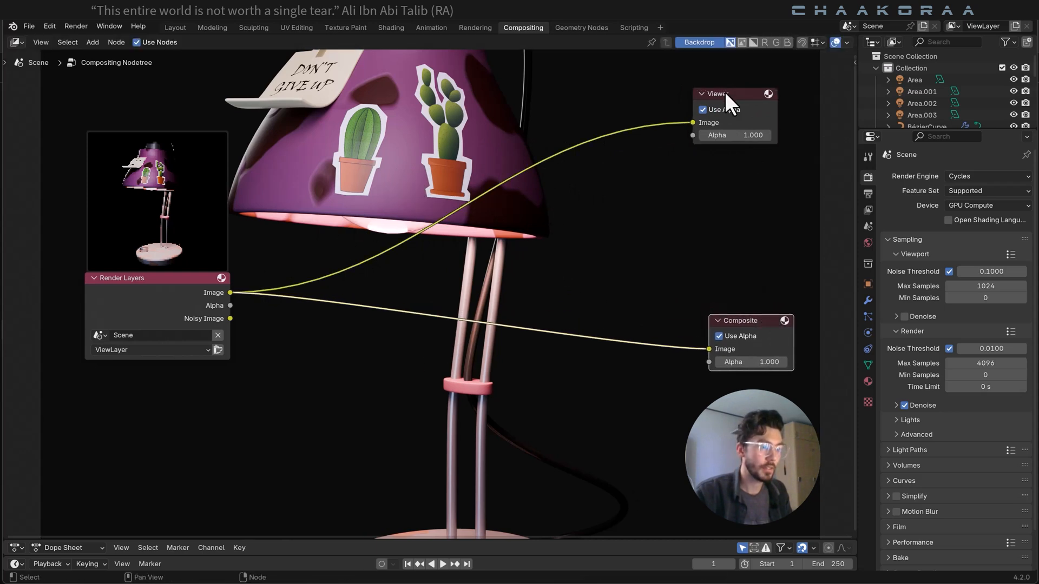
{"action": "left_click_drag", "start_coordinate": [748, 94], "coordinate": [761, 89]}
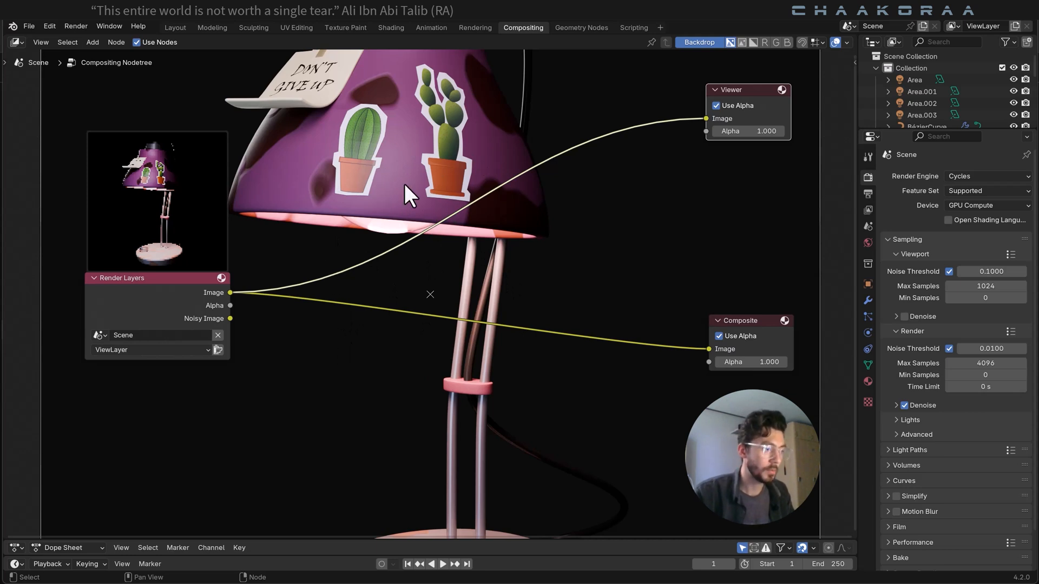
Scale down the backdrop render to show more of the lamp and shift the Render Layers node out of its way.
{"action": "key", "text": "v"}
{"action": "key", "text": "v"}
{"action": "key", "text": "v"}
{"action": "key", "text": "v"}
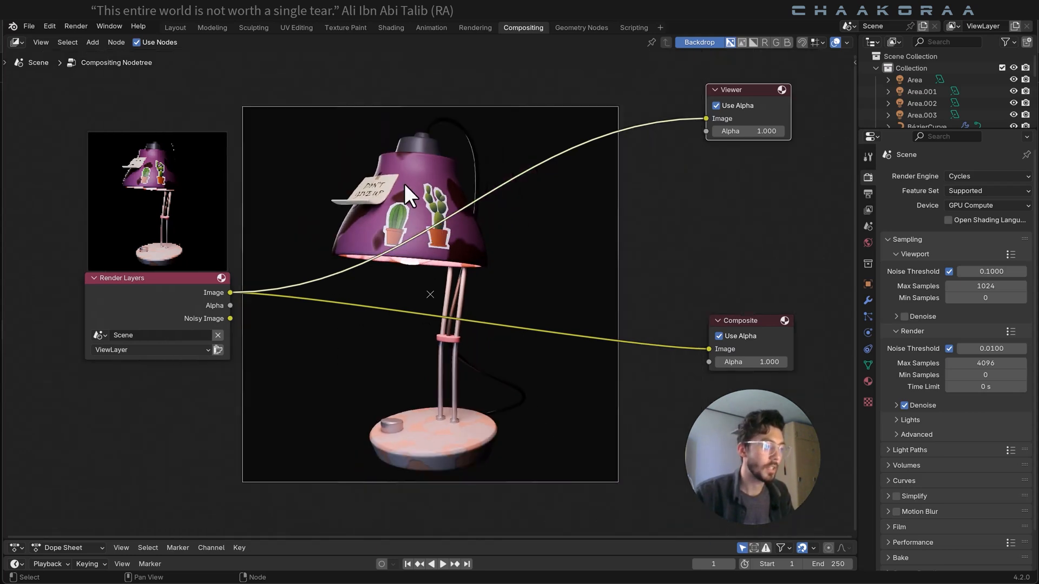
{"action": "key", "text": "v"}
{"action": "key", "text": "v"}
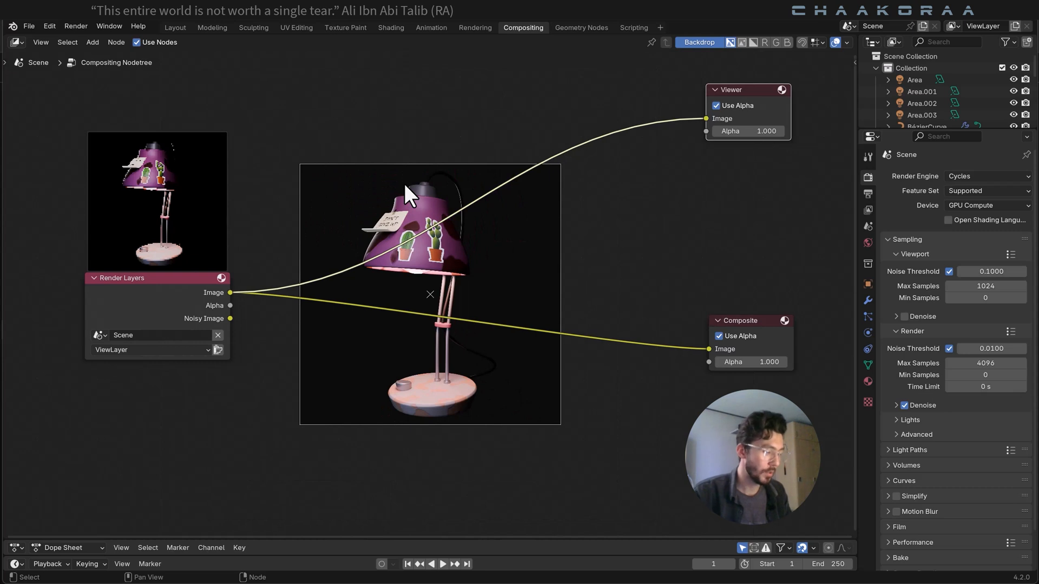
{"action": "key", "text": "v"}
{"action": "key", "text": "v"}
{"action": "key", "text": "v"}
{"action": "key", "text": "v"}
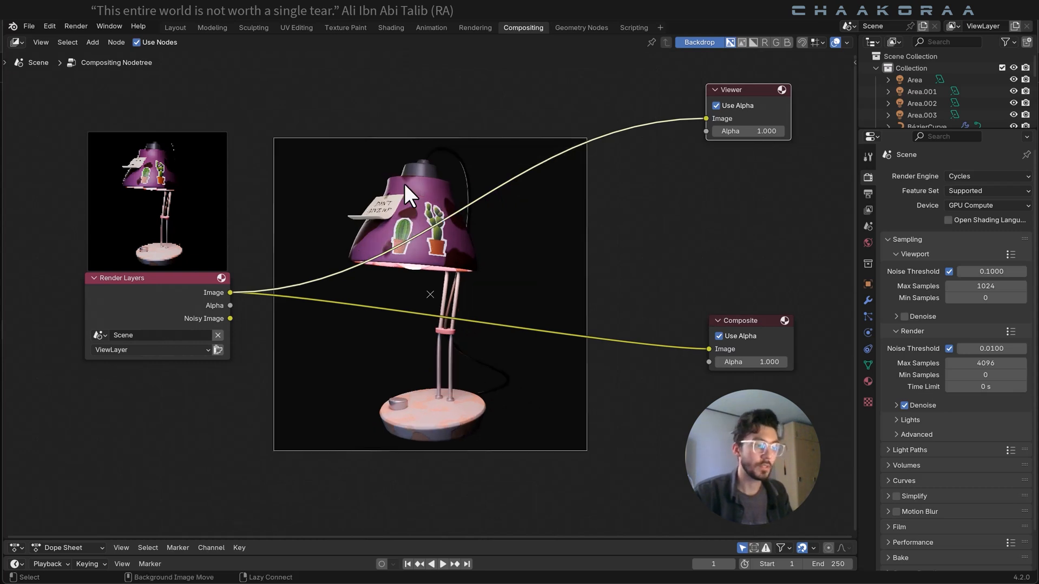
{"action": "left_click_drag", "start_coordinate": [200, 278], "coordinate": [119, 288]}
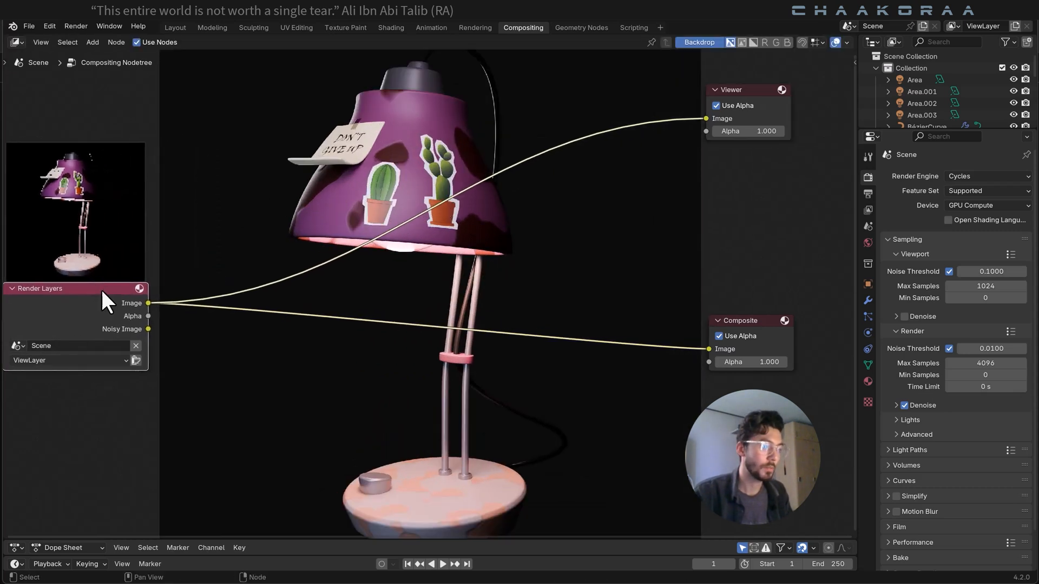
Insert a Glare node between Render Layers and Composite, and connect its image output to the Viewer as well.
{"action": "key", "text": "shift+a"}
{"action": "left_click", "coordinate": [407, 220]}
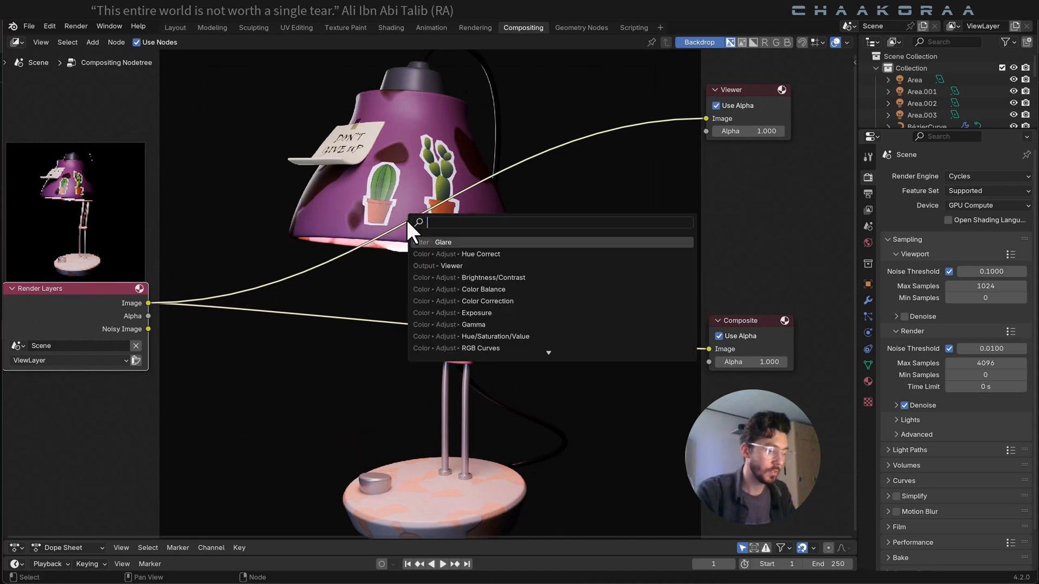
{"action": "type", "text": "glare"}
{"action": "key", "text": "Return"}
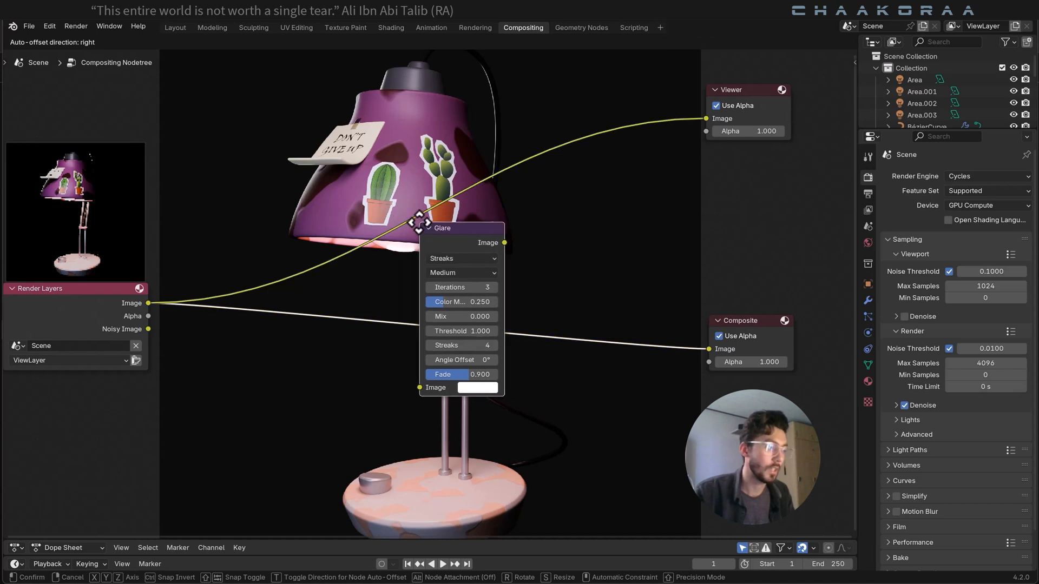
{"action": "left_click", "coordinate": [365, 301]}
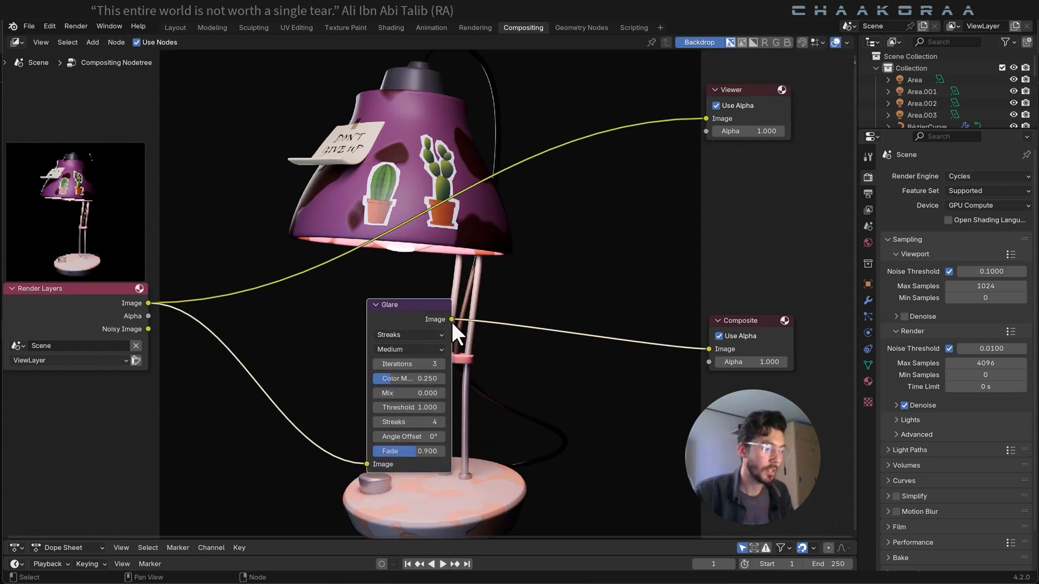
{"action": "left_click_drag", "start_coordinate": [452, 320], "coordinate": [705, 119]}
{"action": "left_click_drag", "start_coordinate": [433, 304], "coordinate": [568, 298]}
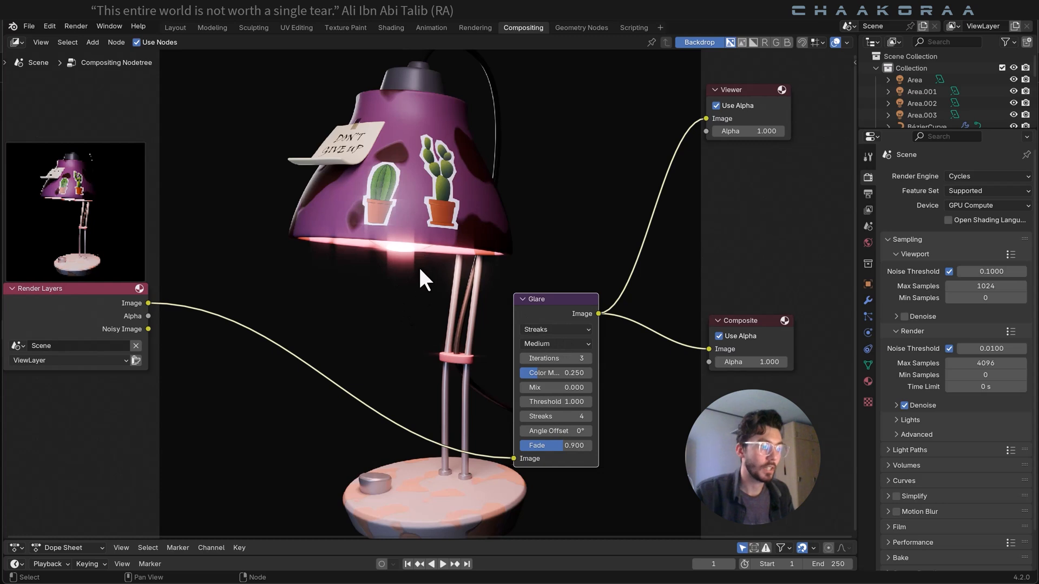
Set the Glare node to Bloom with High quality, mix -0.150, threshold 1.200 and size 9.
{"action": "left_click", "coordinate": [565, 329]}
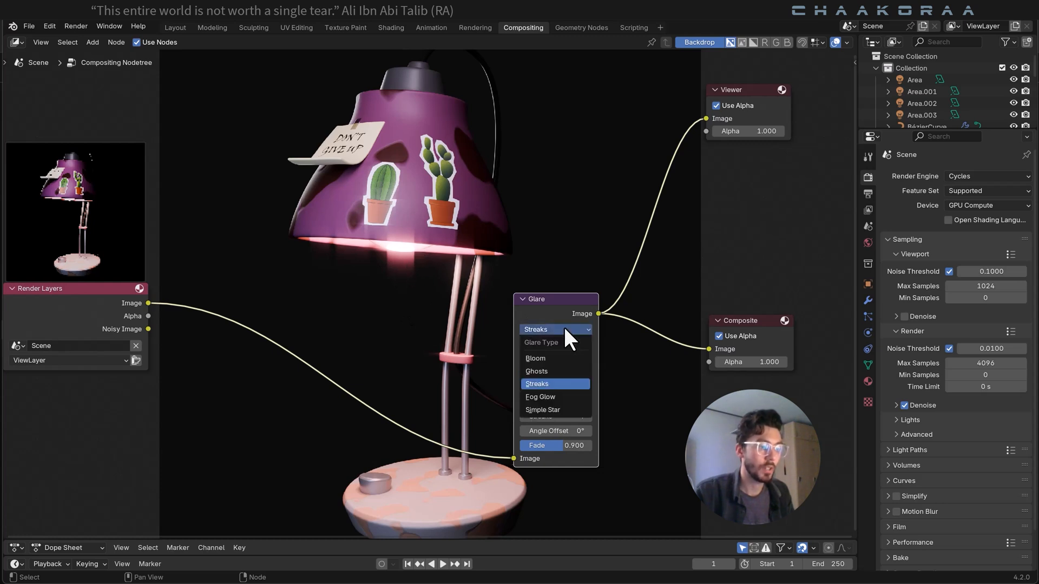
{"action": "left_click", "coordinate": [560, 358]}
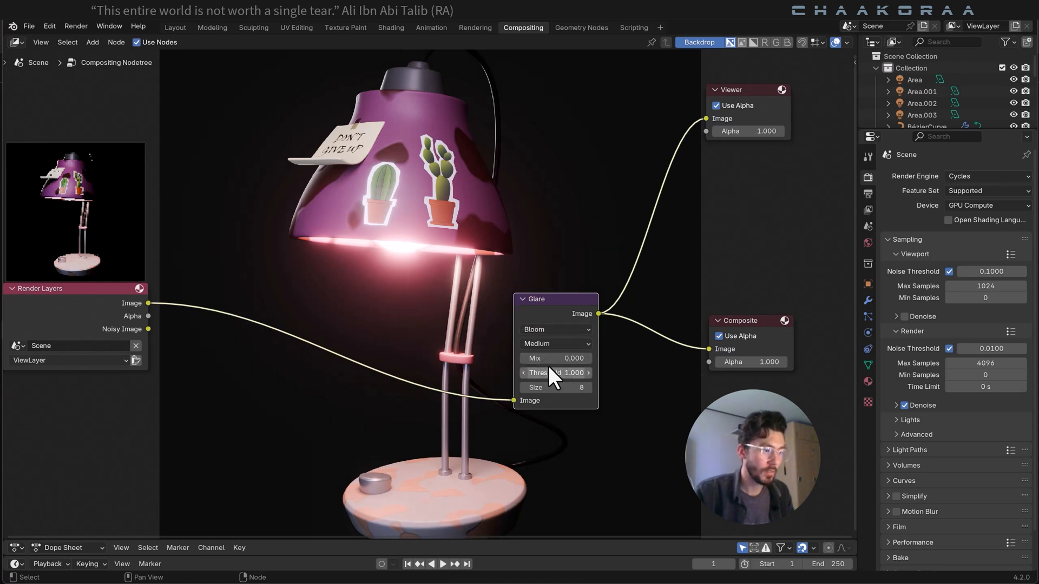
{"action": "mouse_move", "coordinate": [548, 358]}
{"action": "left_mouse_down"}
{"action": "mouse_move", "coordinate": [575, 373]}
{"action": "mouse_move", "coordinate": [557, 388]}
{"action": "mouse_move", "coordinate": [563, 358]}
{"action": "left_mouse_up"}
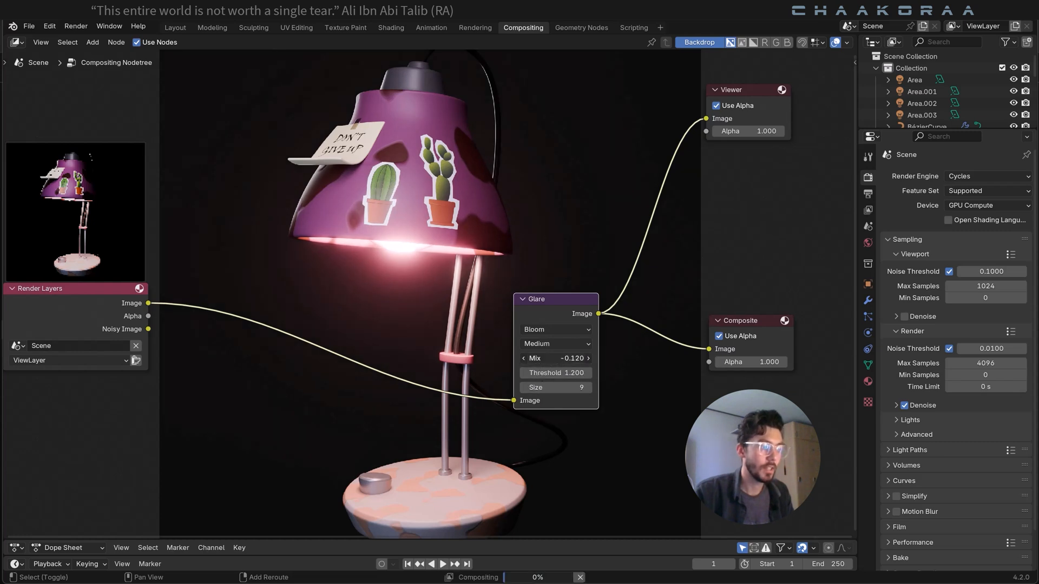
{"action": "left_click", "coordinate": [554, 344]}
{"action": "left_click", "coordinate": [556, 352]}
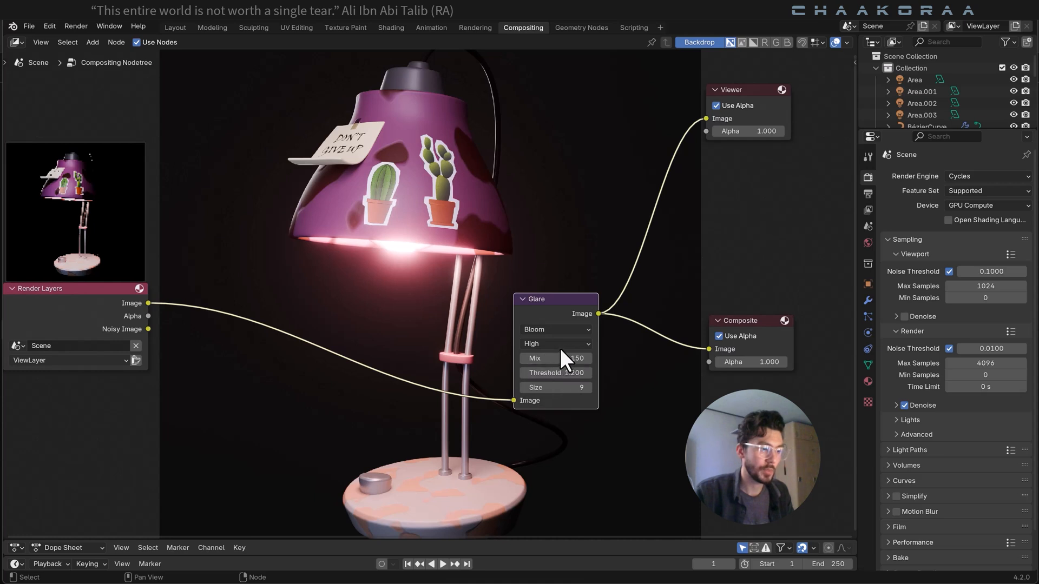
{"action": "left_click", "coordinate": [559, 345]}
{"action": "left_click", "coordinate": [553, 373]}
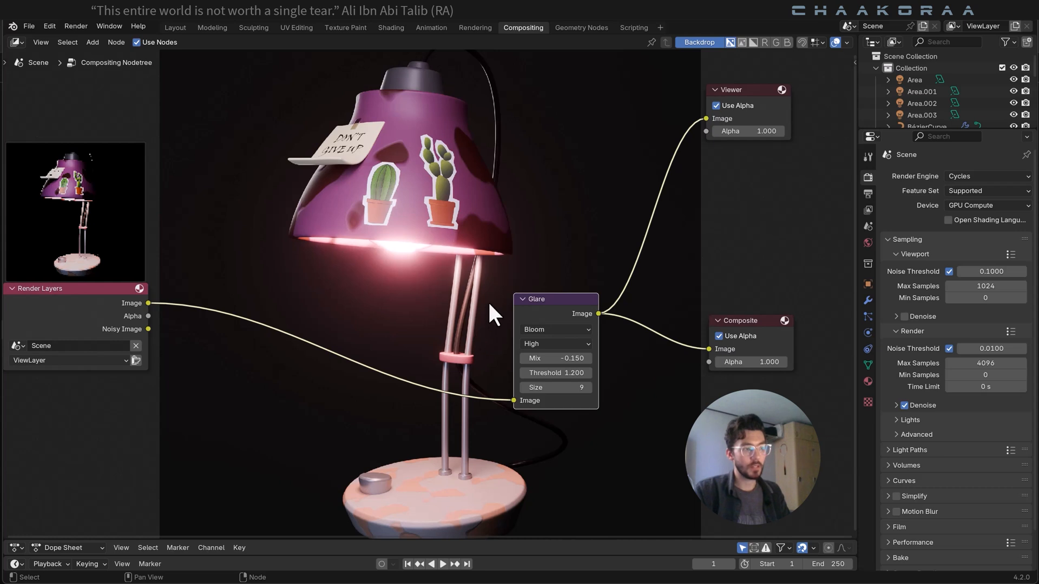
{"action": "scroll", "coordinate": [472, 275], "scroll_direction": "down", "scroll_amount": 2}
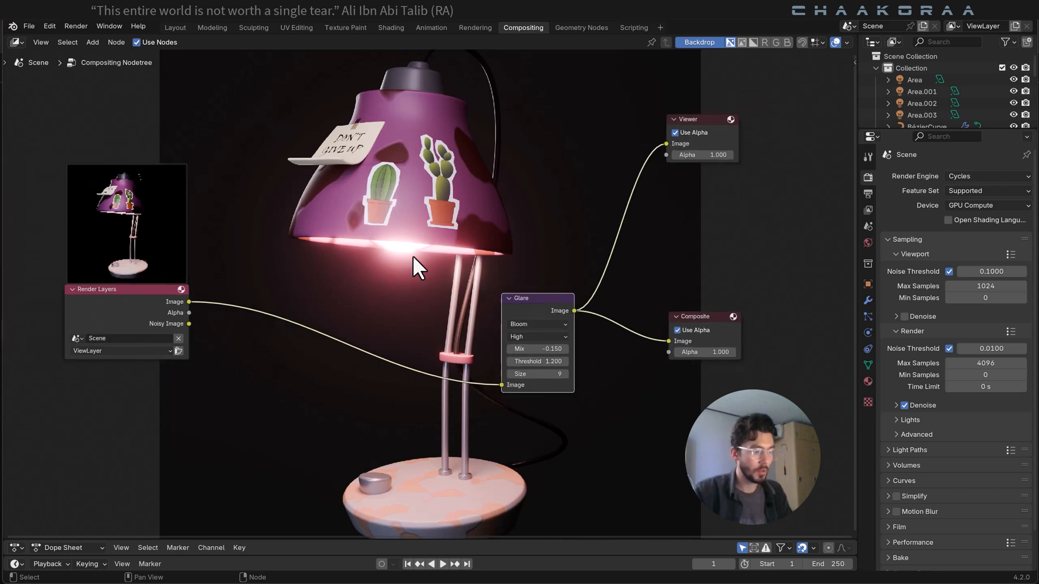
{"action": "key", "text": "v"}
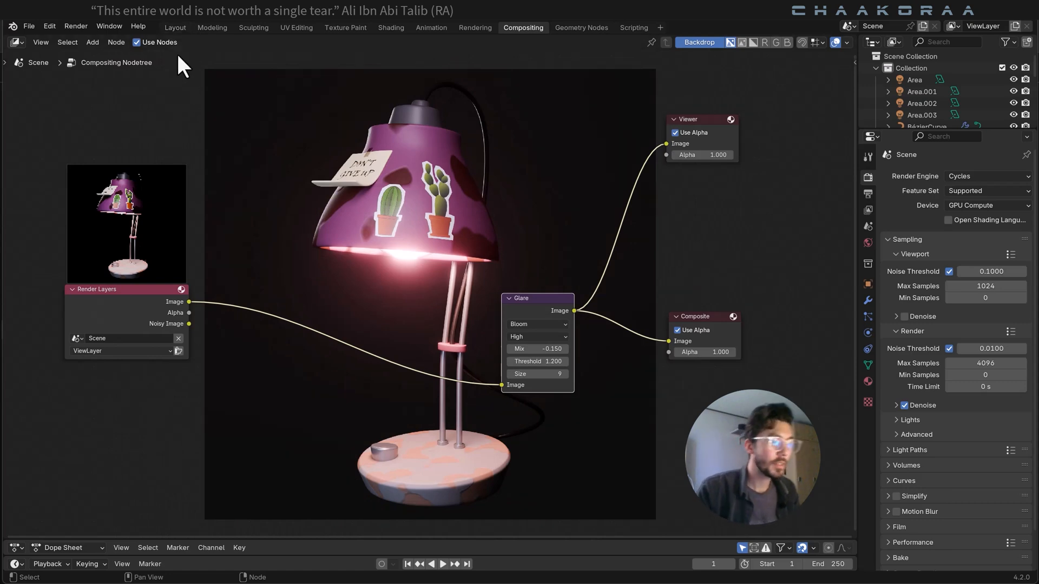
In the Layout workspace, duplicate the area light in front of the lamp, offsetting the copy about -0.76 m in X and 0.45 m in Y.
{"action": "left_click", "coordinate": [171, 27]}
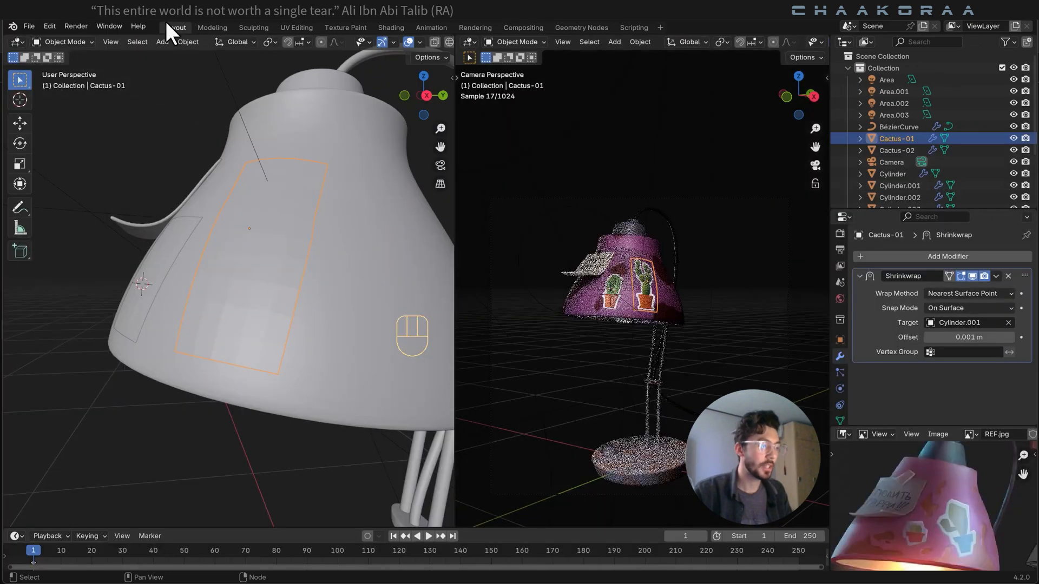
{"action": "scroll", "coordinate": [359, 262], "scroll_direction": "down", "scroll_amount": 5}
{"action": "middle_click_drag", "start_coordinate": [241, 338], "coordinate": [354, 381]}
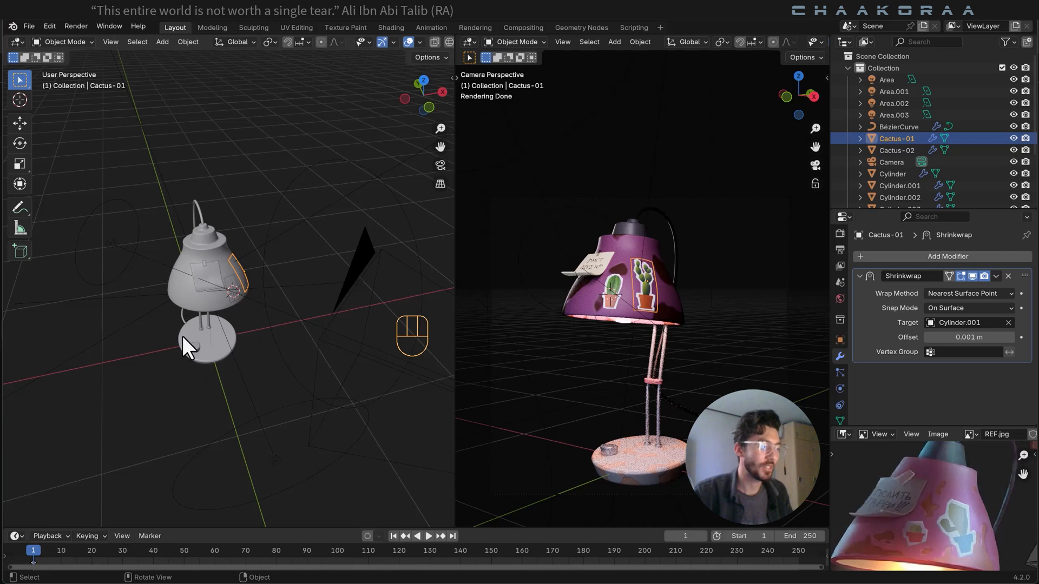
{"action": "left_click", "coordinate": [214, 423]}
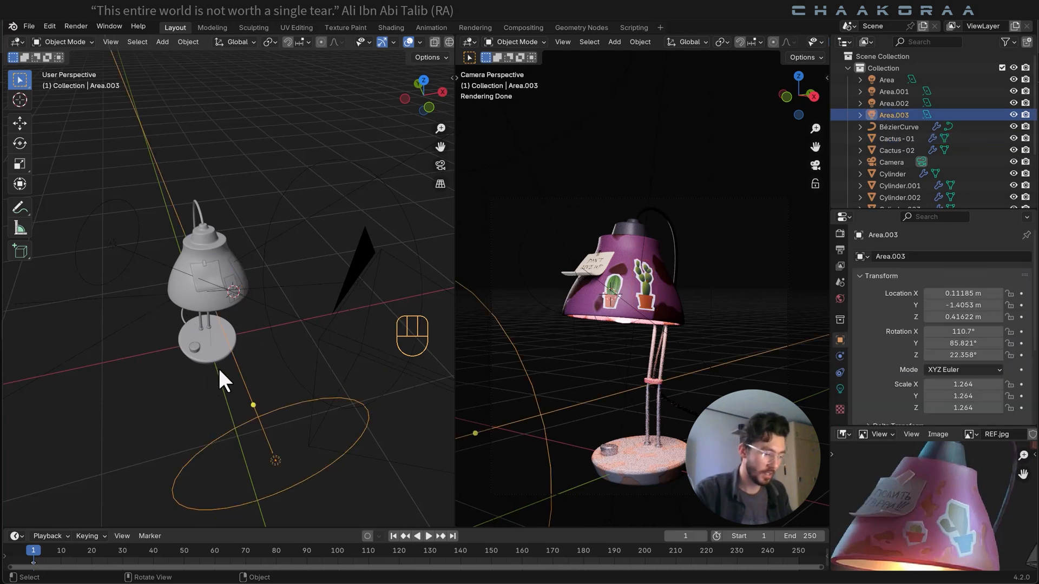
{"action": "key", "text": "KP_7"}
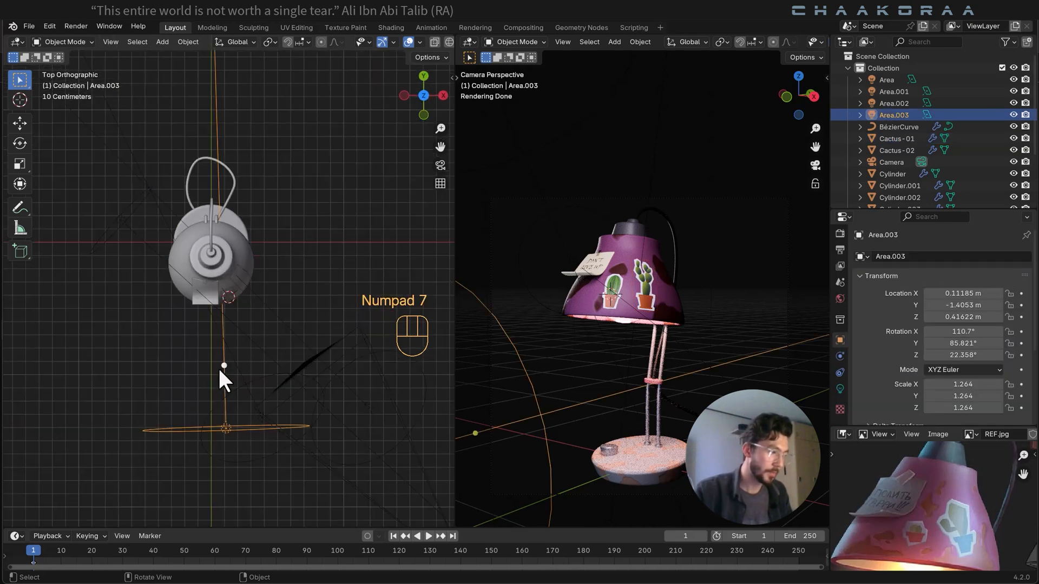
{"action": "middle_click_drag", "start_coordinate": [218, 368], "coordinate": [294, 321], "text": "shift"}
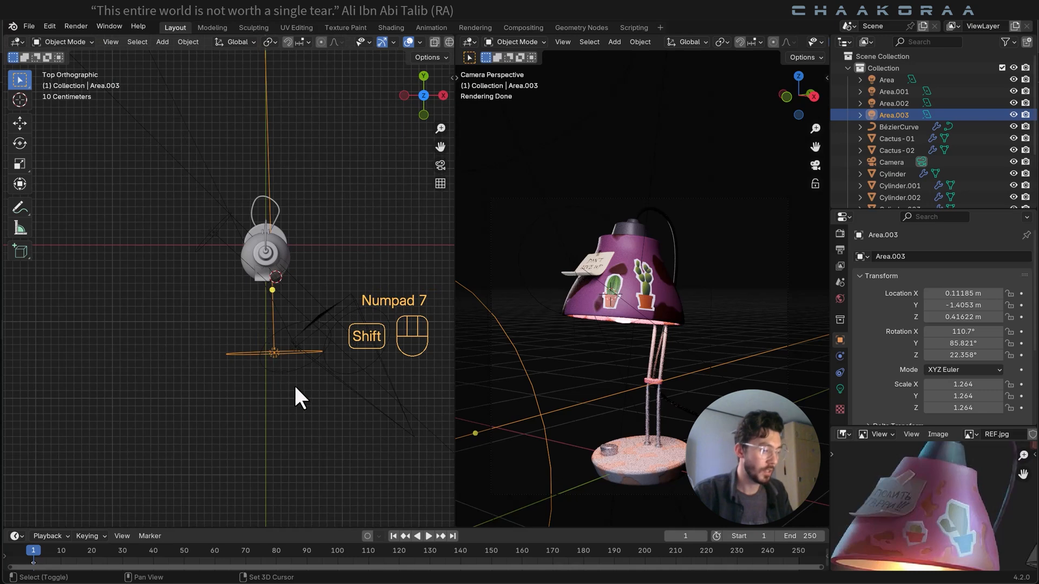
{"action": "key", "text": "shift+d"}
{"action": "left_click", "coordinate": [226, 398]}
Rotate the duplicated light toward the lamp, to about -18.7° in Z, and shrink it to a scale of about 0.6.
{"action": "key", "text": "r"}
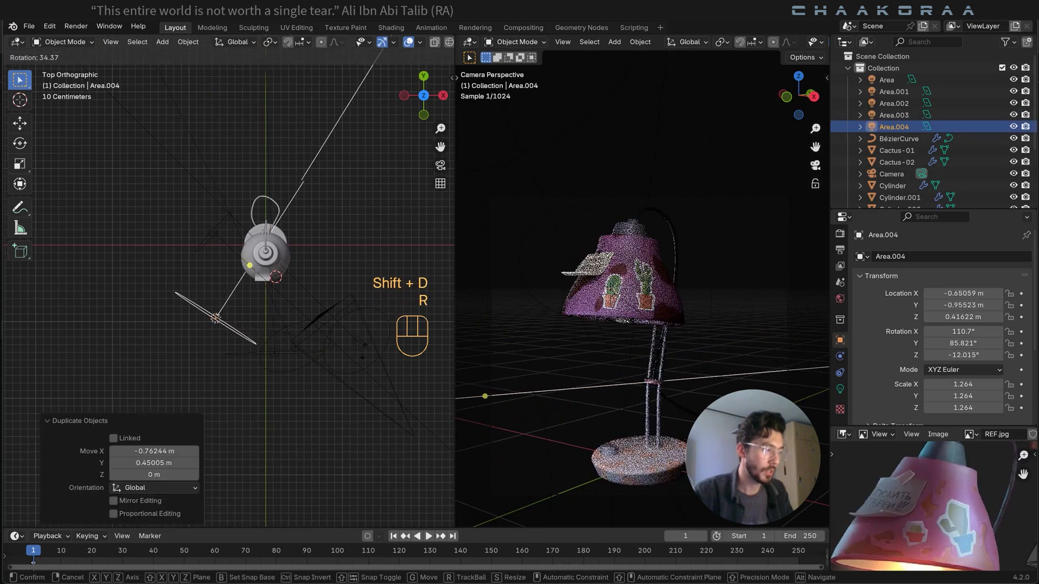
{"action": "left_click", "coordinate": [283, 351]}
{"action": "key", "text": "s"}
{"action": "left_click", "coordinate": [244, 336]}
Lower the duplicated light about 0.39 m to the height of the lamp base and tilt it about 42° up toward the shade.
{"action": "middle_click_drag", "start_coordinate": [244, 336], "coordinate": [261, 282]}
{"action": "key", "text": "g"}
{"action": "left_click", "coordinate": [264, 326]}
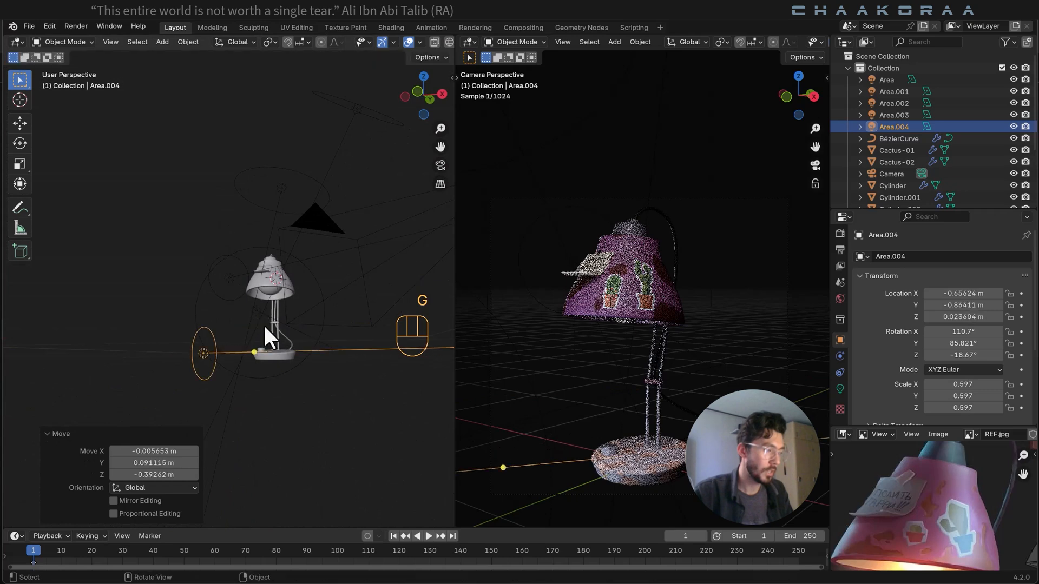
{"action": "middle_click_drag", "start_coordinate": [265, 341], "coordinate": [282, 351]}
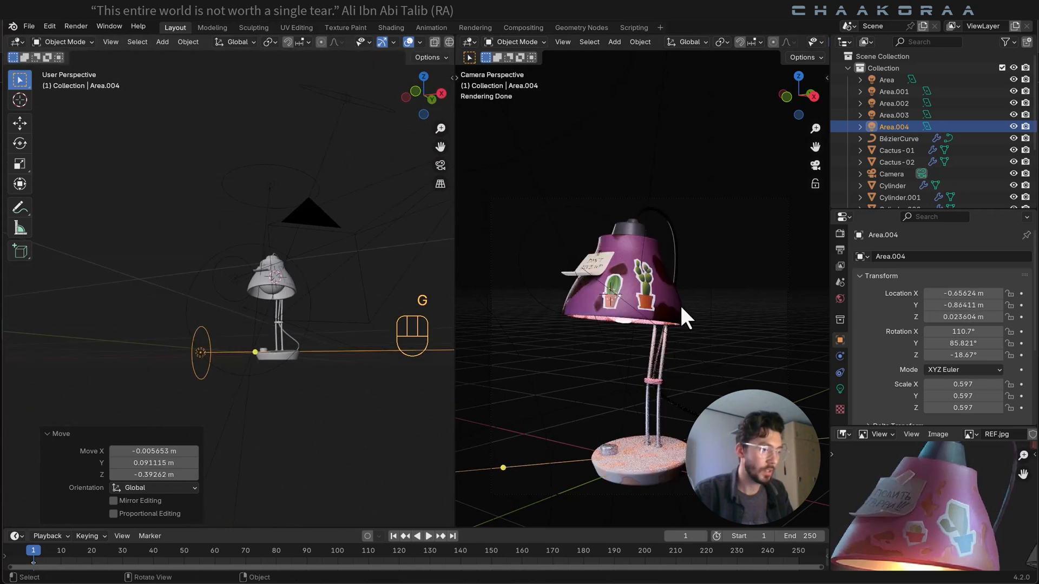
{"action": "key", "text": "r"}
{"action": "key", "text": "r"}
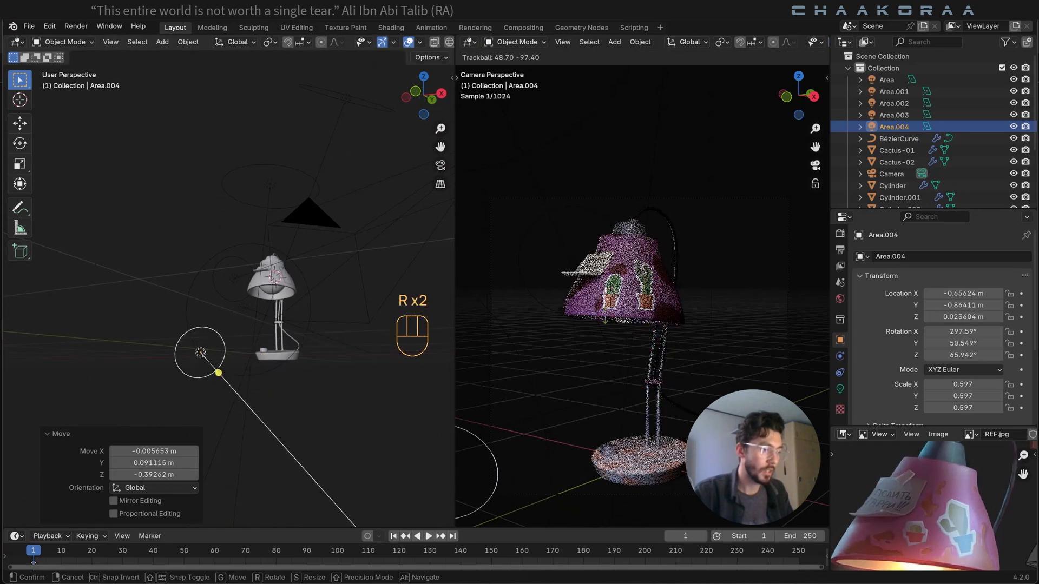
{"action": "right_click", "coordinate": [590, 260]}
{"action": "key", "text": "r"}
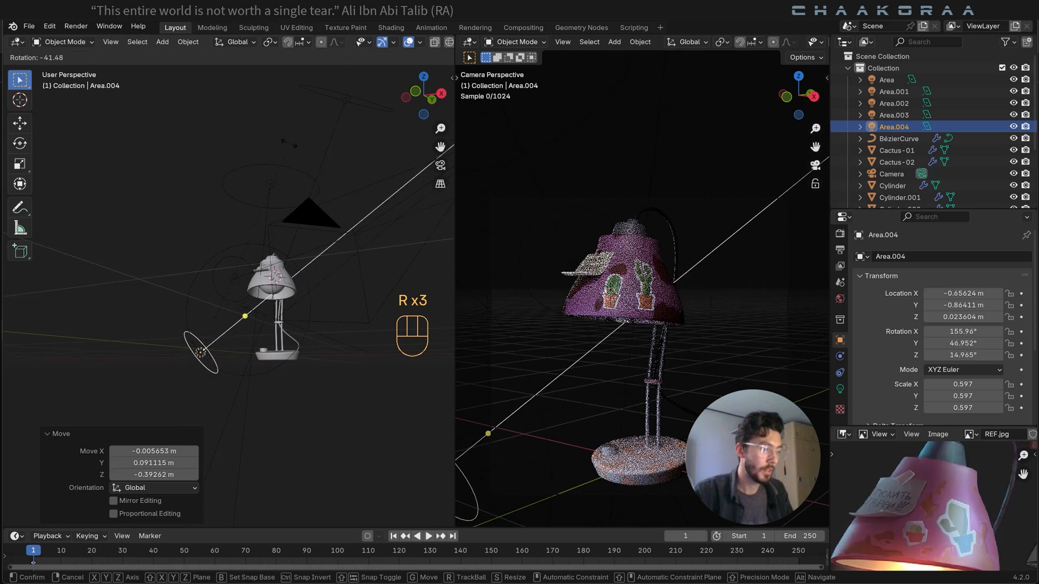
{"action": "left_click", "coordinate": [563, 444]}
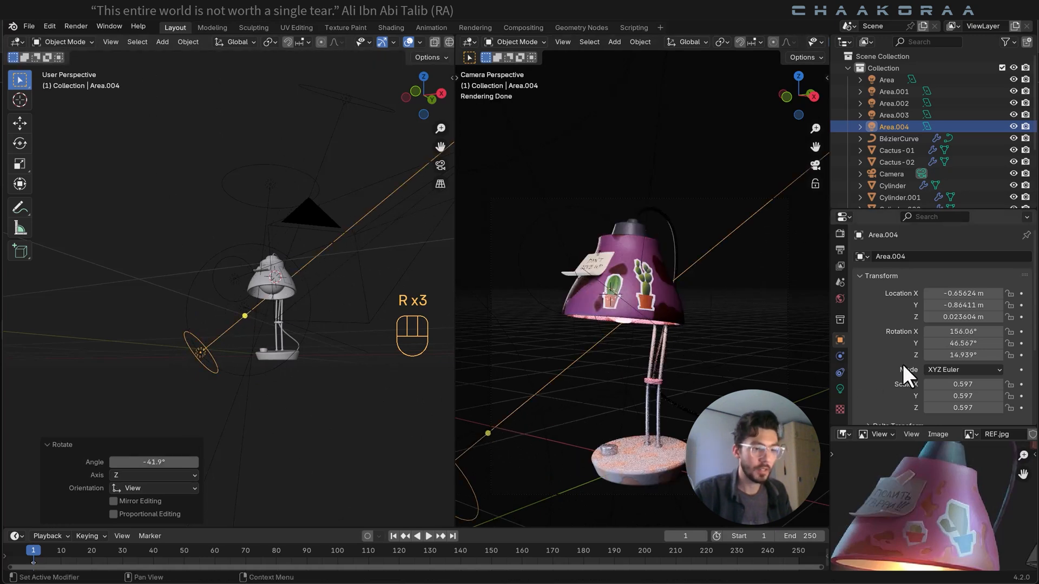
Change the duplicated area light's color to a soft, pale violet-blue.
{"action": "left_click", "coordinate": [840, 388]}
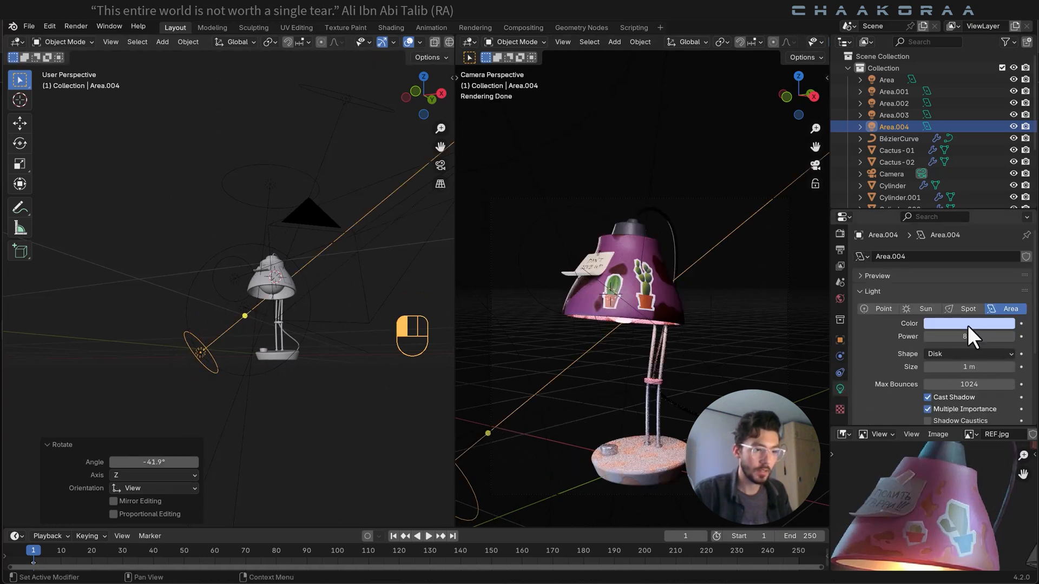
{"action": "left_click", "coordinate": [967, 324]}
{"action": "mouse_move", "coordinate": [951, 188]}
{"action": "left_mouse_down"}
{"action": "mouse_move", "coordinate": [967, 207]}
{"action": "mouse_move", "coordinate": [941, 219]}
{"action": "mouse_move", "coordinate": [967, 186]}
{"action": "left_mouse_up"}
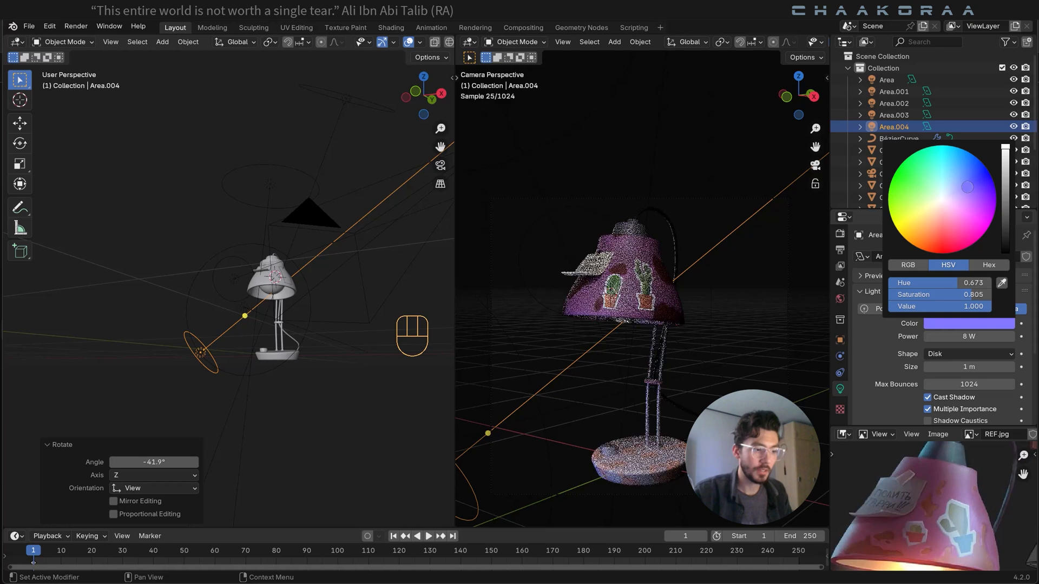
{"action": "left_click", "coordinate": [984, 323]}
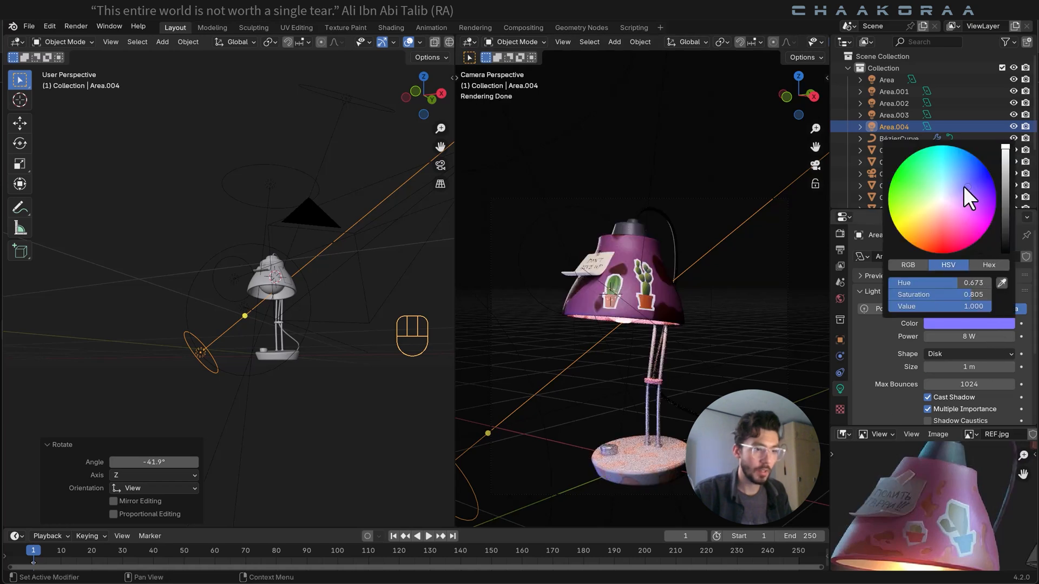
{"action": "left_click_drag", "start_coordinate": [963, 187], "coordinate": [956, 191]}
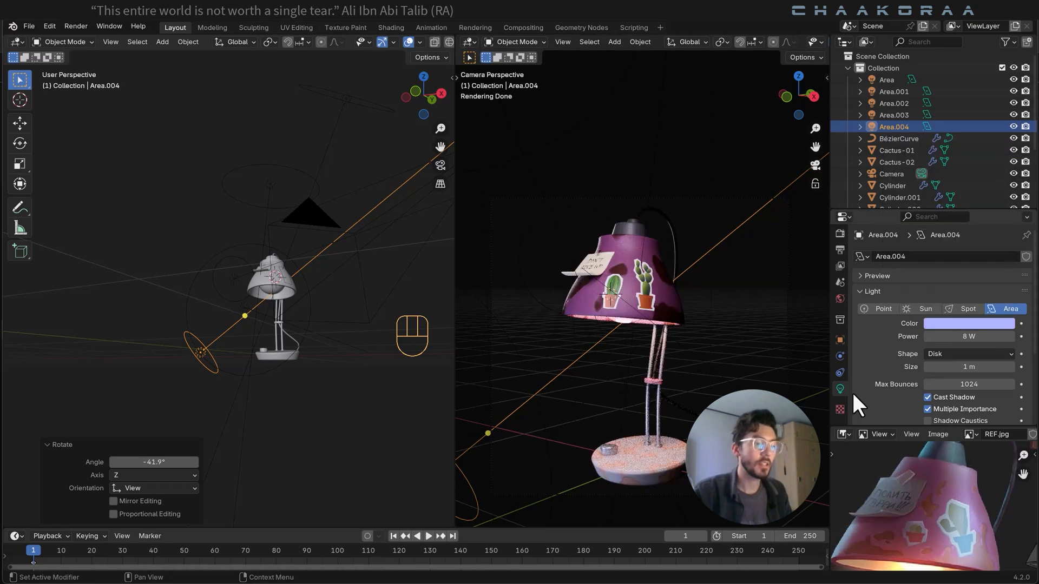